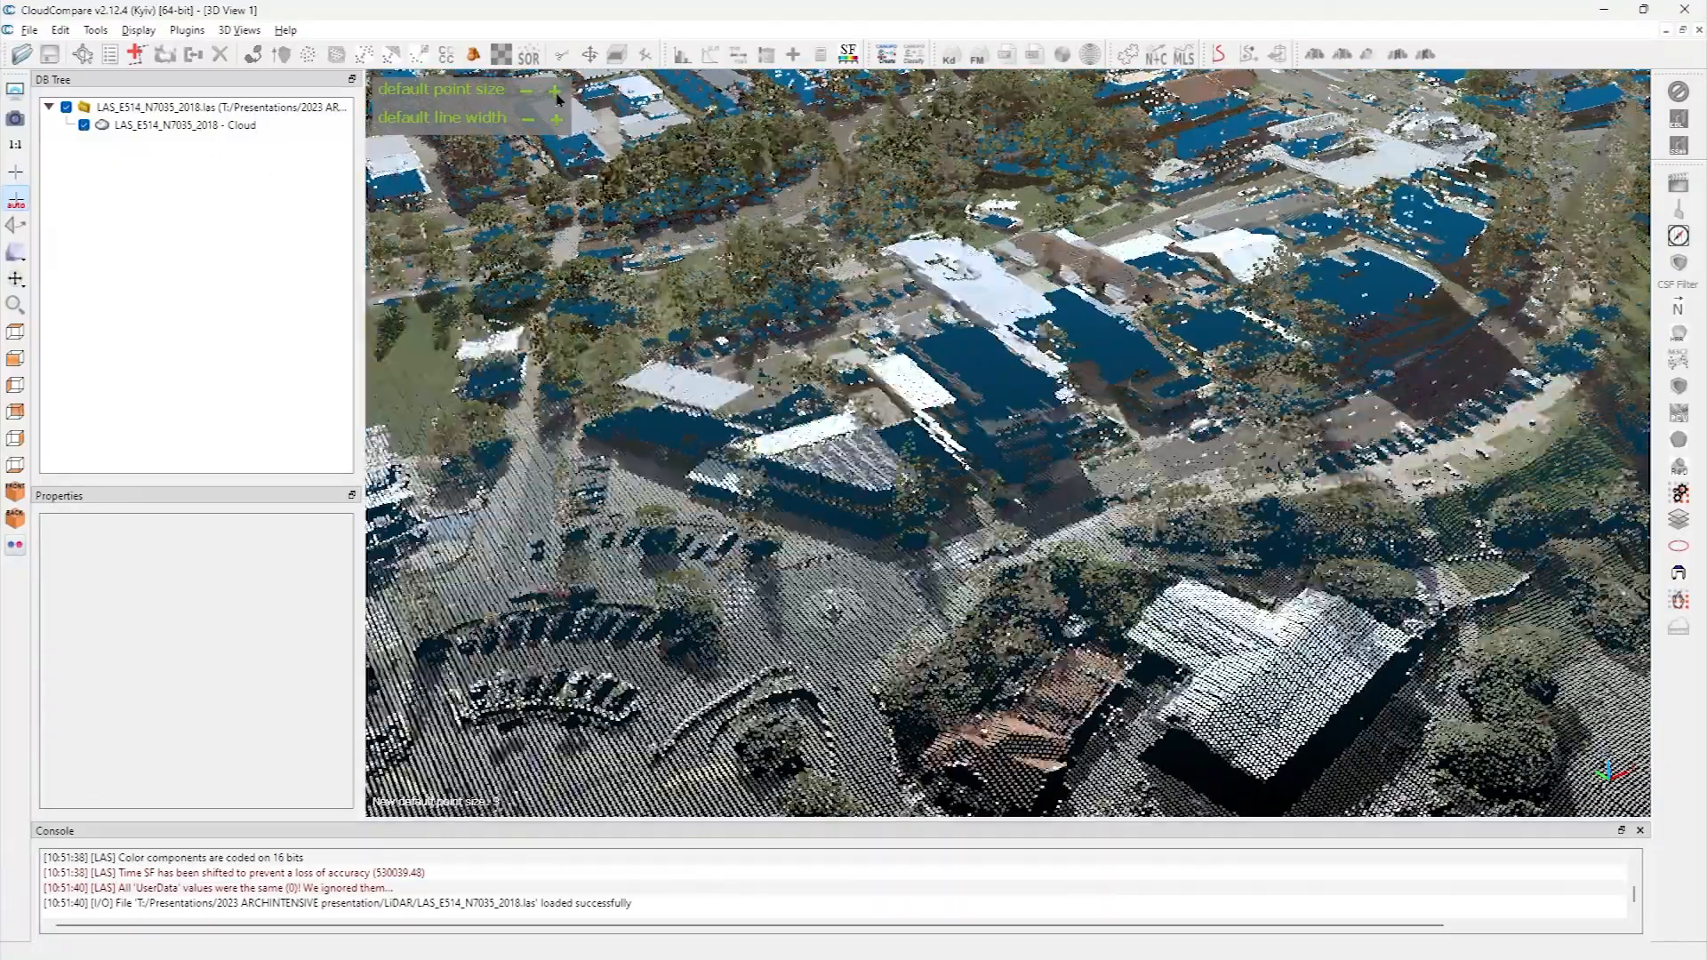
Examine the RGB-coloured LiDAR point cloud from close-up buildings and the shoreline out to the whole tile
{"action": "left_click_drag", "start_coordinate": [660, 249], "coordinate": [637, 234]}
{"action": "scroll", "coordinate": [637, 235], "scroll_direction": "down", "scroll_amount": 5}
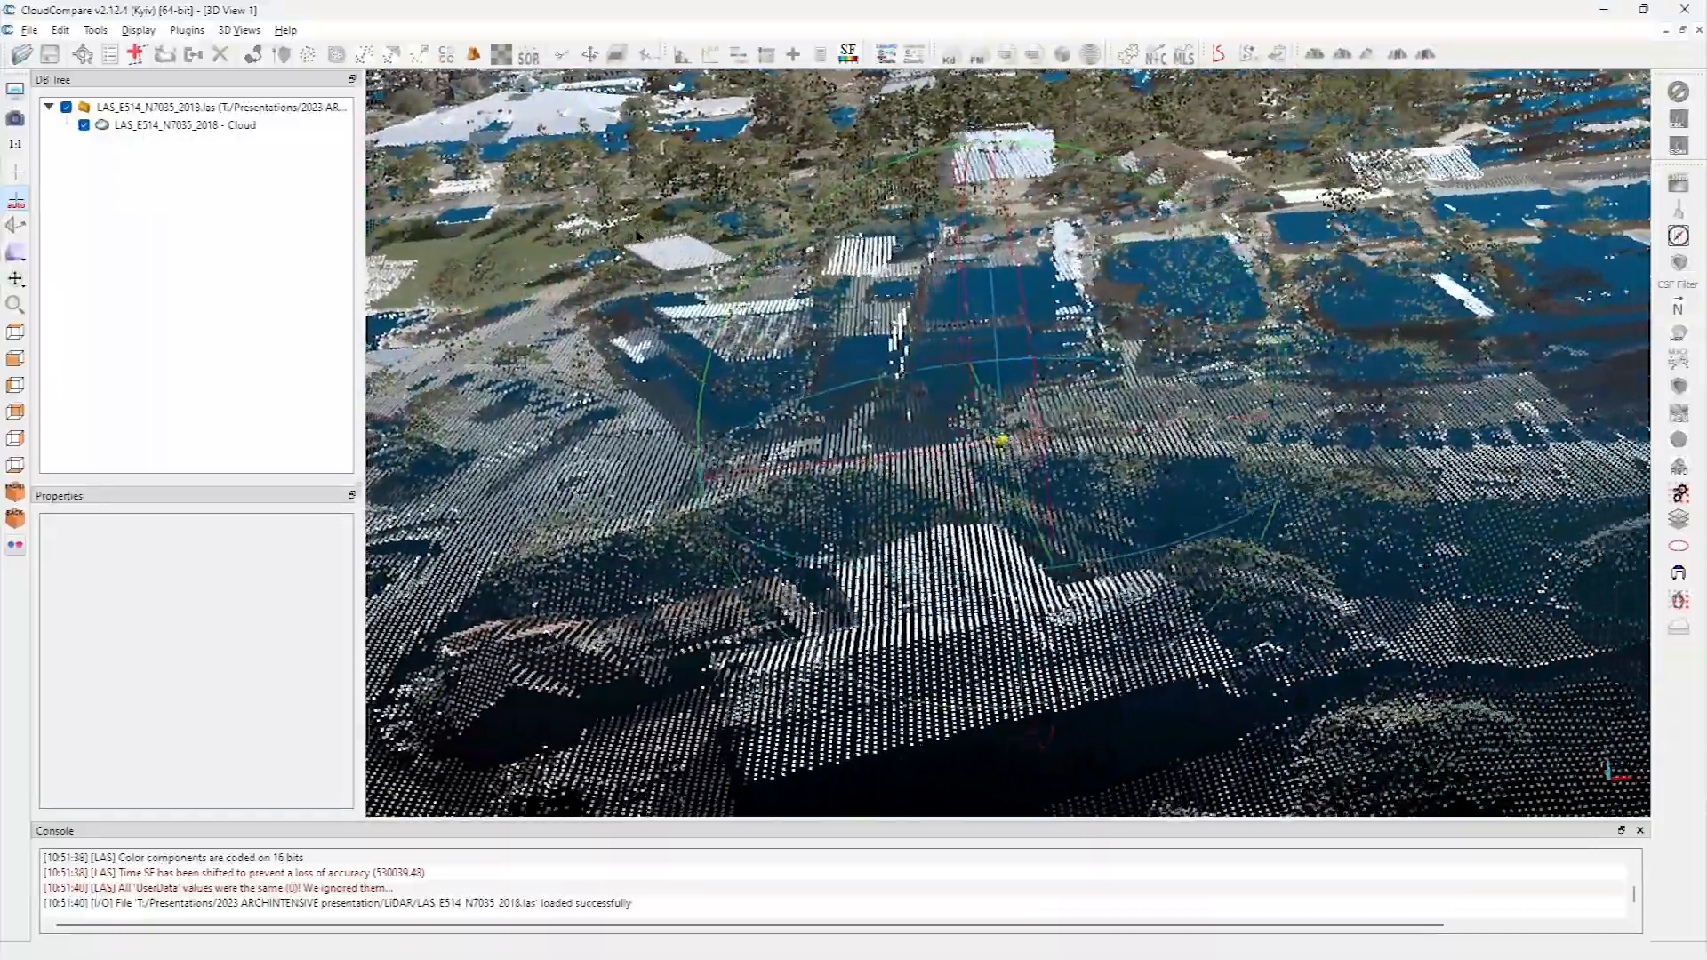
{"action": "scroll", "coordinate": [637, 235], "scroll_direction": "down", "scroll_amount": 5}
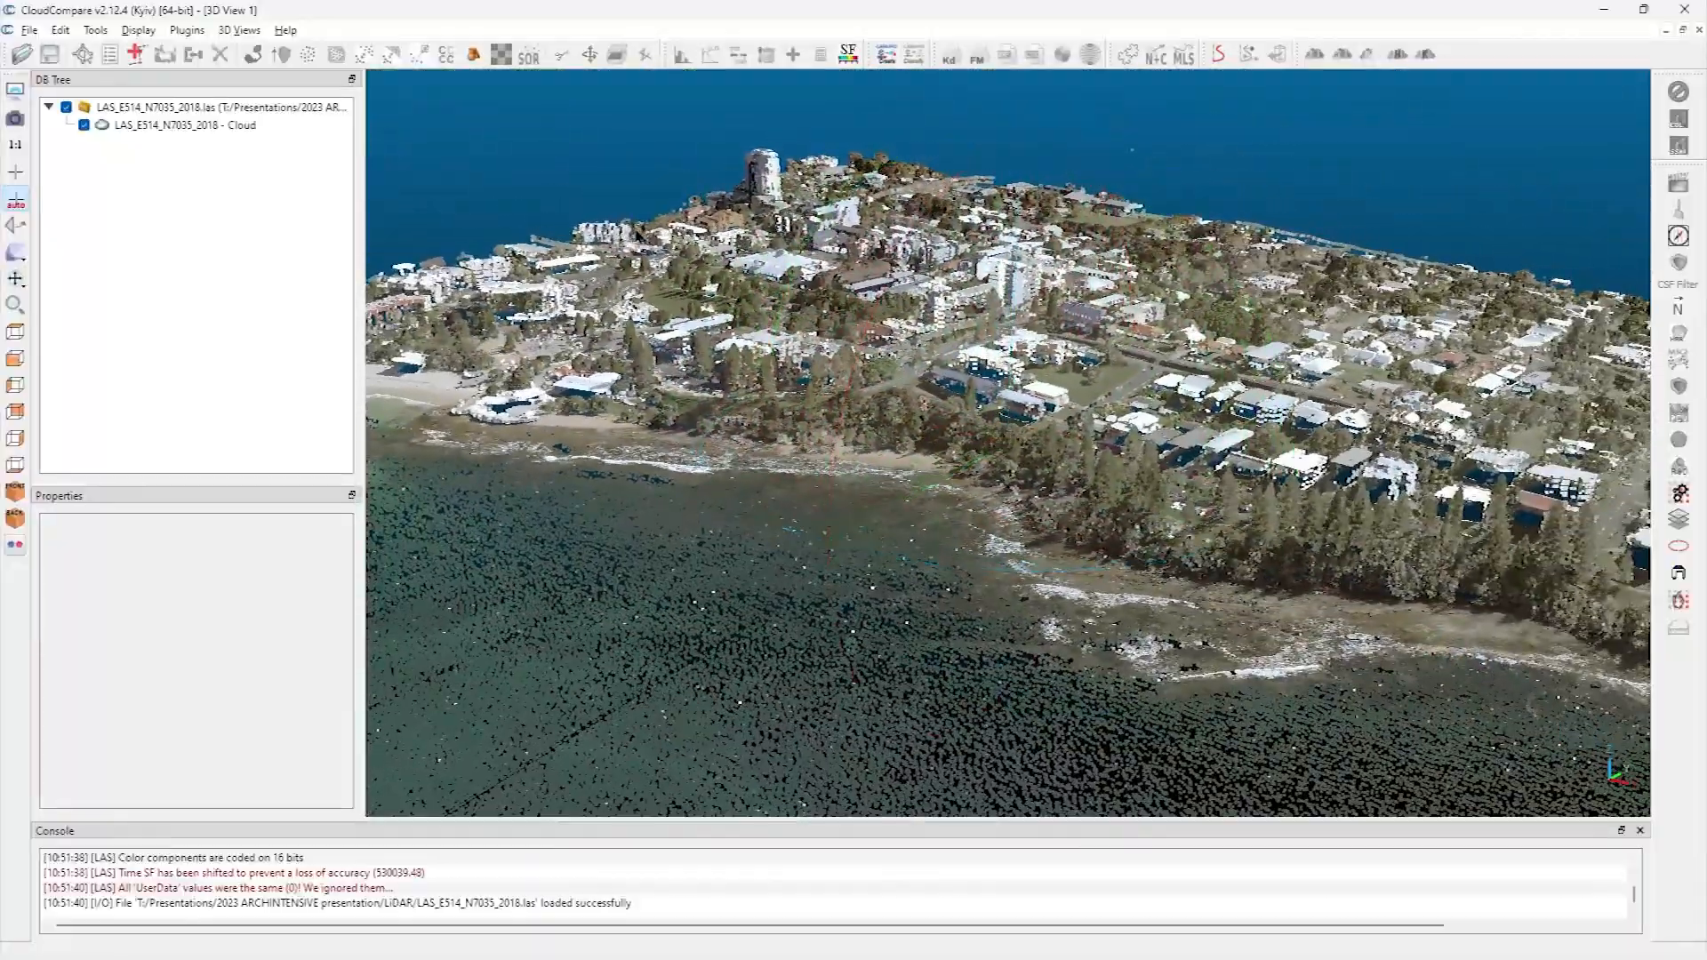
{"action": "left_click_drag", "start_coordinate": [637, 234], "coordinate": [636, 236]}
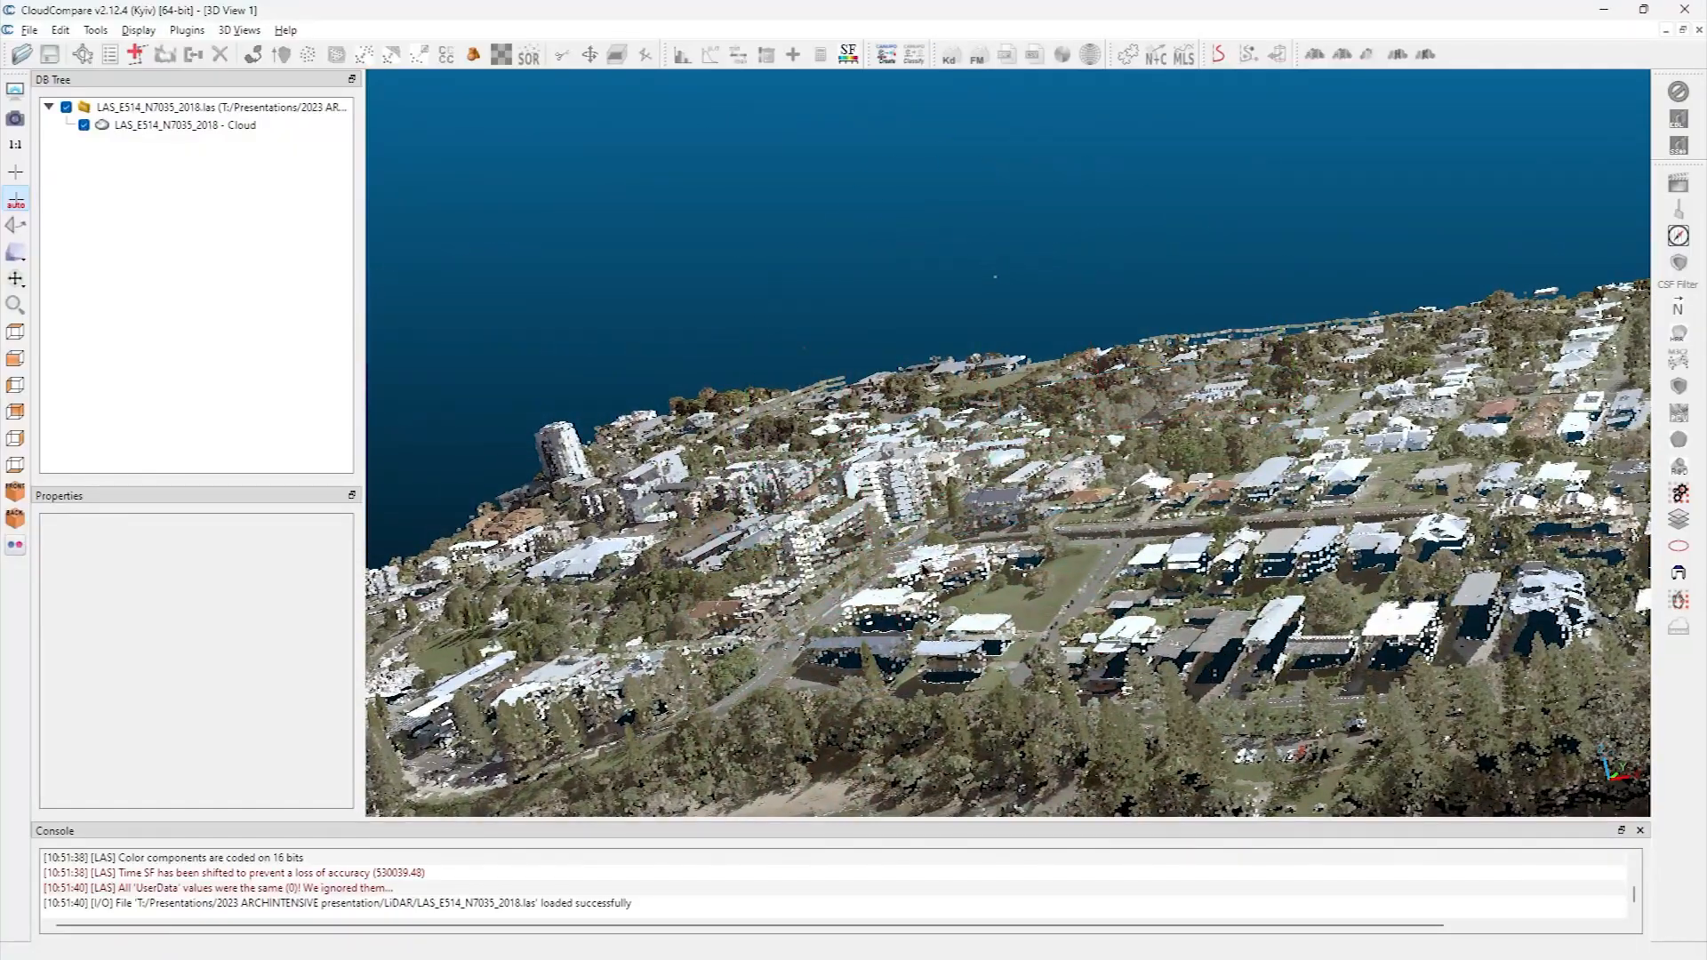
{"action": "scroll", "coordinate": [901, 594], "scroll_direction": "up", "scroll_amount": 10}
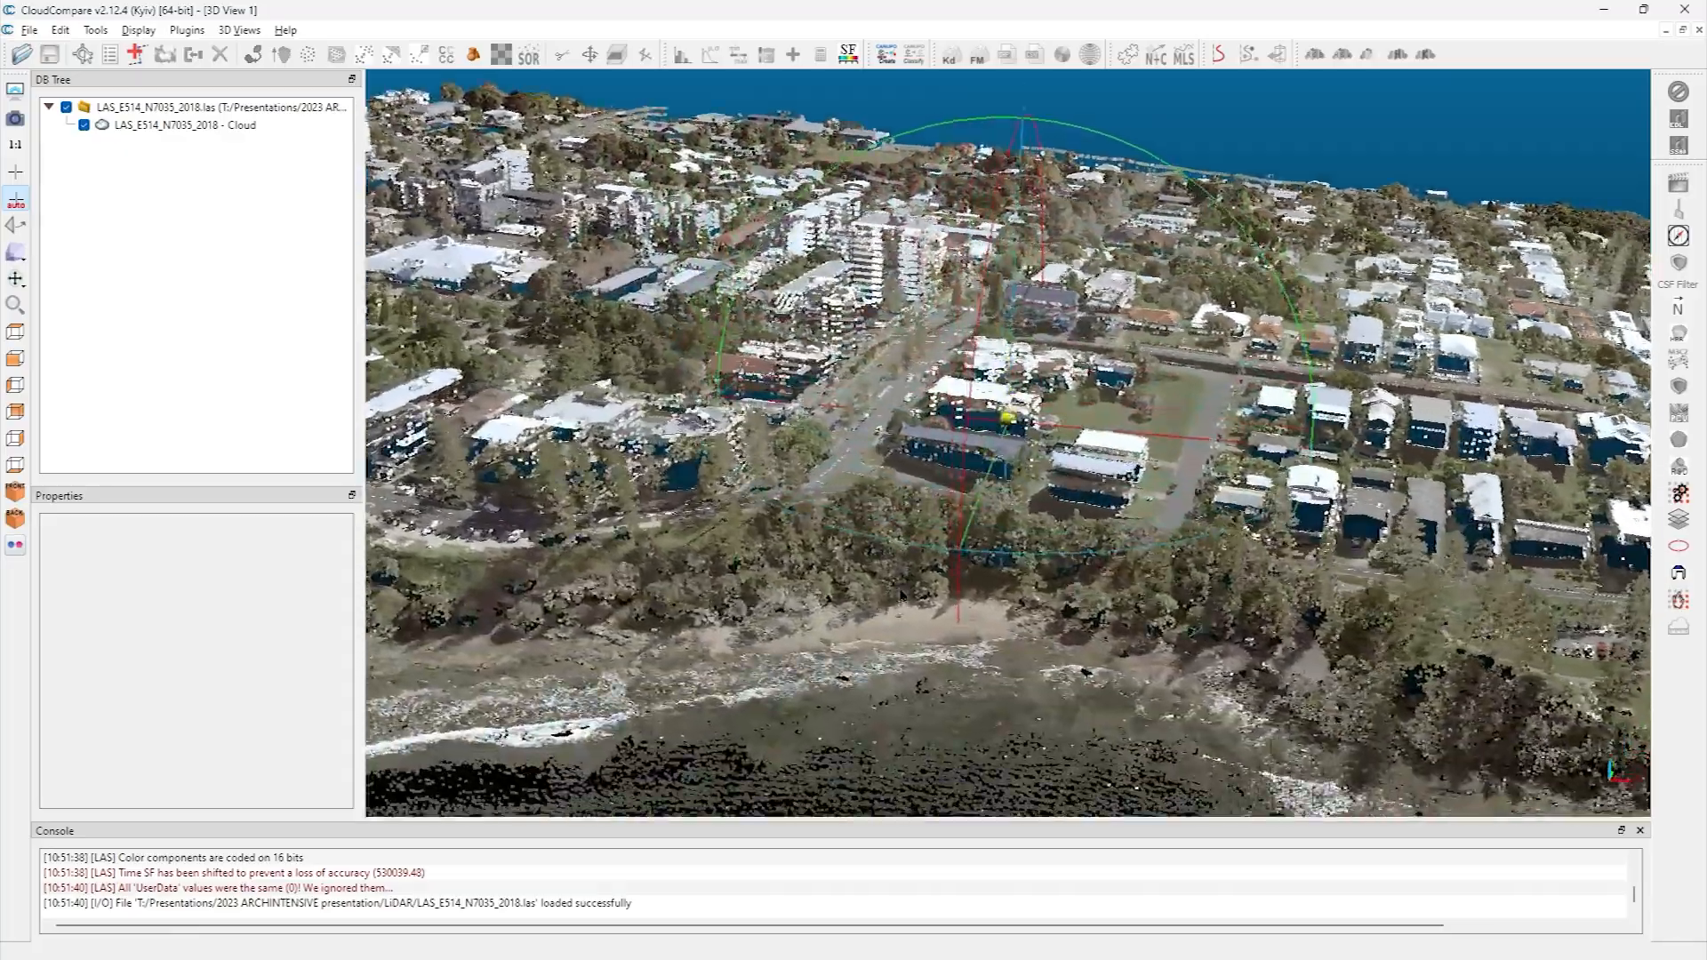
{"action": "scroll", "coordinate": [901, 594], "scroll_direction": "up", "scroll_amount": 10}
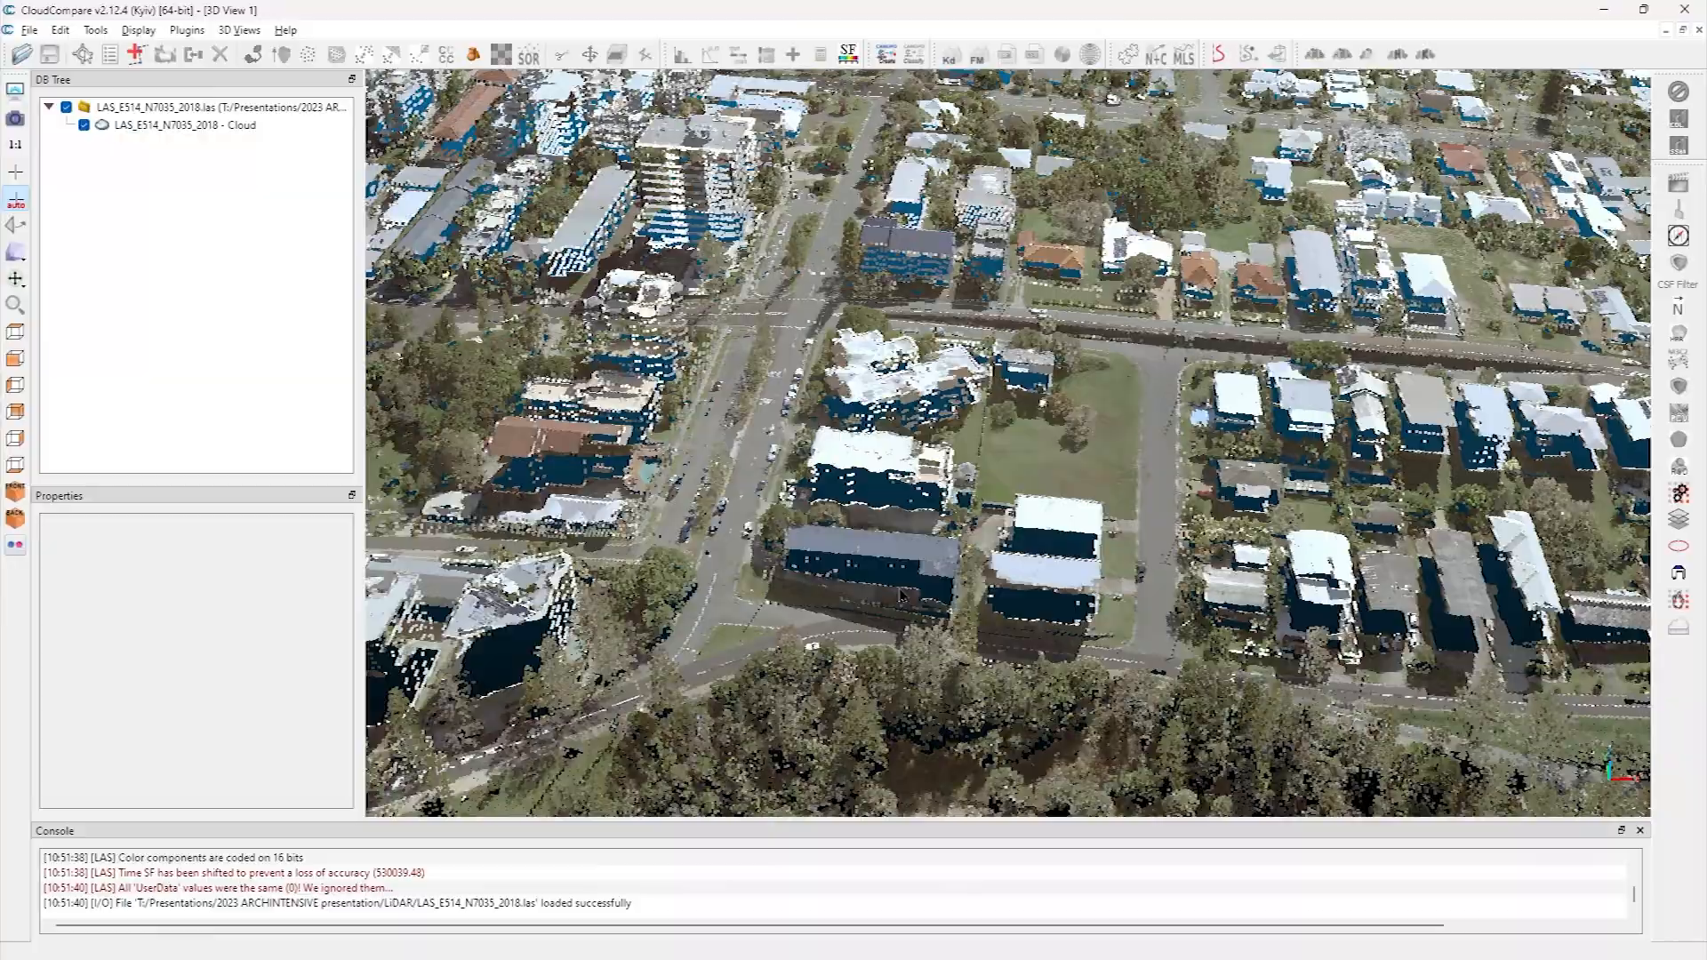
{"action": "scroll", "coordinate": [901, 594], "scroll_direction": "down", "scroll_amount": 5}
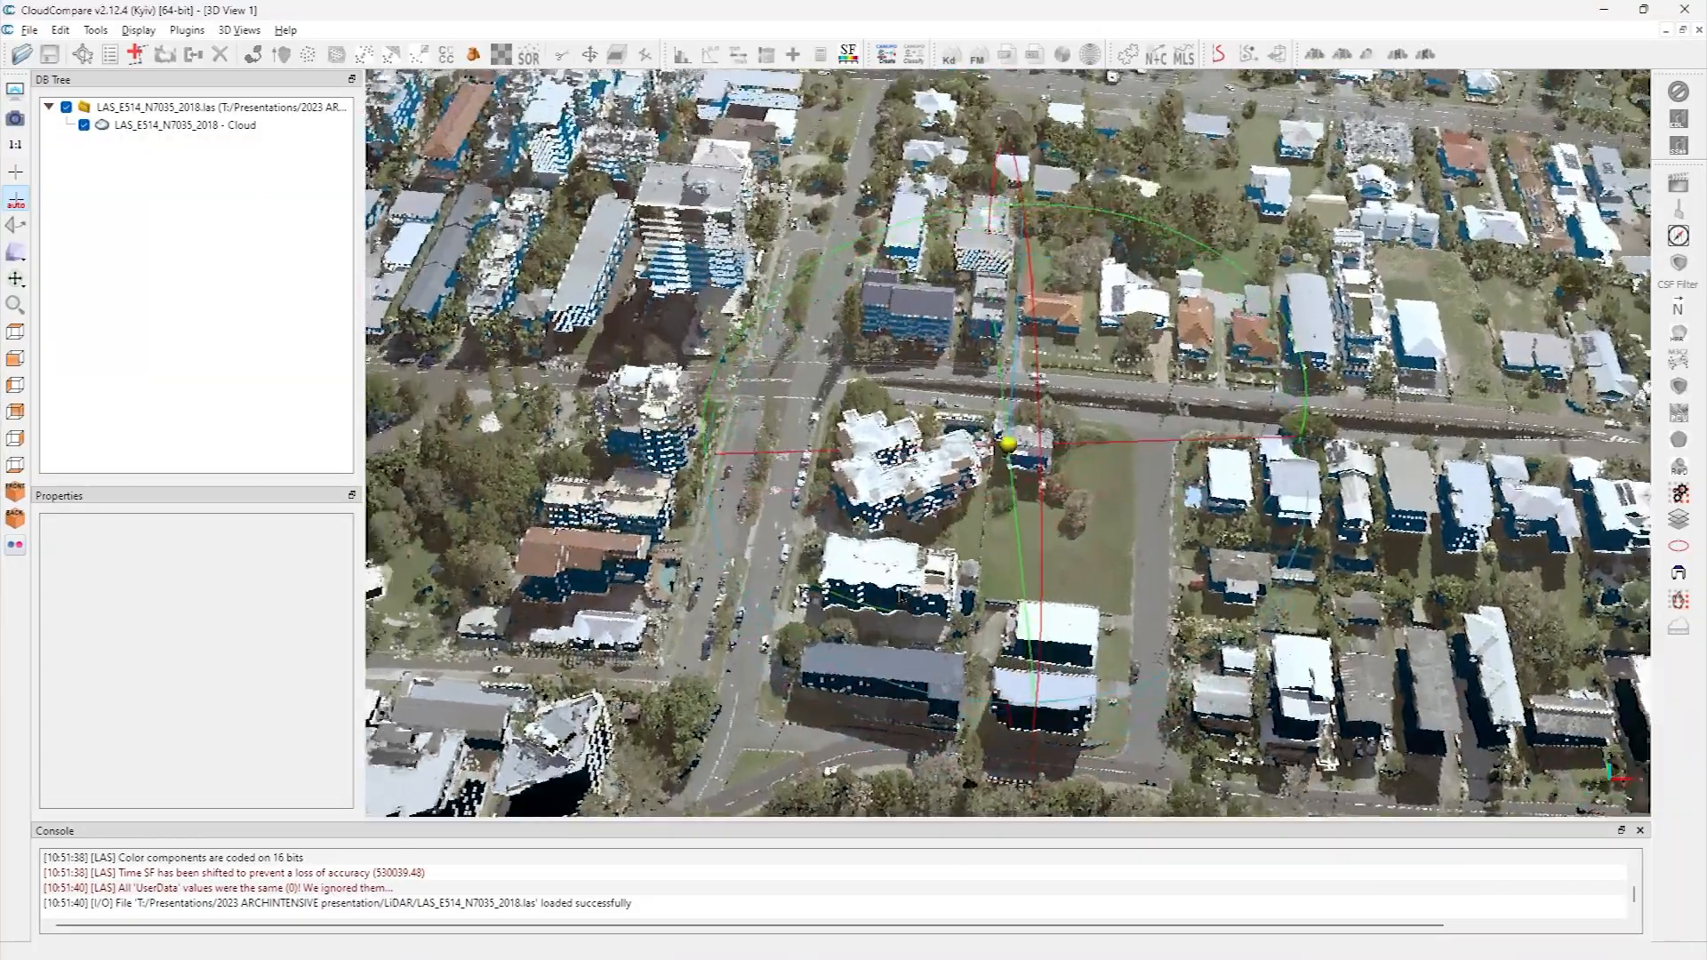
{"action": "scroll", "coordinate": [901, 594], "scroll_direction": "down", "scroll_amount": 5}
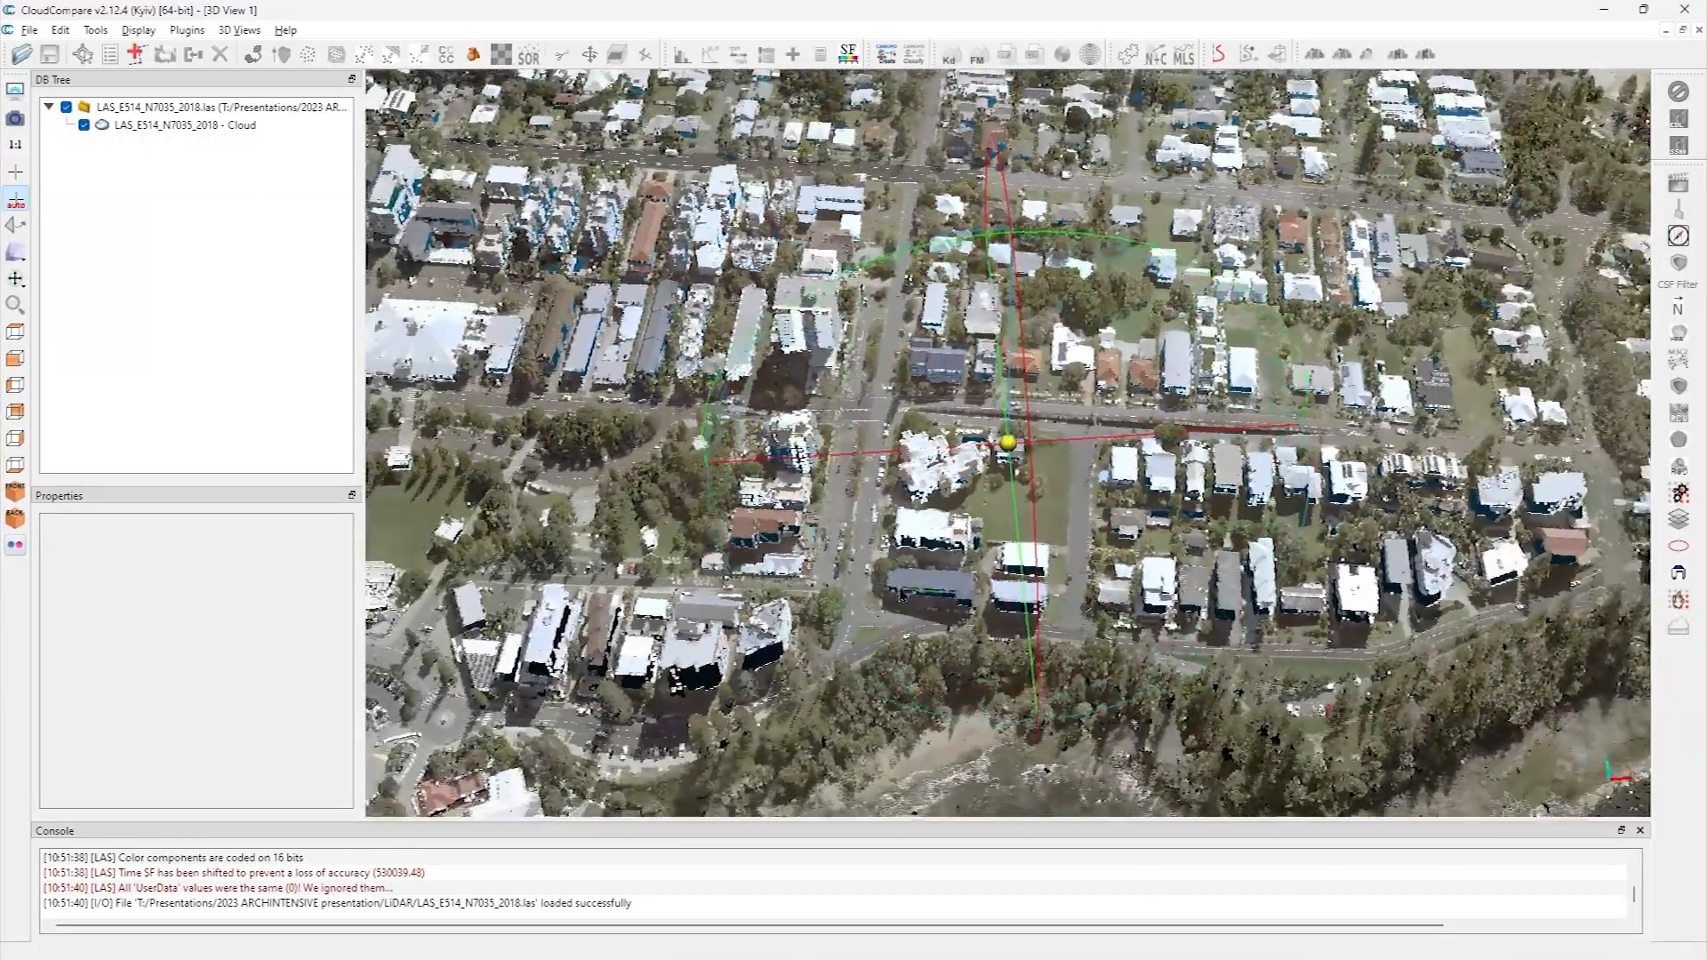
{"action": "scroll", "coordinate": [900, 594], "scroll_direction": "down", "scroll_amount": 5}
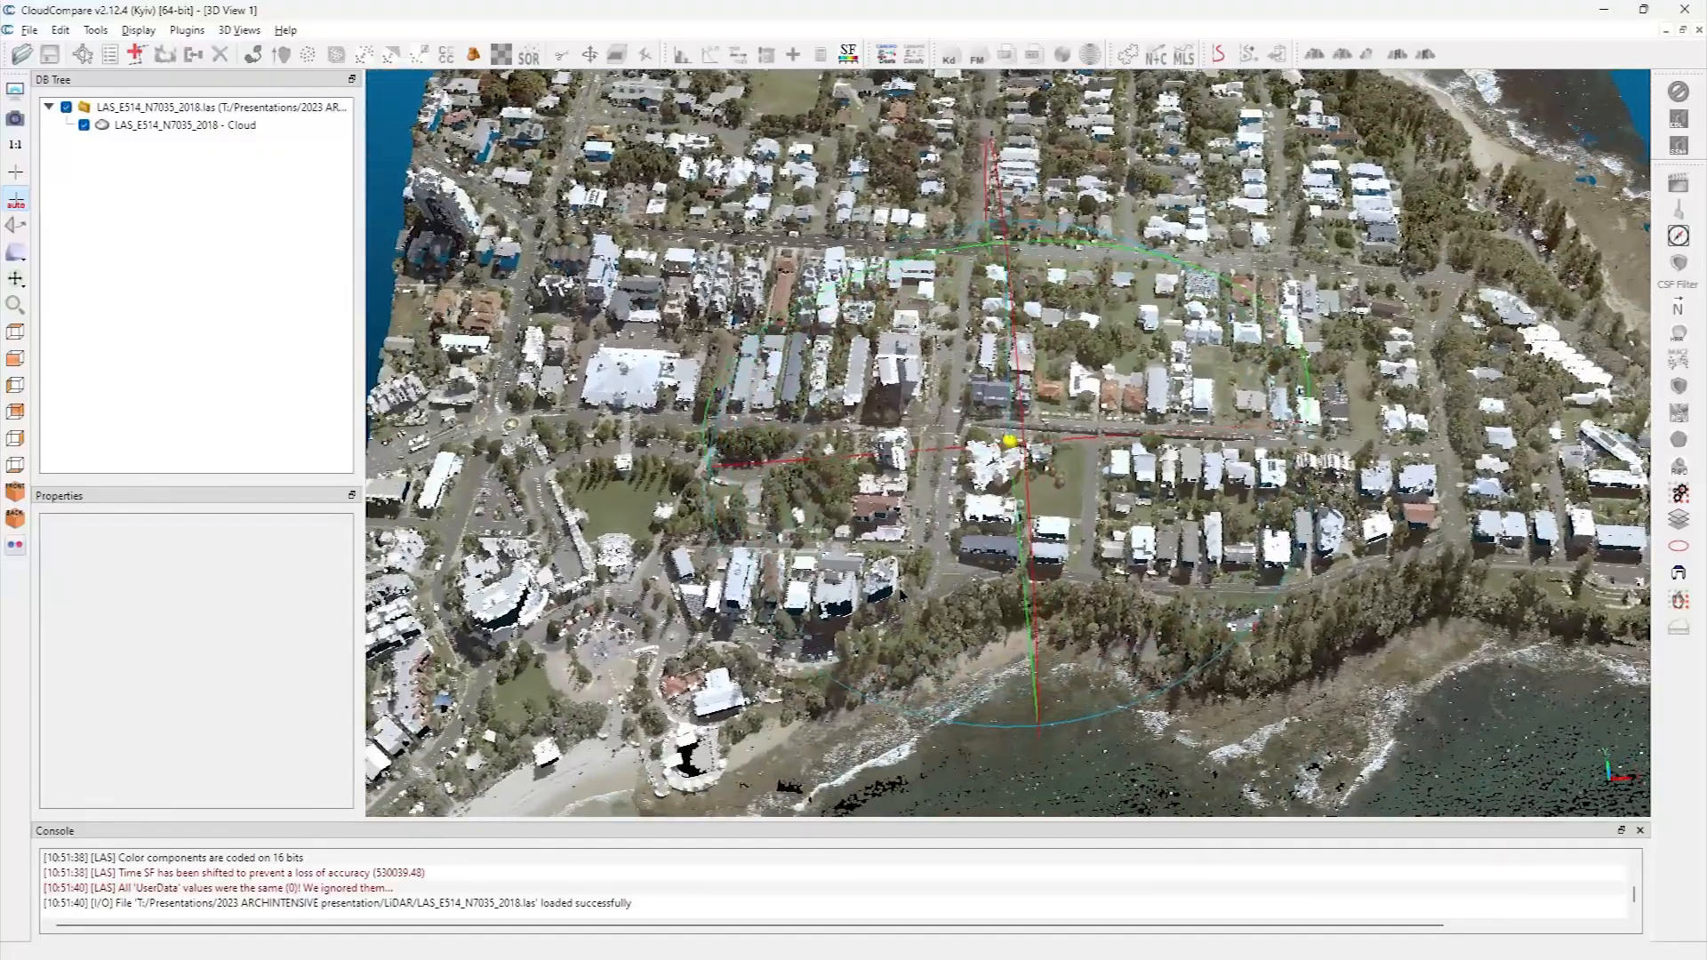
{"action": "scroll", "coordinate": [901, 594], "scroll_direction": "down", "scroll_amount": 4}
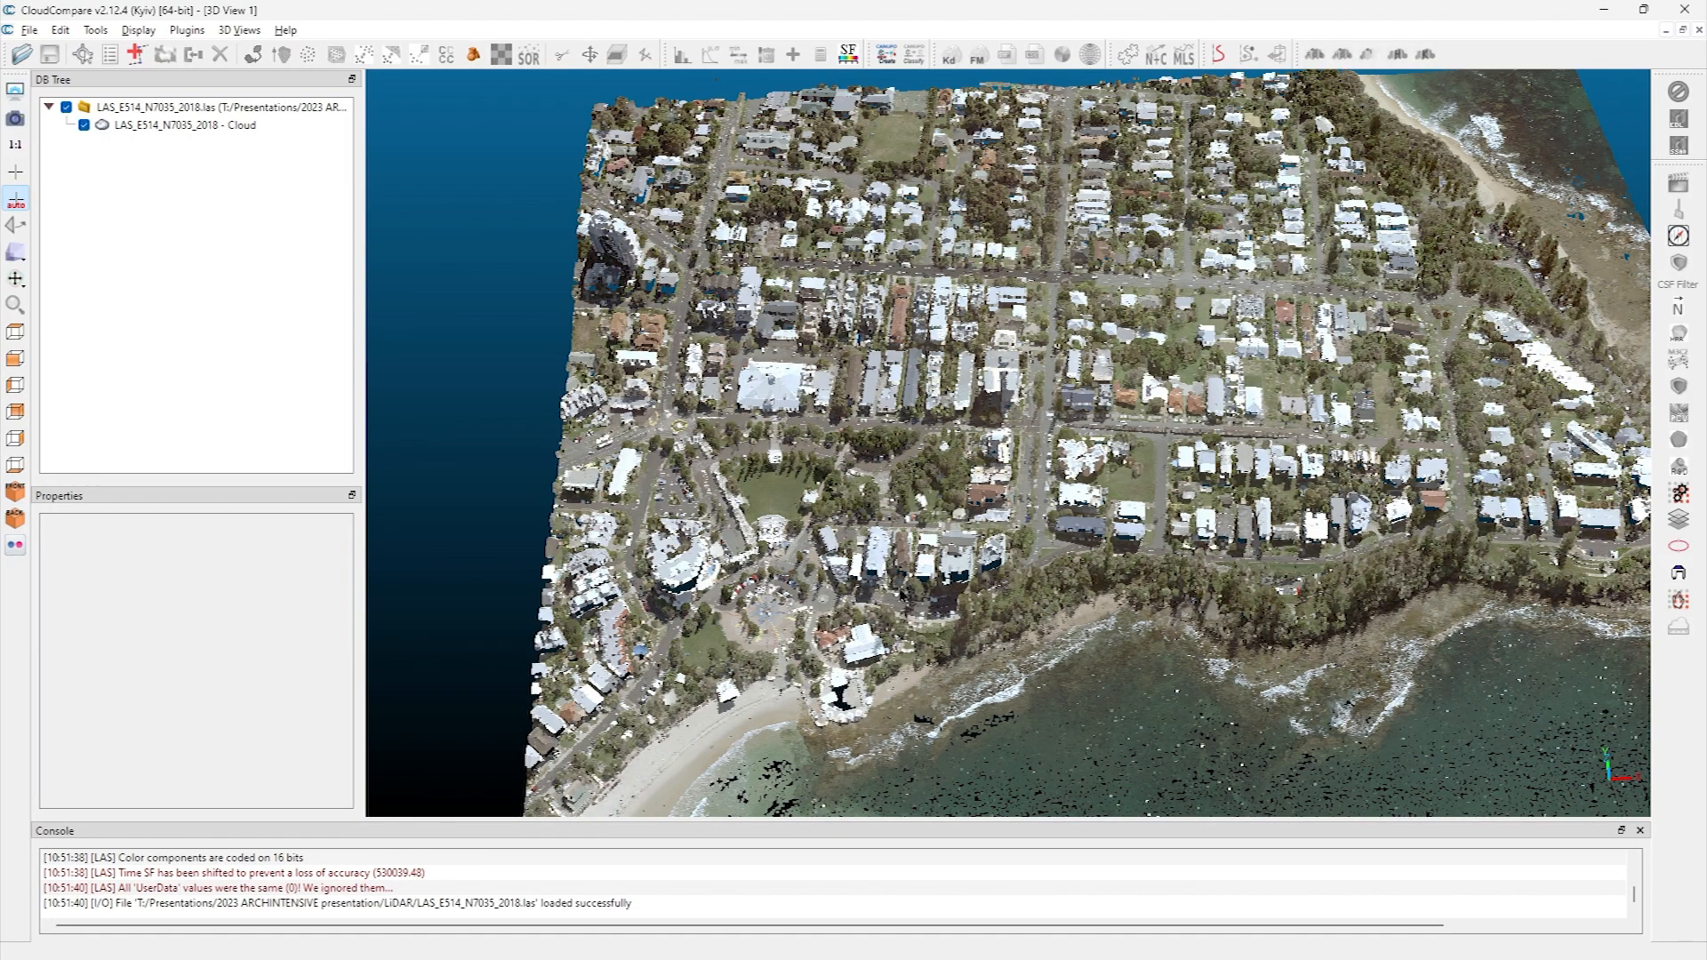
{"action": "scroll", "coordinate": [900, 594], "scroll_direction": "down", "scroll_amount": 4}
{"action": "scroll", "coordinate": [900, 594], "scroll_direction": "down", "scroll_amount": 4}
{"action": "scroll", "coordinate": [901, 594], "scroll_direction": "down", "scroll_amount": 4}
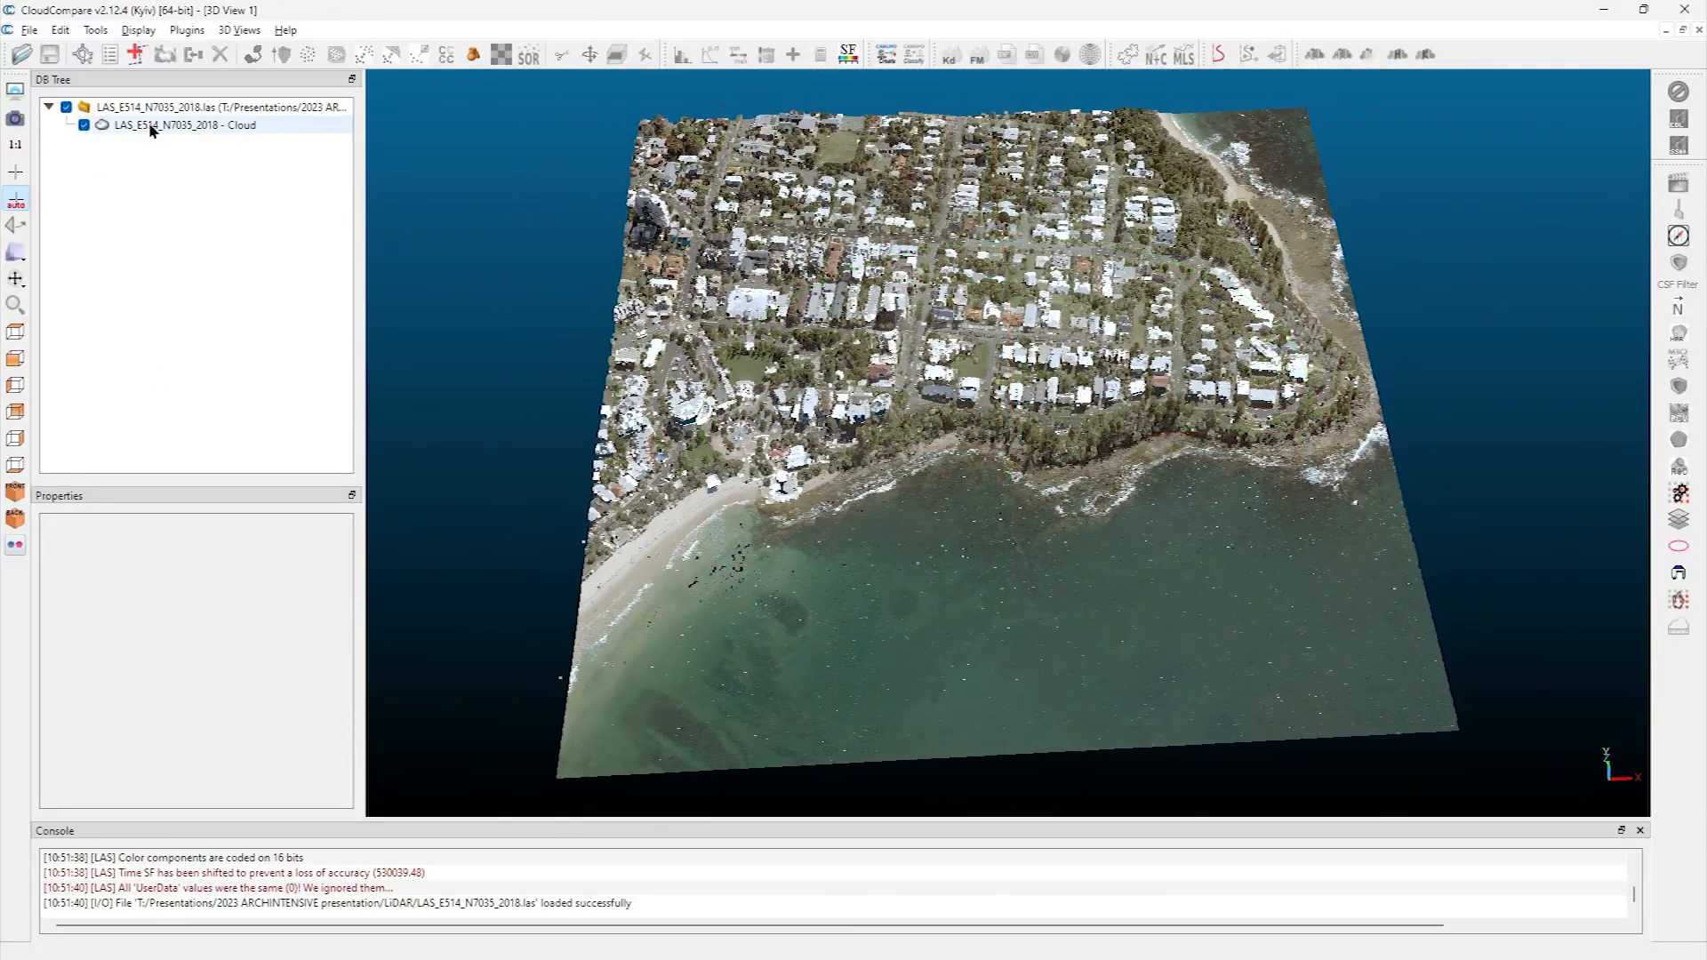
Colour the LAS_E514_N7035_2018 cloud by its Classification scalar field
{"action": "left_click", "coordinate": [151, 126]}
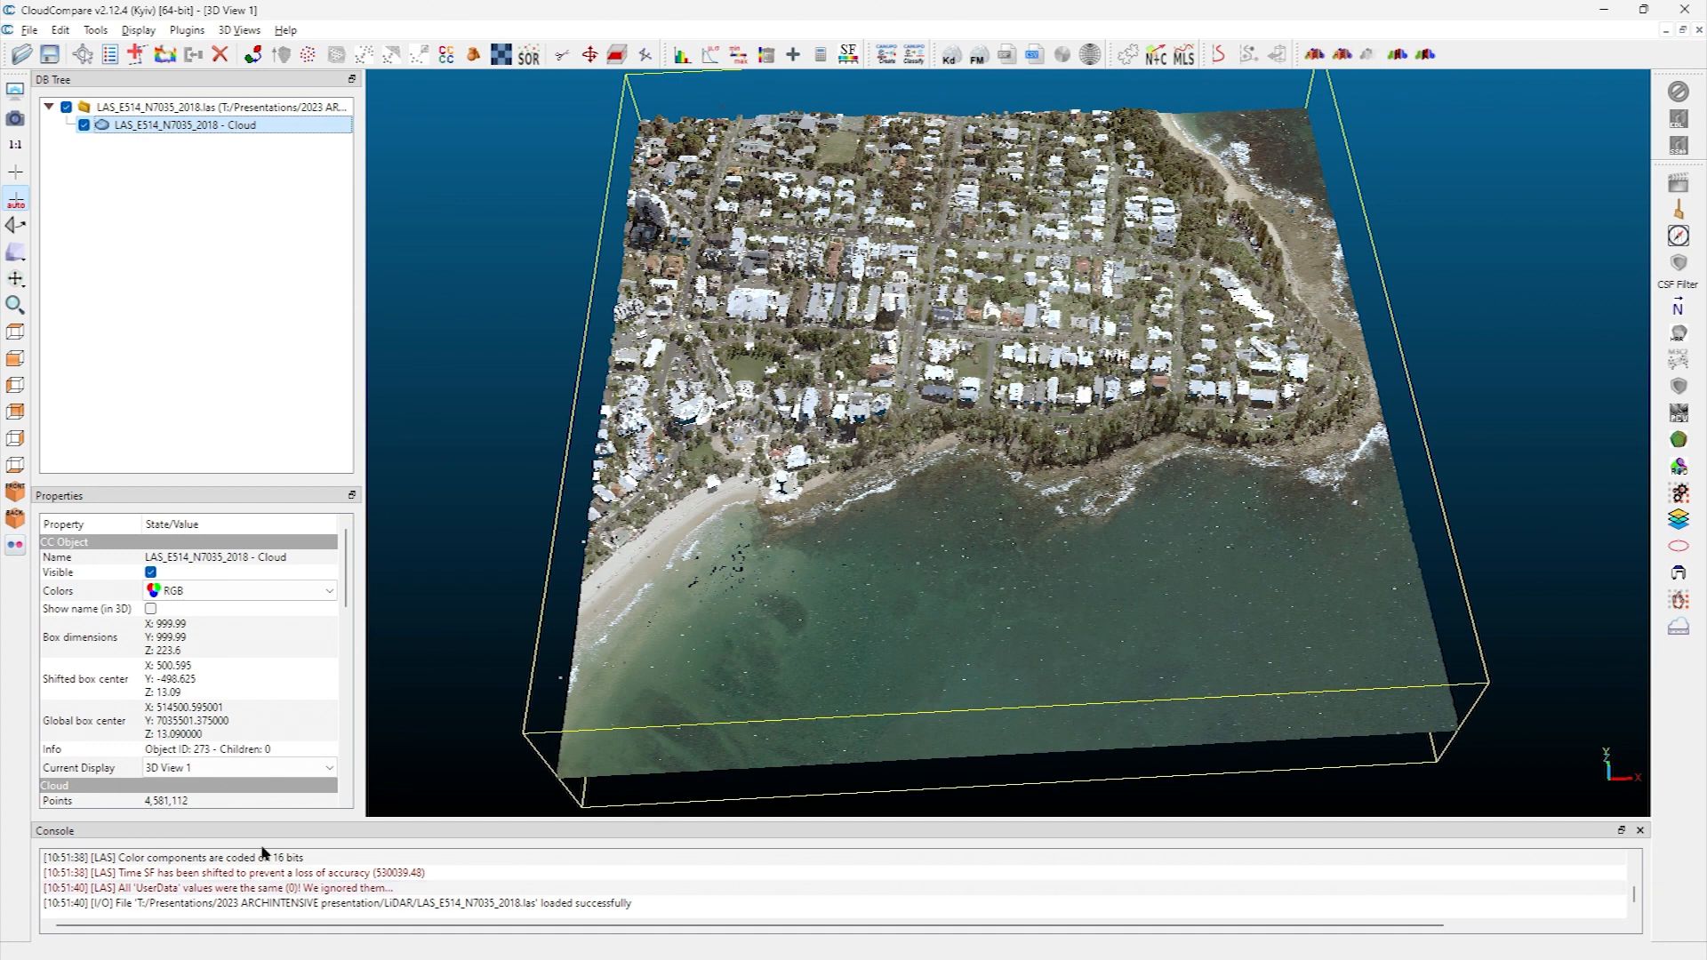
{"action": "scroll", "coordinate": [219, 649], "scroll_direction": "down", "scroll_amount": 5}
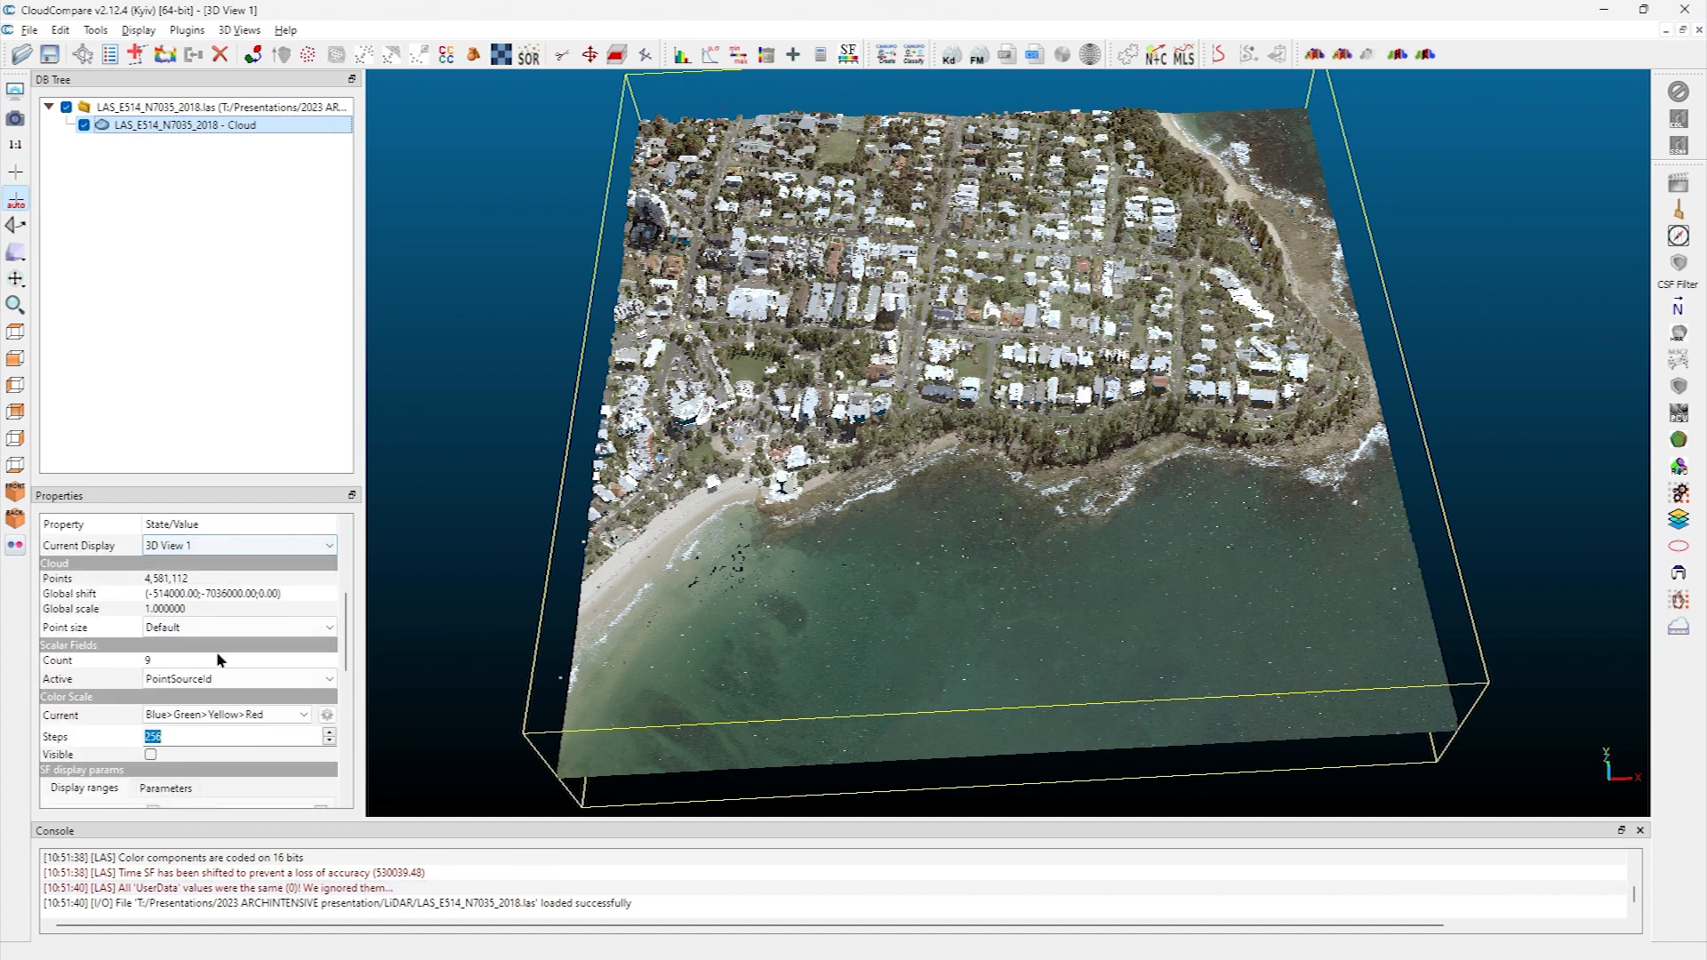
{"action": "left_click", "coordinate": [174, 678]}
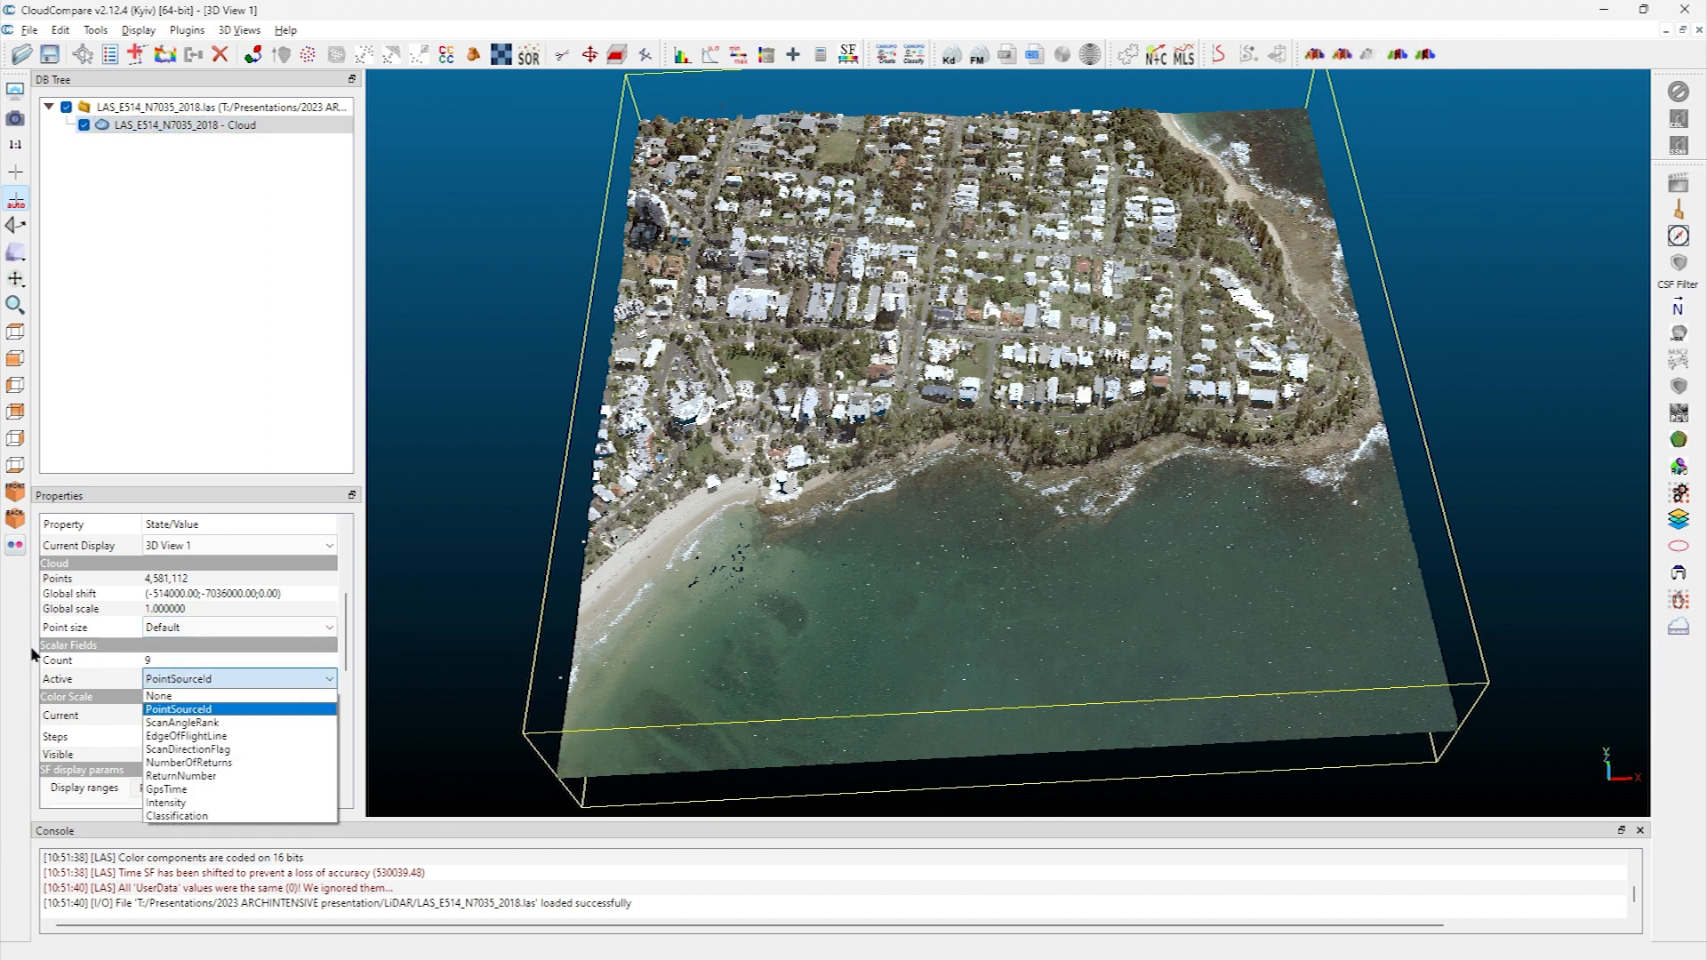
{"action": "left_click", "coordinate": [182, 816]}
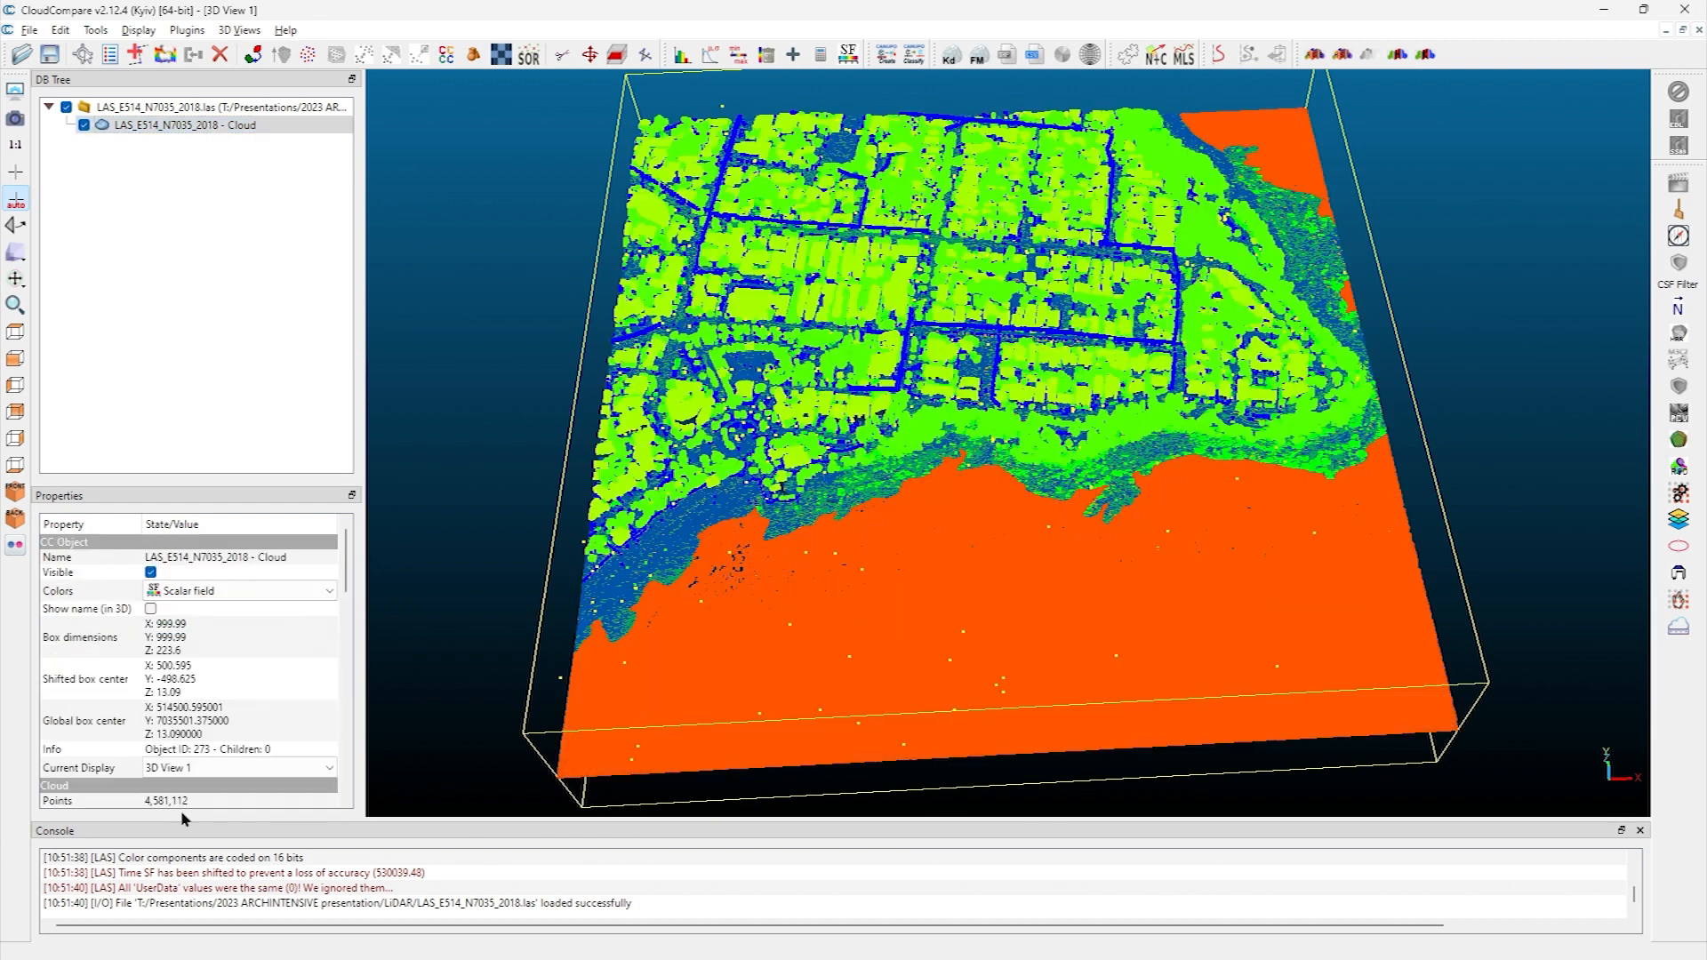
Apply the 2022 LiDAR 65 colour scale to the cloud and set its steps to 165
{"action": "left_click", "coordinate": [184, 715]}
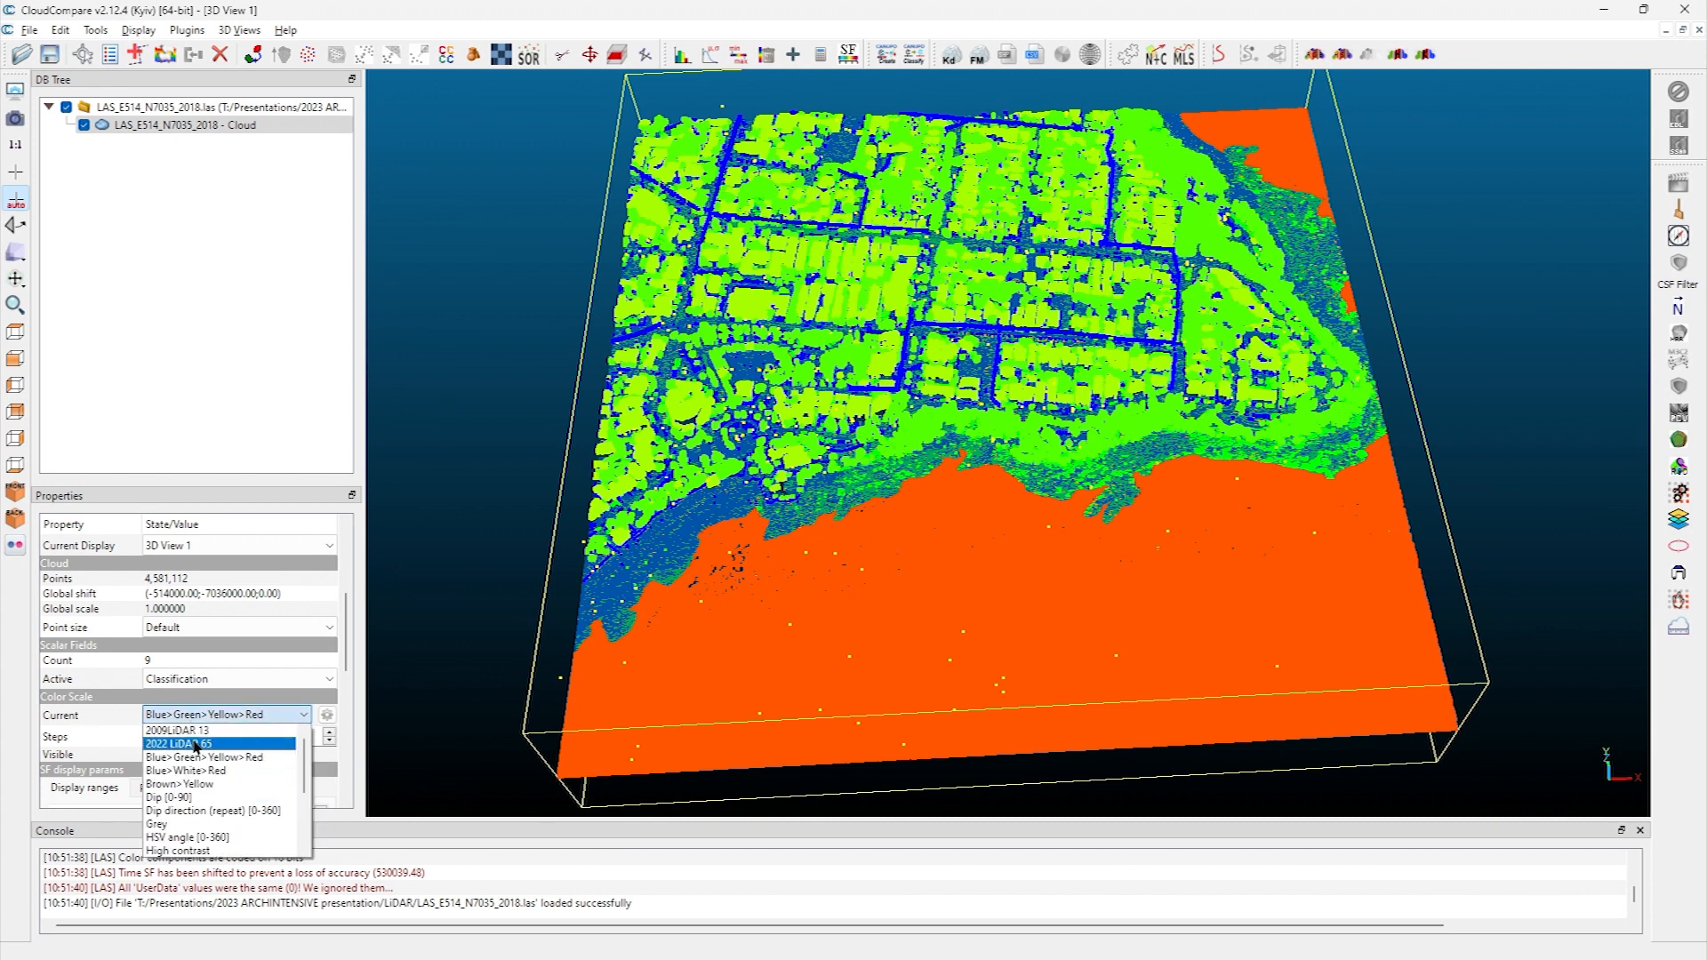
{"action": "left_click", "coordinate": [195, 744]}
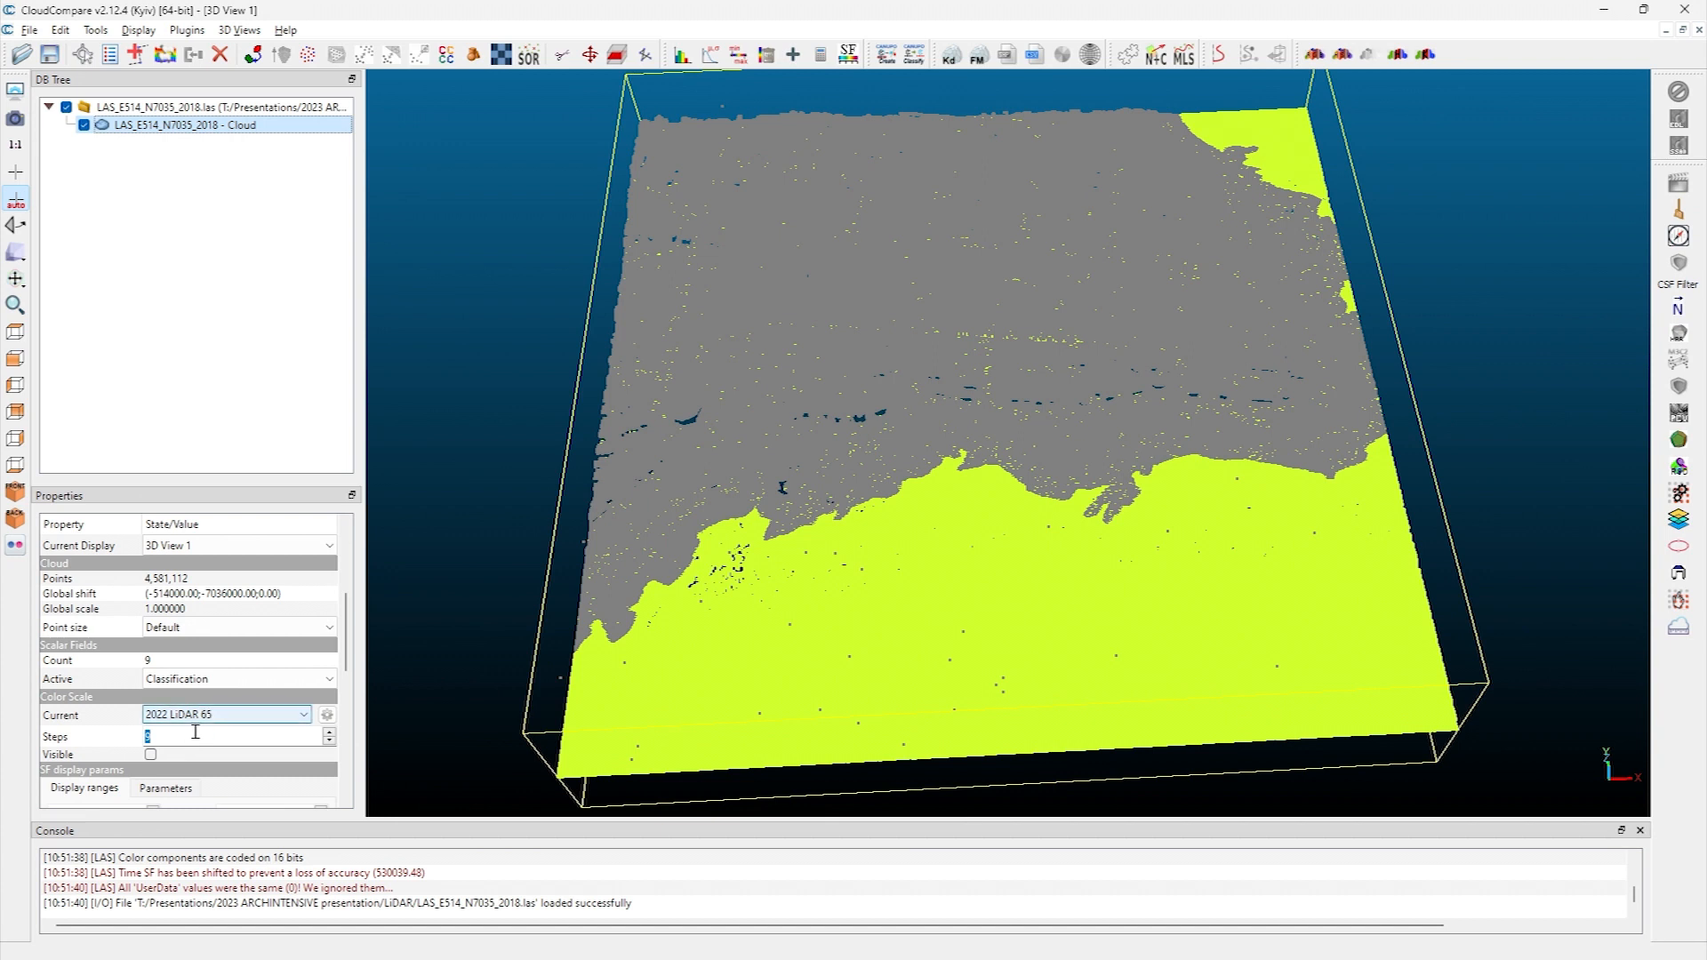
{"action": "left_click", "coordinate": [200, 732]}
{"action": "type", "text": "165"}
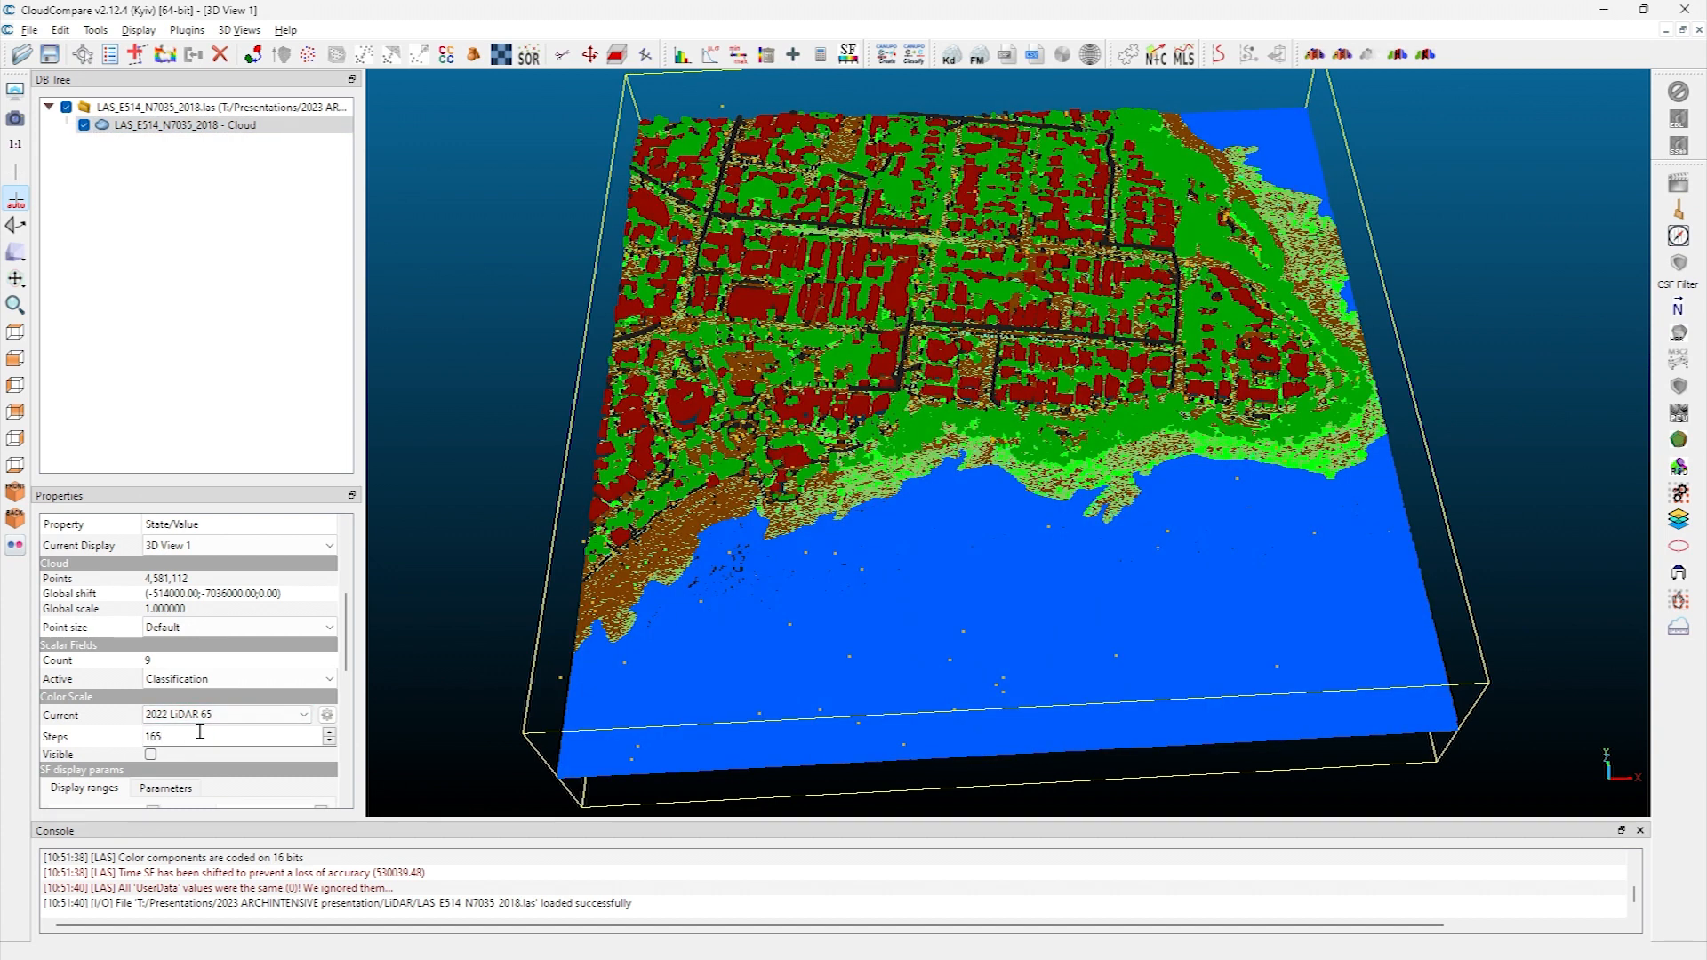
Reduce the default point size to 1
{"action": "mouse_move", "coordinate": [460, 78]}
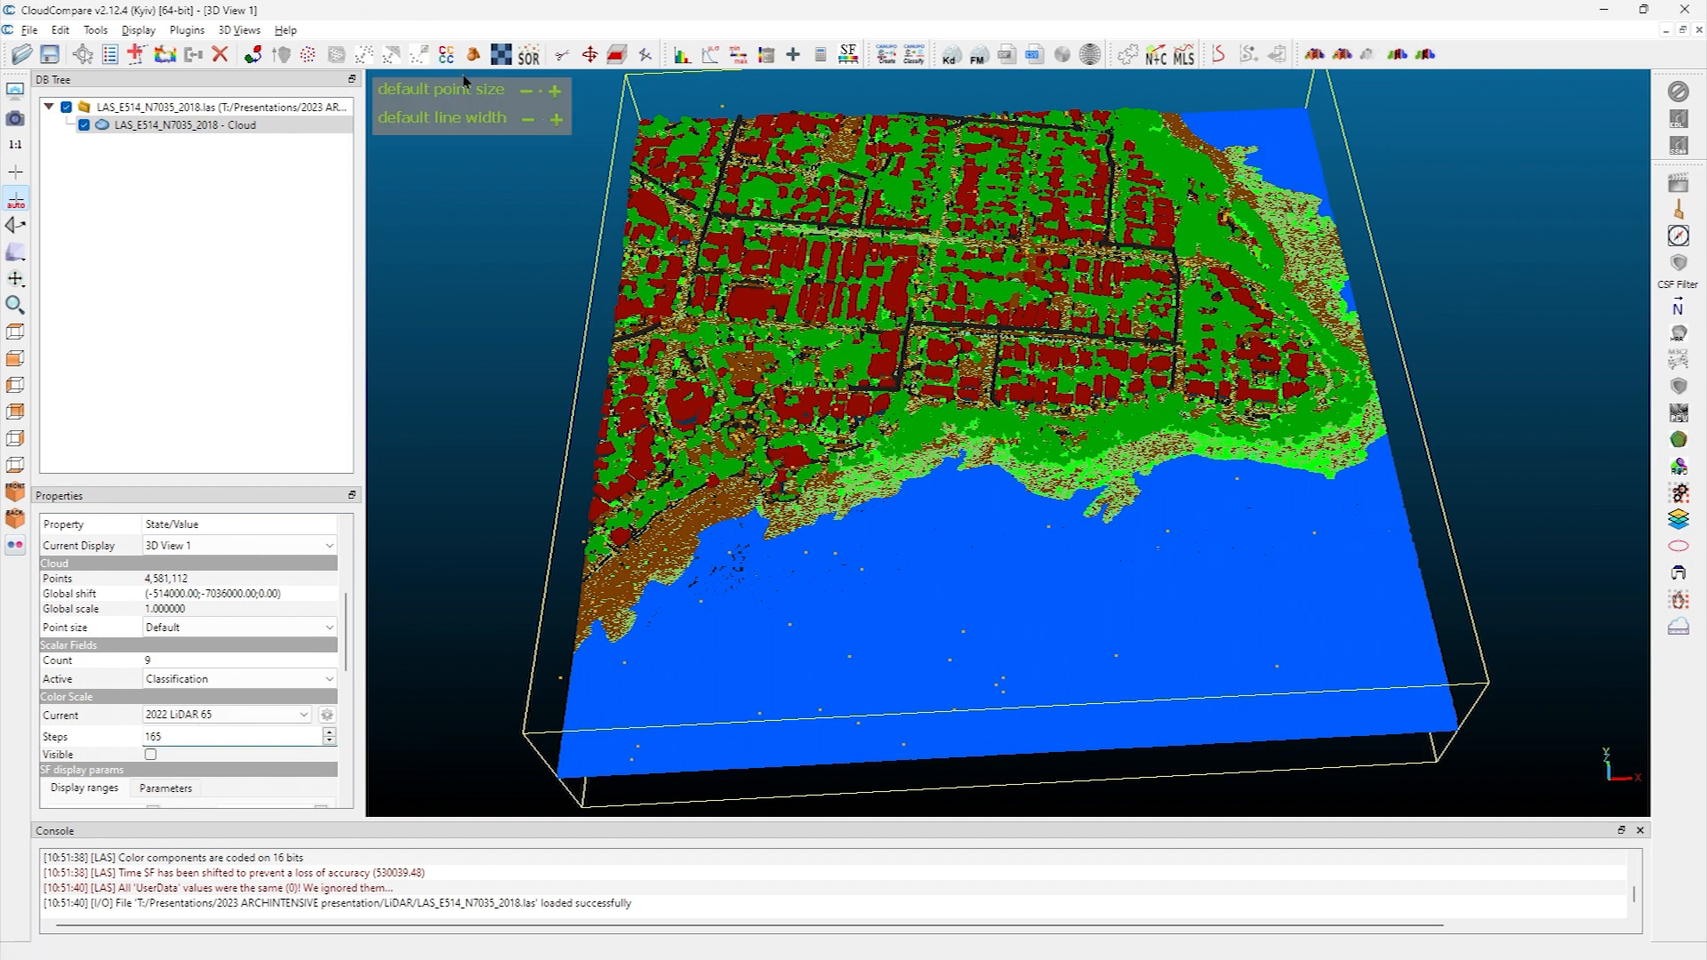
{"action": "left_click", "coordinate": [529, 93]}
{"action": "left_click", "coordinate": [529, 93]}
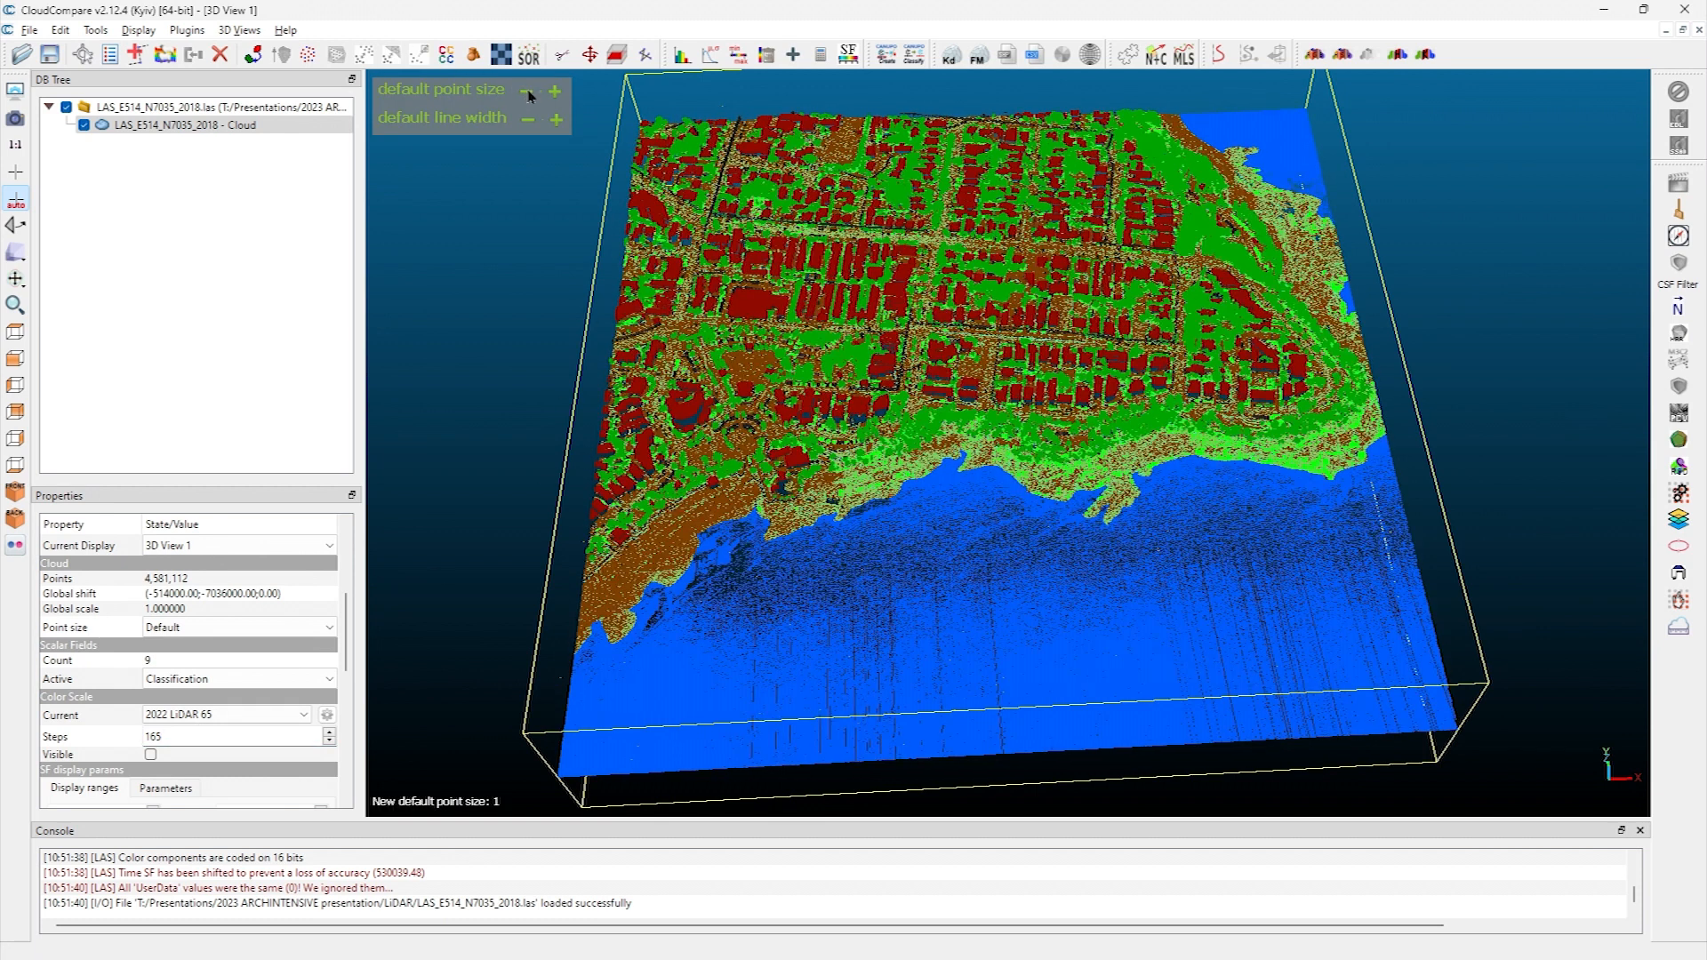
{"action": "double_click", "coordinate": [529, 93]}
Examine the classified points along the shoreline and buildings from near and far and at different angles
{"action": "scroll", "coordinate": [529, 329], "scroll_direction": "up", "scroll_amount": 10}
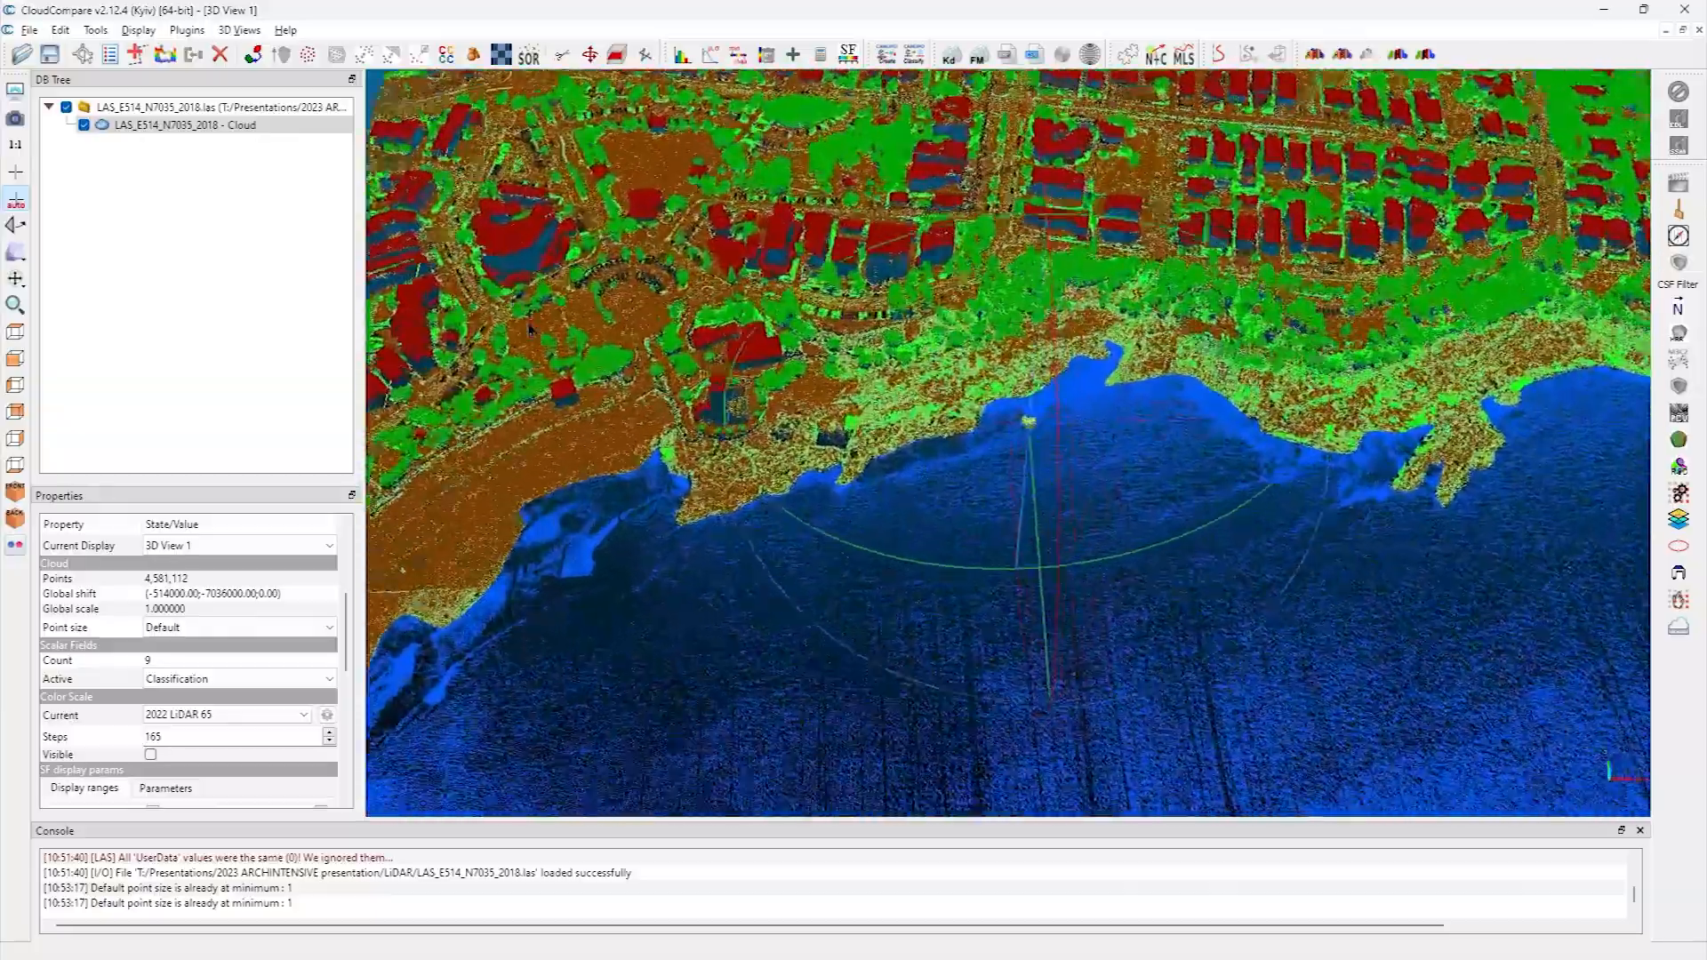
{"action": "scroll", "coordinate": [529, 329], "scroll_direction": "down", "scroll_amount": 10}
{"action": "scroll", "coordinate": [850, 527], "scroll_direction": "up", "scroll_amount": 10}
{"action": "left_click_drag", "start_coordinate": [849, 526], "coordinate": [911, 658]}
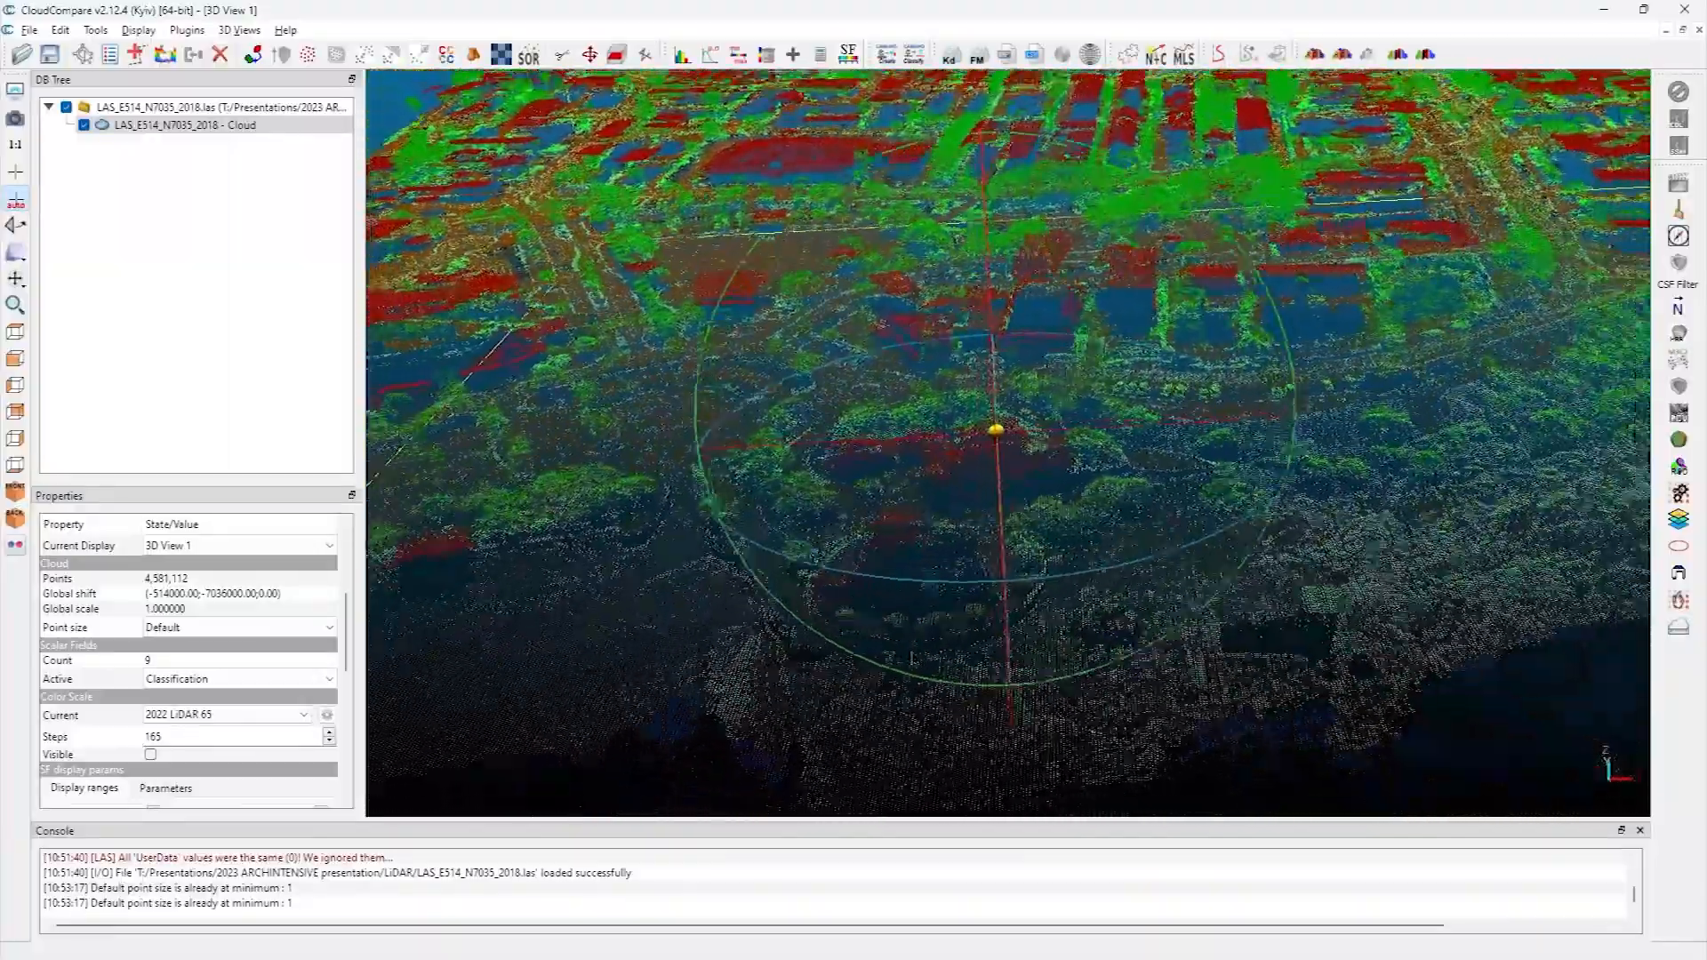
{"action": "scroll", "coordinate": [911, 658], "scroll_direction": "down", "scroll_amount": 10}
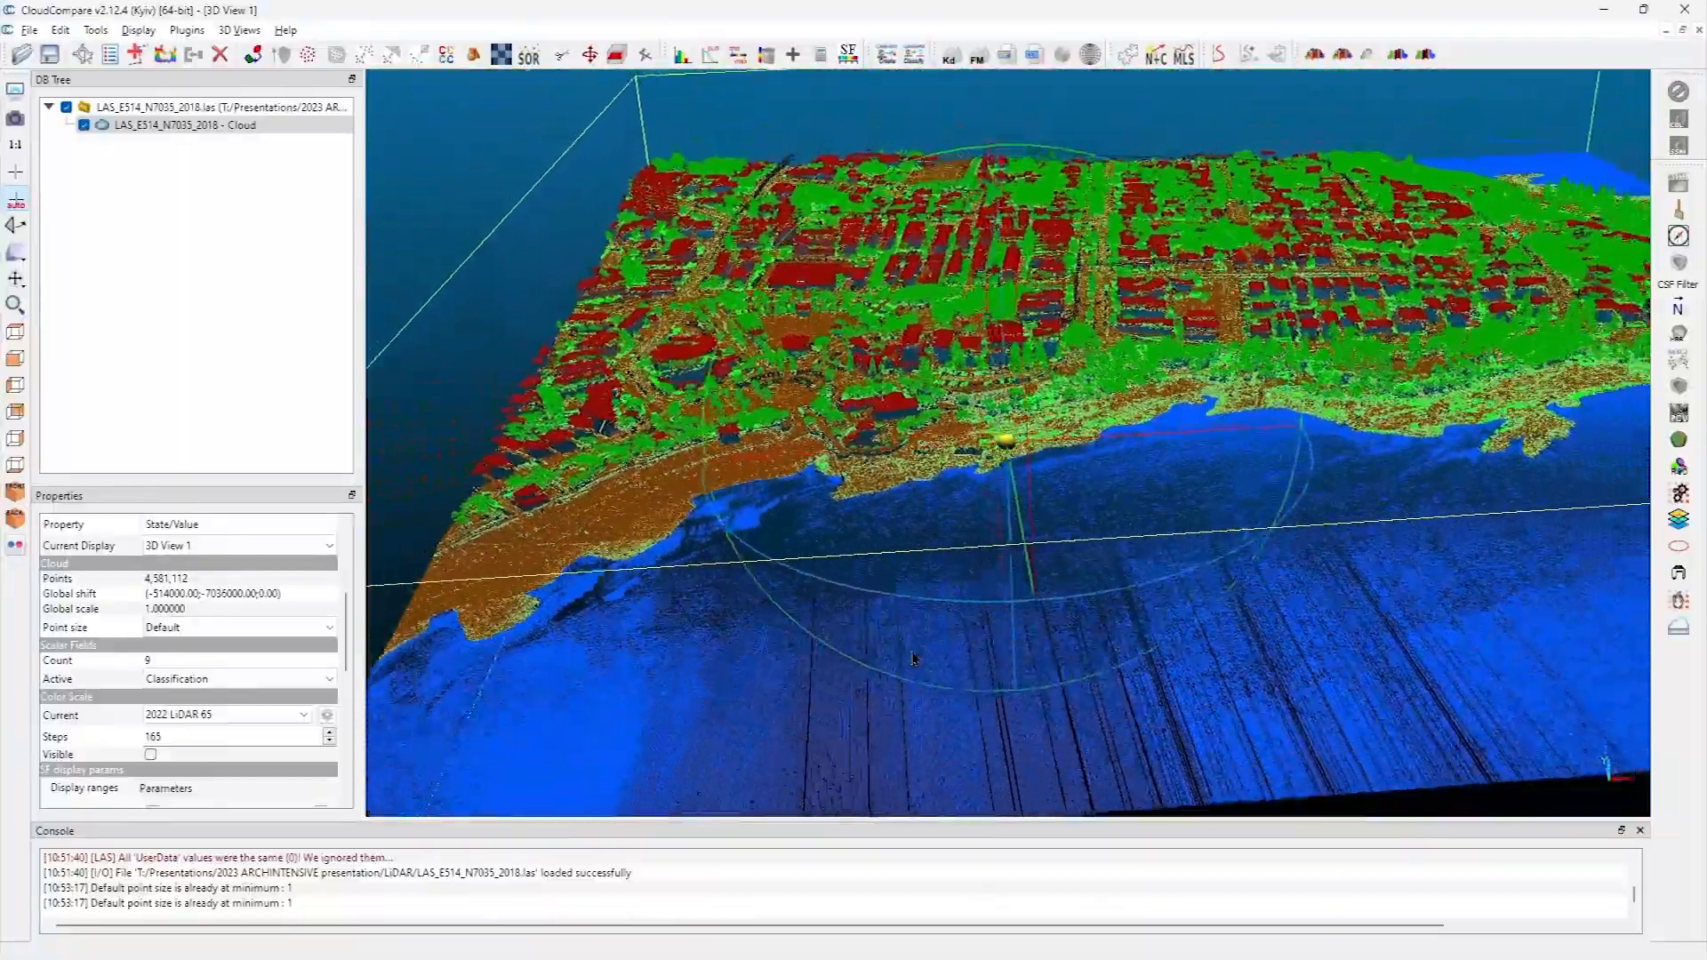
{"action": "left_click_drag", "start_coordinate": [913, 658], "coordinate": [682, 549]}
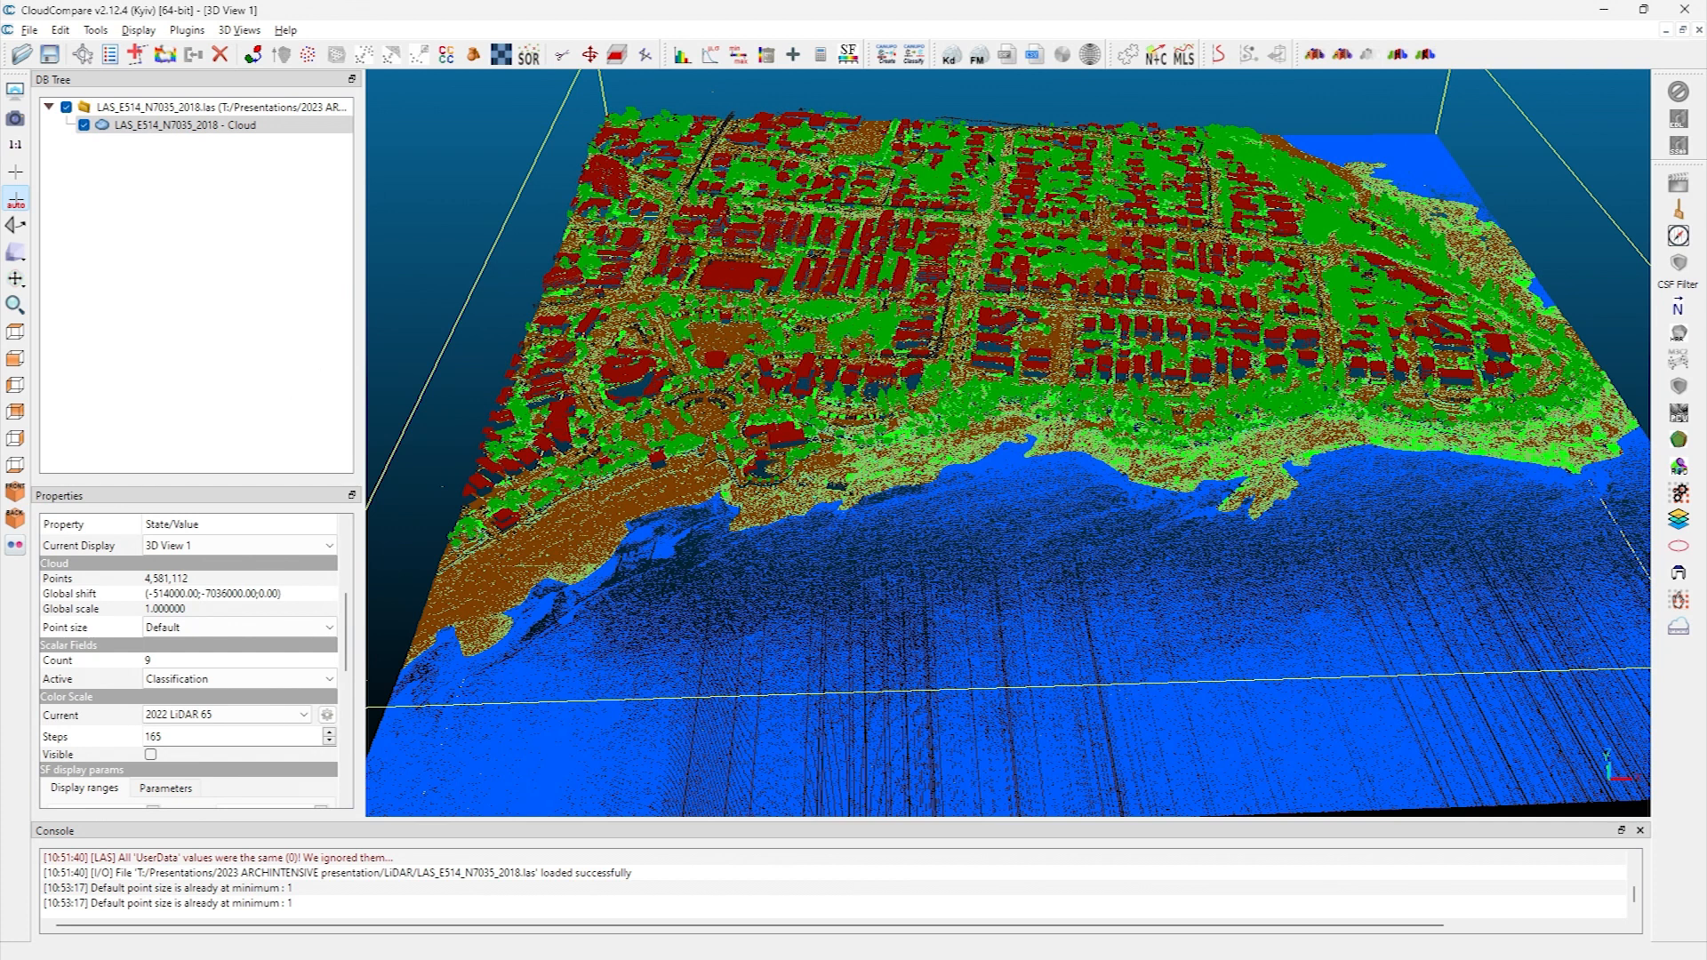
Change the cloud's colour scale to LiDAR 10 and make the Classification scale legend visible
{"action": "left_click_drag", "start_coordinate": [177, 737], "coordinate": [147, 758]}
{"action": "left_click", "coordinate": [227, 717]}
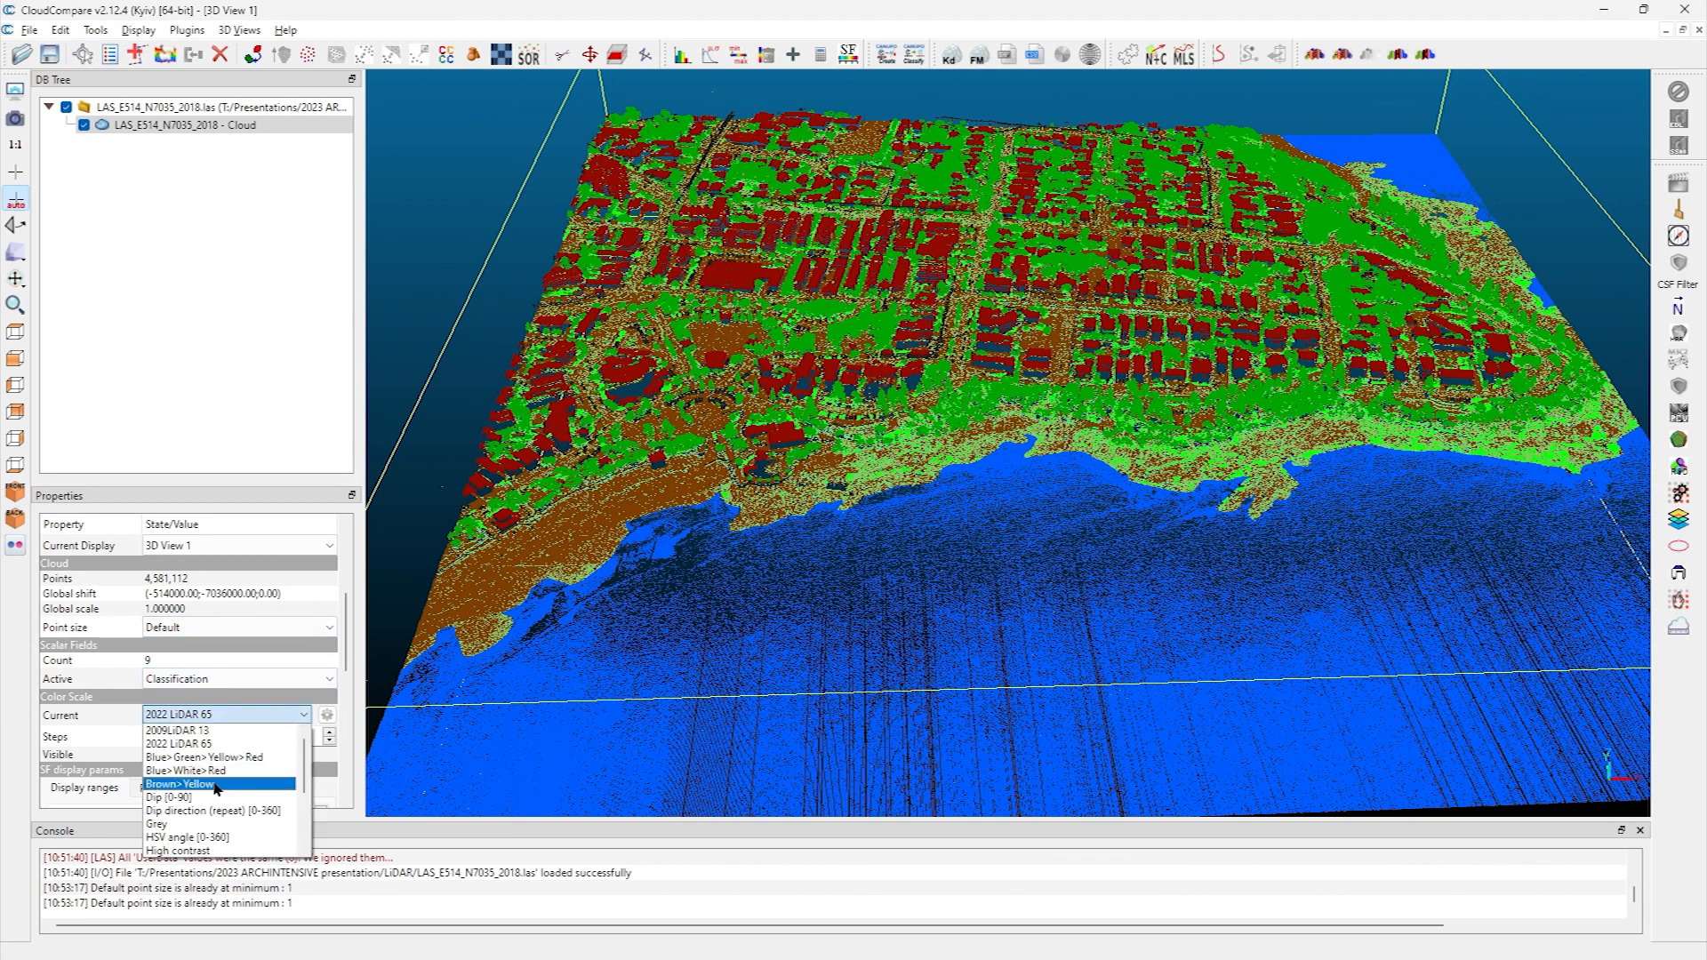
{"action": "scroll", "coordinate": [218, 823], "scroll_direction": "down", "scroll_amount": 3}
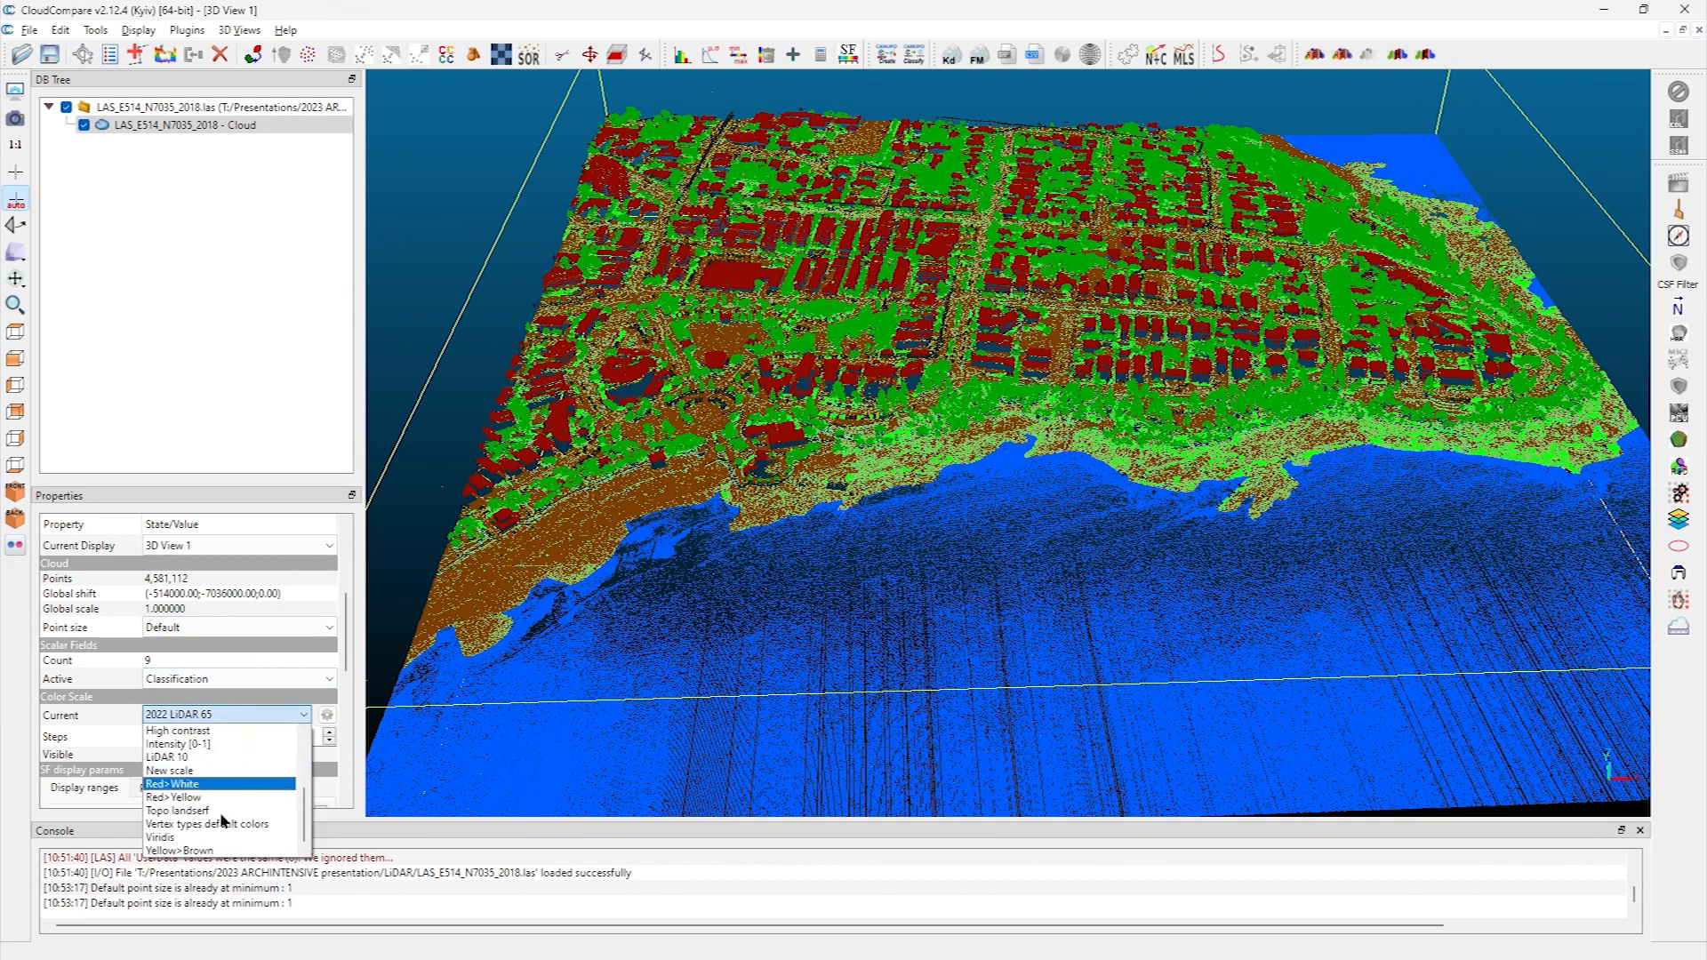
{"action": "left_click", "coordinate": [173, 757]}
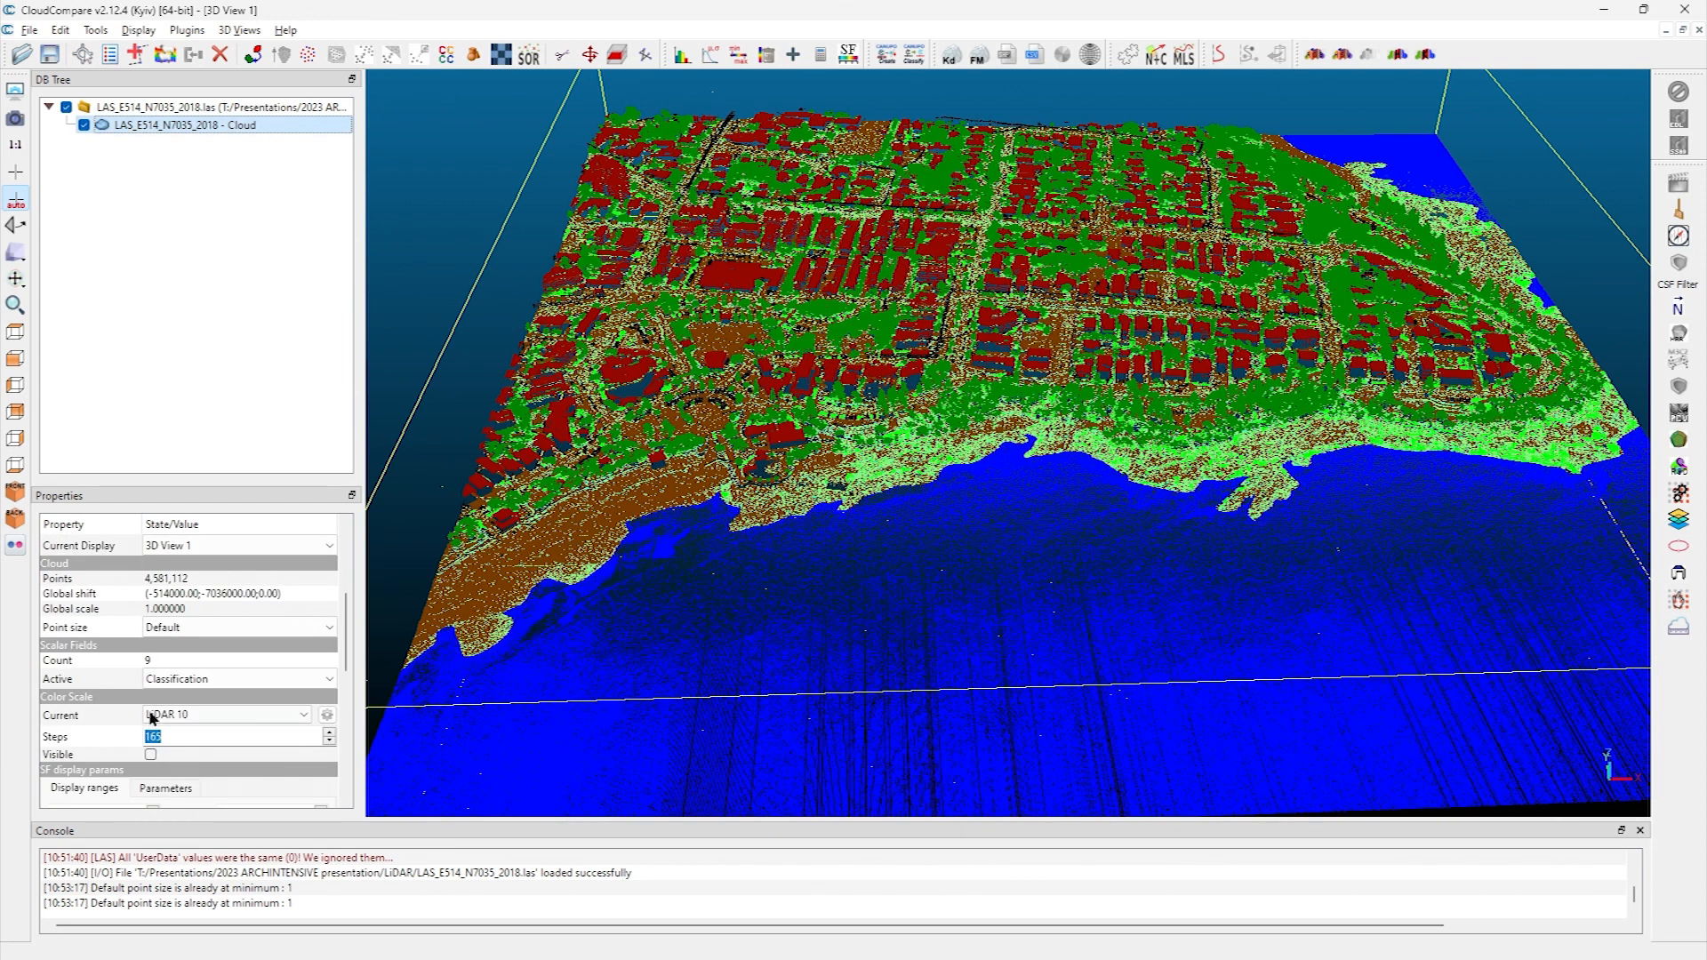
{"action": "left_click", "coordinate": [150, 755]}
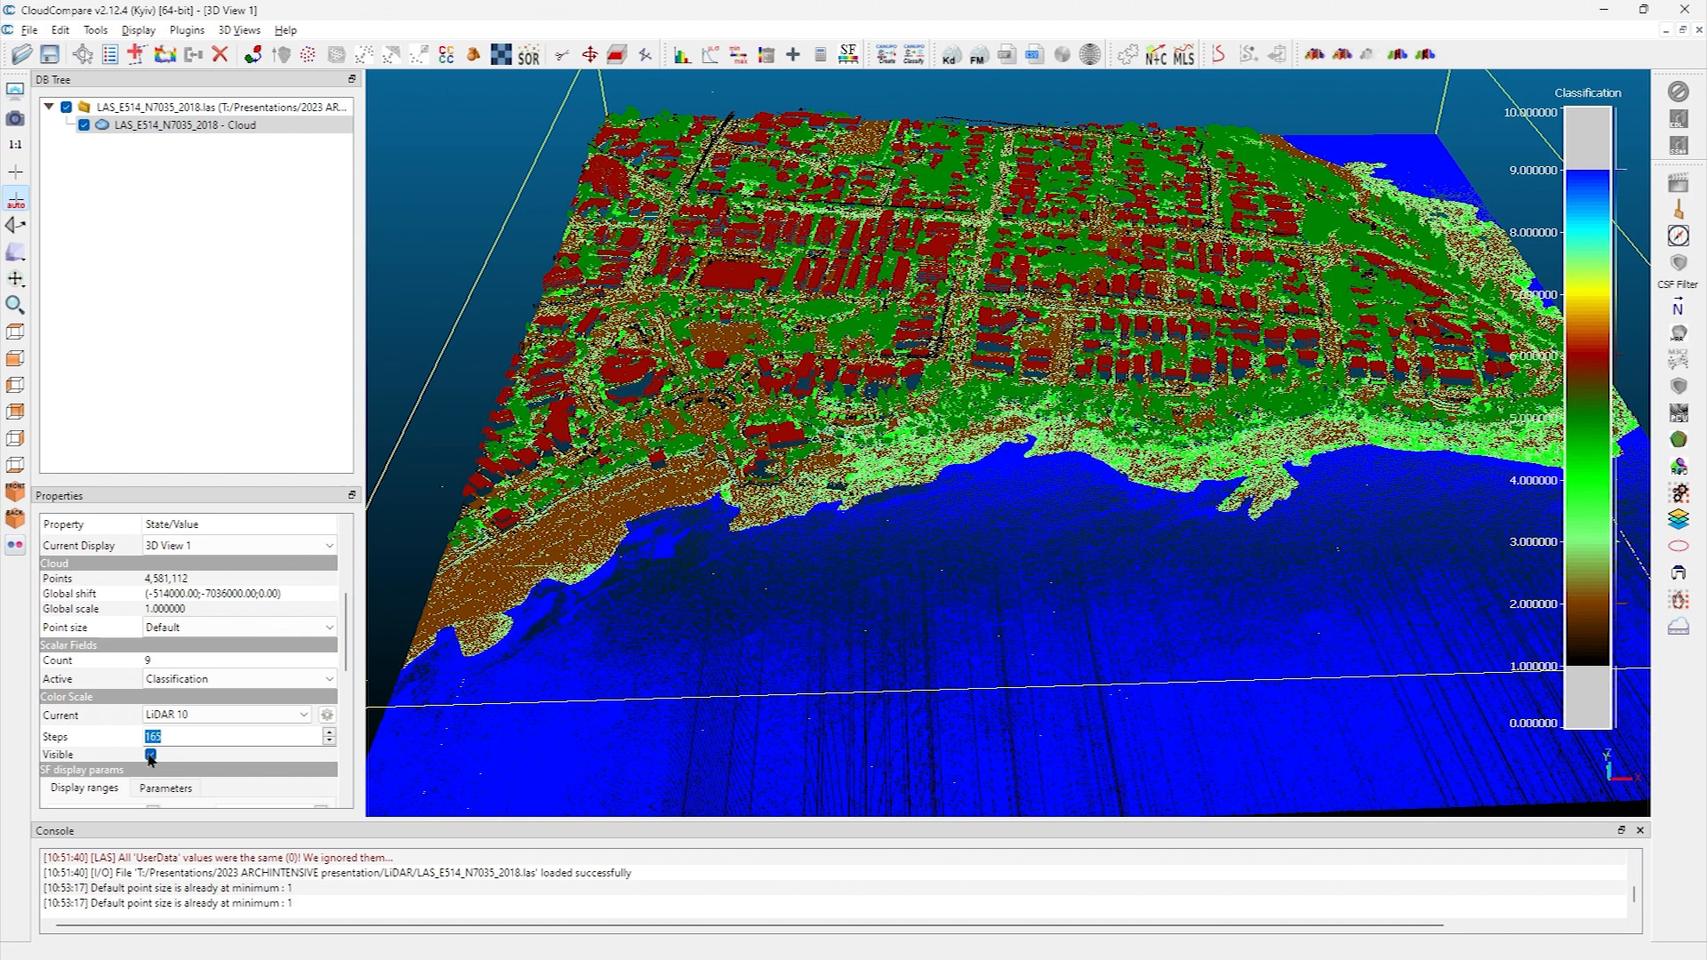
Filter the cloud by Classification values from 2 to 2 and export the matching points as a separate cloud
{"action": "left_click", "coordinate": [738, 56]}
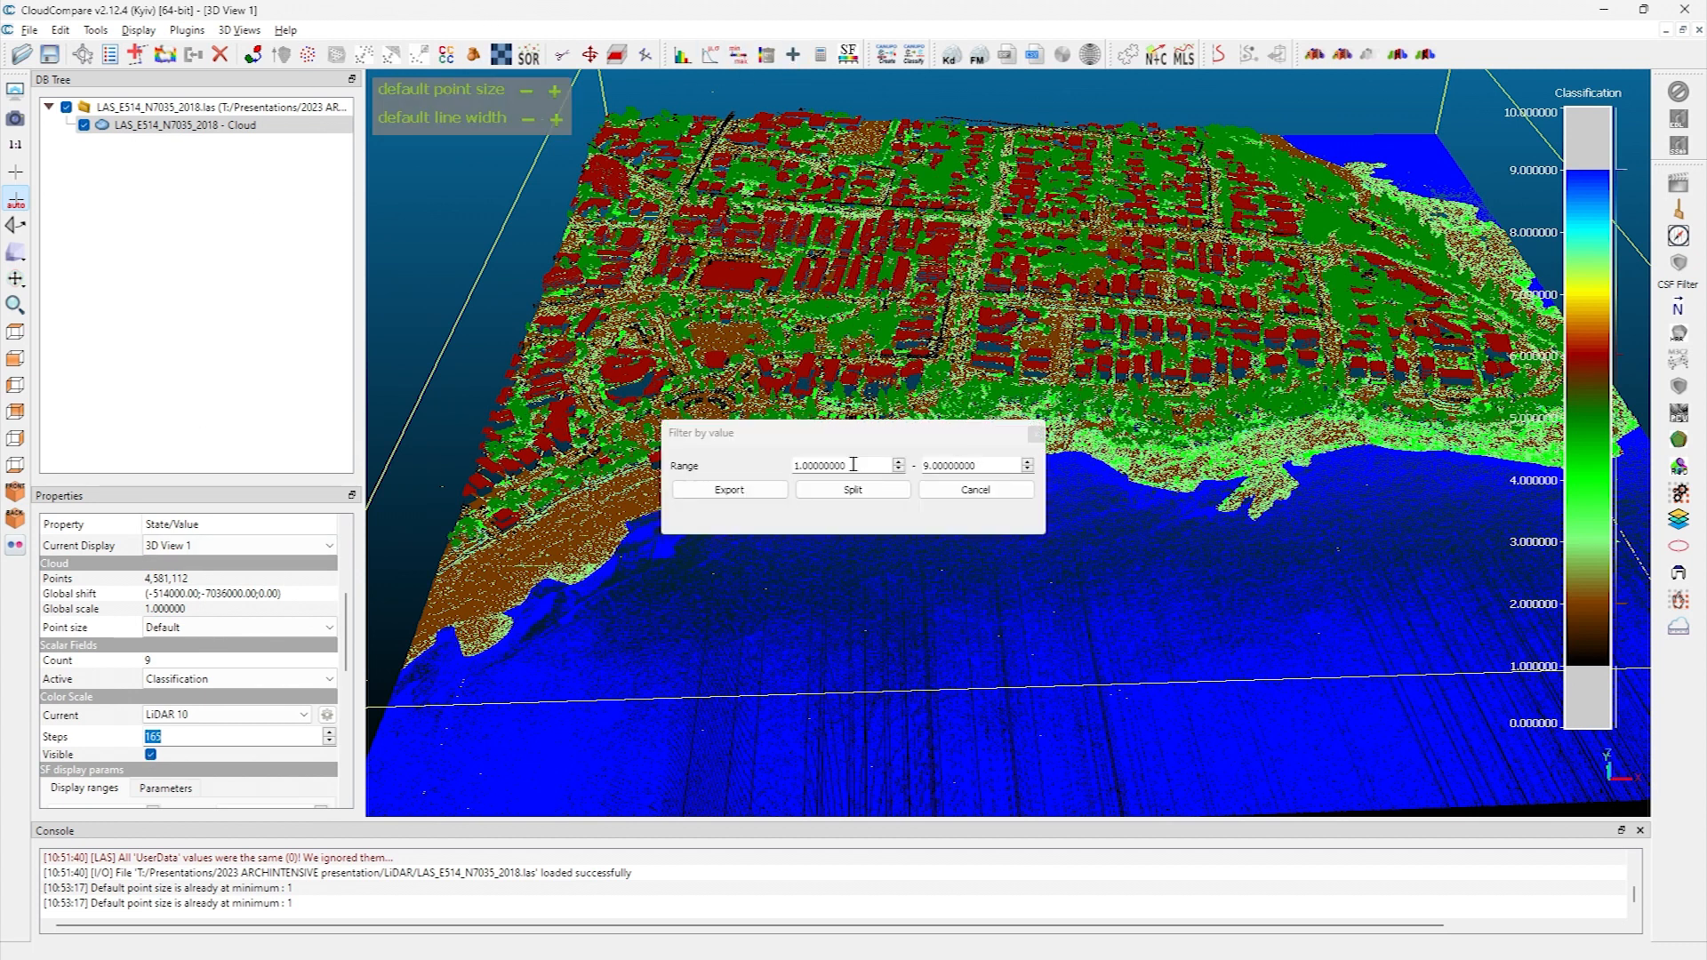
{"action": "left_click", "coordinate": [703, 434]}
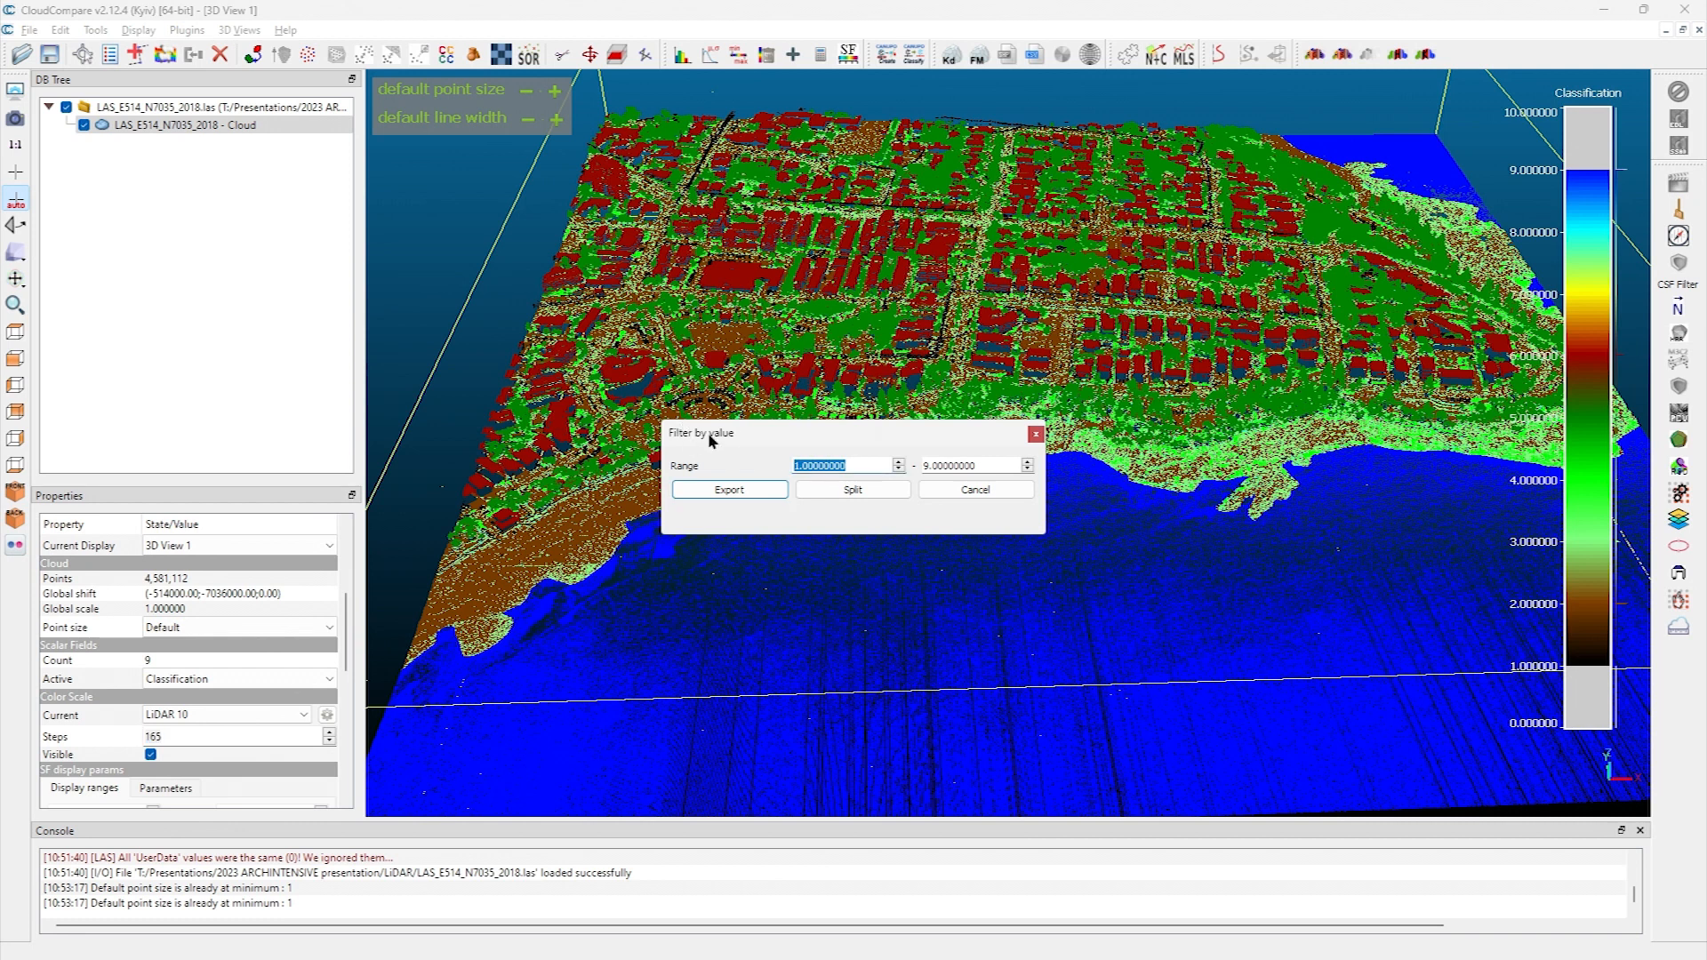
{"action": "type", "text": "2"}
{"action": "key", "text": "Tab"}
{"action": "type", "text": "2"}
{"action": "left_click", "coordinate": [727, 490]}
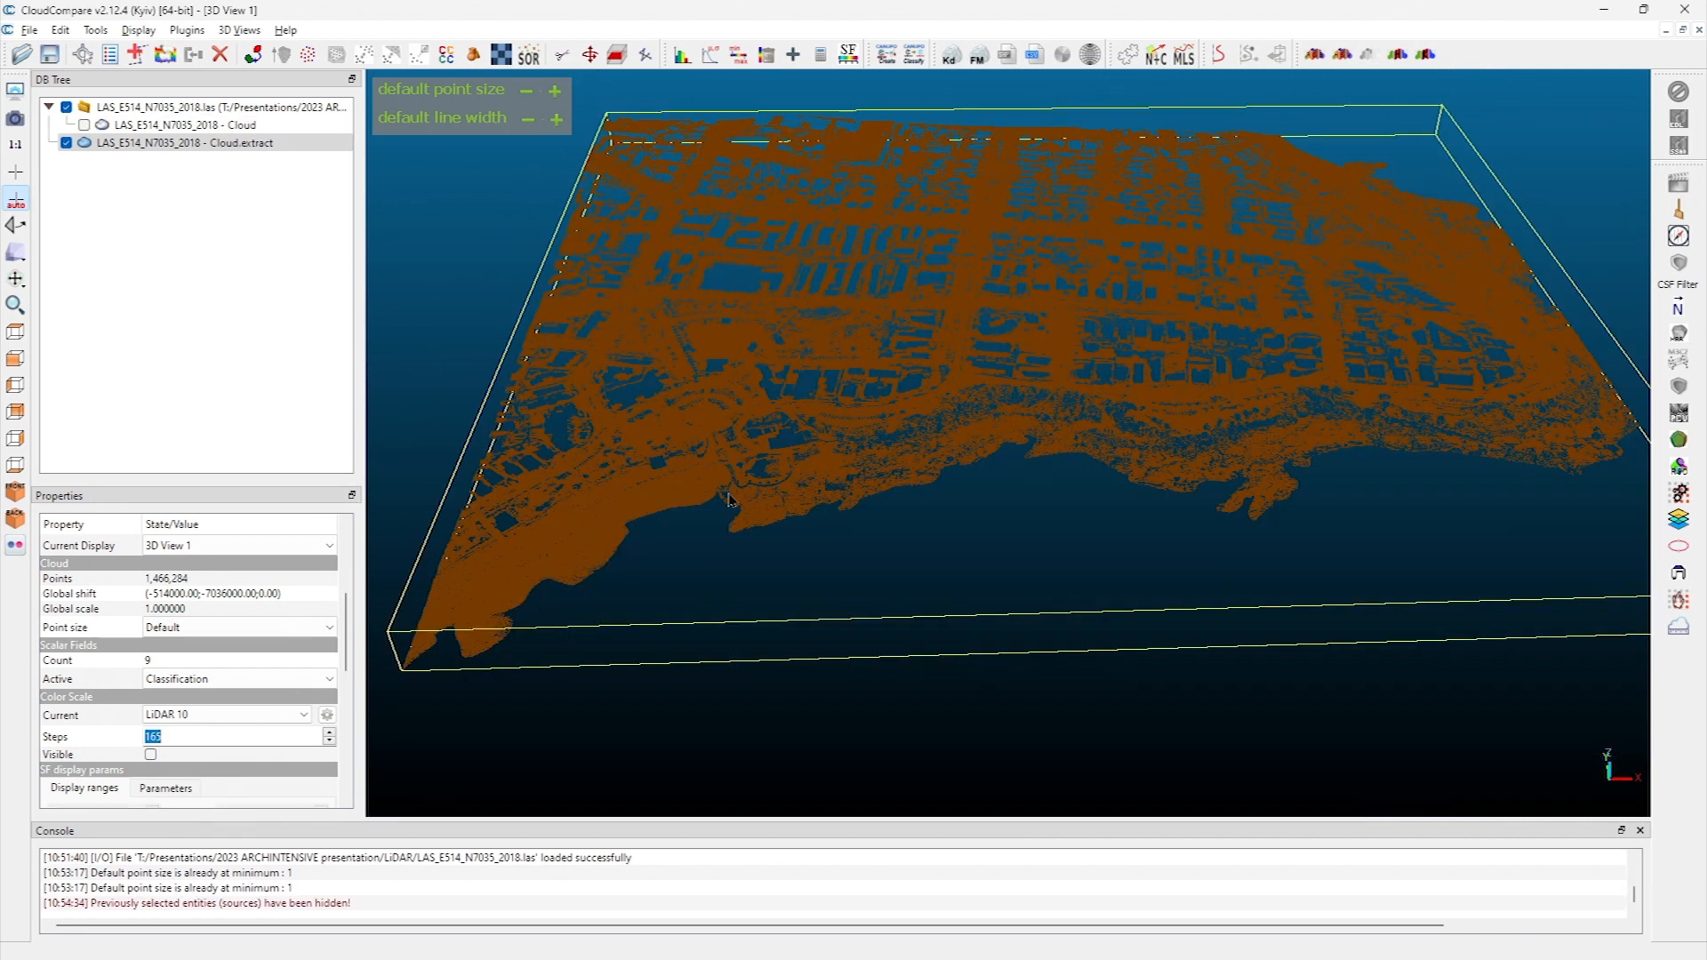
Hide the extracted cloud, show the original cloud again, and rename the extracted one Ground
{"action": "left_click_drag", "start_coordinate": [729, 500], "coordinate": [595, 536]}
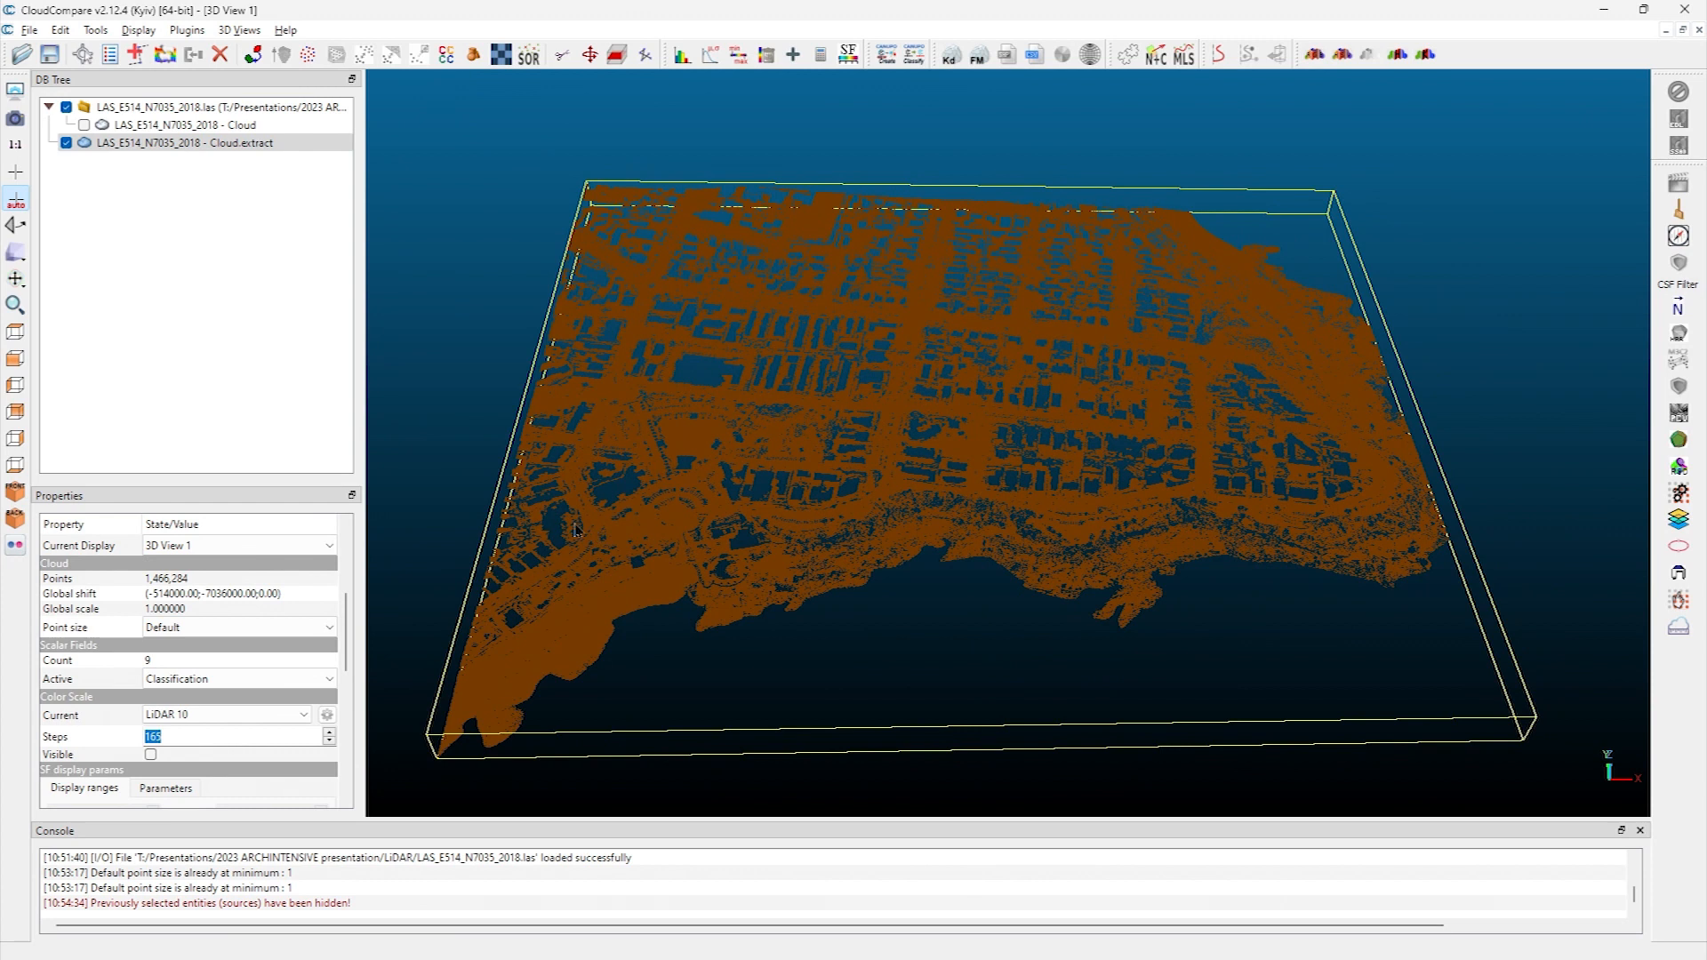
{"action": "left_click", "coordinate": [66, 142]}
{"action": "left_click", "coordinate": [84, 124]}
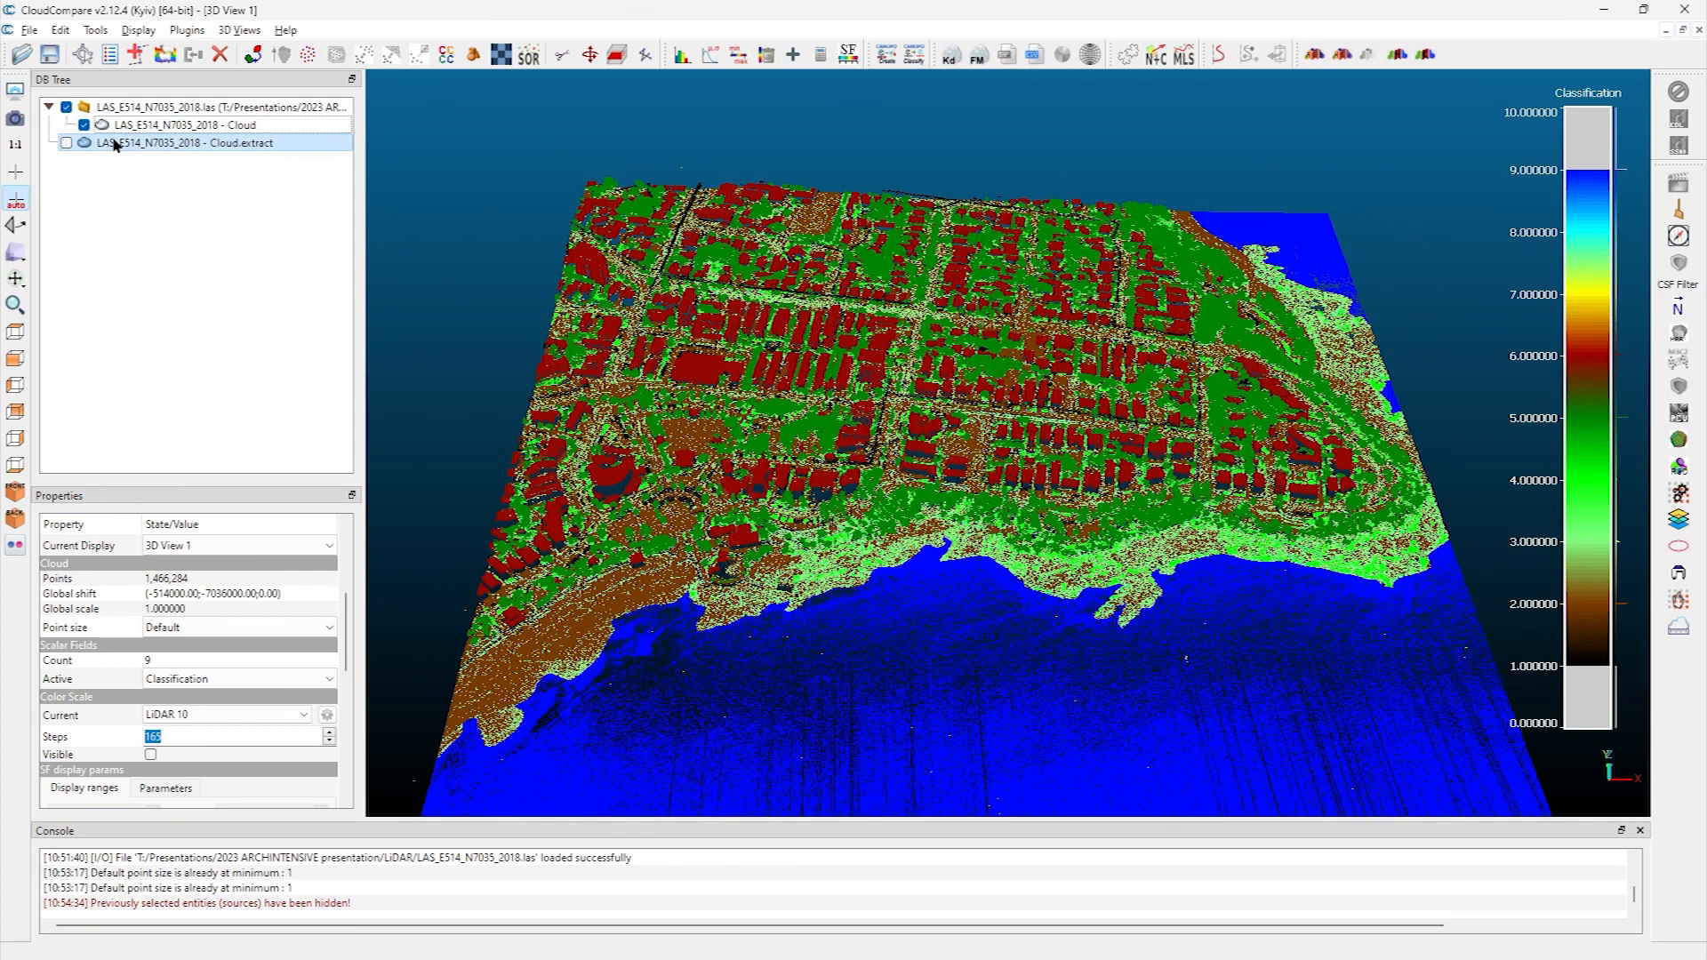
{"action": "double_click", "coordinate": [120, 142]}
{"action": "type", "text": "G"}
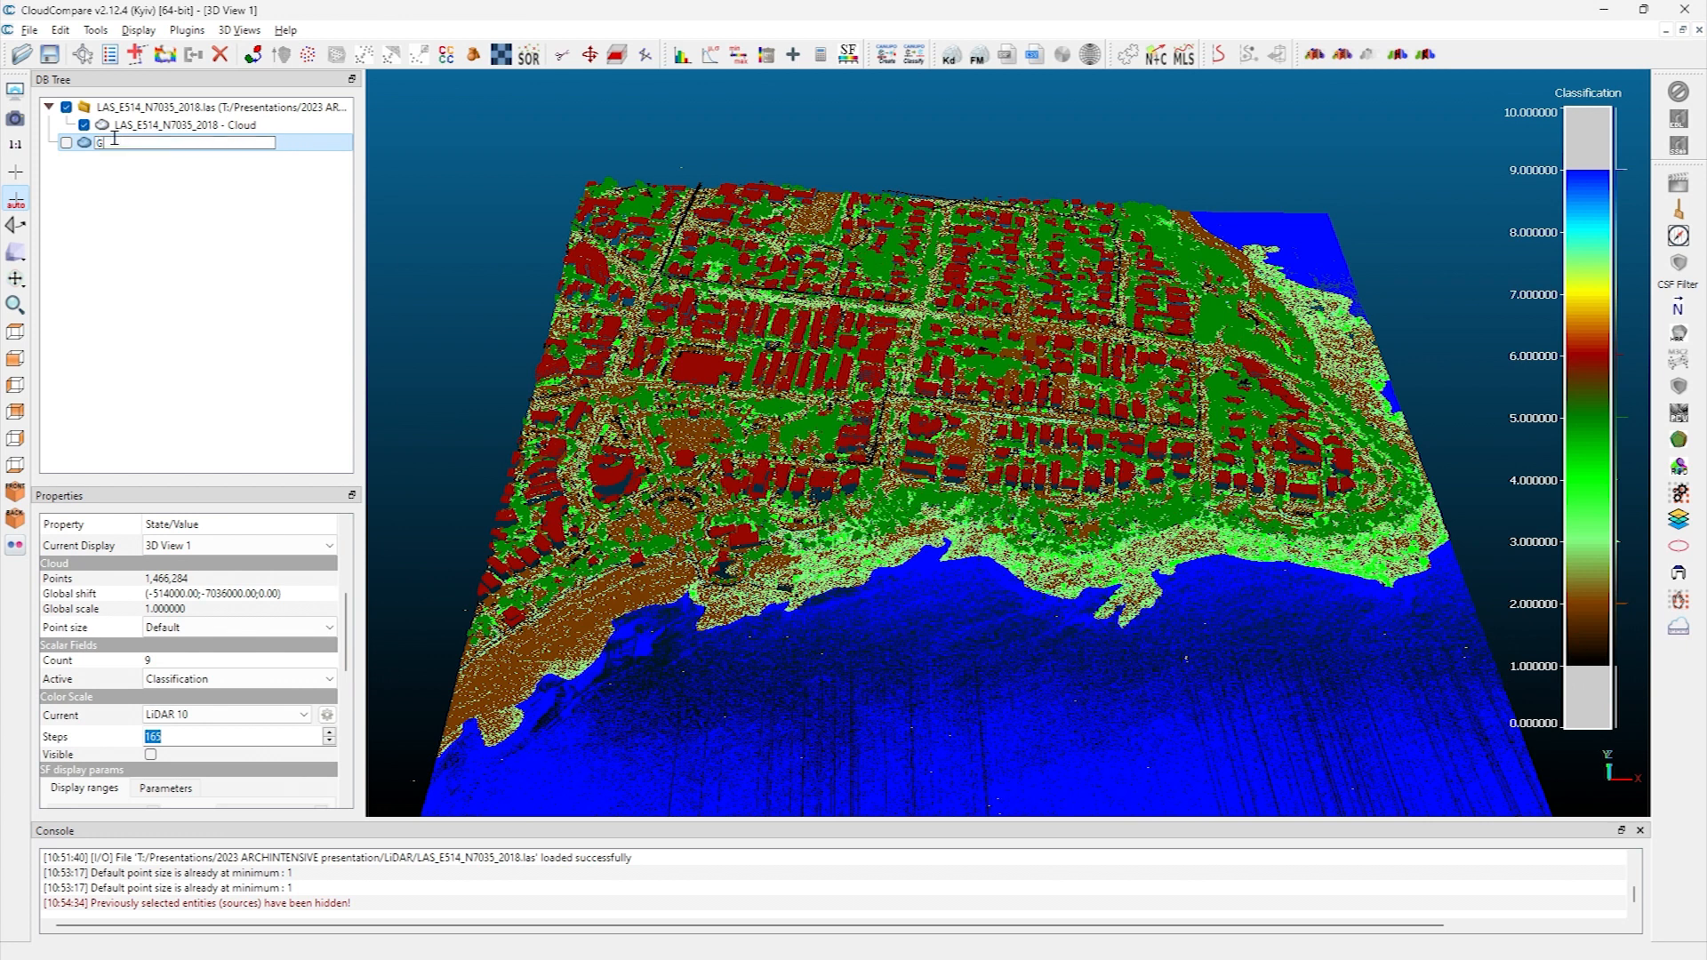
{"action": "key", "text": "Return"}
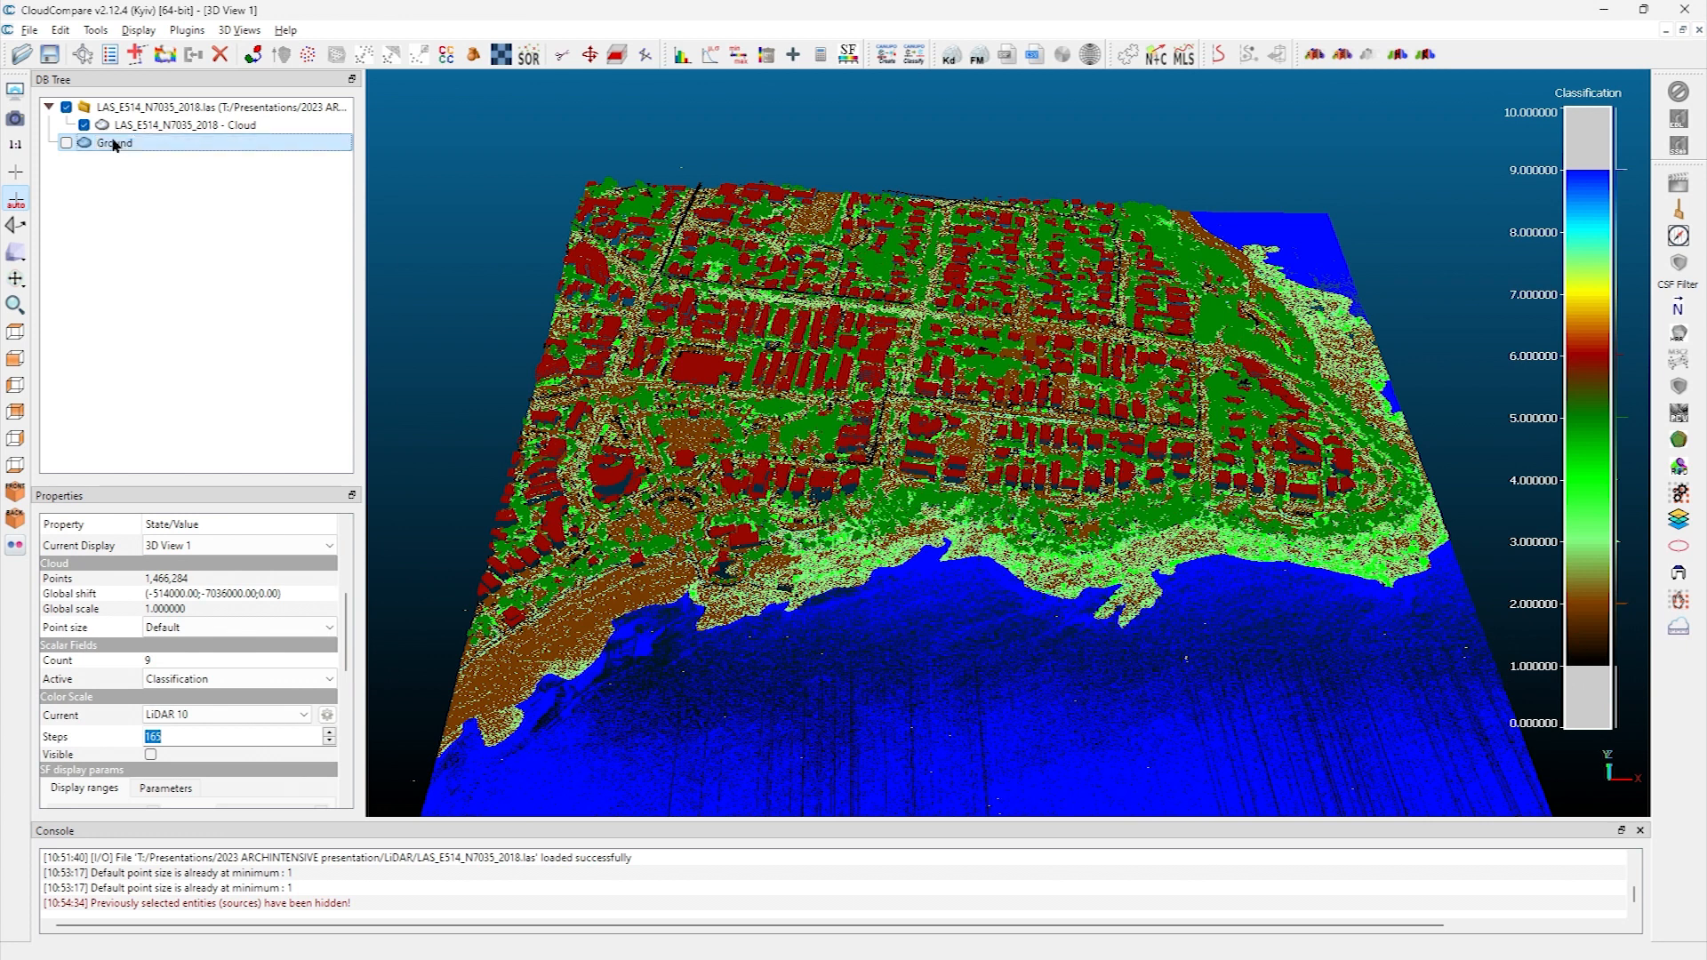
Filter the original LAS_E514_N7035_2018 cloud by Classification values from 9 to 9 and export the matching points as a separate cloud
{"action": "left_click", "coordinate": [116, 125]}
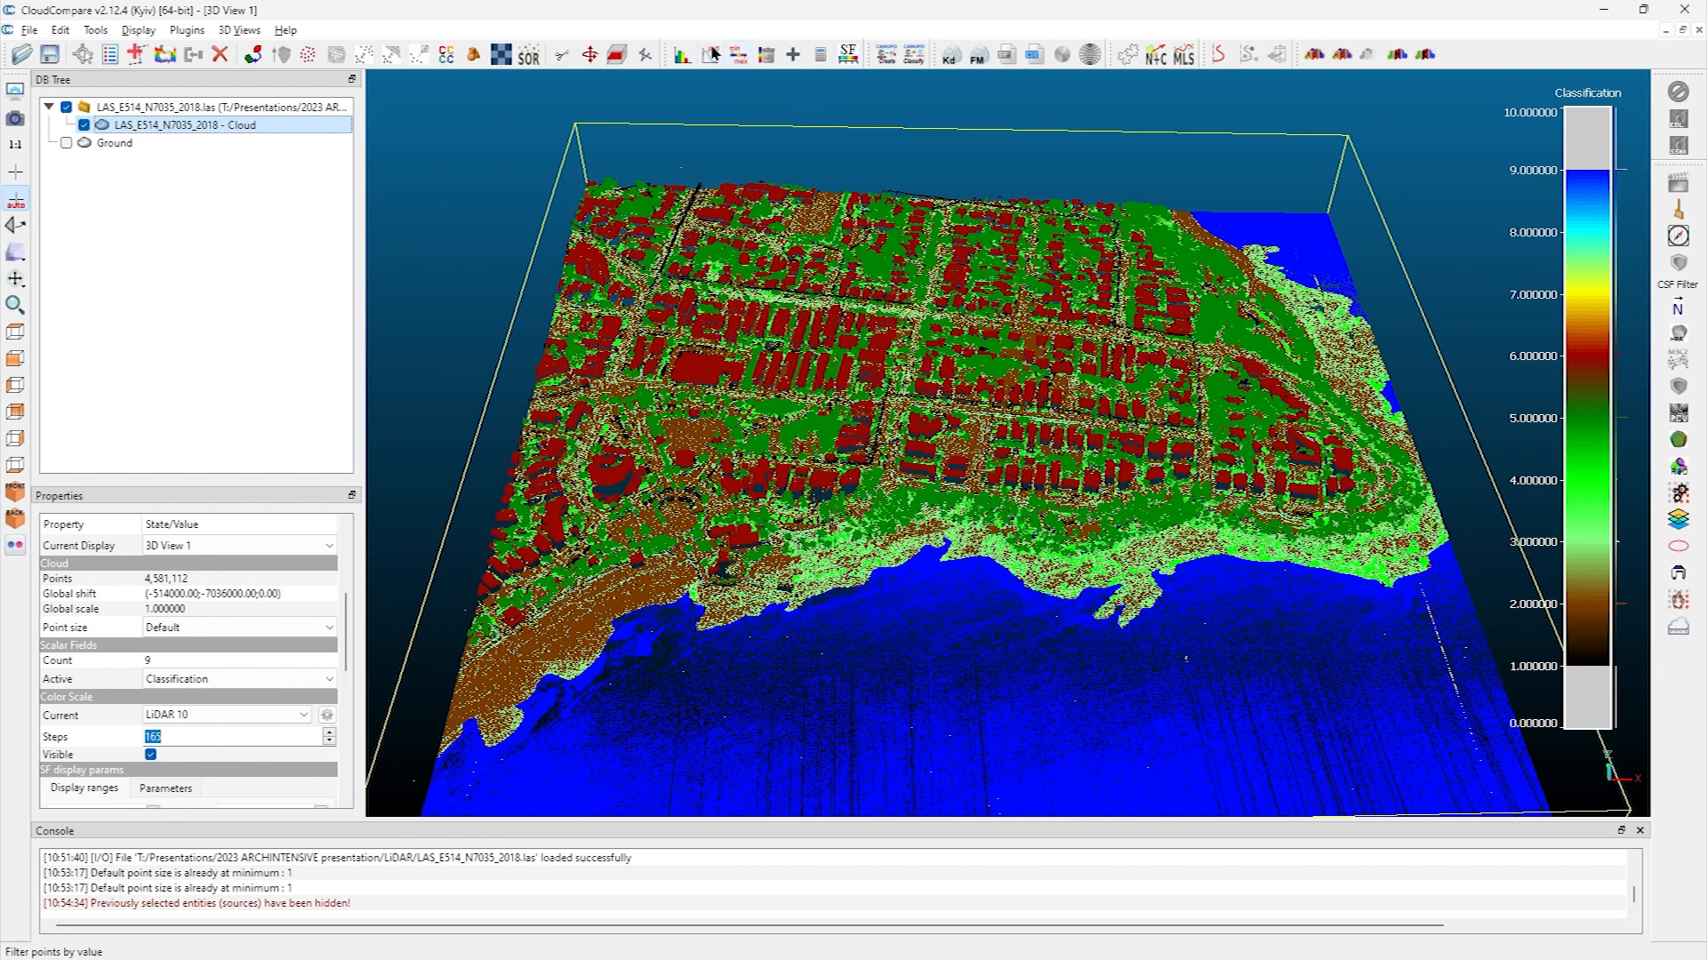
{"action": "left_click", "coordinate": [850, 54]}
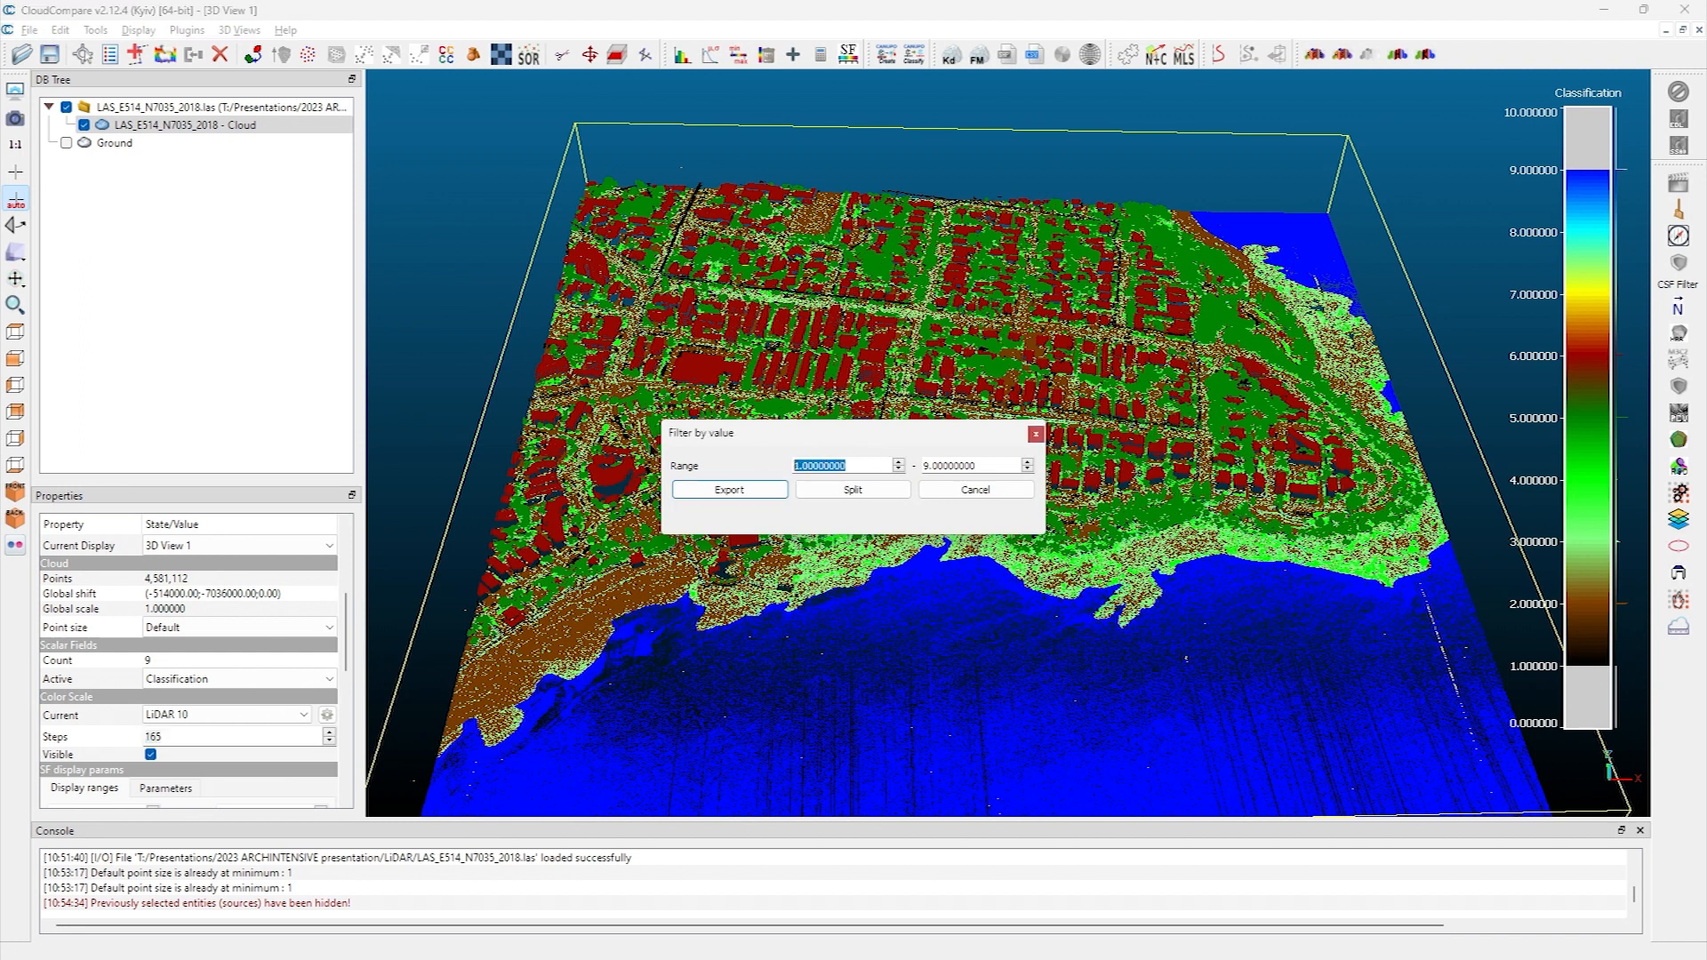
{"action": "type", "text": "9"}
{"action": "key", "text": "Tab"}
{"action": "type", "text": "9"}
{"action": "left_click", "coordinate": [736, 490]}
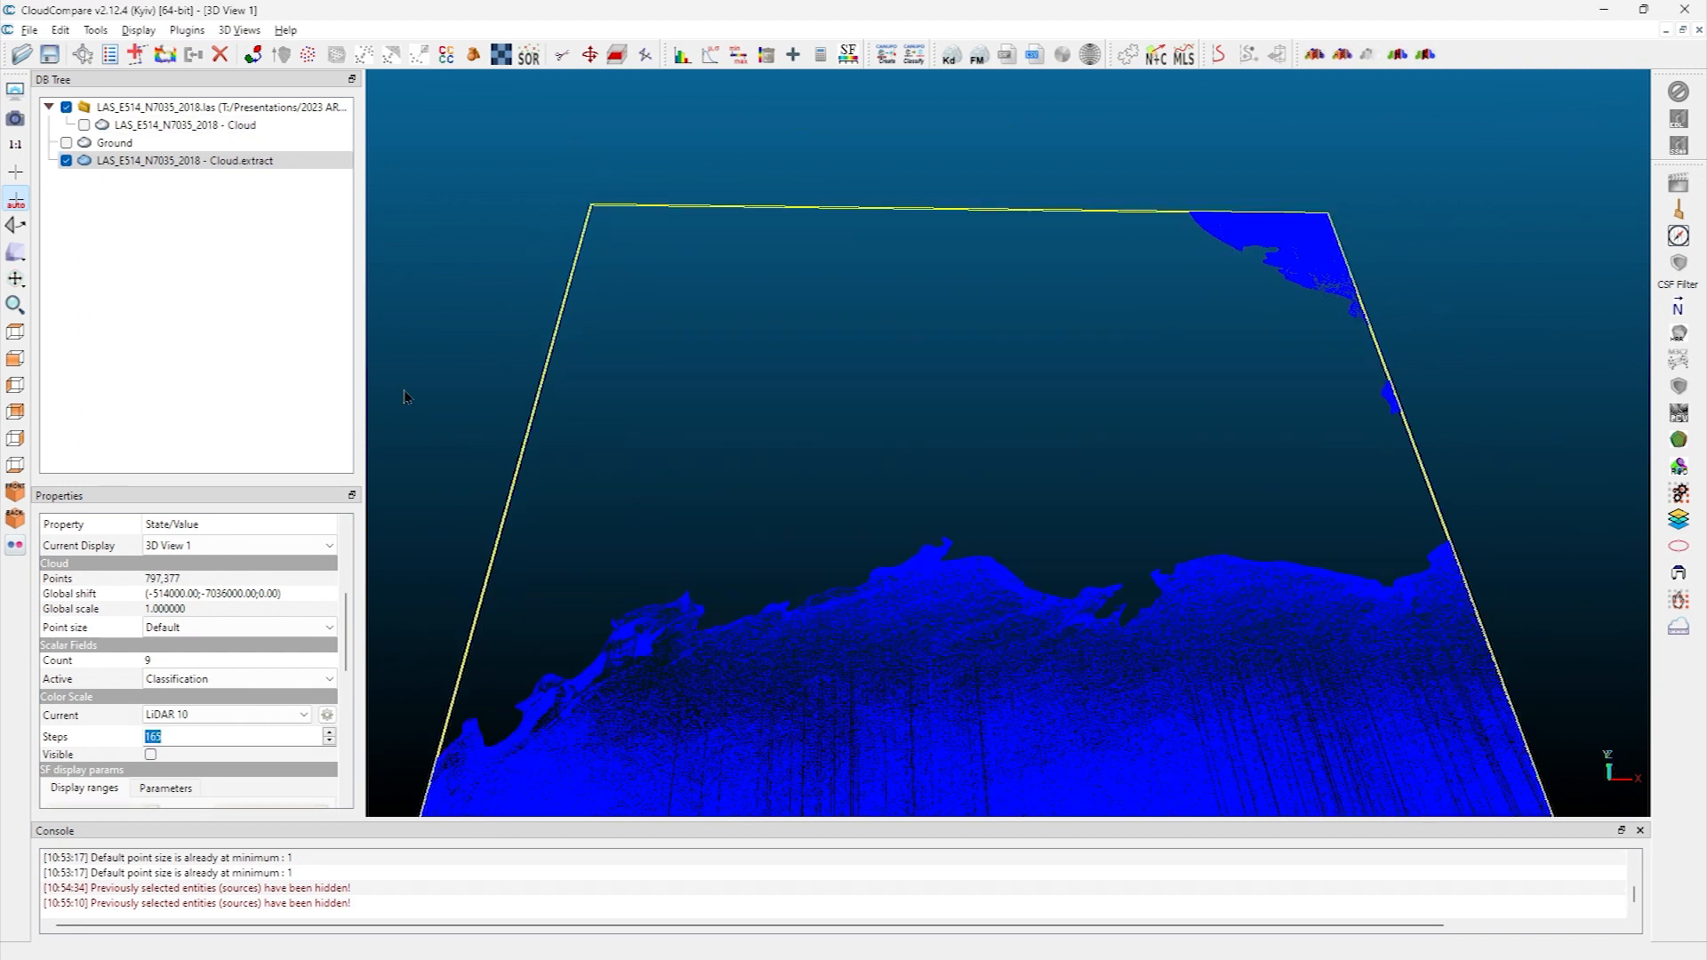
Rename the extracted cloud Water and show the Ground cloud together with it
{"action": "double_click", "coordinate": [117, 160]}
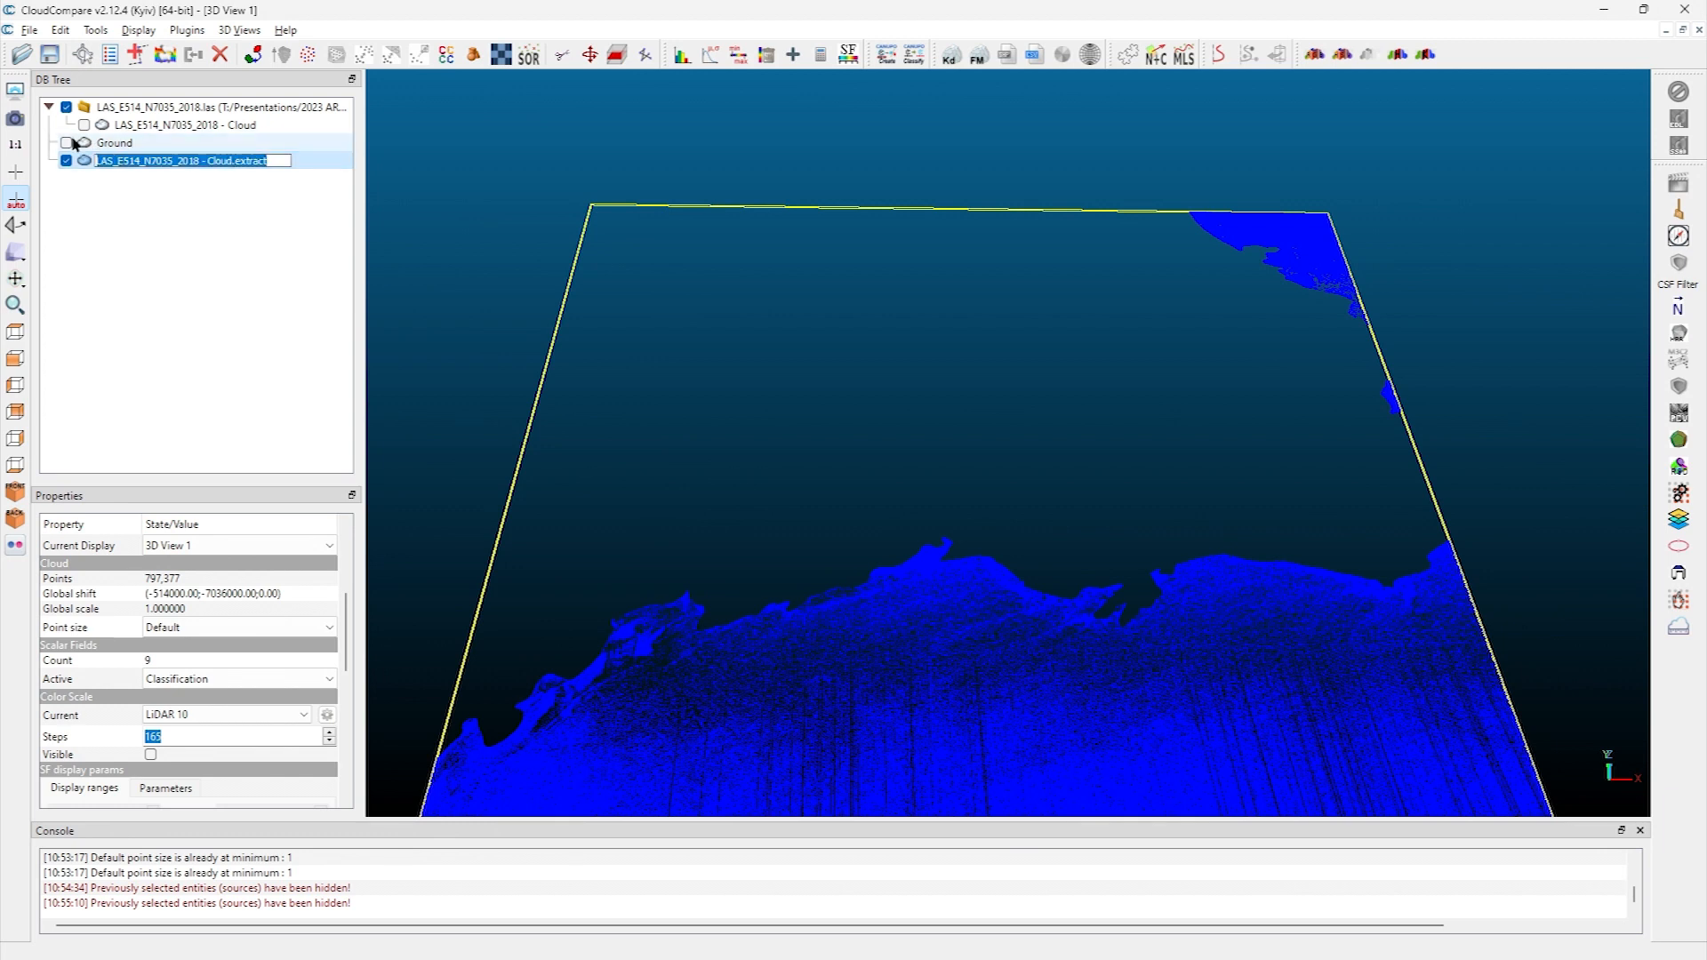
{"action": "type", "text": "Water"}
{"action": "key", "text": "Return"}
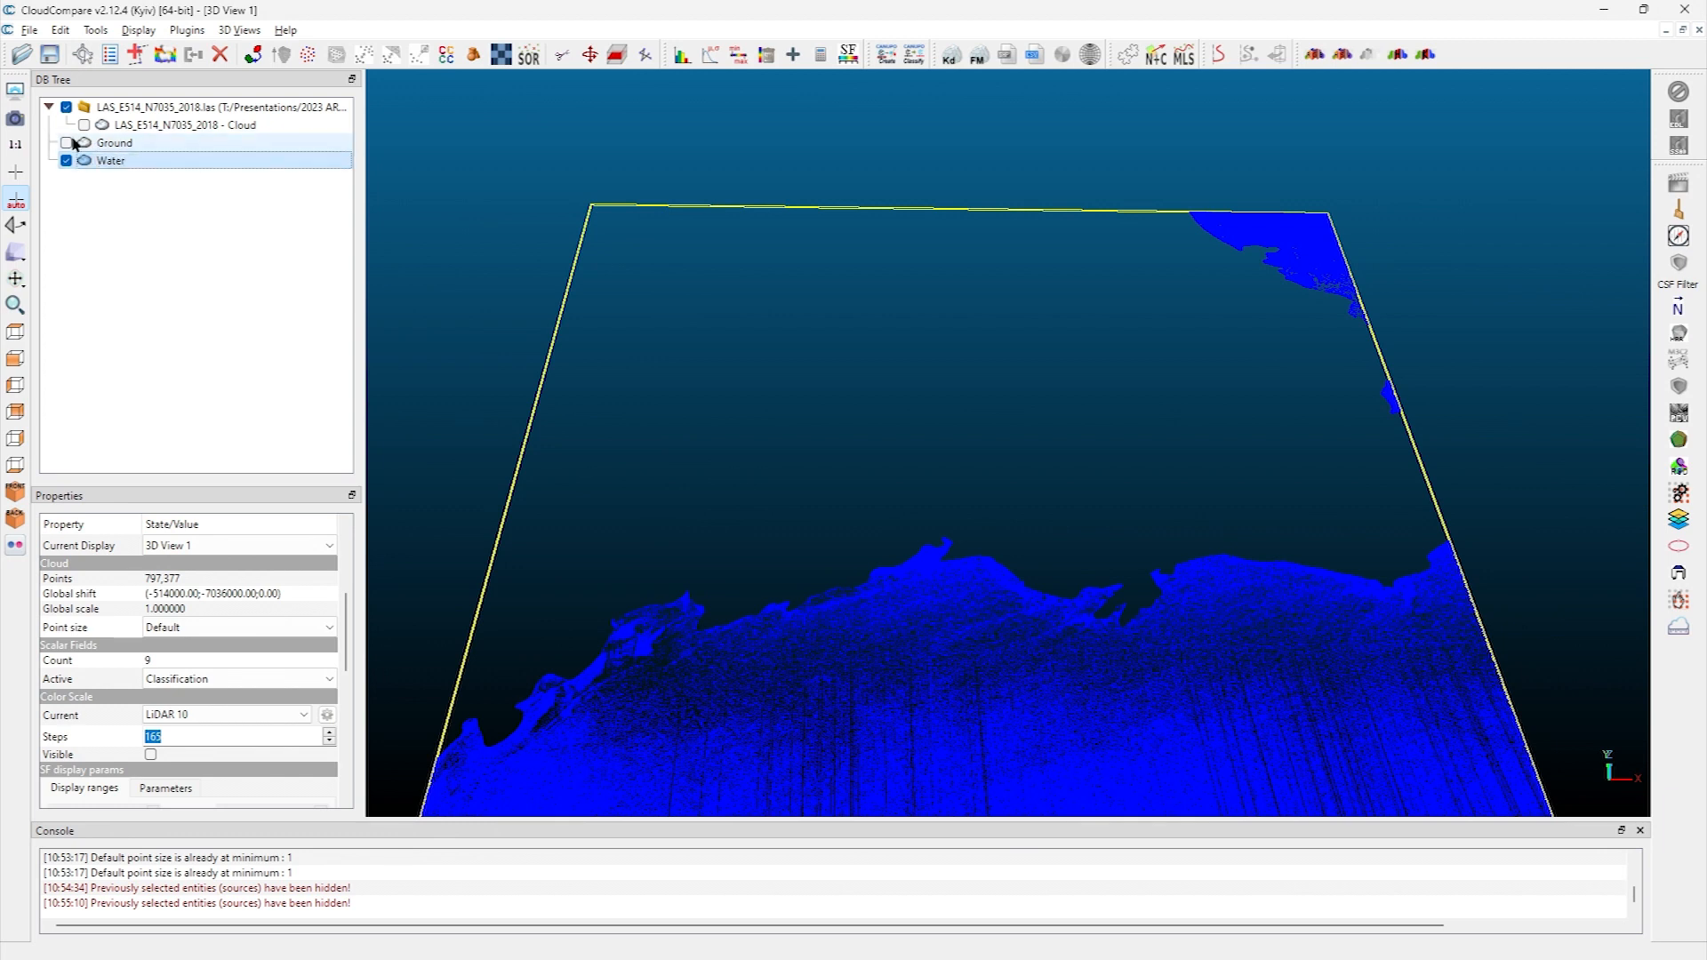
{"action": "left_click", "coordinate": [62, 146]}
{"action": "left_click", "coordinate": [66, 143]}
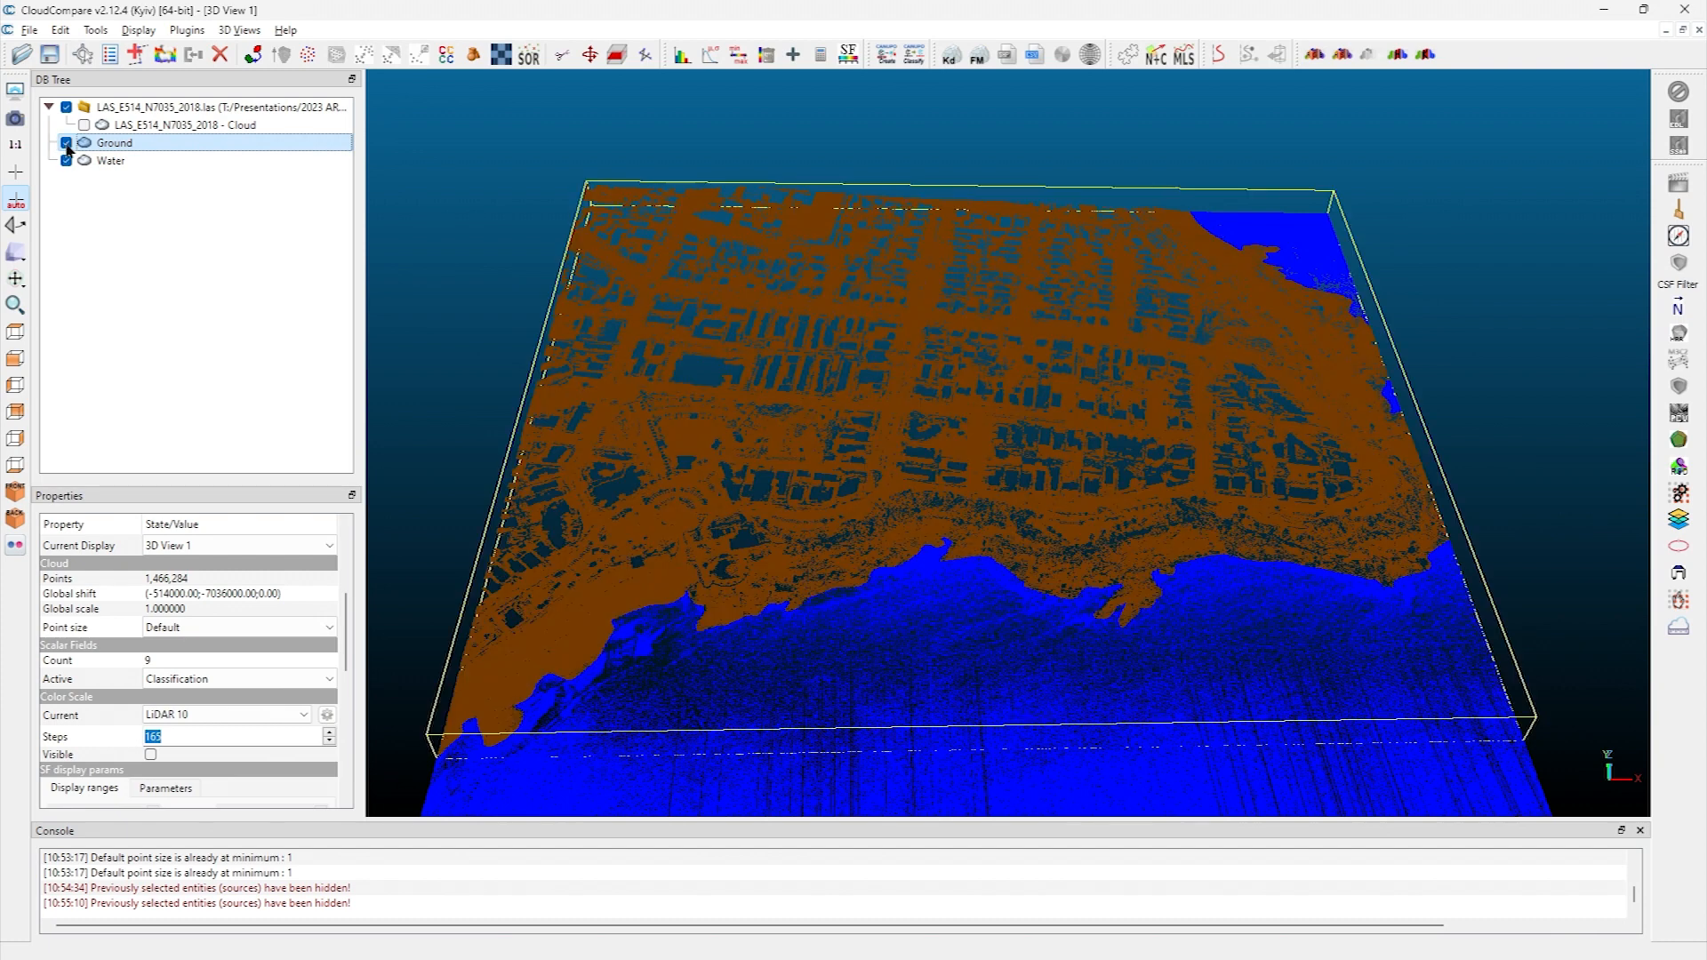
{"action": "left_click_drag", "start_coordinate": [372, 425], "coordinate": [440, 505]}
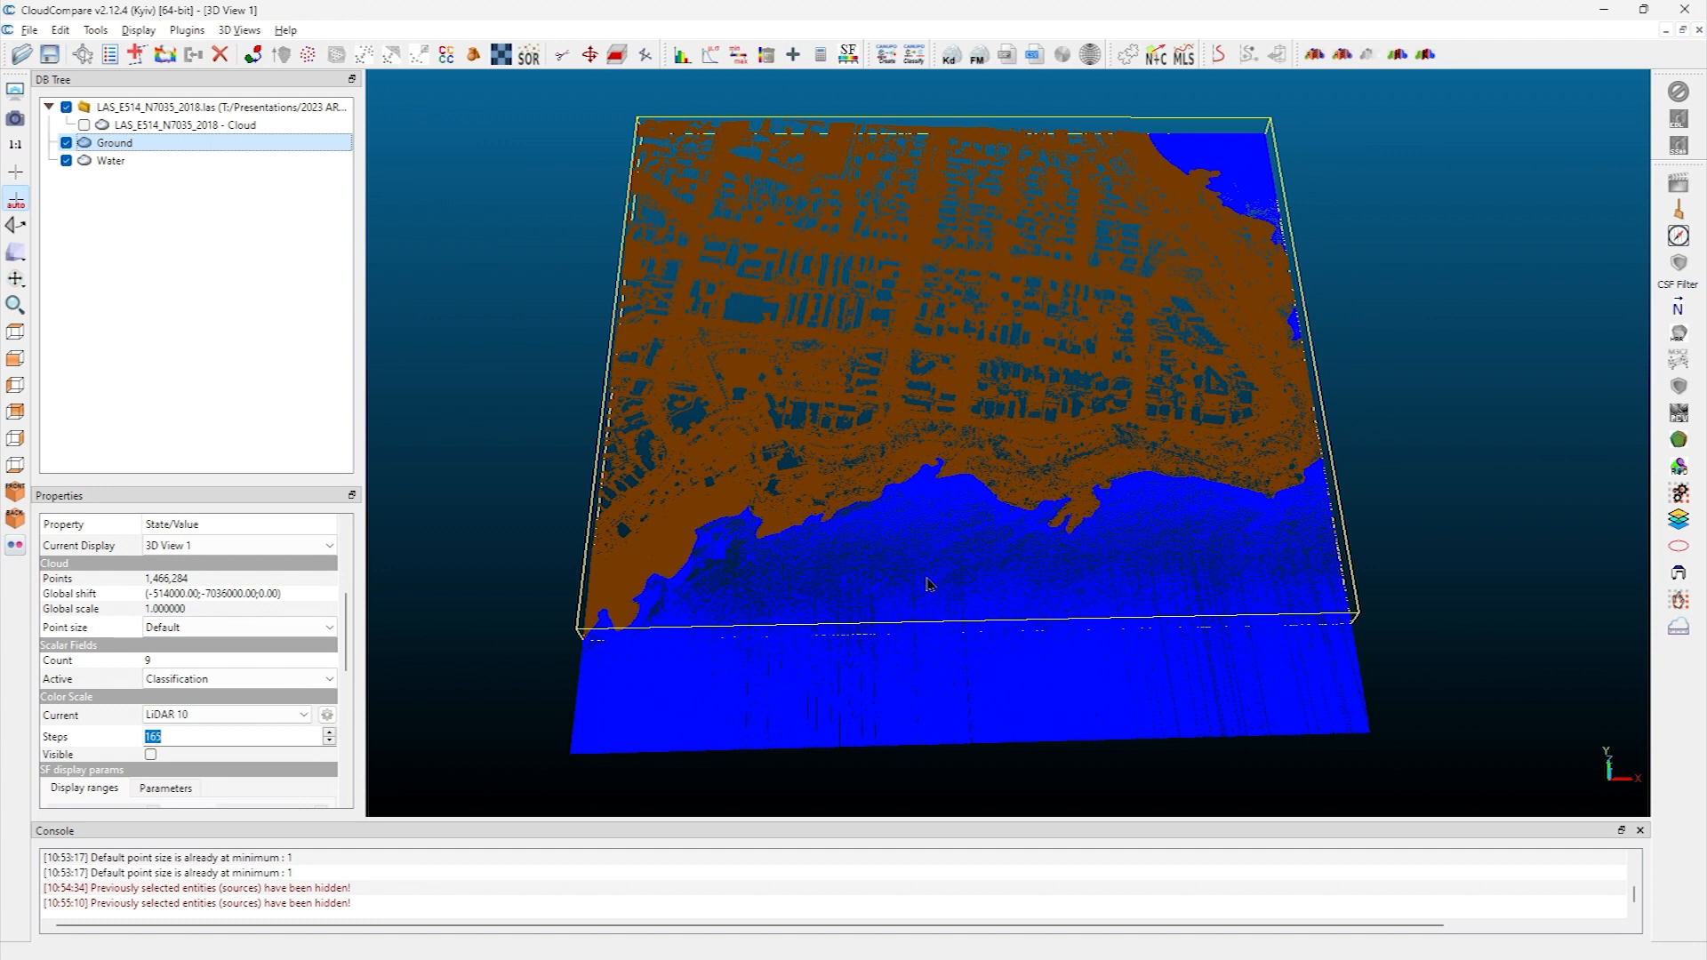
Subsample the Water cloud with the Space method and a minimum space between points of 5
{"action": "left_click", "coordinate": [96, 160]}
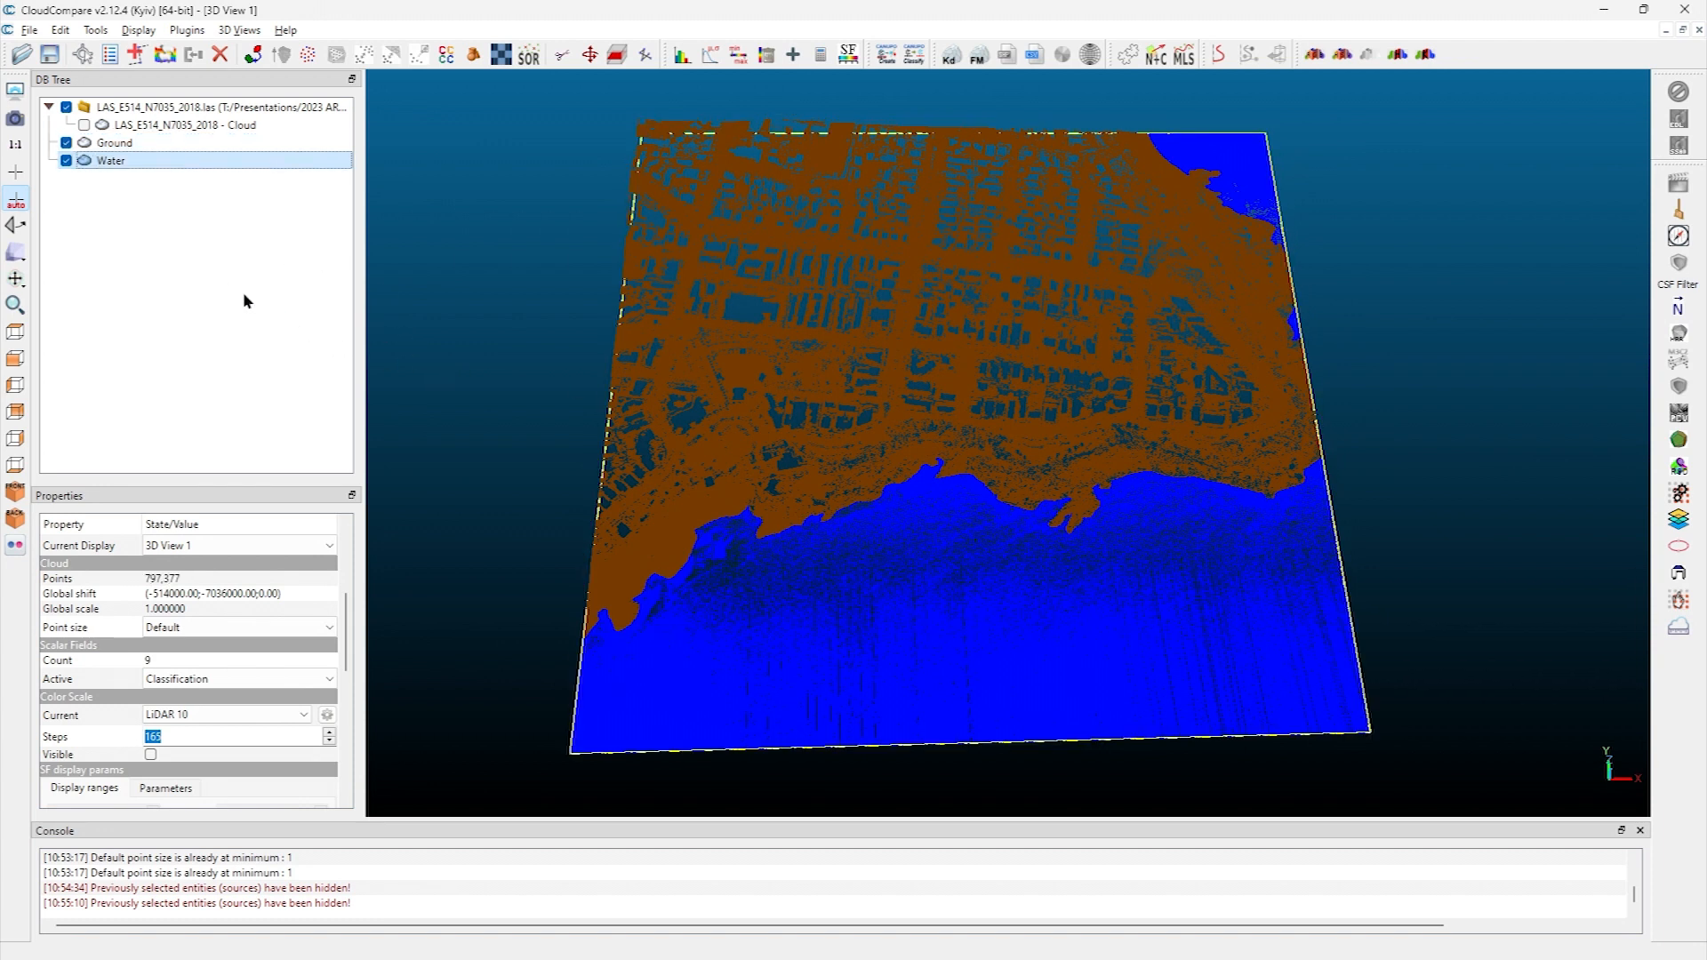
{"action": "left_click", "coordinate": [310, 60]}
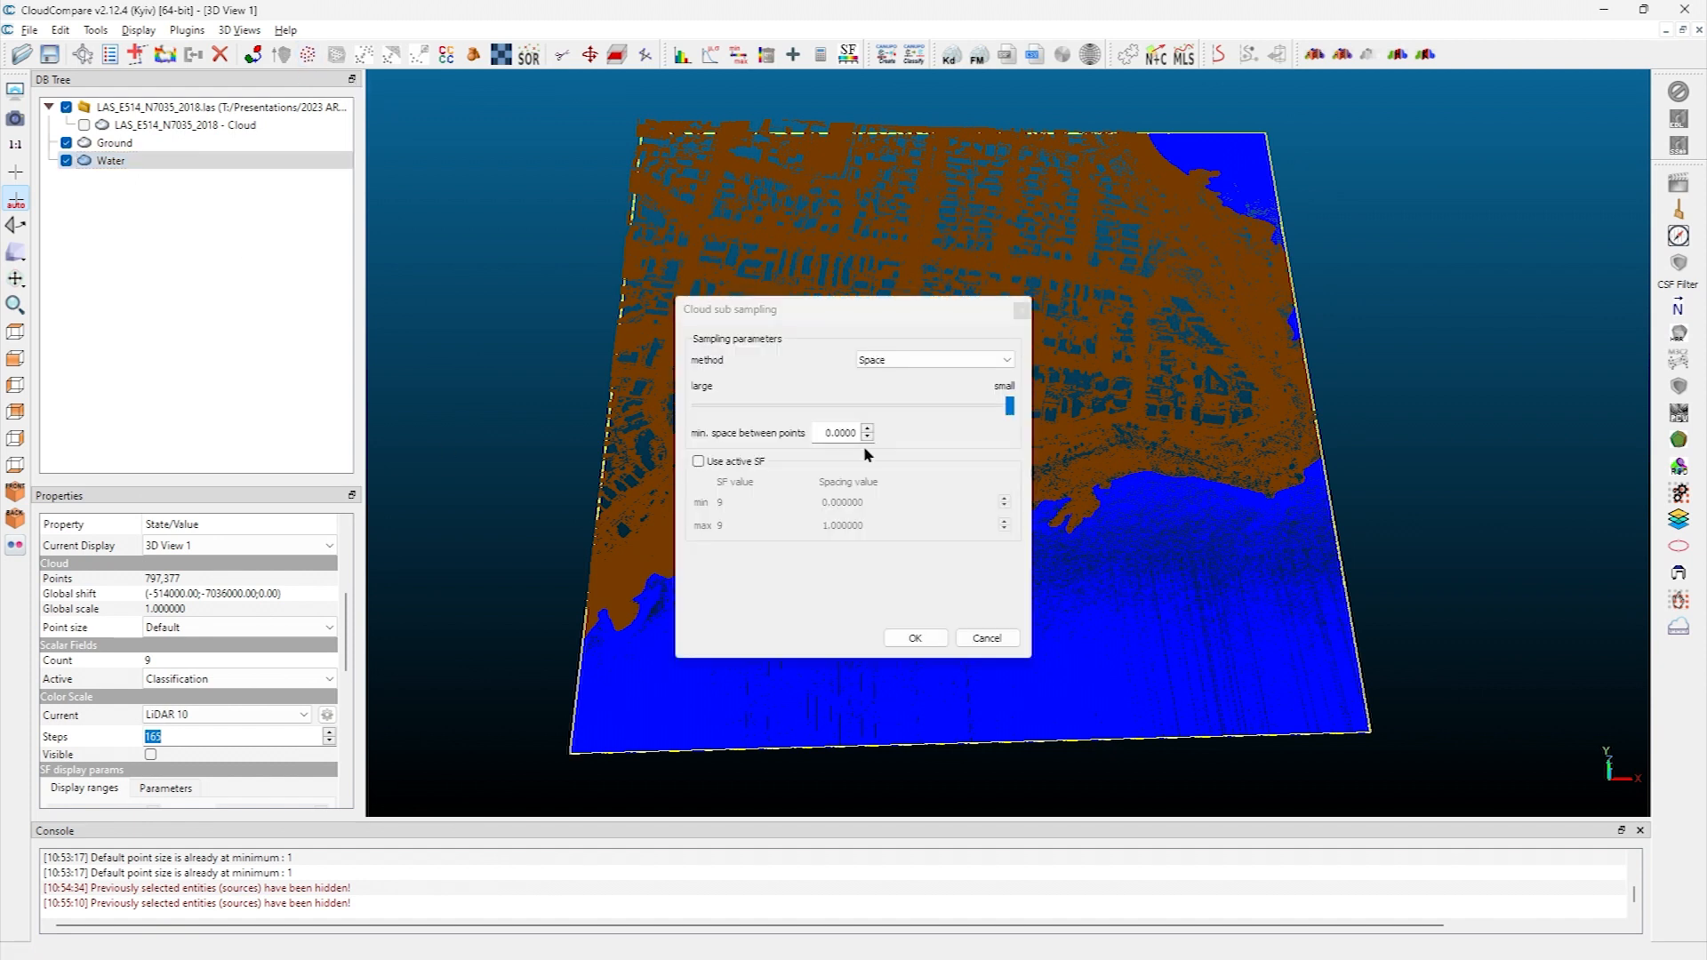
{"action": "type", "text": "5"}
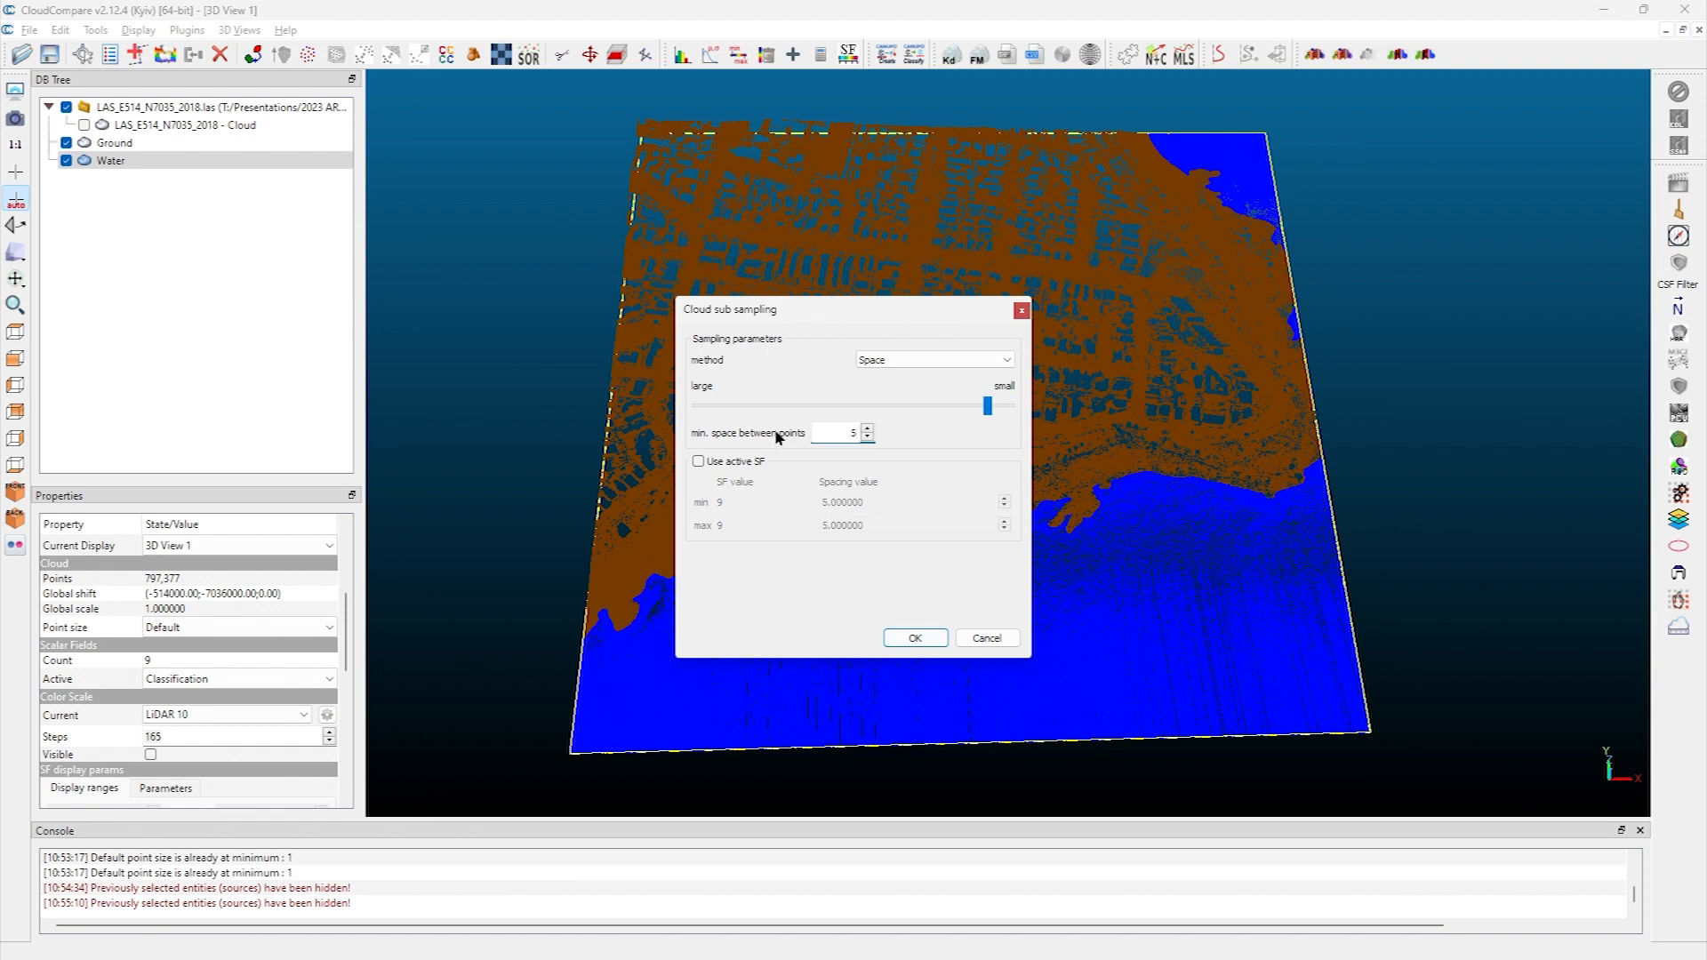
{"action": "left_click", "coordinate": [911, 637]}
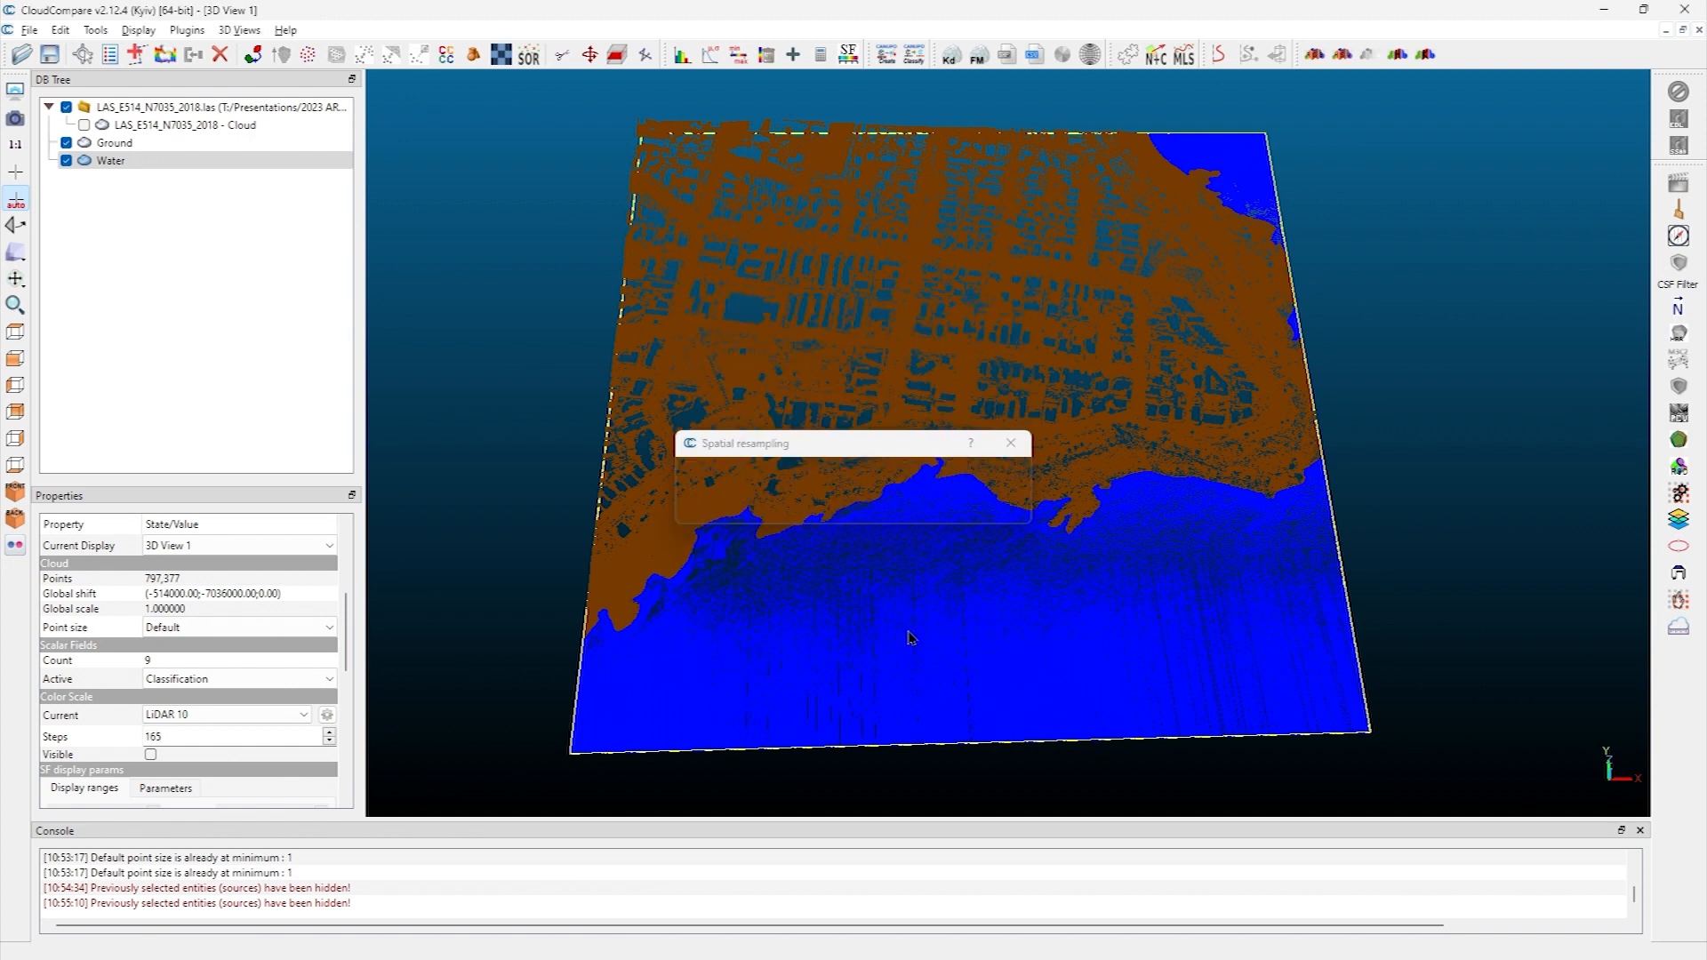
Try a default point size of 2 for the displayed clouds and set it back to 1
{"action": "mouse_move", "coordinate": [428, 118]}
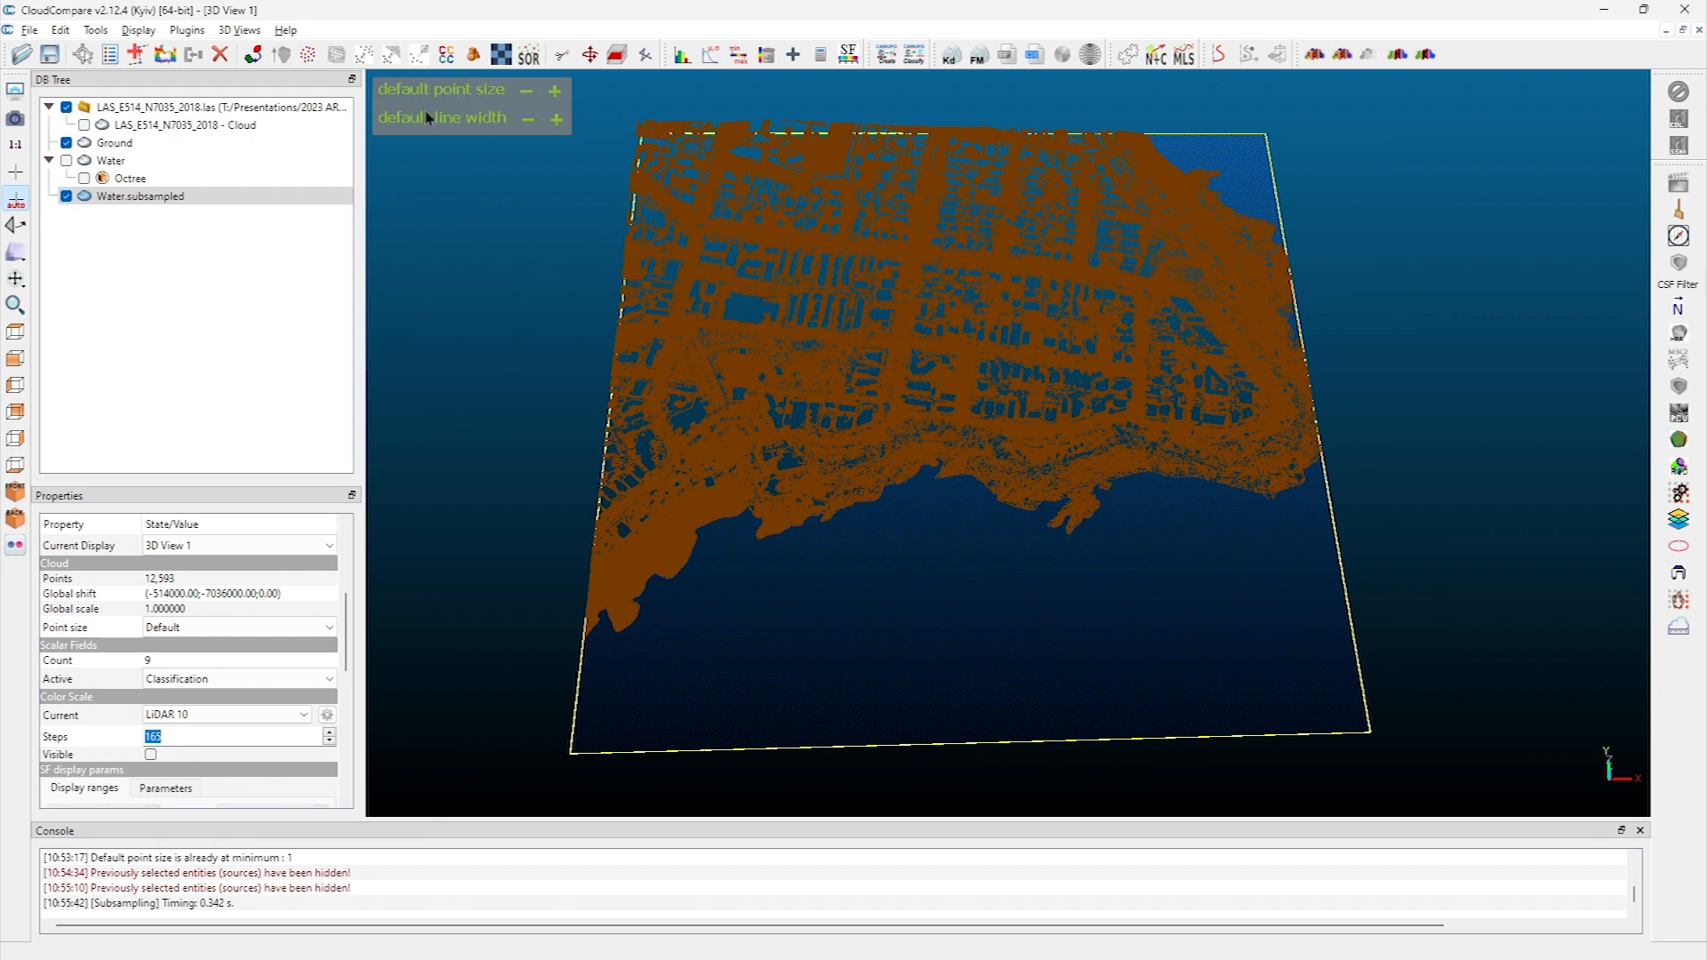
{"action": "left_click", "coordinate": [554, 91]}
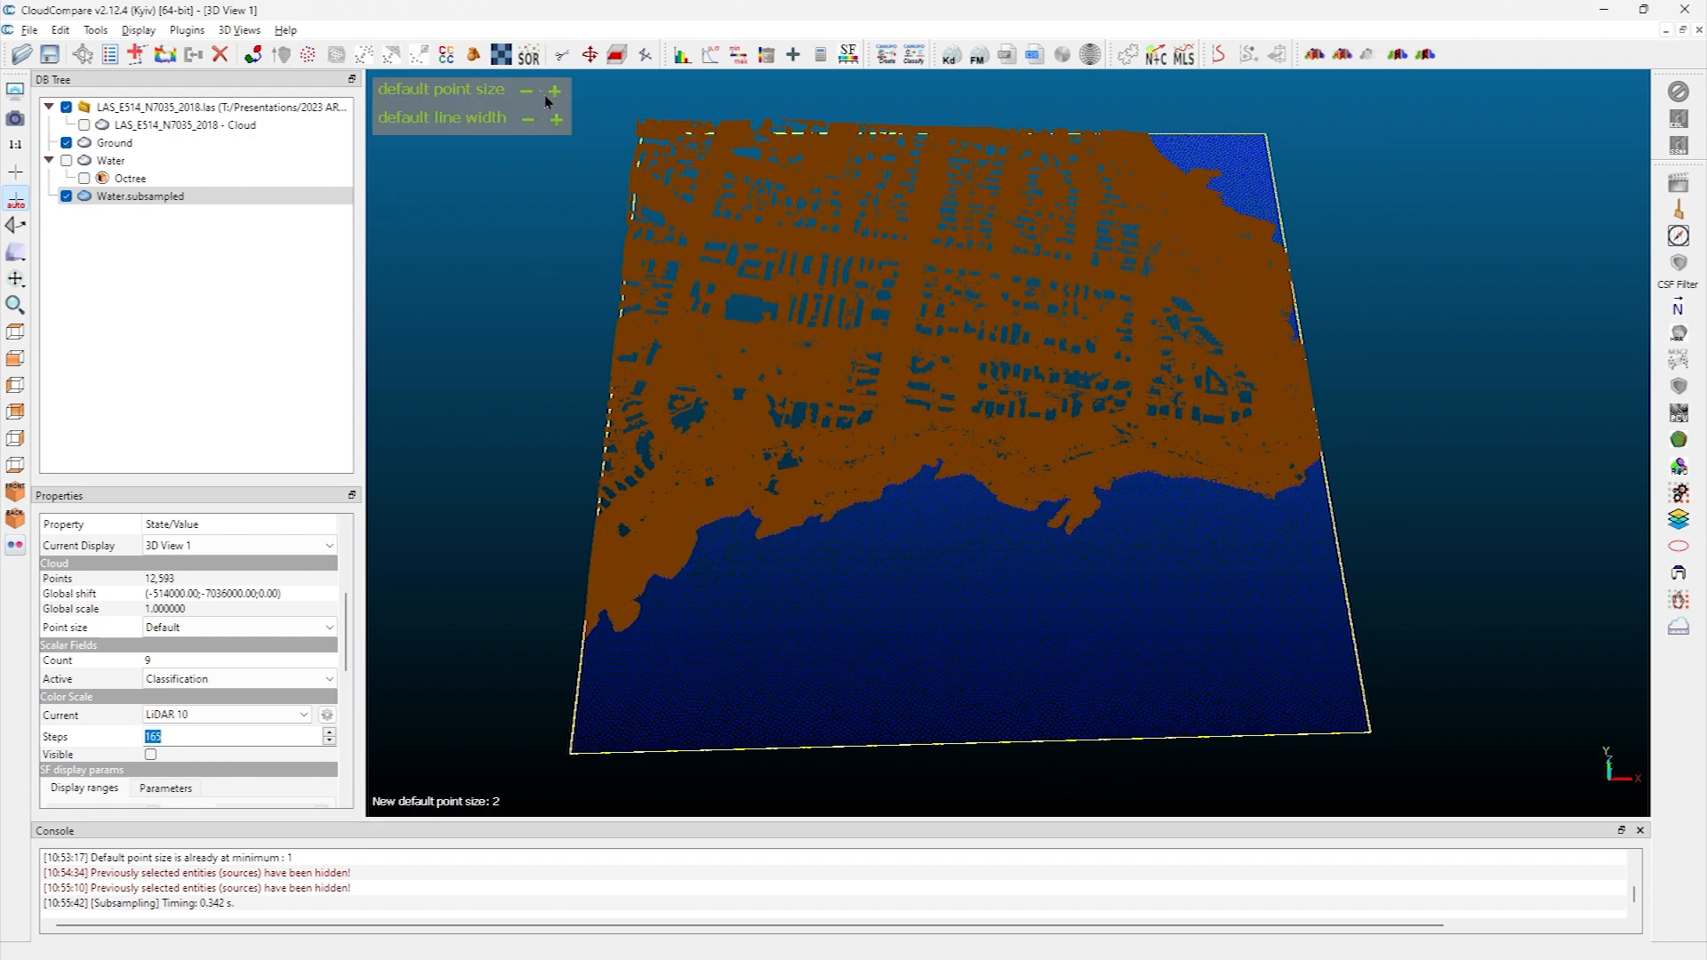
{"action": "scroll", "coordinate": [530, 96], "scroll_direction": "up", "scroll_amount": 5}
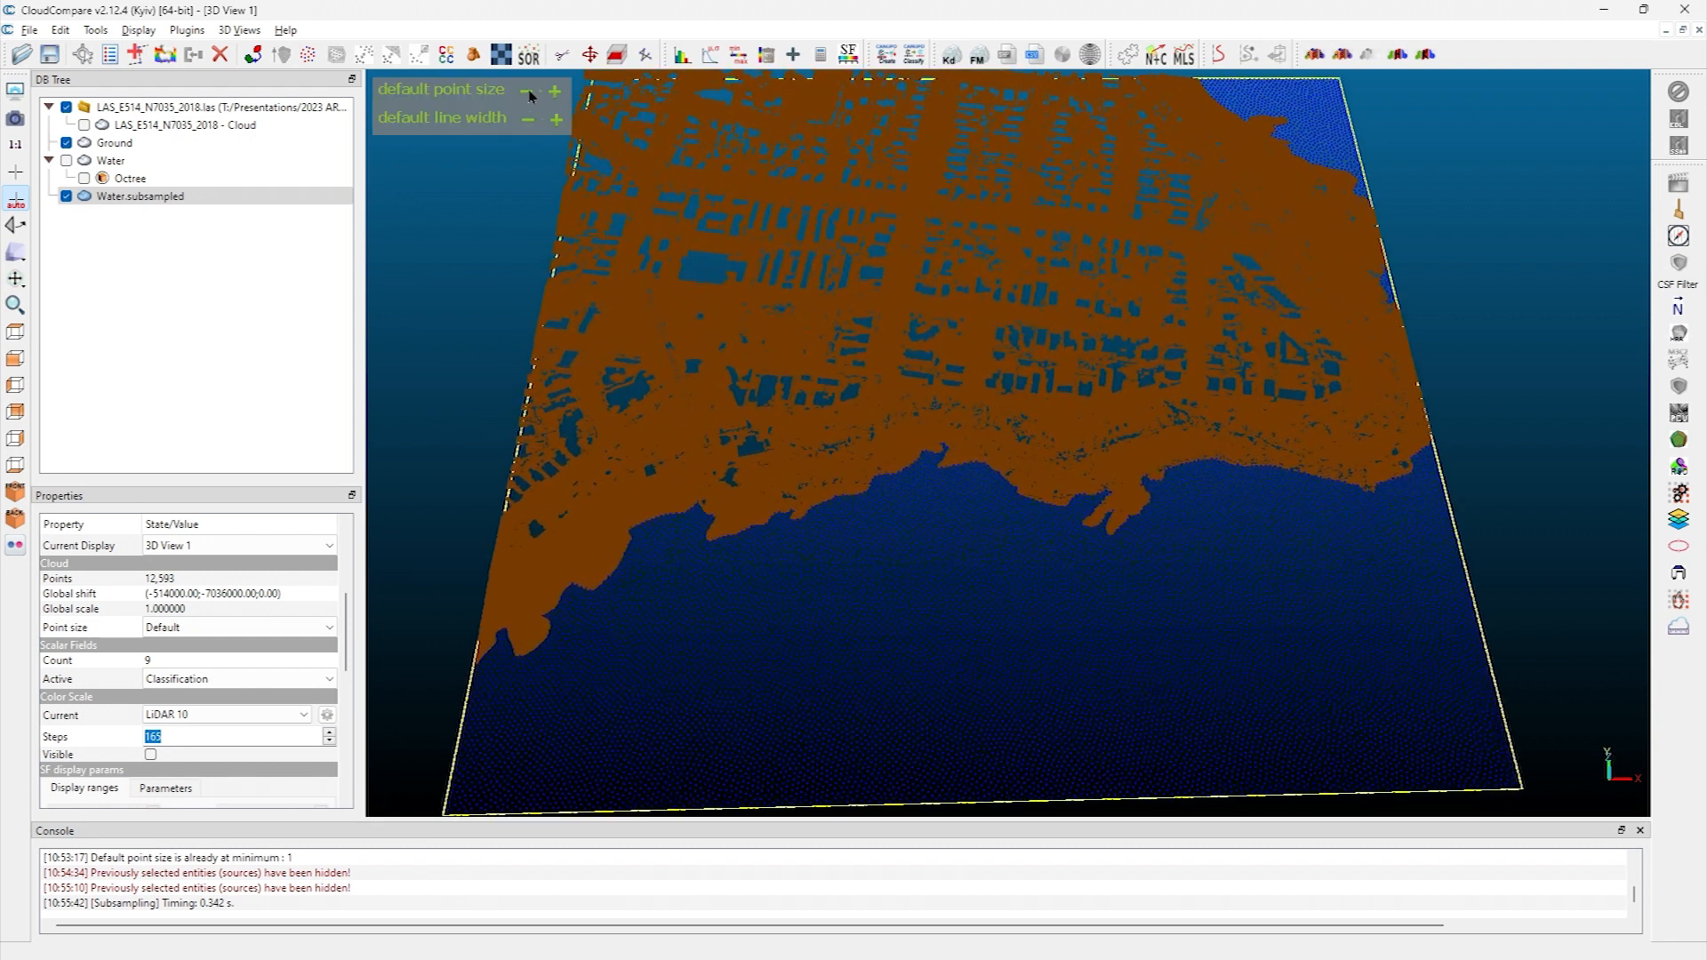
{"action": "left_click", "coordinate": [529, 91]}
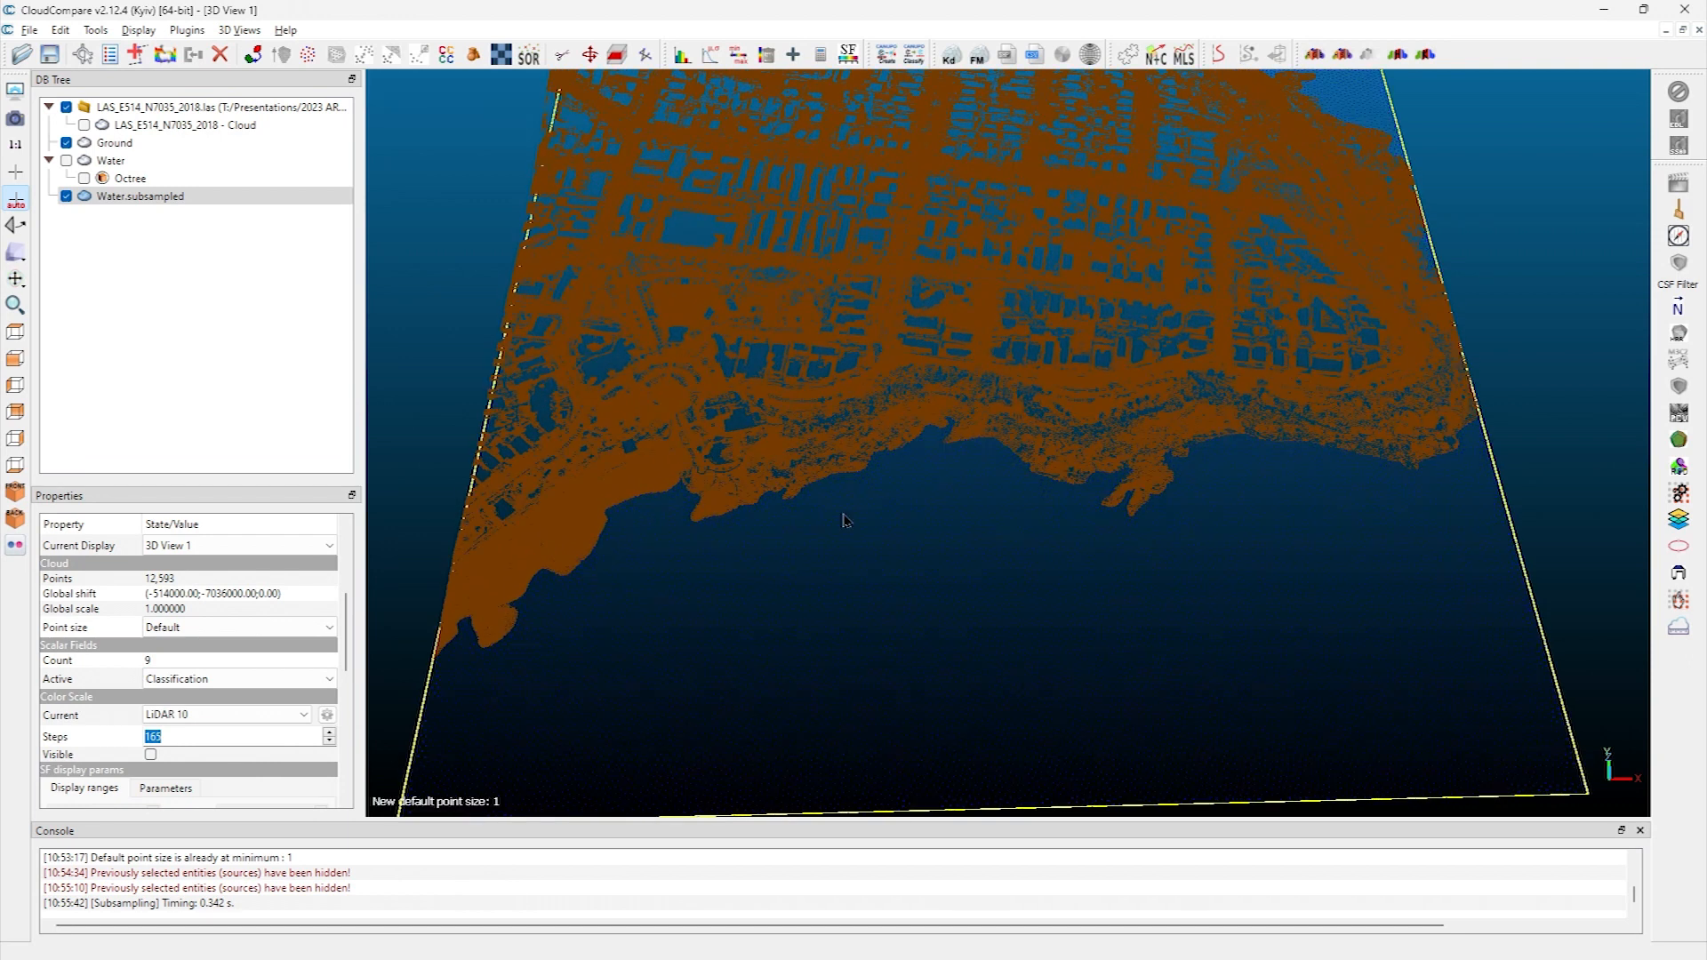
{"action": "scroll", "coordinate": [417, 121], "scroll_direction": "down", "scroll_amount": 3}
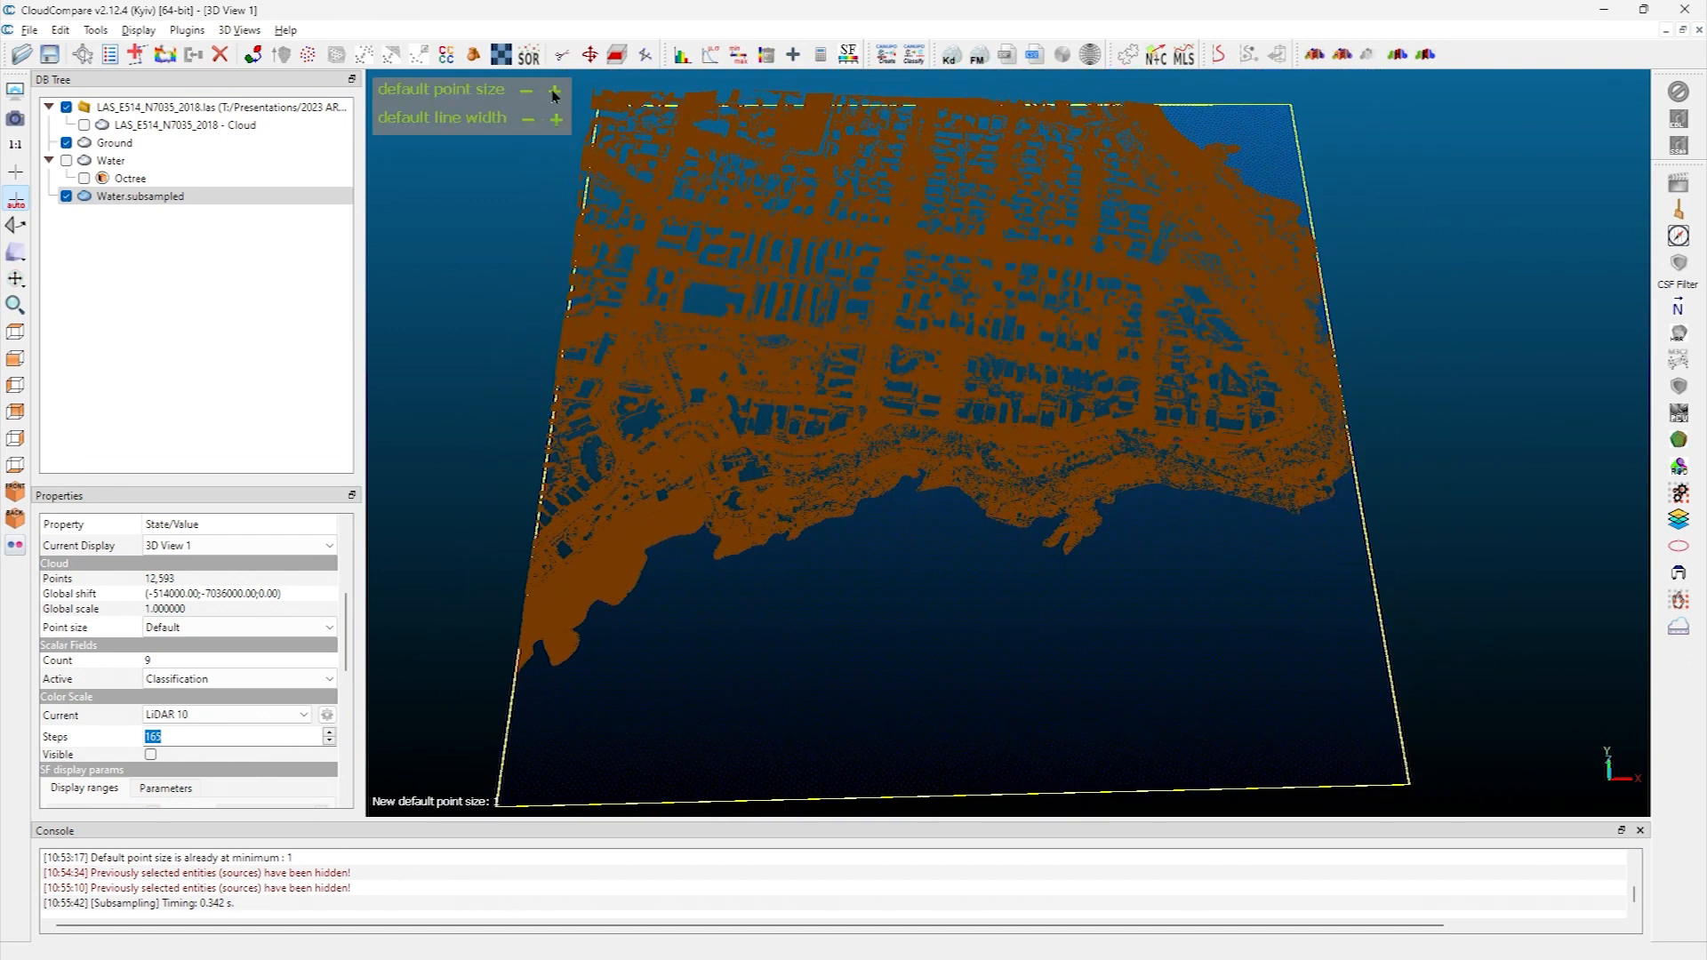
Start segmenting the Ground cloud and outline one city block down to the shoreline with a closed four-cornered polygon
{"action": "scroll", "coordinate": [867, 358], "scroll_direction": "up", "scroll_amount": 3}
{"action": "left_click_drag", "start_coordinate": [867, 358], "coordinate": [967, 618]}
{"action": "scroll", "coordinate": [966, 618], "scroll_direction": "down", "scroll_amount": 1}
{"action": "left_click_drag", "start_coordinate": [1214, 525], "coordinate": [1200, 492]}
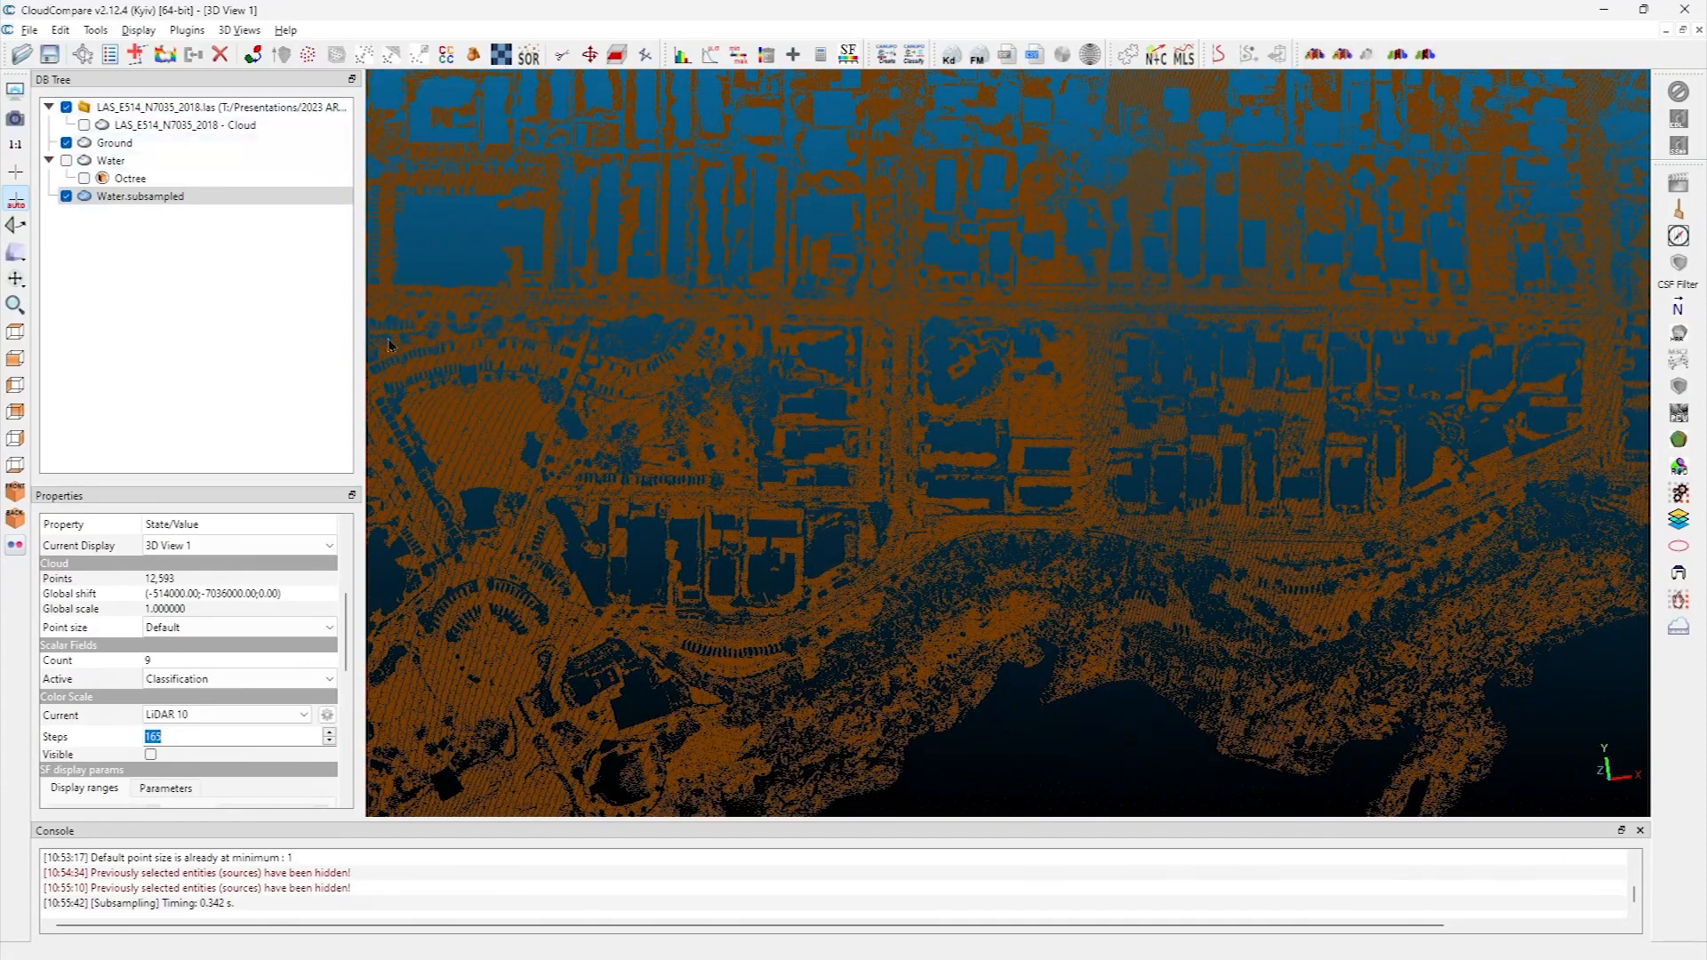
{"action": "left_click", "coordinate": [112, 201]}
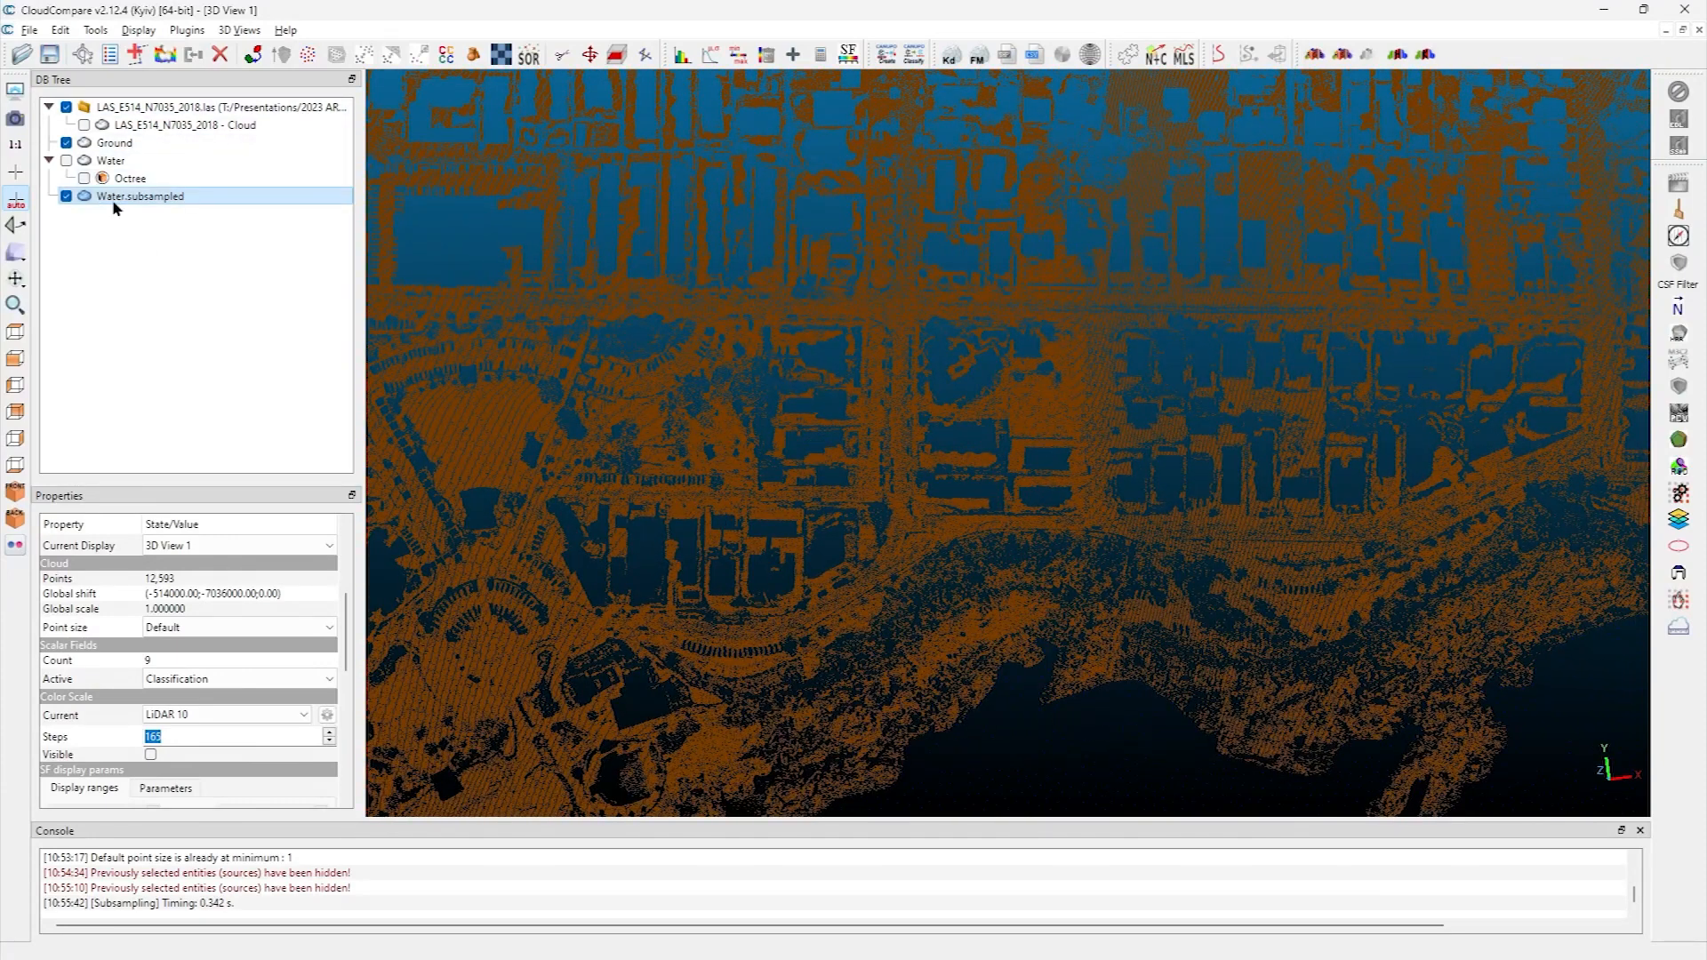
{"action": "left_click", "coordinate": [114, 142]}
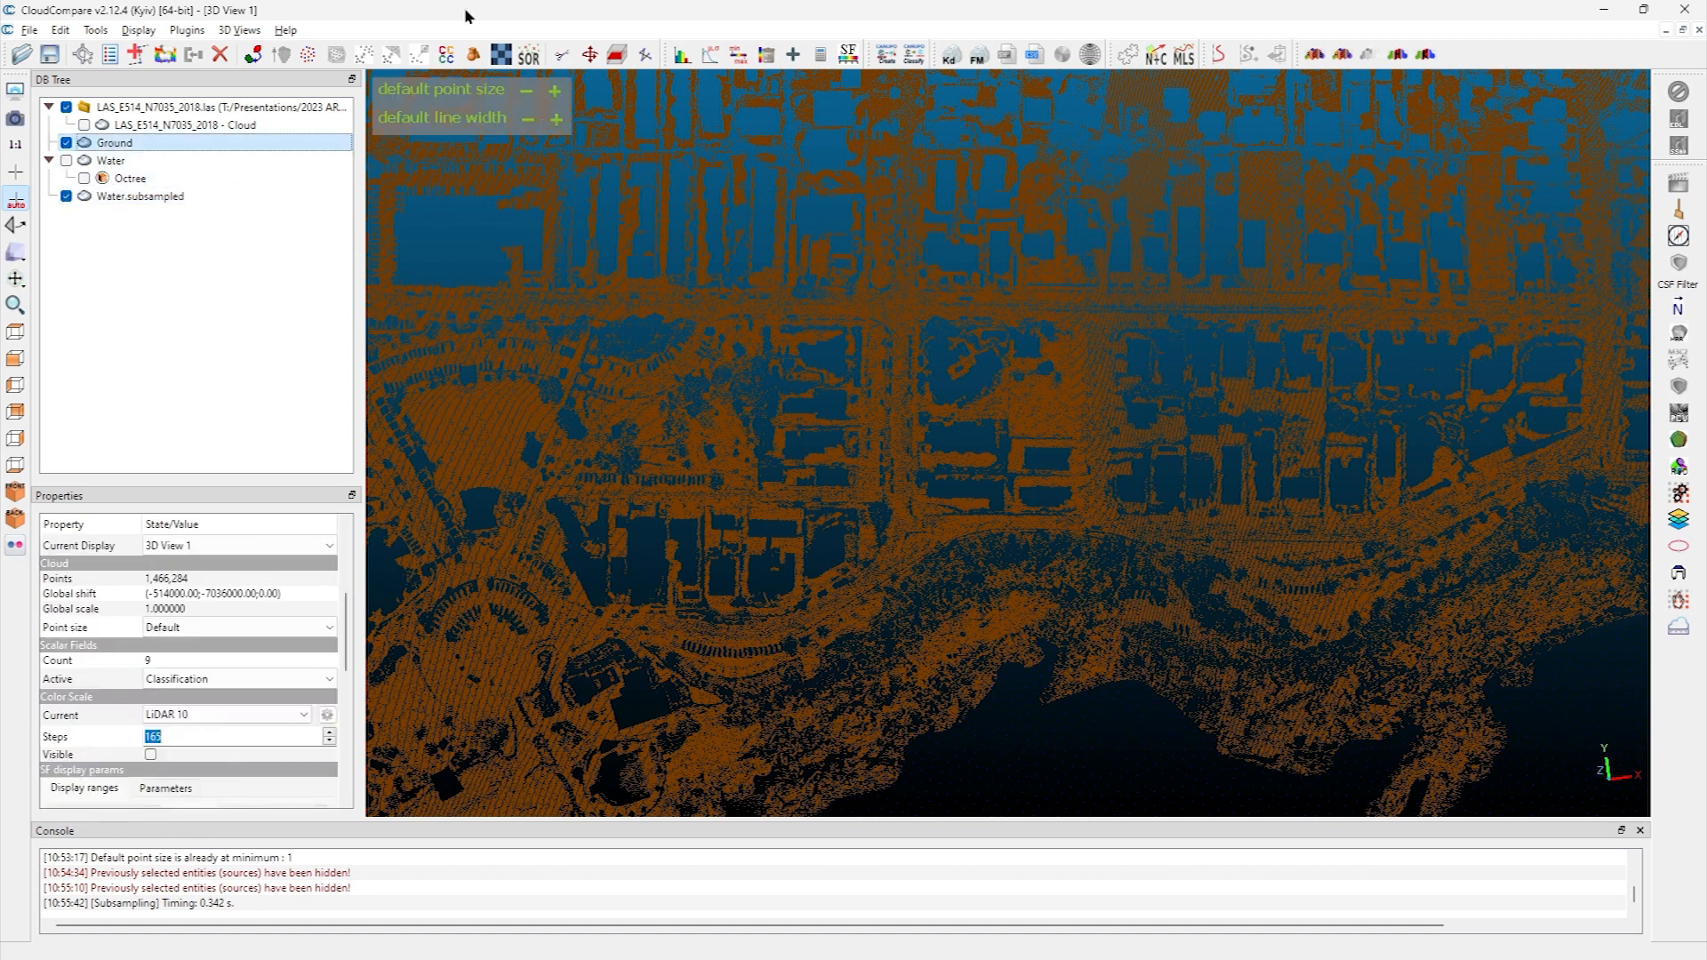
{"action": "left_click", "coordinate": [560, 55]}
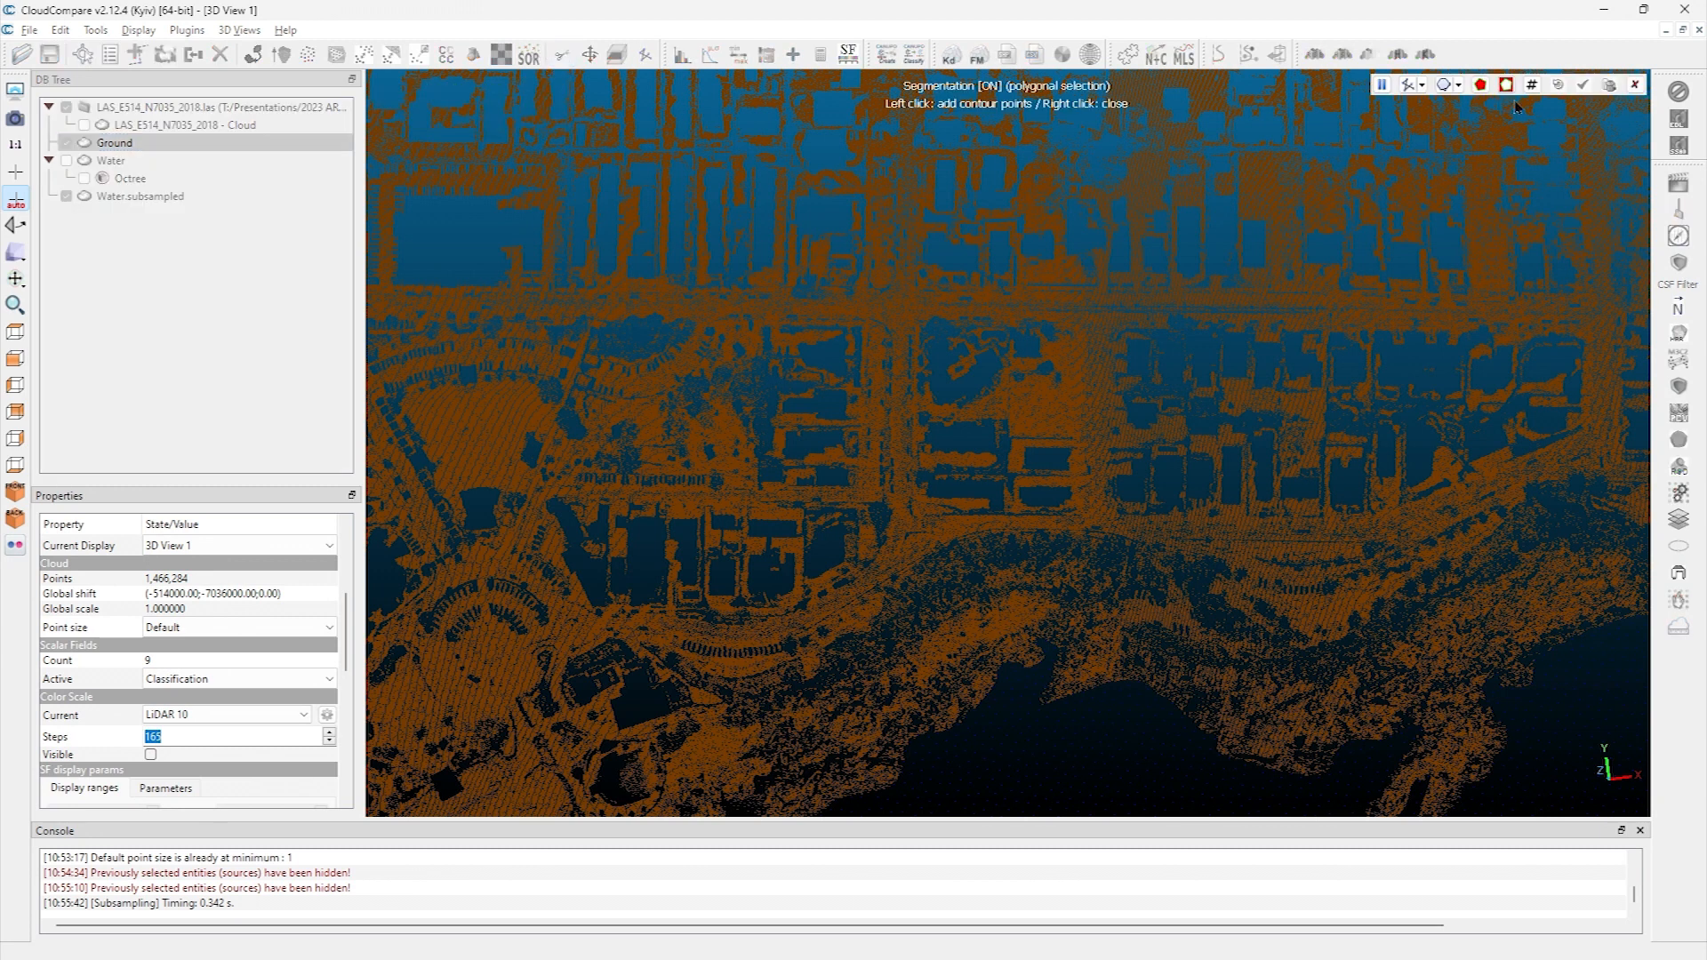
{"action": "left_click", "coordinate": [851, 288]}
{"action": "left_click", "coordinate": [1117, 288]}
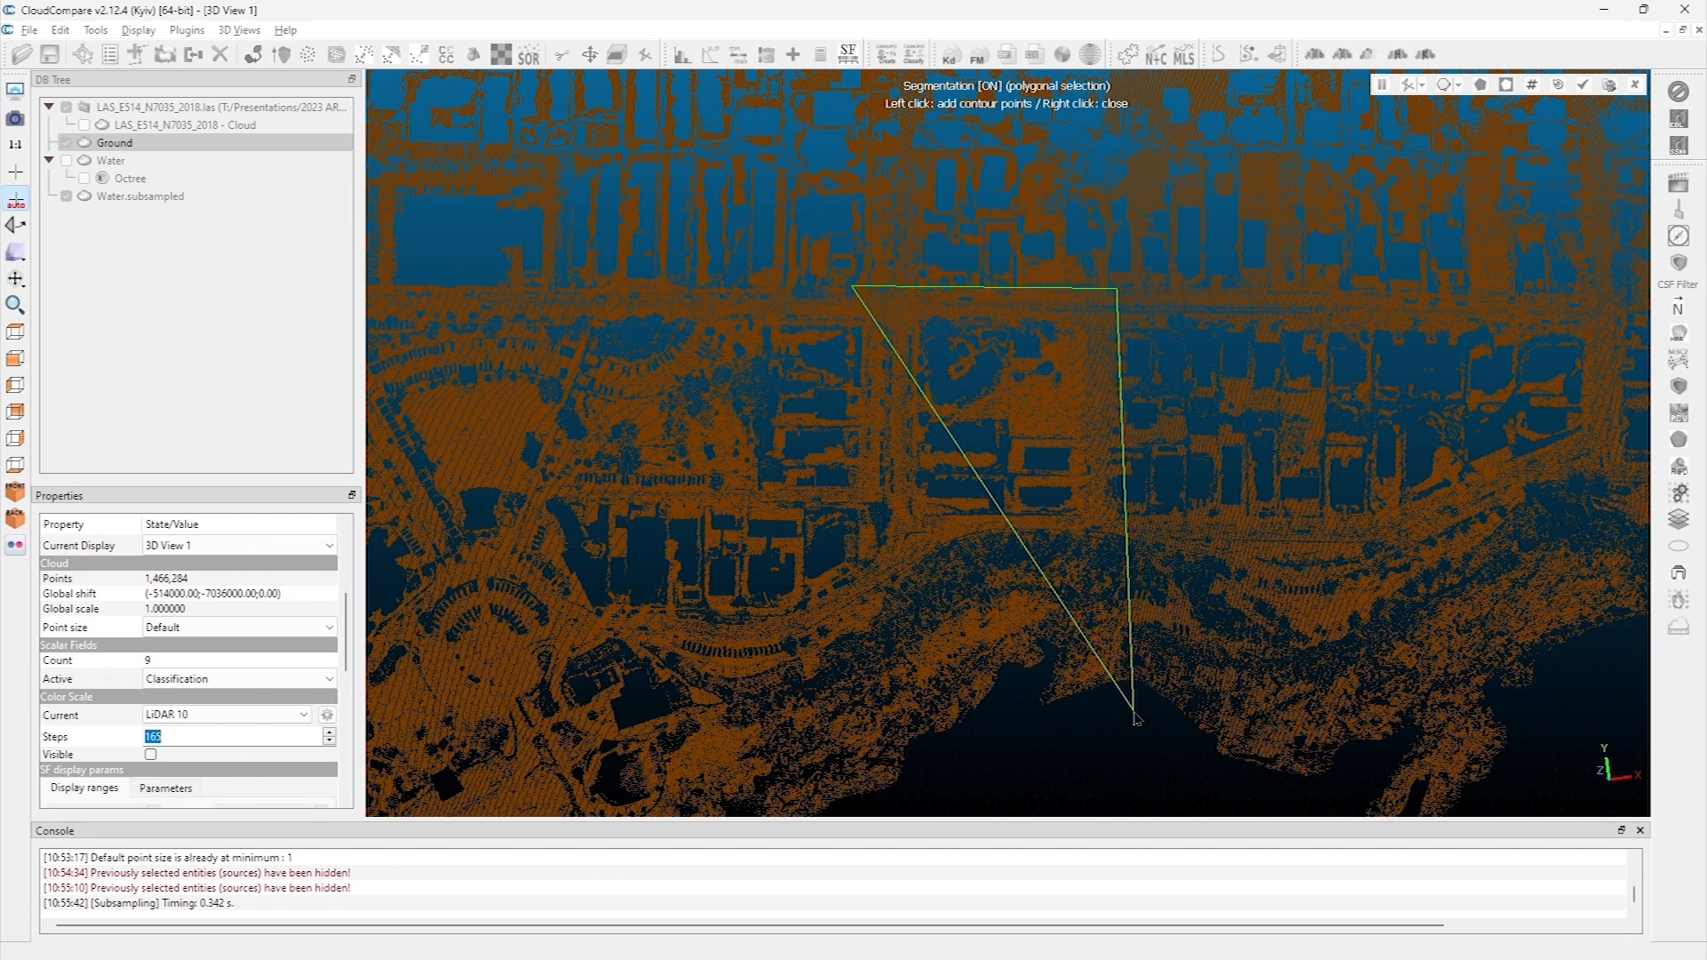
{"action": "left_click", "coordinate": [1123, 714]}
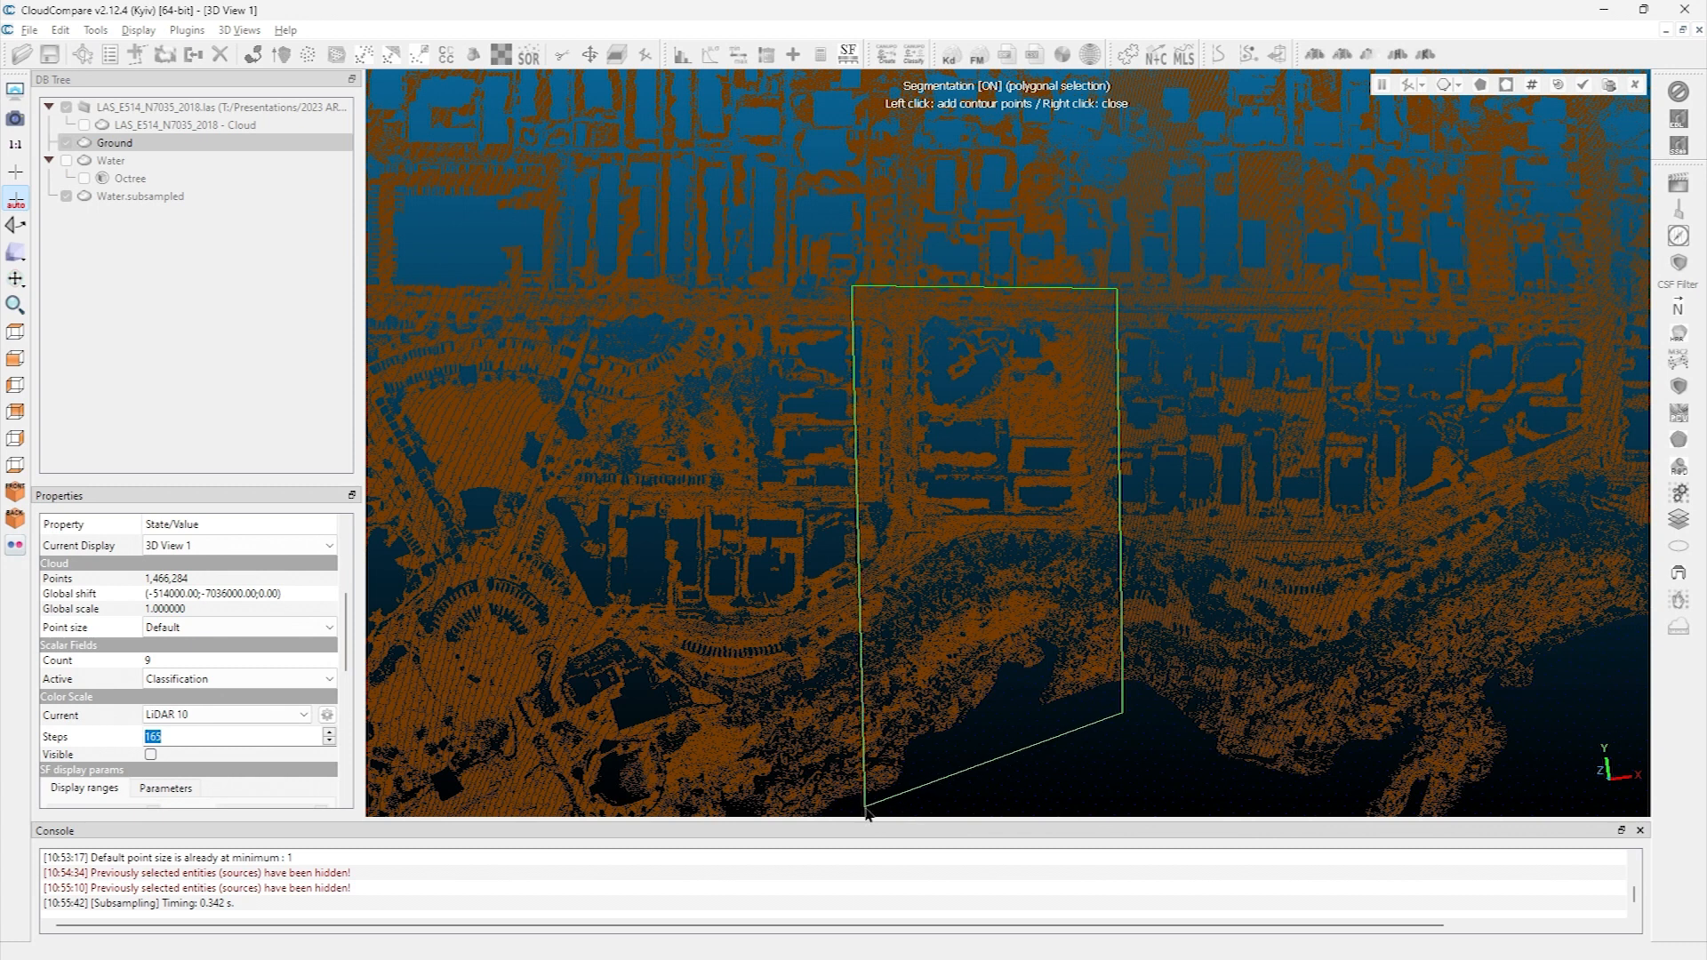
{"action": "left_click", "coordinate": [865, 808]}
{"action": "right_click", "coordinate": [1040, 460]}
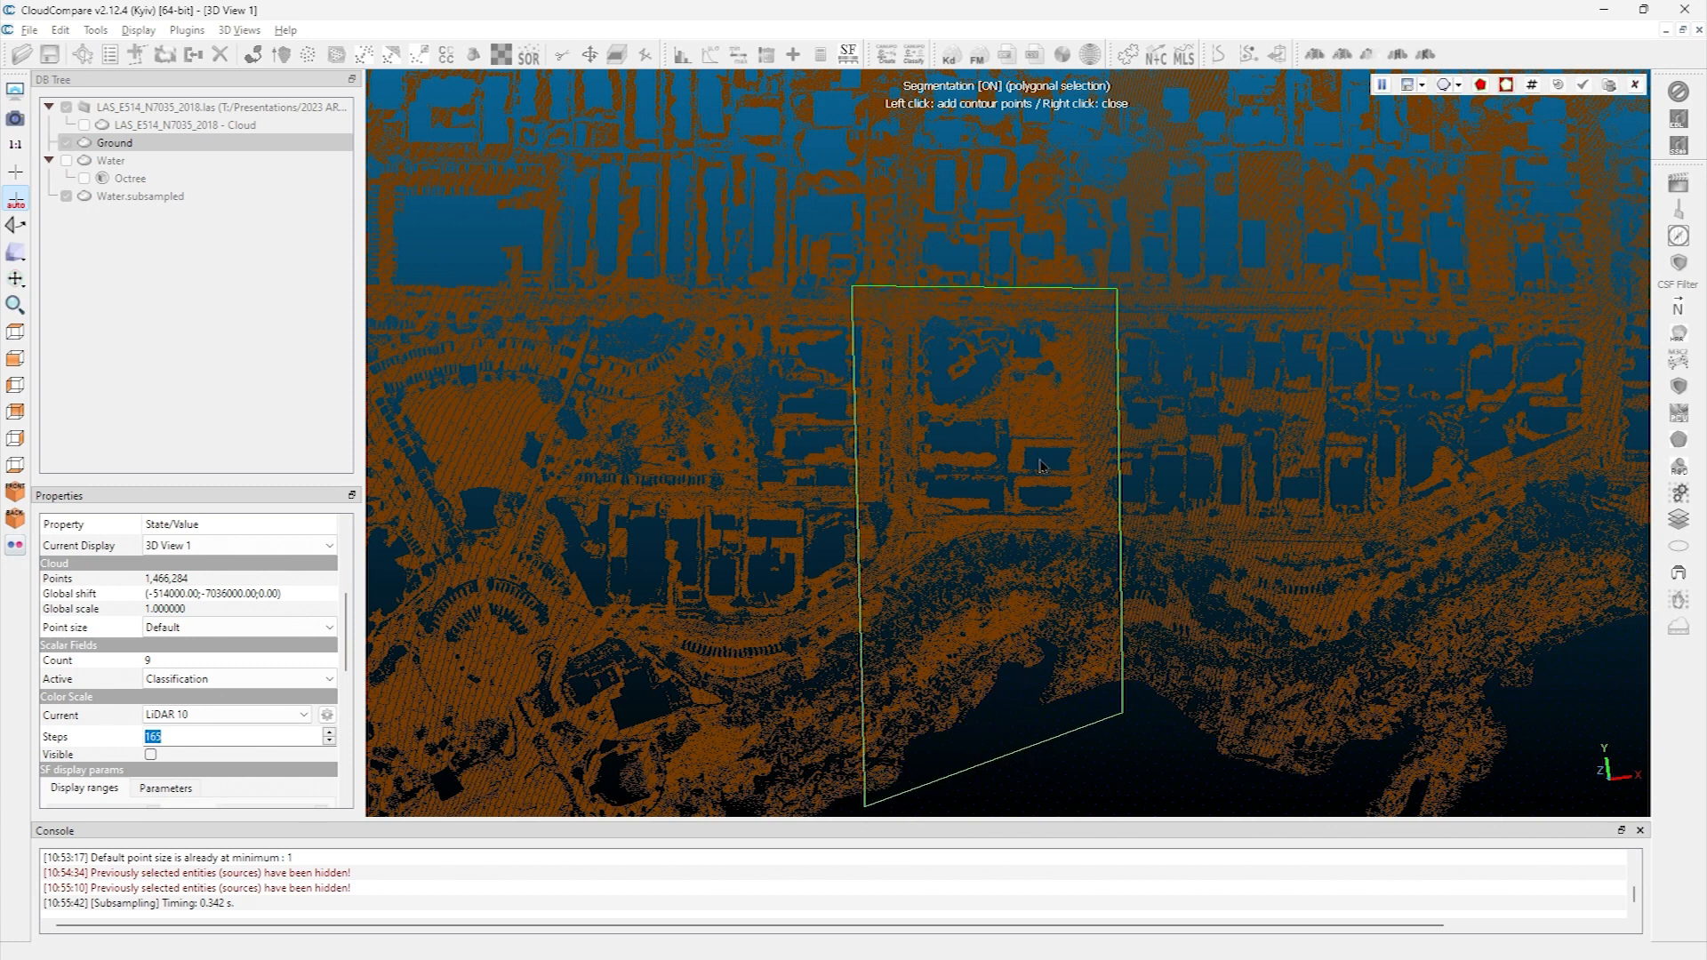
Keep the Ground points inside the polygon, confirm the segmentation and hide the remaining part of the ground
{"action": "left_click", "coordinate": [1481, 85]}
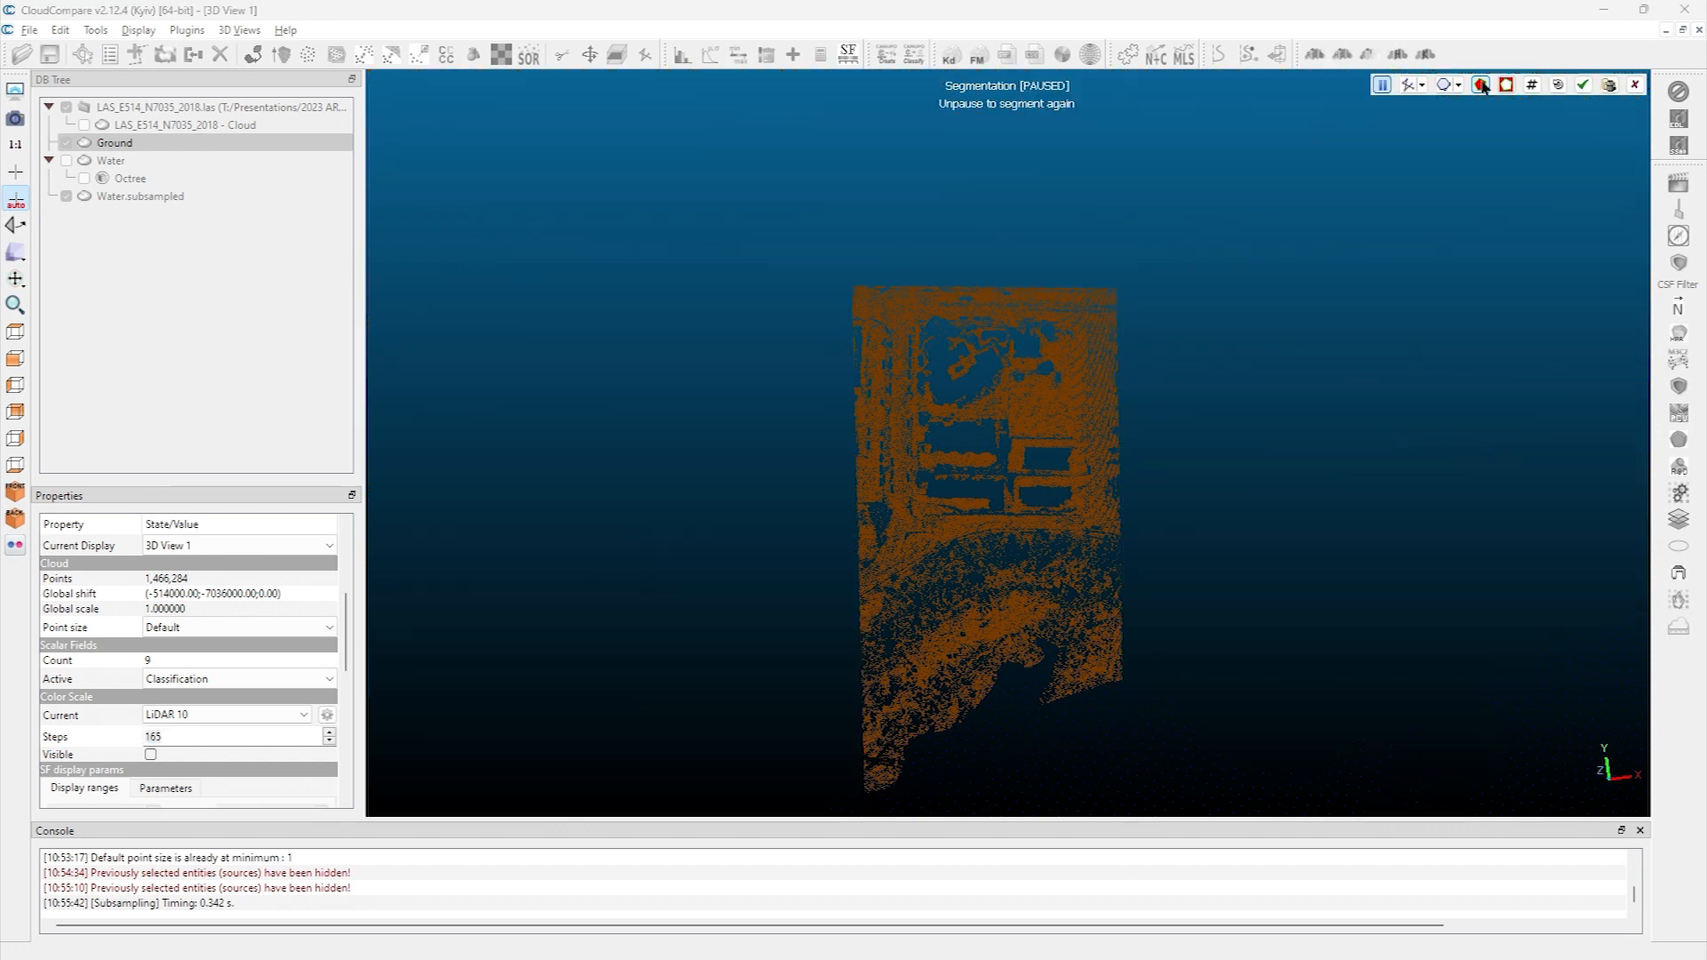
{"action": "left_click", "coordinate": [1584, 87]}
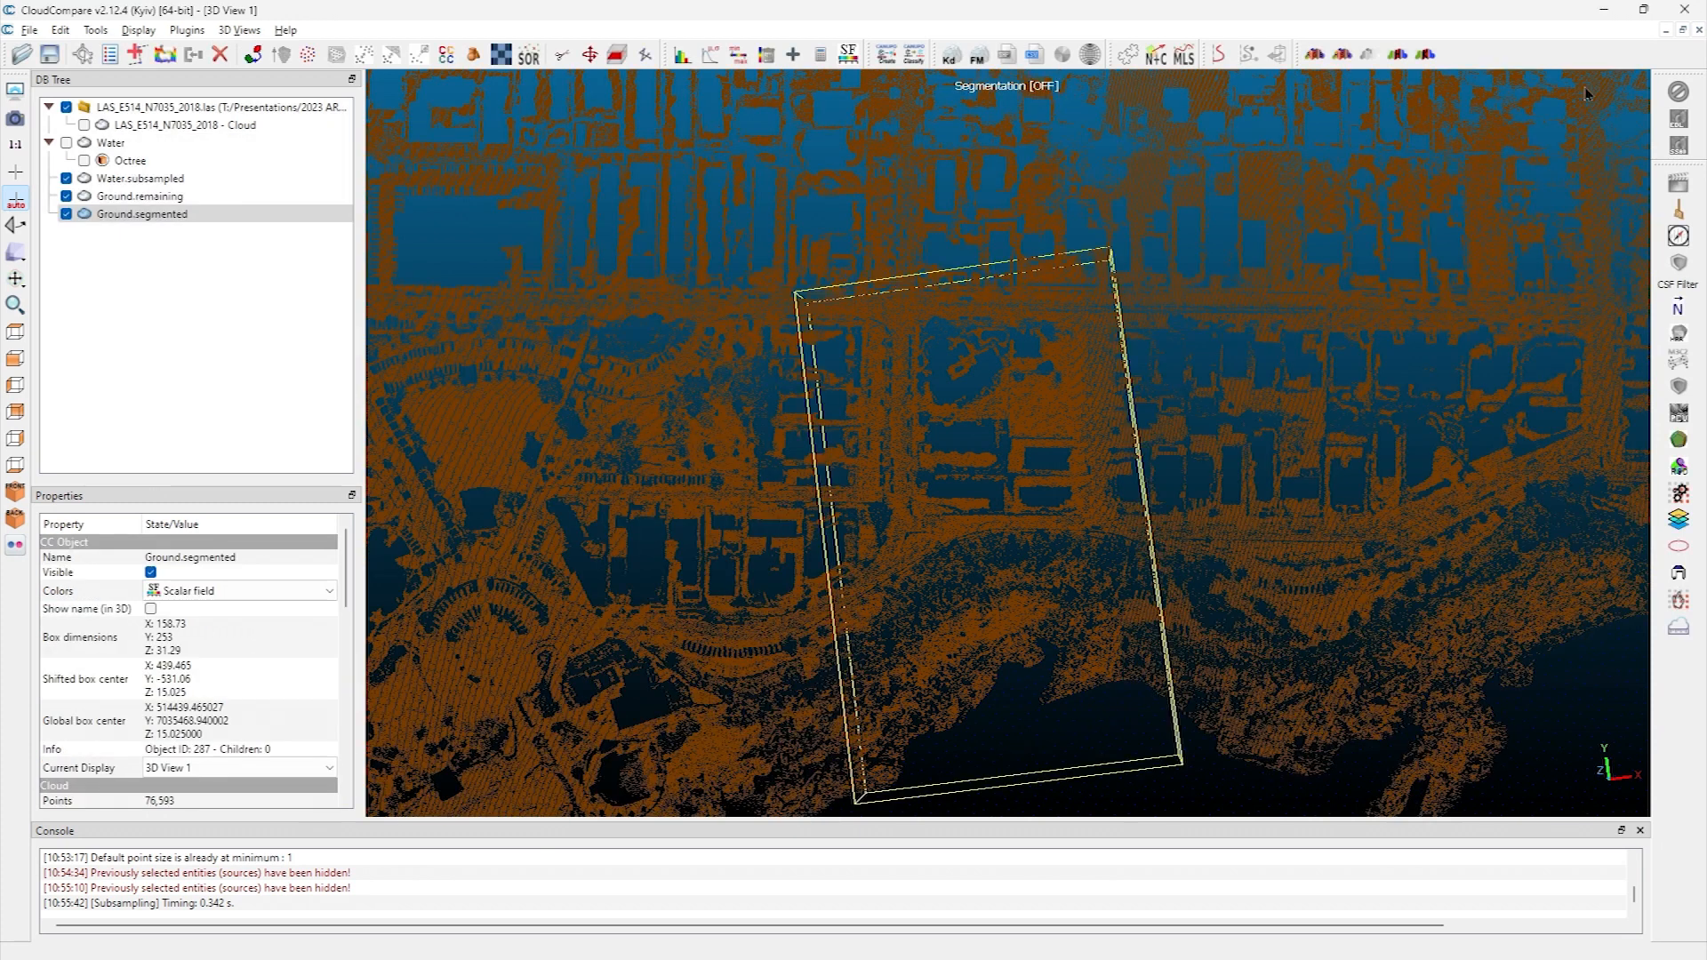
{"action": "left_click", "coordinate": [66, 197]}
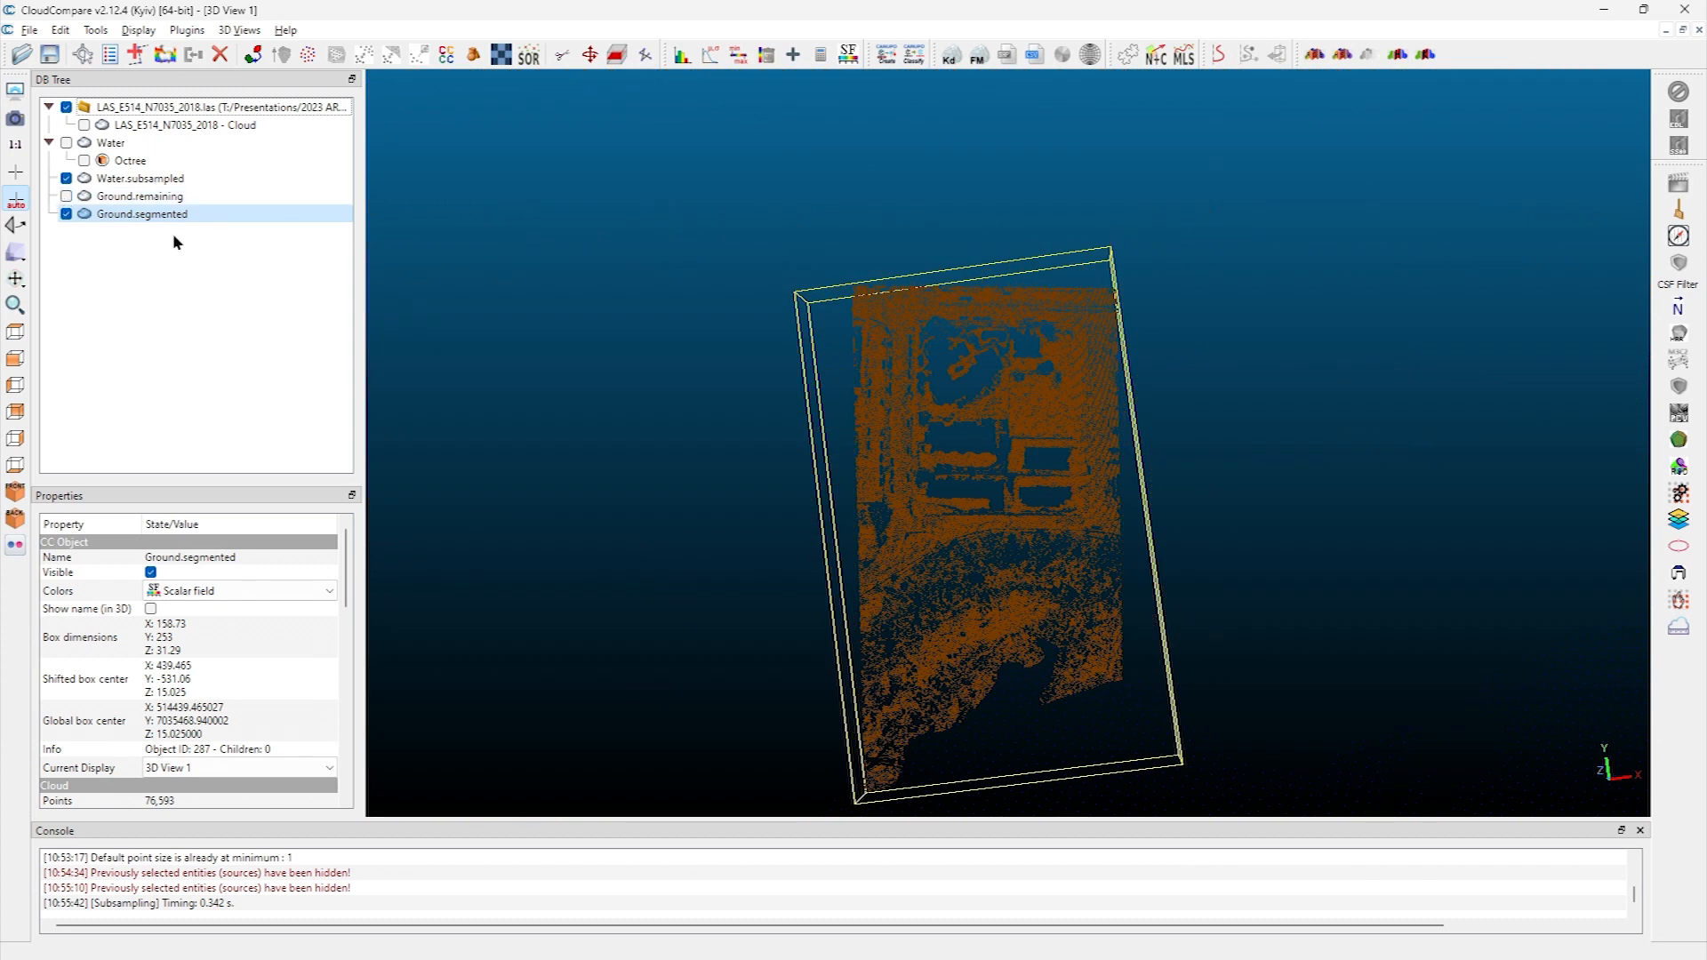
Increase the default point size to 2 for the segmented ground and subsampled water clouds
{"action": "scroll", "coordinate": [388, 327], "scroll_direction": "down", "scroll_amount": 3}
{"action": "scroll", "coordinate": [389, 328], "scroll_direction": "down", "scroll_amount": 3}
{"action": "mouse_move", "coordinate": [522, 195]}
{"action": "left_click", "coordinate": [554, 88]}
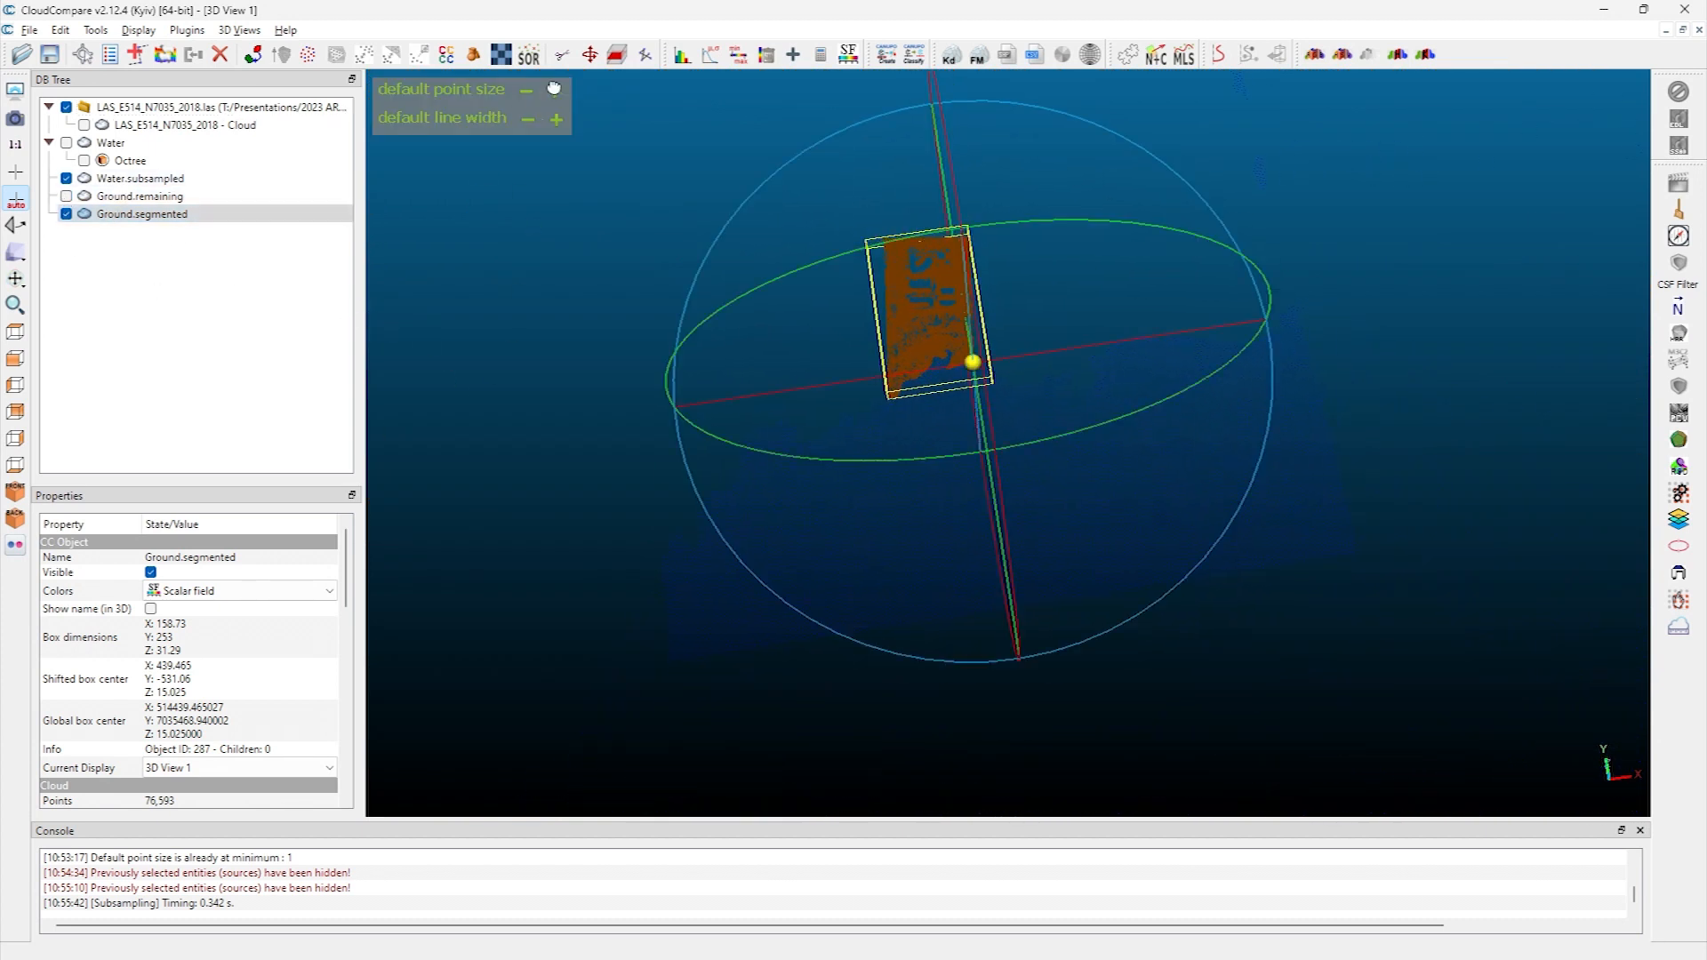
{"action": "left_click", "coordinate": [557, 93]}
{"action": "scroll", "coordinate": [587, 149], "scroll_direction": "up", "scroll_amount": 3}
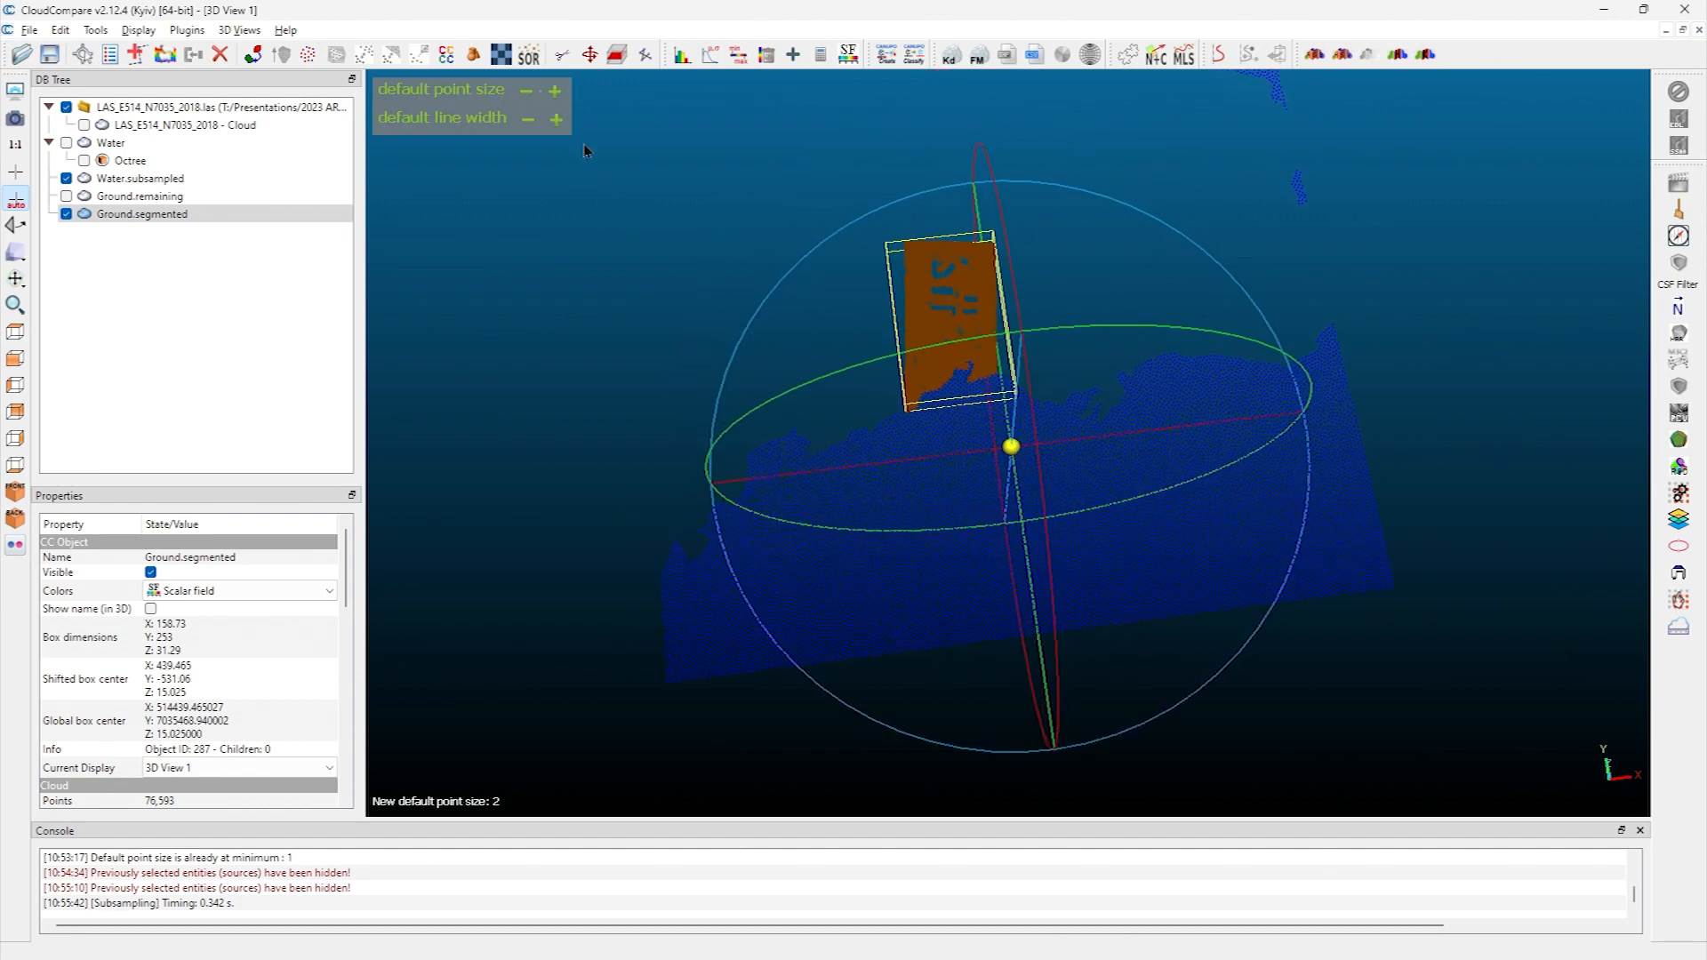
{"action": "scroll", "coordinate": [839, 392], "scroll_direction": "down", "scroll_amount": 3}
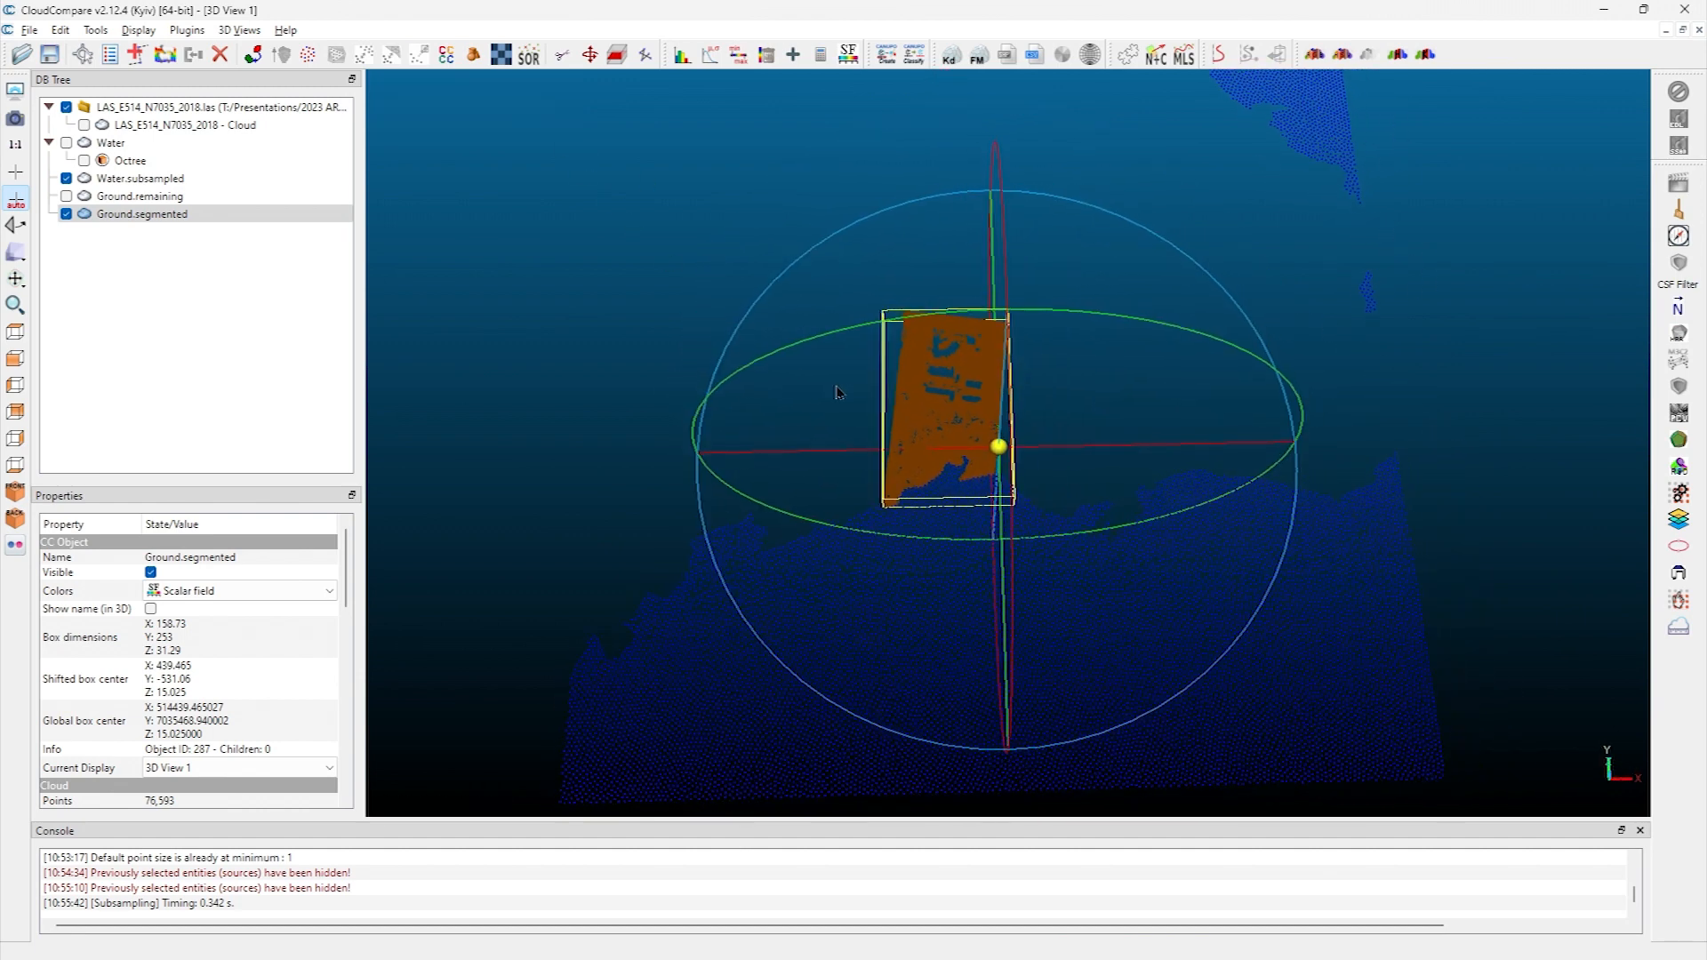
Show the original cloud again, filter it by Classification values from 8 to 8 and export the matching points as a separate cloud
{"action": "left_click", "coordinate": [84, 126]}
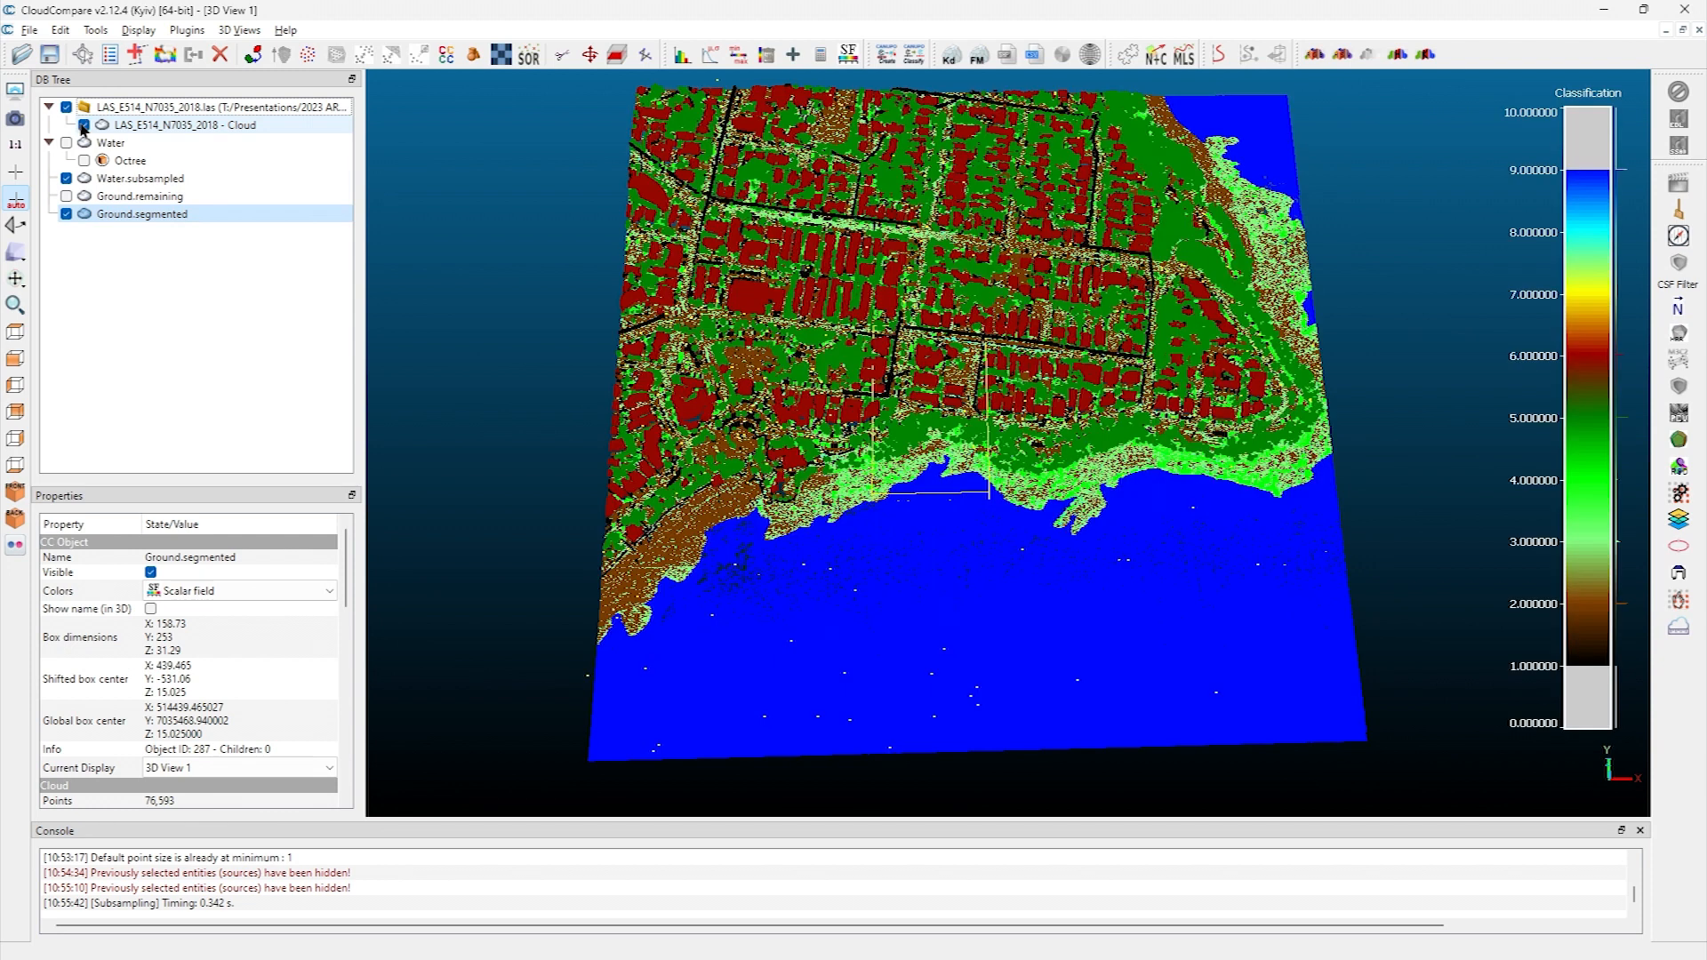
{"action": "left_click", "coordinate": [173, 127]}
{"action": "mouse_move", "coordinate": [525, 114]}
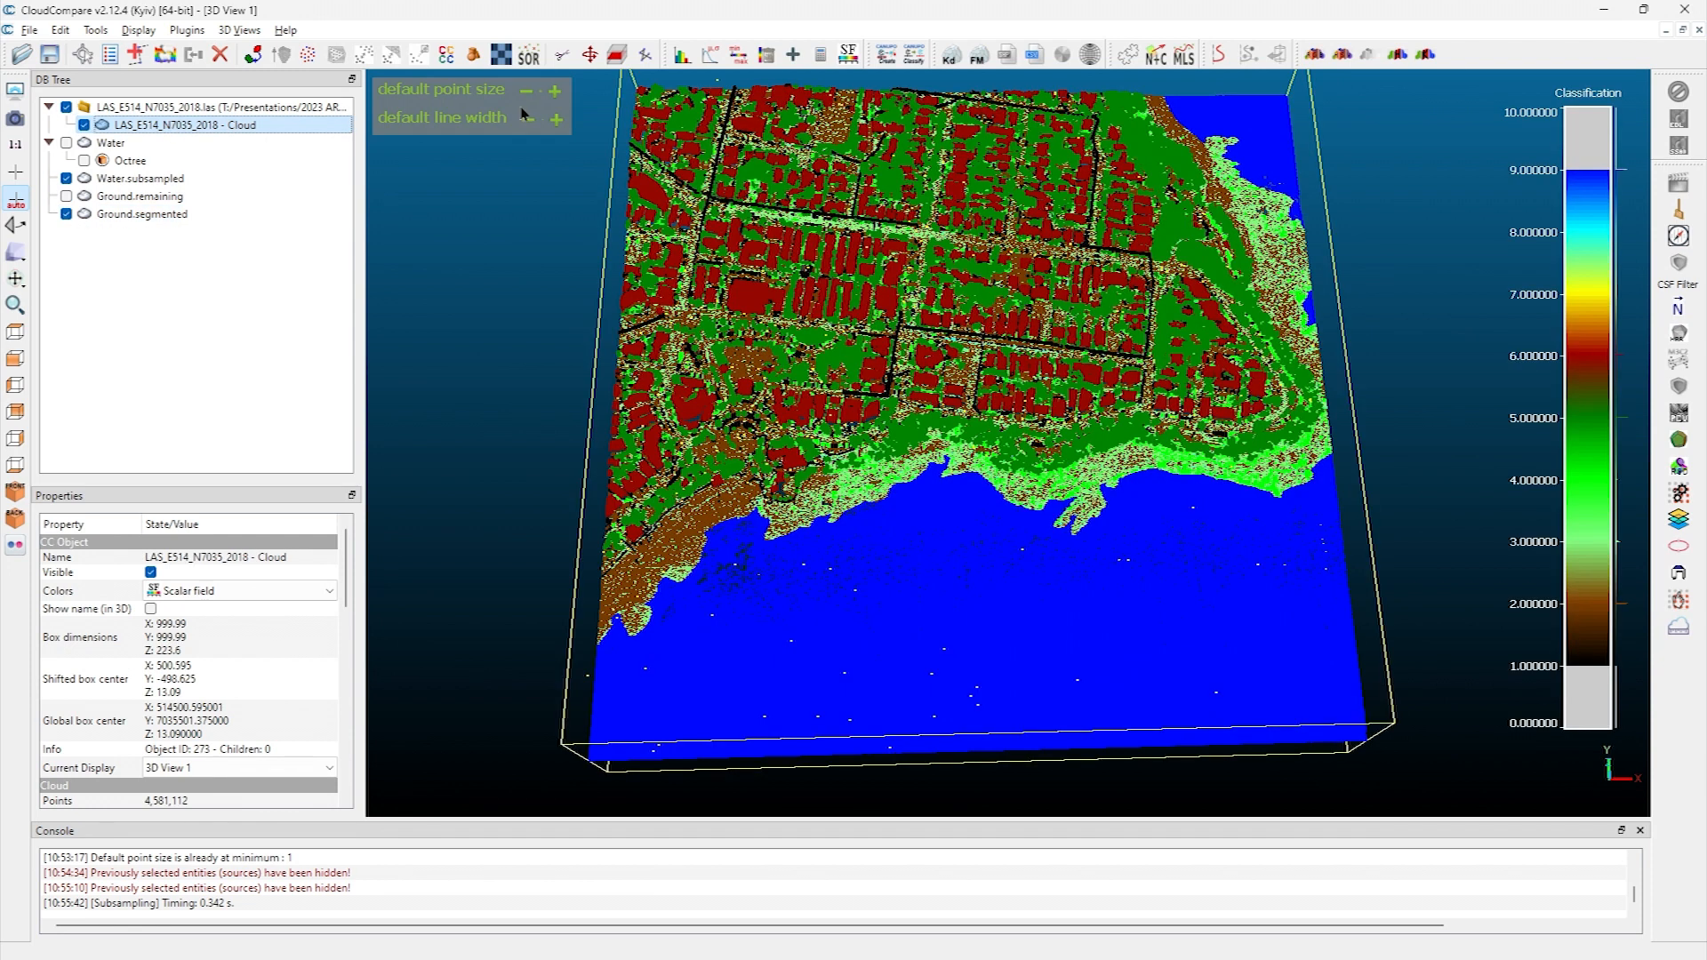
{"action": "left_click", "coordinate": [739, 56]}
{"action": "left_click_drag", "start_coordinate": [857, 464], "coordinate": [731, 450]}
{"action": "type", "text": "8"}
{"action": "key", "text": "Tab"}
{"action": "type", "text": "8"}
{"action": "key", "text": "Return"}
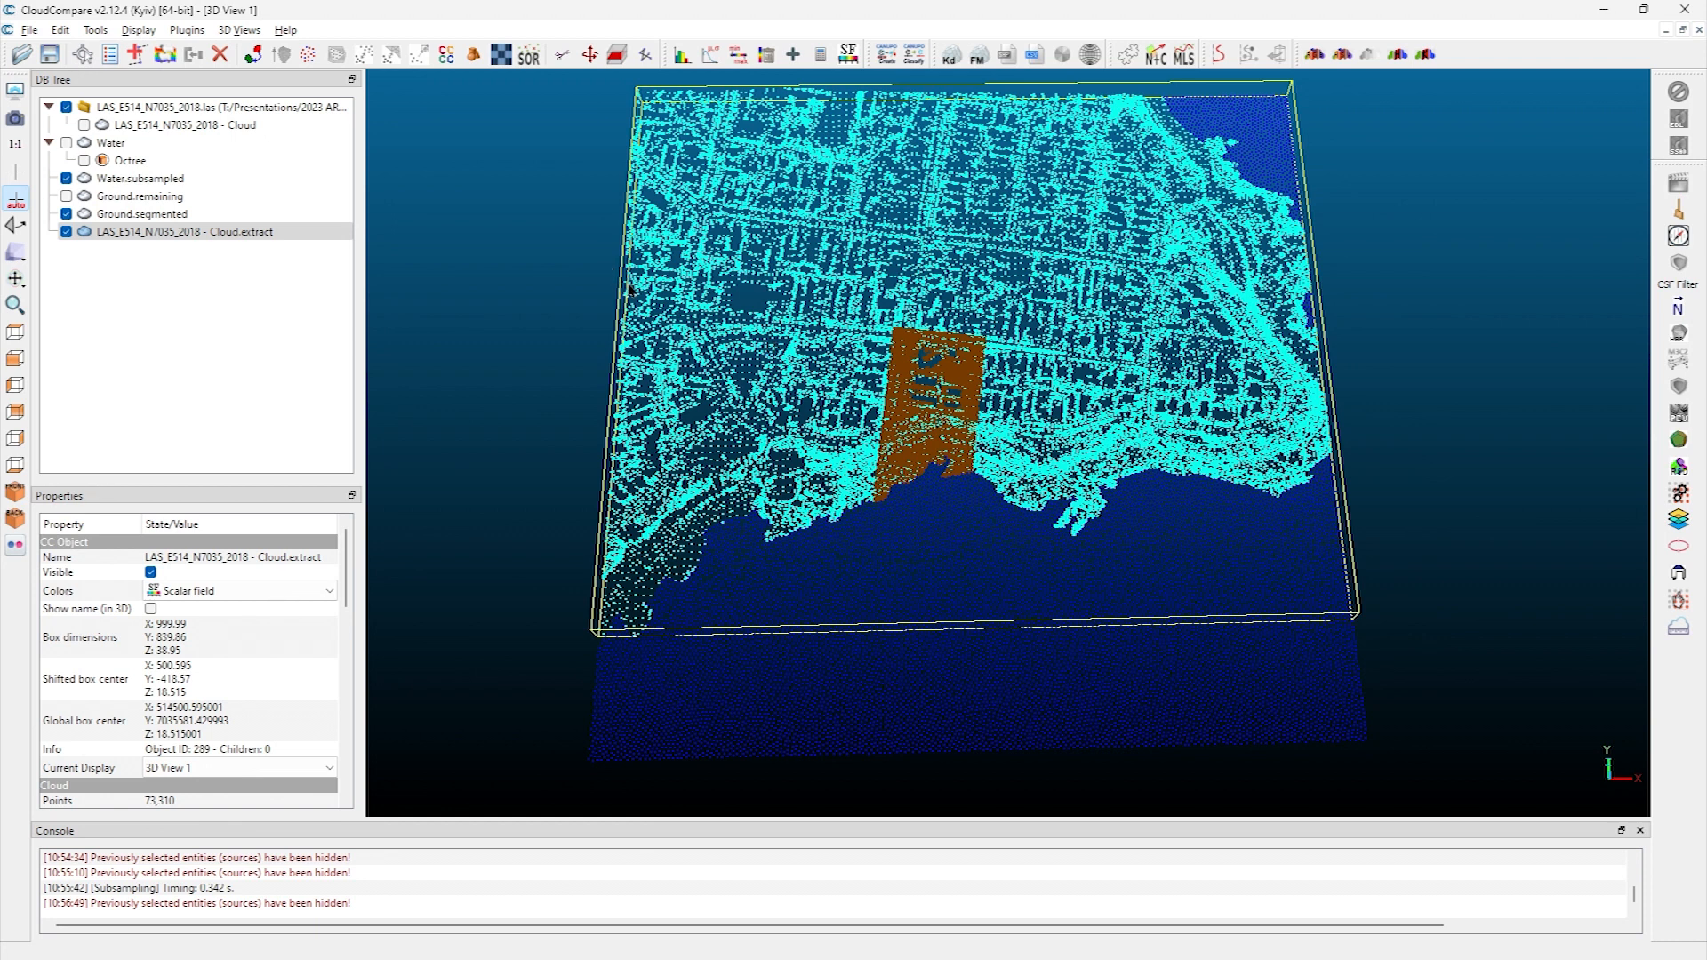
Rename the newly extracted class 8 cloud KeyPoints
{"action": "key", "text": "F2"}
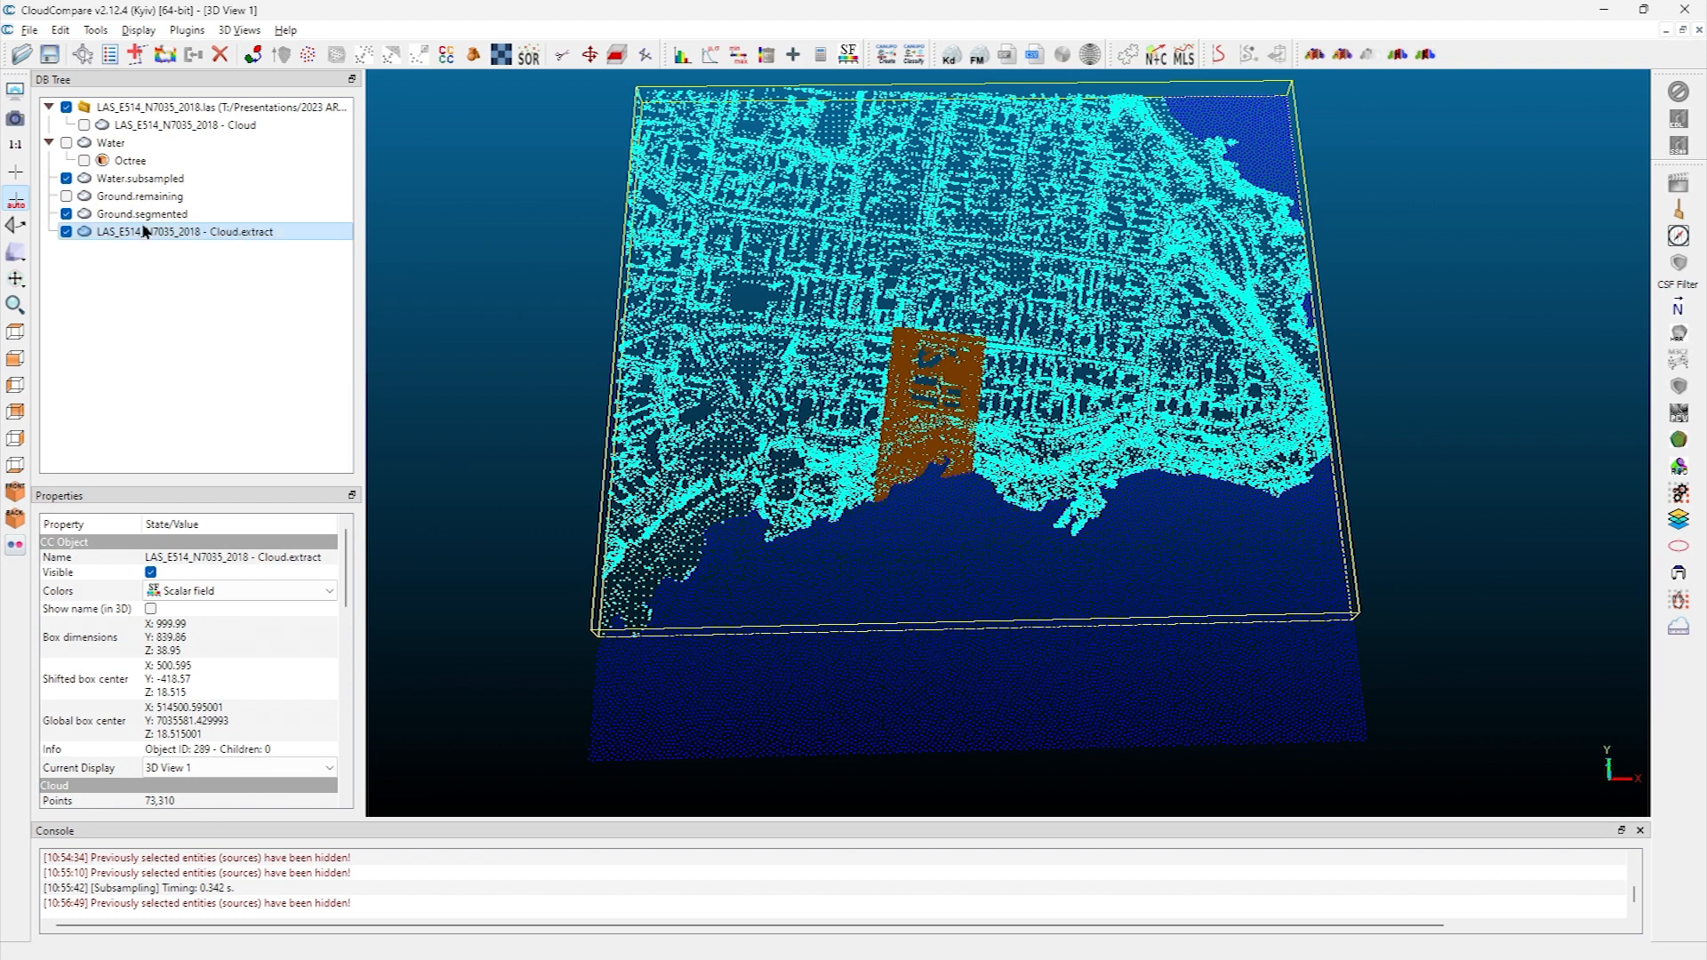
{"action": "type", "text": "K"}
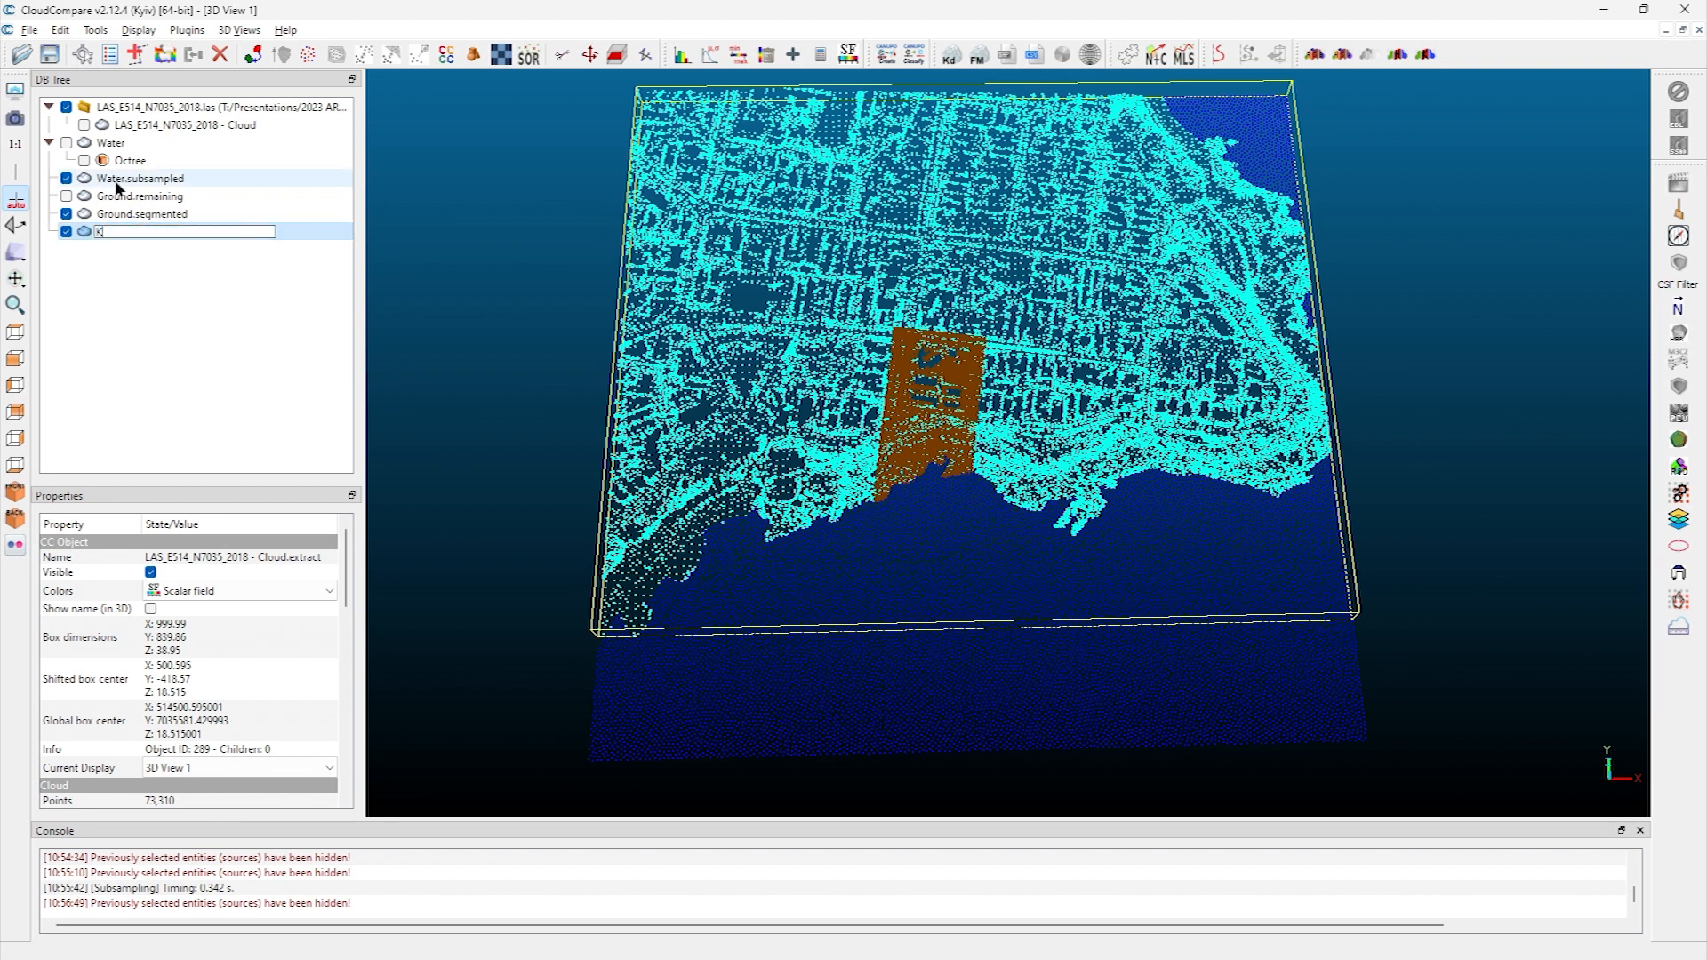
{"action": "type", "text": "eyPoints"}
{"action": "key", "text": "Return"}
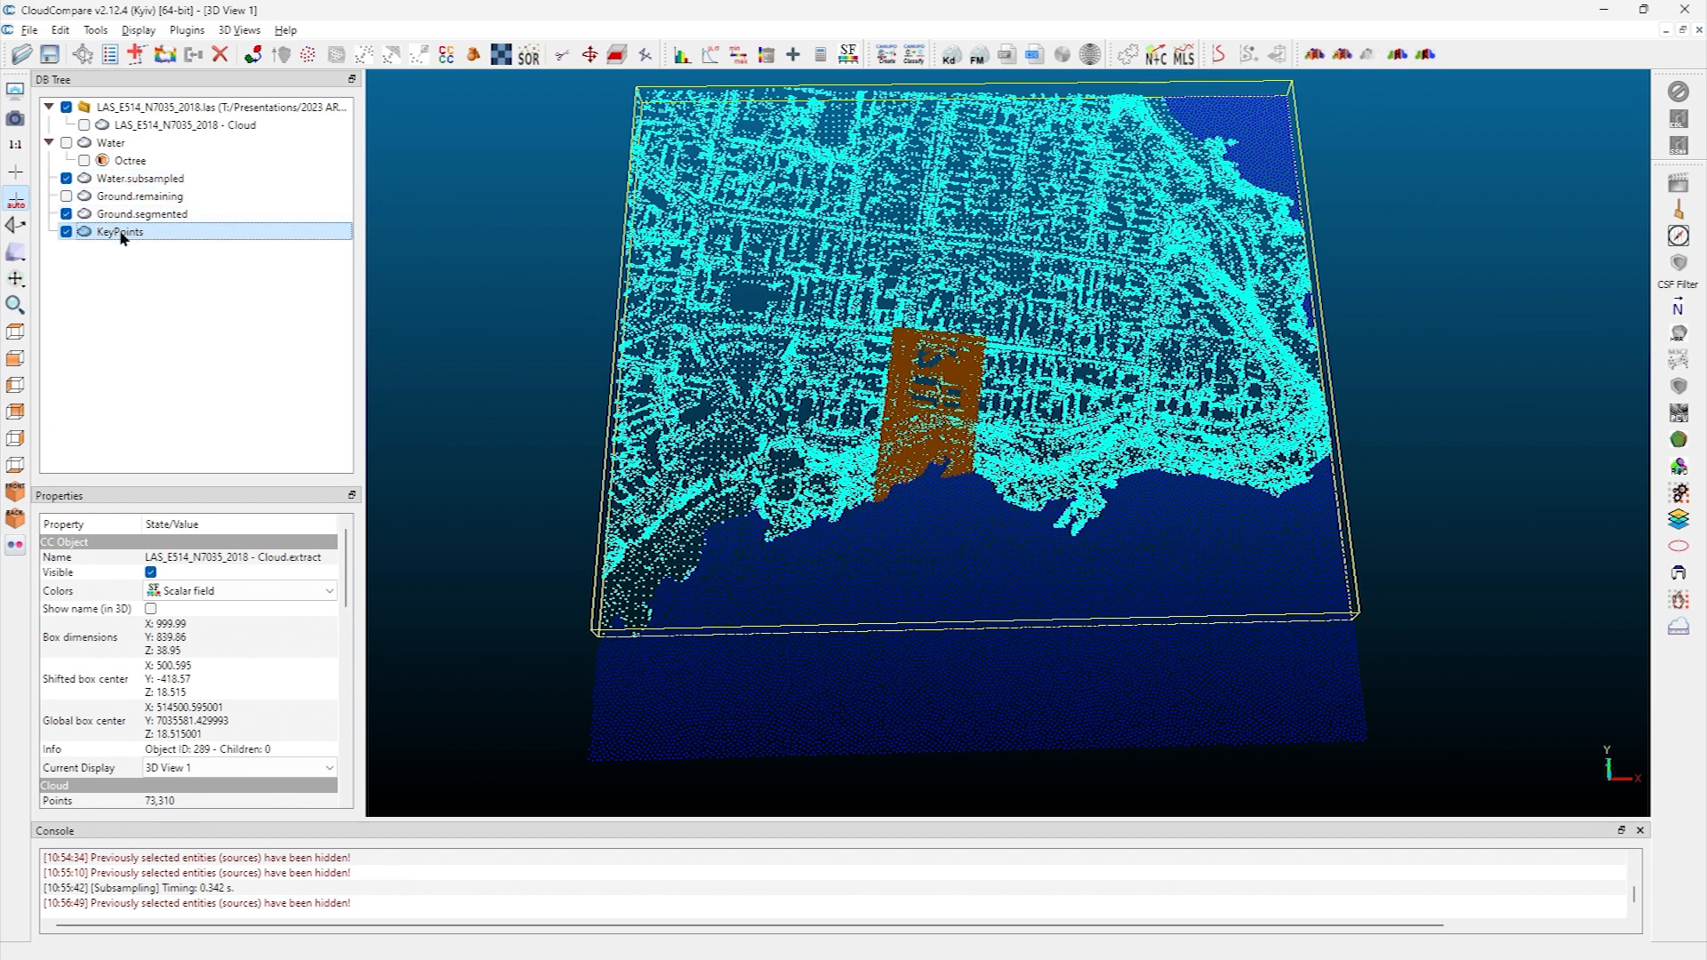
Merge the KeyPoints, segmented ground and subsampled water clouds without generating an original cloud index scalar field
{"action": "left_click", "coordinate": [125, 214], "text": "ctrl"}
{"action": "left_click", "coordinate": [126, 178], "text": "ctrl"}
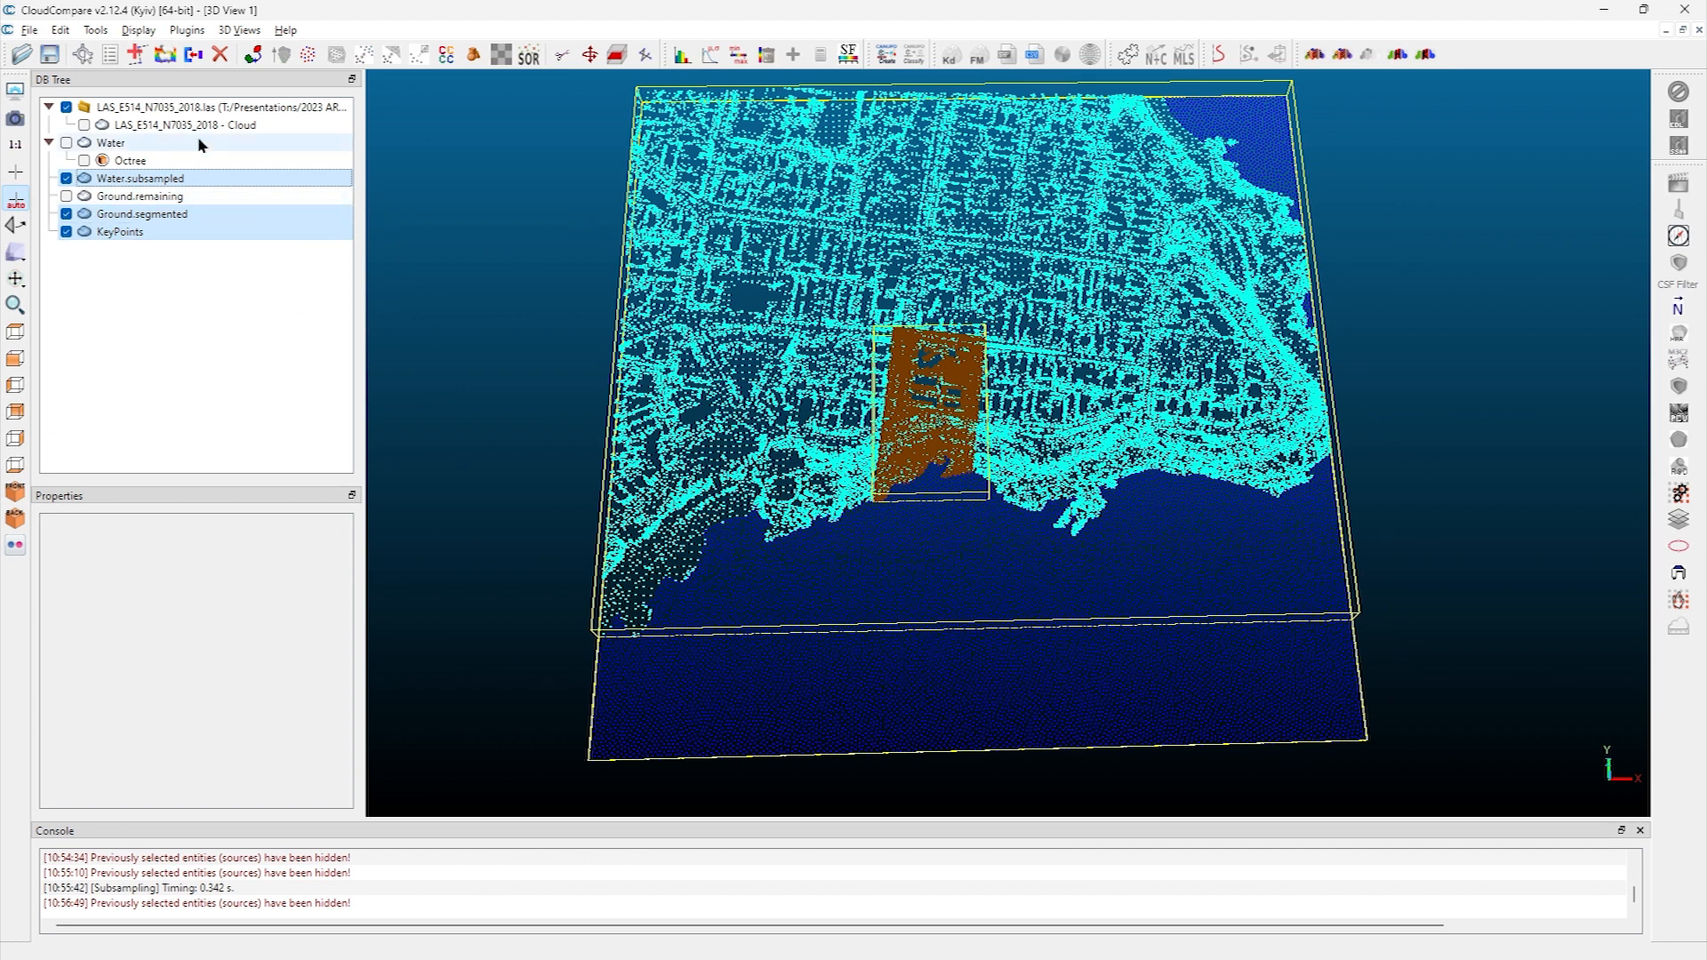
{"action": "left_click", "coordinate": [192, 56]}
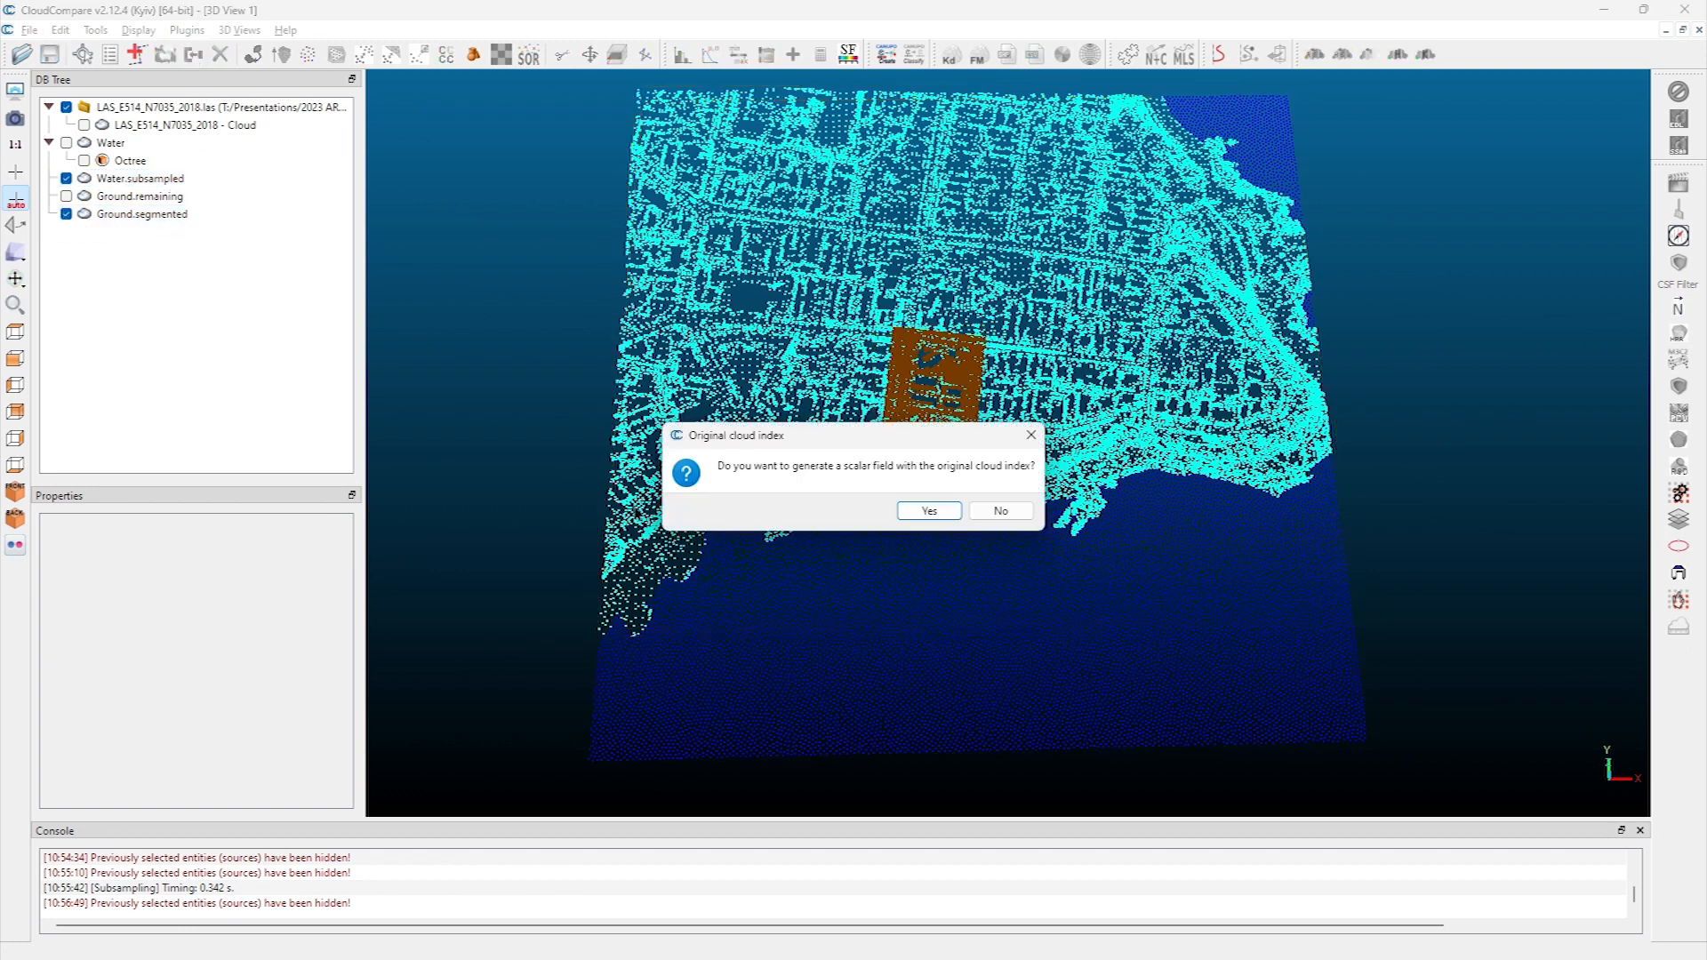
{"action": "left_click", "coordinate": [982, 512]}
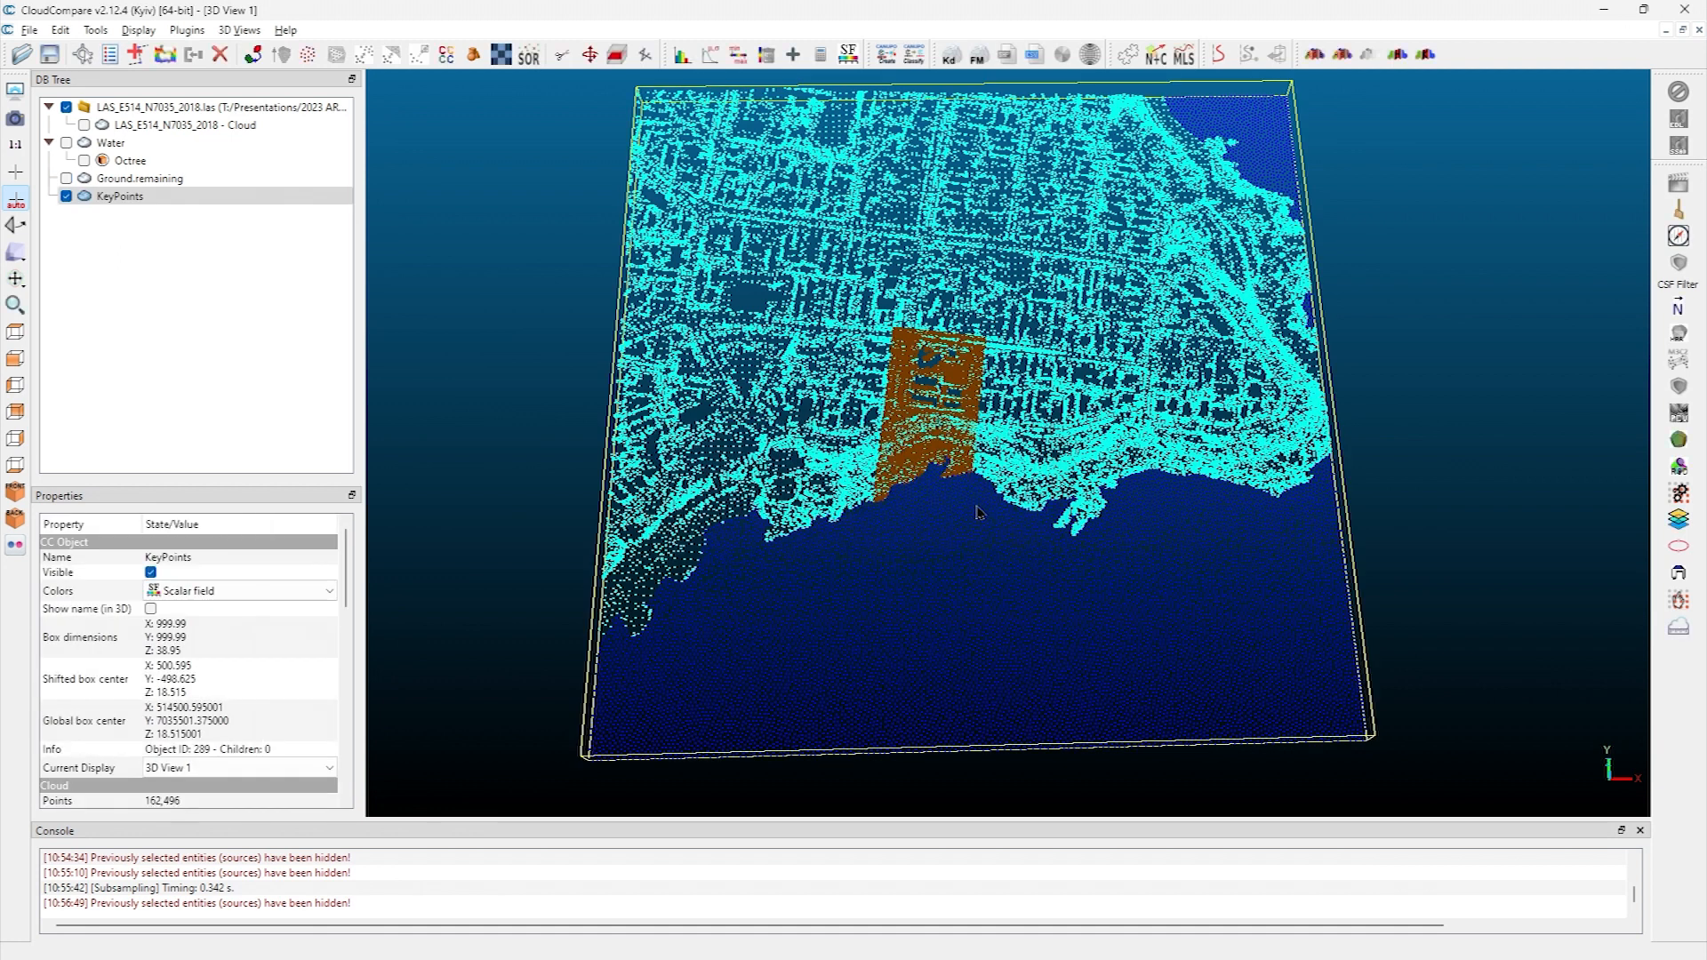
Rename the merged cloud Surface
{"action": "double_click", "coordinate": [120, 196]}
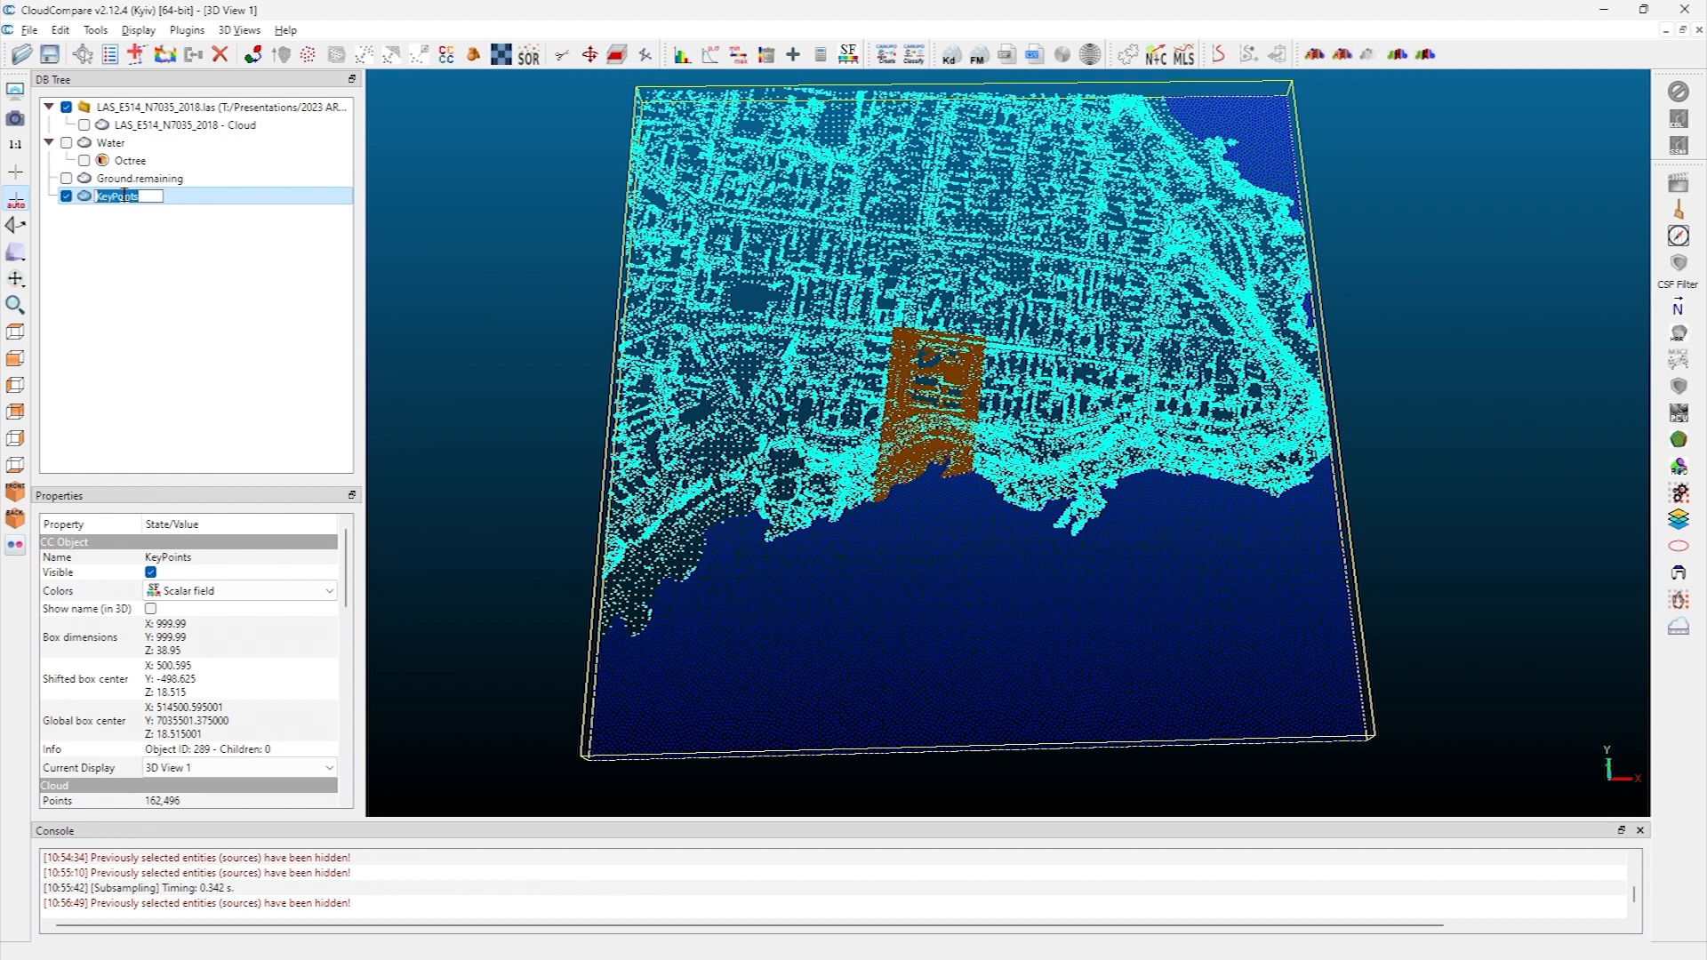
{"action": "type", "text": "Surface"}
{"action": "key", "text": "Return"}
Switch the Surface cloud's color display to RGB
{"action": "left_click", "coordinate": [74, 32]}
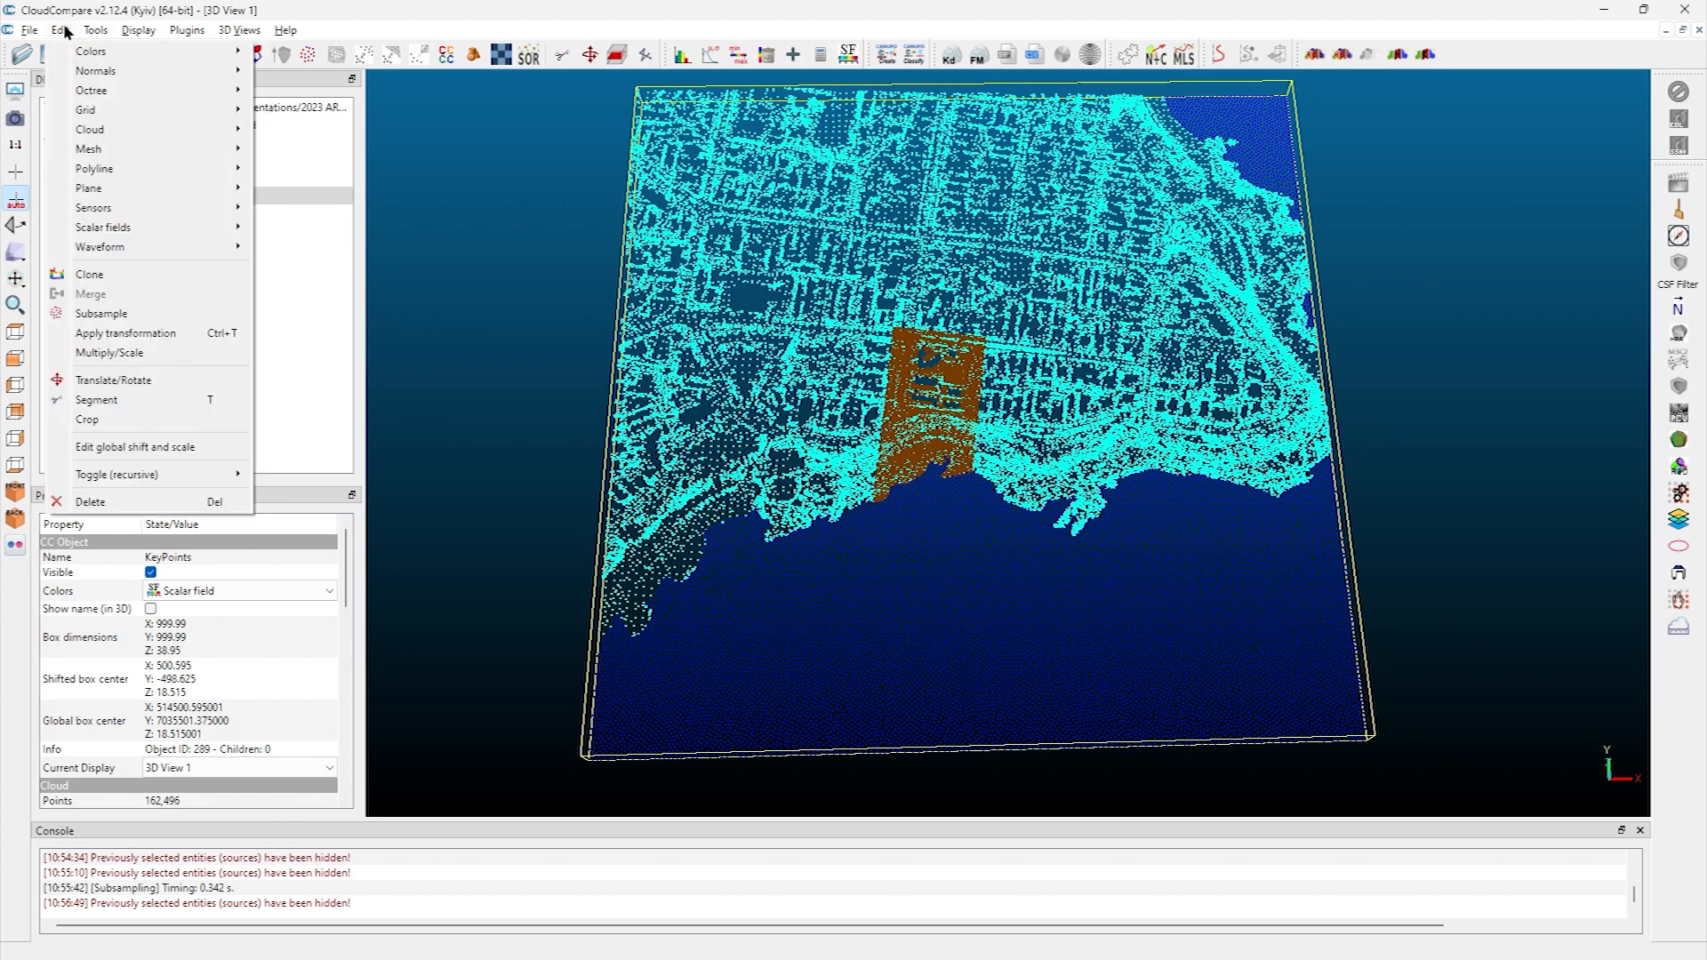
{"action": "mouse_move", "coordinate": [89, 51]}
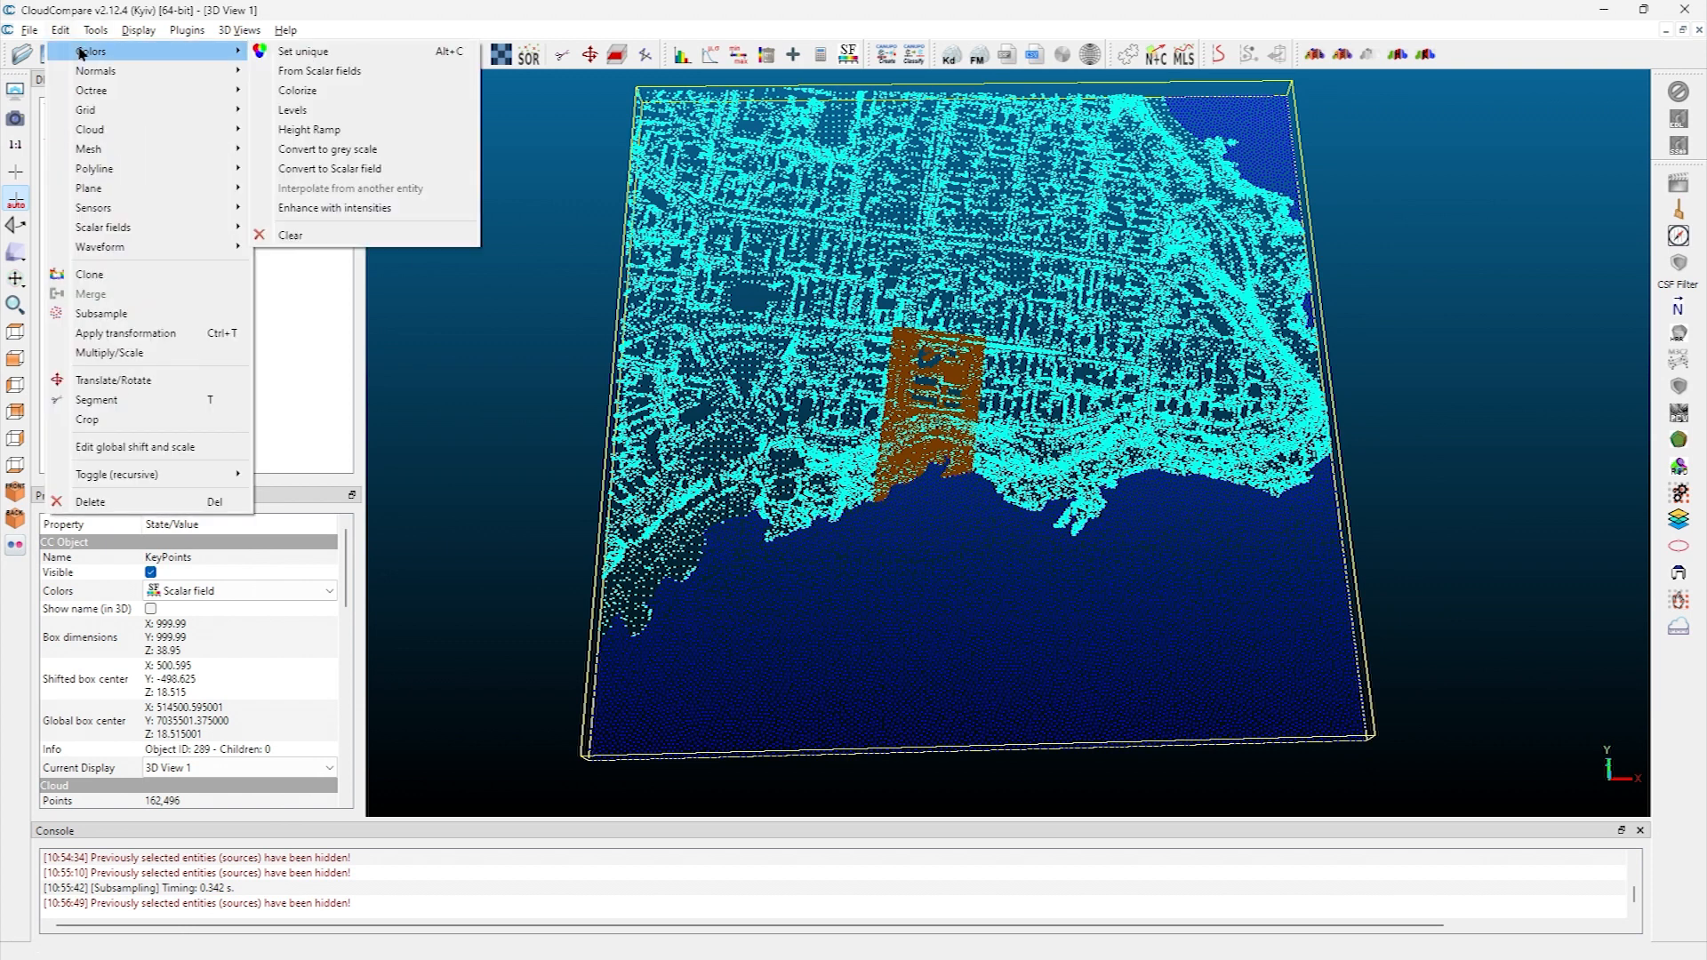
{"action": "left_click", "coordinate": [291, 235]}
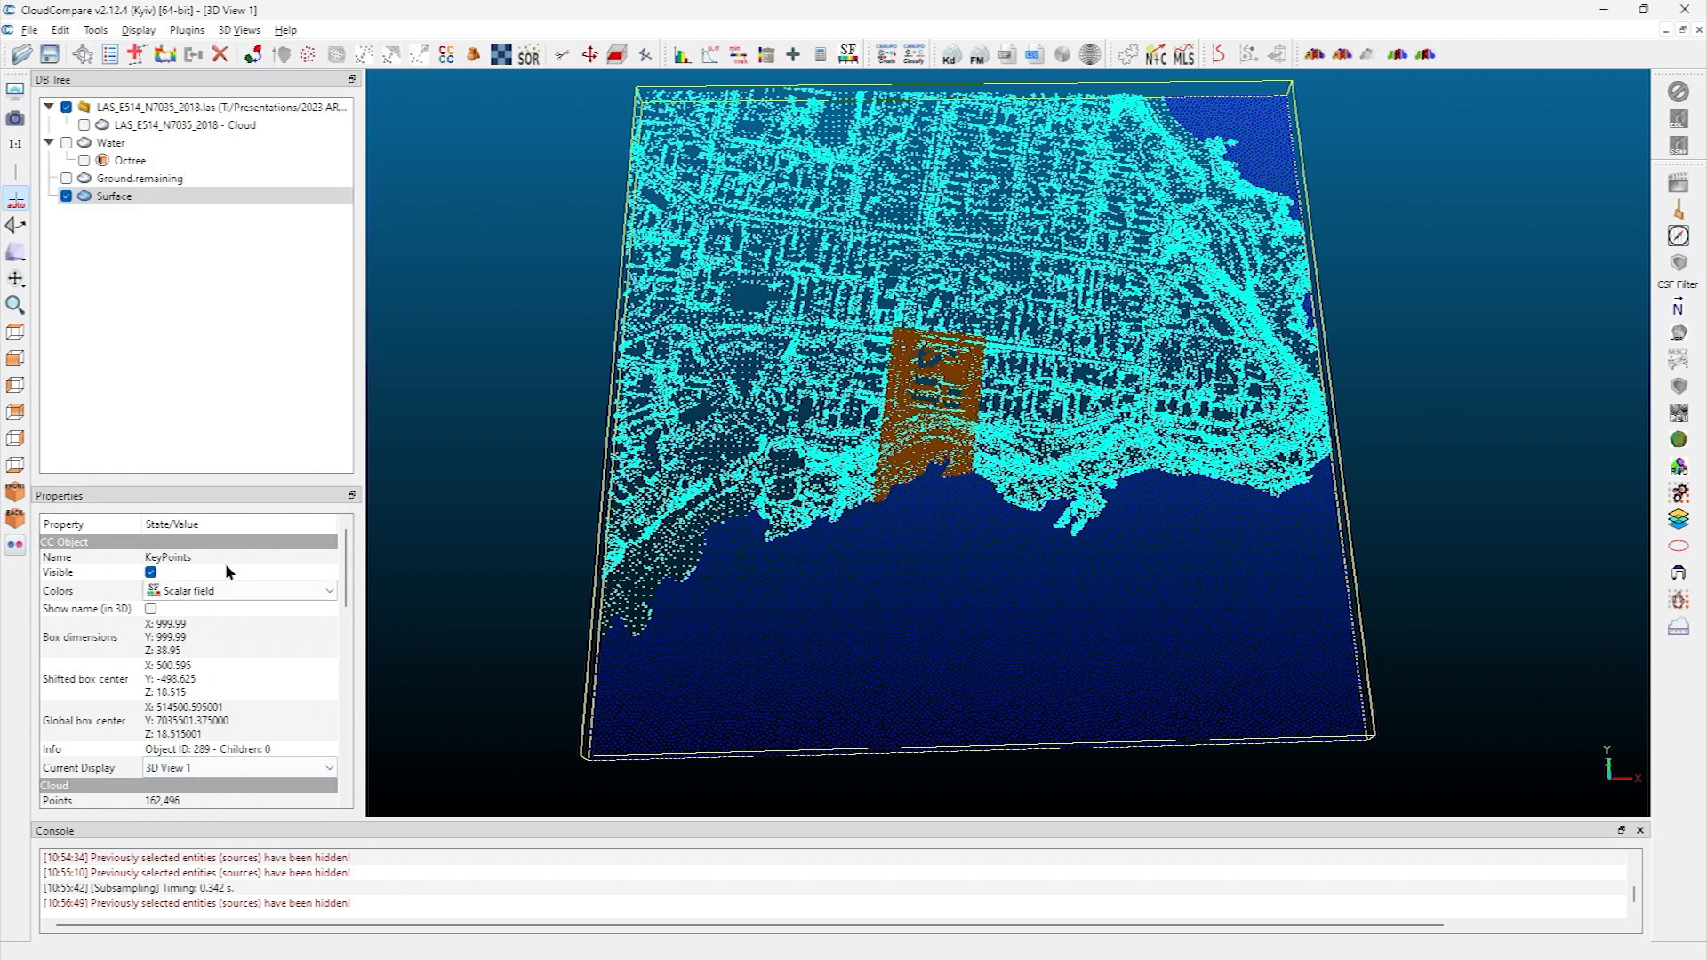
{"action": "left_click", "coordinate": [180, 592]}
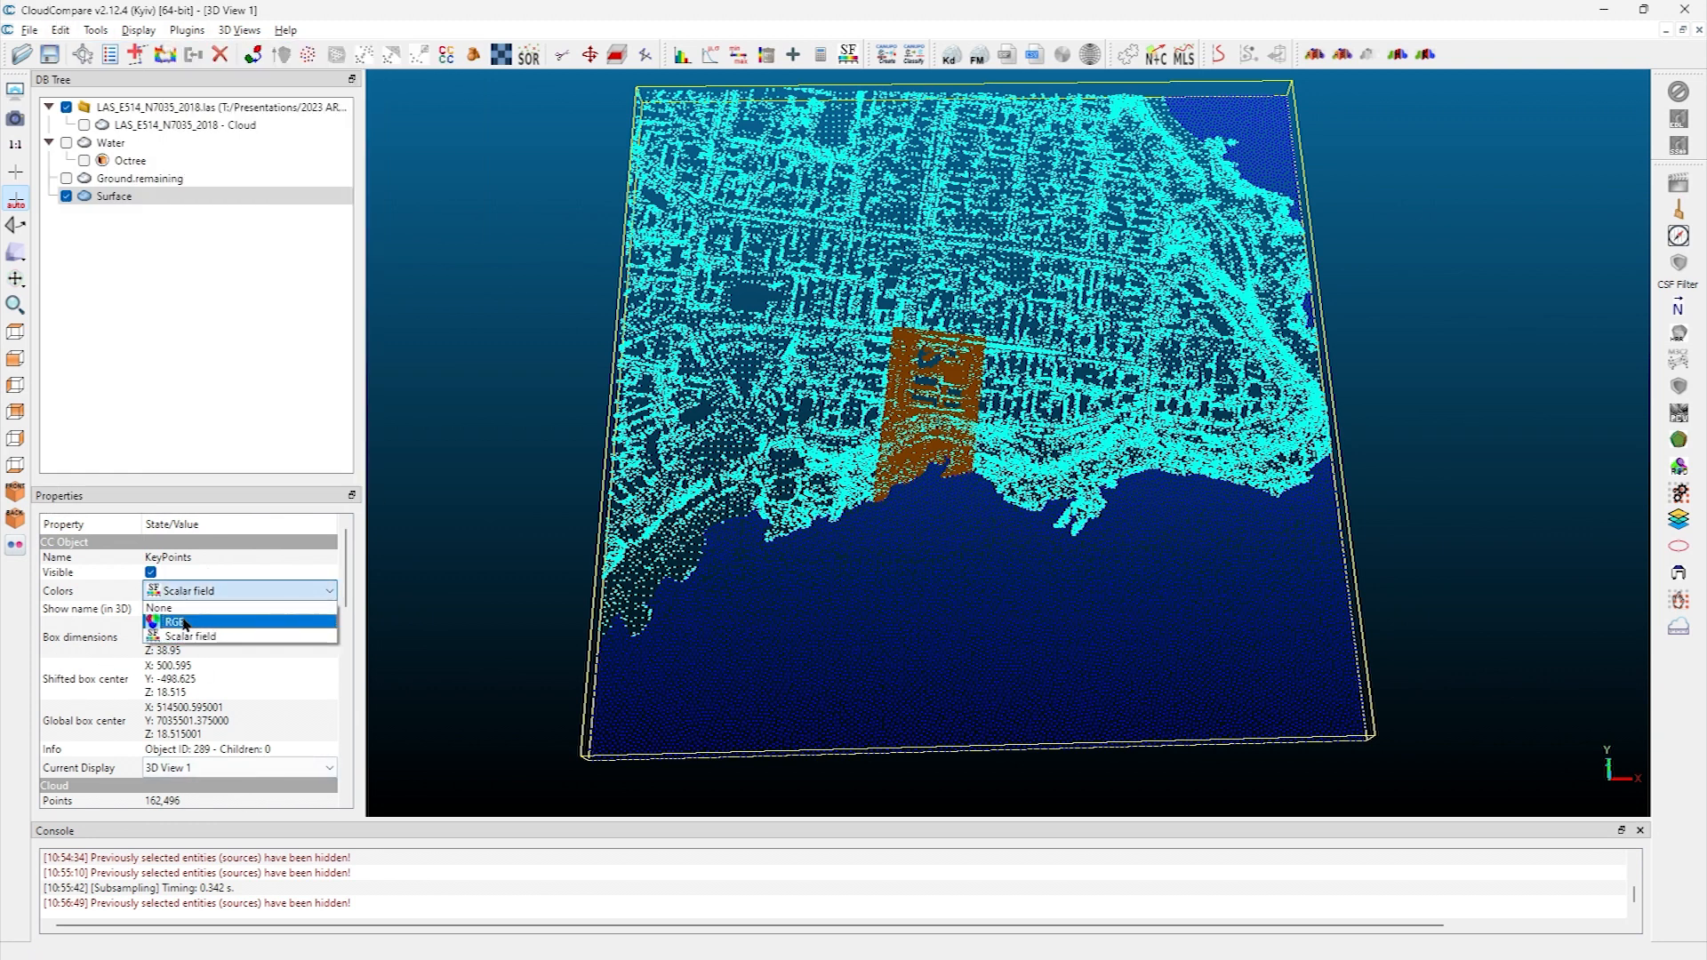
{"action": "left_click", "coordinate": [183, 622]}
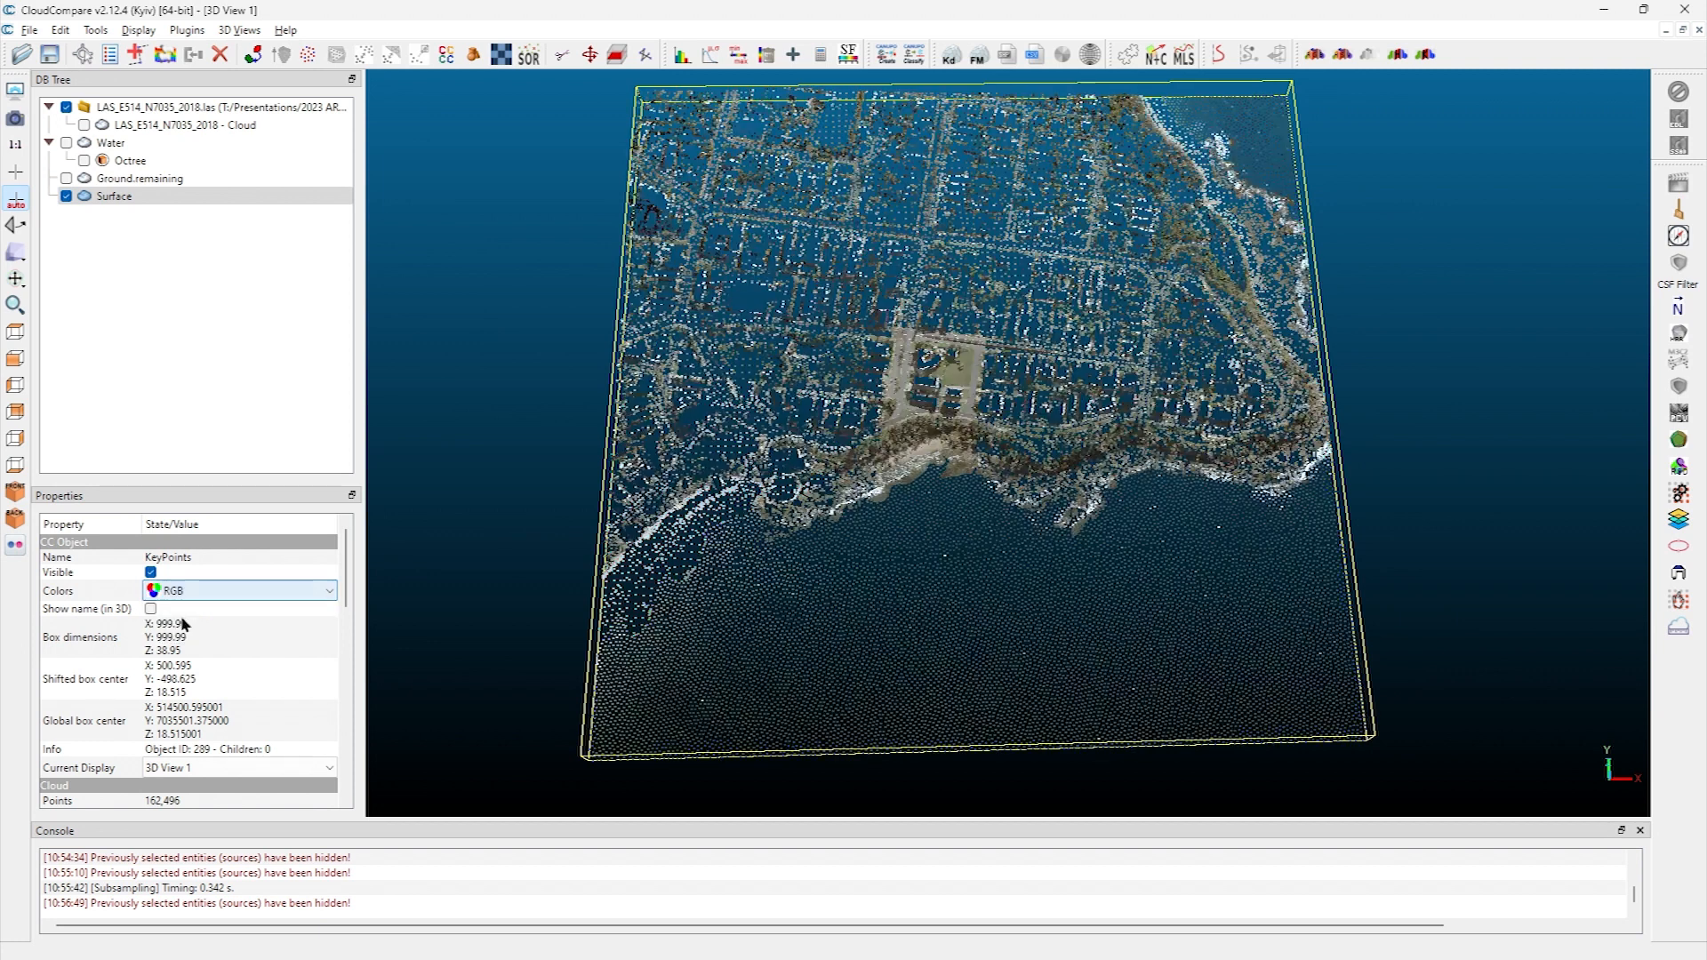
Clear the RGB colors from the Surface cloud
{"action": "left_click", "coordinate": [57, 32]}
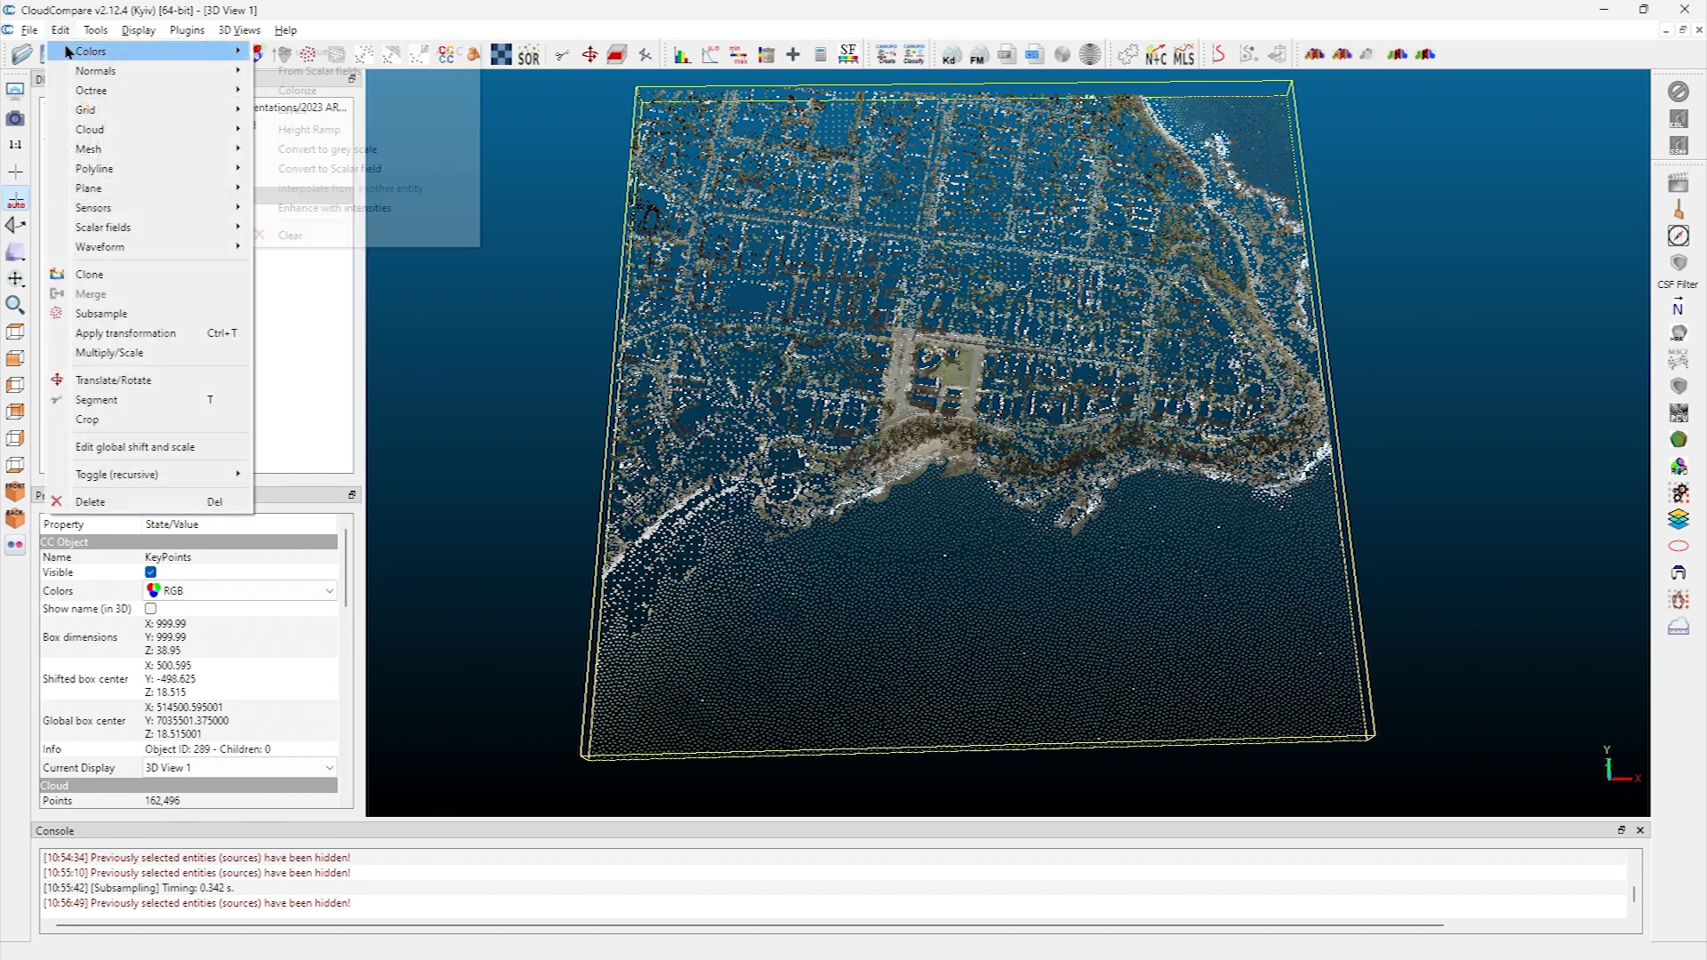
{"action": "left_click", "coordinate": [72, 29]}
{"action": "left_click", "coordinate": [76, 33]}
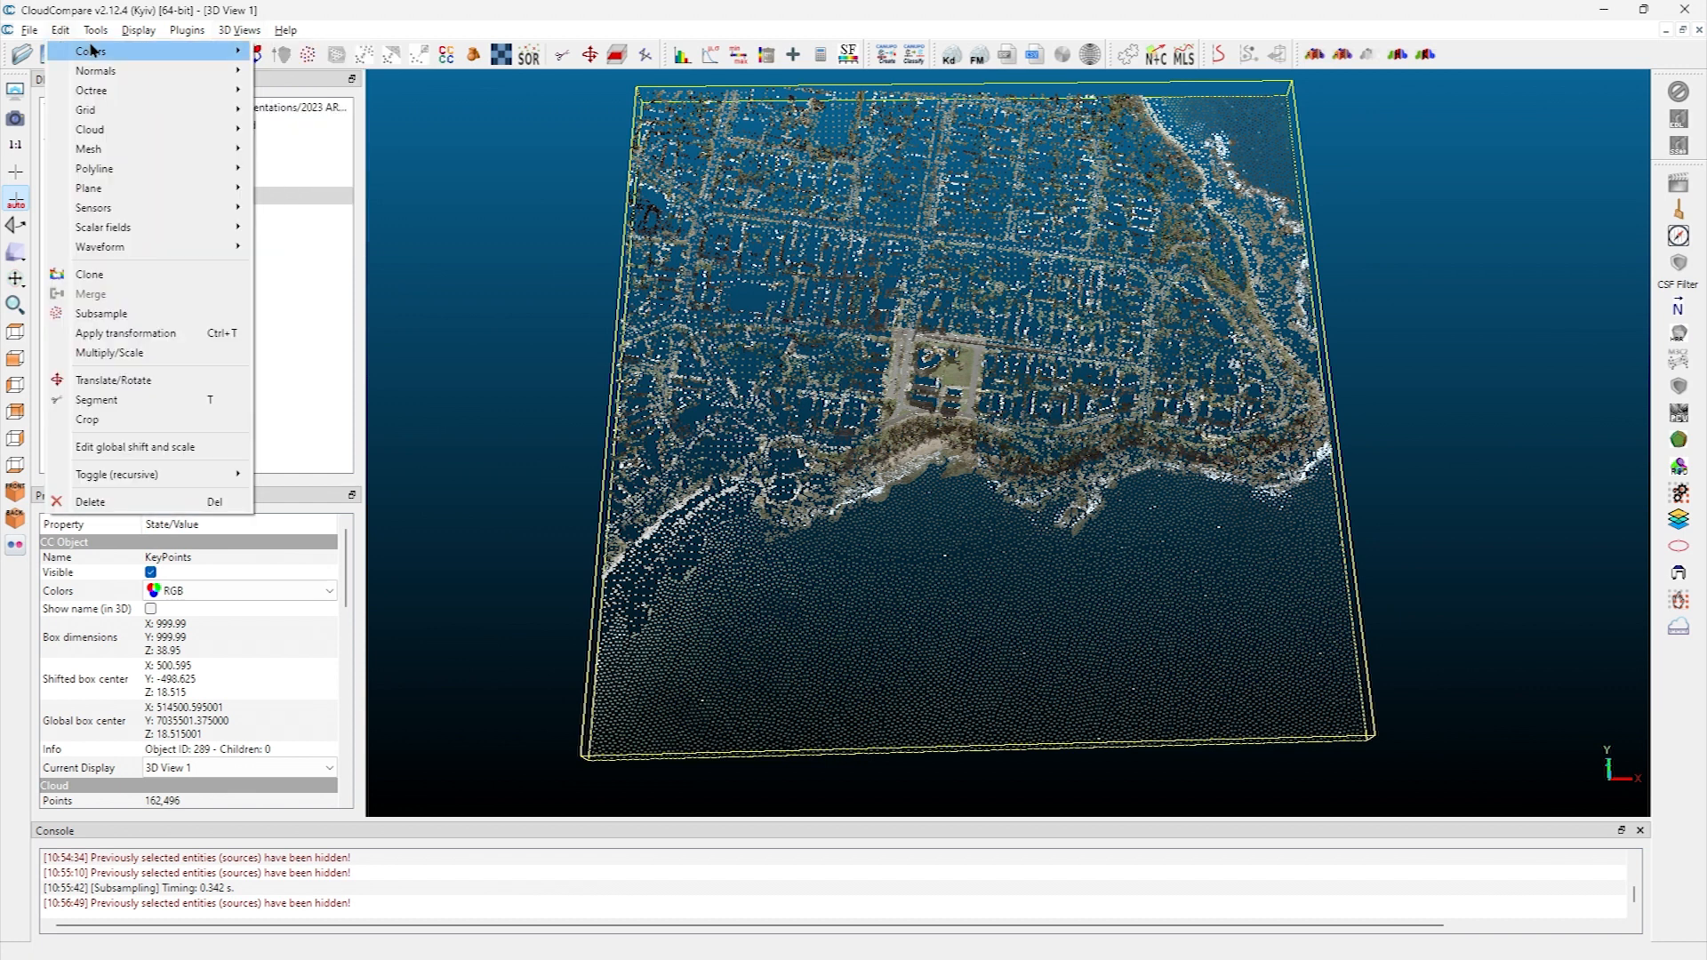
{"action": "mouse_move", "coordinate": [134, 51]}
{"action": "left_click", "coordinate": [306, 235]}
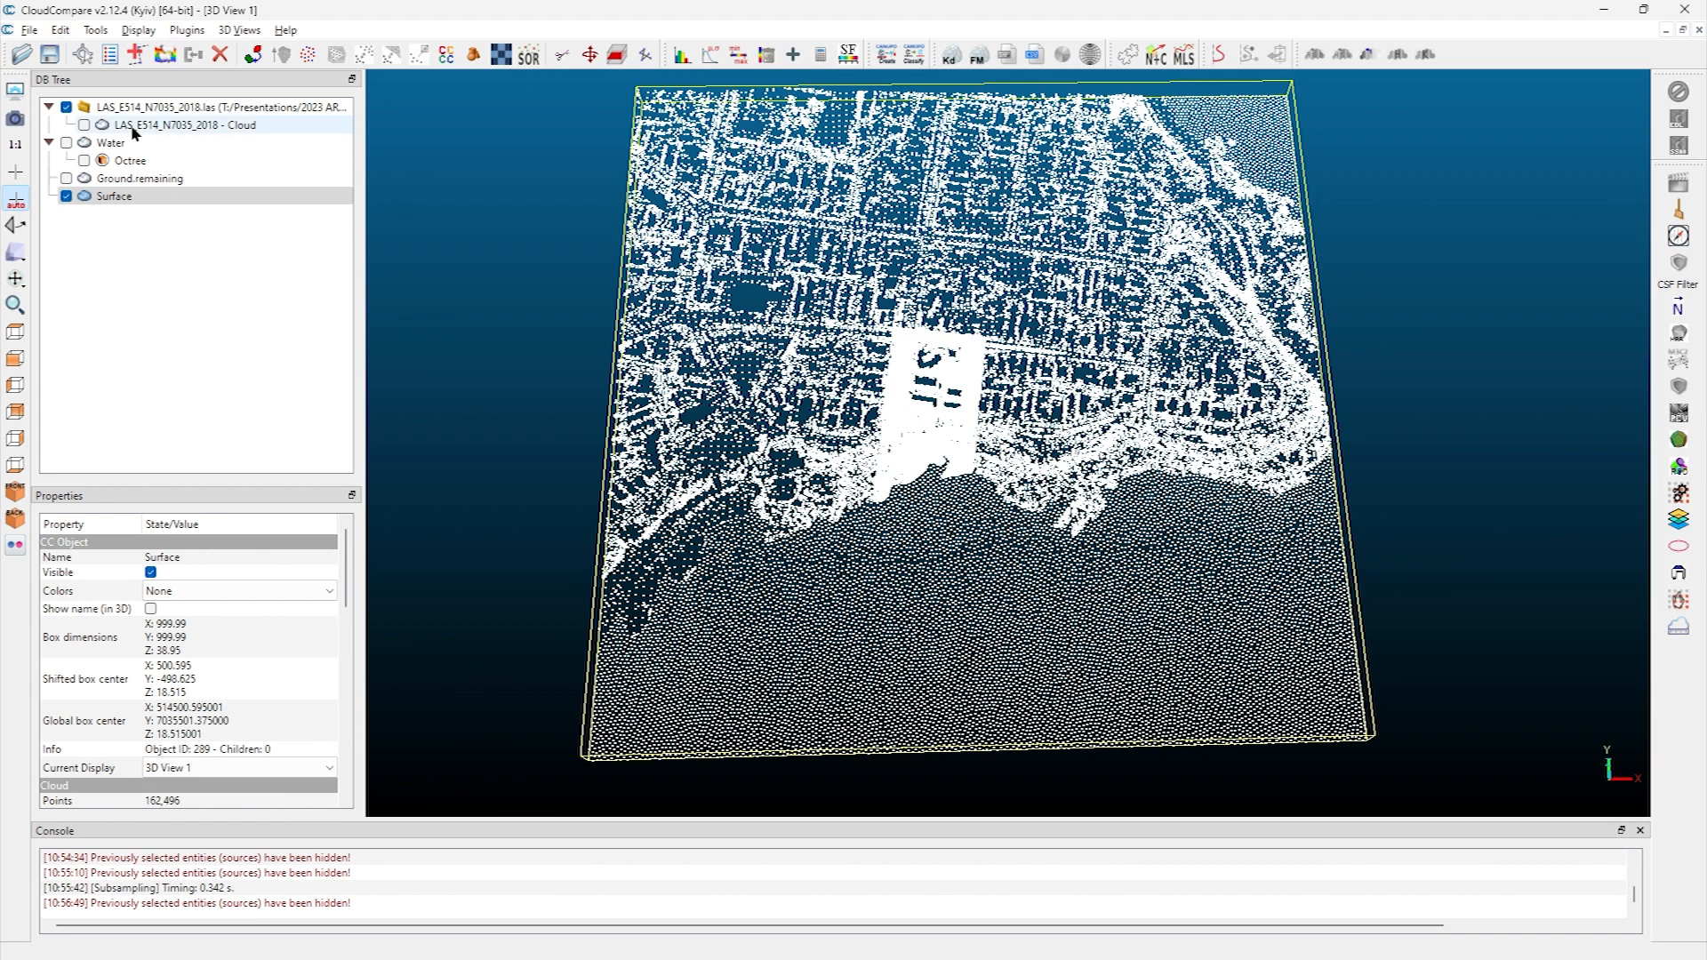
Display the Surface cloud by scalar field and examine its available scalar fields, keeping Classification active
{"action": "left_click", "coordinate": [279, 594]}
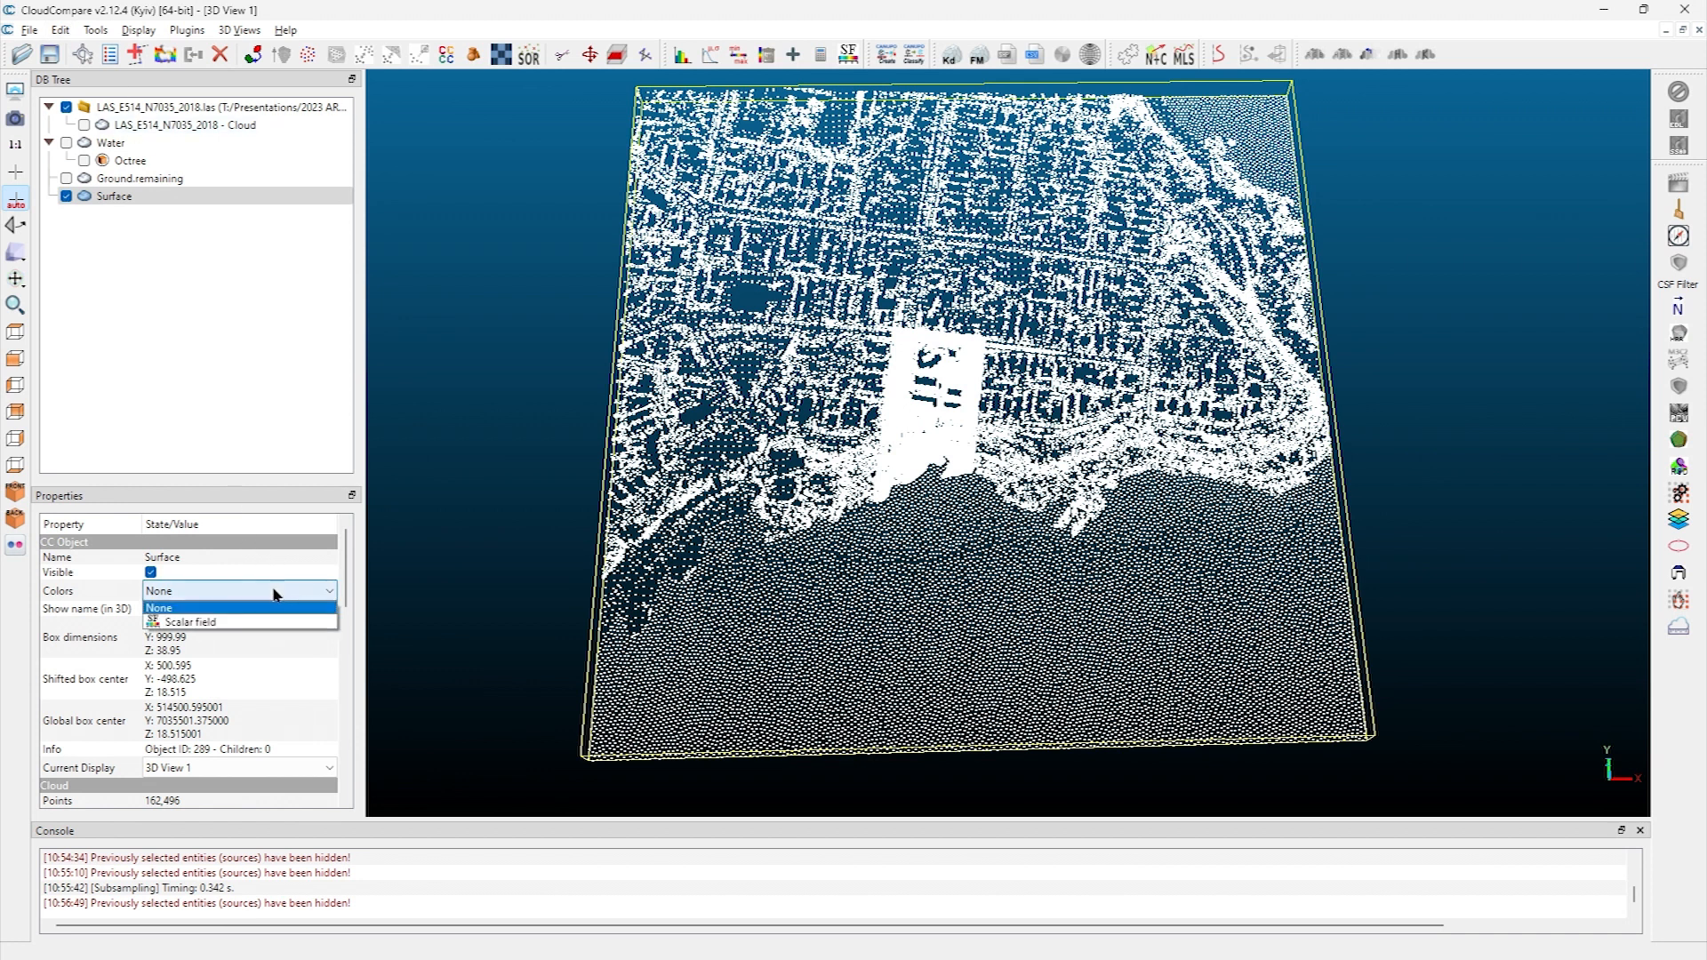
{"action": "left_click", "coordinate": [226, 619]}
{"action": "scroll", "coordinate": [248, 713], "scroll_direction": "down", "scroll_amount": 5}
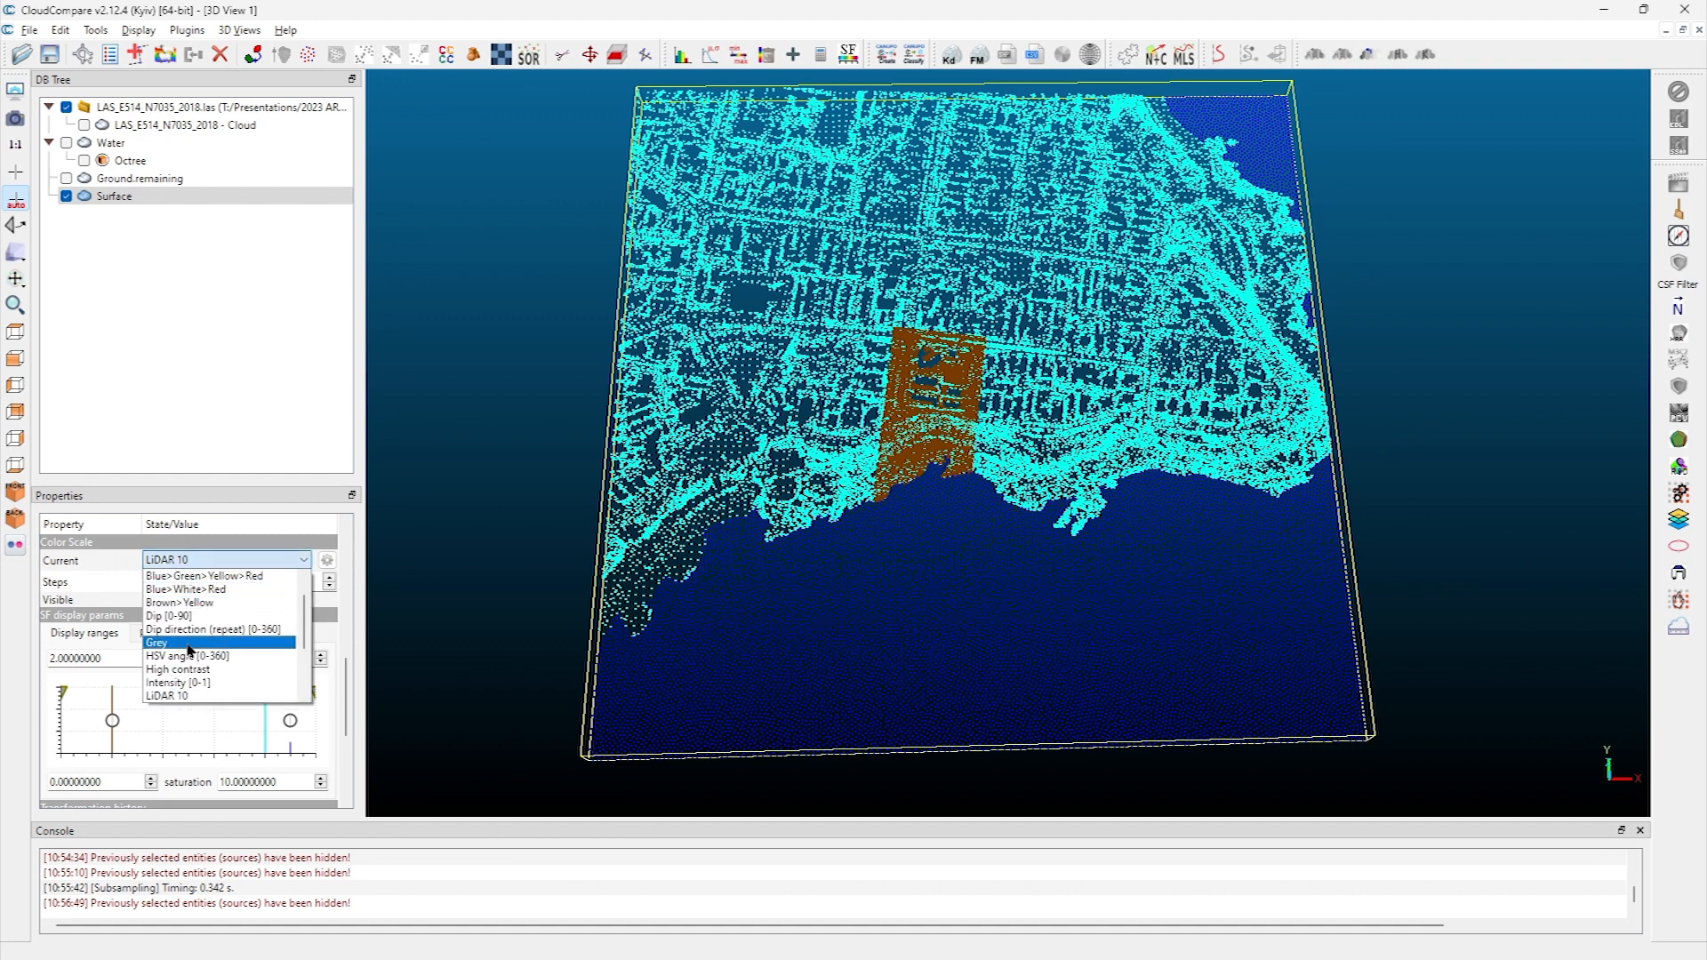
{"action": "left_click", "coordinate": [169, 559]}
{"action": "scroll", "coordinate": [229, 540], "scroll_direction": "up", "scroll_amount": 1}
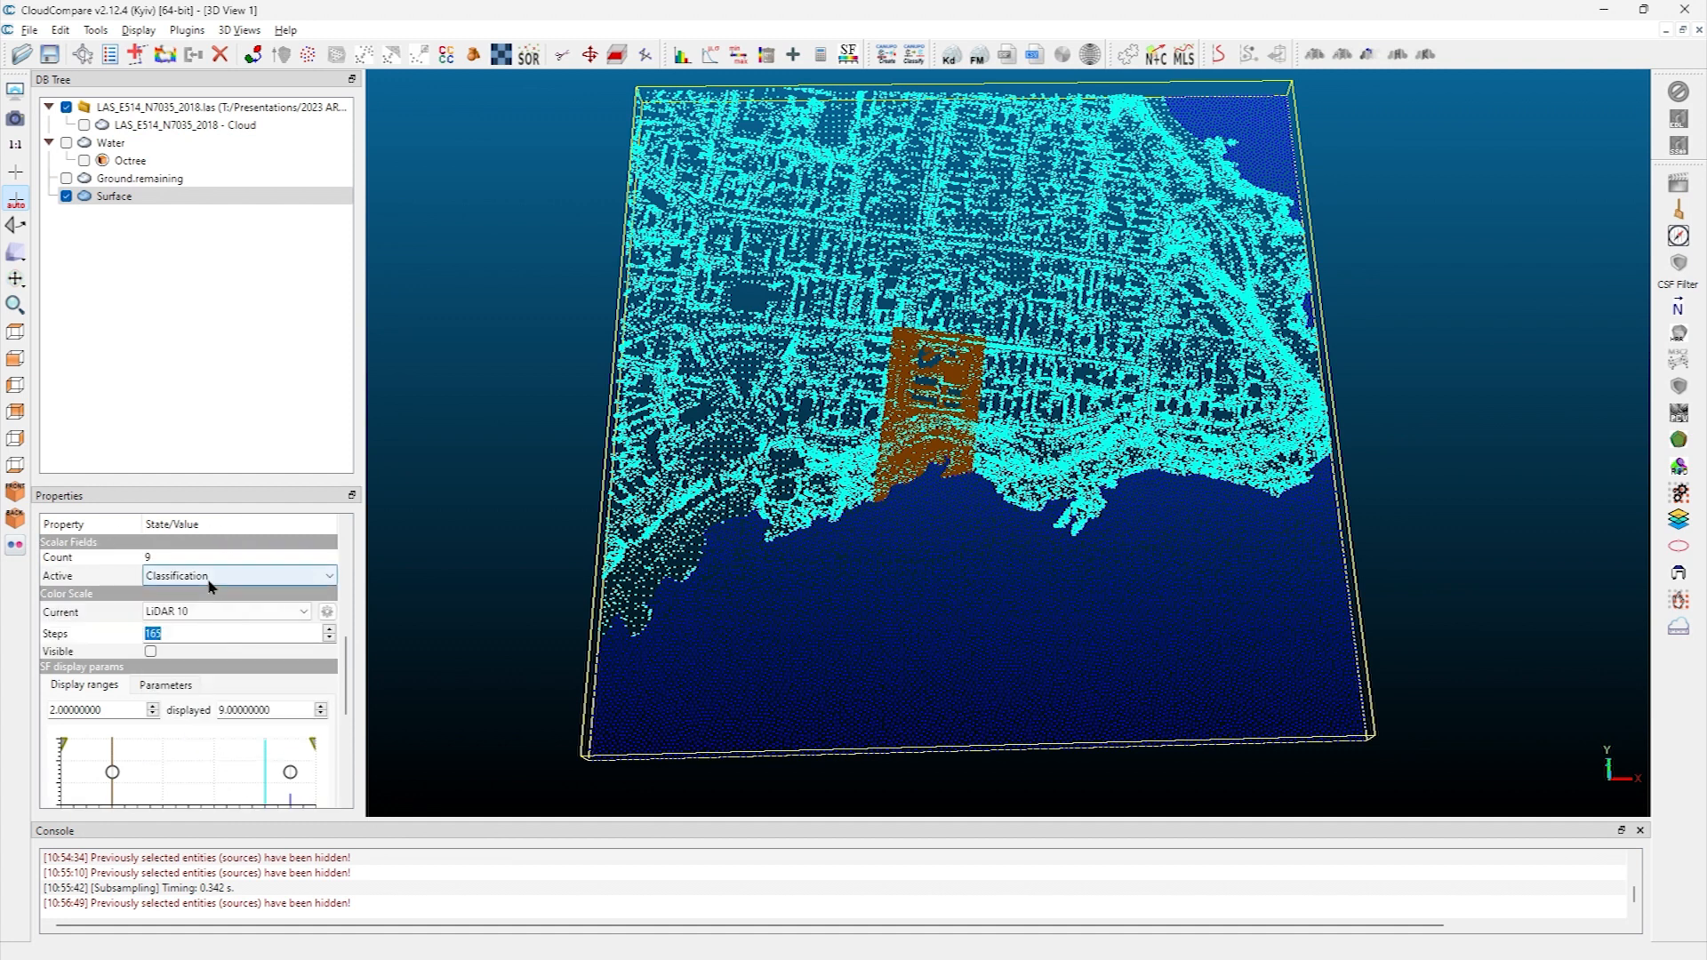
{"action": "left_click", "coordinate": [213, 576]}
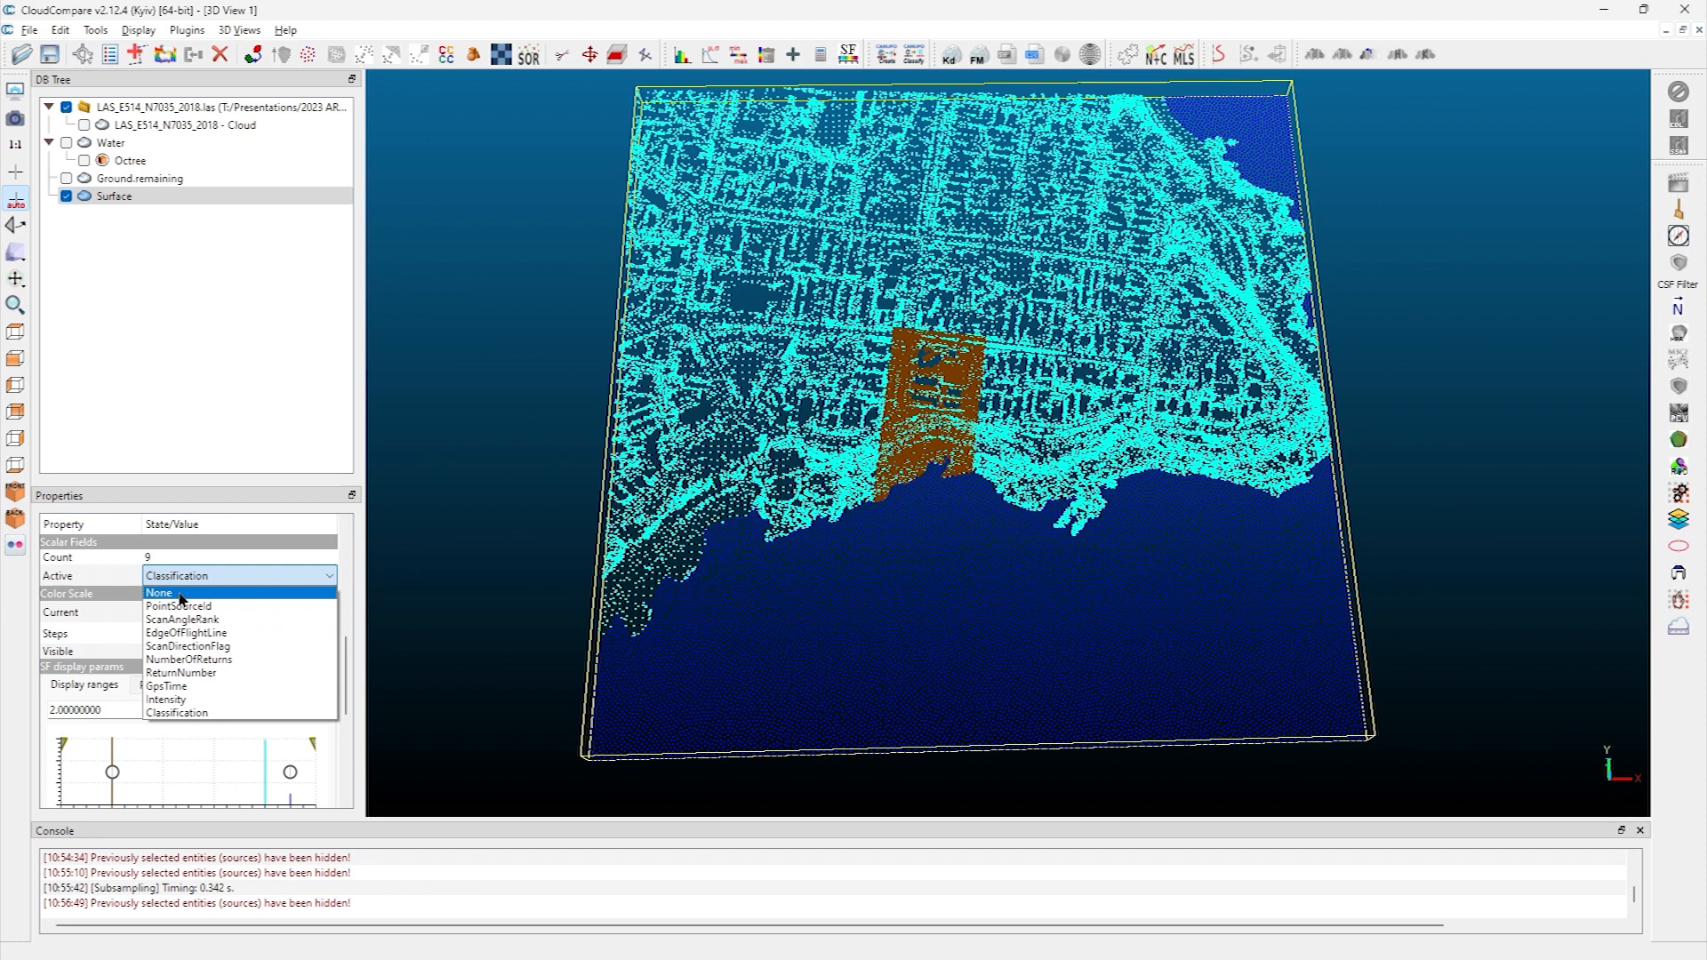
{"action": "left_click", "coordinate": [192, 713]}
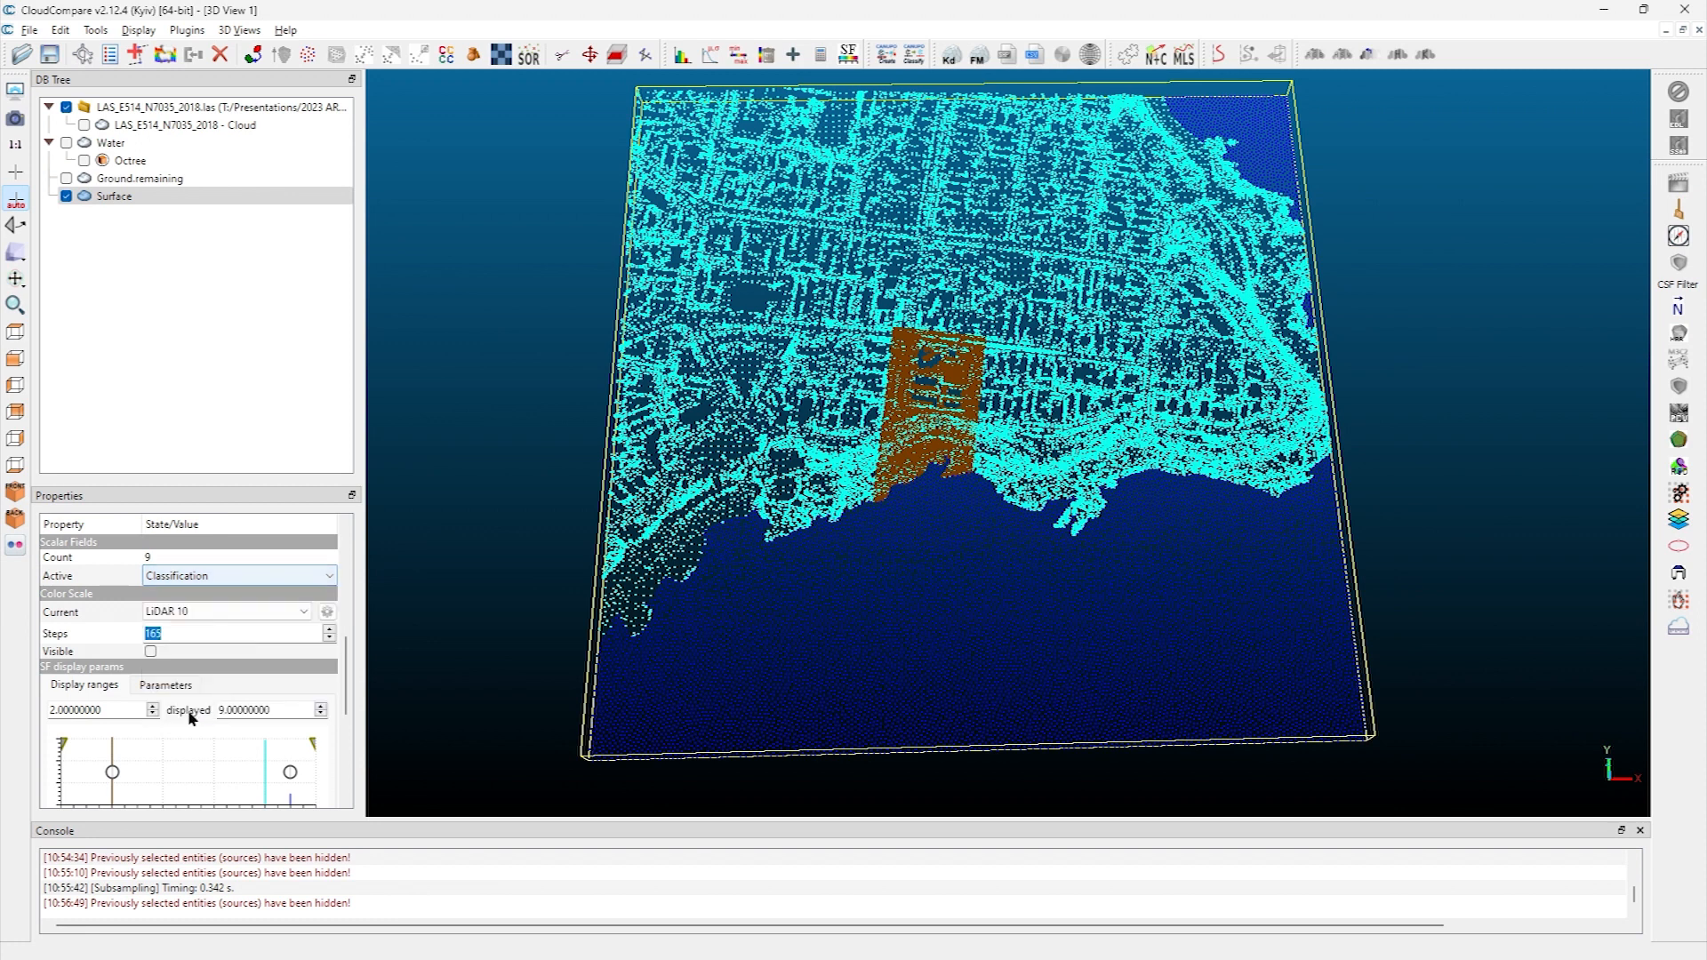
Delete all scalar fields from the Surface cloud and inspect the bare points up close
{"action": "left_click", "coordinate": [60, 30]}
{"action": "mouse_move", "coordinate": [83, 238]}
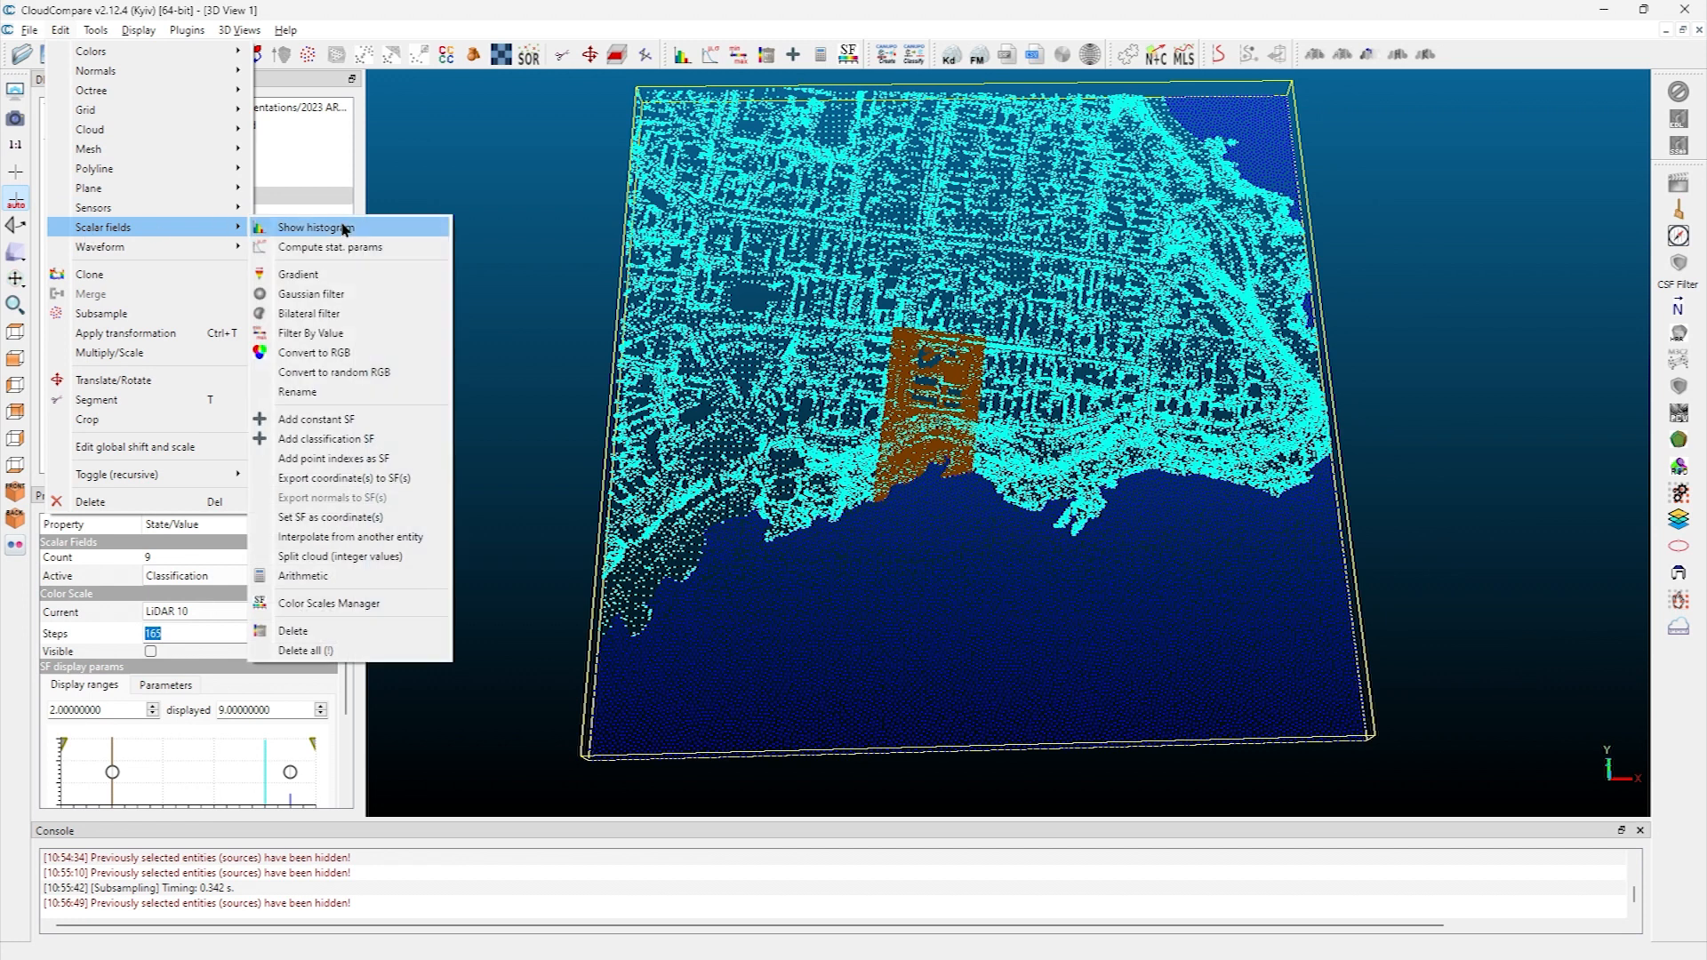
{"action": "left_click", "coordinate": [347, 662]}
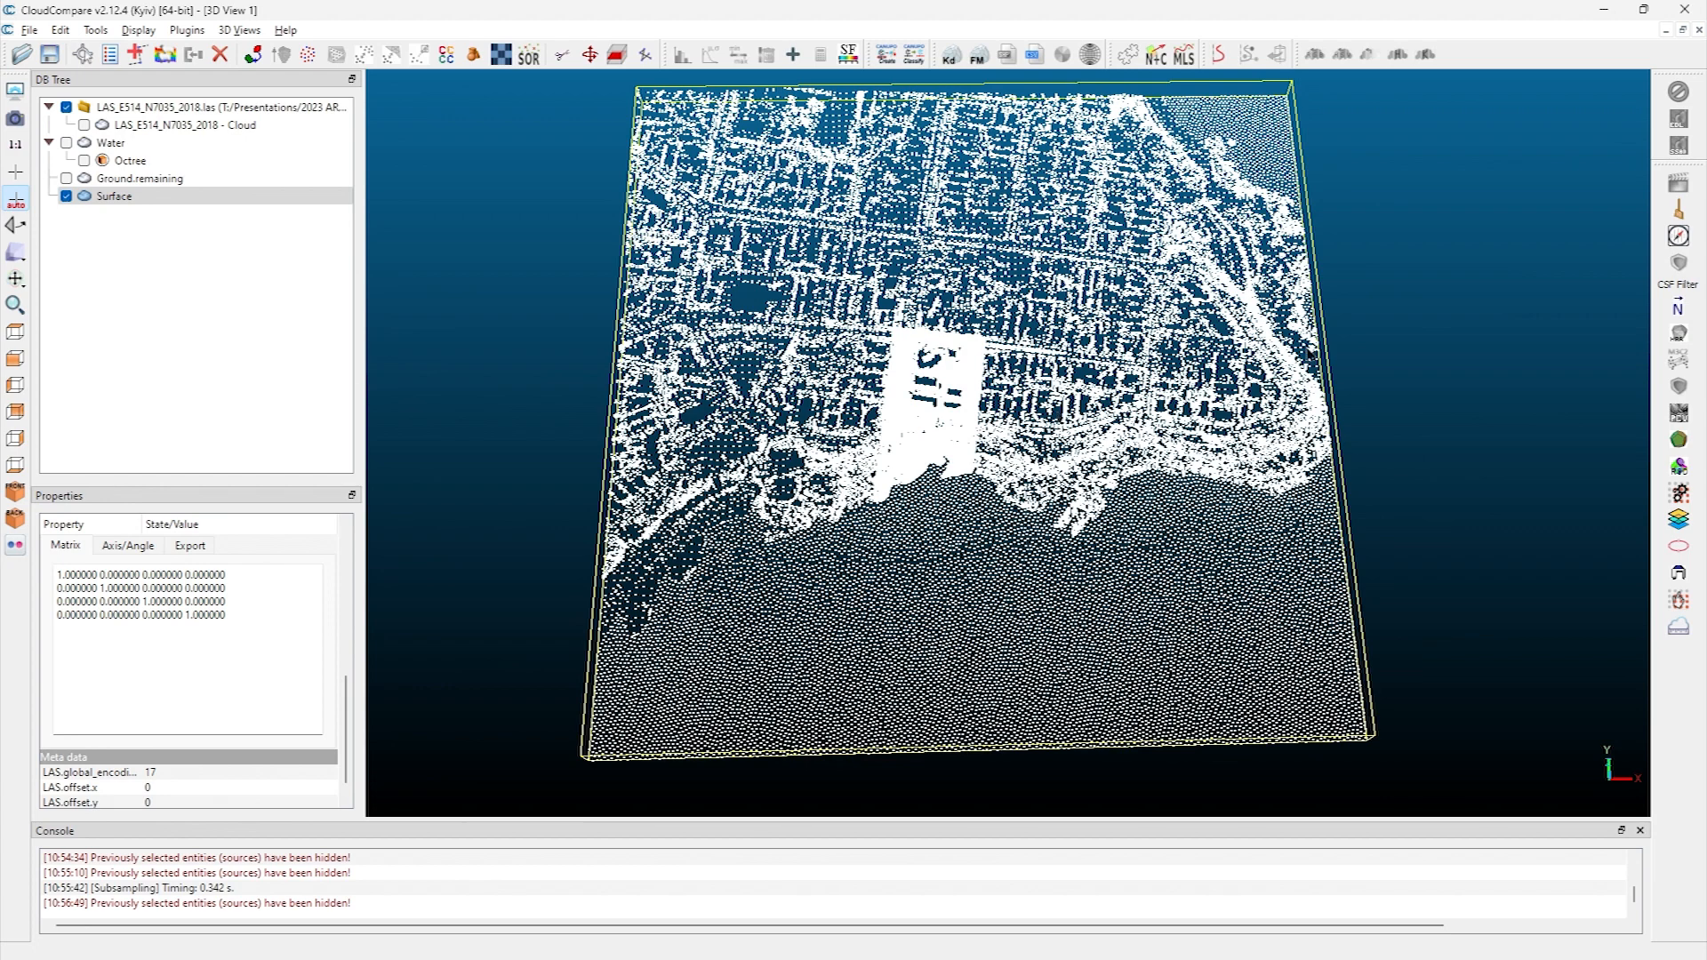
{"action": "scroll", "coordinate": [1082, 405], "scroll_direction": "up", "scroll_amount": 4}
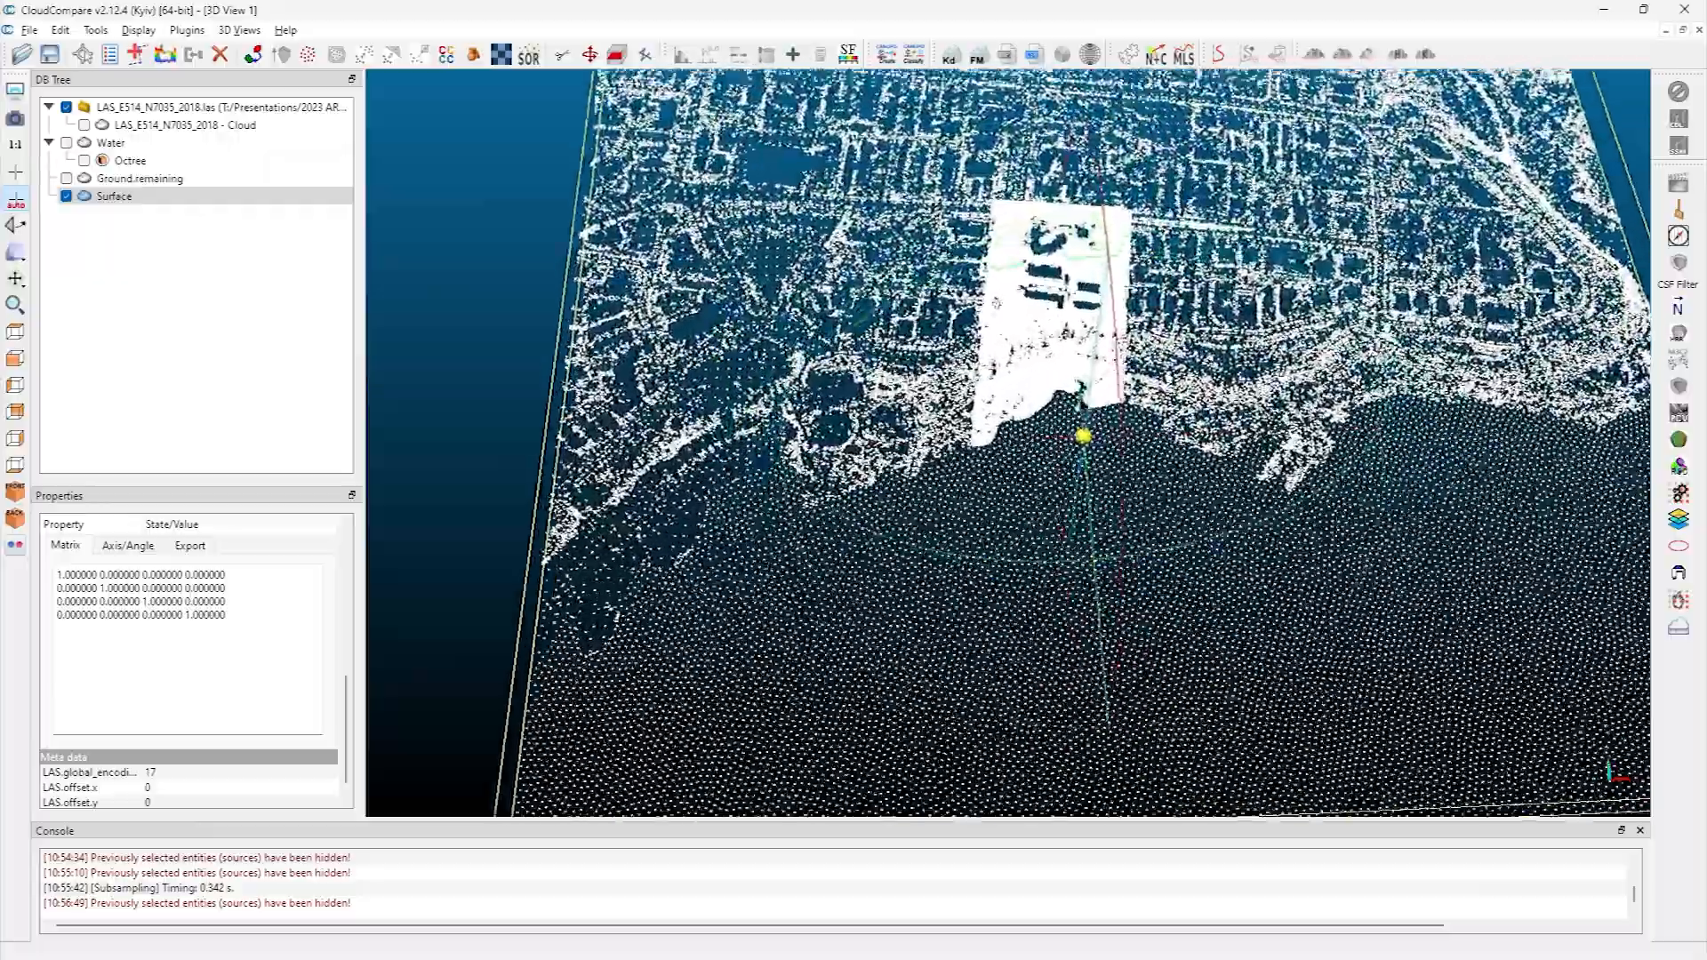
{"action": "scroll", "coordinate": [1082, 405], "scroll_direction": "down", "scroll_amount": 5}
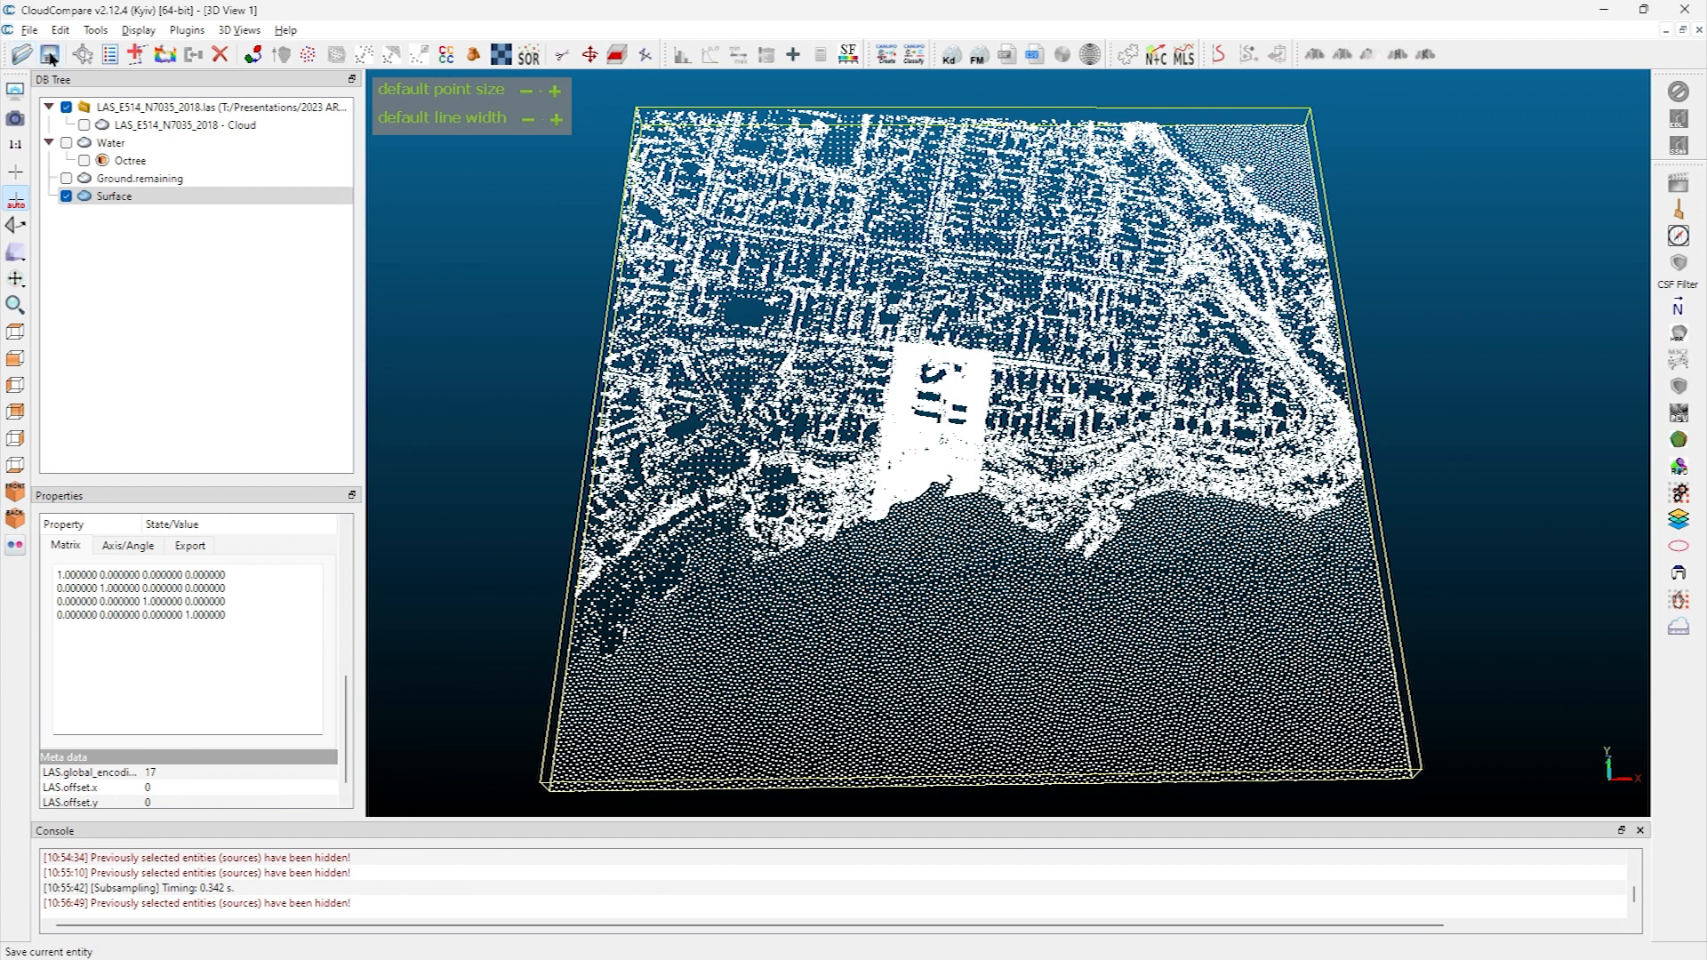
Save the Surface cloud as ASCII file Surface.txt in the LiDAR folder of 2023 ARCHINTENSIVE presentation, keeping the default export options
{"action": "left_click", "coordinate": [50, 56]}
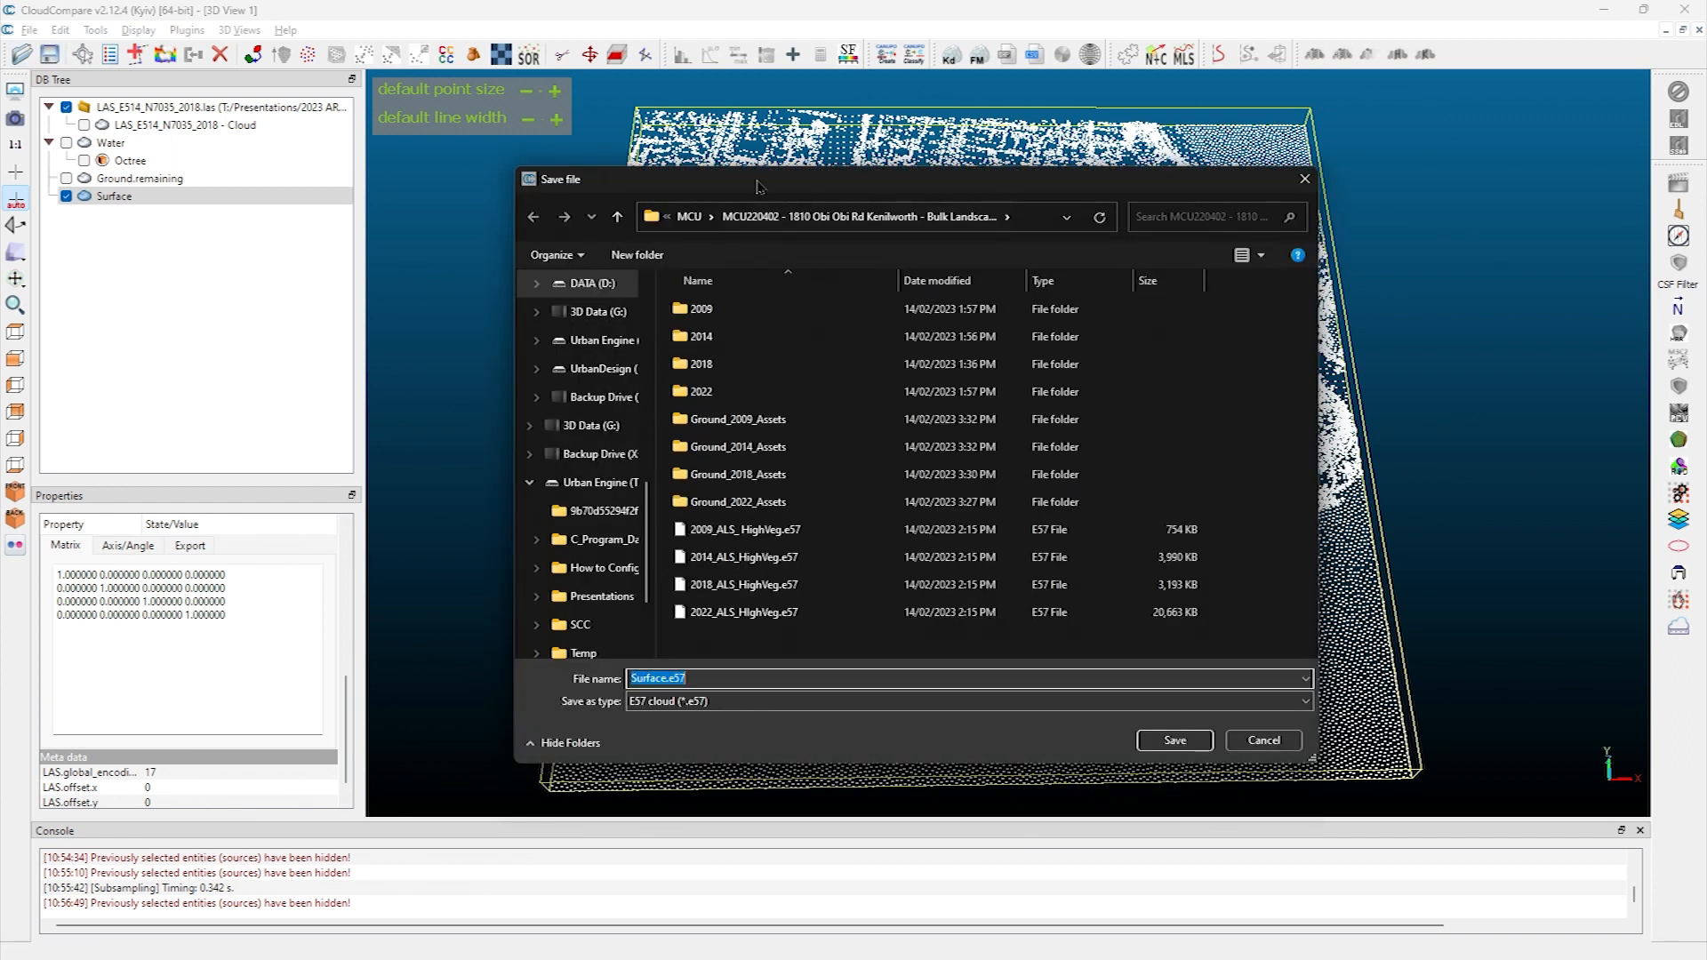
{"action": "left_click", "coordinate": [597, 596]}
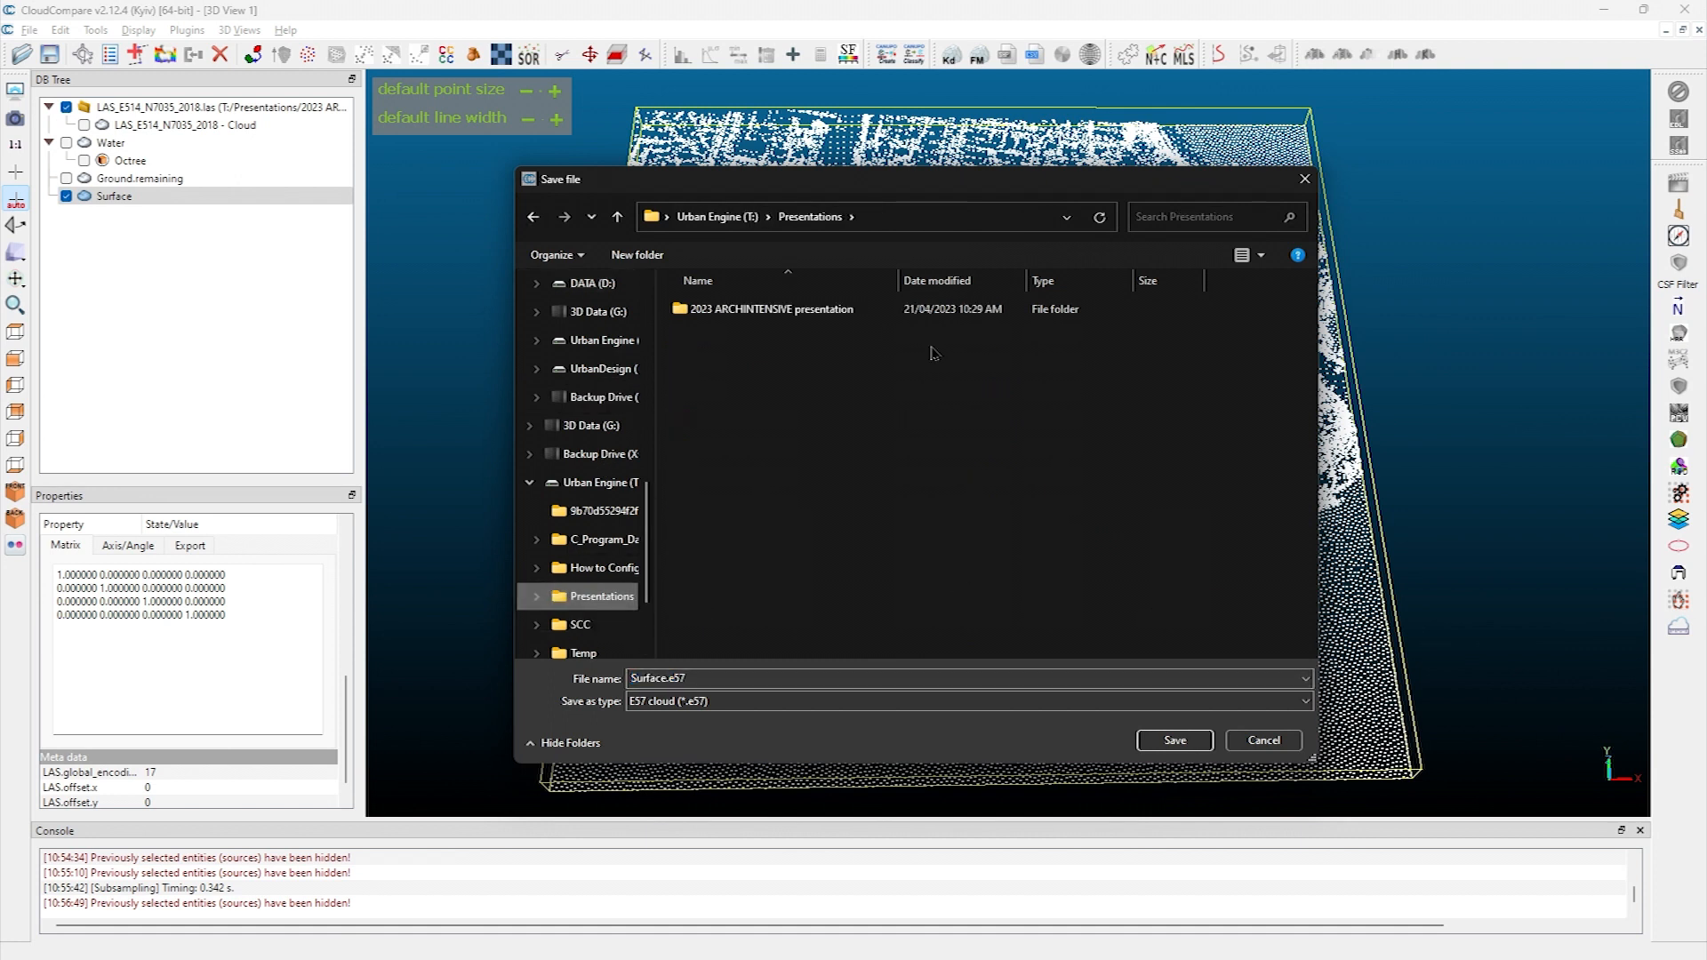
{"action": "double_click", "coordinate": [727, 311]}
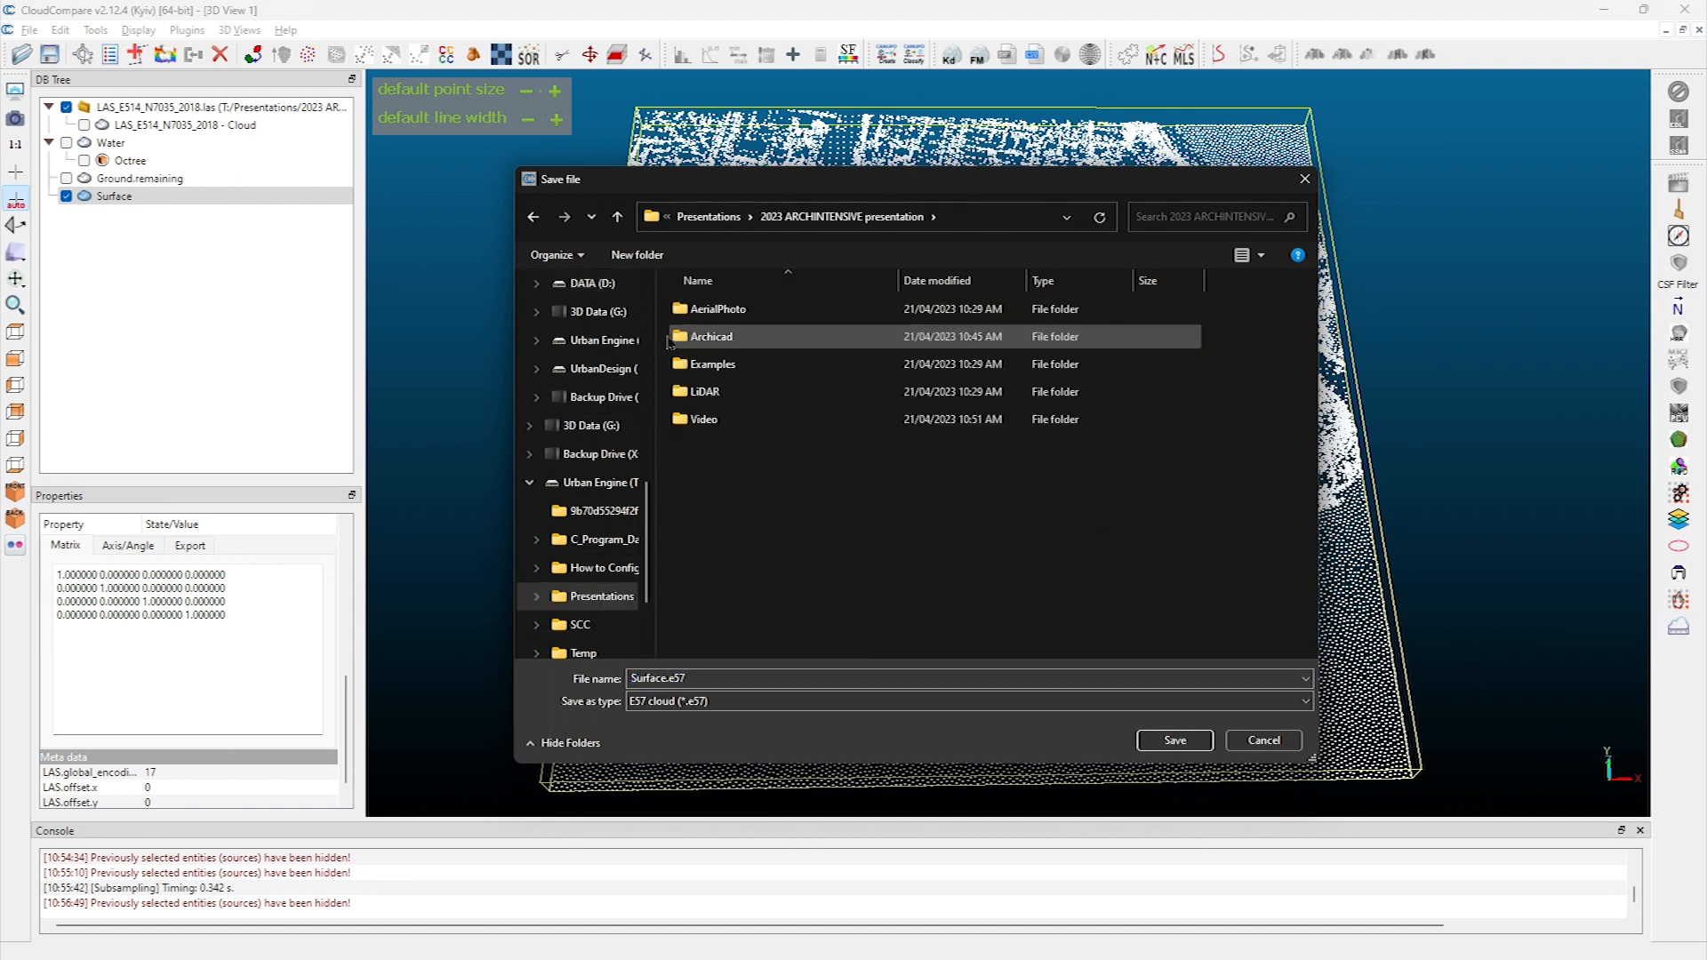
{"action": "double_click", "coordinate": [708, 400]}
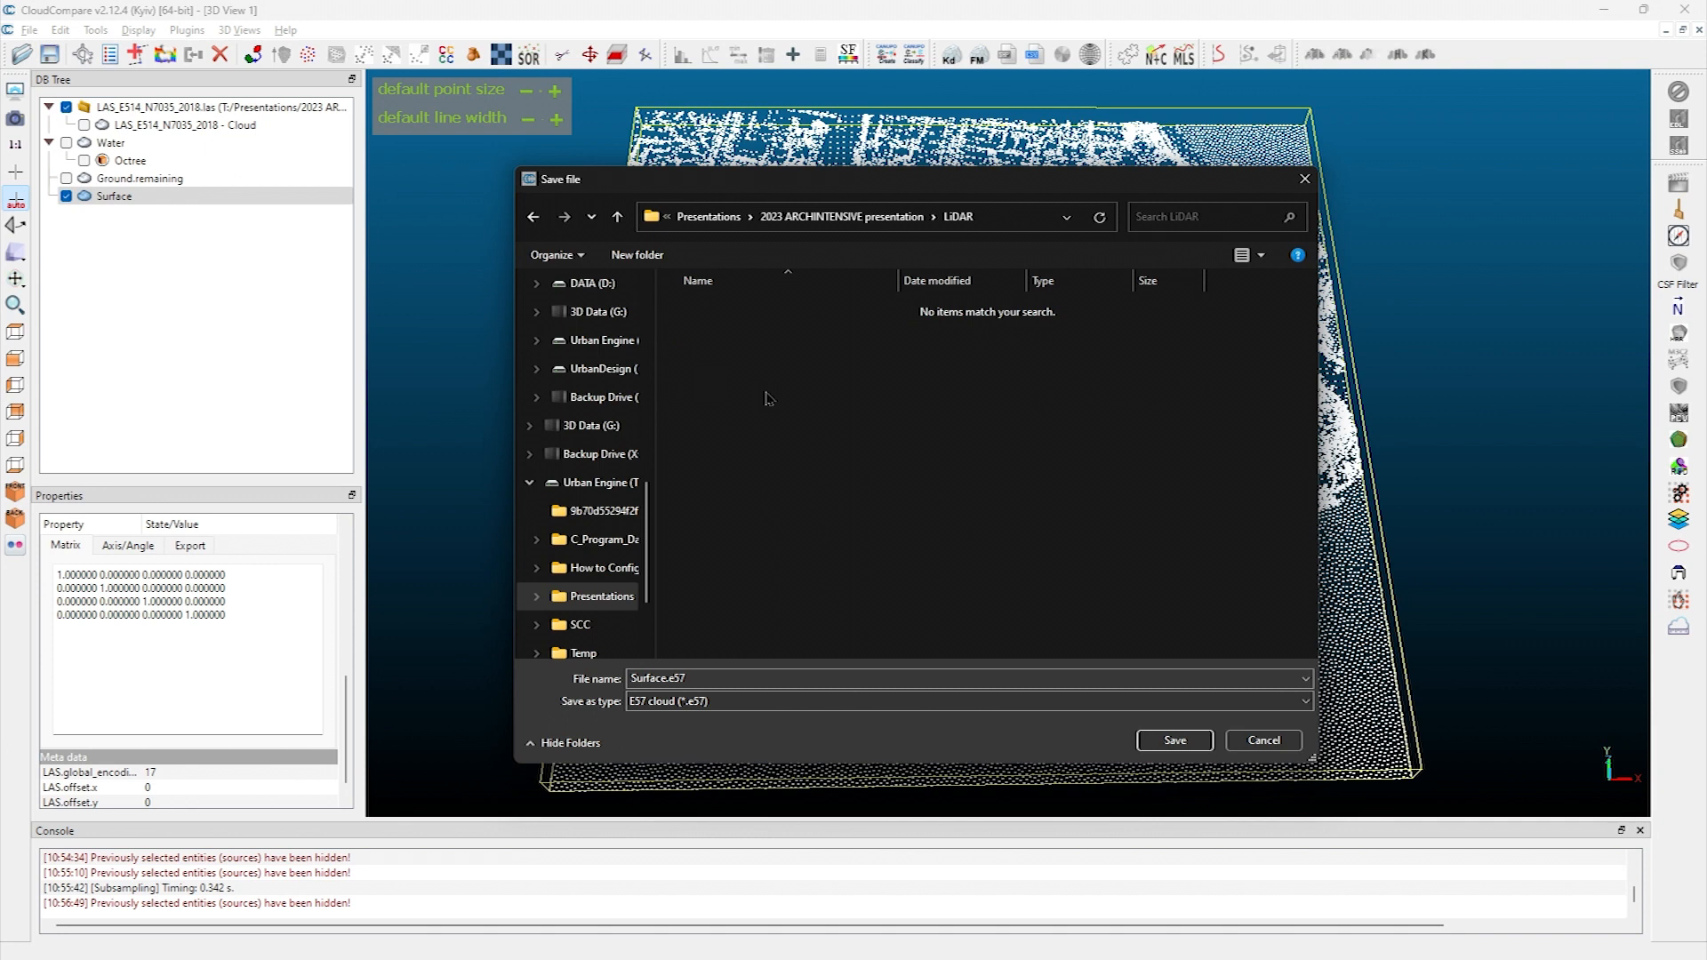
{"action": "left_click", "coordinate": [724, 702]}
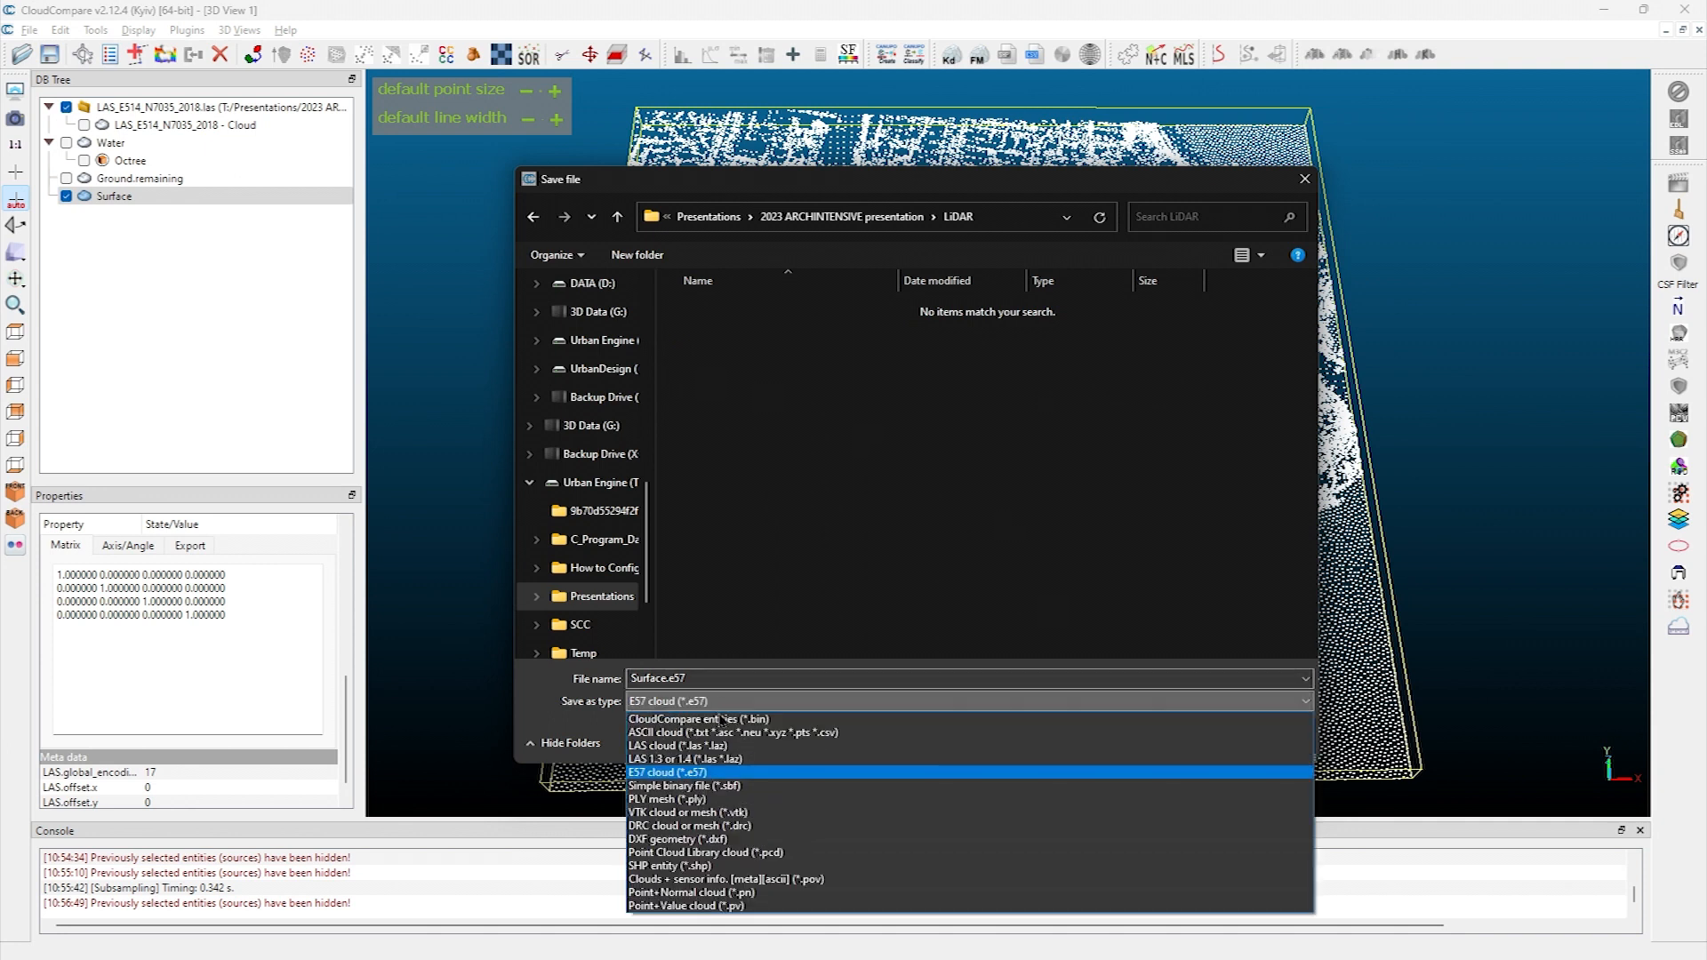
{"action": "left_click", "coordinate": [731, 733]}
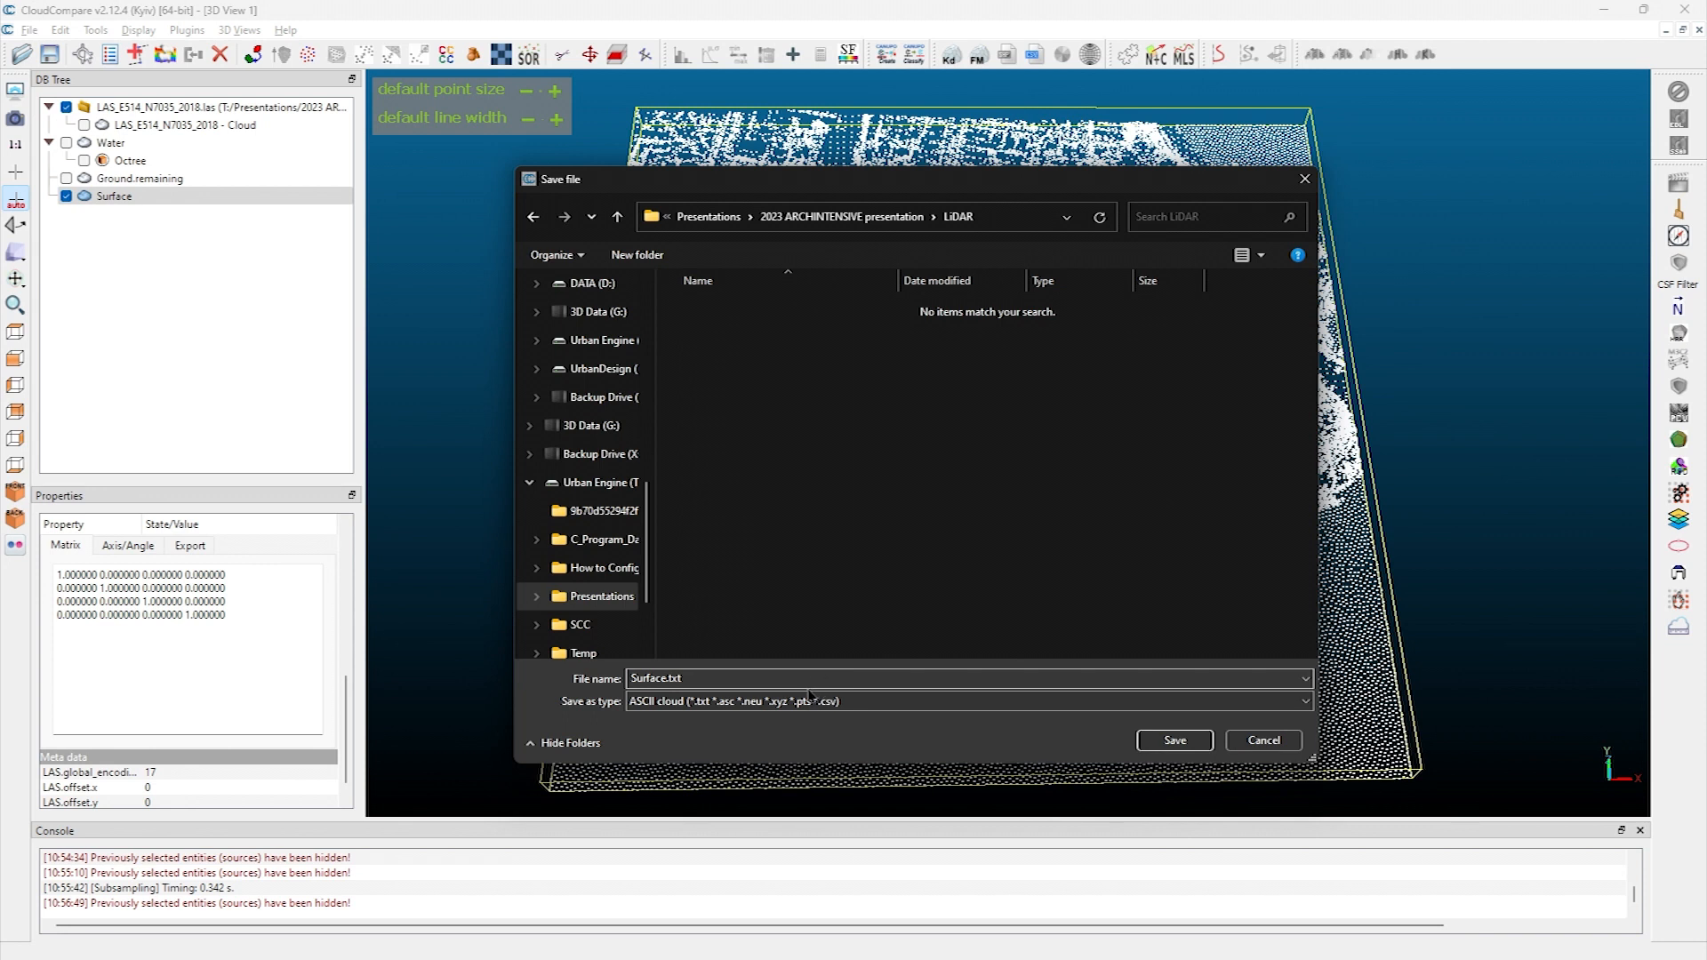
{"action": "left_click", "coordinate": [1147, 745]}
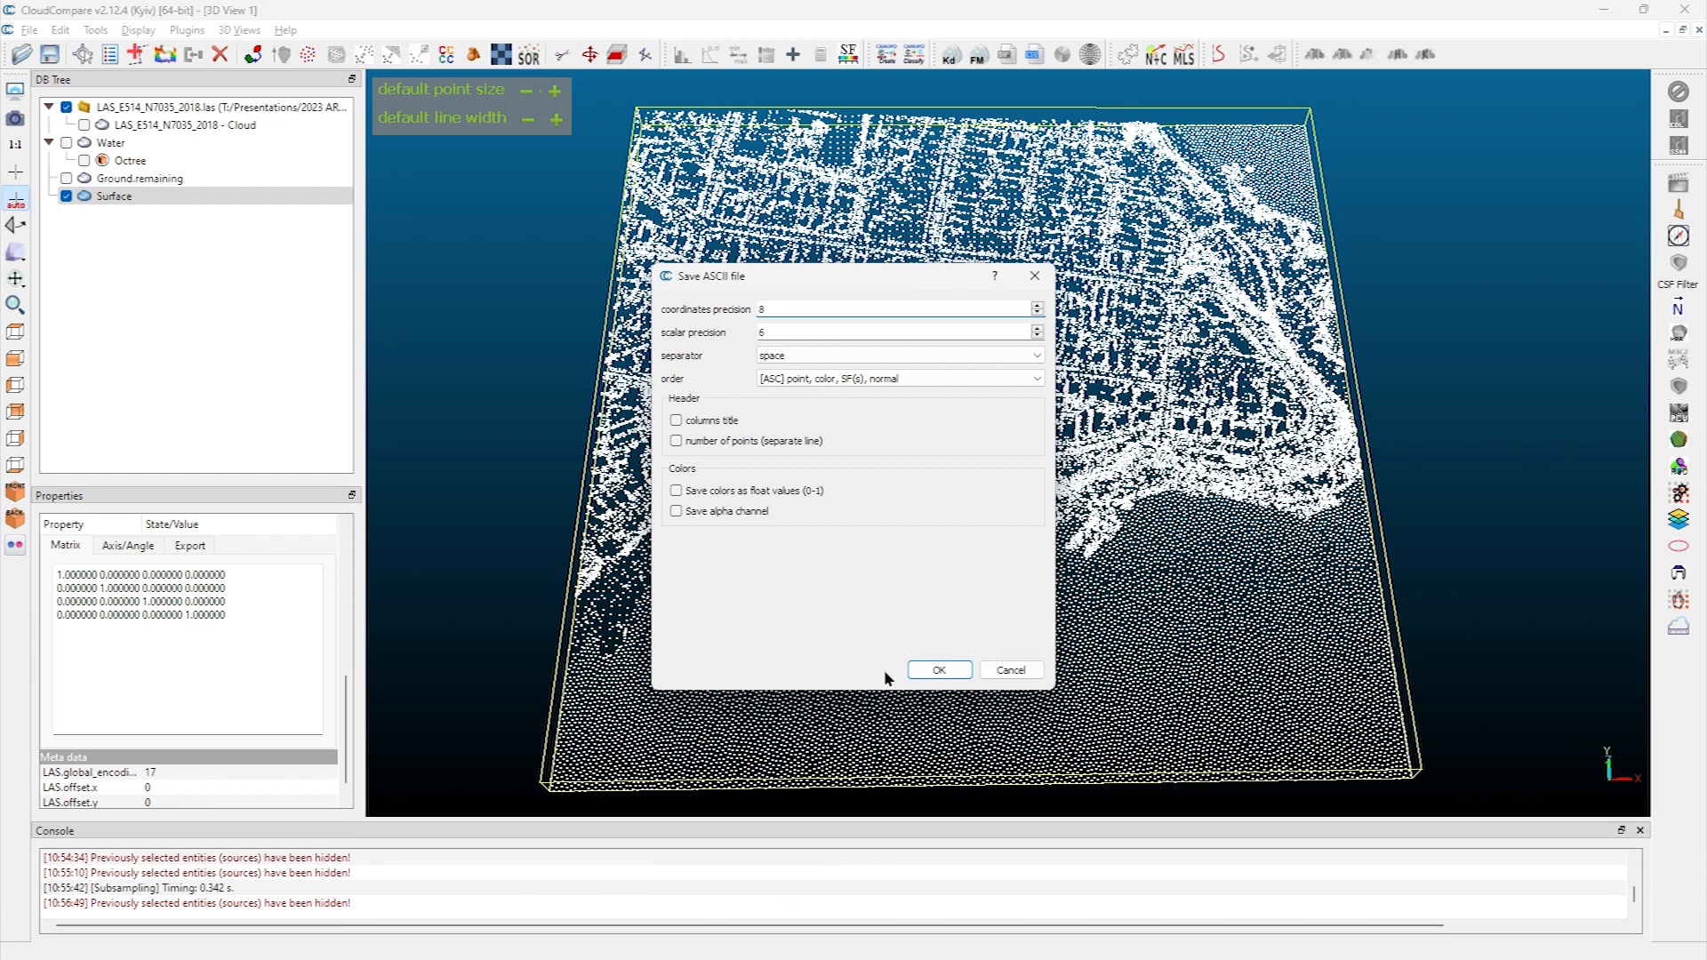
{"action": "left_click", "coordinate": [934, 669]}
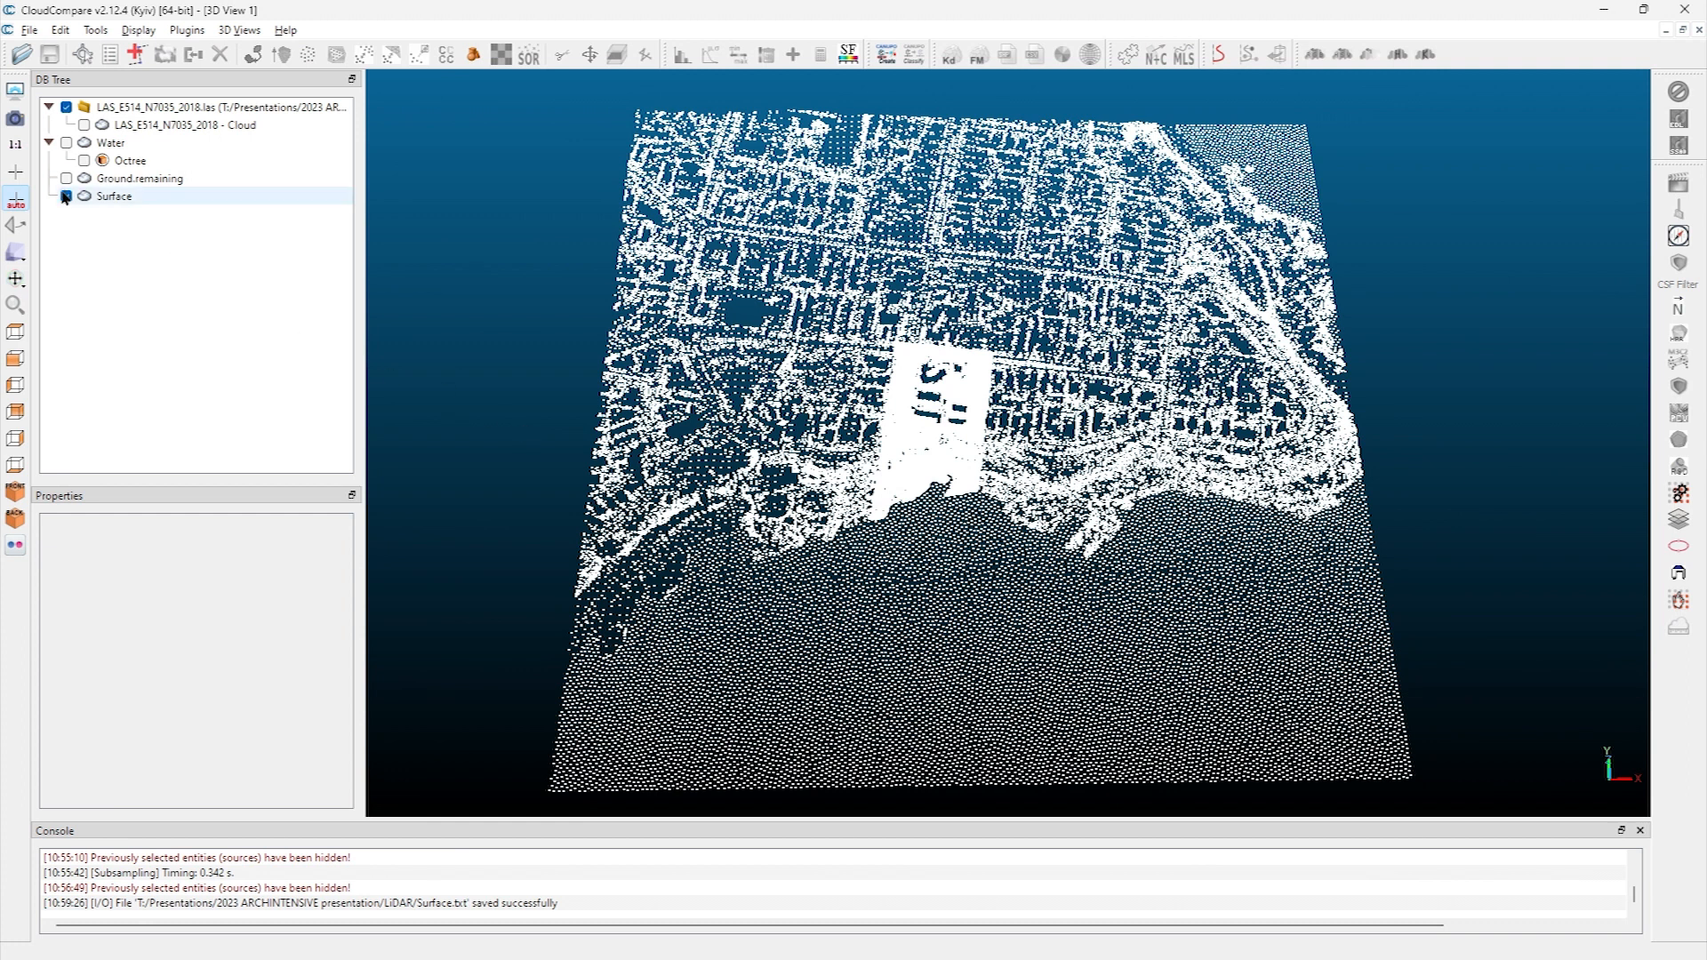
Hide the Surface cloud and show the original LAS_E514_N7035_2018 cloud in RGB colors
{"action": "left_click", "coordinate": [66, 197]}
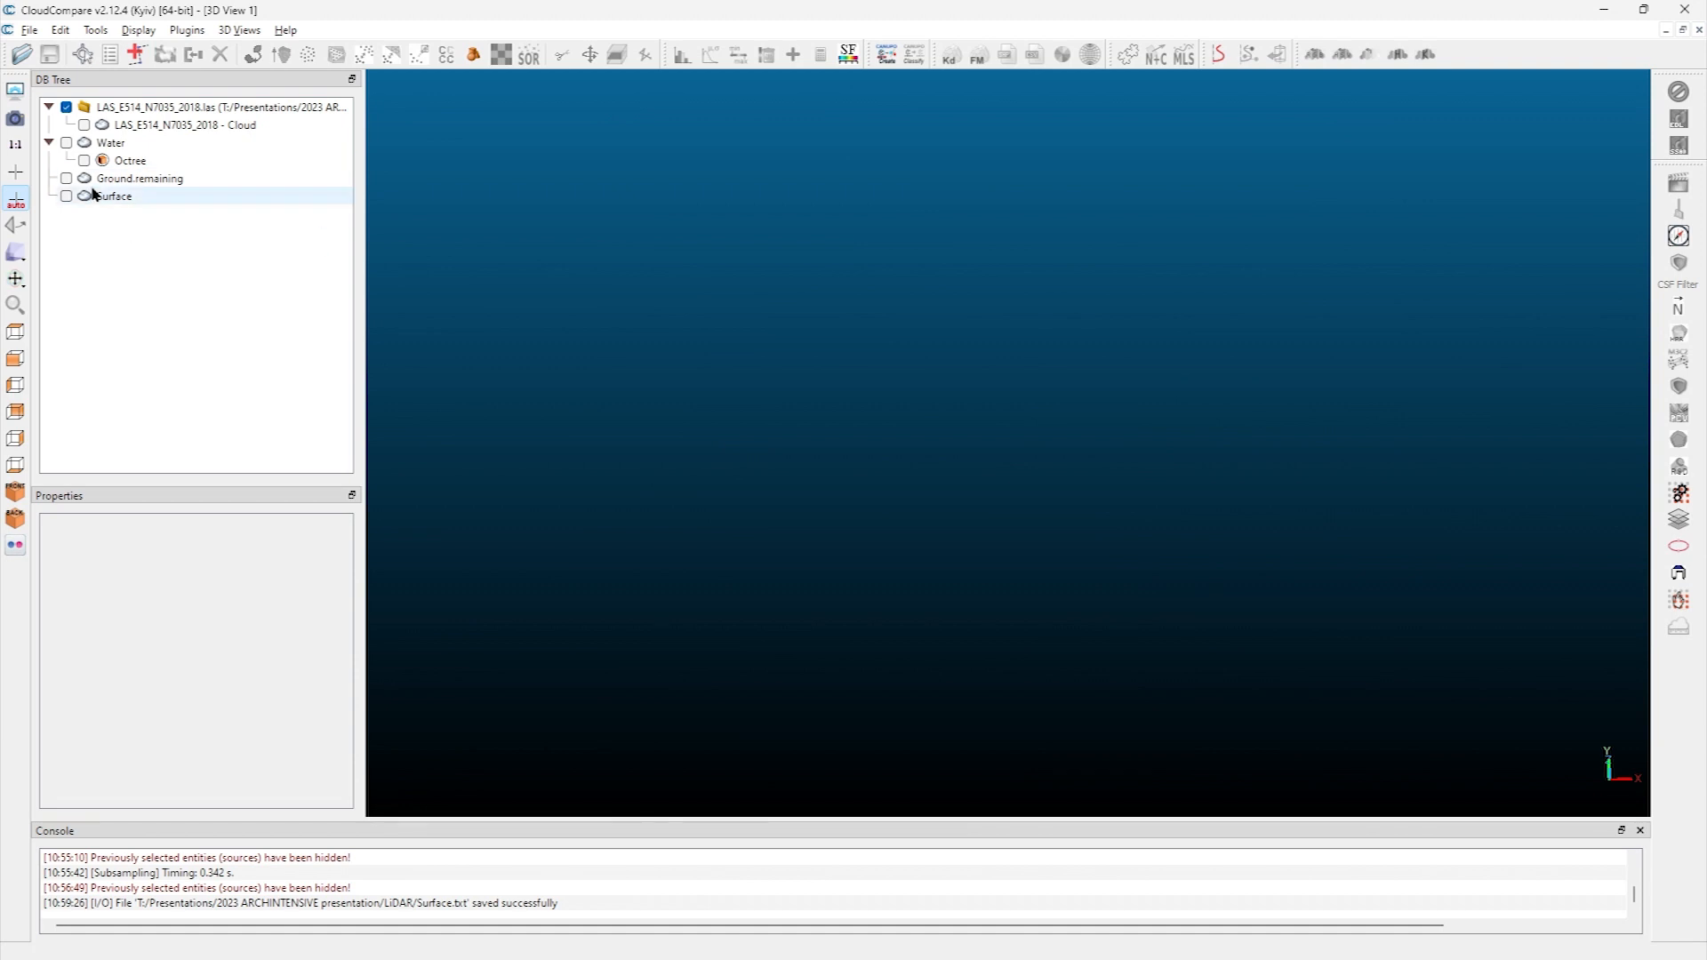
{"action": "left_click", "coordinate": [84, 126]}
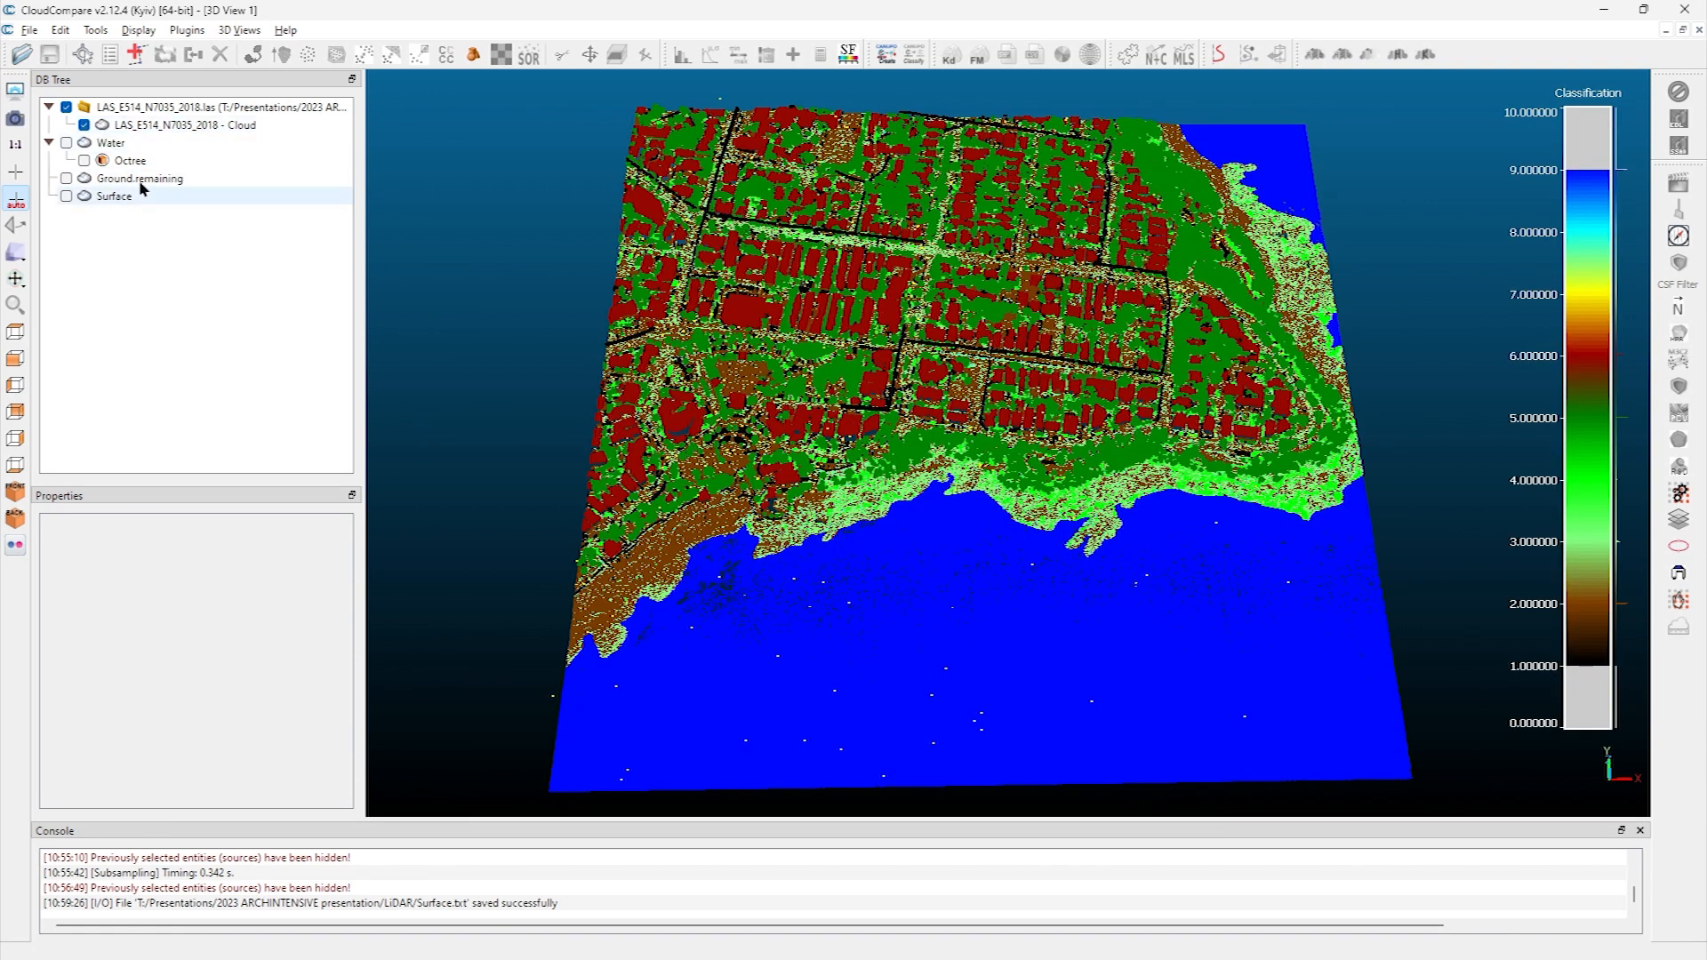
{"action": "left_click", "coordinate": [155, 127]}
{"action": "left_click", "coordinate": [166, 590]}
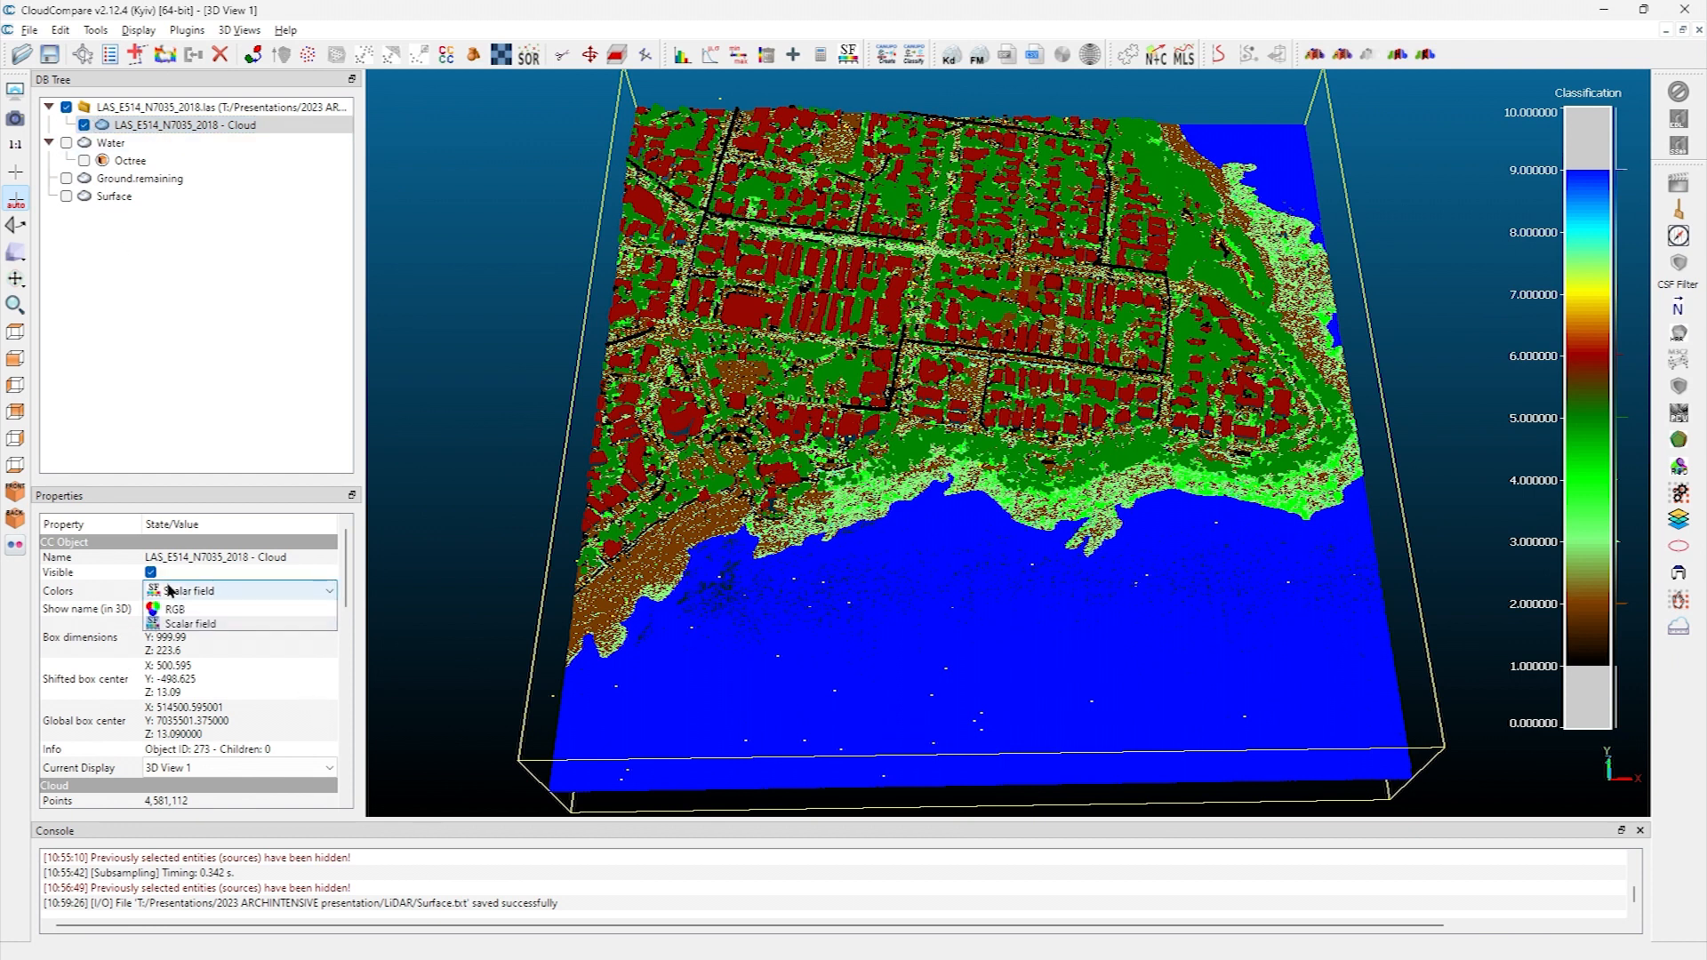
{"action": "left_click", "coordinate": [173, 621]}
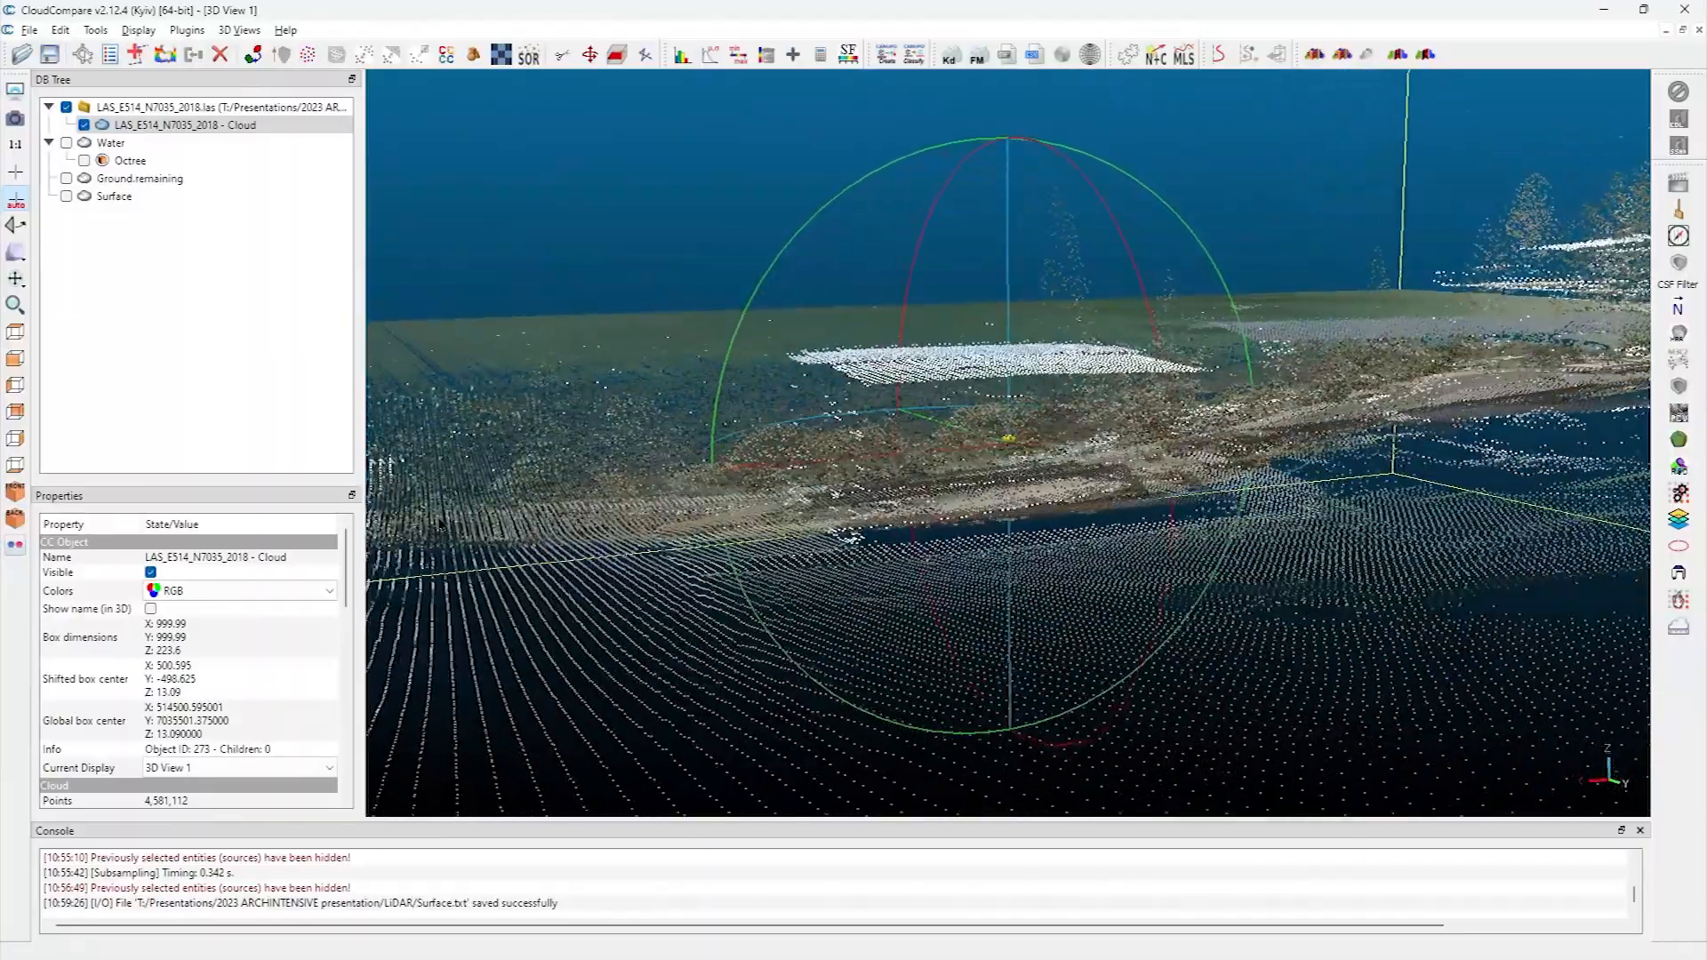
Increase the default point size by one and color the original cloud by its scalar field
{"action": "left_click", "coordinate": [557, 91]}
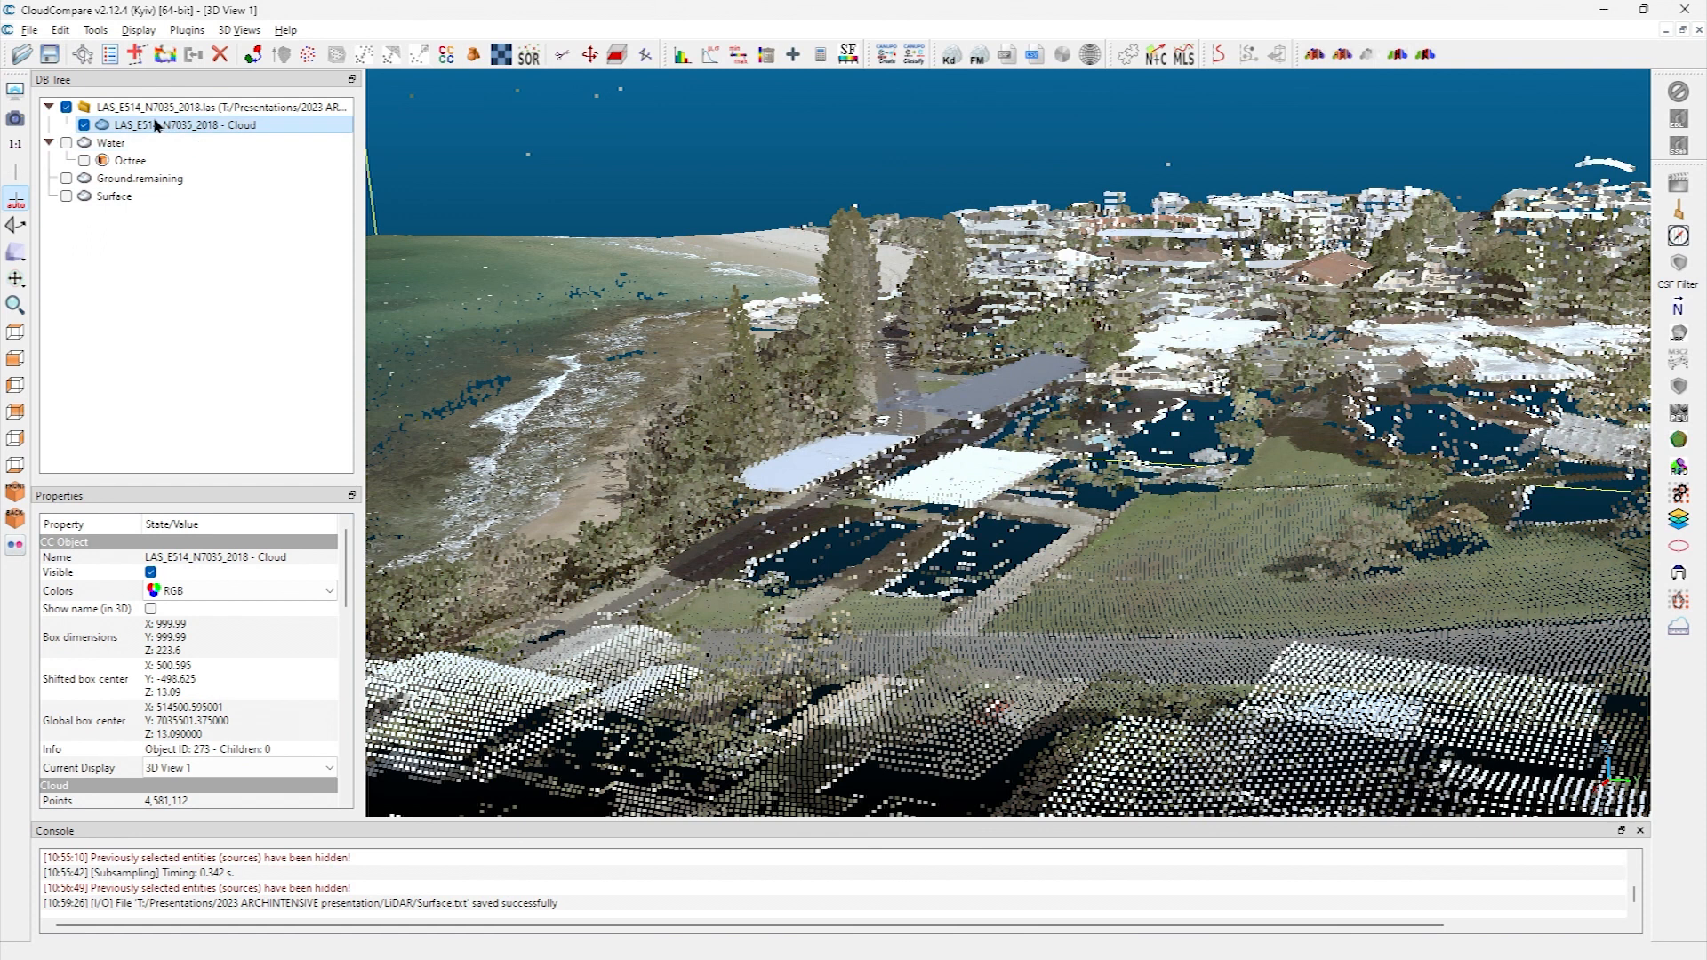
{"action": "left_click", "coordinate": [188, 593]}
{"action": "left_click", "coordinate": [204, 641]}
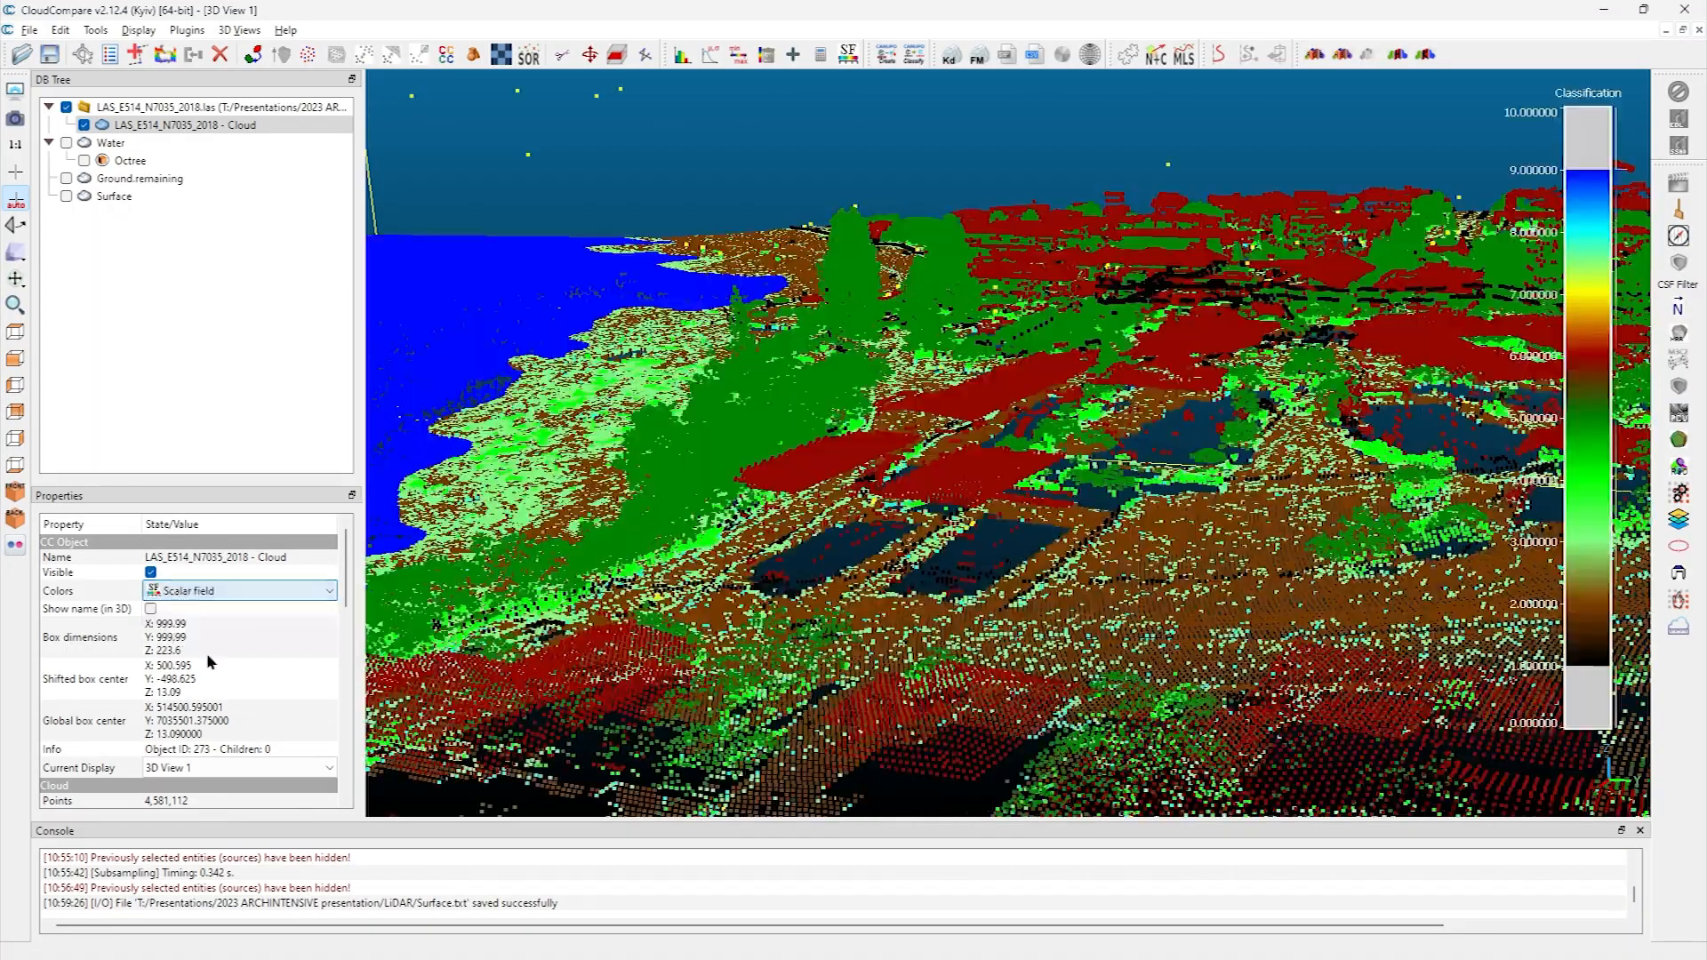
Filter the original cloud by Classification value from 5 to 5 and export the matching points as a separate cloud
{"action": "left_click_drag", "start_coordinate": [676, 534], "coordinate": [724, 534]}
{"action": "scroll", "coordinate": [747, 534], "scroll_direction": "up", "scroll_amount": 3}
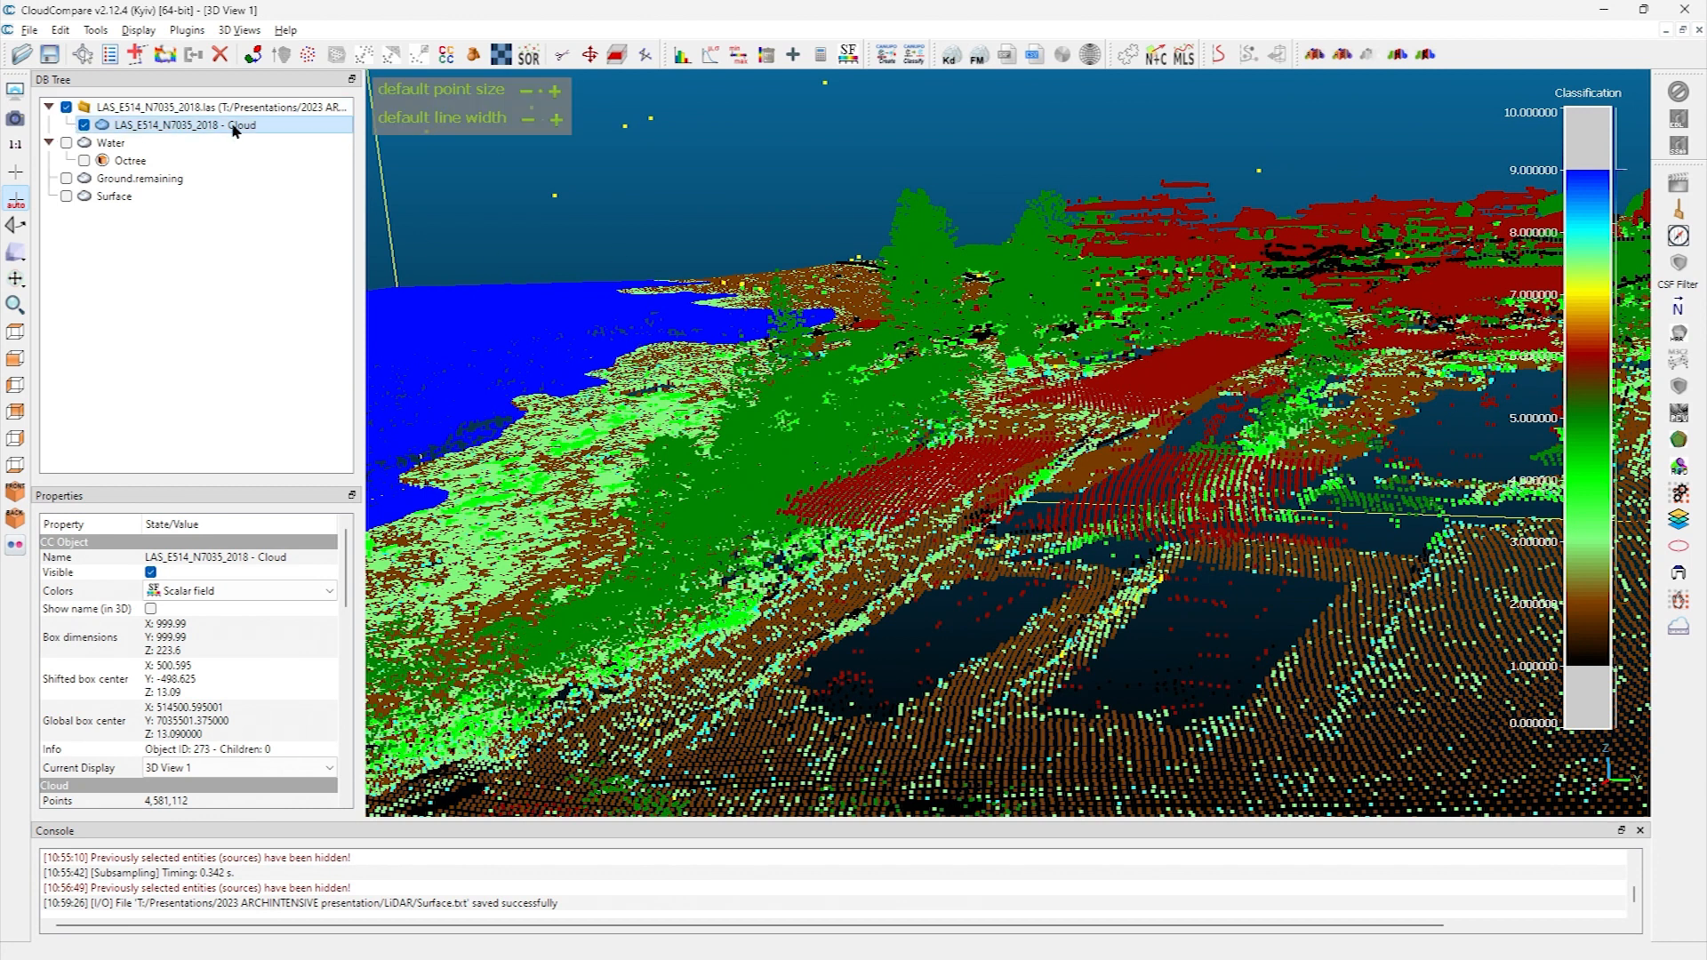
{"action": "left_click", "coordinate": [736, 55]}
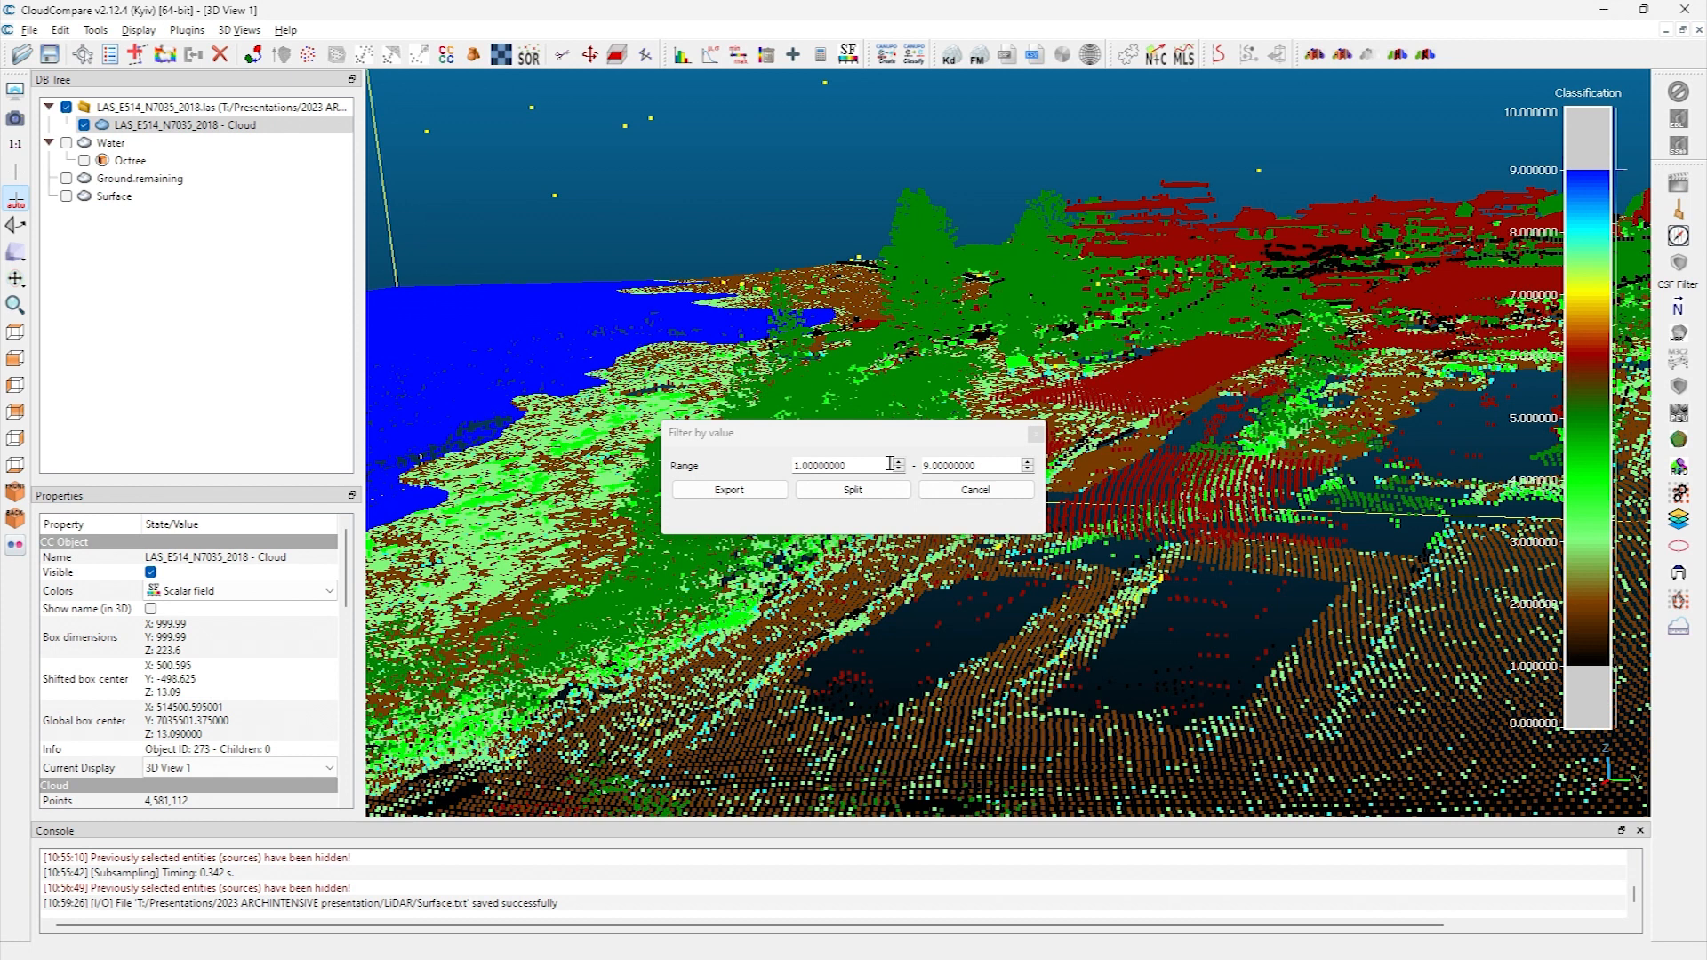
{"action": "type", "text": "5"}
{"action": "key", "text": "Tab"}
{"action": "type", "text": "5"}
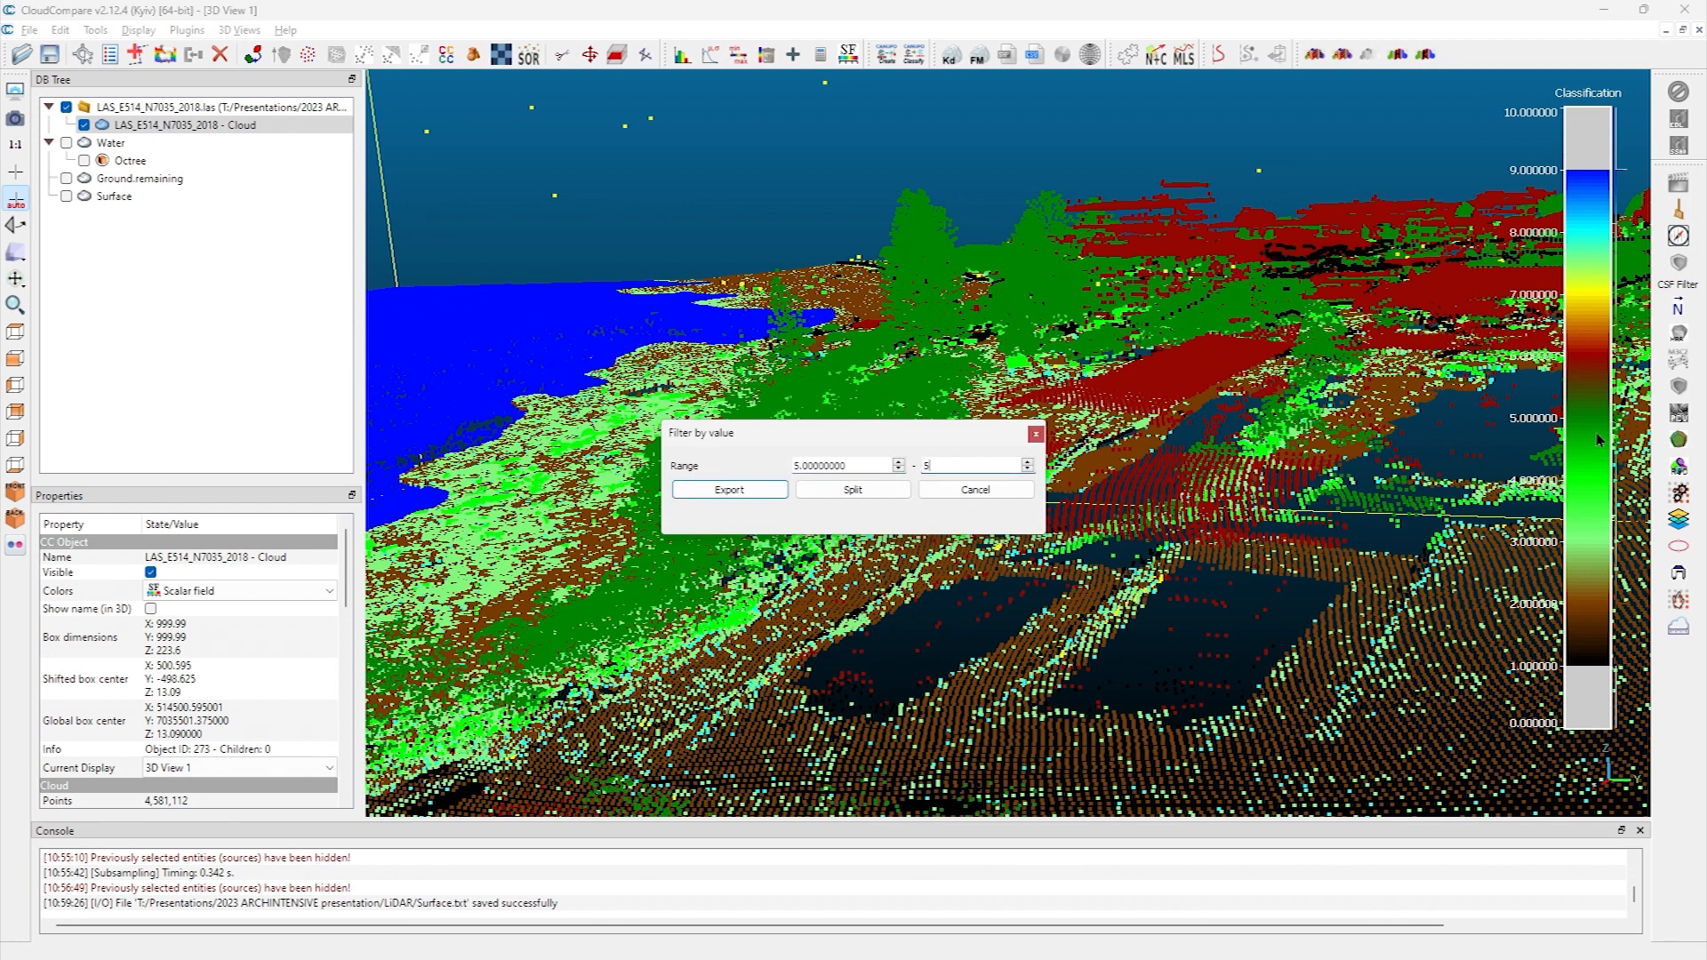
{"action": "left_click", "coordinate": [731, 490]}
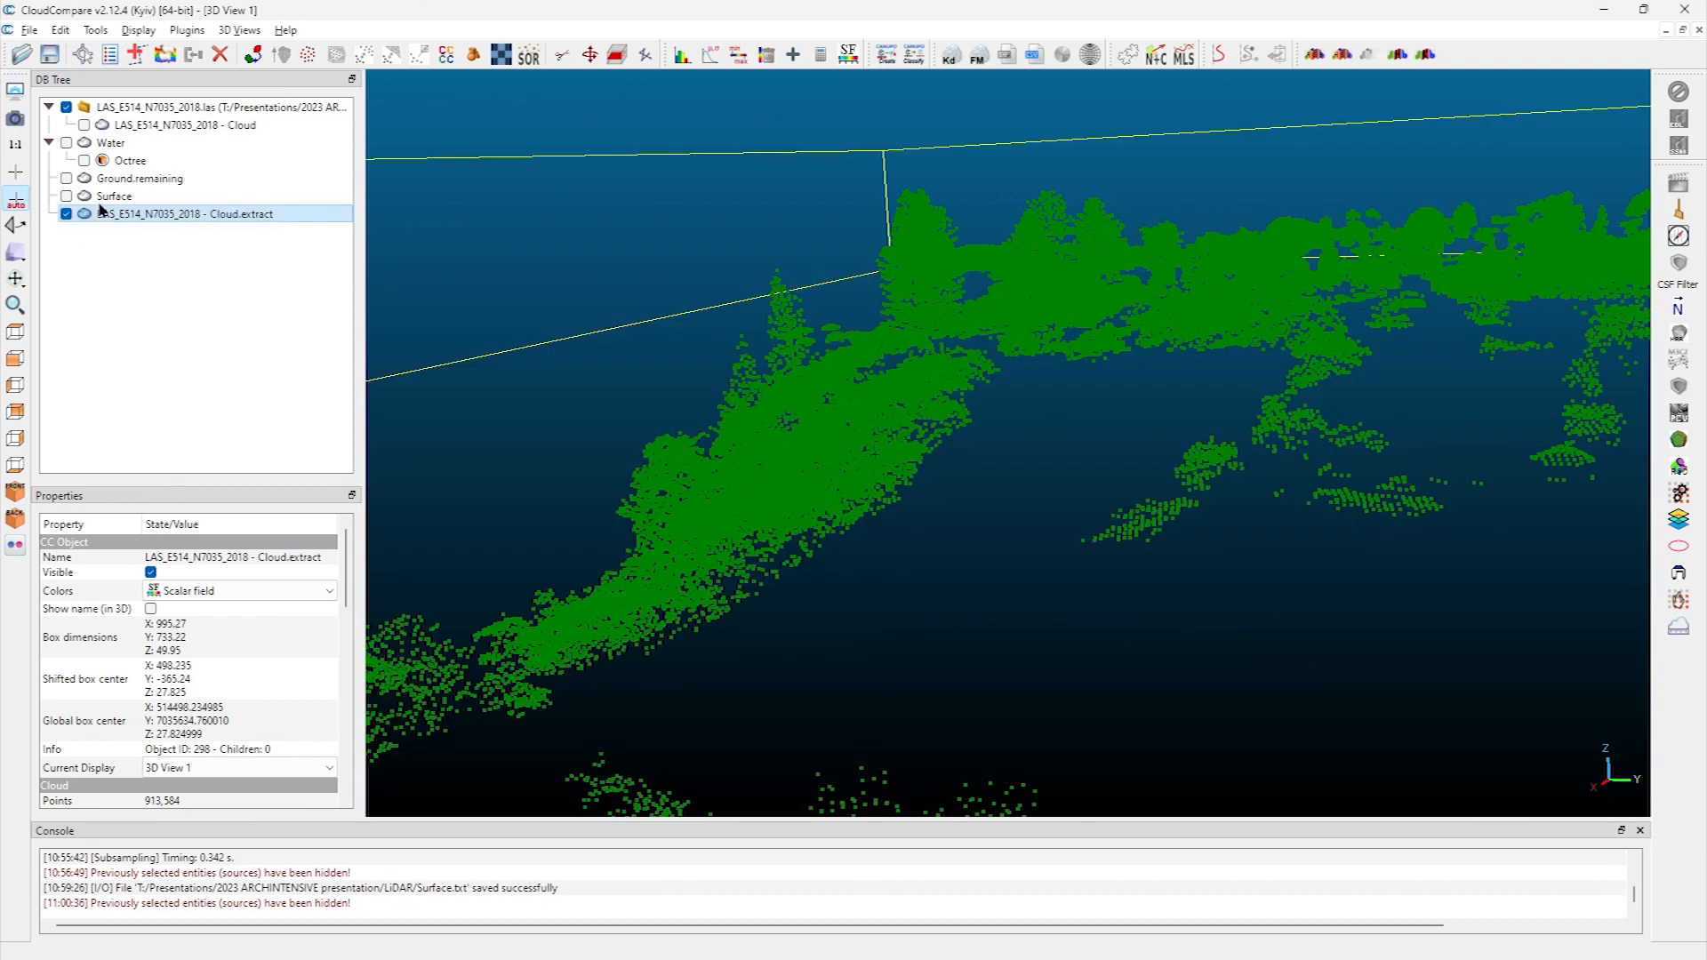
Show the extracted cloud in RGB colors and view its full extent from above
{"action": "left_click", "coordinate": [194, 592]}
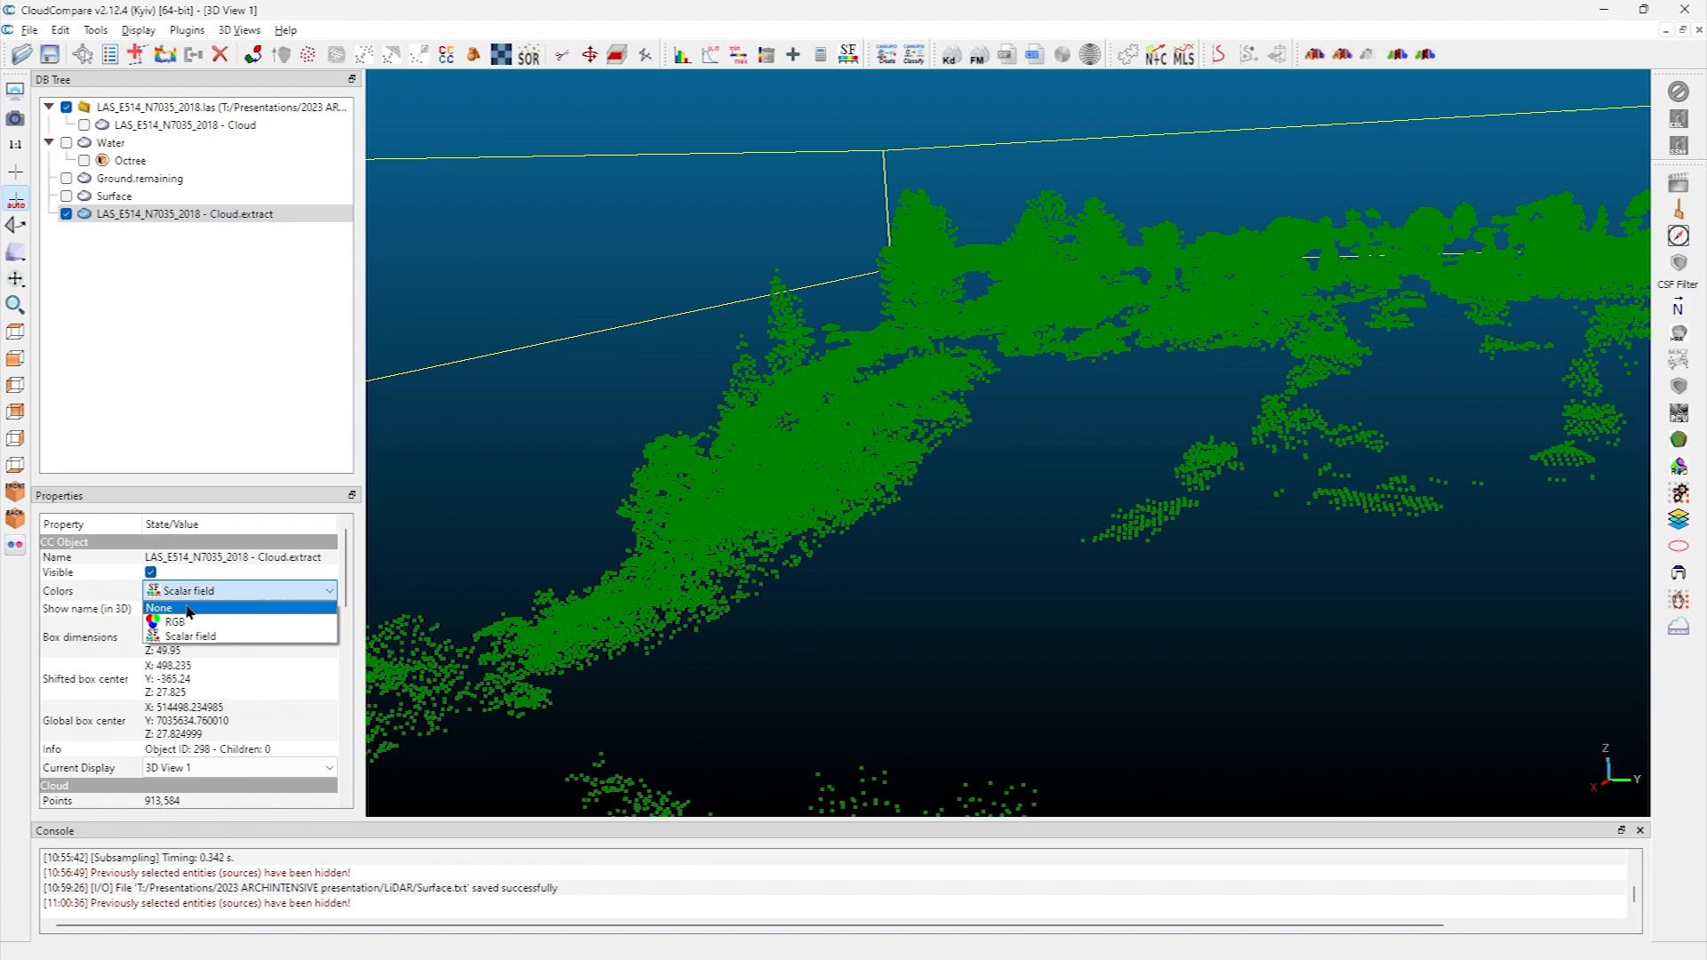
{"action": "left_click", "coordinate": [185, 622]}
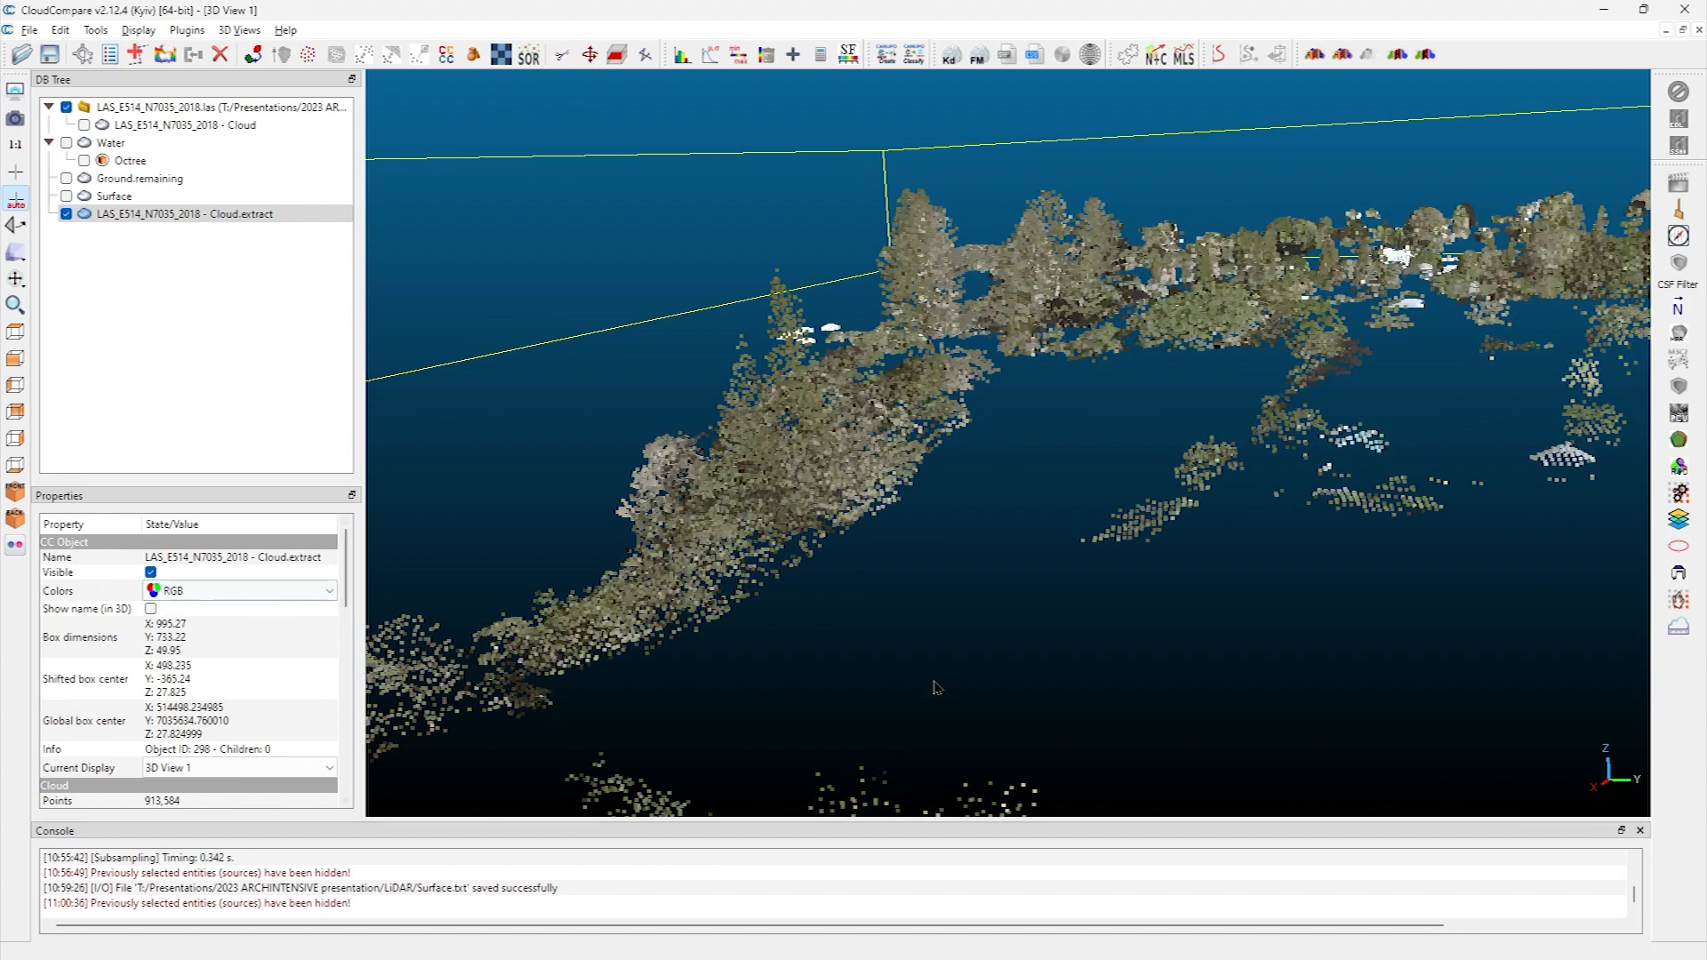
{"action": "left_click_drag", "start_coordinate": [451, 576], "coordinate": [867, 605]}
{"action": "left_click_drag", "start_coordinate": [1408, 181], "coordinate": [688, 740]}
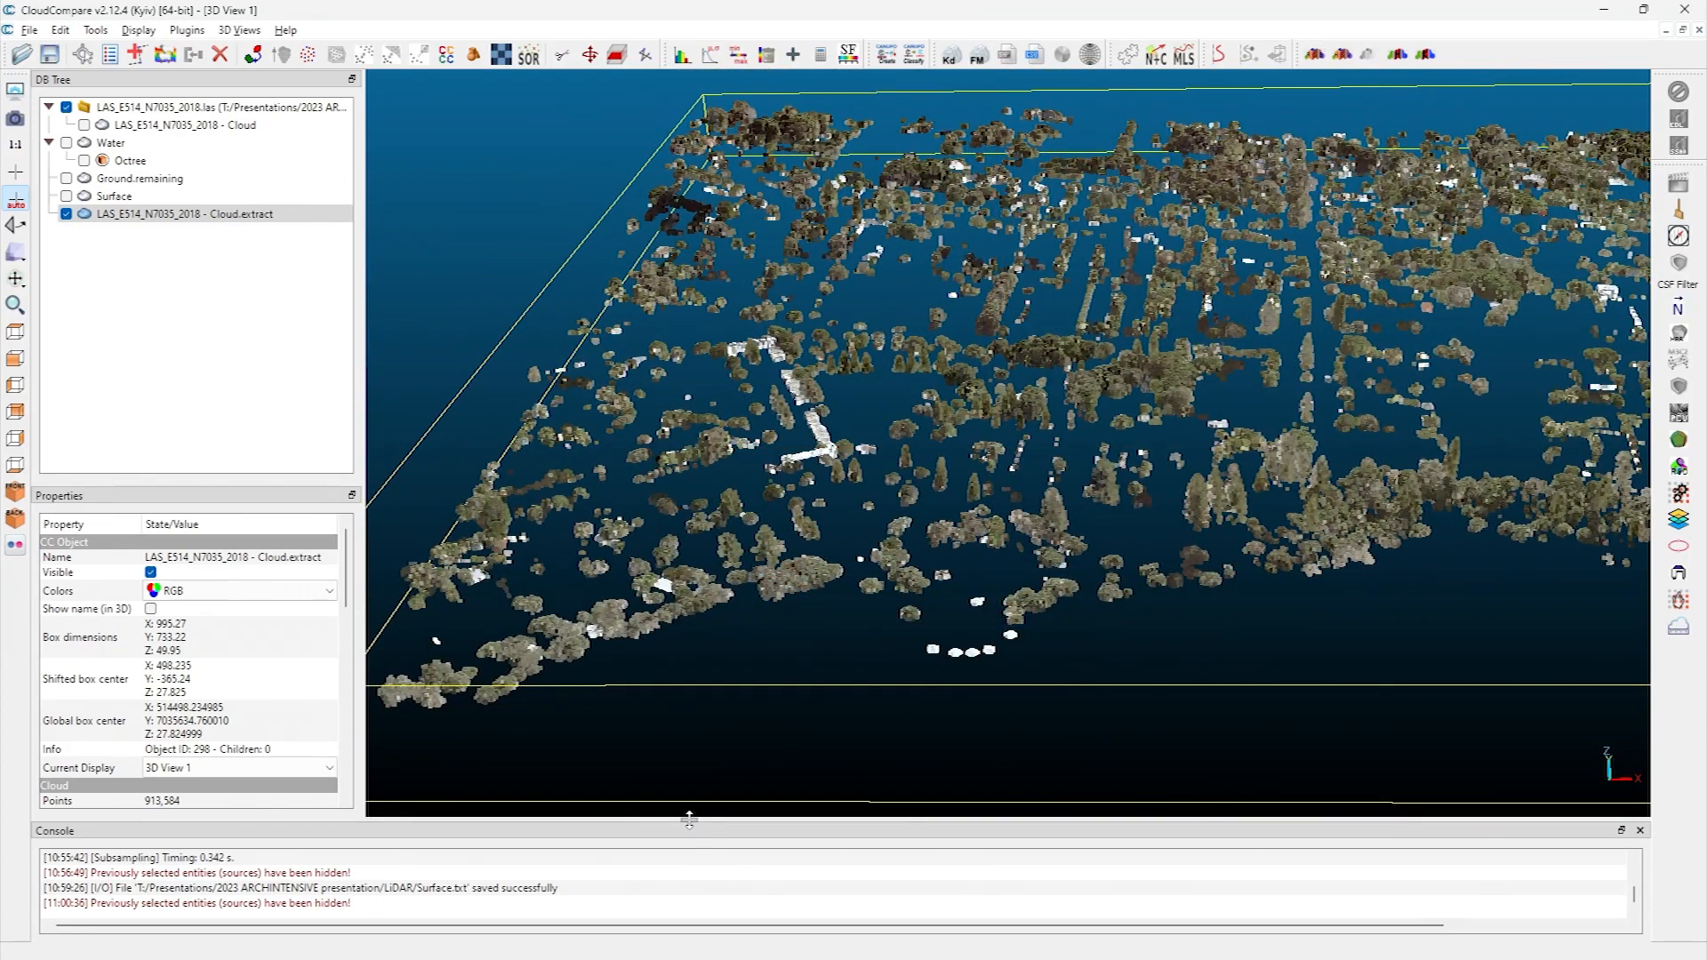
{"action": "left_click", "coordinate": [14, 332]}
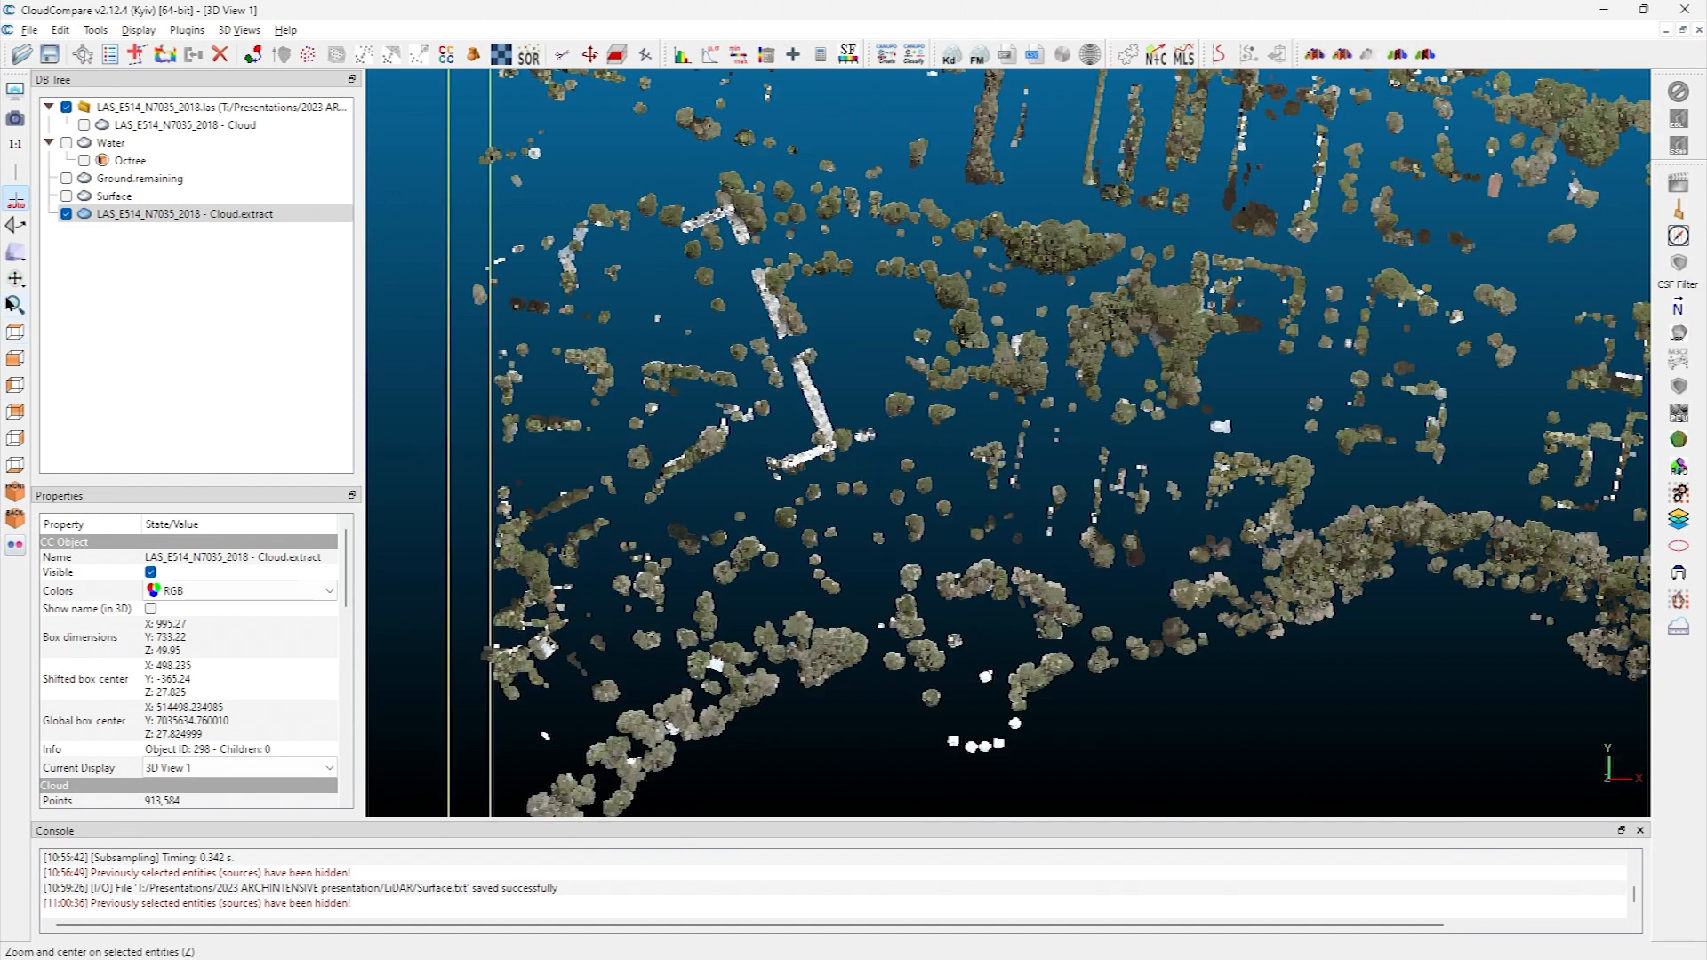
{"action": "left_click", "coordinate": [14, 305]}
Rename the extracted cloud as HighVegetation
{"action": "double_click", "coordinate": [131, 219]}
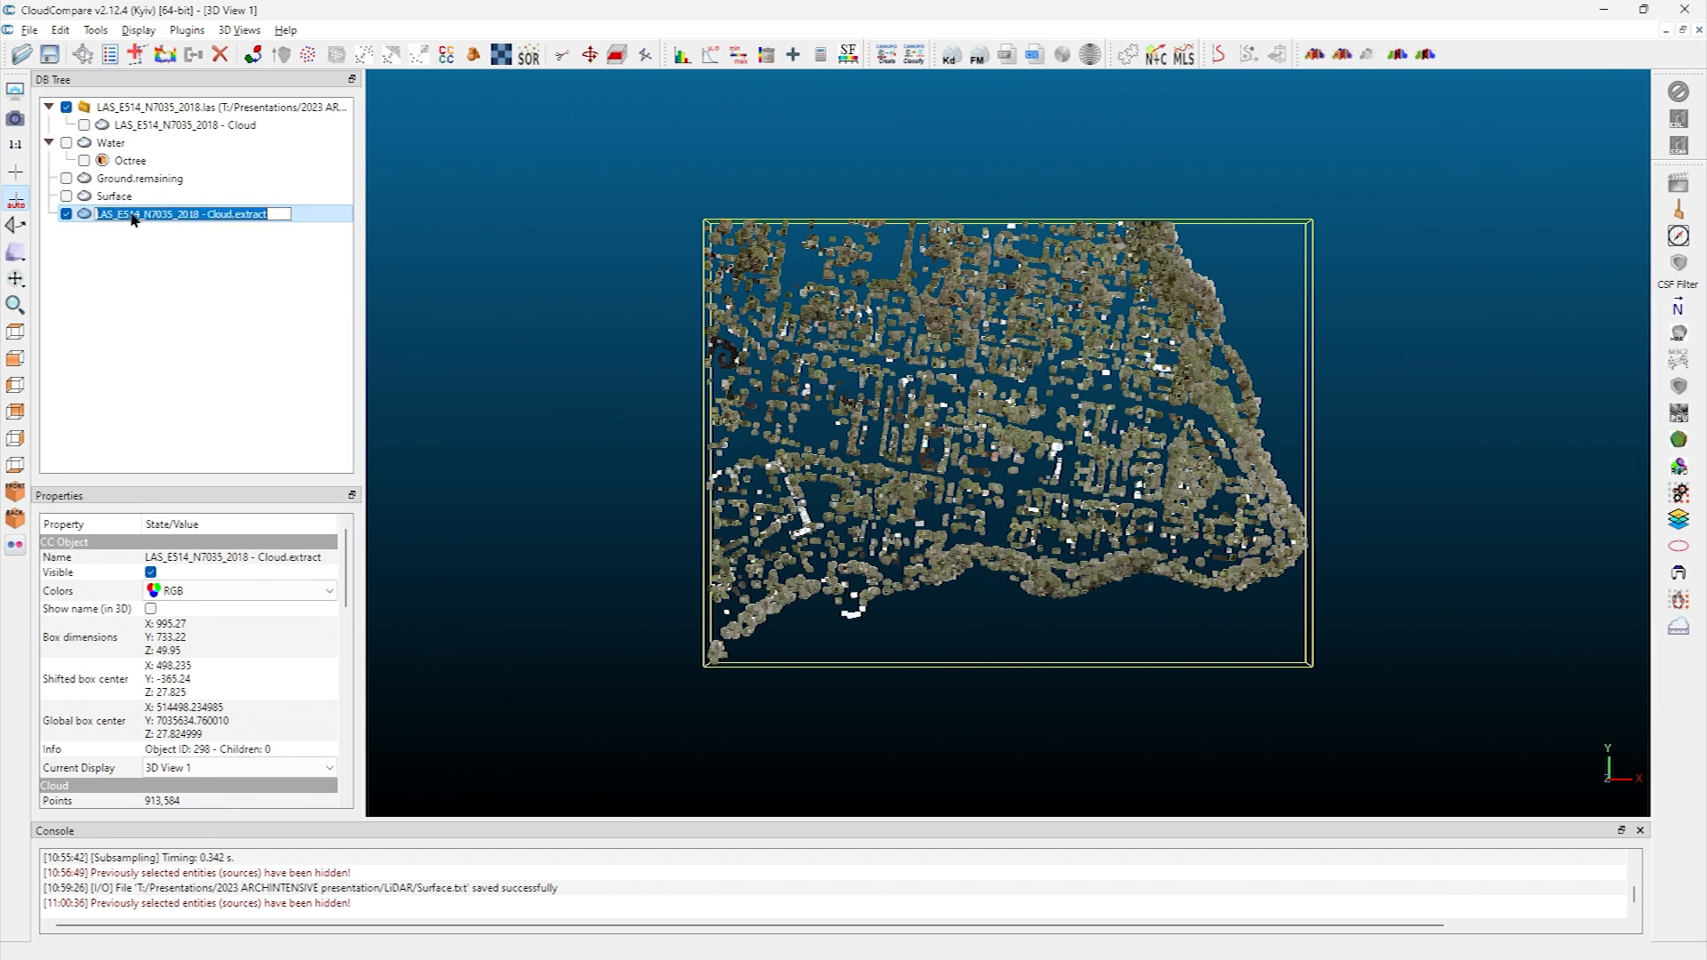
{"action": "type", "text": "HighVegetation"}
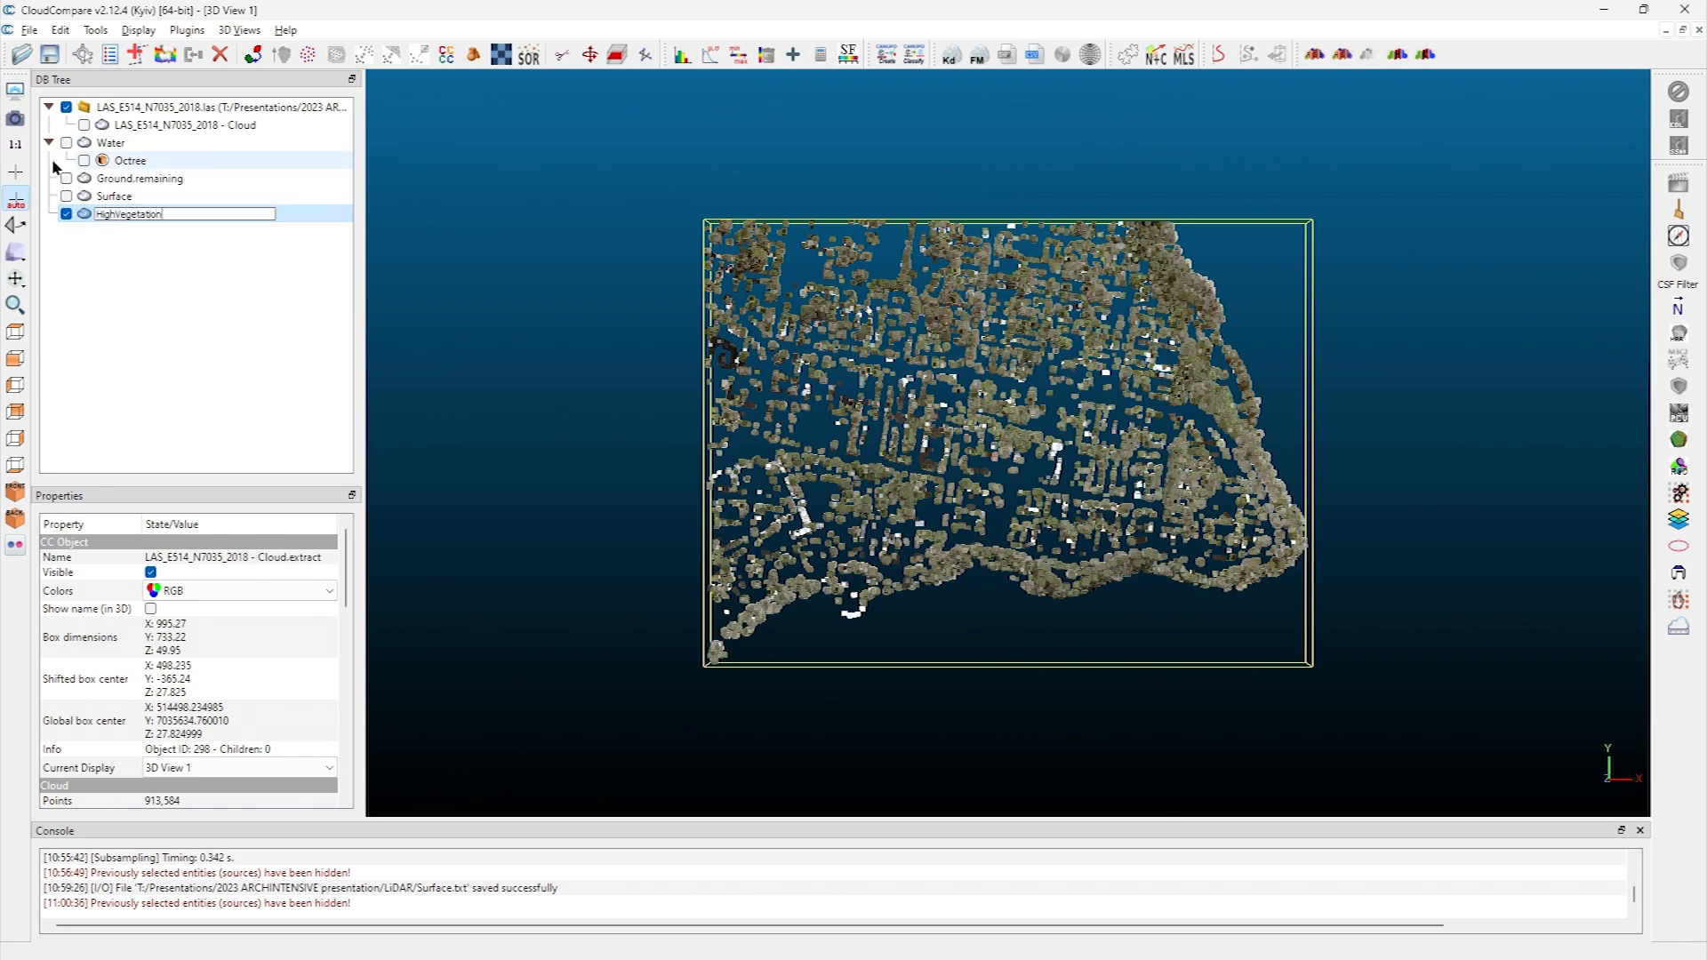
{"action": "key", "text": "Return"}
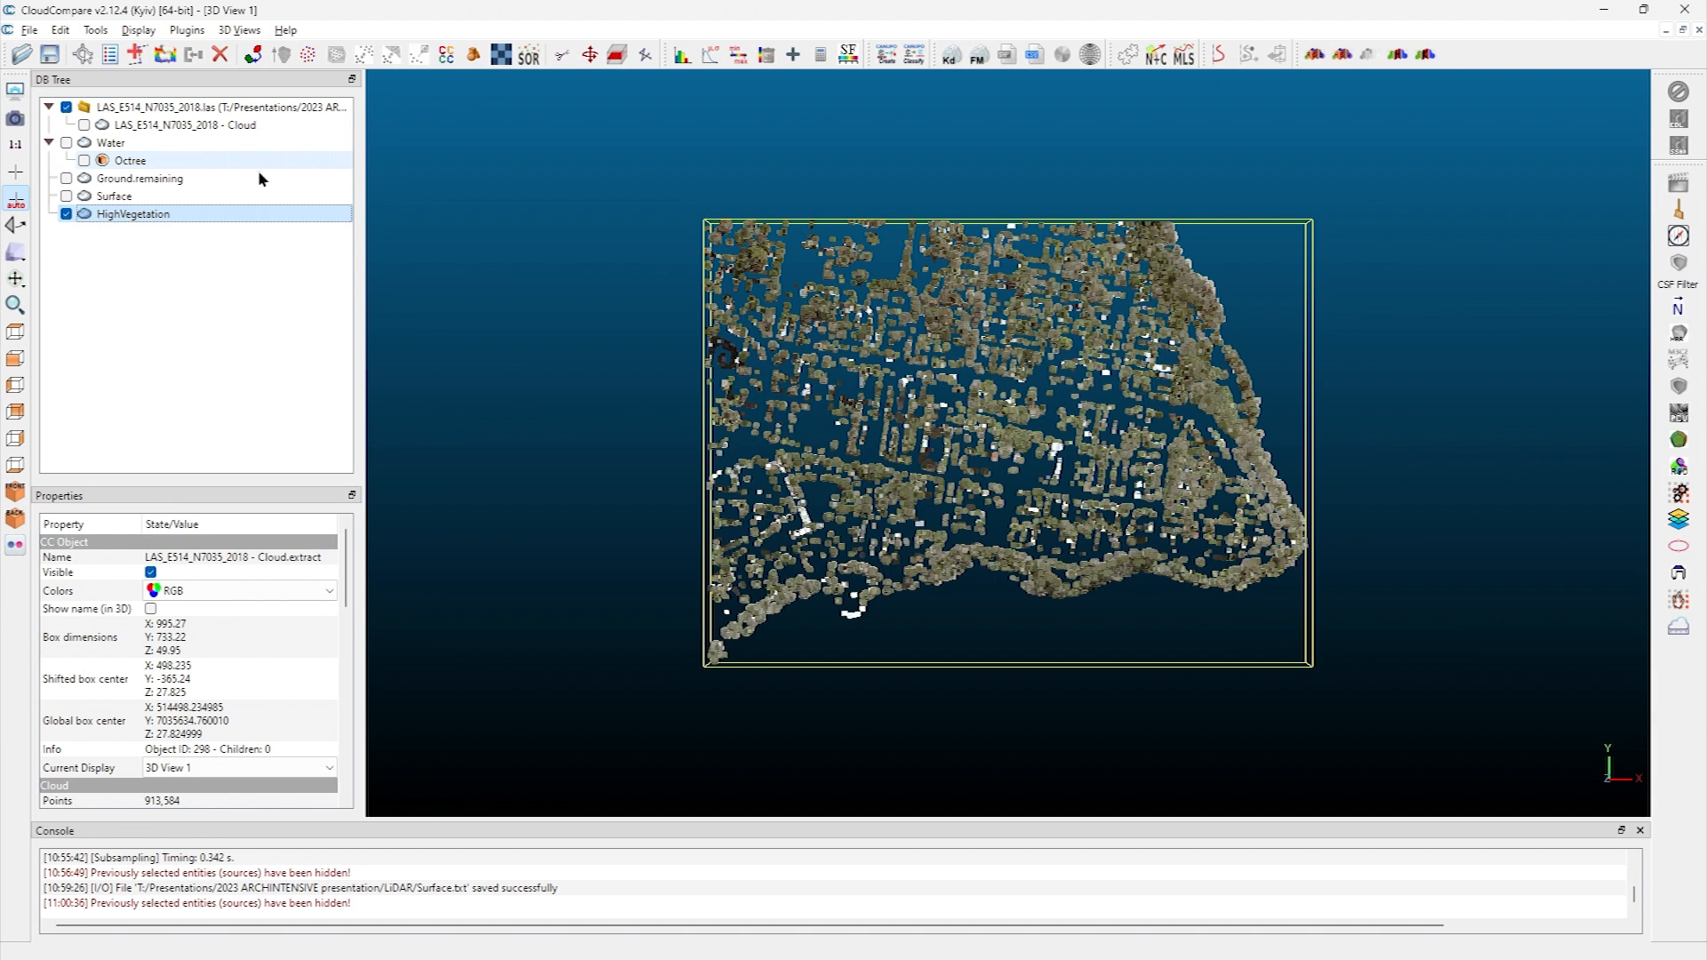
Reduce the default point size by one and switch the 3D view to orthographic projection
{"action": "left_click", "coordinate": [526, 93]}
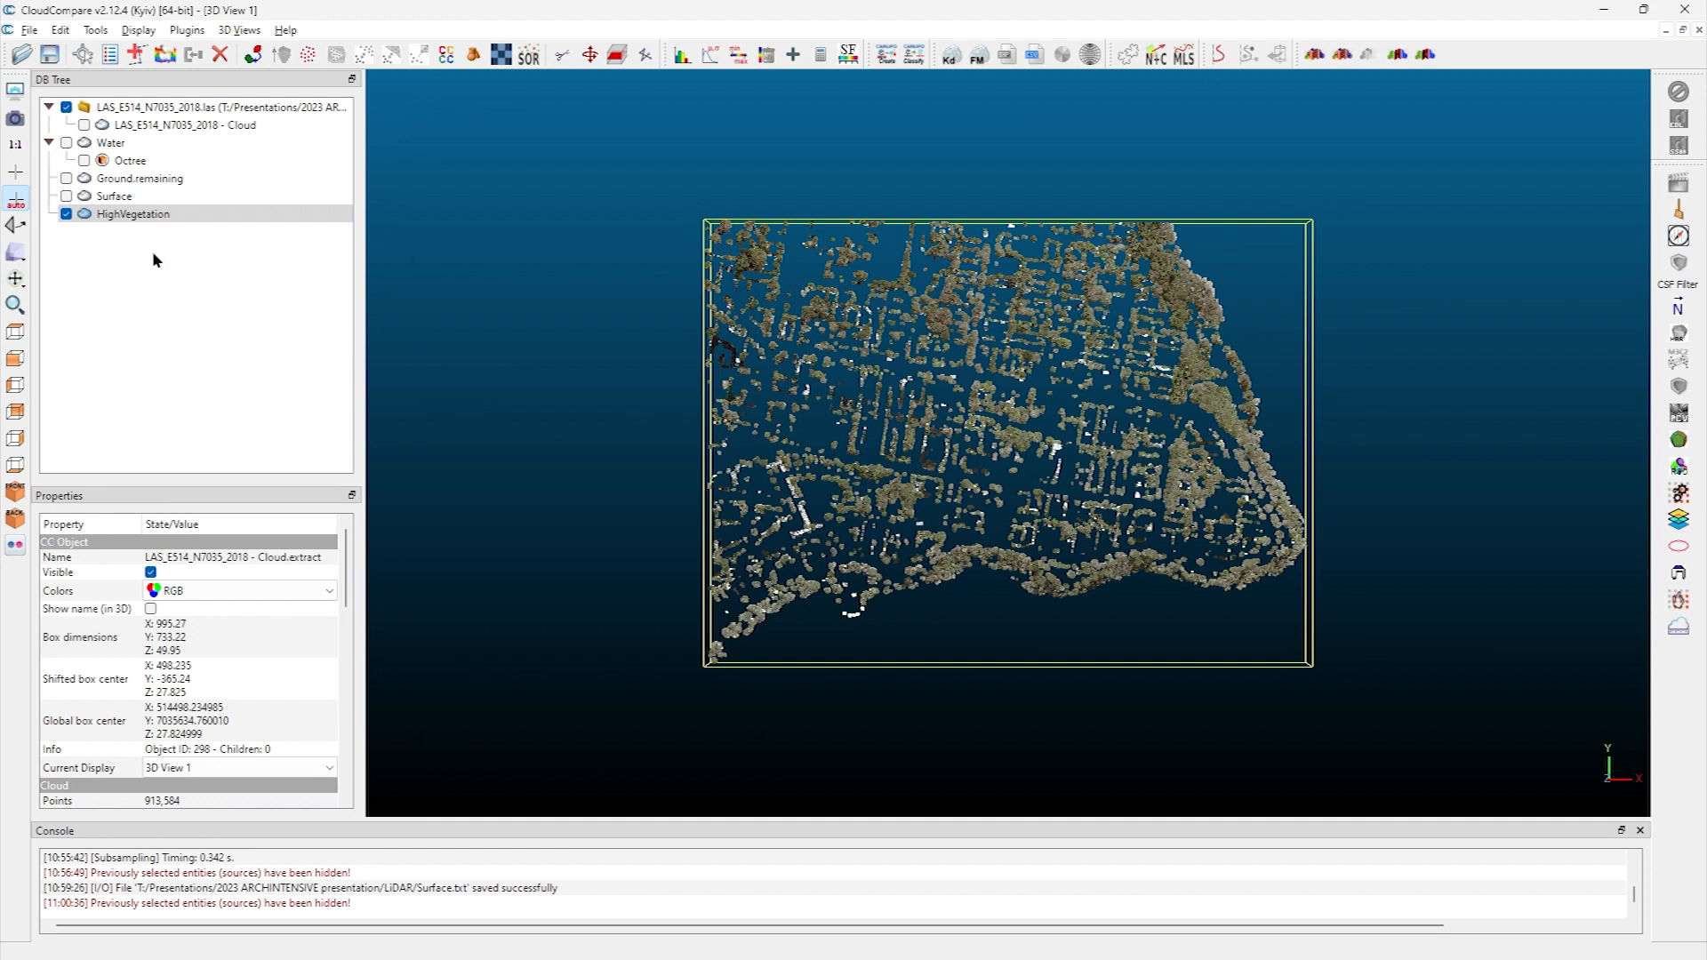
{"action": "left_click", "coordinate": [16, 253]}
{"action": "left_click", "coordinate": [91, 257]}
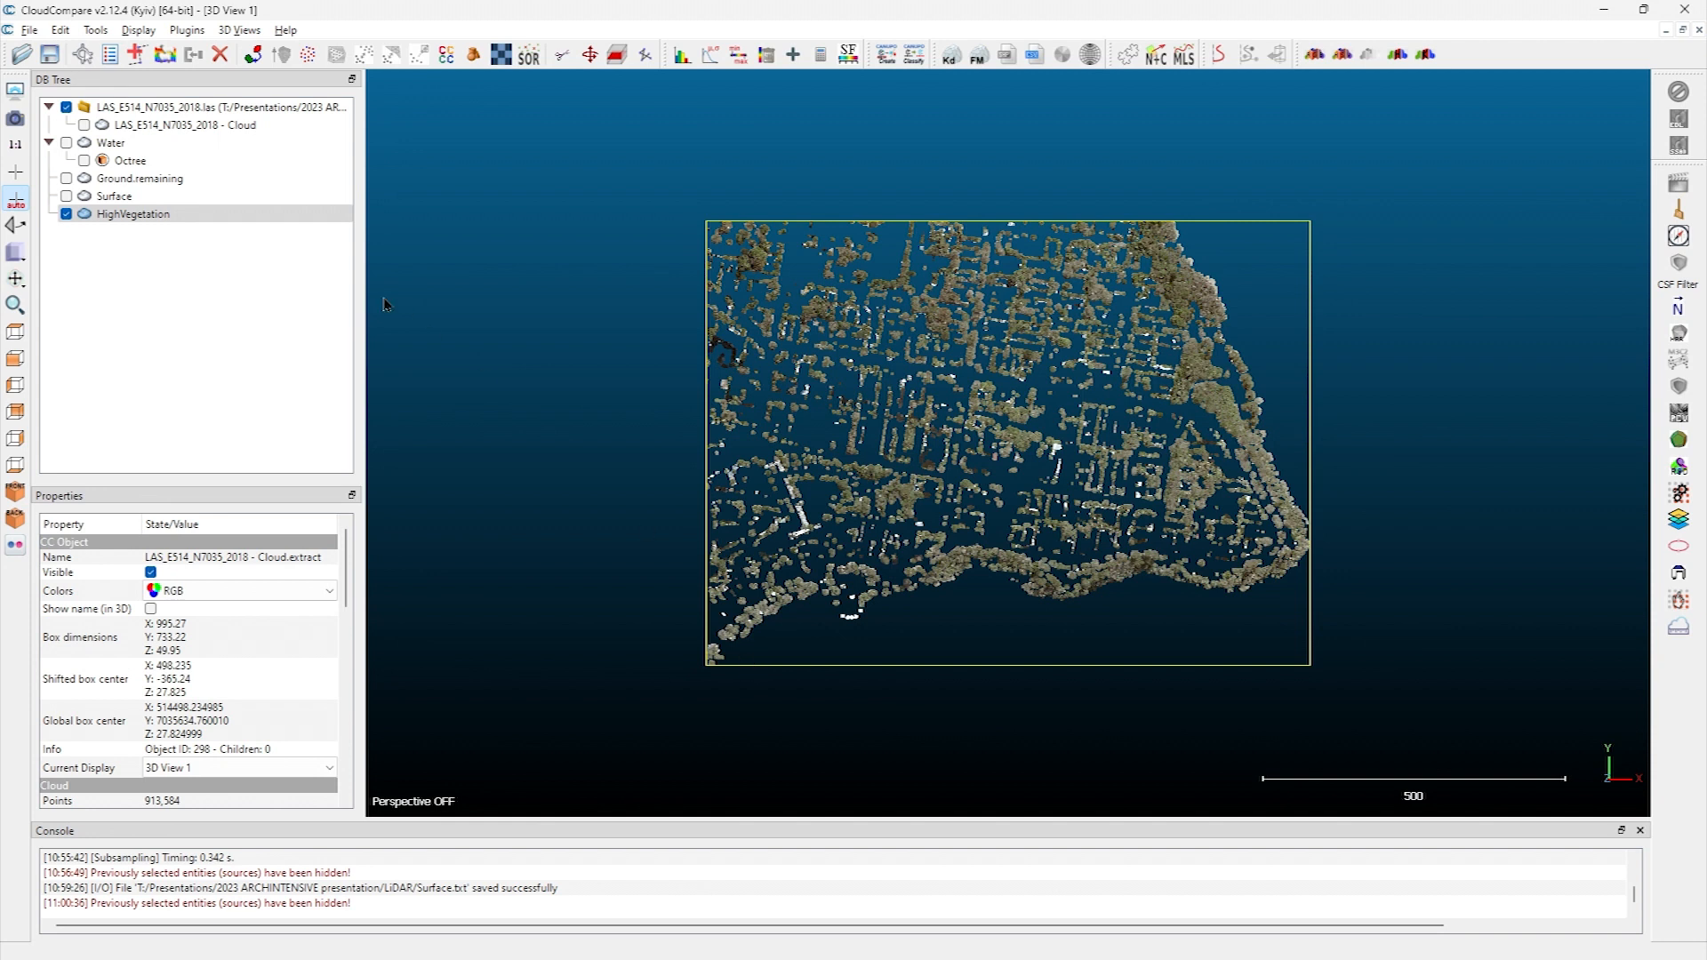
Segment HighVegetation with a polygon around its northern and western areas, segmenting out the points outside it into their own cloud
{"action": "left_click", "coordinate": [143, 221]}
{"action": "mouse_move", "coordinate": [528, 126]}
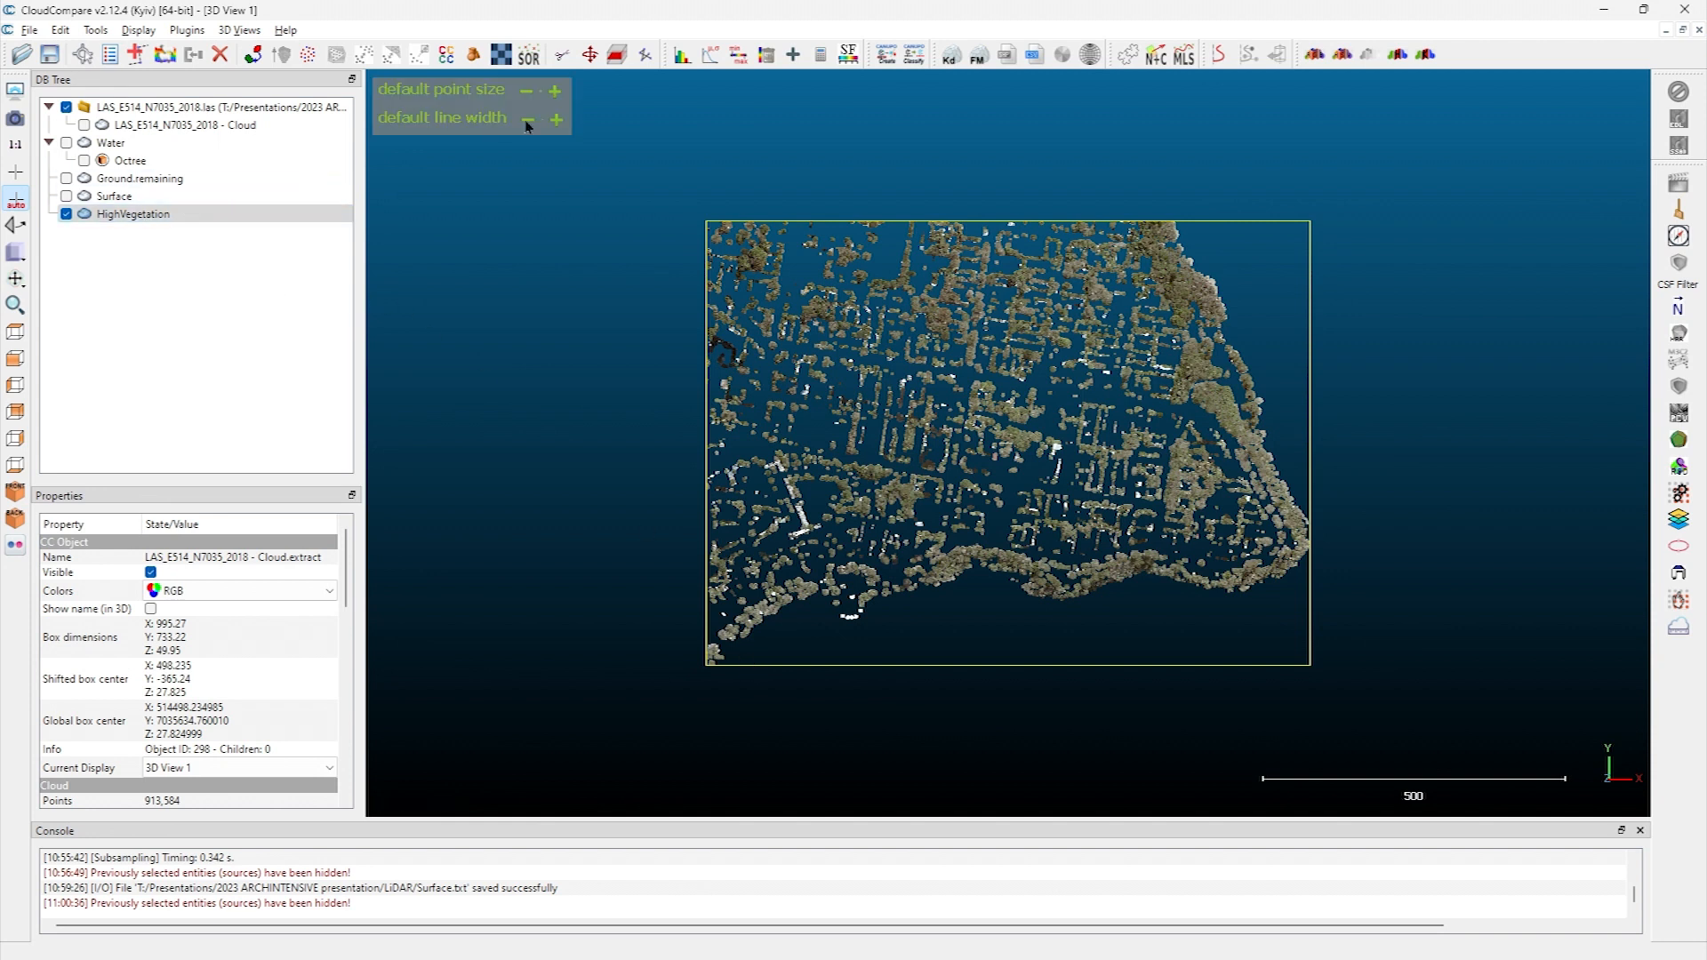
{"action": "left_click", "coordinate": [564, 54]}
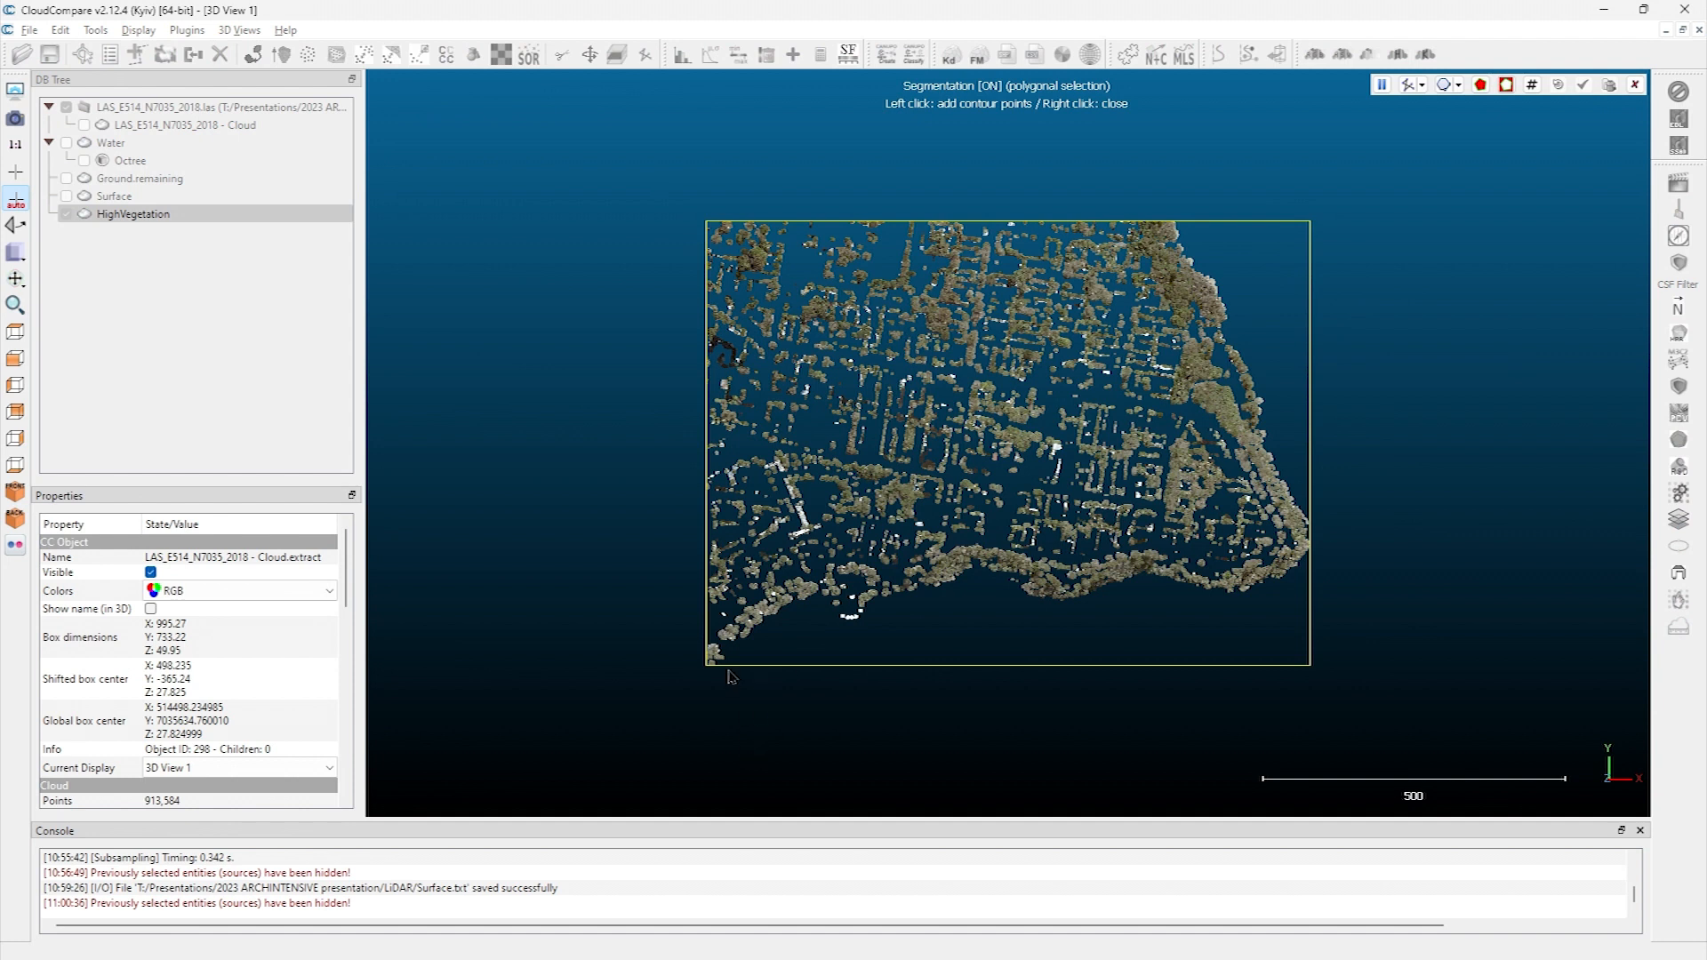
{"action": "left_click", "coordinate": [723, 705]}
{"action": "left_click", "coordinate": [975, 379]}
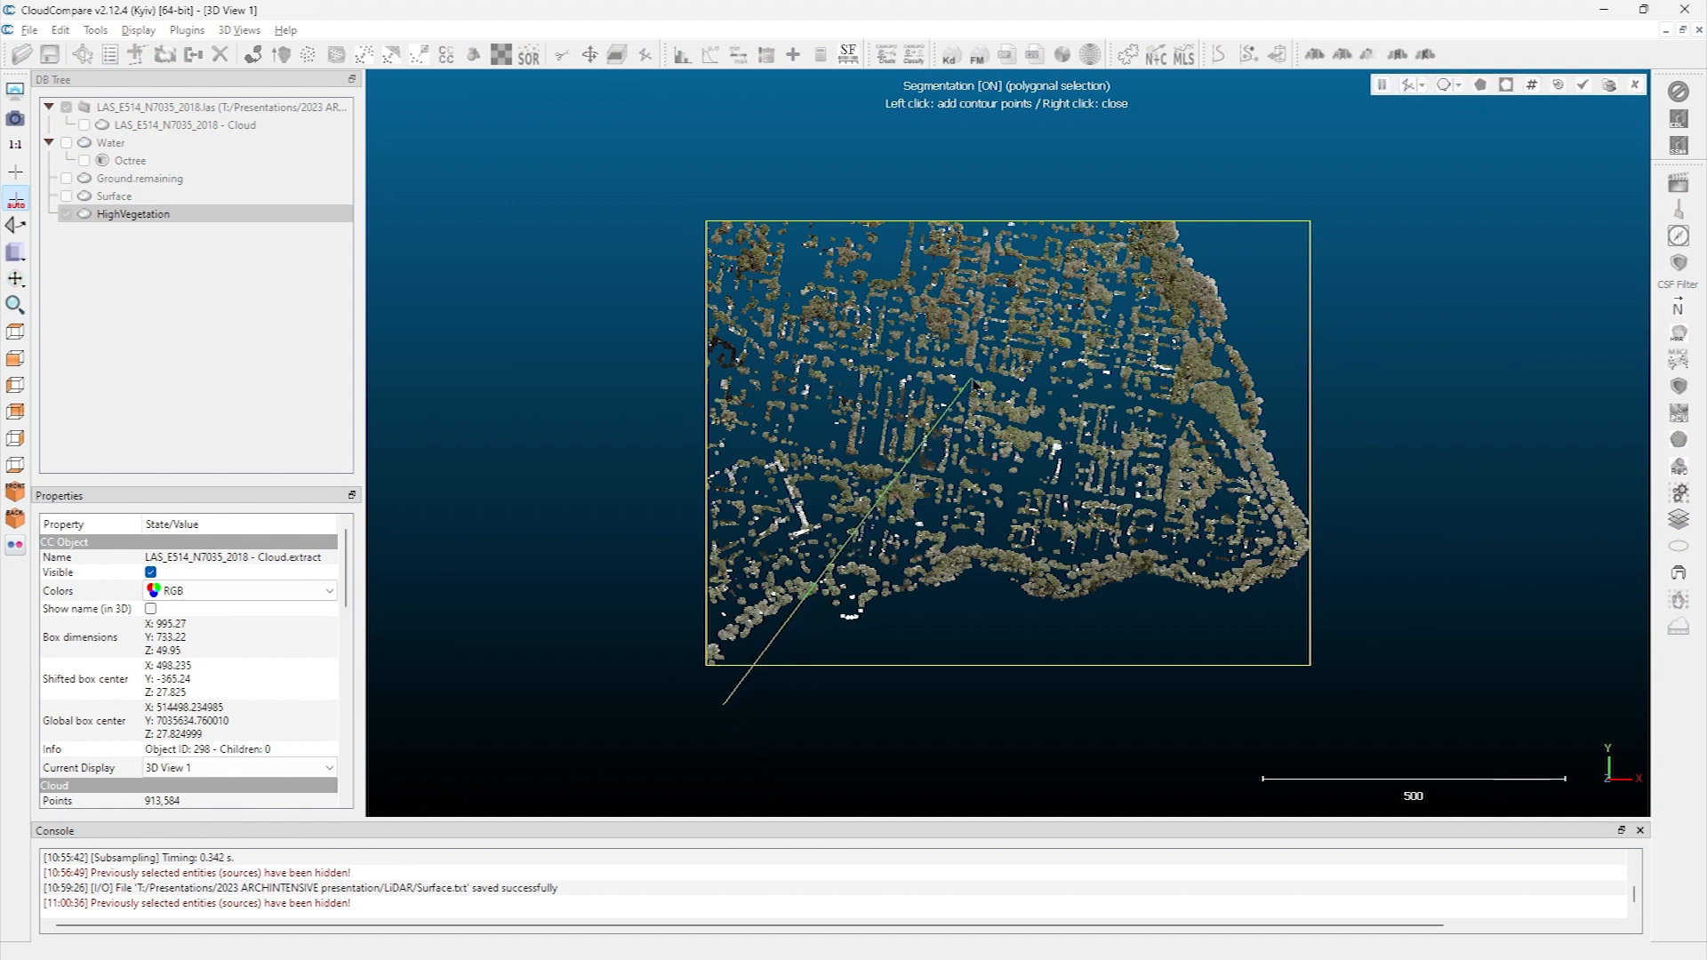
{"action": "left_click", "coordinate": [1362, 463]}
{"action": "left_click", "coordinate": [1385, 184]}
{"action": "left_click", "coordinate": [663, 163]}
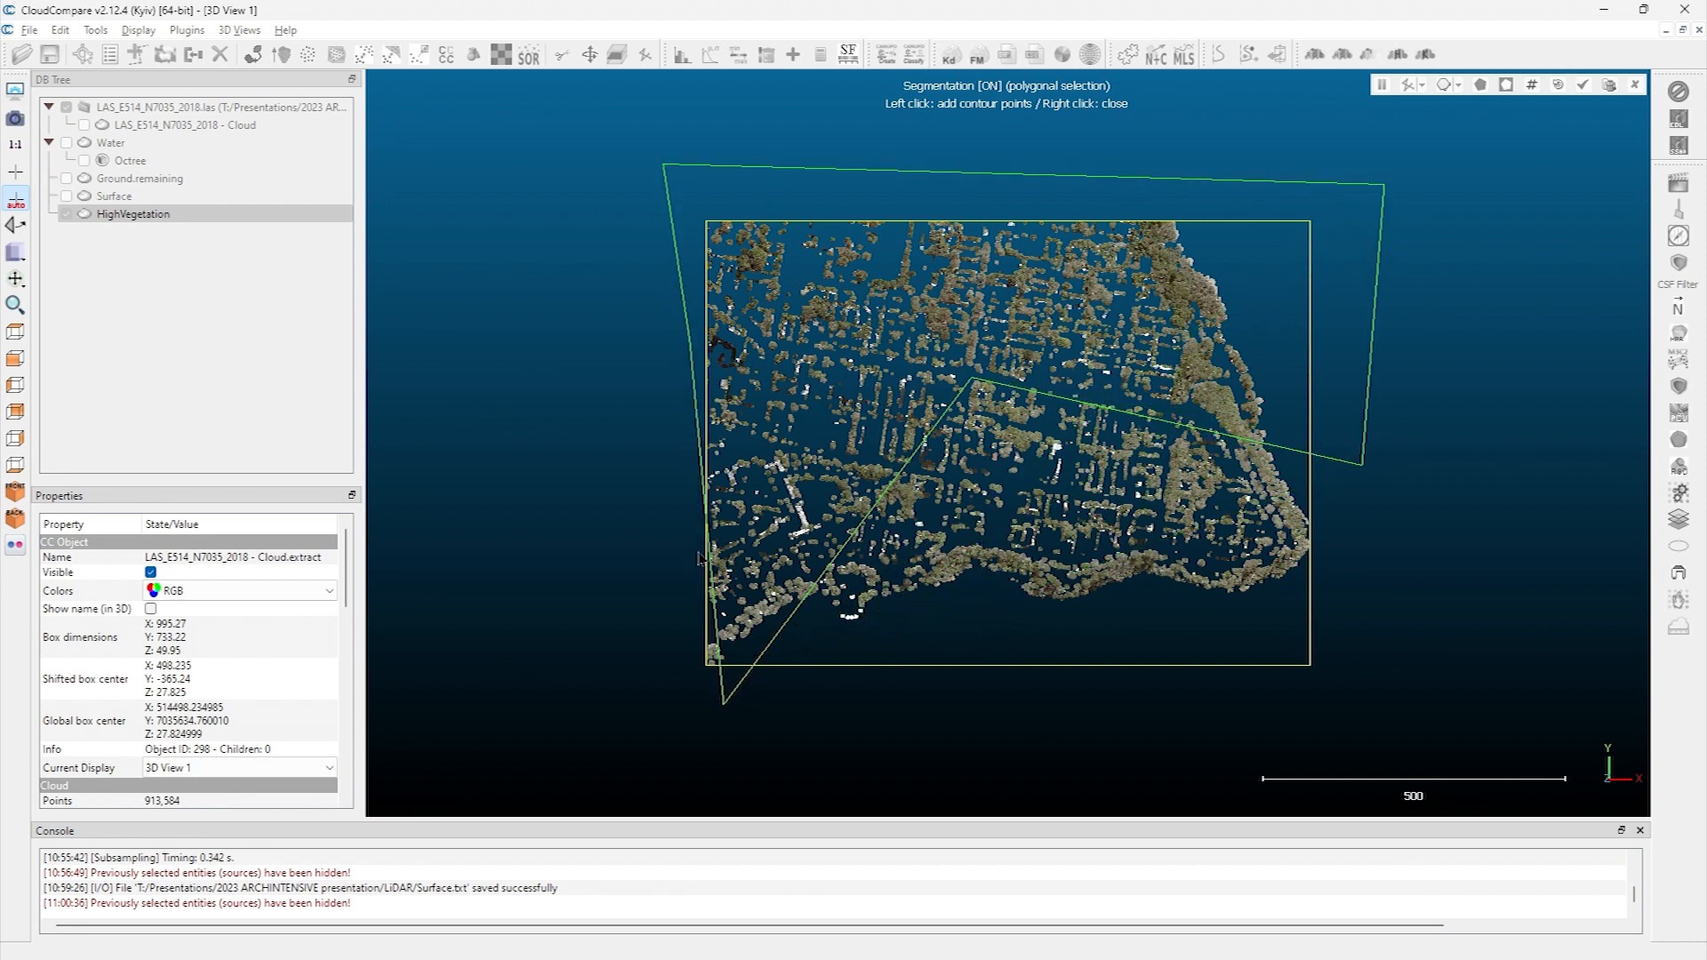
{"action": "left_click", "coordinate": [658, 708]}
{"action": "right_click", "coordinate": [658, 708]}
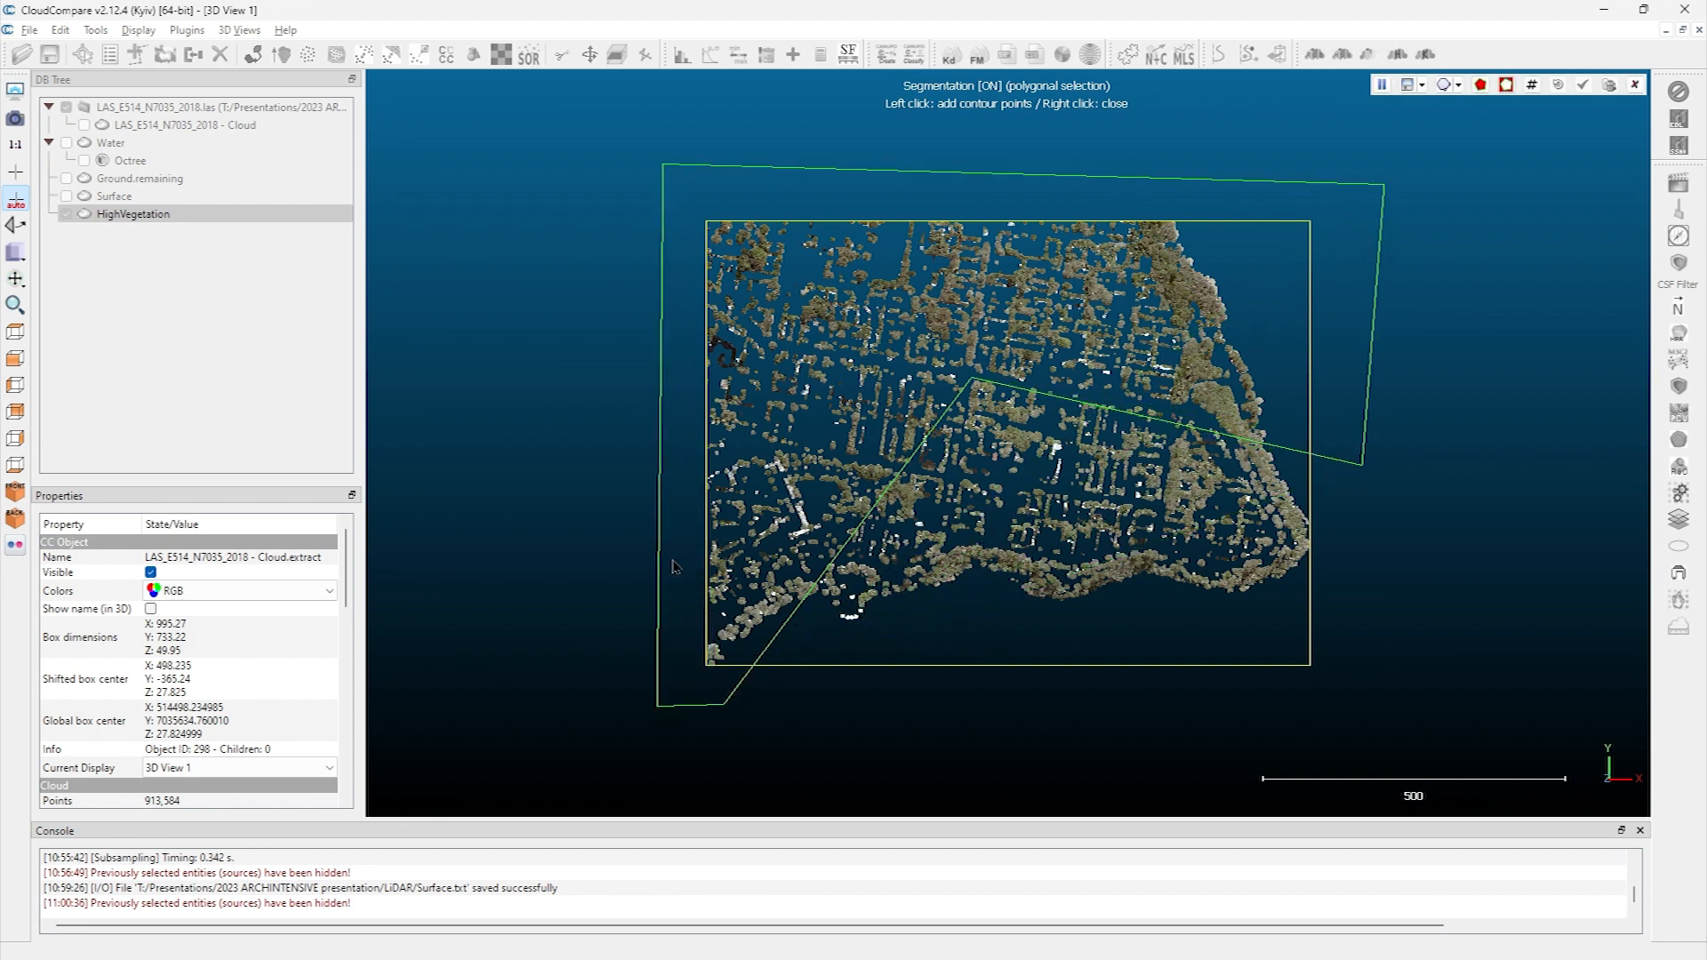
{"action": "left_click", "coordinate": [1506, 85]}
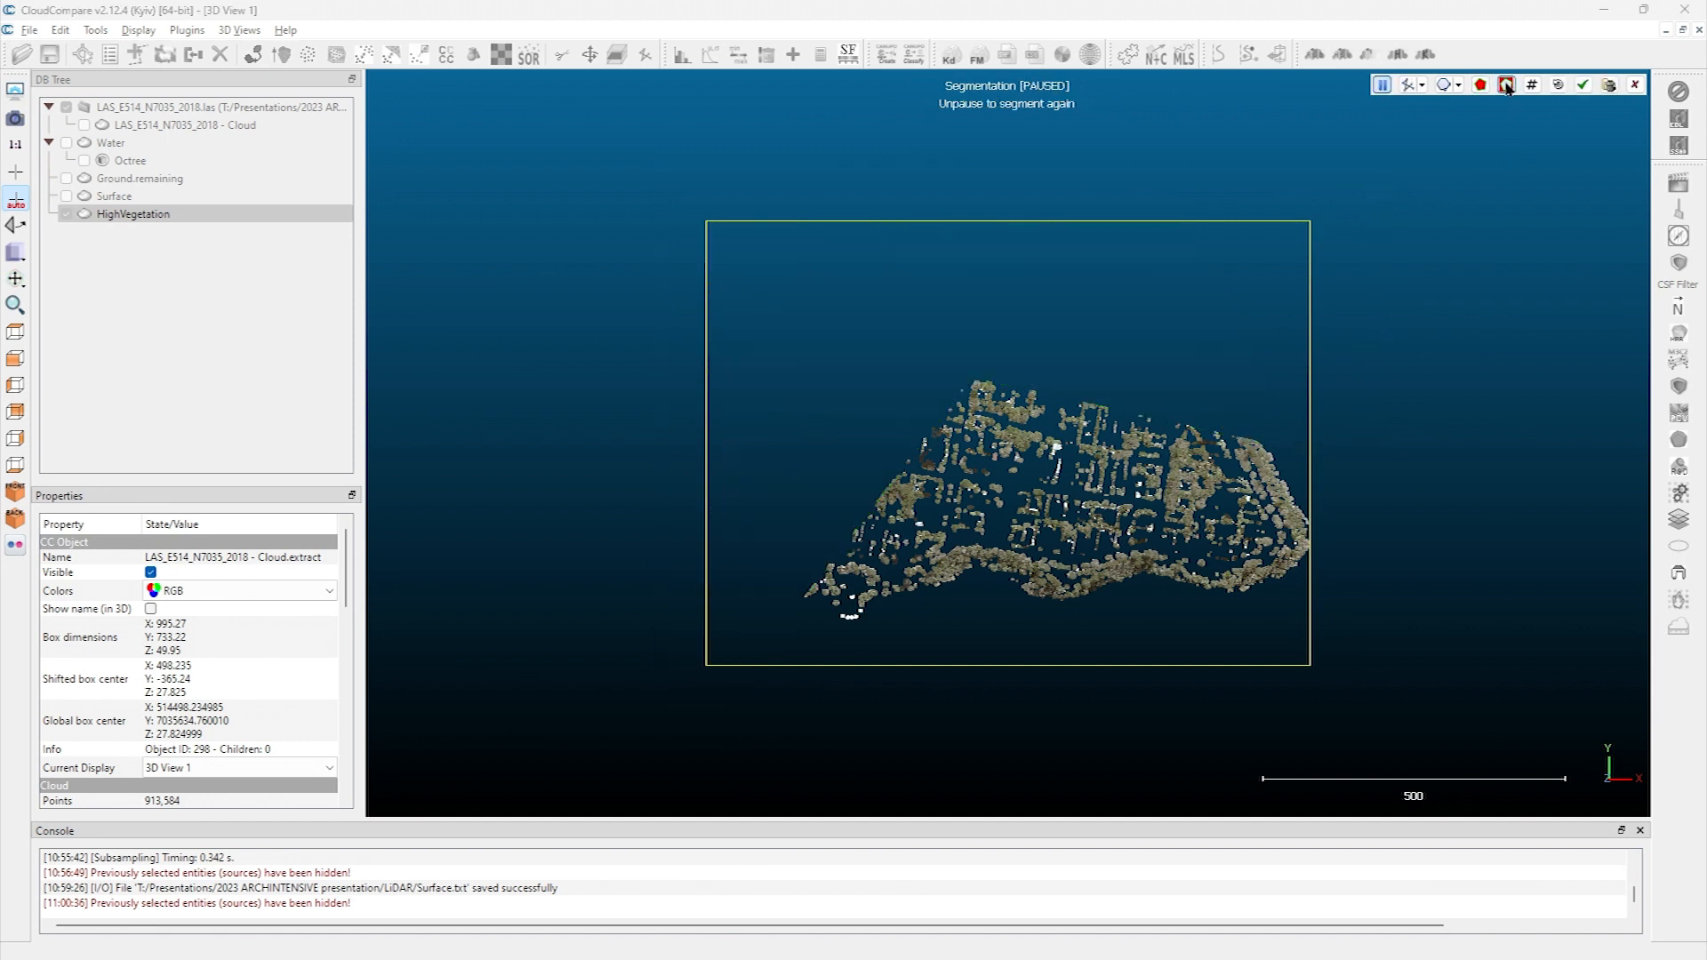
{"action": "left_click", "coordinate": [1584, 85]}
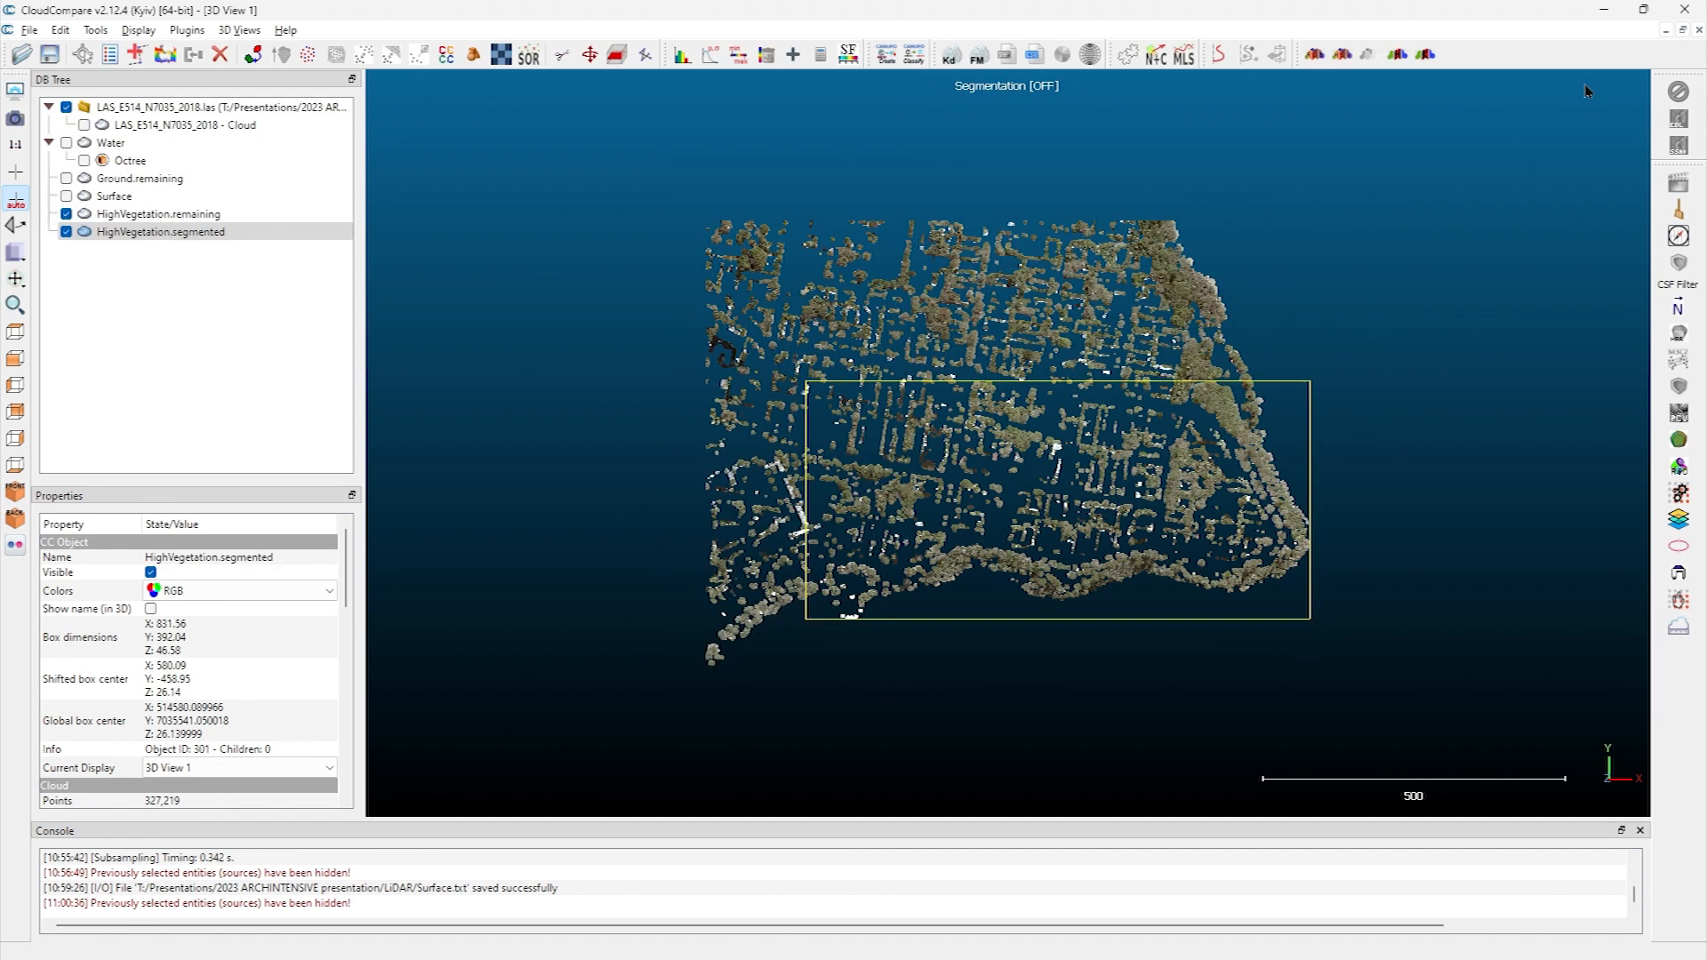
Hide HighVegetation.segmented and subsample HighVegetation.remaining by the Space method with a minimum point spacing of 1
{"action": "left_click", "coordinate": [139, 216]}
{"action": "left_click", "coordinate": [66, 231]}
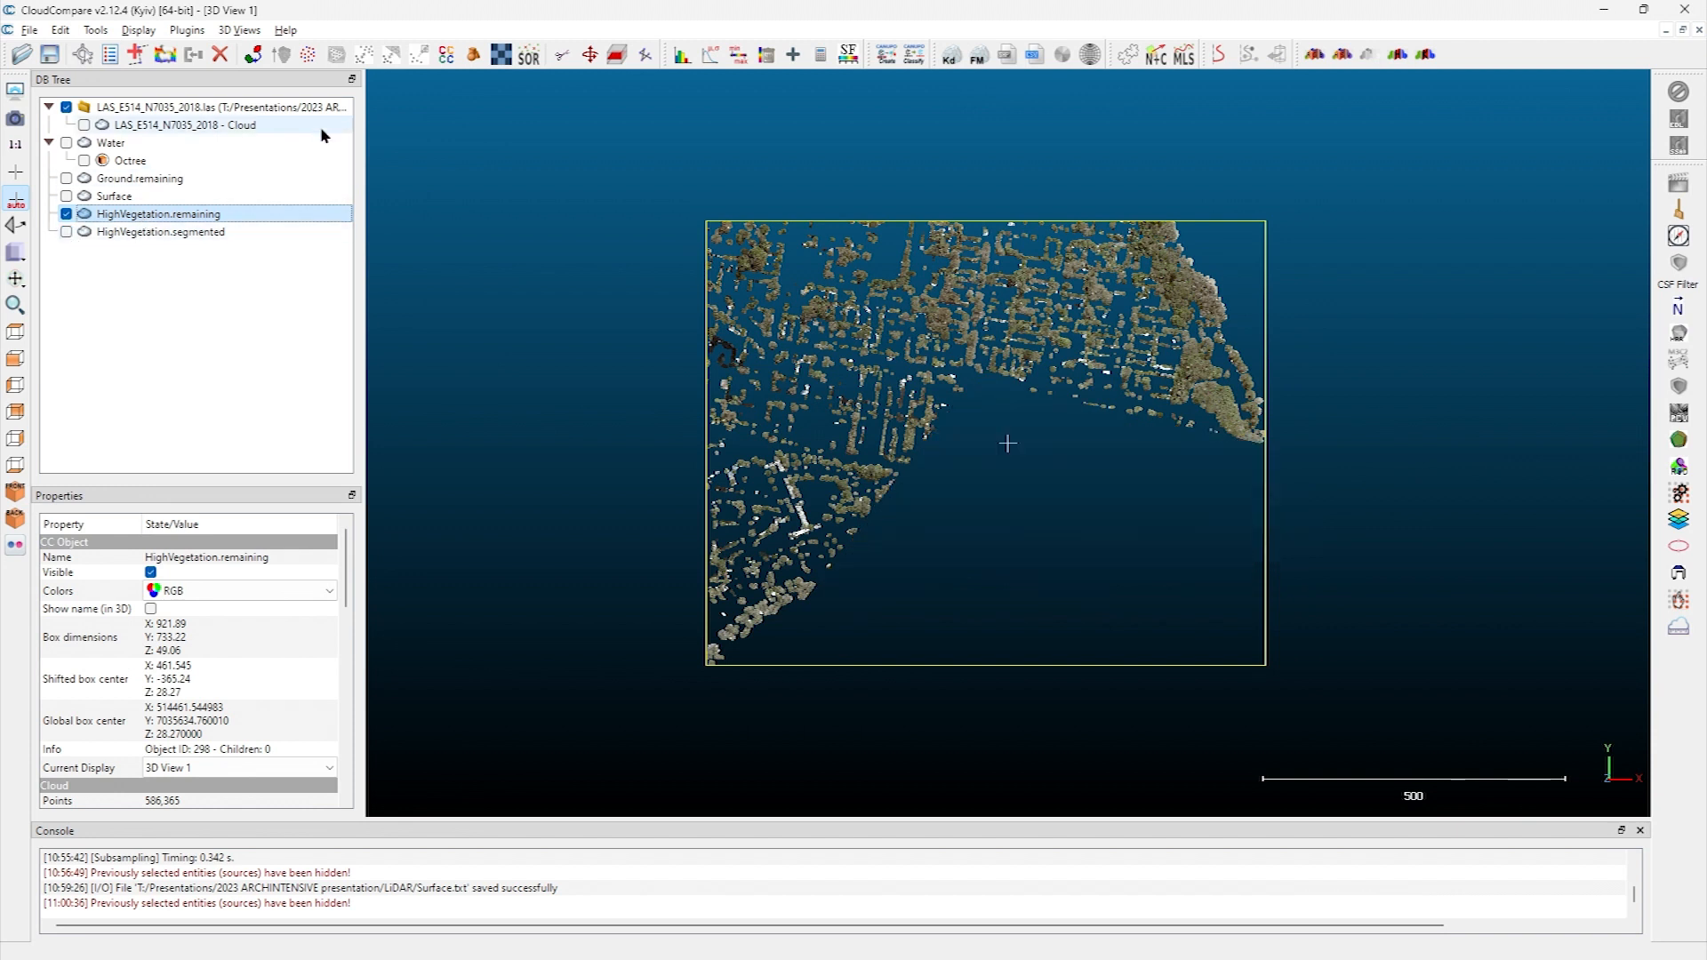
{"action": "left_click", "coordinate": [308, 55]}
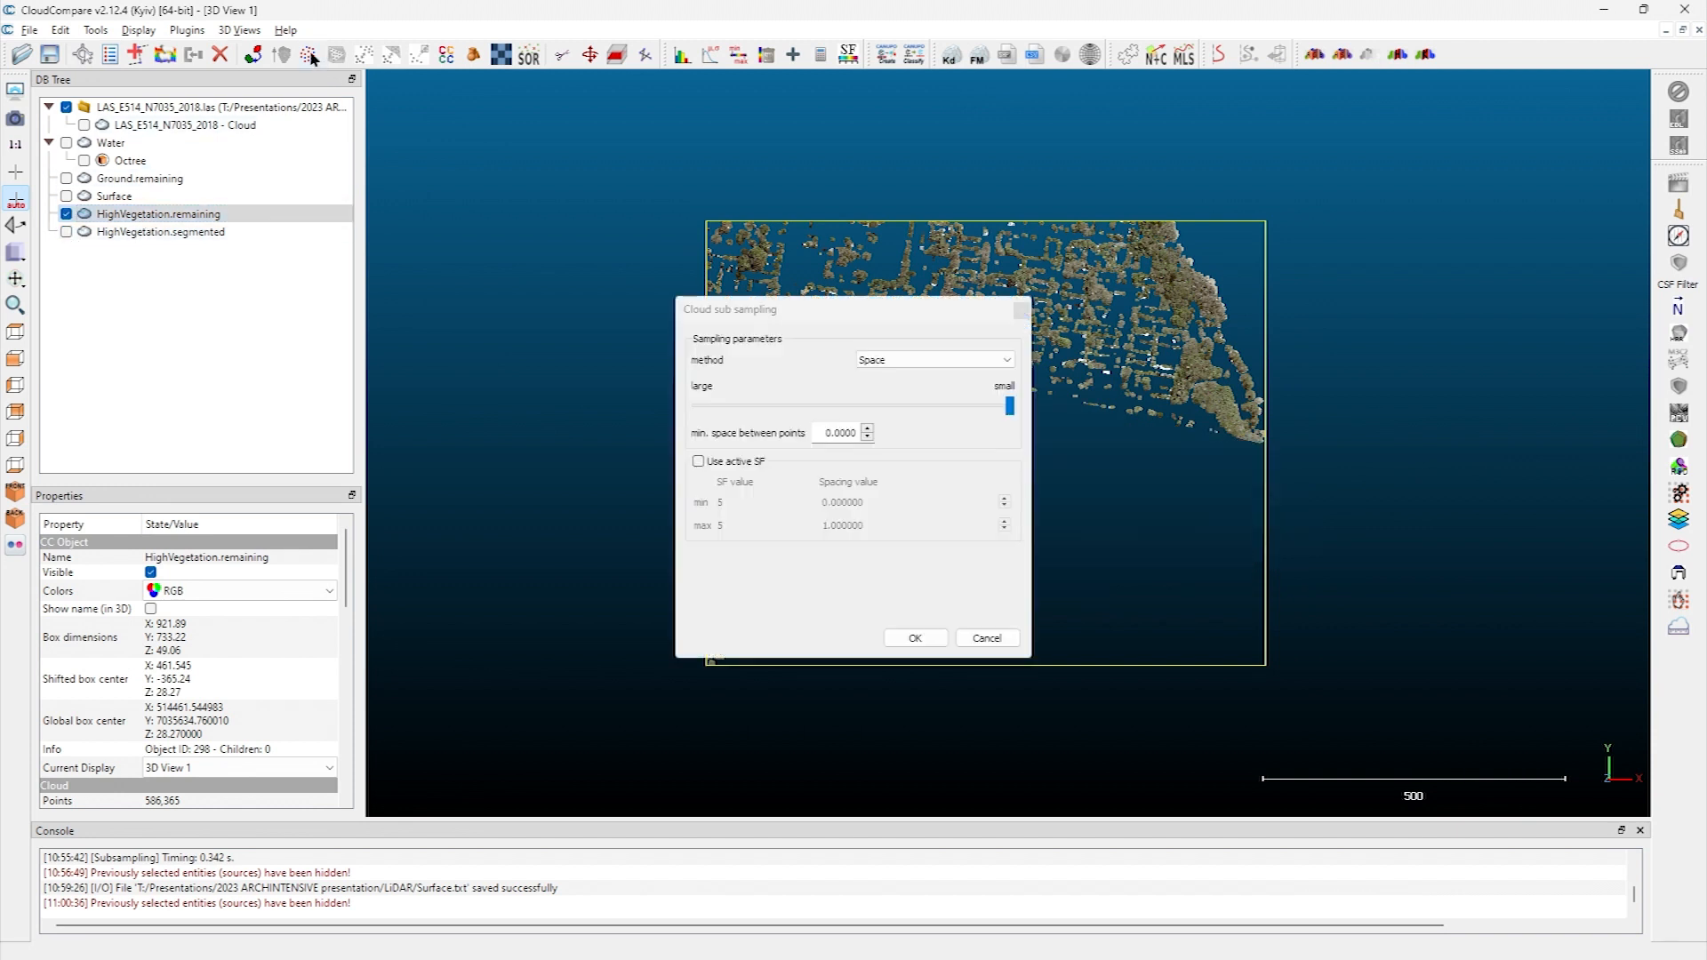
{"action": "left_click", "coordinate": [838, 435]}
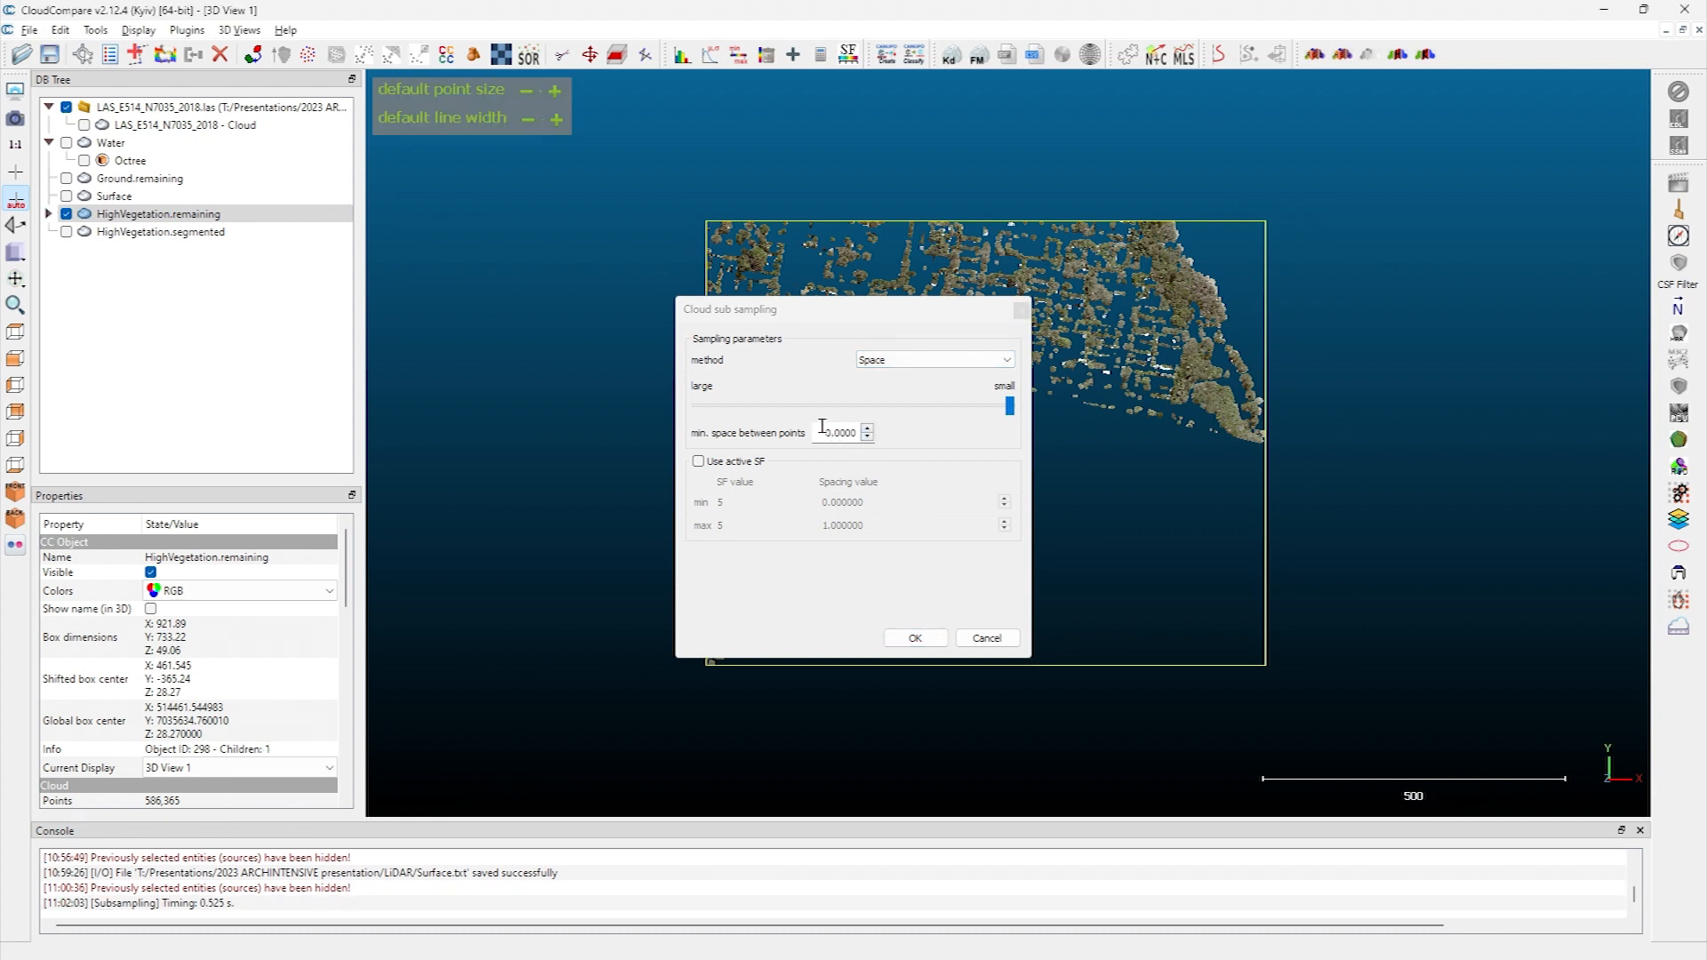
{"action": "left_click_drag", "start_coordinate": [822, 432], "coordinate": [921, 416]}
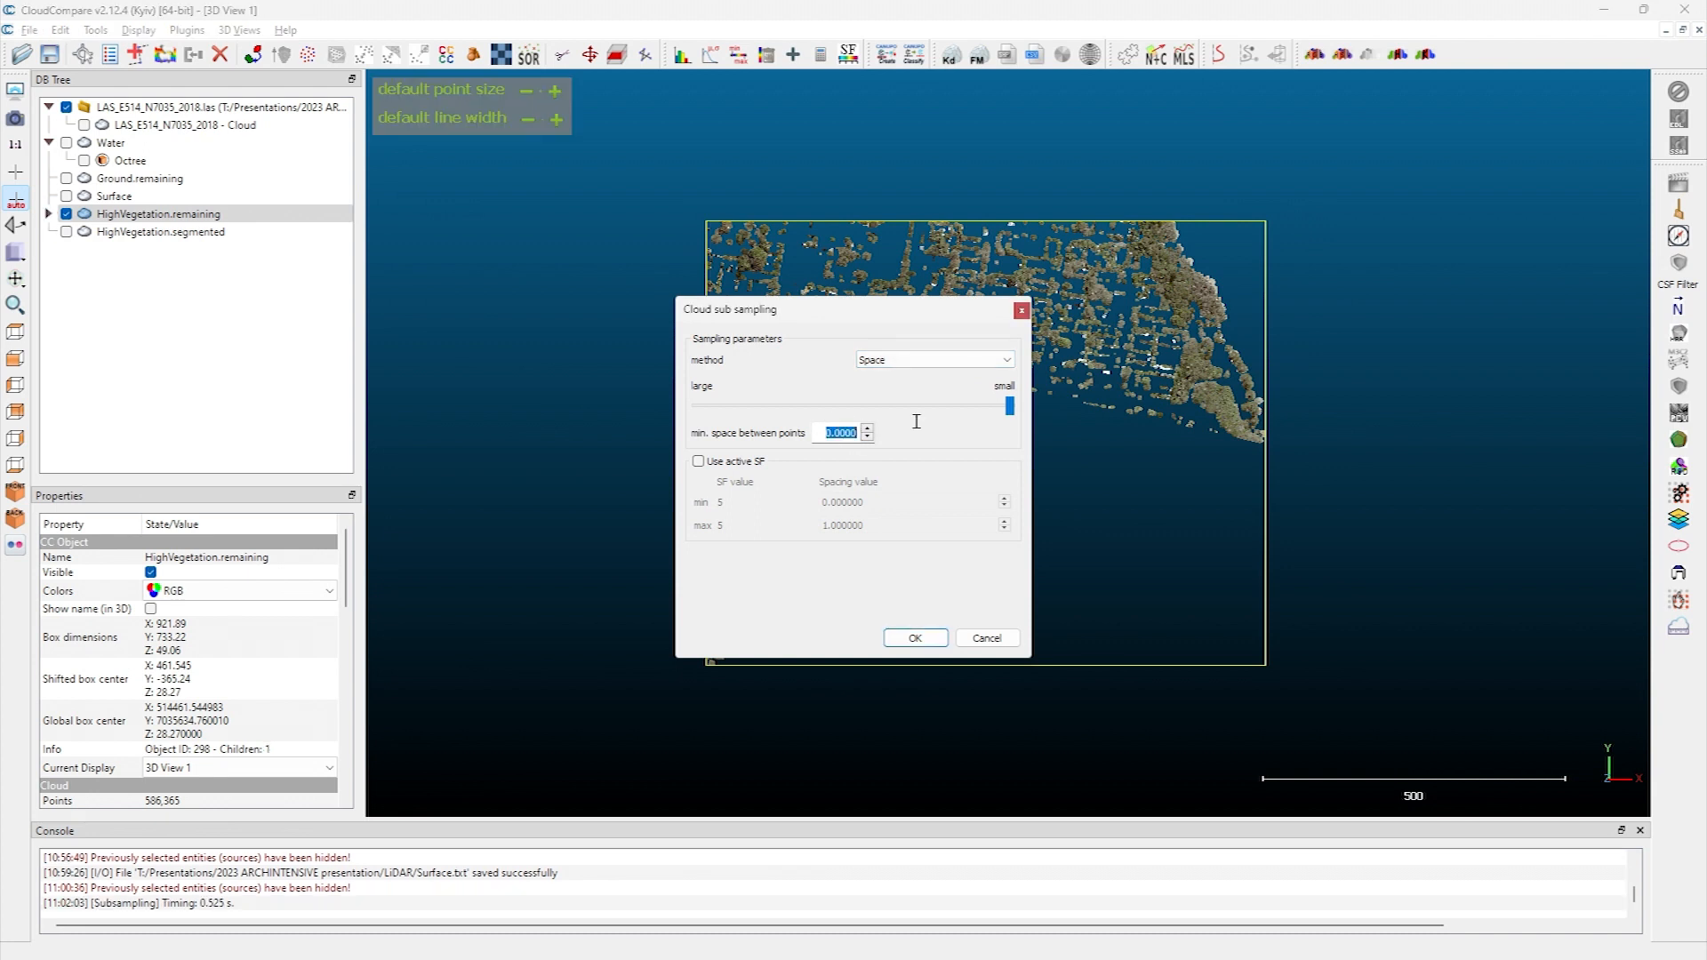
{"action": "type", "text": "1"}
{"action": "left_click", "coordinate": [923, 639]}
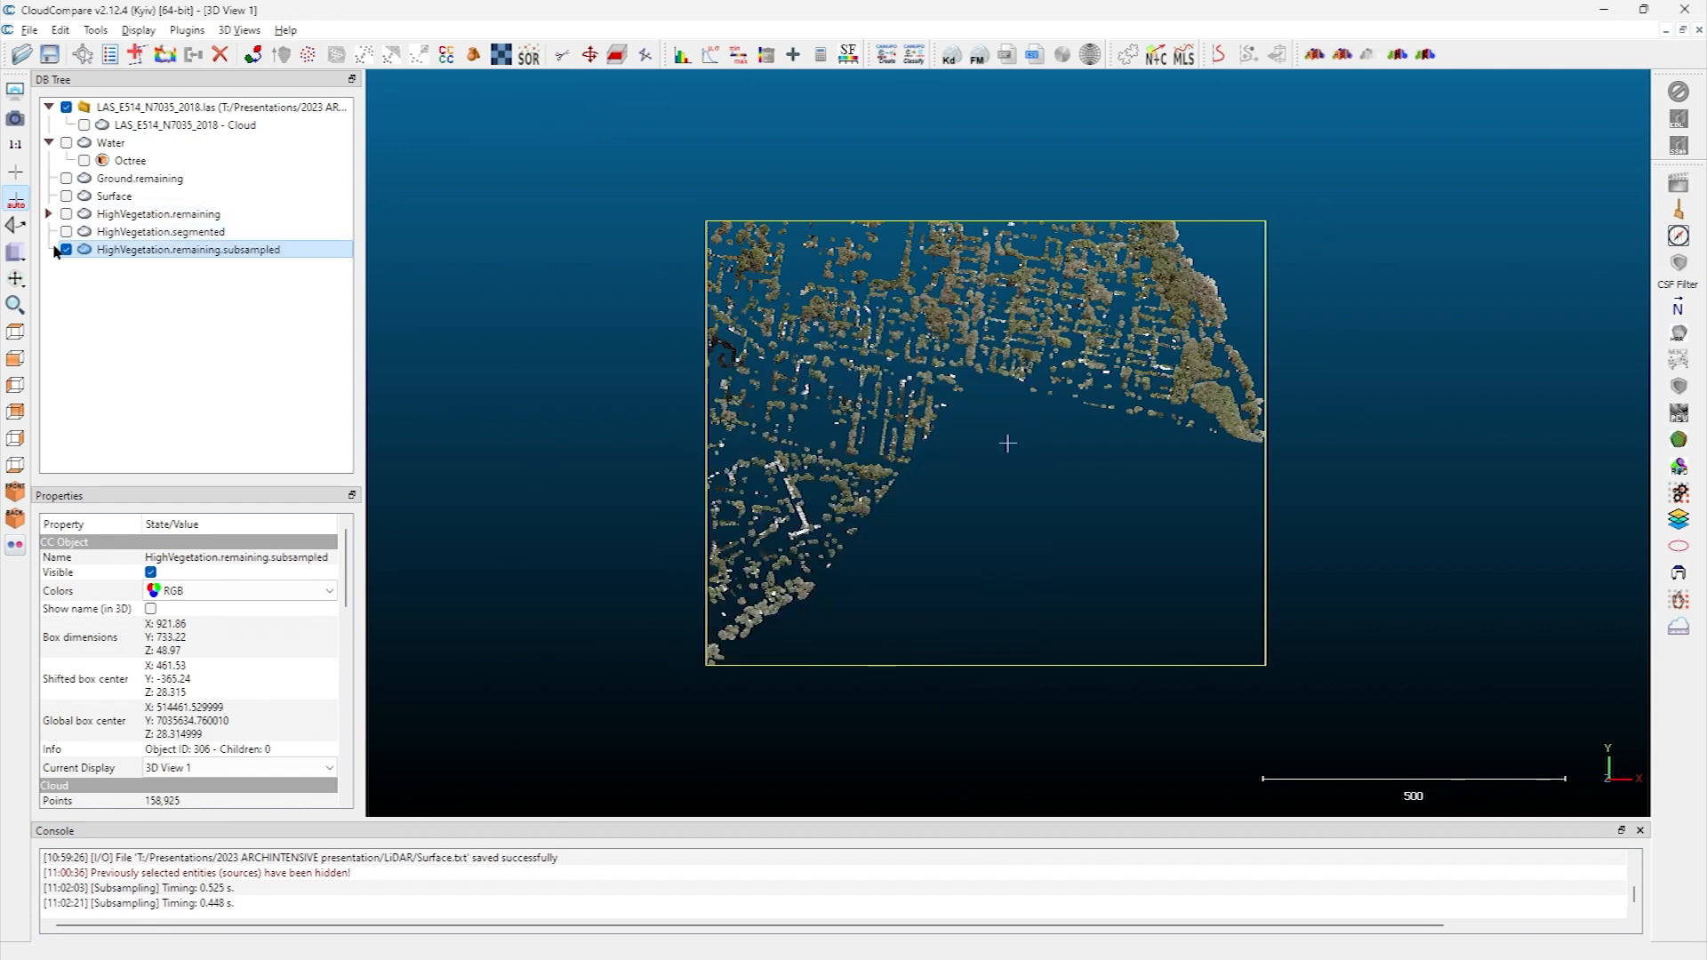
Show HighVegetation.segmented and merge it with HighVegetation.remaining.subsampled, without generating an original cloud index scalar field
{"action": "left_click", "coordinate": [118, 233]}
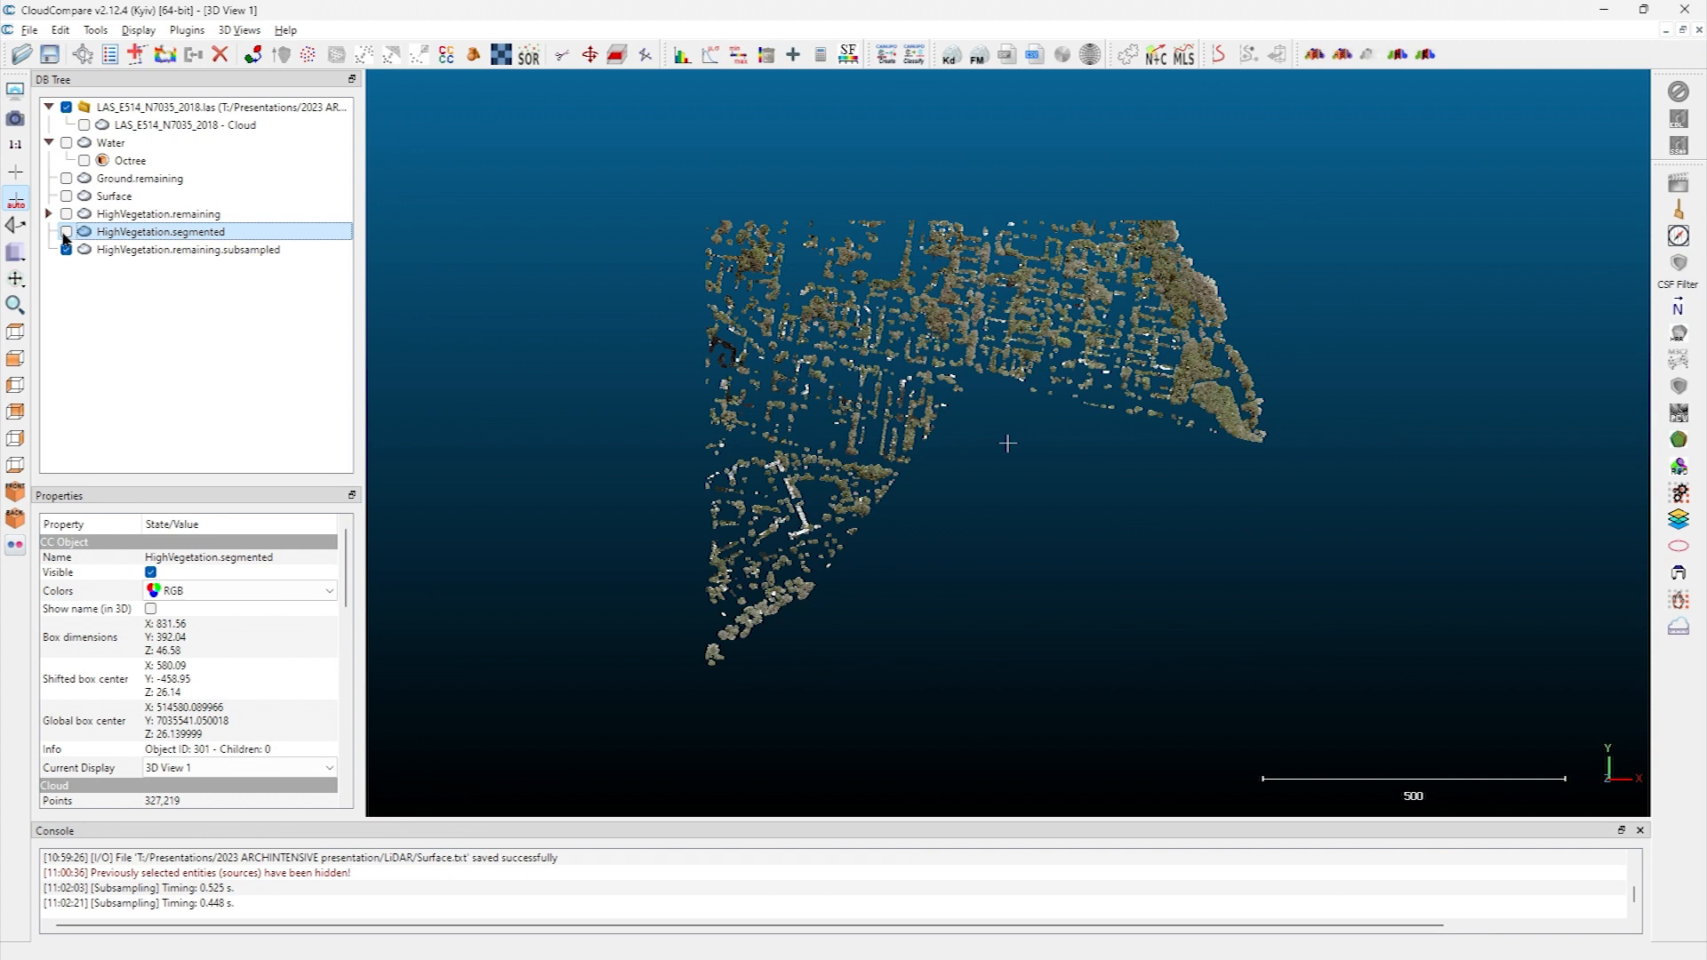
{"action": "left_click", "coordinate": [66, 233]}
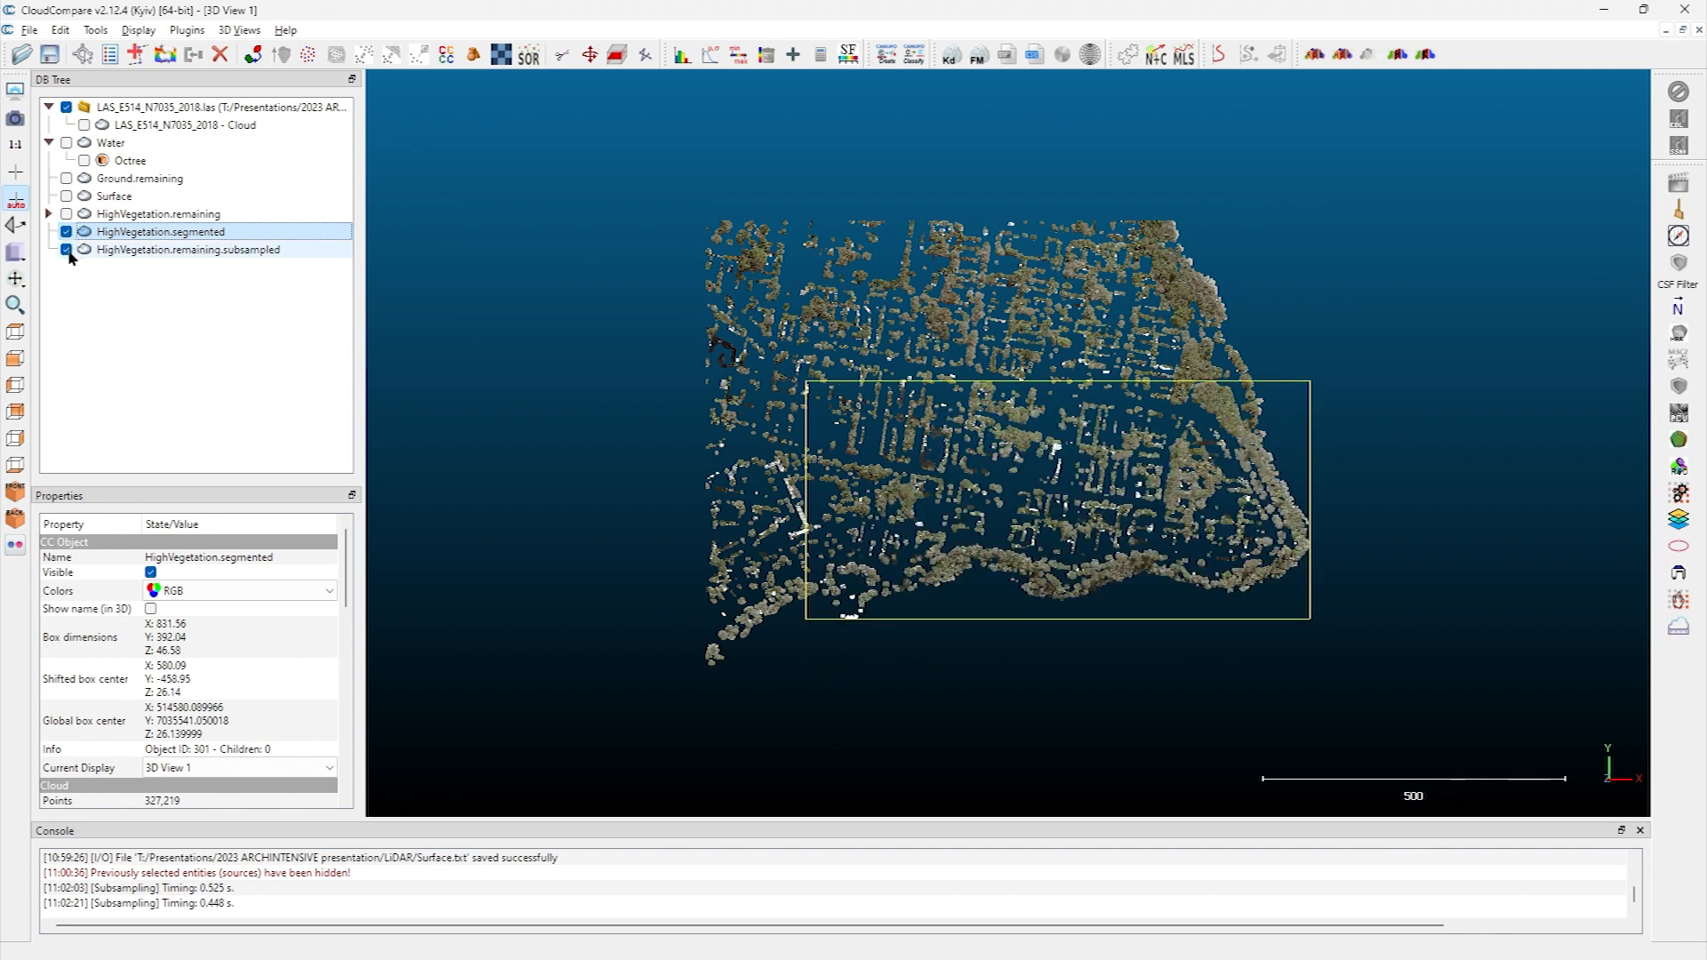
{"action": "left_click", "coordinate": [140, 251], "text": "ctrl"}
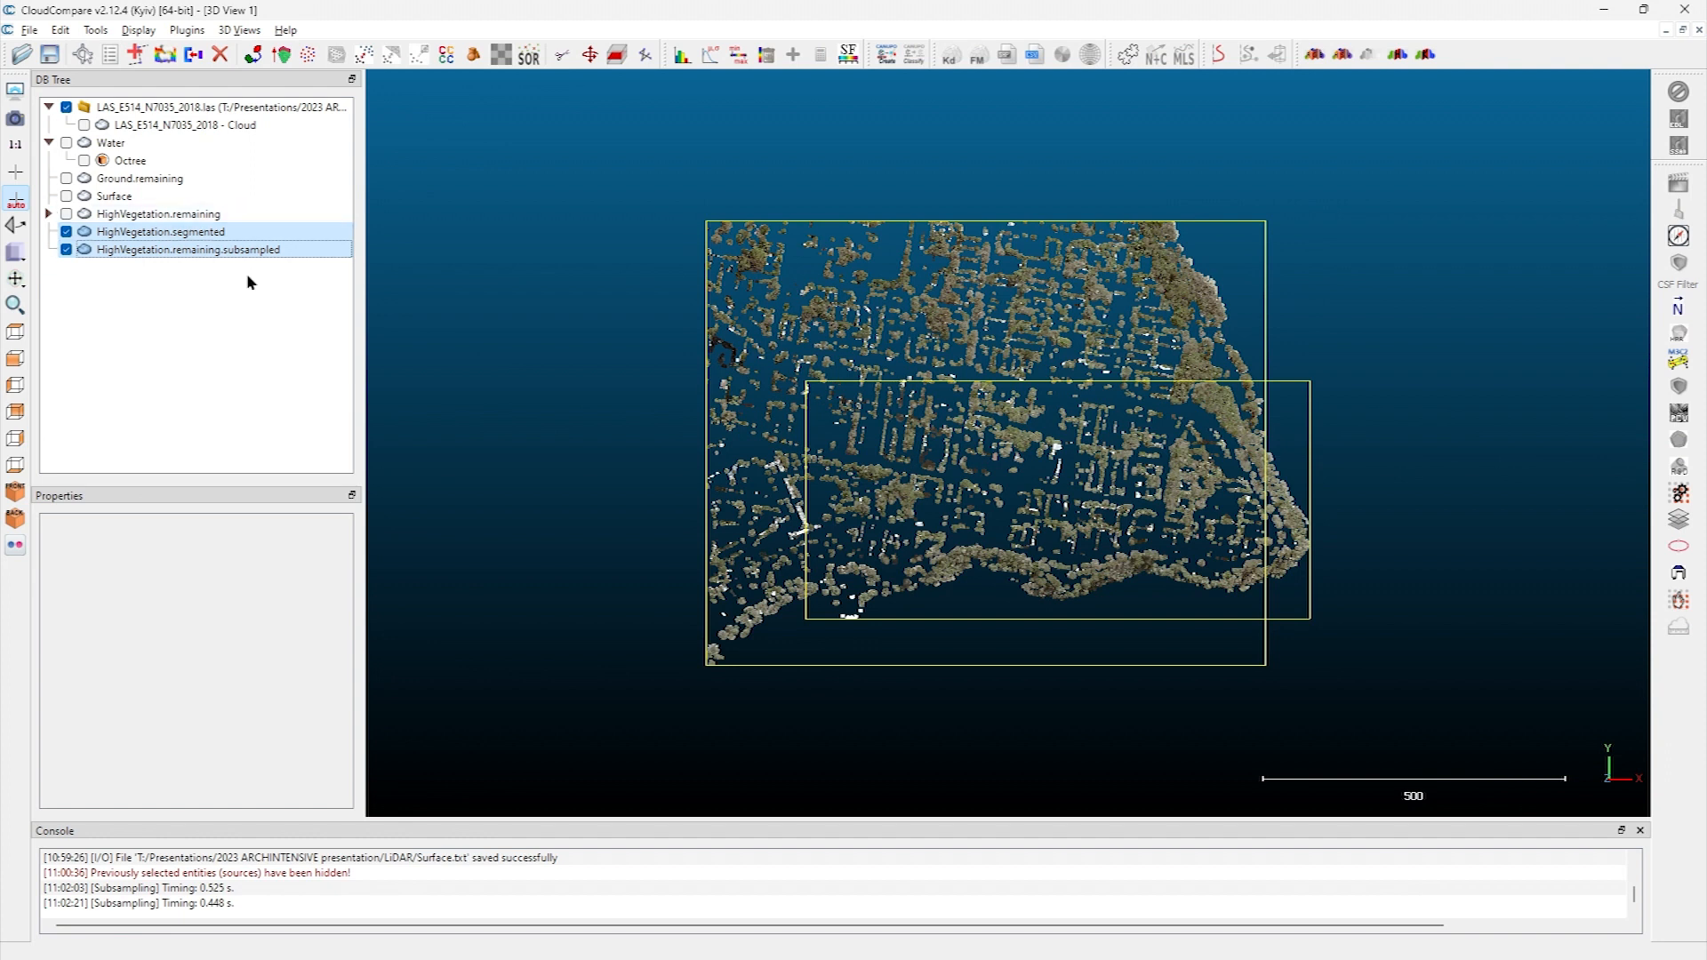
{"action": "left_click", "coordinate": [193, 54]}
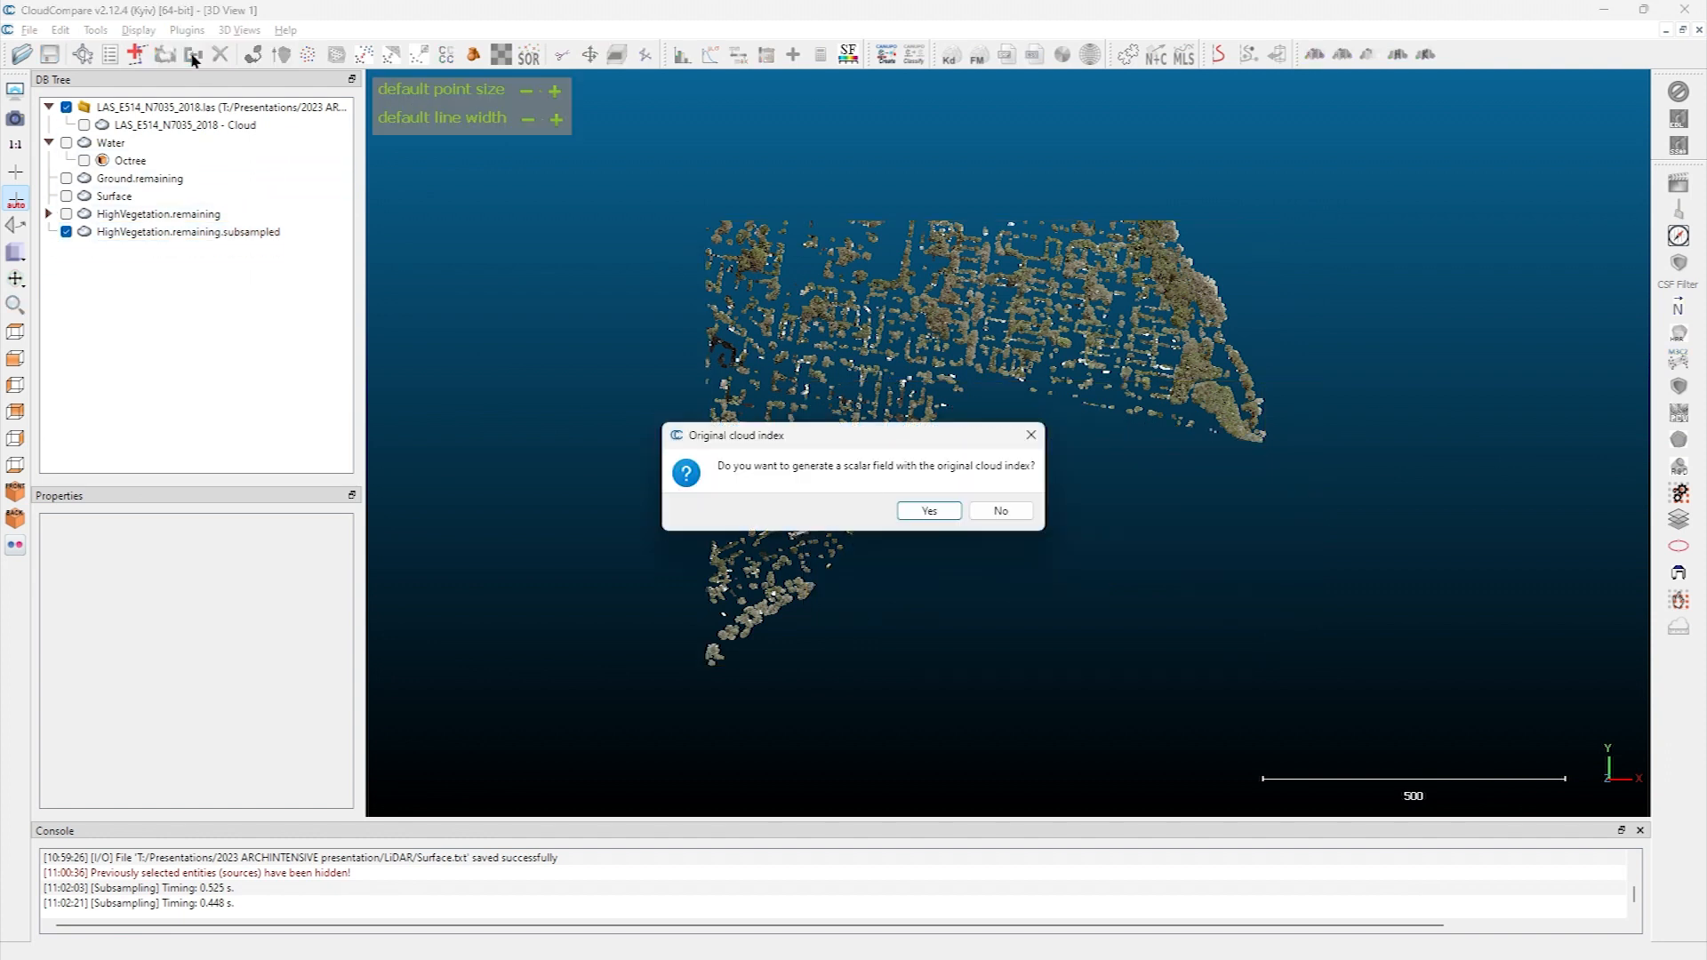
{"action": "left_click", "coordinate": [1002, 510]}
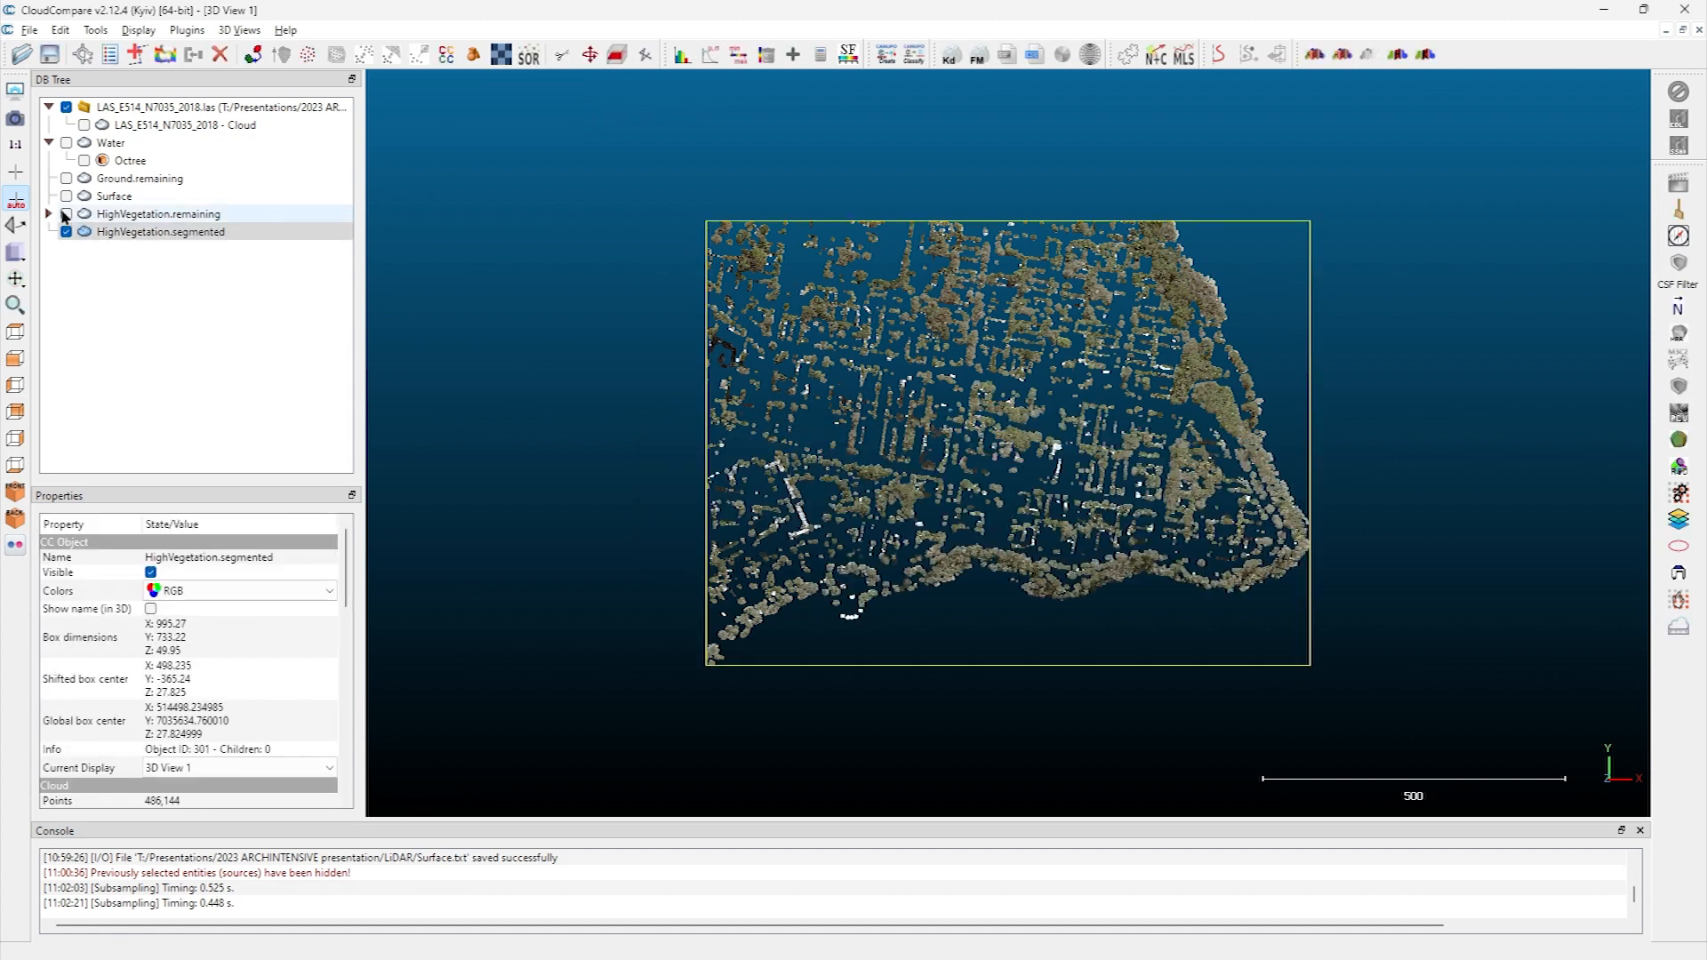
Rename the merged vegetation cloud as HighVegetation
{"action": "left_click", "coordinate": [138, 237]}
{"action": "left_click", "coordinate": [112, 217]}
{"action": "left_click", "coordinate": [126, 235]}
{"action": "double_click", "coordinate": [131, 235]}
{"action": "left_click", "coordinate": [188, 234]}
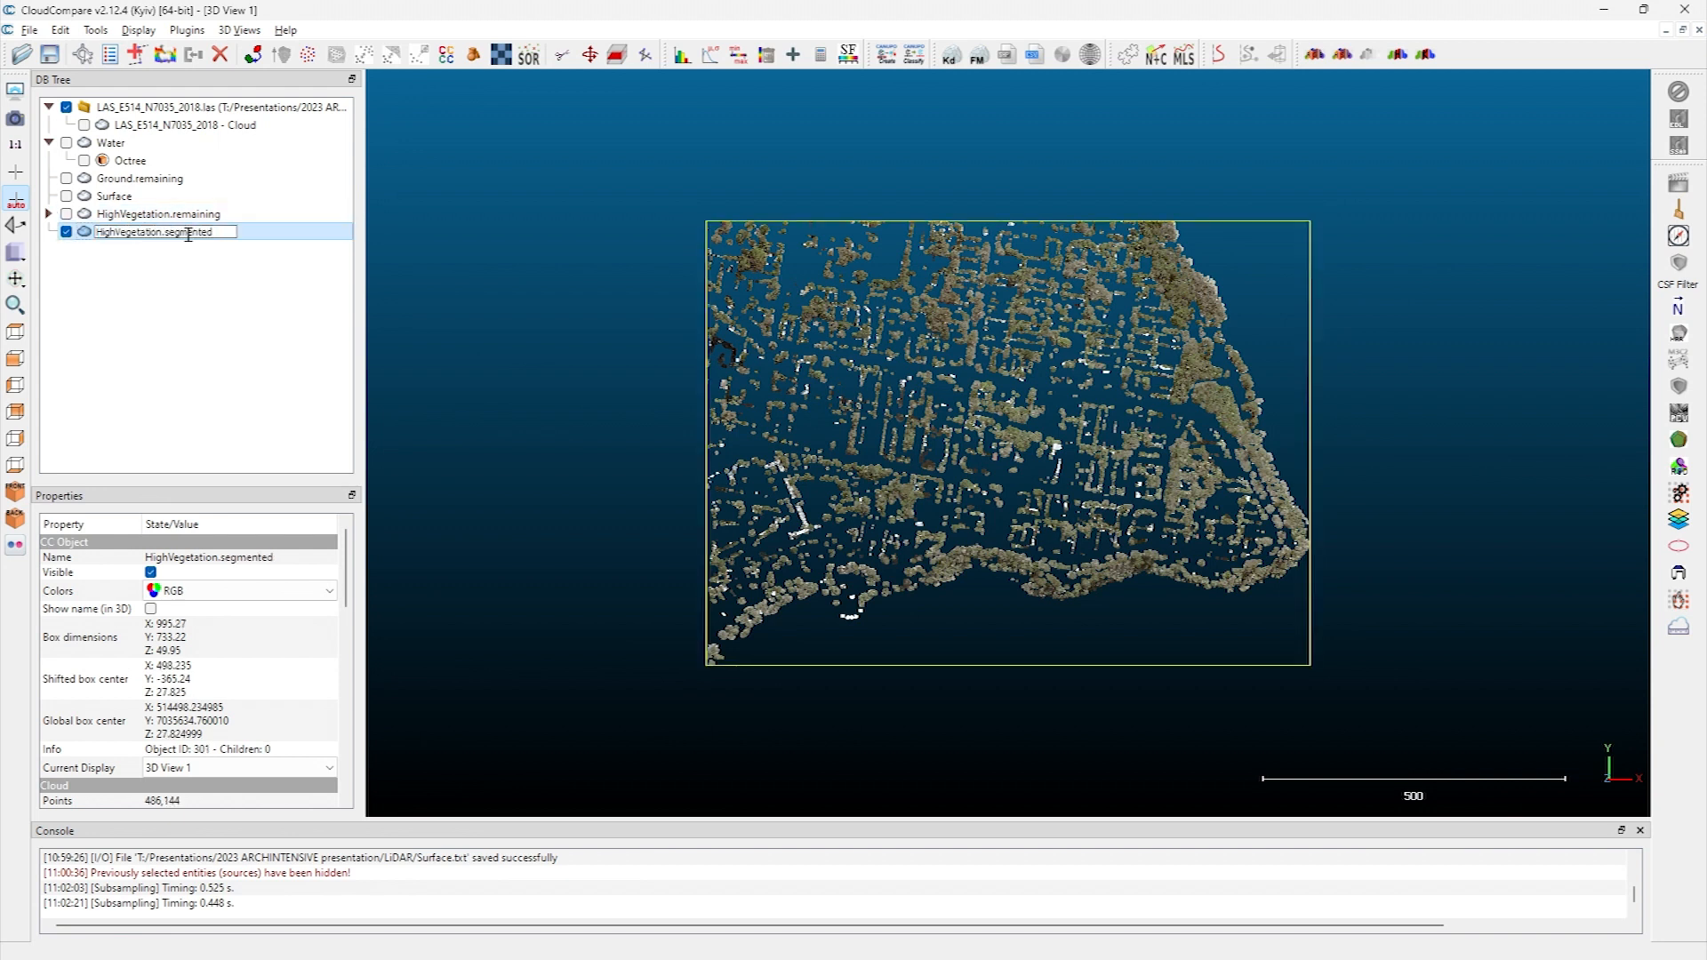
{"action": "key", "text": "BackSpace"}
{"action": "key", "text": "BackSpace"}
{"action": "key", "text": "BackSpace"}
{"action": "key", "text": "BackSpace"}
{"action": "key", "text": "BackSpace"}
{"action": "key", "text": "BackSpace"}
{"action": "key", "text": "BackSpace"}
{"action": "key", "text": "BackSpace"}
{"action": "key", "text": "BackSpace"}
{"action": "key", "text": "Return"}
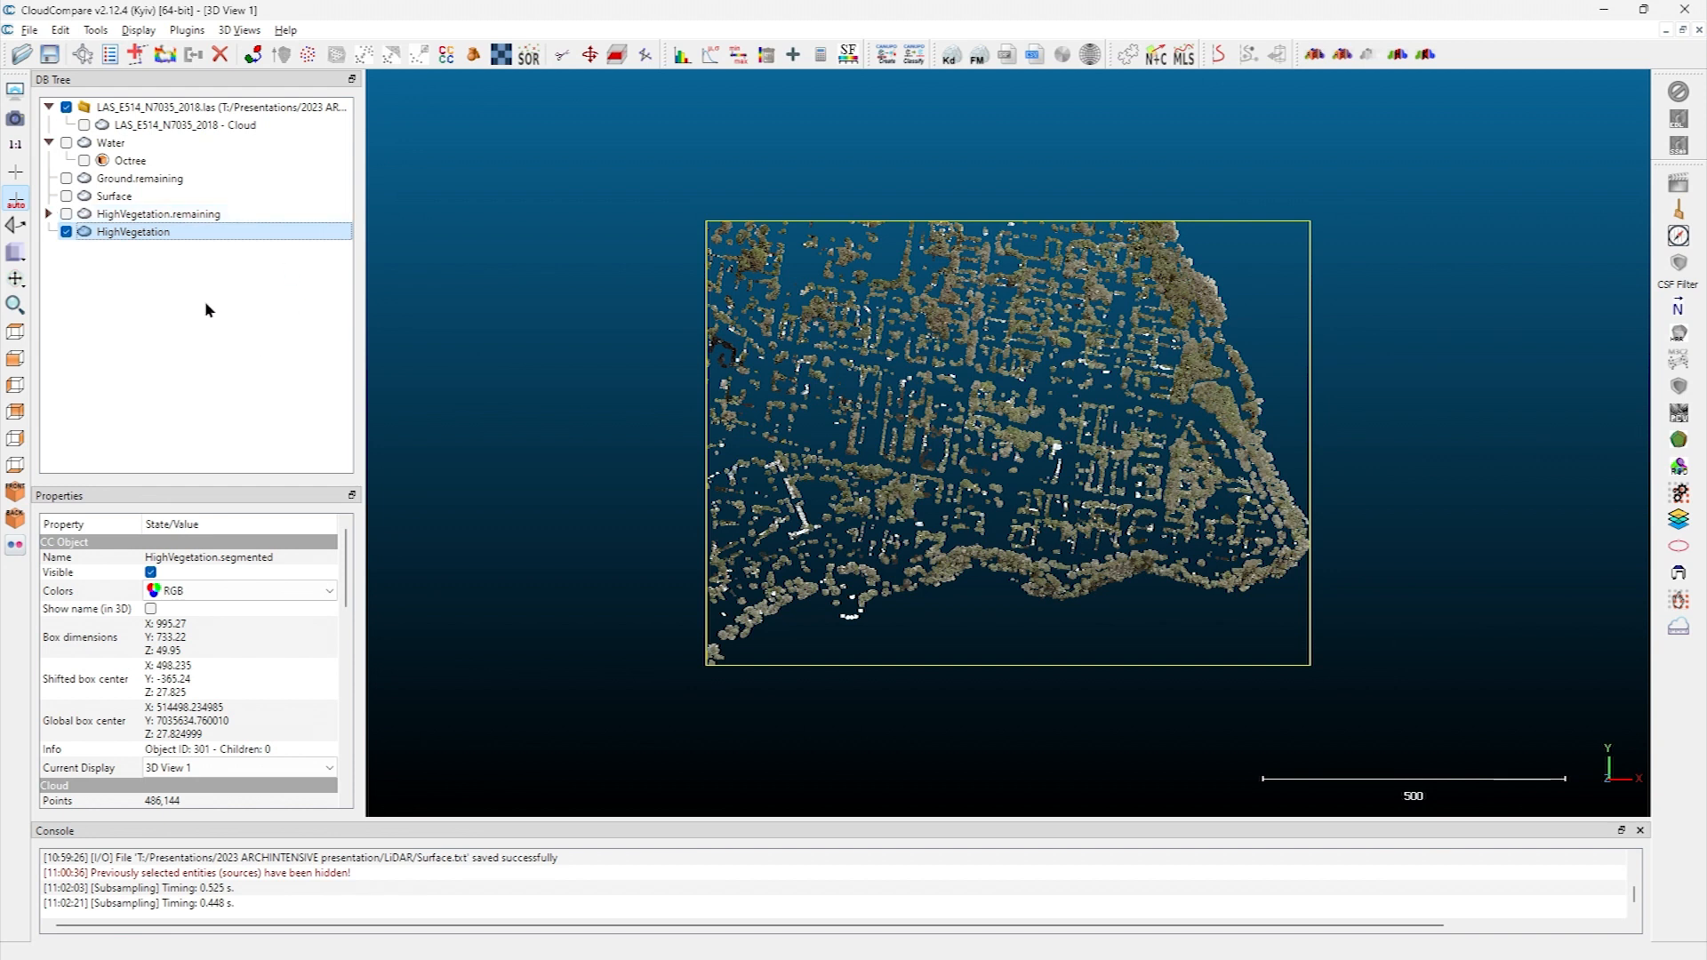
Delete all scalar fields from the HighVegetation cloud
{"action": "left_click", "coordinate": [95, 29]}
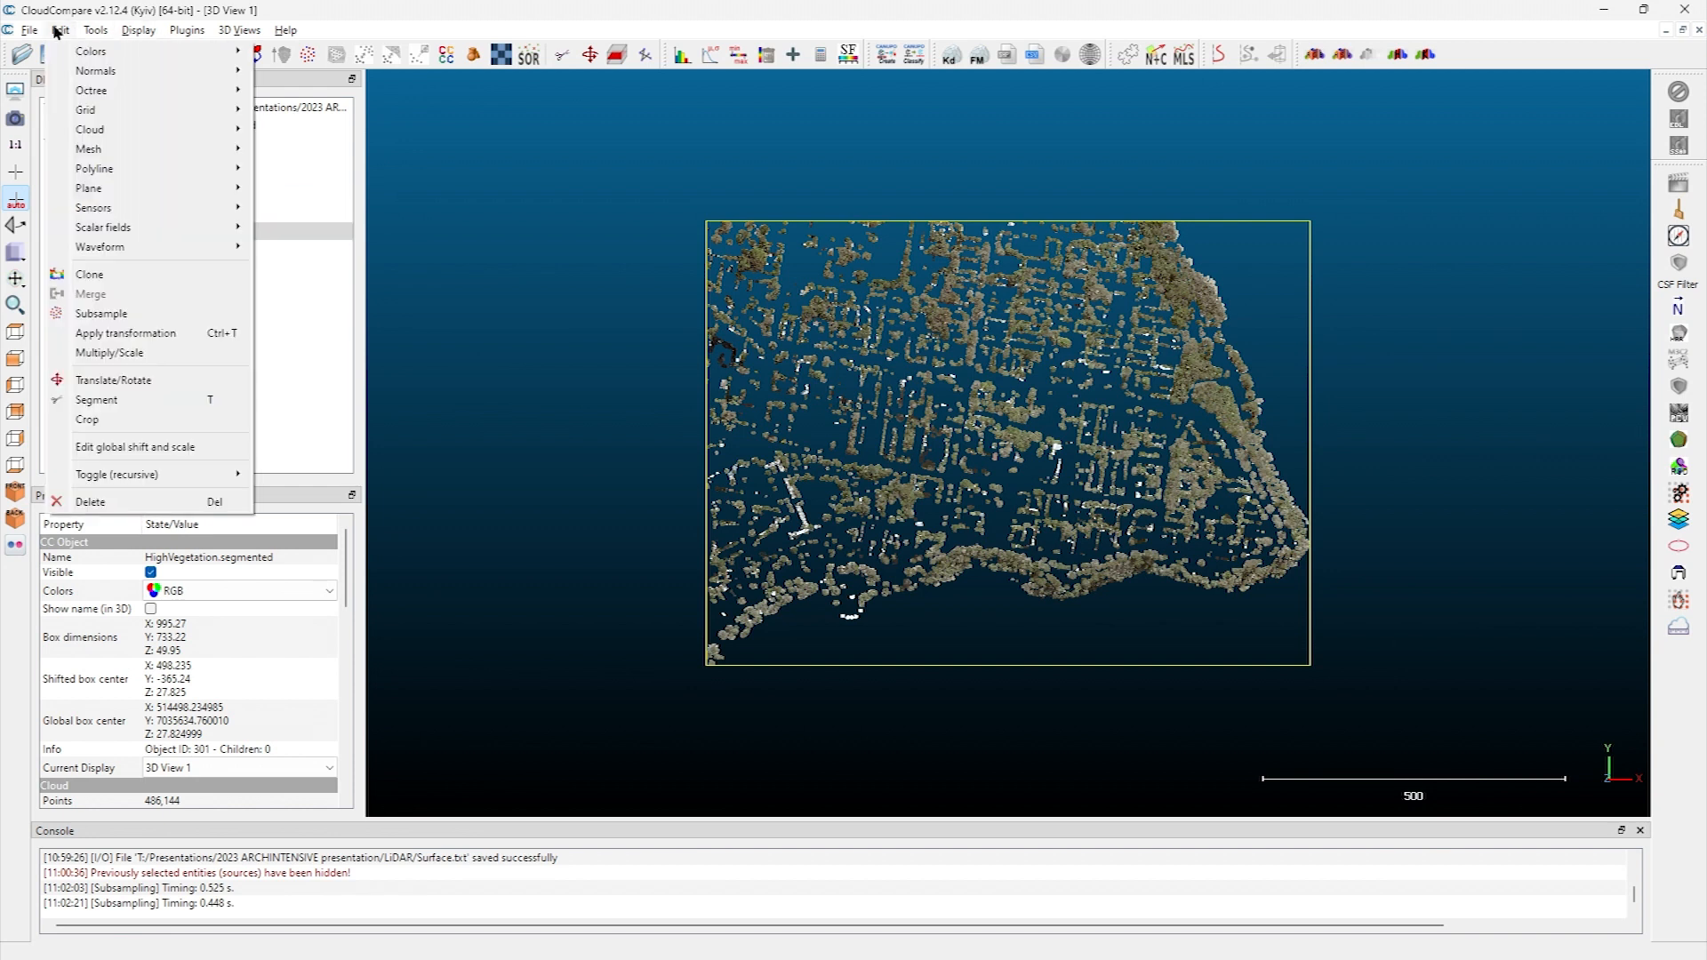
{"action": "mouse_move", "coordinate": [61, 29]}
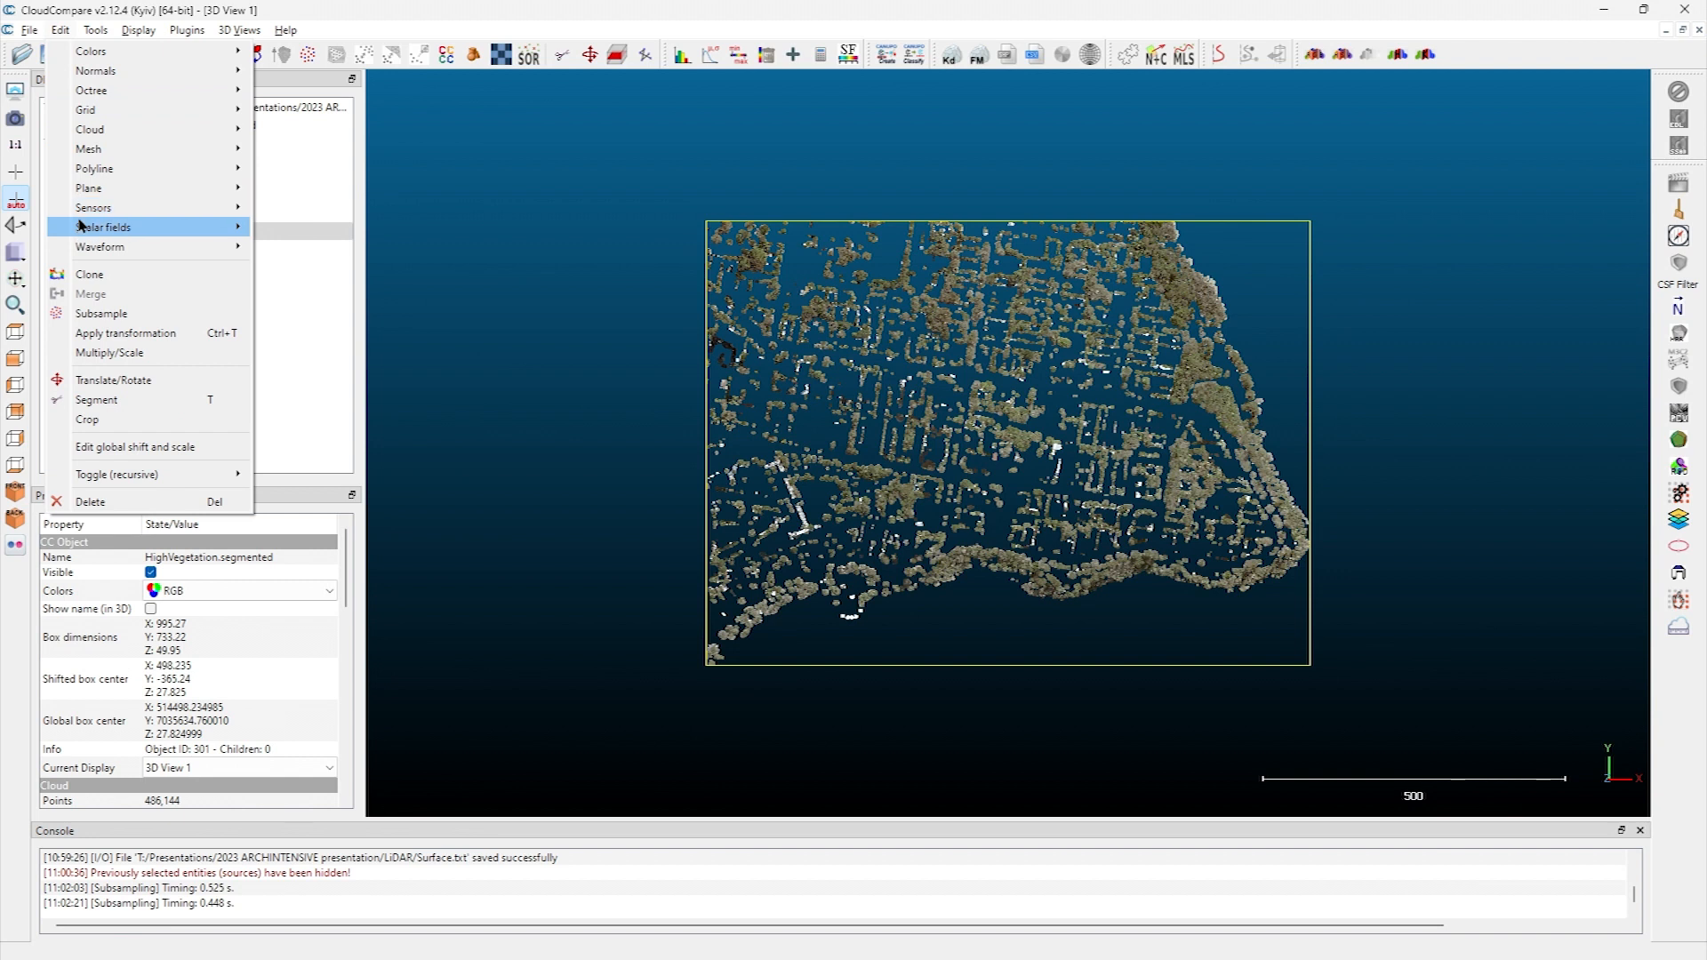
{"action": "mouse_move", "coordinate": [224, 233]}
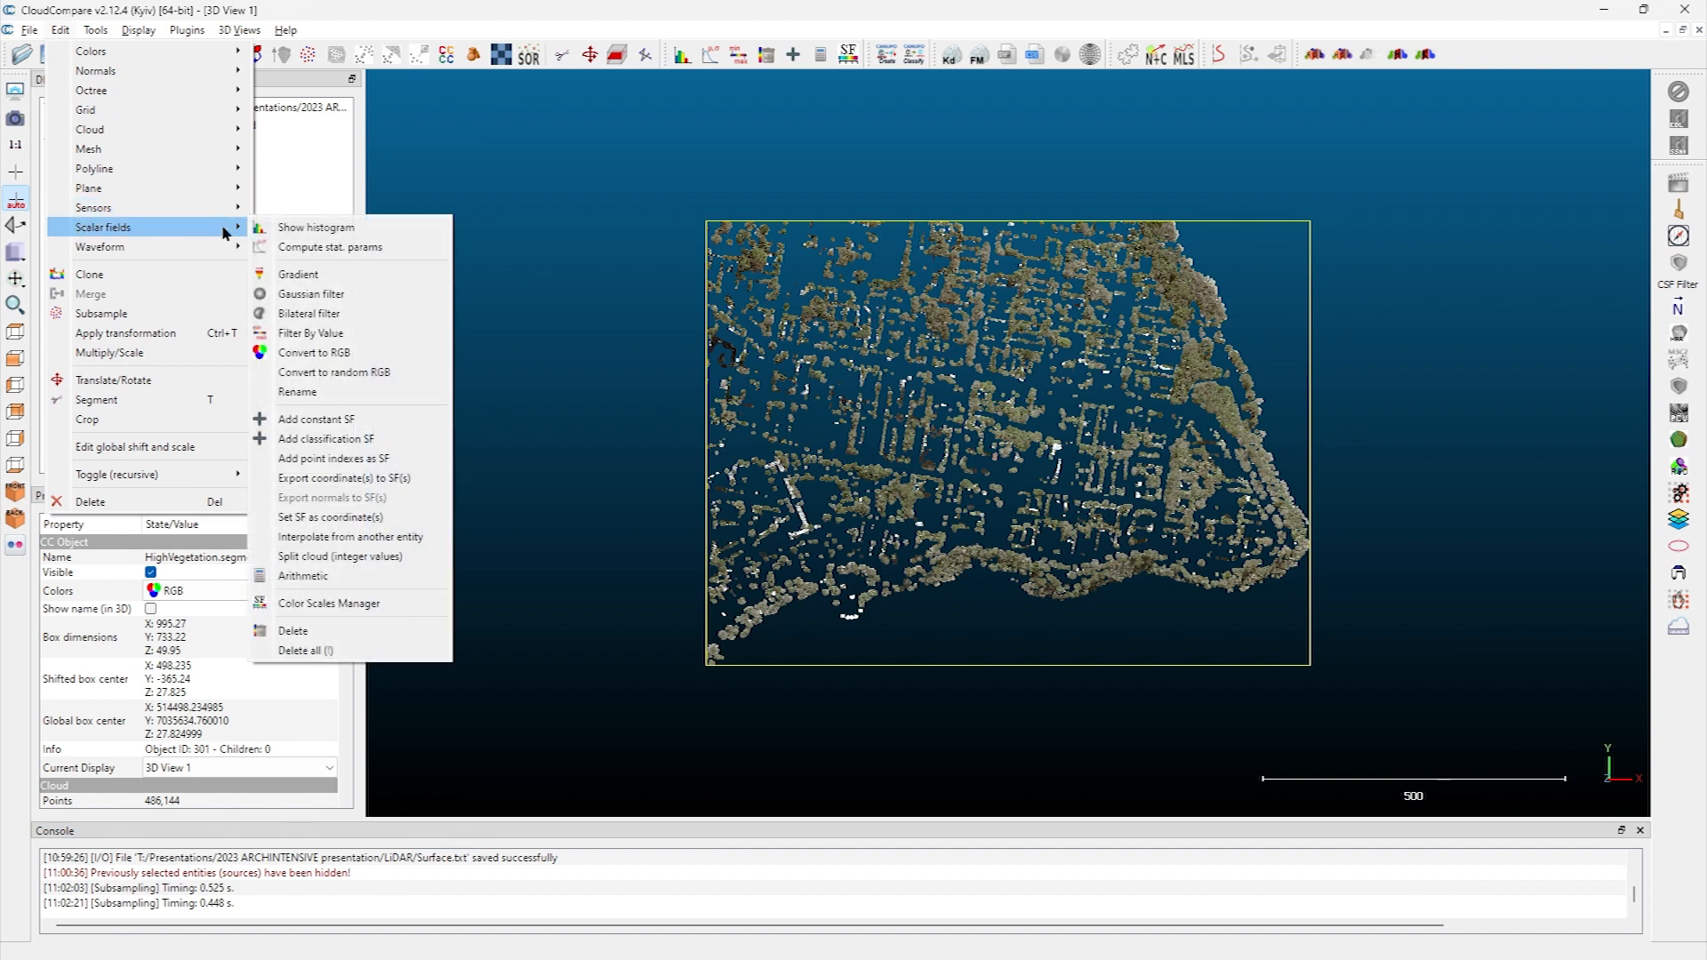
{"action": "left_click", "coordinate": [300, 651]}
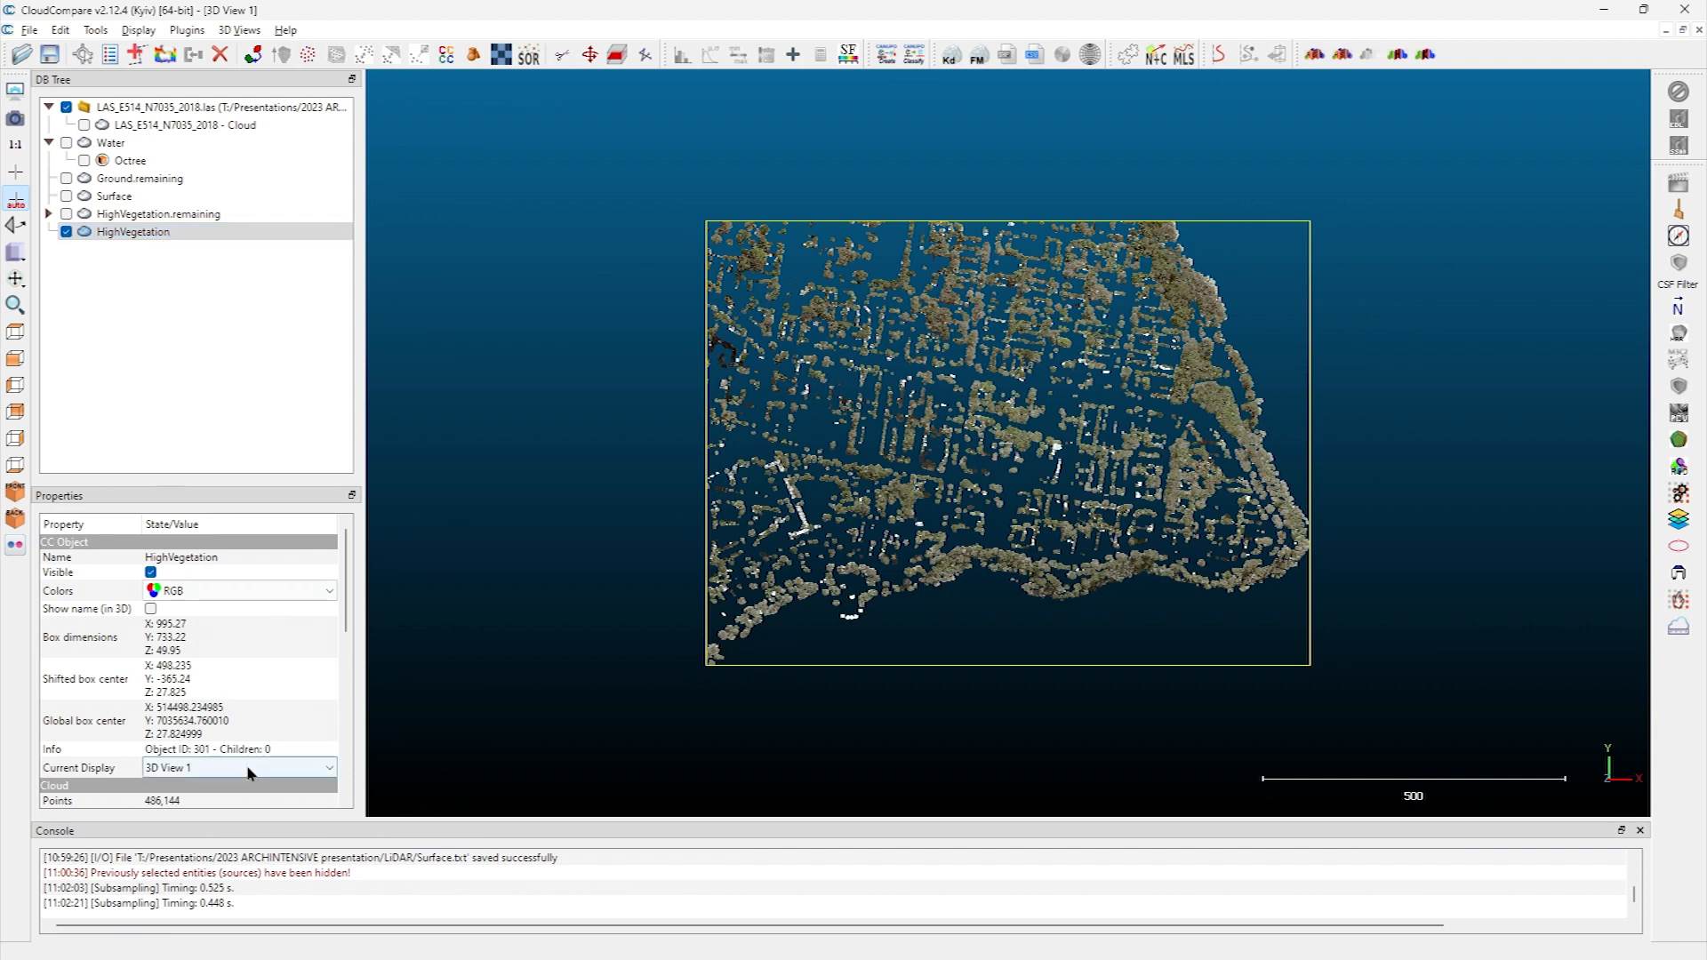
Examine the HighVegetation cloud's properties to check which colours and scalar fields it still carries
{"action": "scroll", "coordinate": [242, 711], "scroll_direction": "down", "scroll_amount": 5}
{"action": "scroll", "coordinate": [244, 702], "scroll_direction": "up", "scroll_amount": 2}
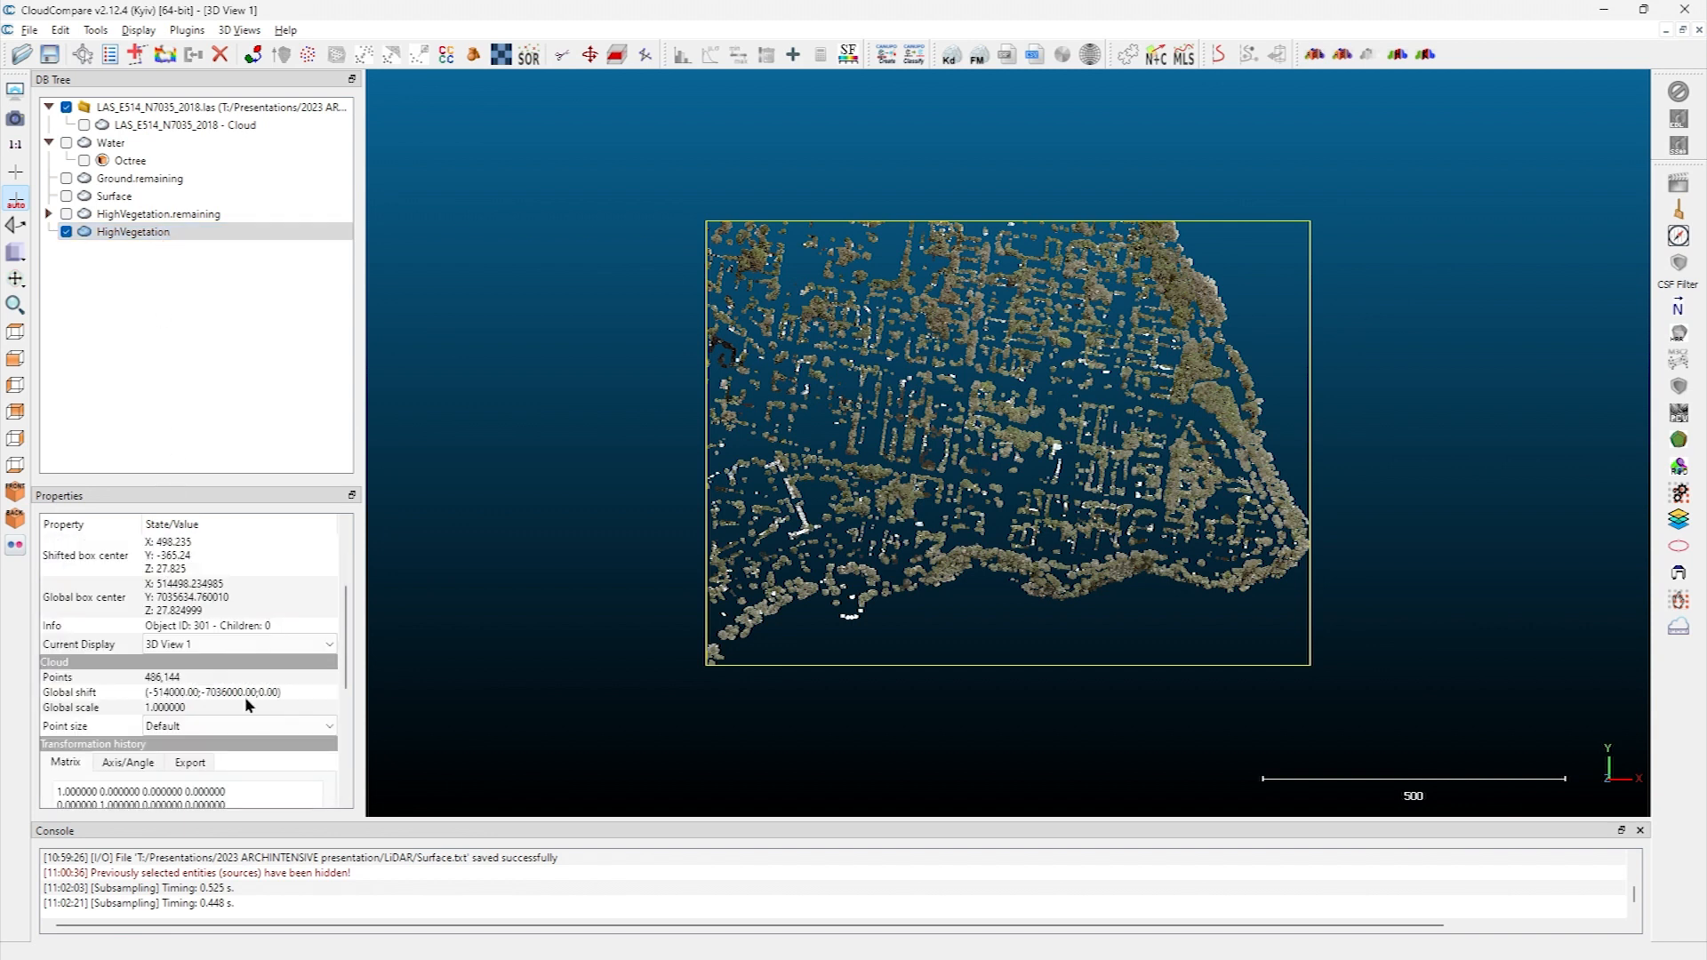
{"action": "left_click", "coordinate": [203, 725]}
{"action": "left_click", "coordinate": [203, 725]}
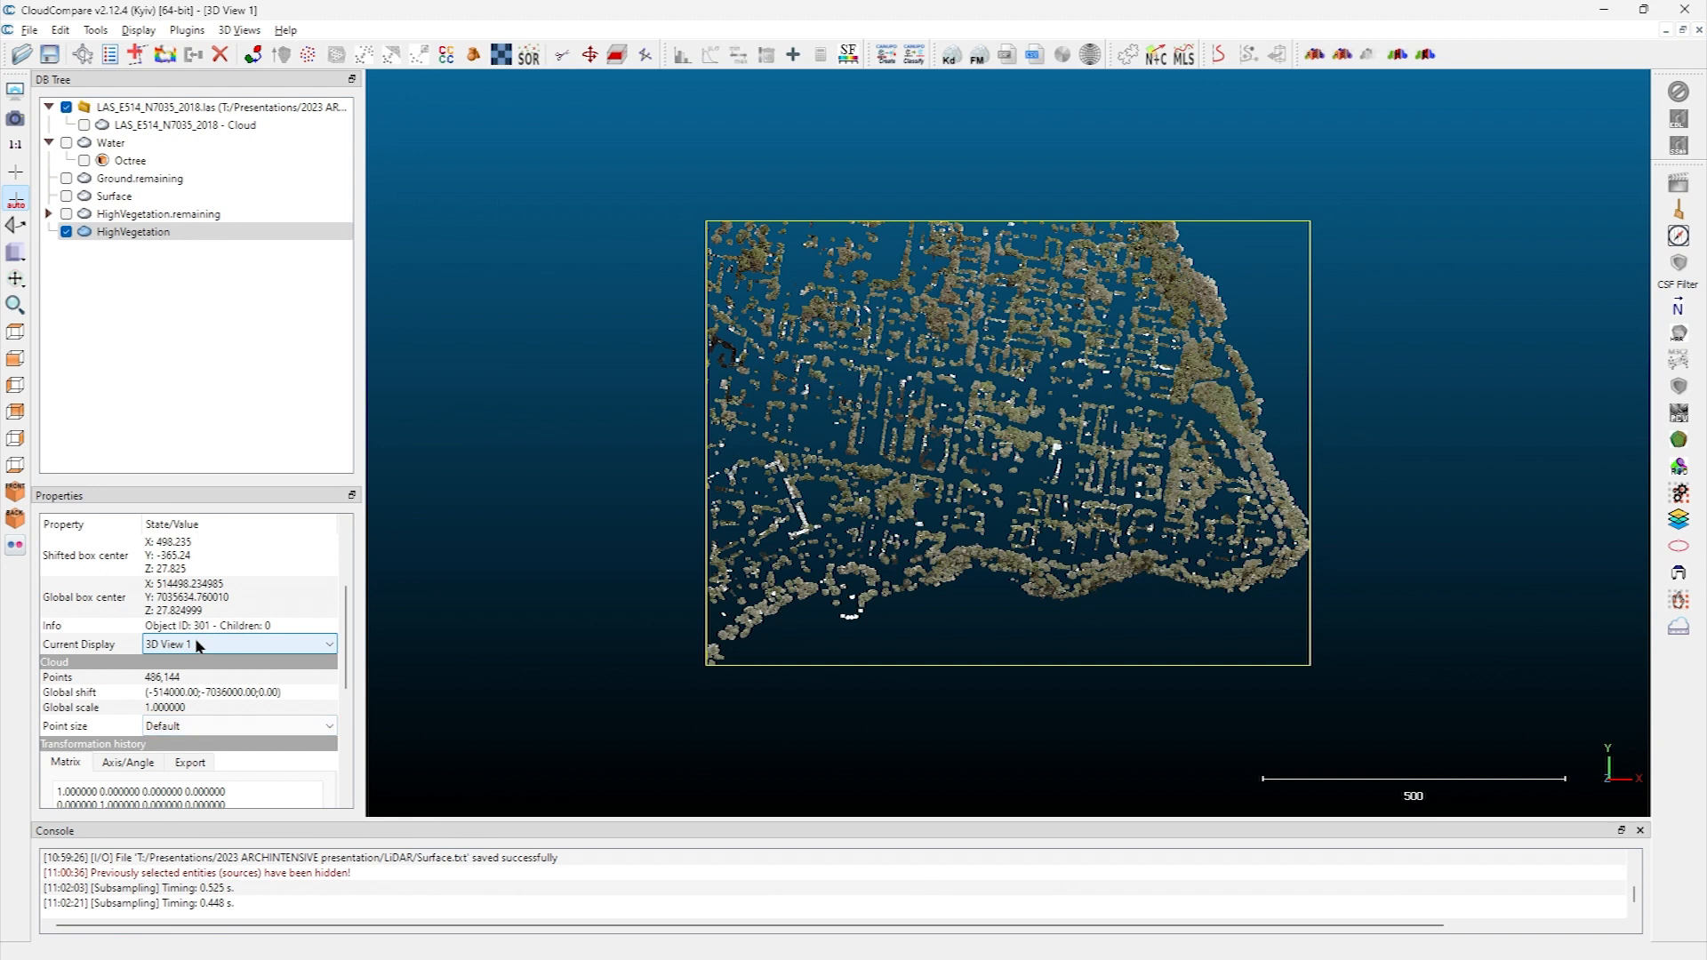
{"action": "left_click", "coordinate": [198, 645]}
{"action": "left_click", "coordinate": [198, 647]}
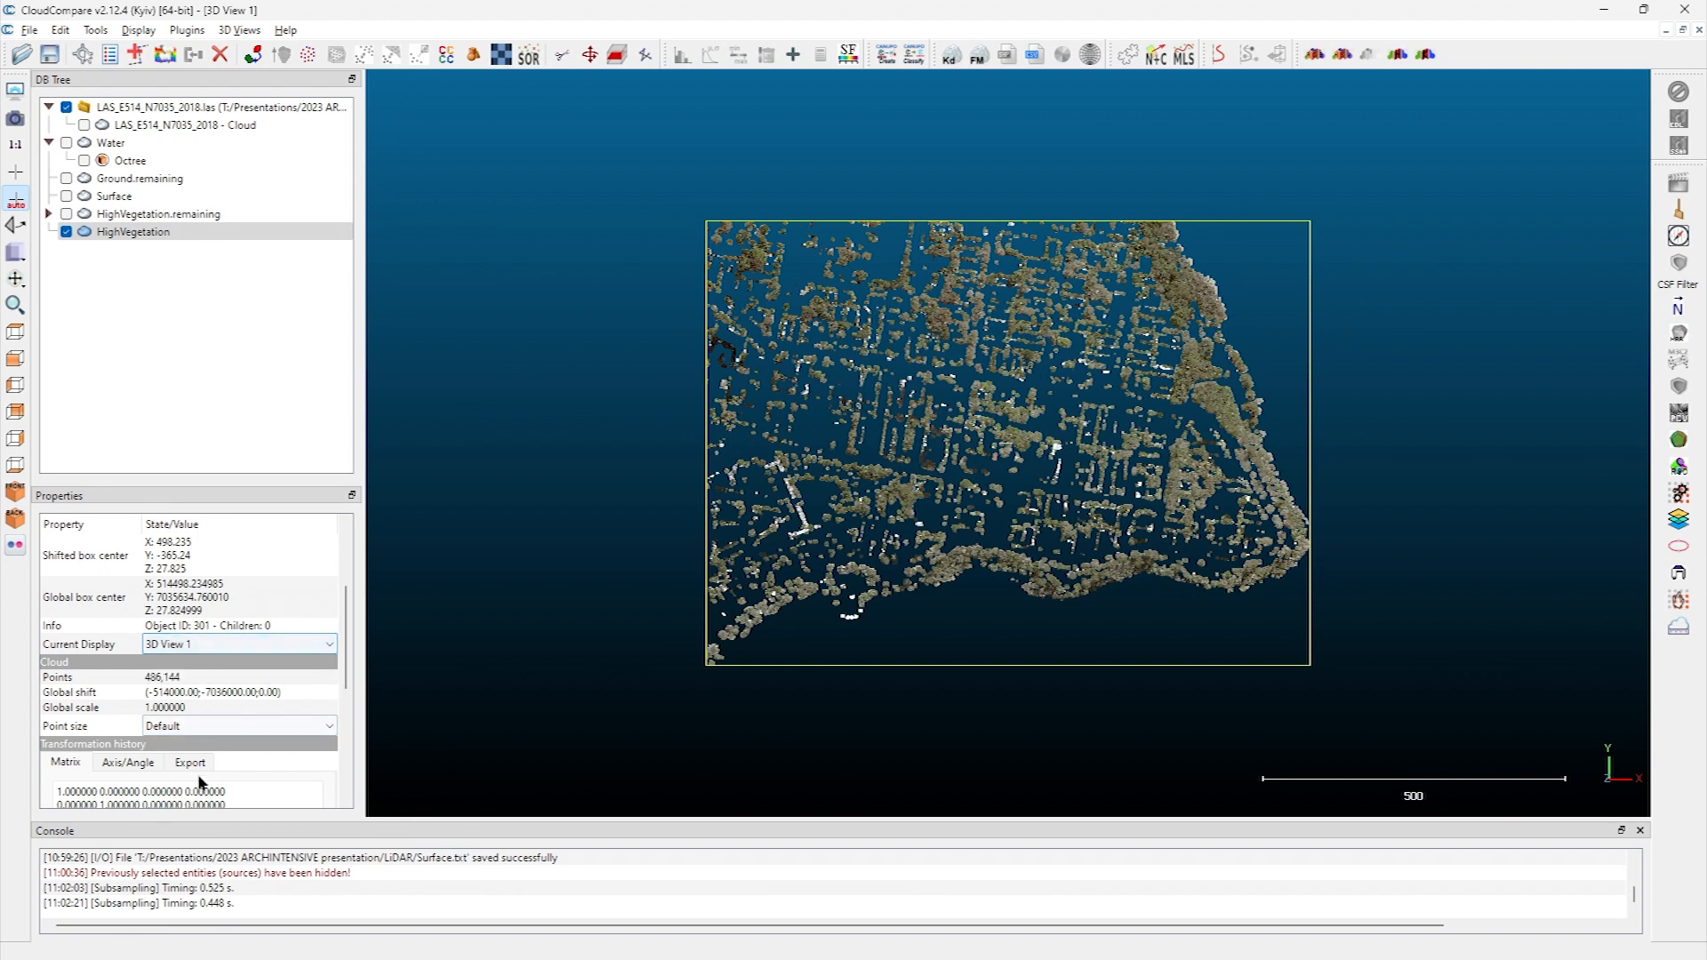
{"action": "scroll", "coordinate": [214, 522], "scroll_direction": "up", "scroll_amount": 2}
{"action": "left_click", "coordinate": [214, 541]}
{"action": "left_click", "coordinate": [214, 574]}
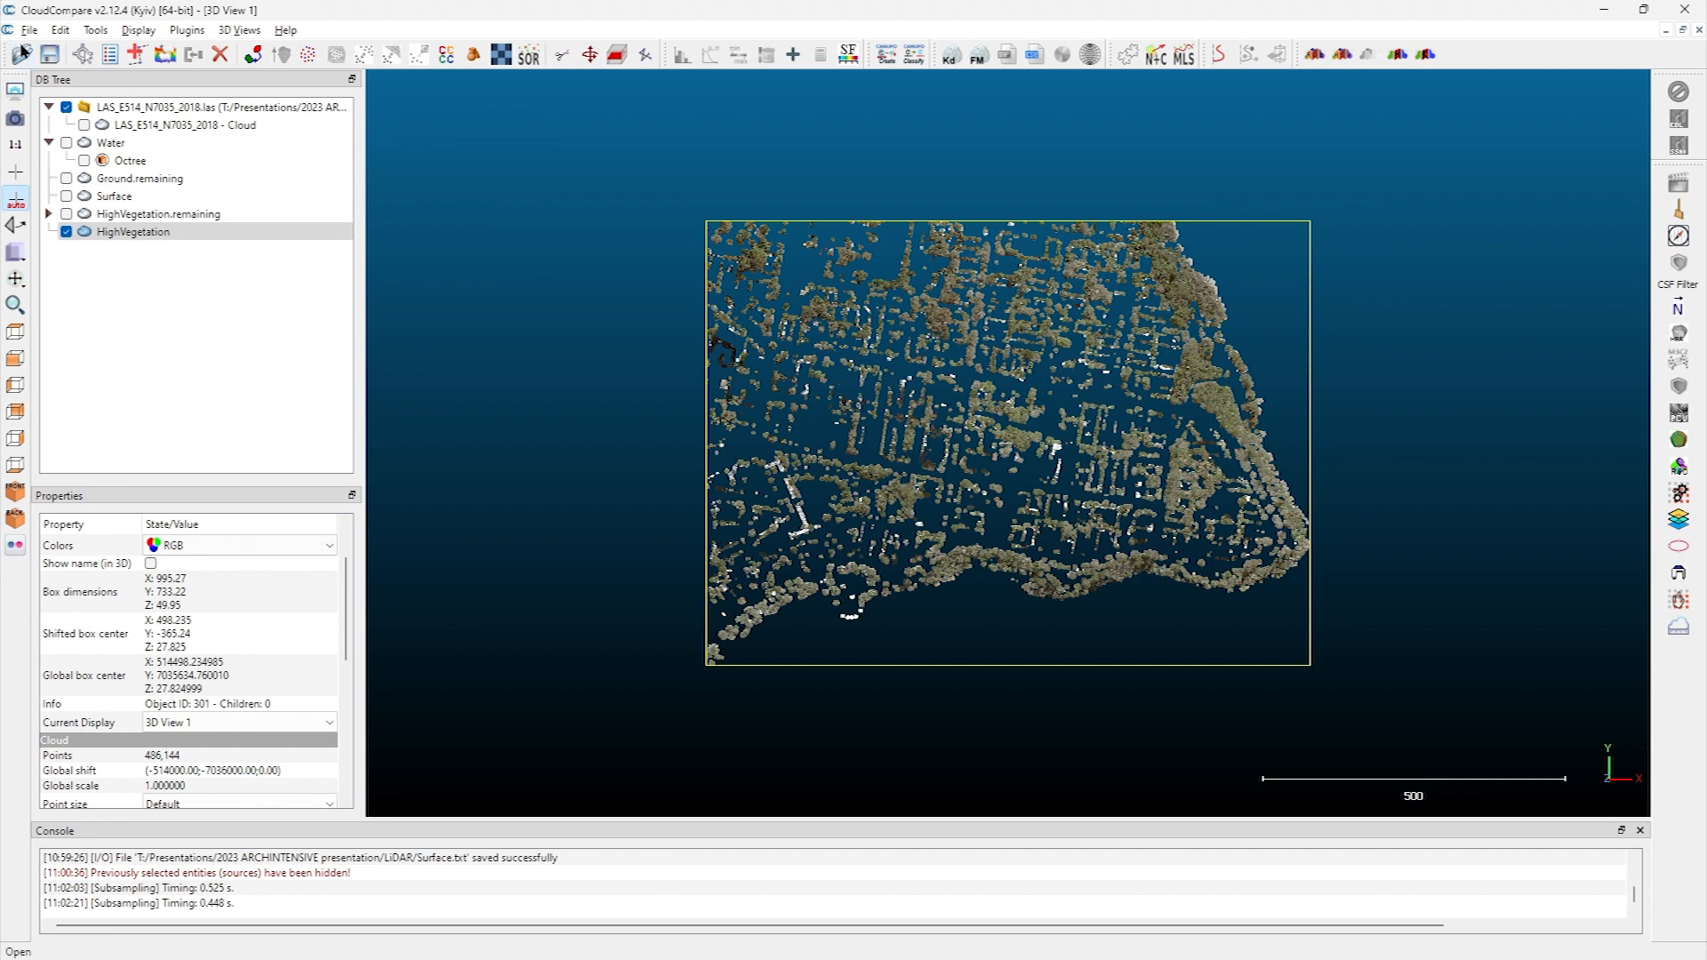
Export the HighVegetation cloud in E57 format as HighVegetation.e57 in the LiDAR folder, and hide the cloud
{"action": "left_click", "coordinate": [47, 55]}
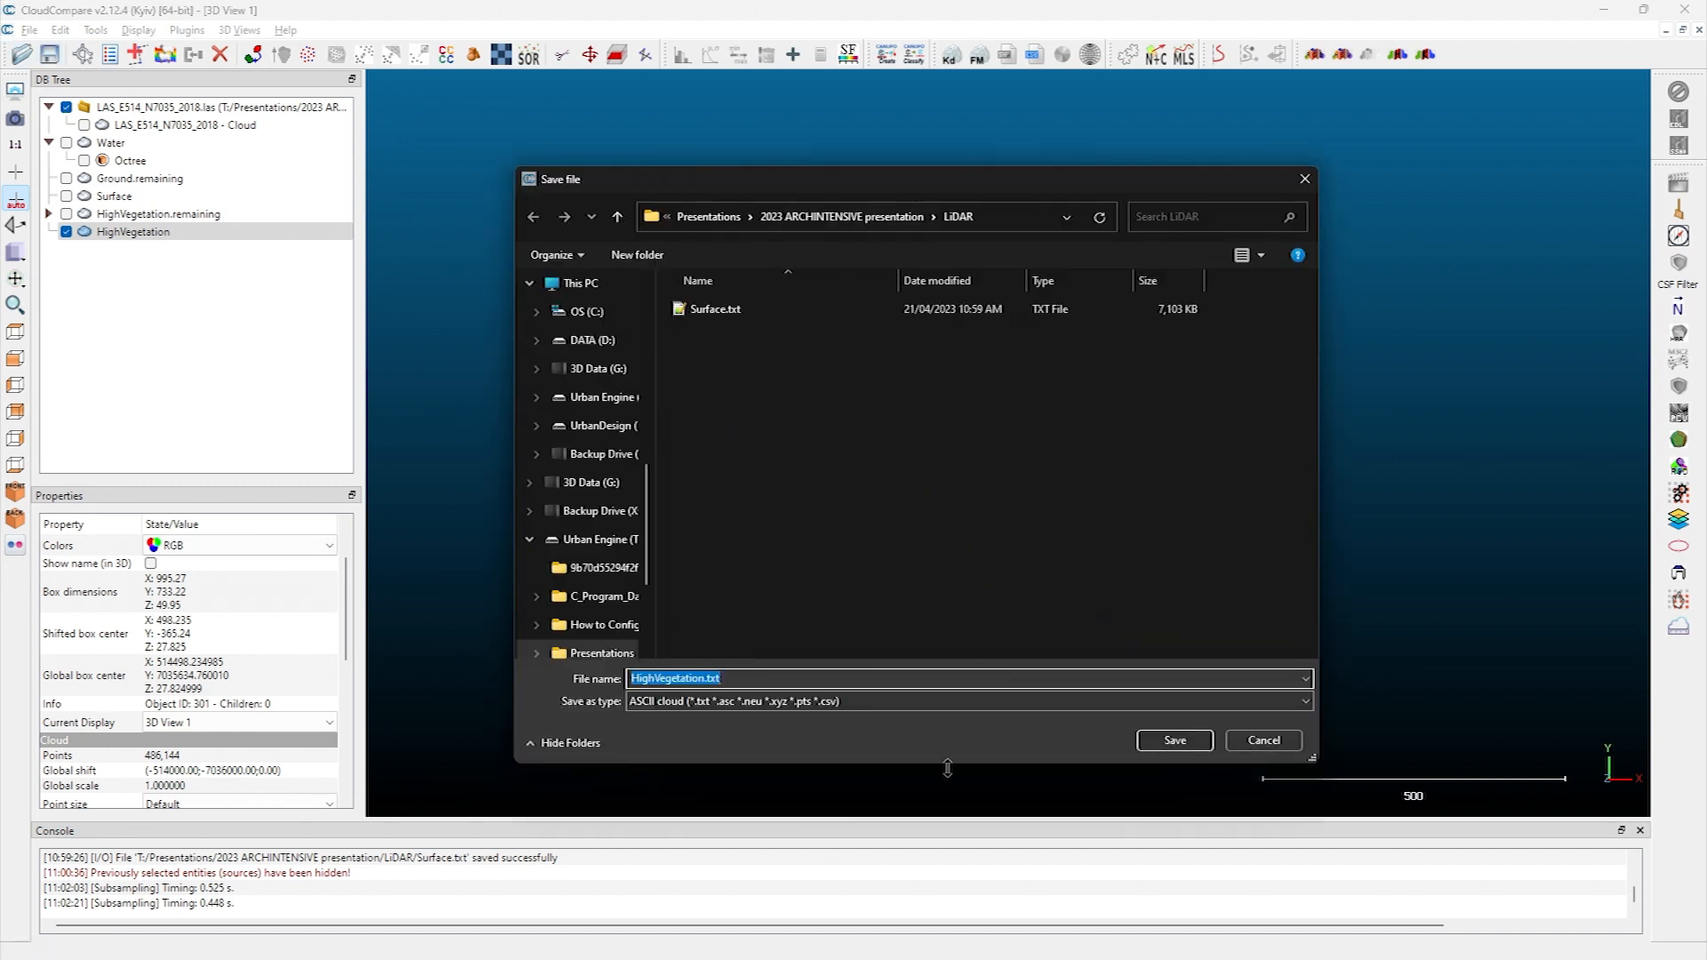
{"action": "left_click", "coordinate": [1305, 702]}
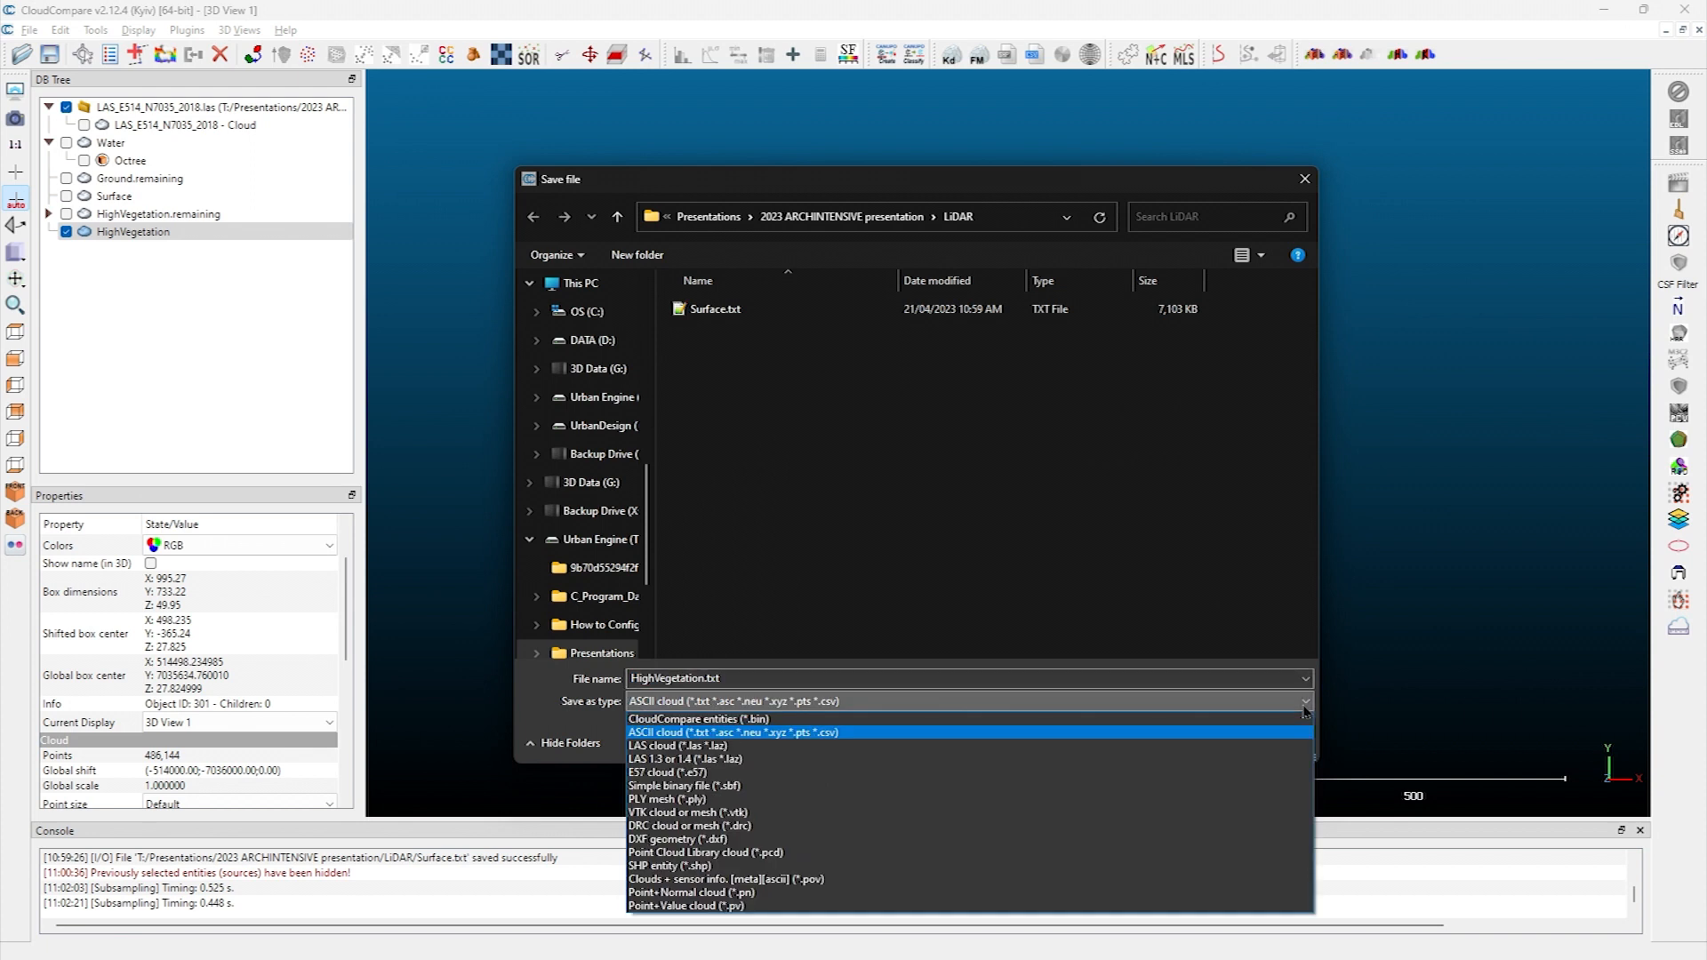
{"action": "left_click", "coordinate": [648, 773]}
{"action": "left_click", "coordinate": [1179, 746]}
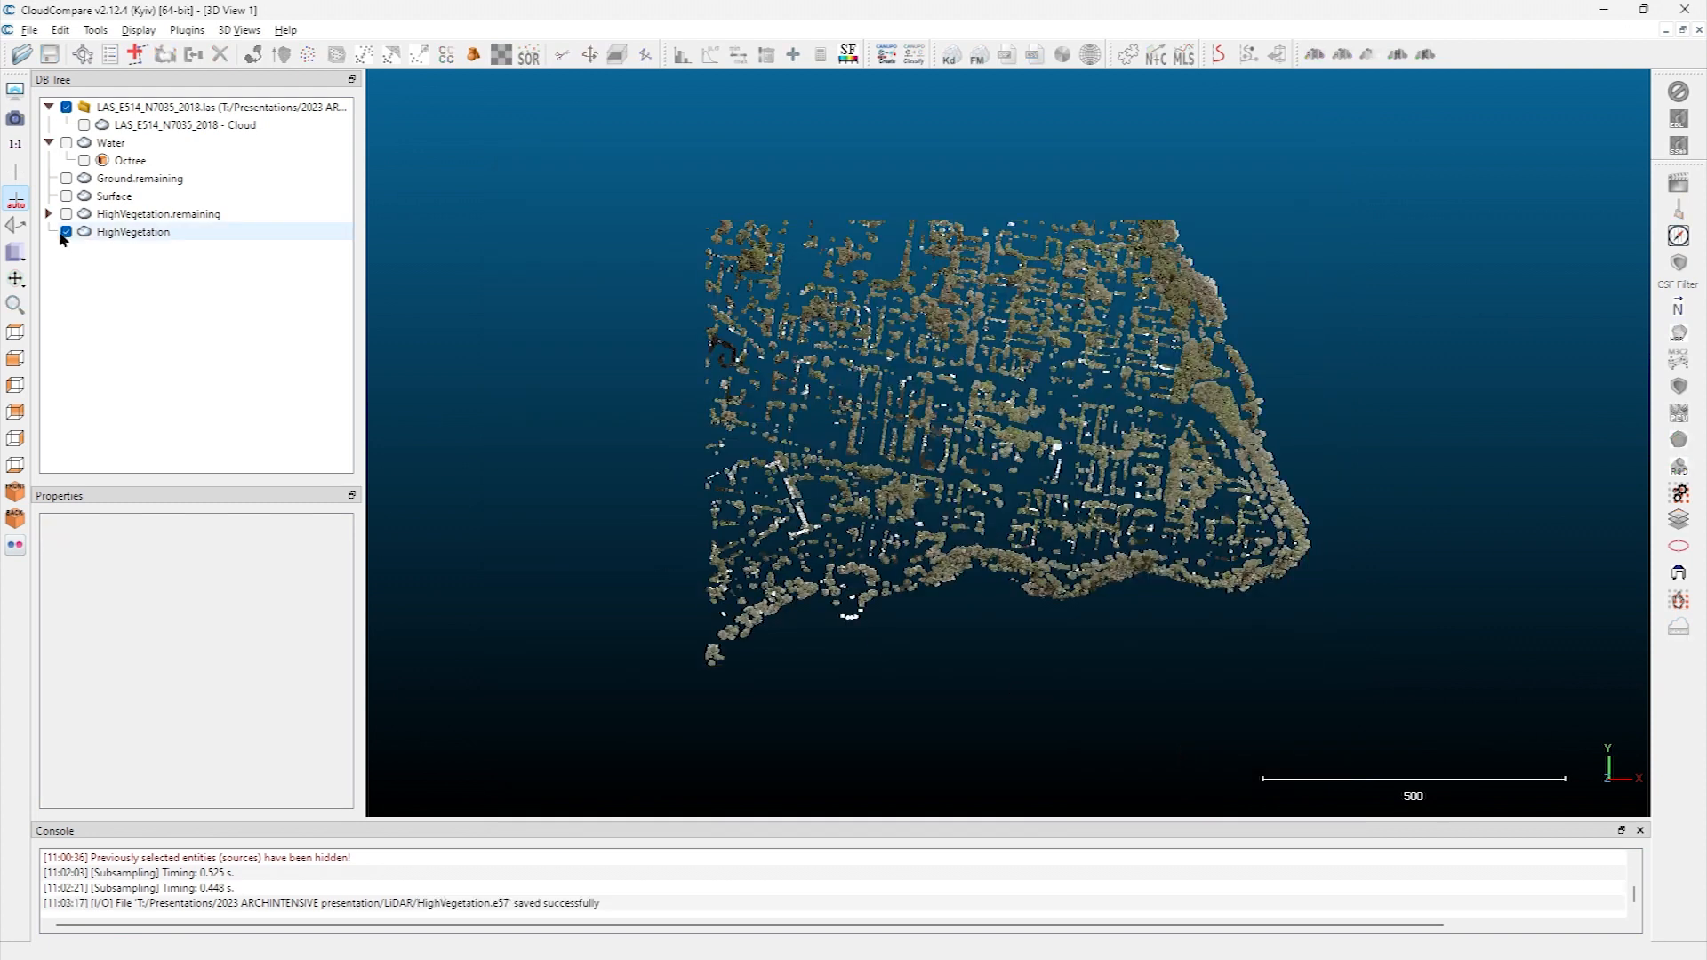
{"action": "left_click", "coordinate": [66, 232]}
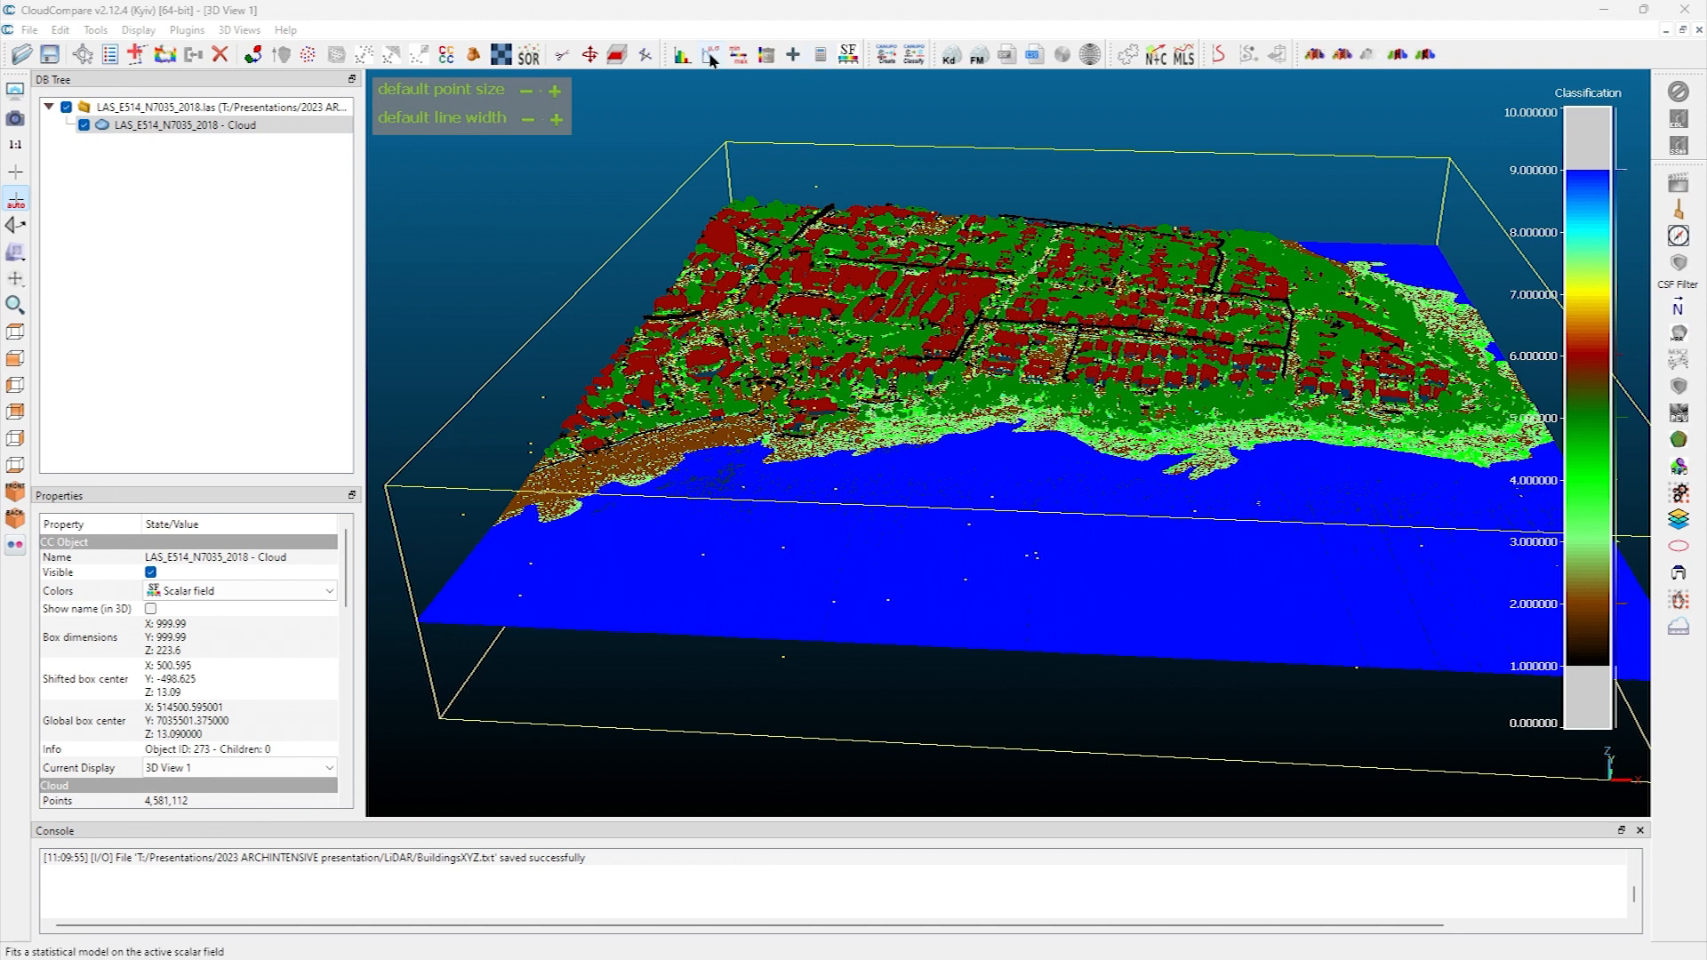
Extract the class 6 building points from the LAS cloud by filtering the Classification field from 6 to 6
{"action": "left_click", "coordinate": [745, 55]}
{"action": "type", "text": "6"}
{"action": "key", "text": "Tab"}
{"action": "type", "text": "6"}
{"action": "key", "text": "Return"}
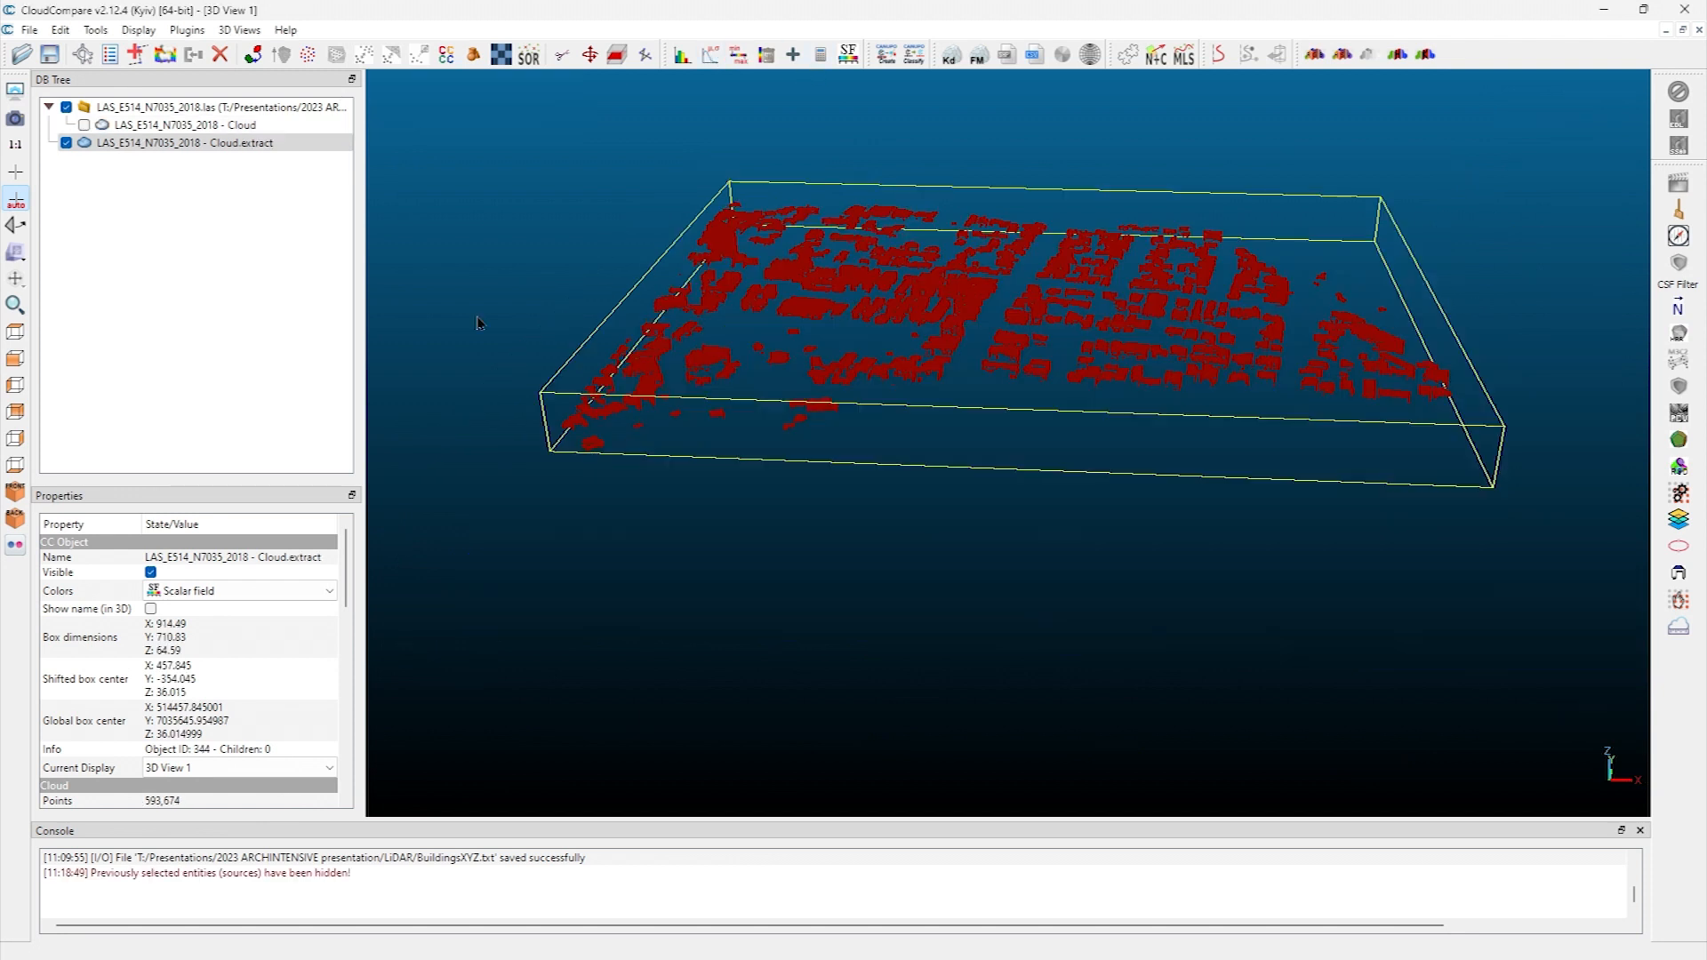
Extract the class 8 points from the original LAS cloud by filtering on Classification value, and show the extracted cloud
{"action": "left_click", "coordinate": [169, 126]}
{"action": "left_click", "coordinate": [738, 55]}
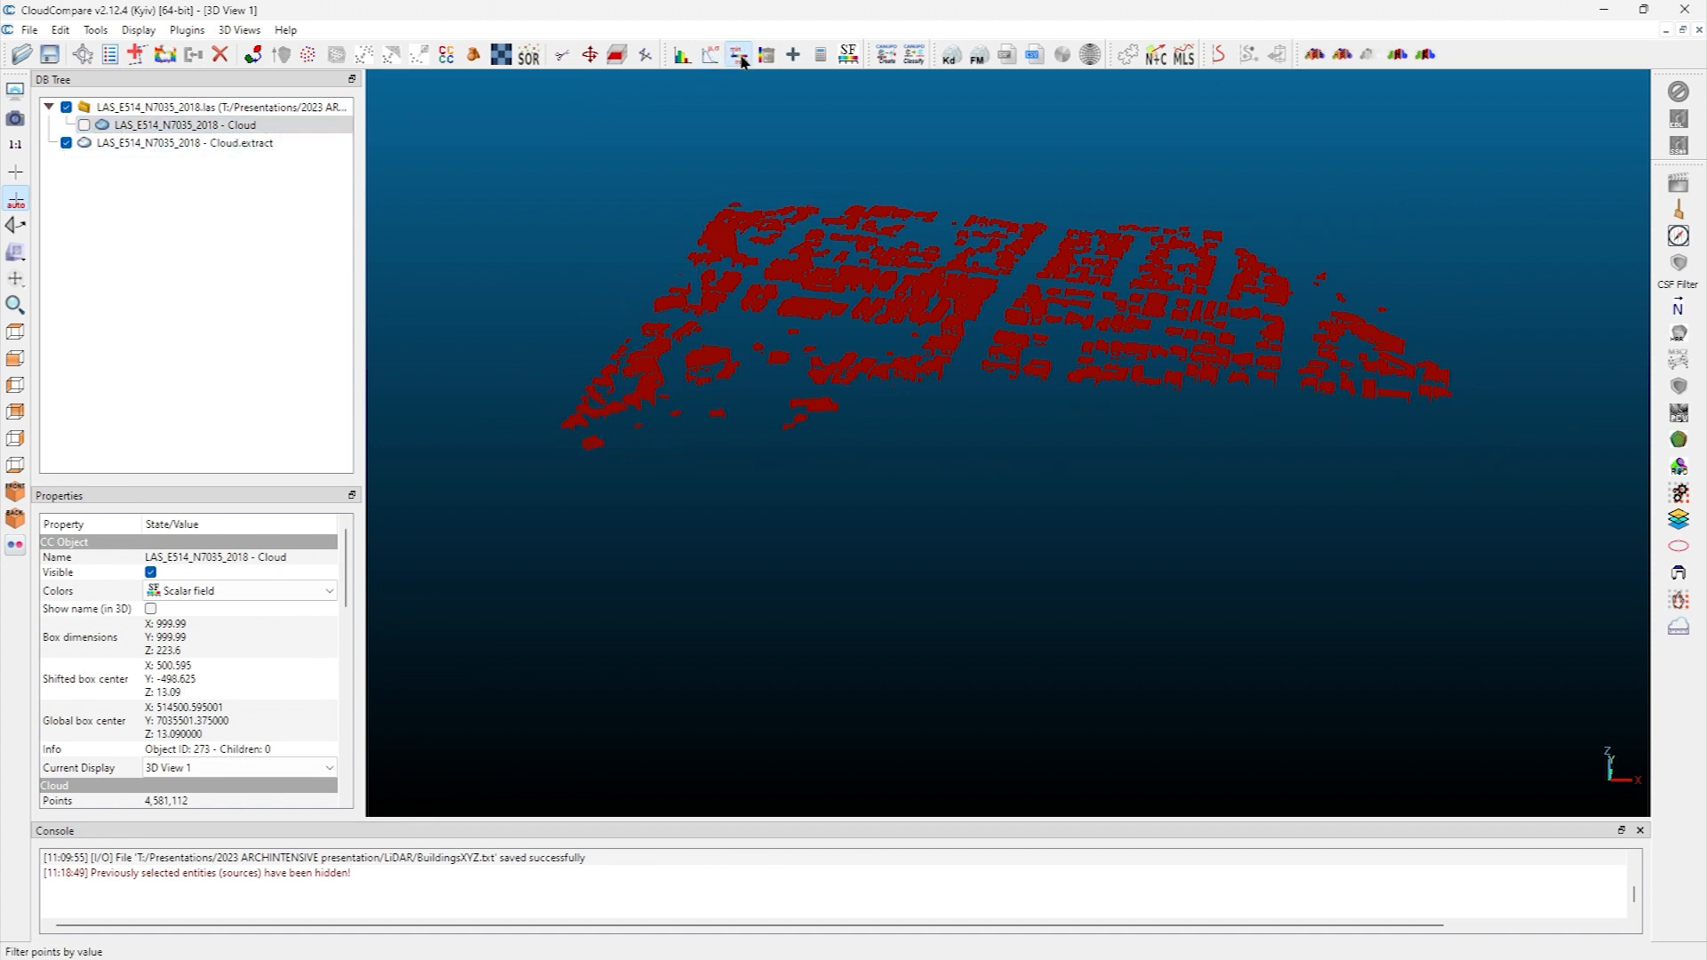
{"action": "key", "text": "Tab"}
{"action": "type", "text": "1"}
{"action": "key", "text": "Return"}
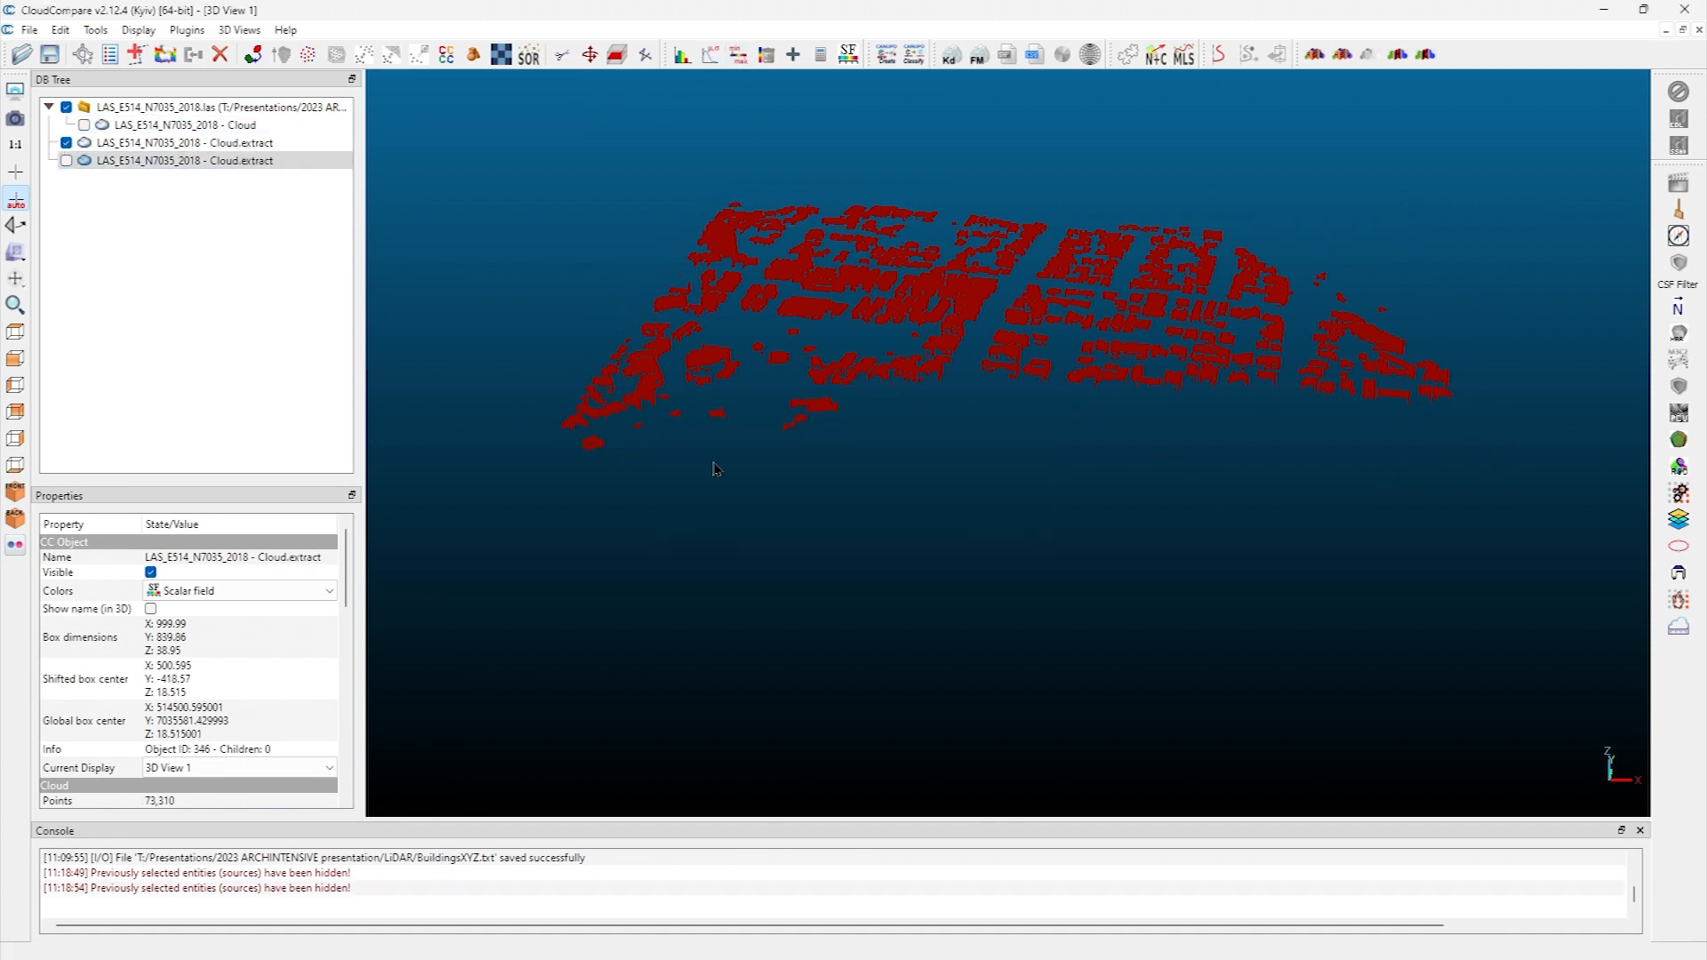
{"action": "left_click", "coordinate": [66, 160]}
{"action": "left_click", "coordinate": [149, 163]}
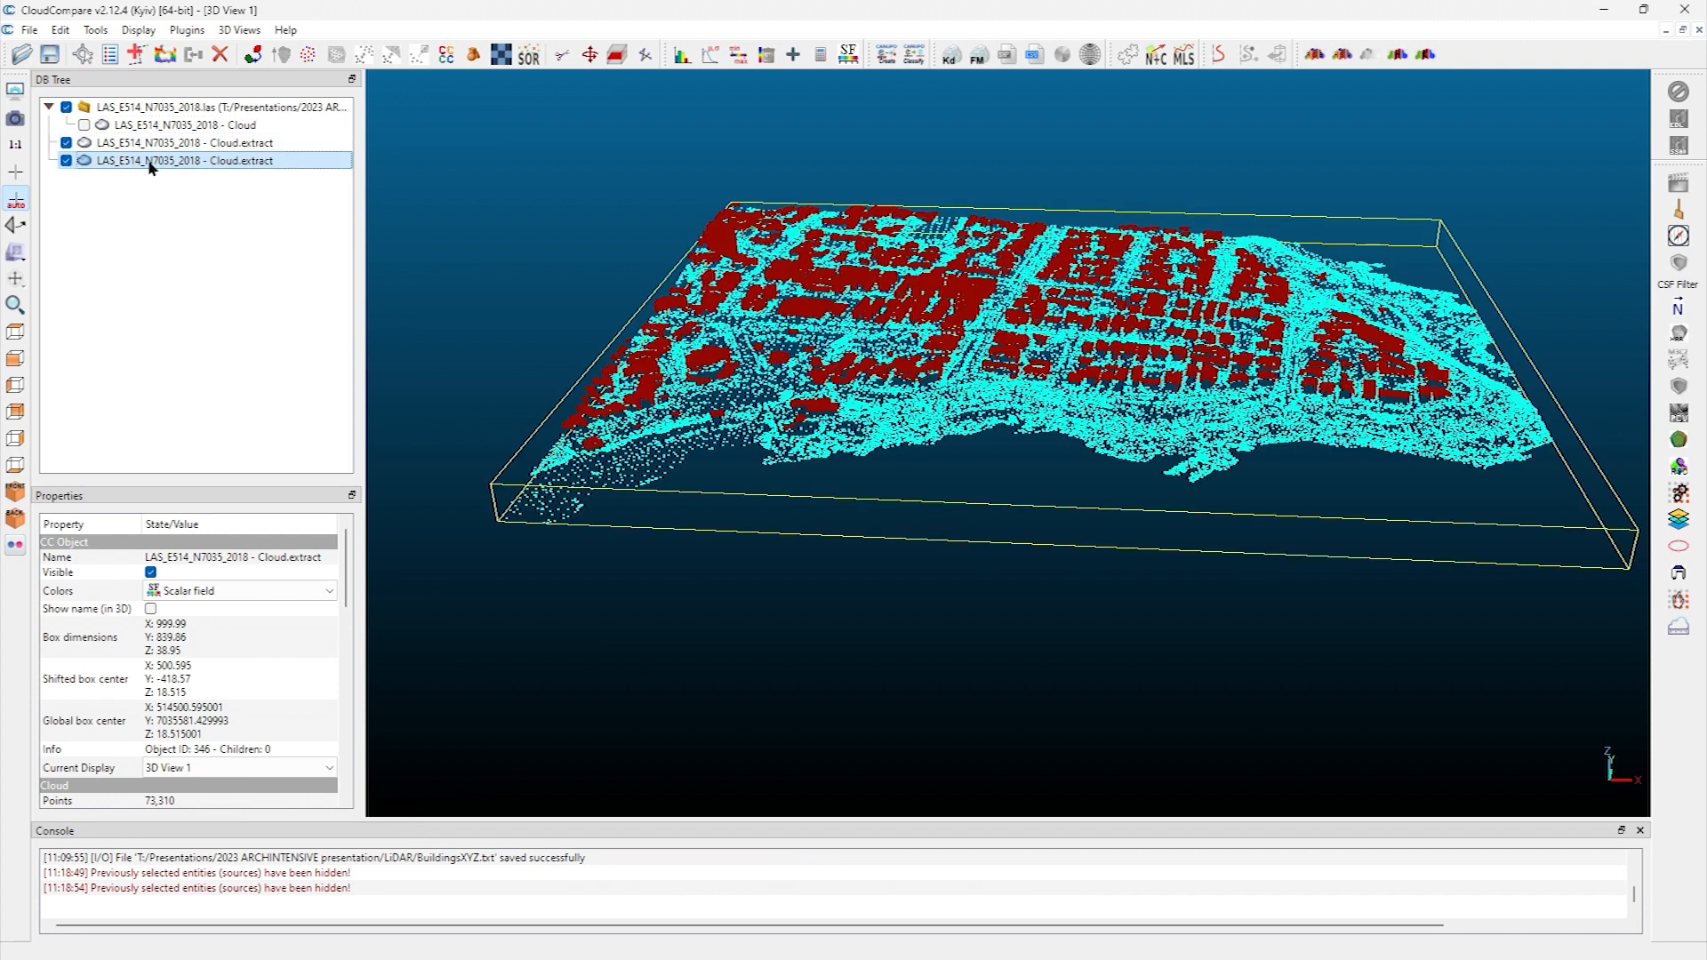
Subsample the extracted class 8 cloud by the Space method with a minimum point spacing of 1
{"action": "mouse_move", "coordinate": [402, 191]}
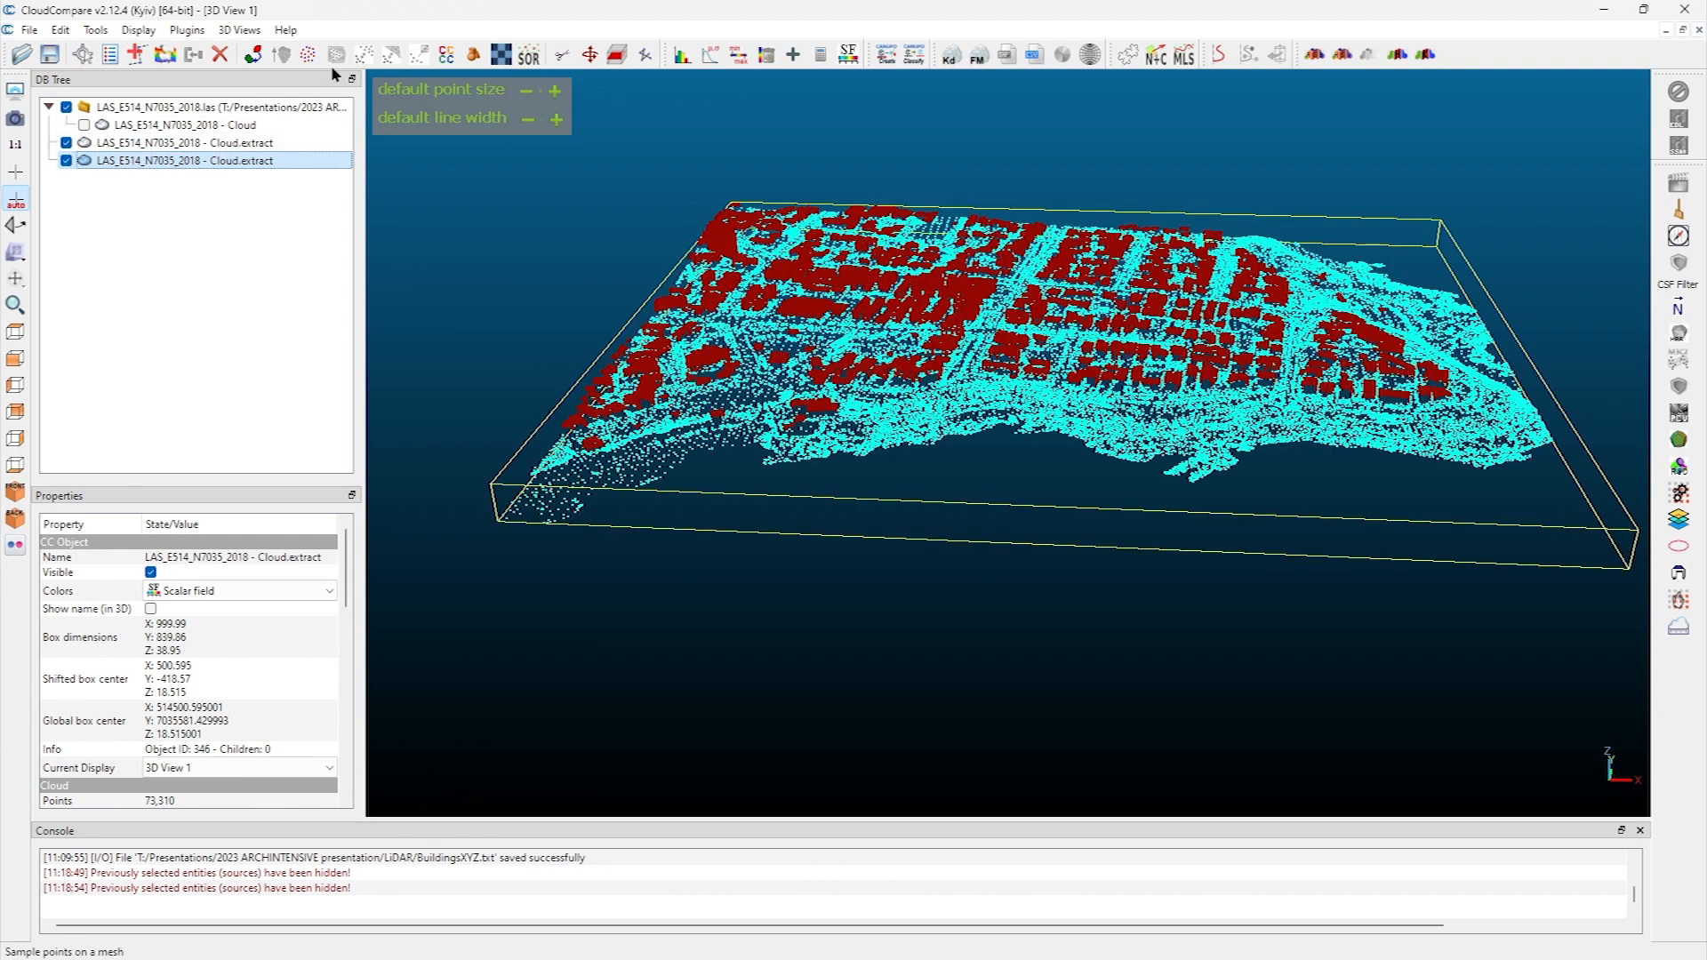
{"action": "left_click", "coordinate": [308, 55]}
{"action": "double_click", "coordinate": [834, 433]}
{"action": "type", "text": "1.5"}
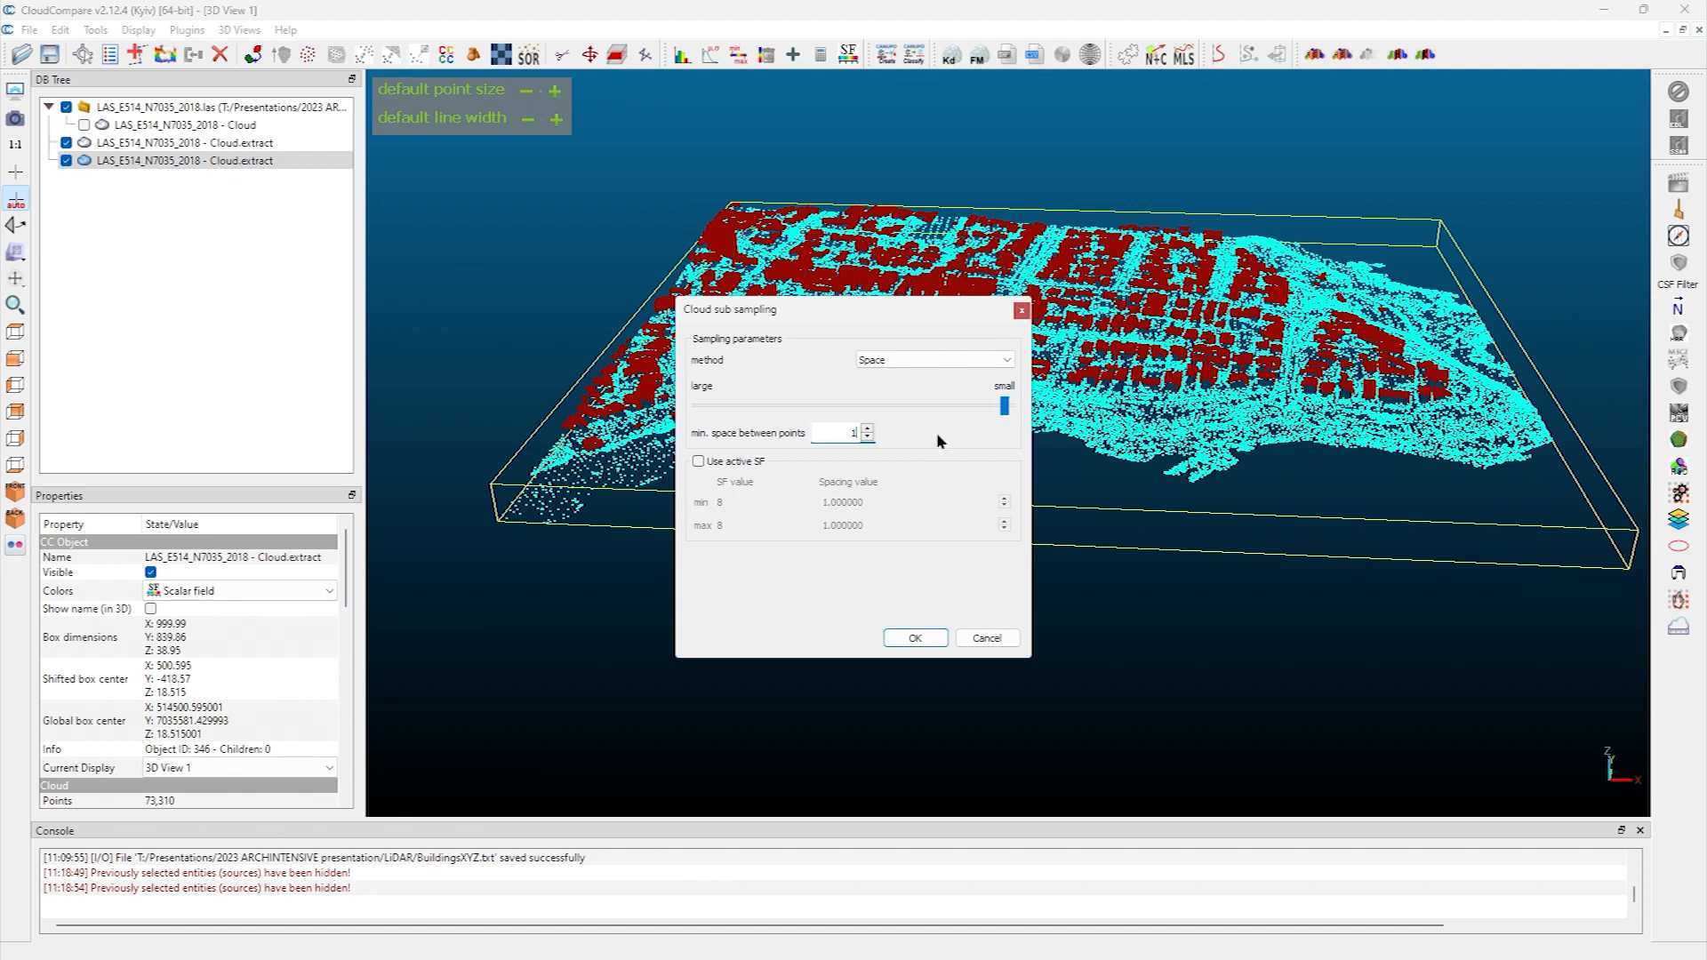
{"action": "left_click", "coordinate": [915, 638]}
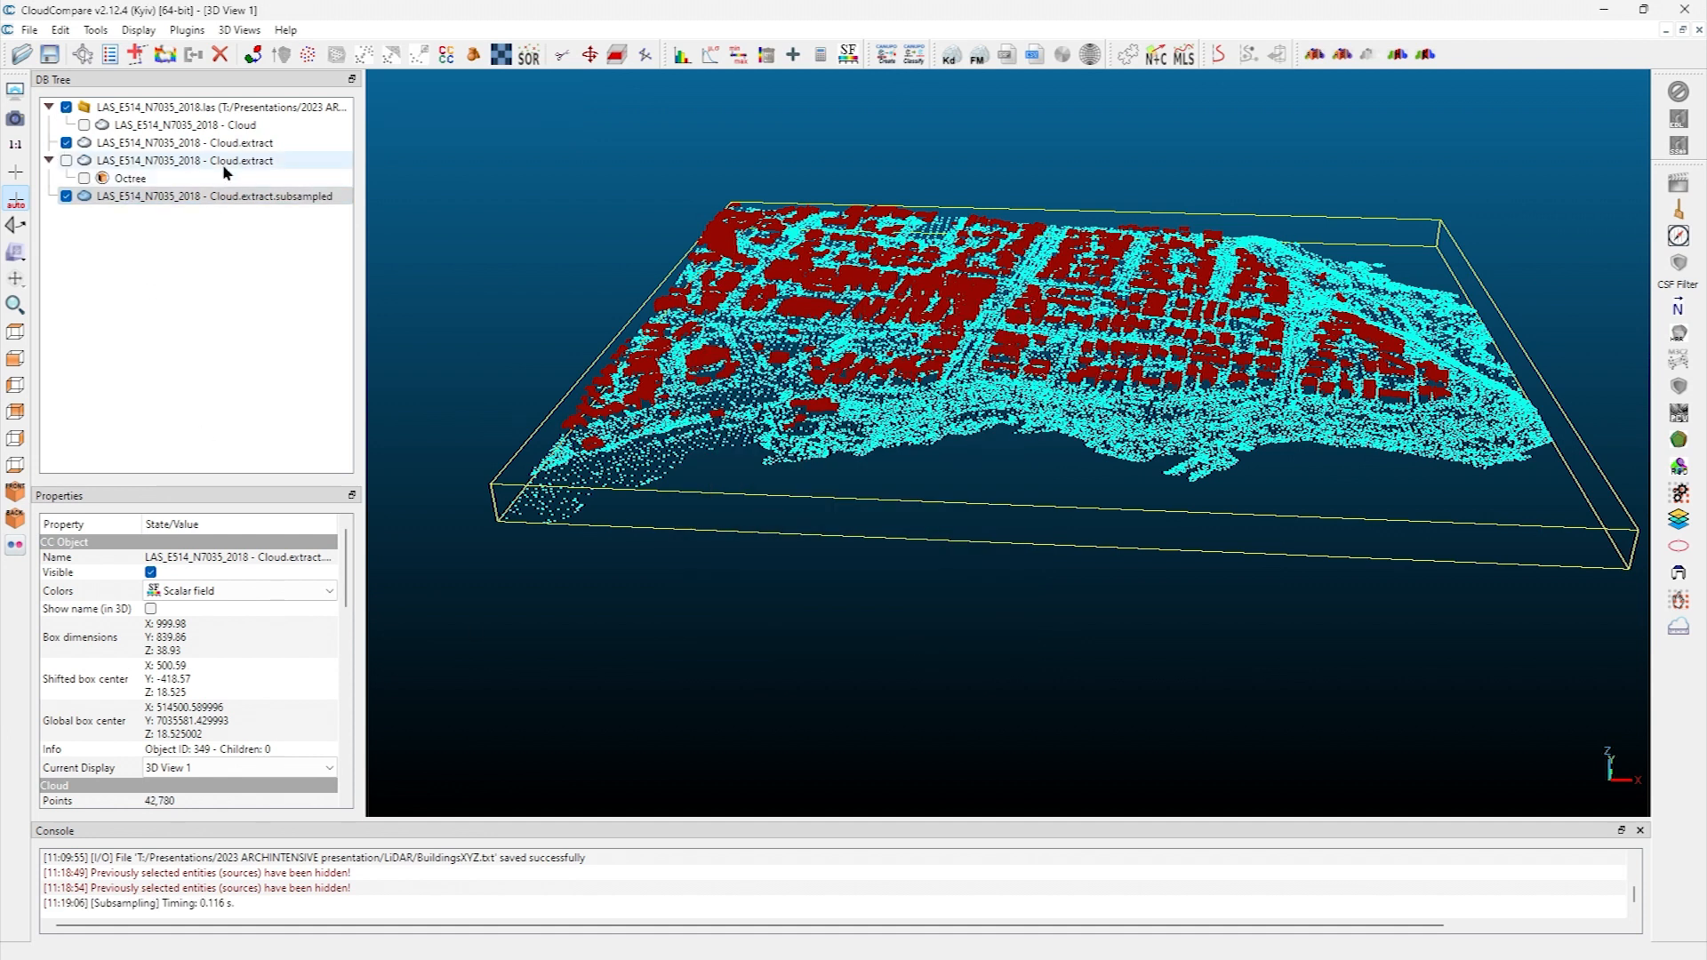
Subsample the extracted class 6 building cloud by the Space method with a minimum point spacing of 1
{"action": "left_click", "coordinate": [189, 144]}
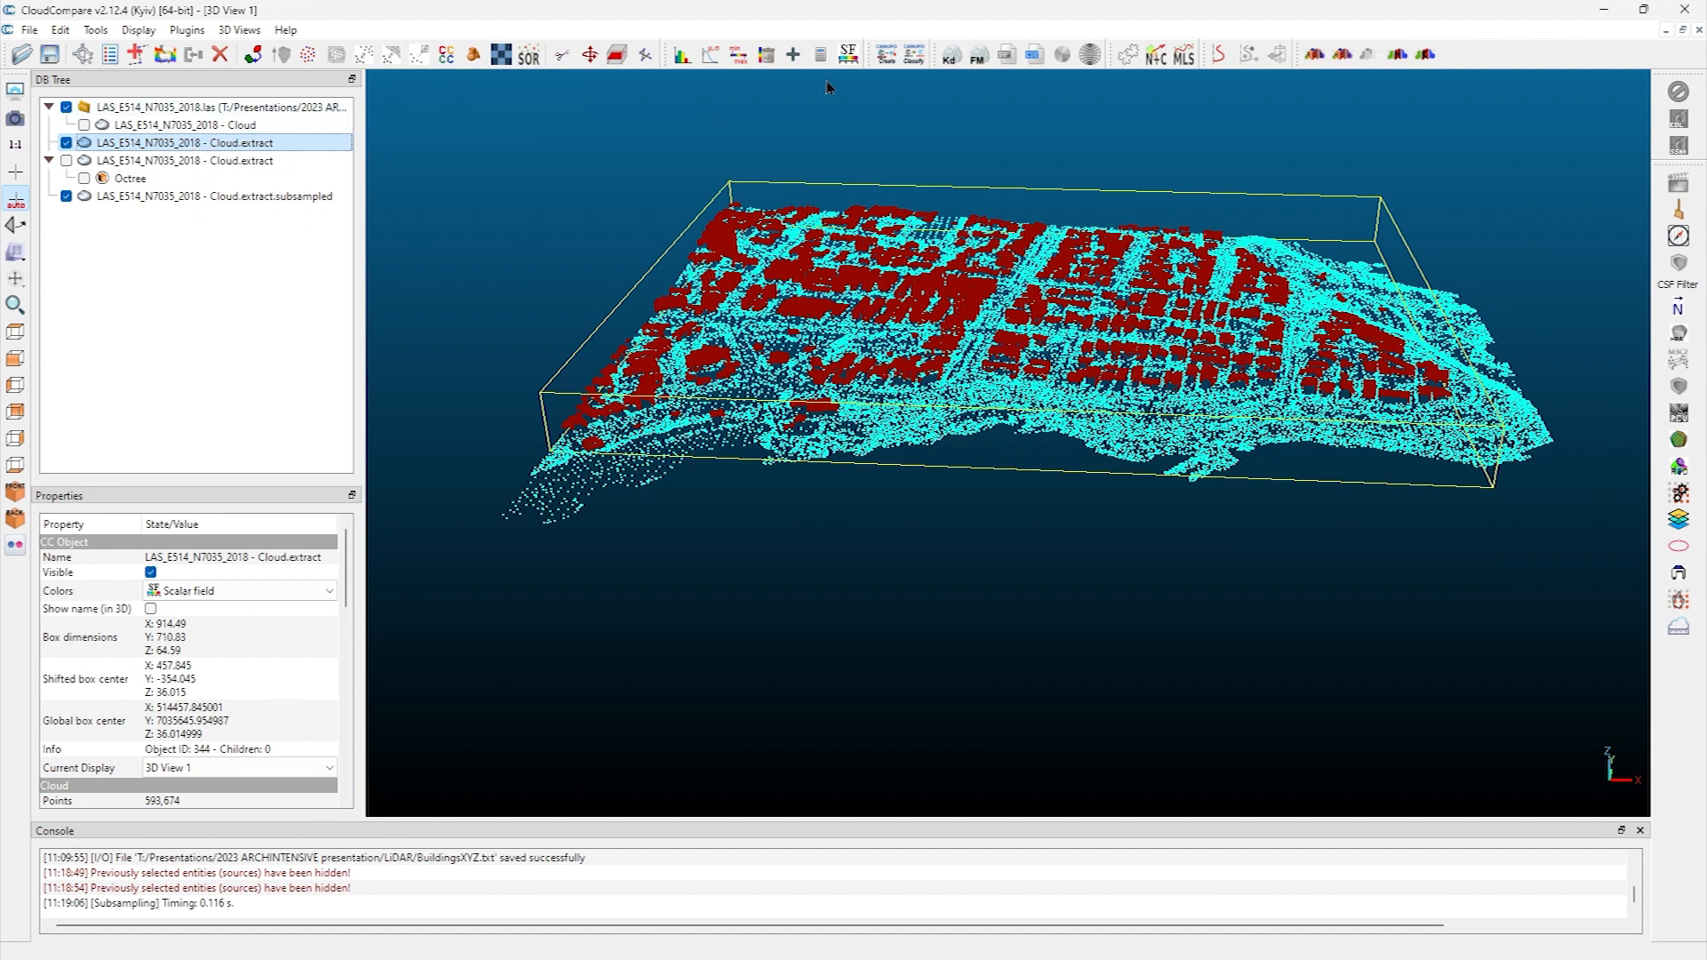
{"action": "mouse_move", "coordinate": [558, 108]}
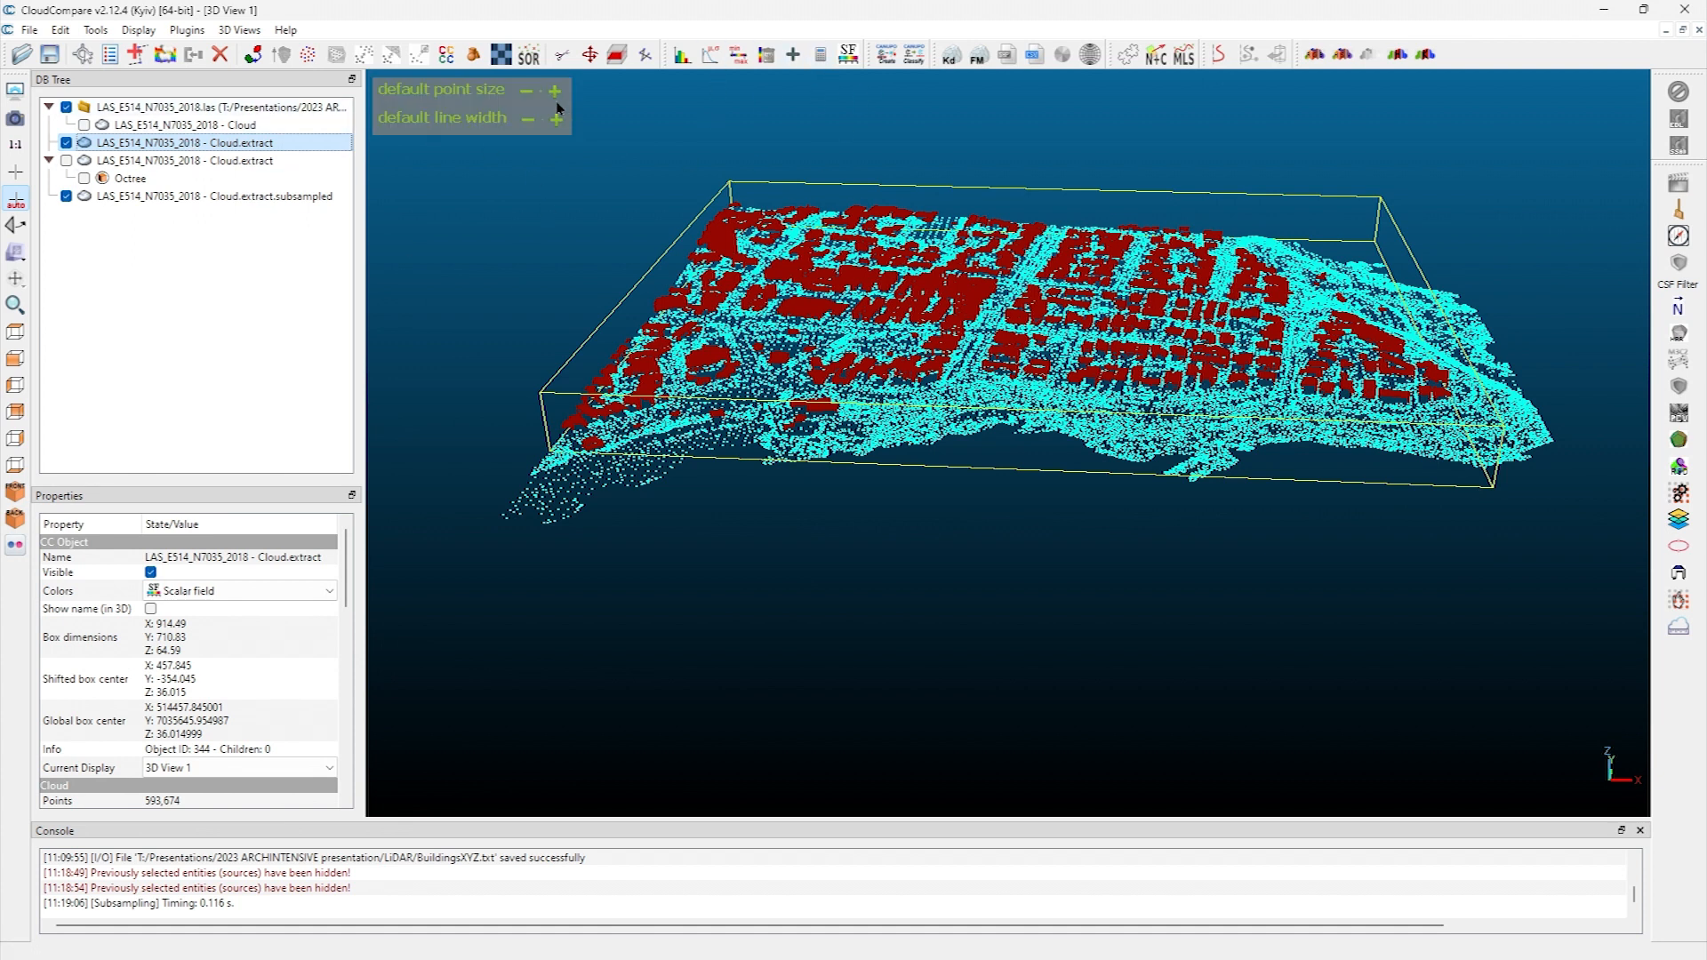
{"action": "left_click", "coordinate": [307, 54]}
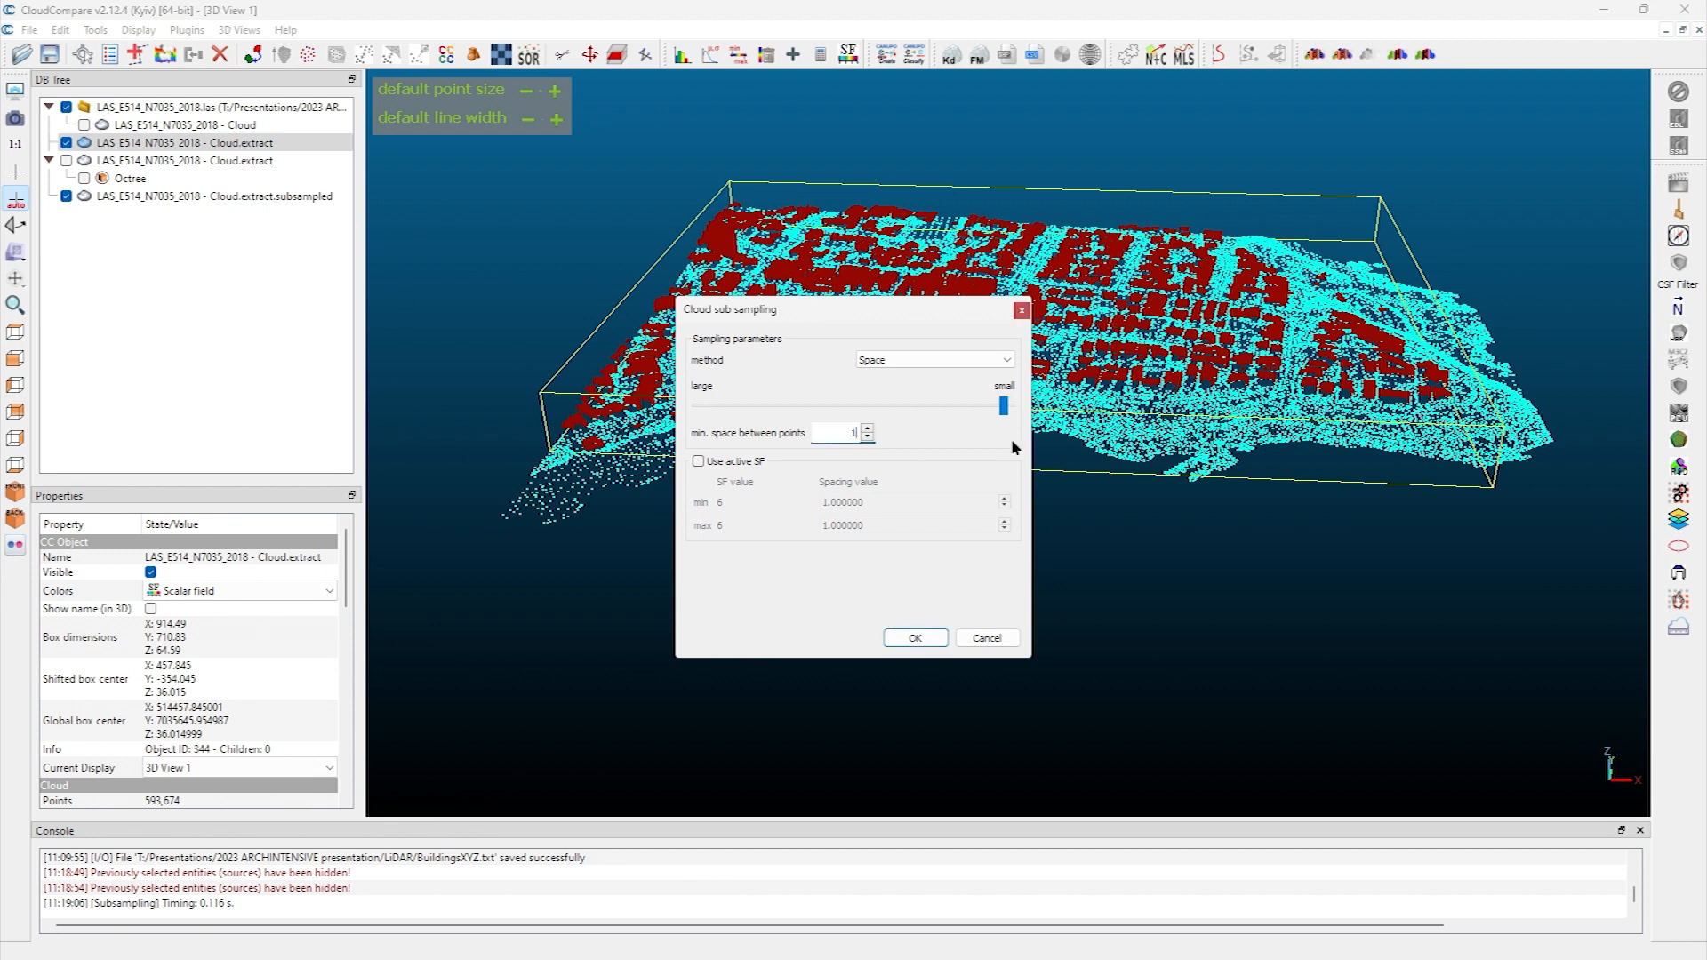
{"action": "key", "text": "Return"}
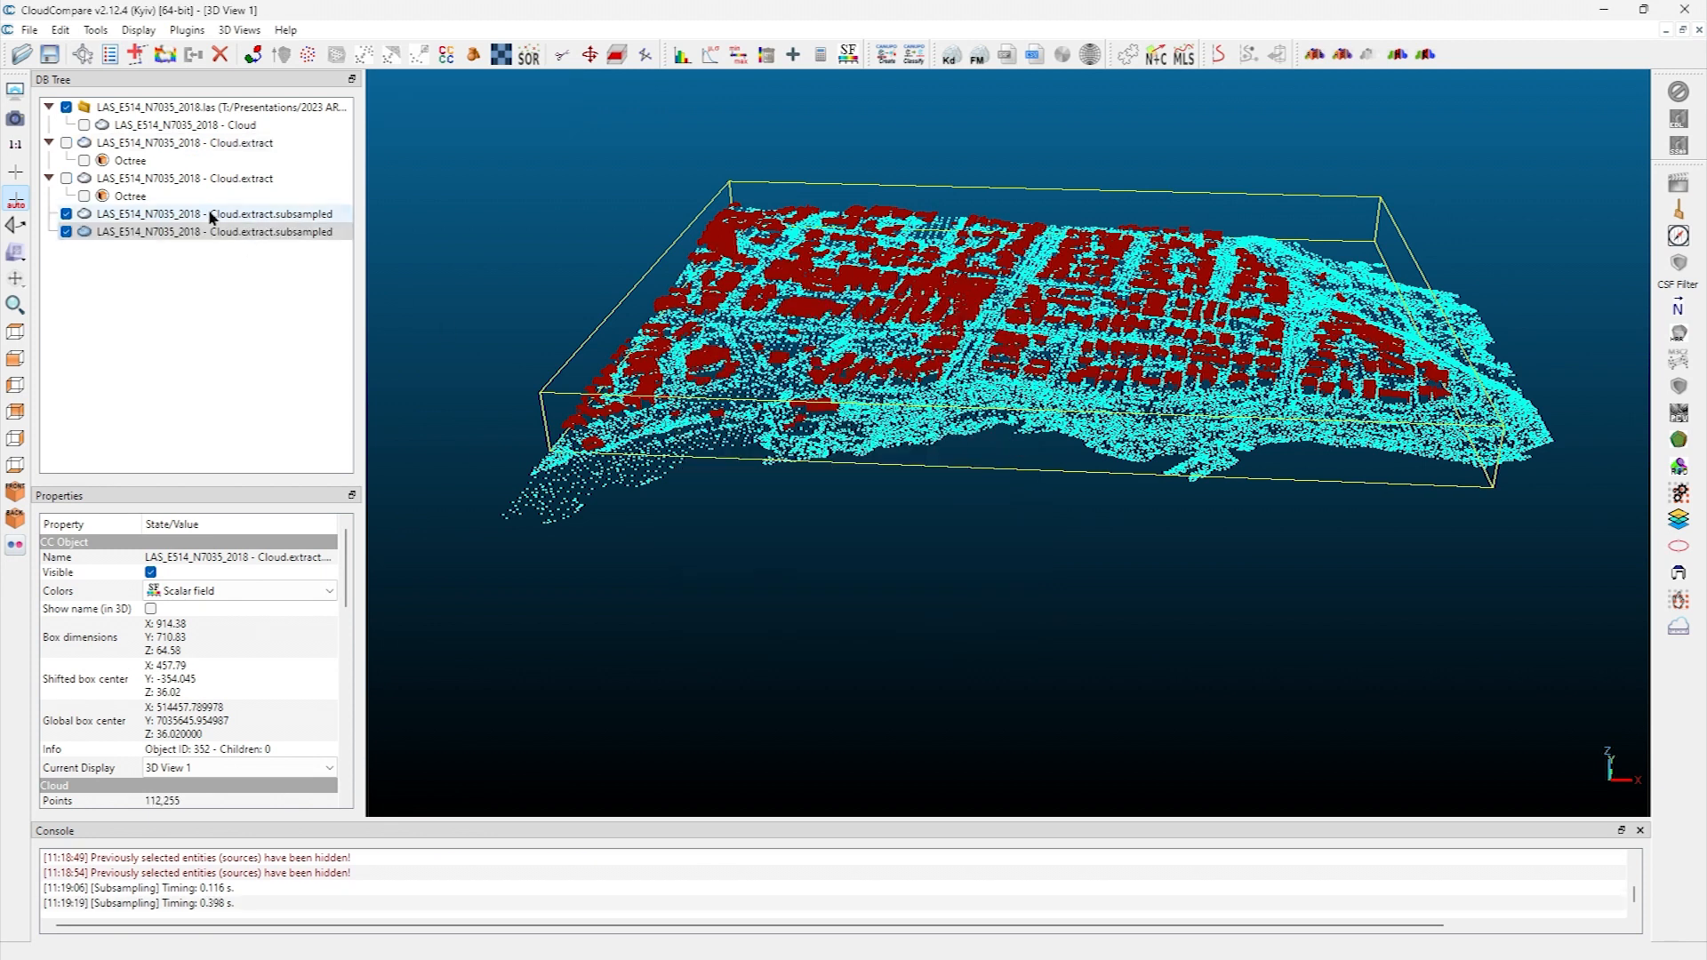
Translate the subsampled class 8 cloud straight down along Z by about 353 units, well below the buildings
{"action": "left_click", "coordinate": [211, 217]}
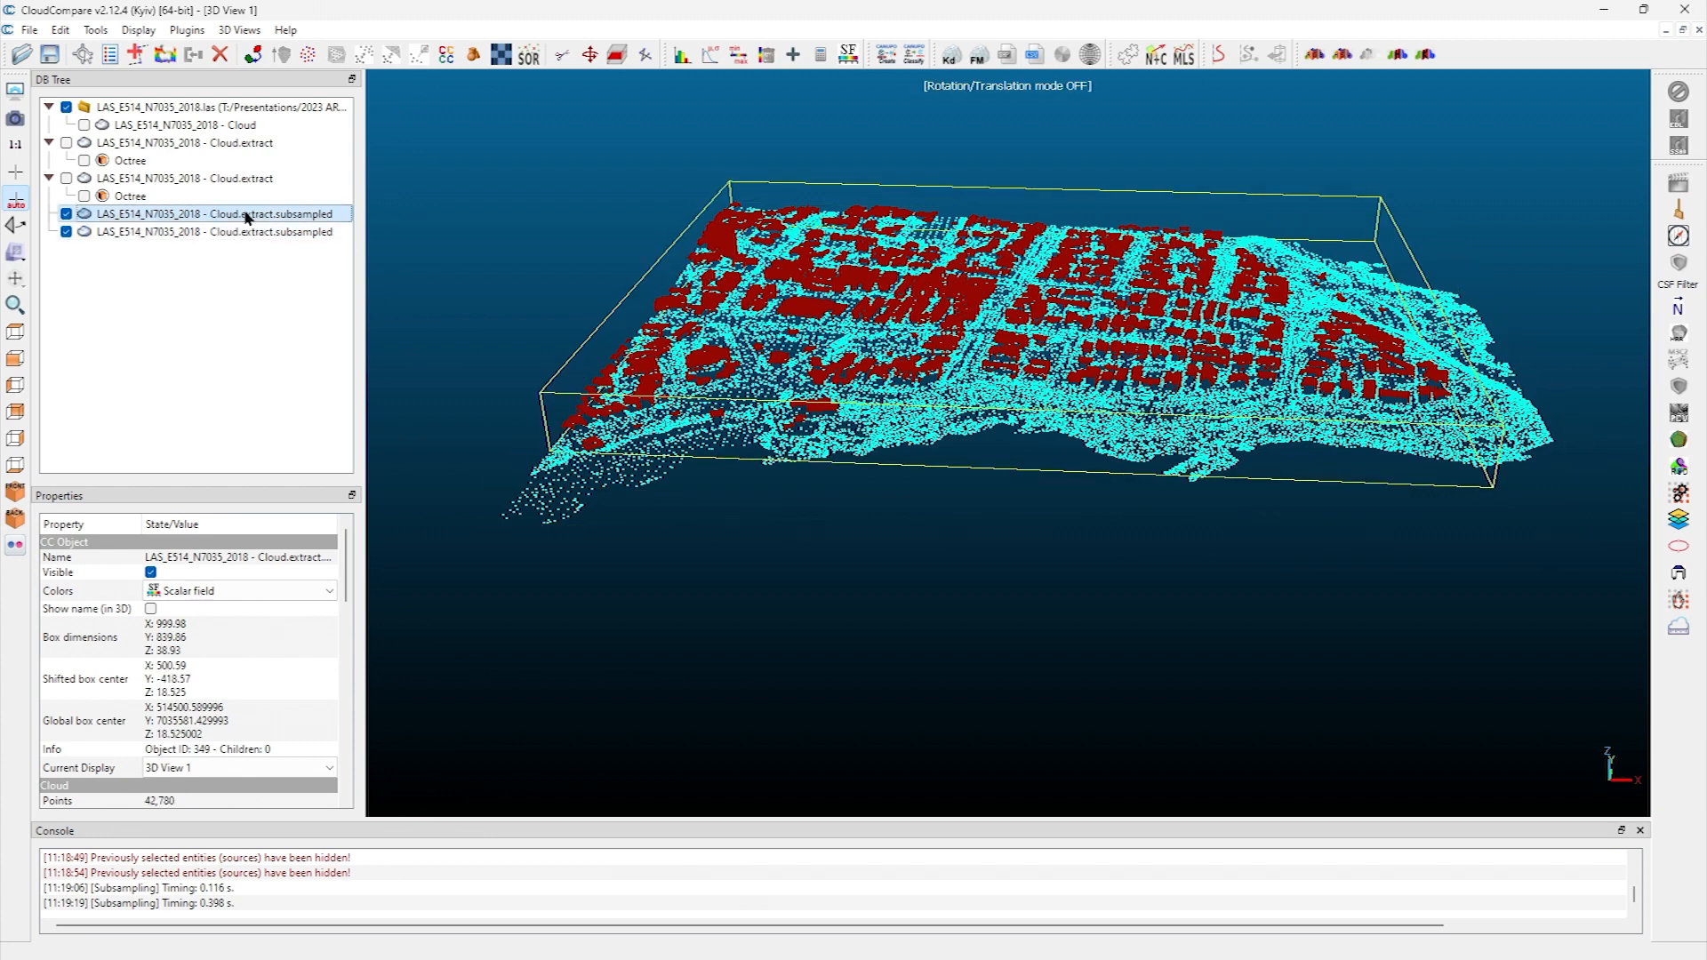
{"action": "mouse_move", "coordinate": [574, 84]}
{"action": "left_click", "coordinate": [590, 55]}
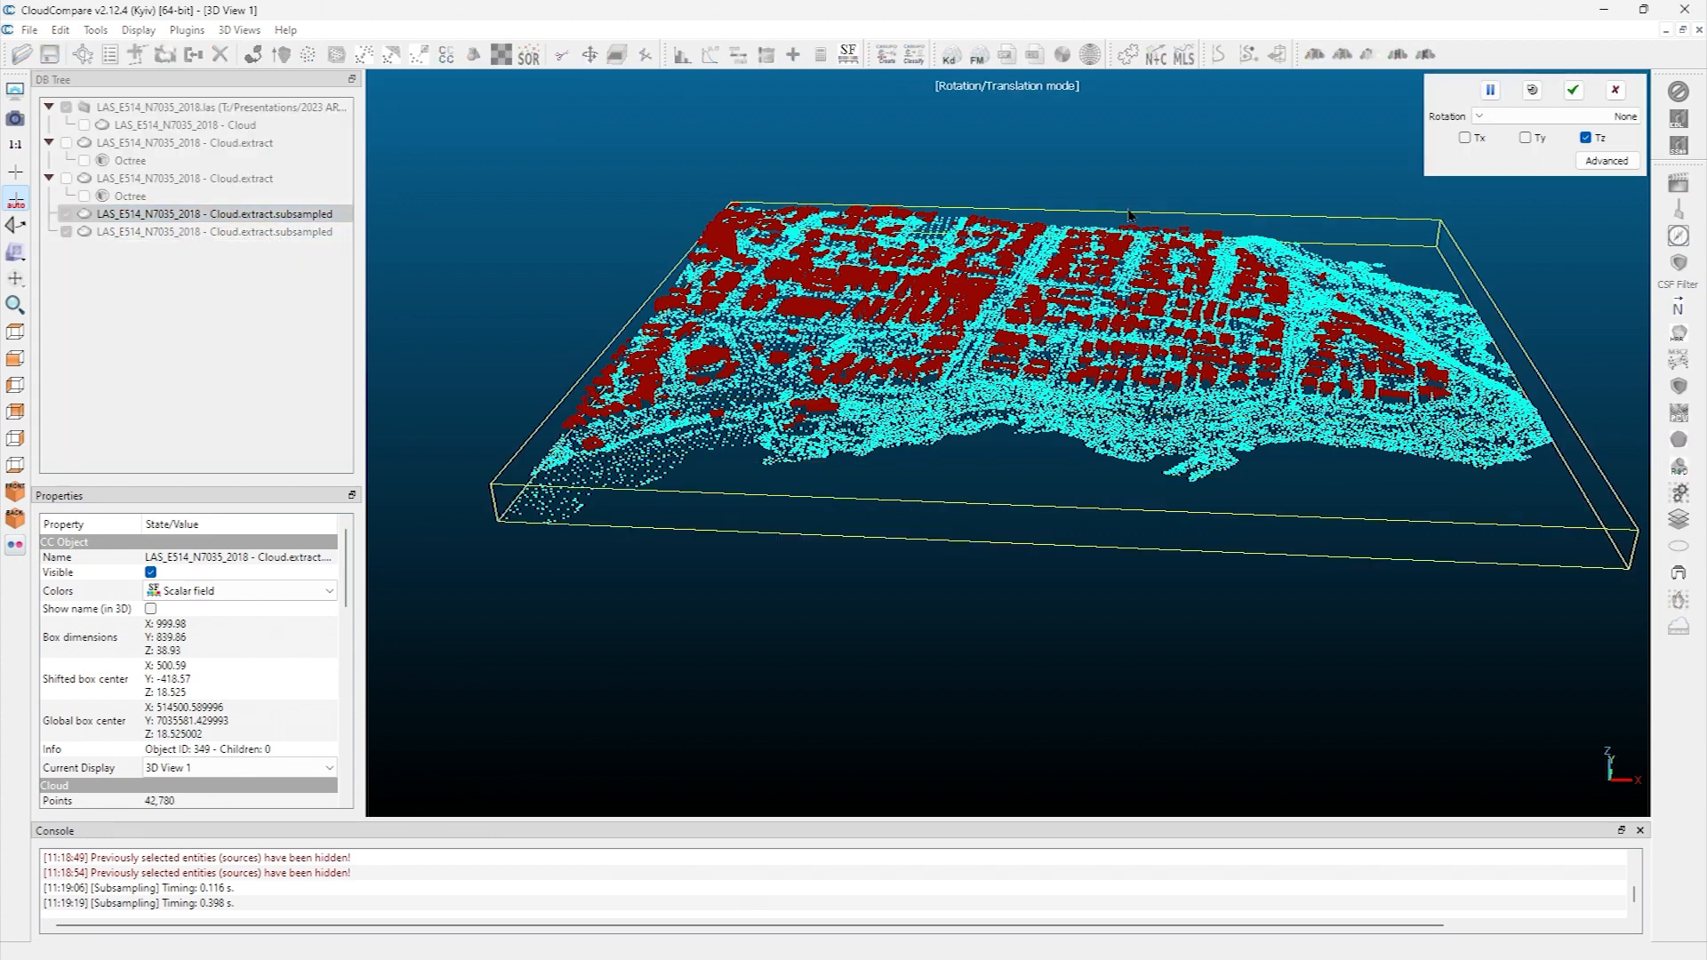
{"action": "right_click_drag", "start_coordinate": [1194, 159], "coordinate": [1218, 393]}
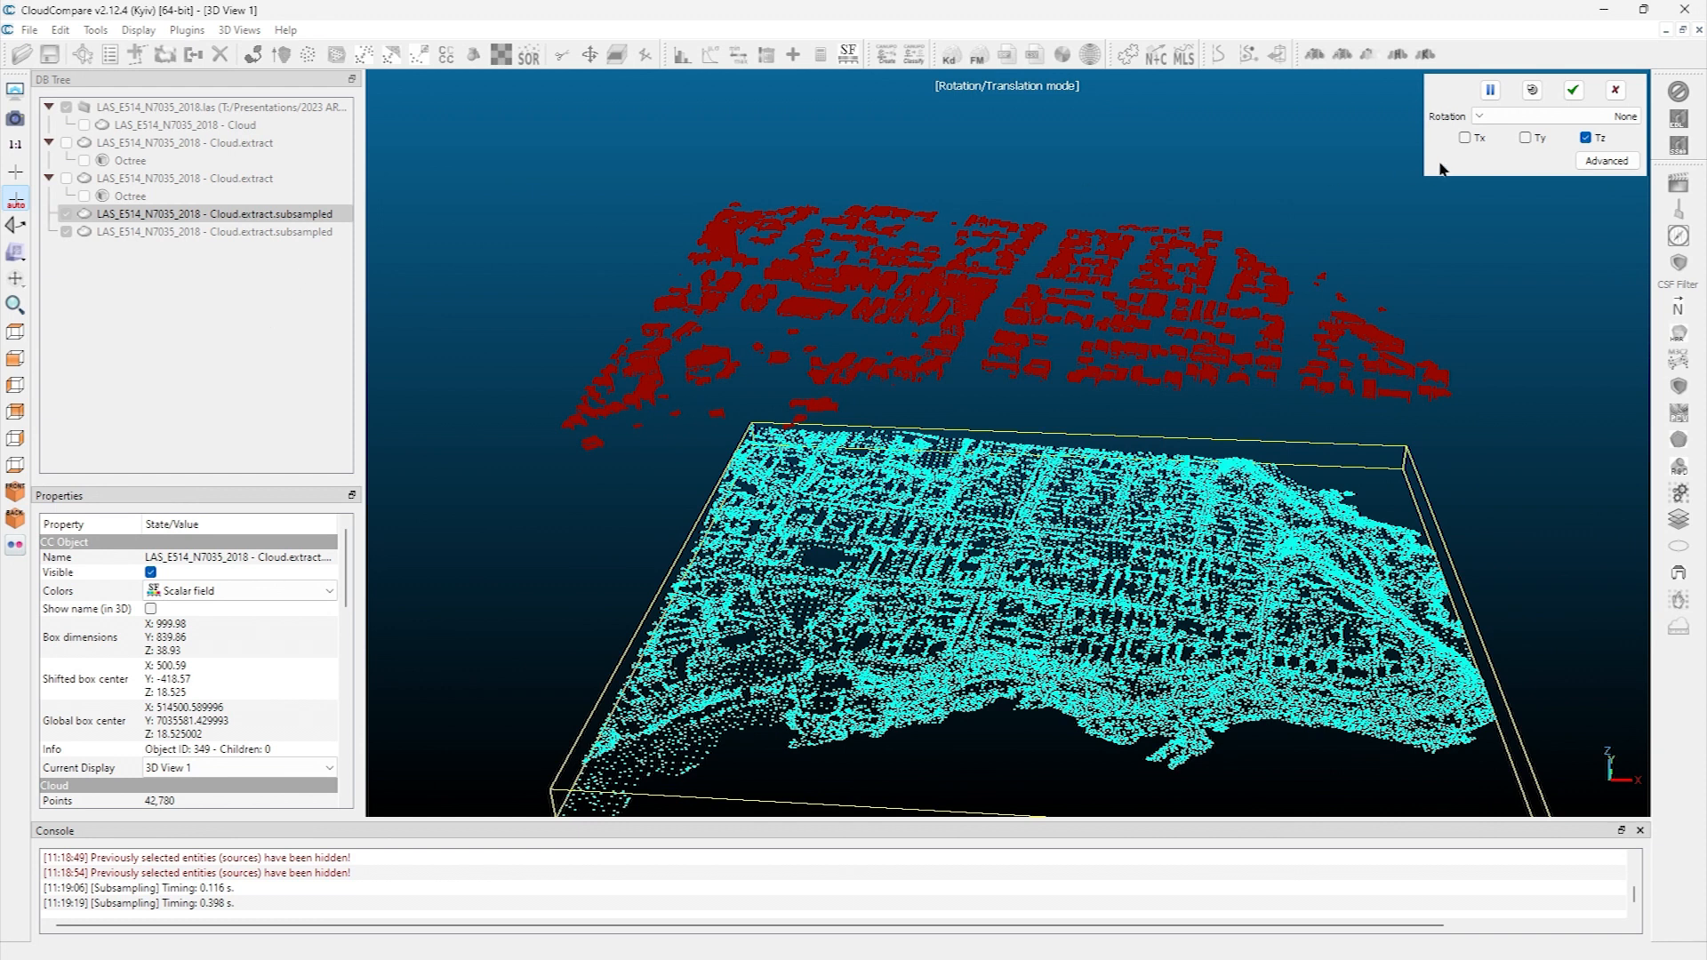
{"action": "left_click", "coordinate": [1573, 90]}
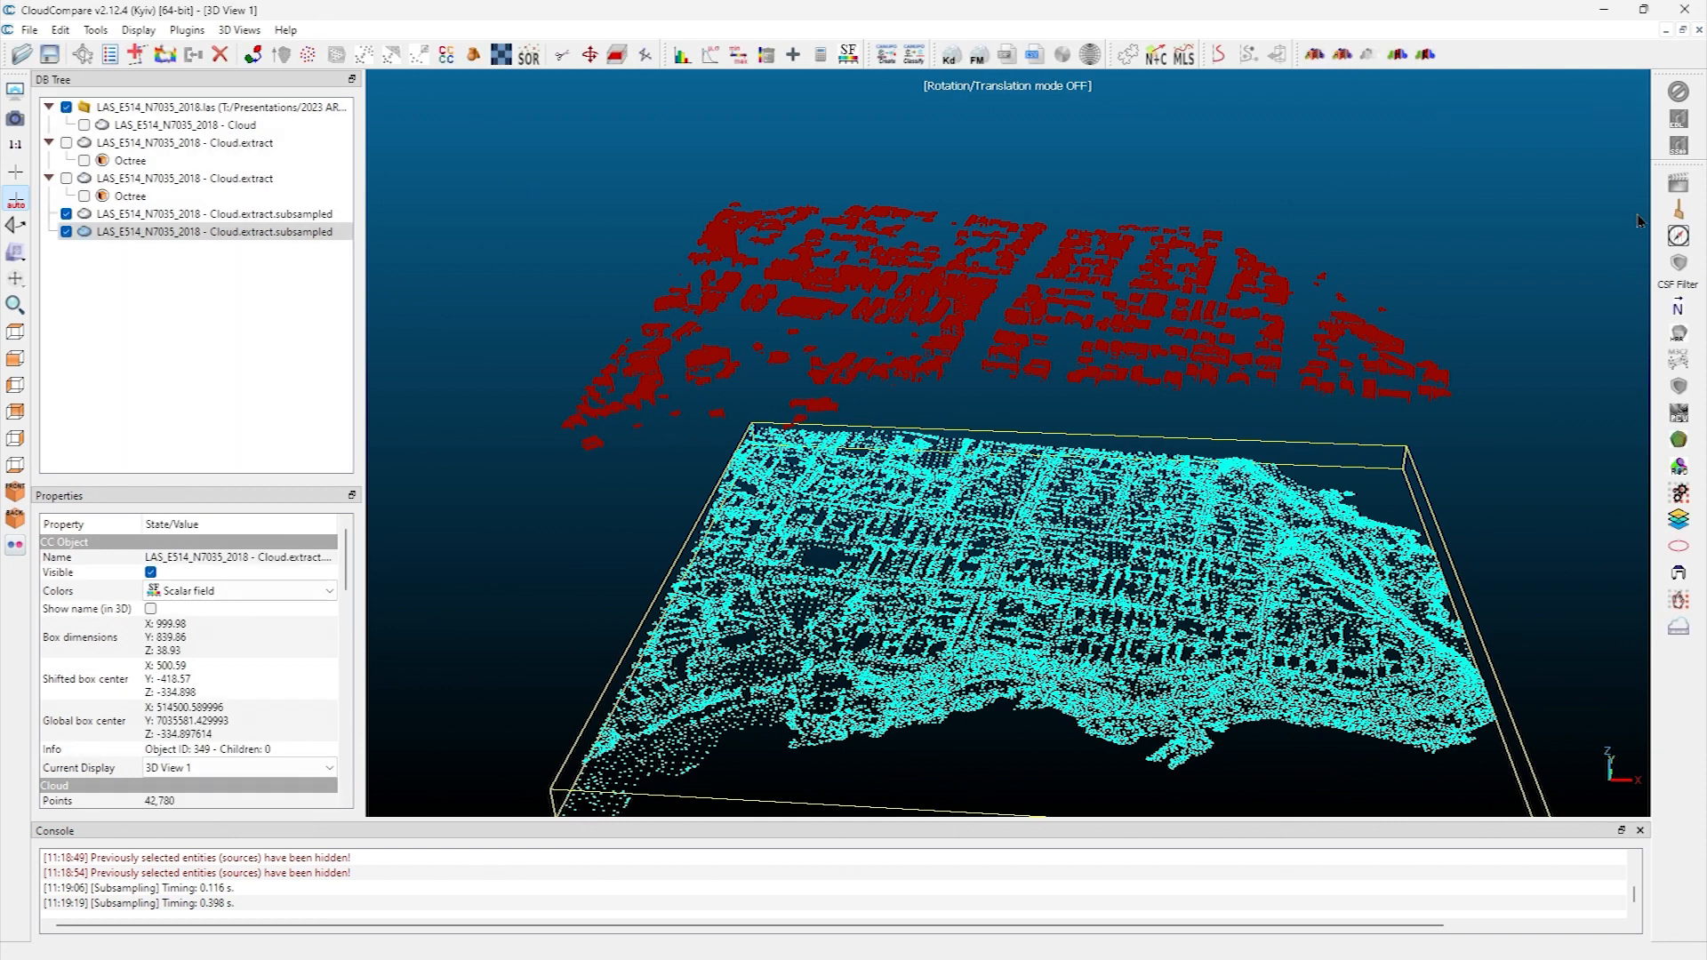
Merge the two subsampled clouds without generating an original cloud index scalar field
{"action": "left_click", "coordinate": [155, 213], "text": "shift"}
{"action": "left_click", "coordinate": [163, 230], "text": "shift"}
{"action": "left_click", "coordinate": [152, 214]}
{"action": "left_click", "coordinate": [157, 231], "text": "shift"}
{"action": "left_click", "coordinate": [191, 55]}
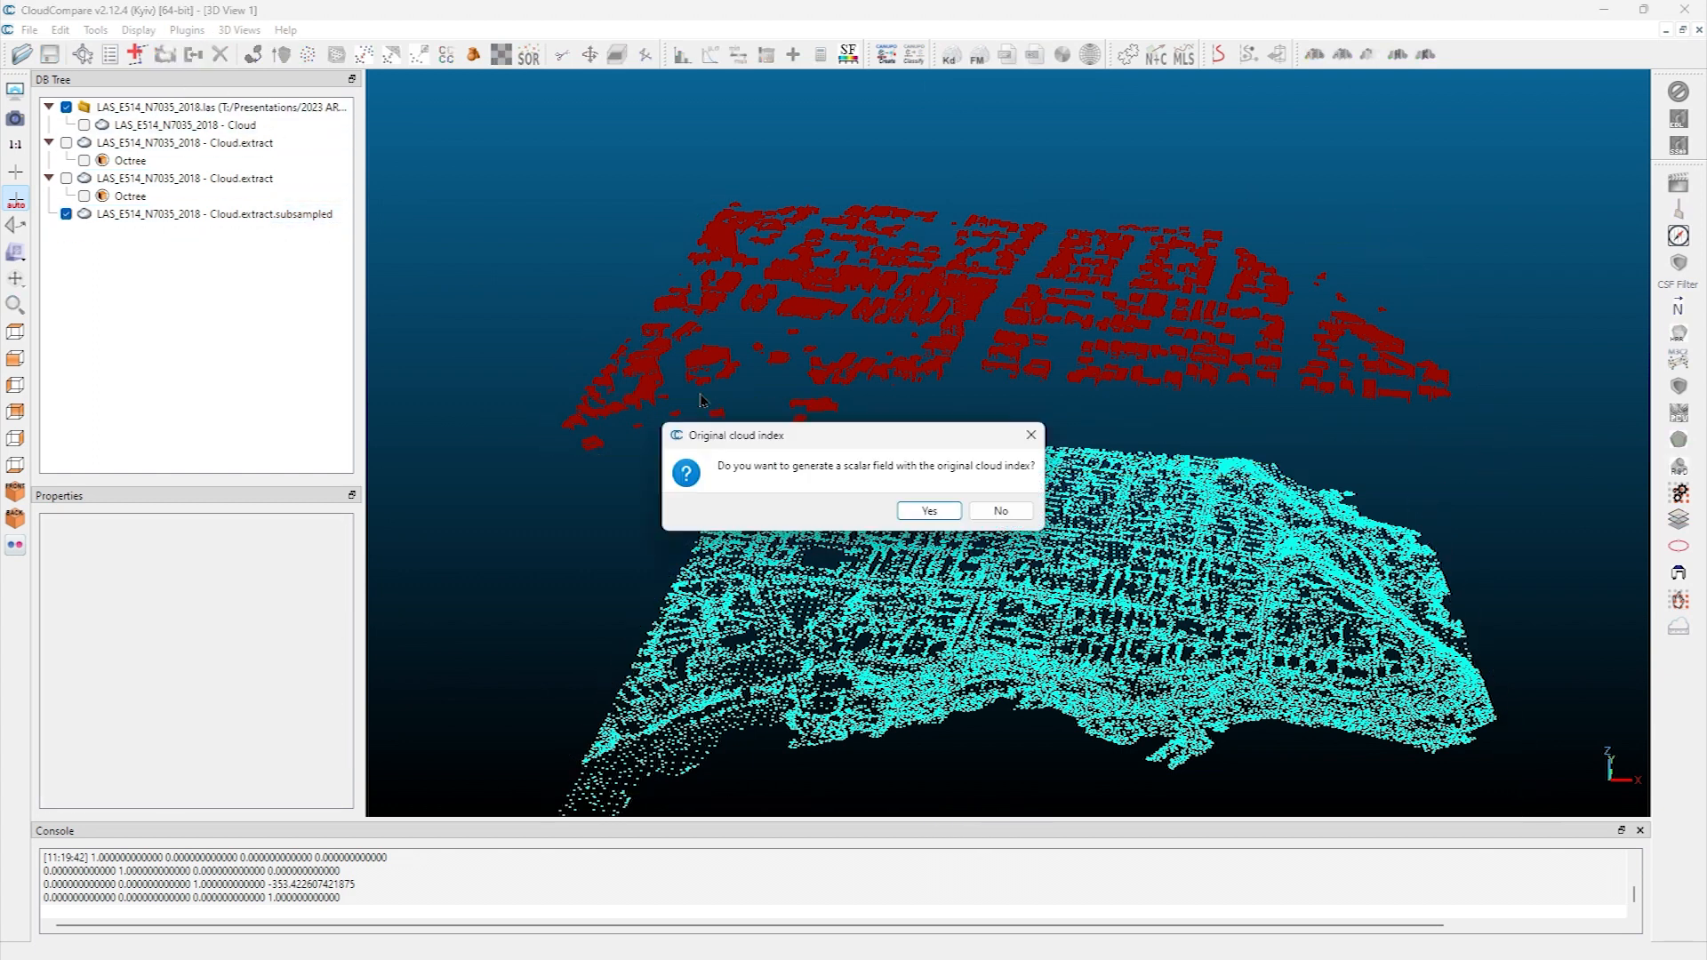
{"action": "left_click", "coordinate": [996, 508]}
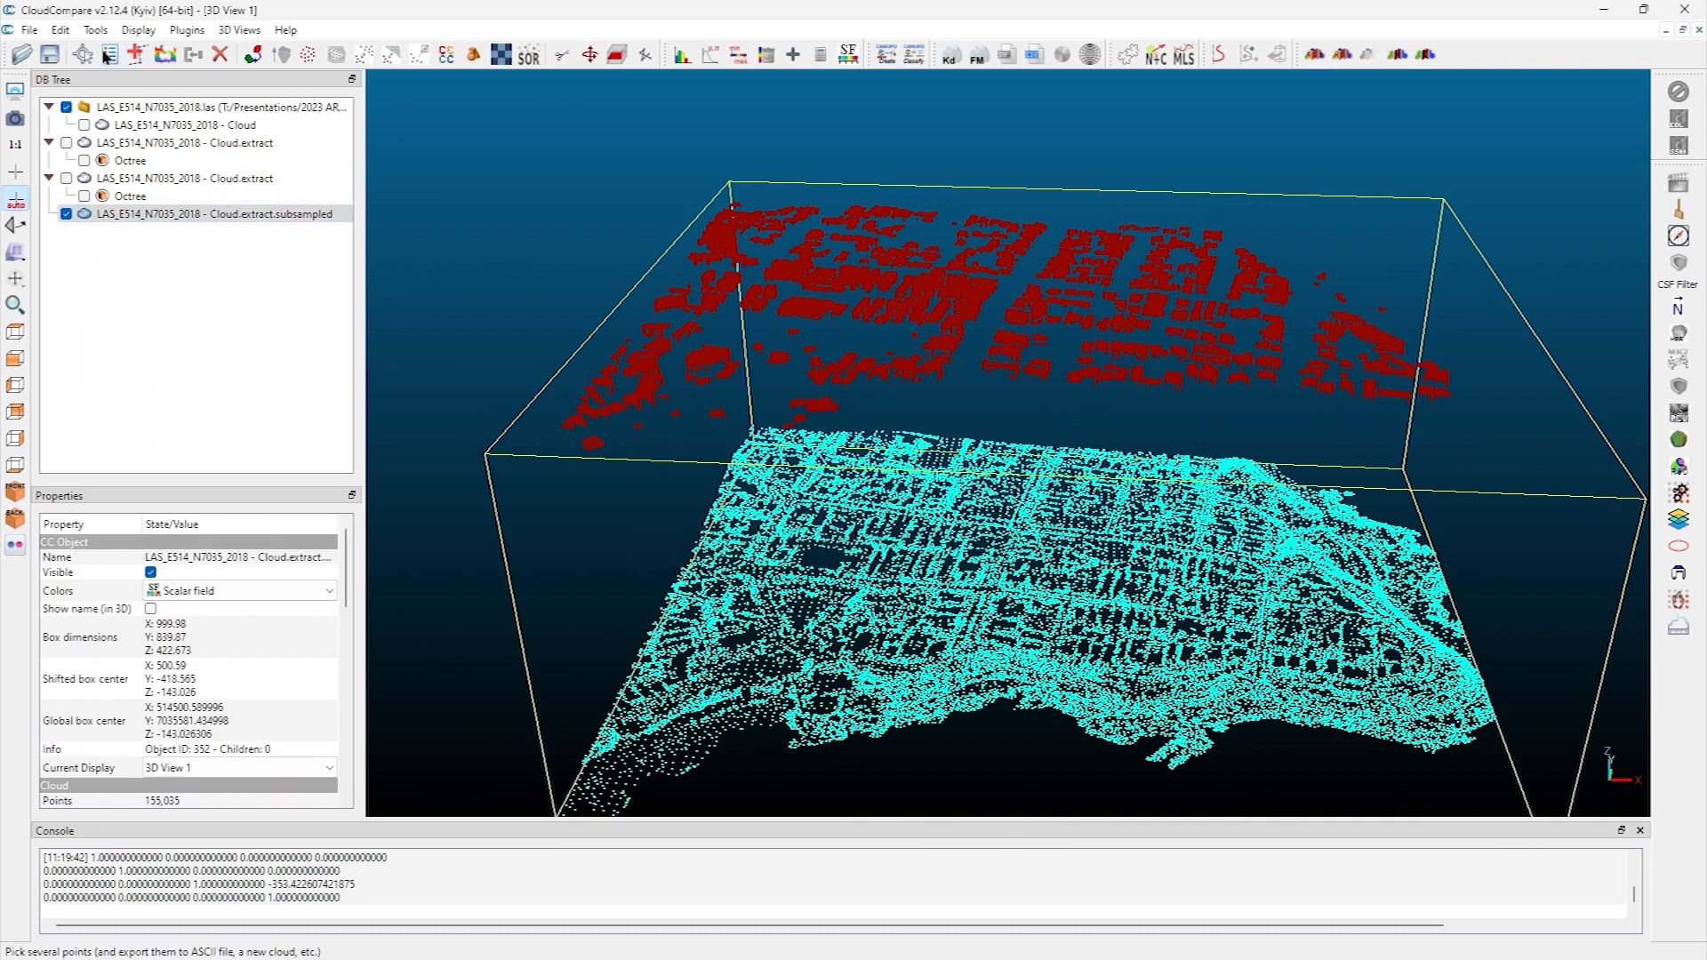
Clear the merged cloud's colours and delete all of its scalar fields
{"action": "left_click", "coordinate": [61, 30]}
{"action": "mouse_move", "coordinate": [124, 50]}
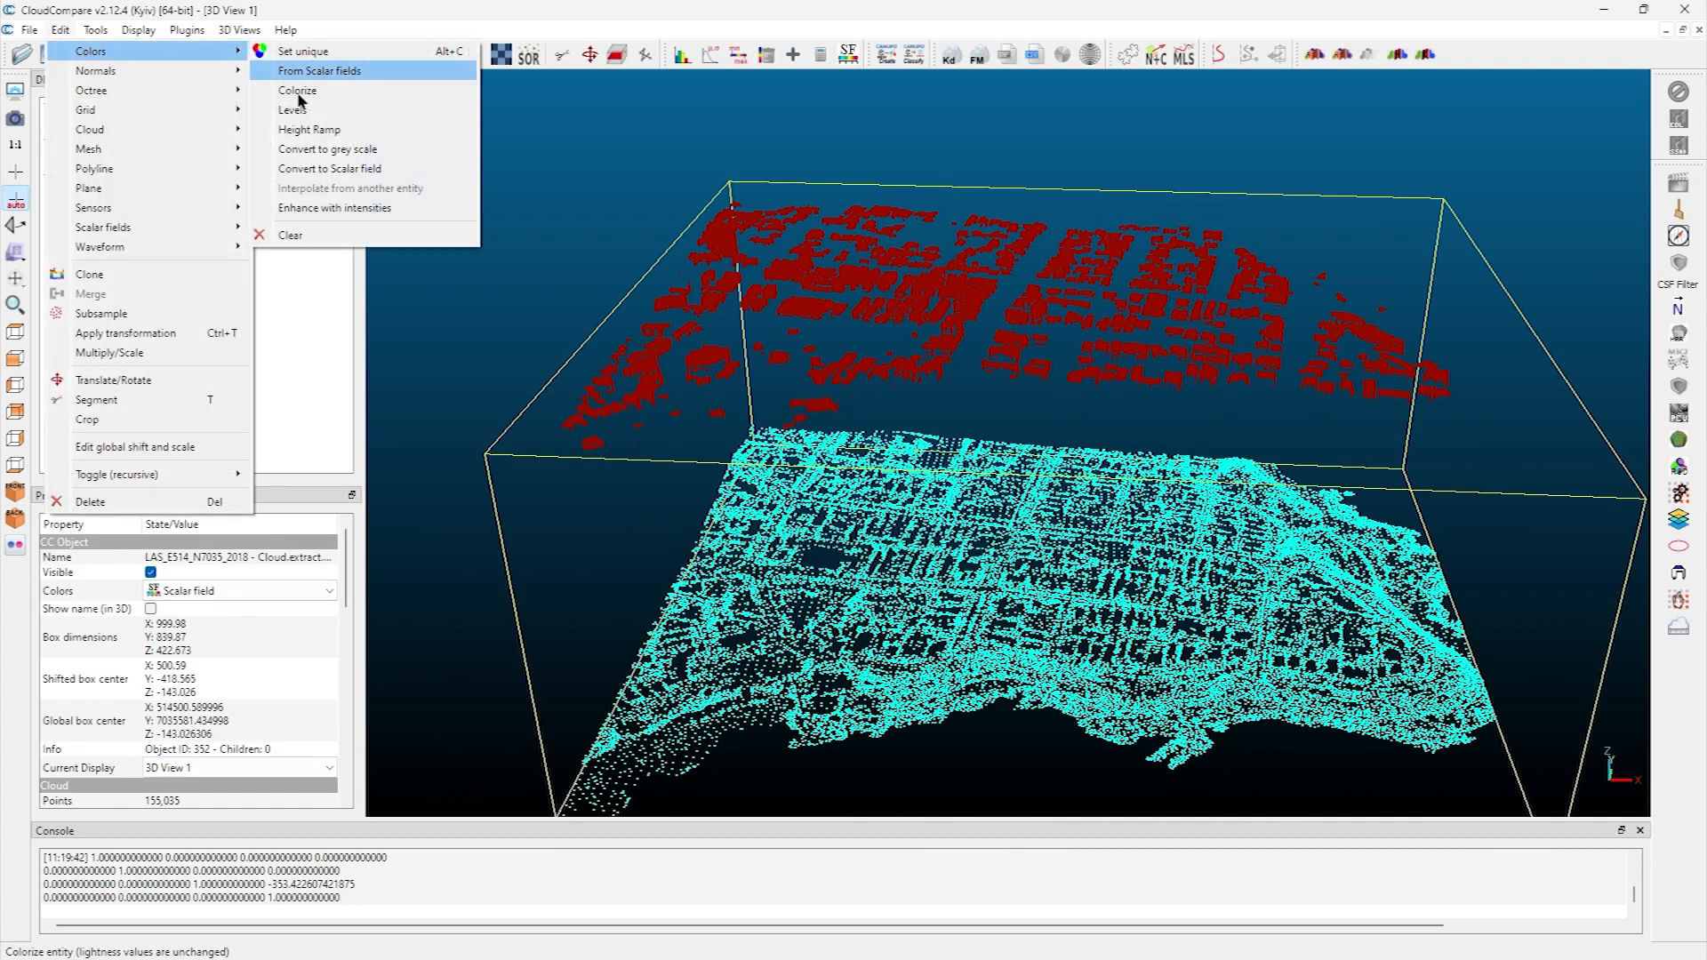
{"action": "left_click", "coordinate": [294, 235]}
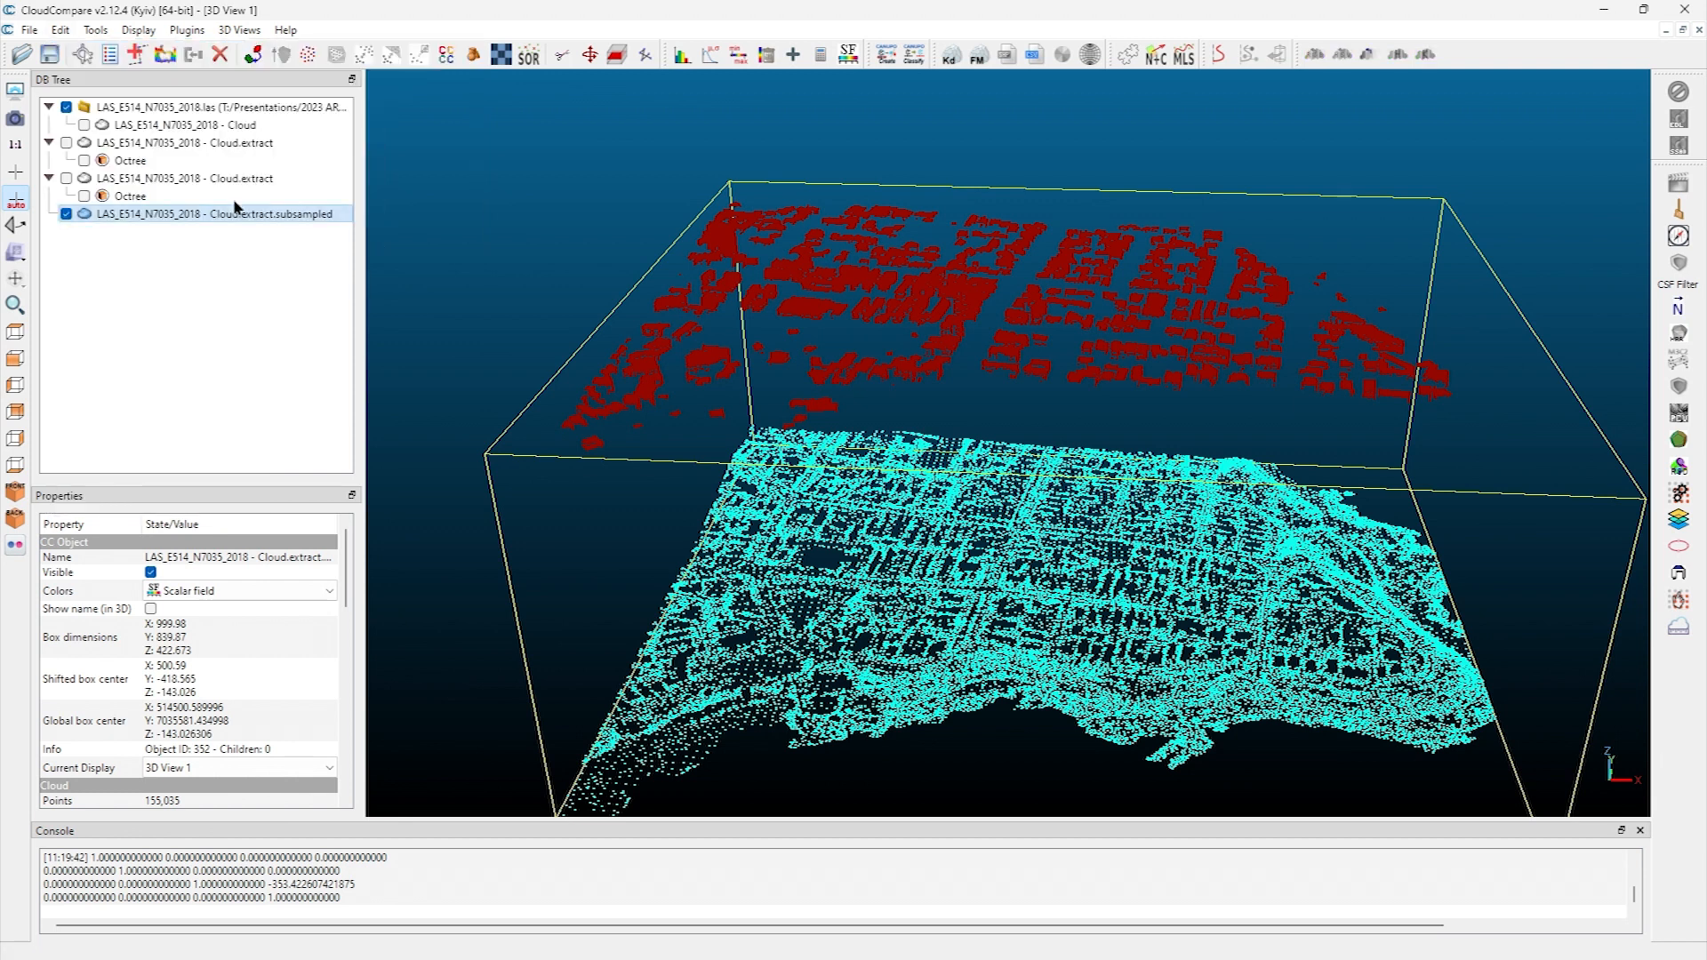
{"action": "left_click", "coordinate": [59, 30]}
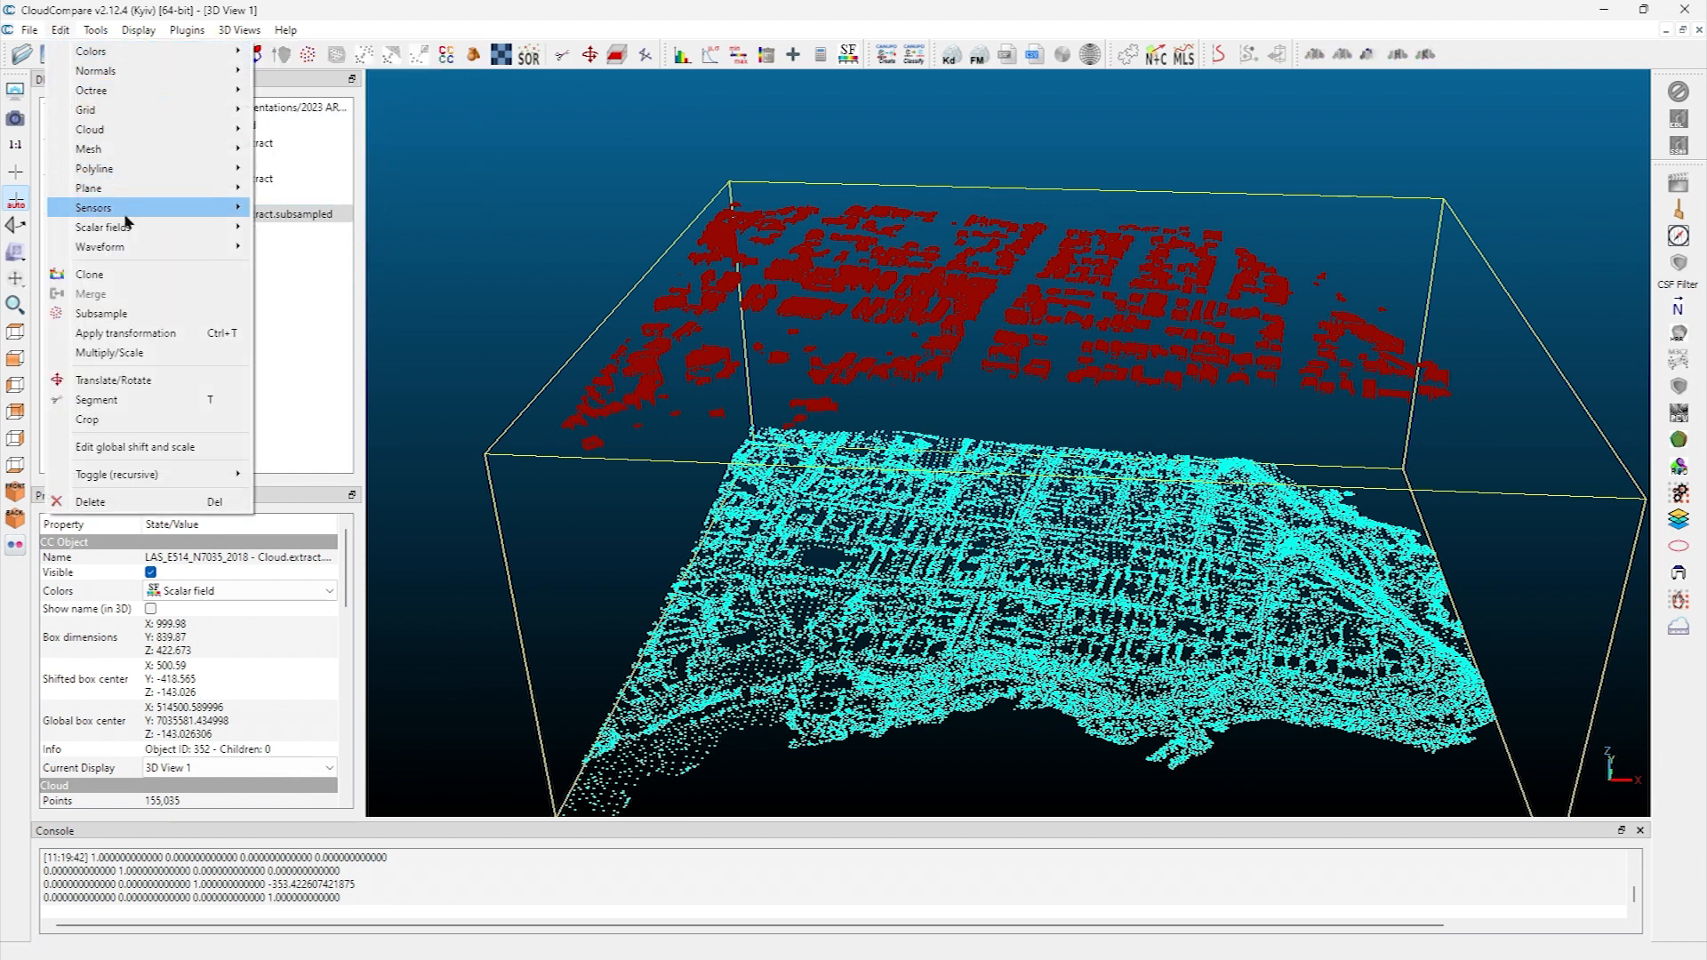
{"action": "mouse_move", "coordinate": [129, 231]}
{"action": "left_click", "coordinate": [320, 652]}
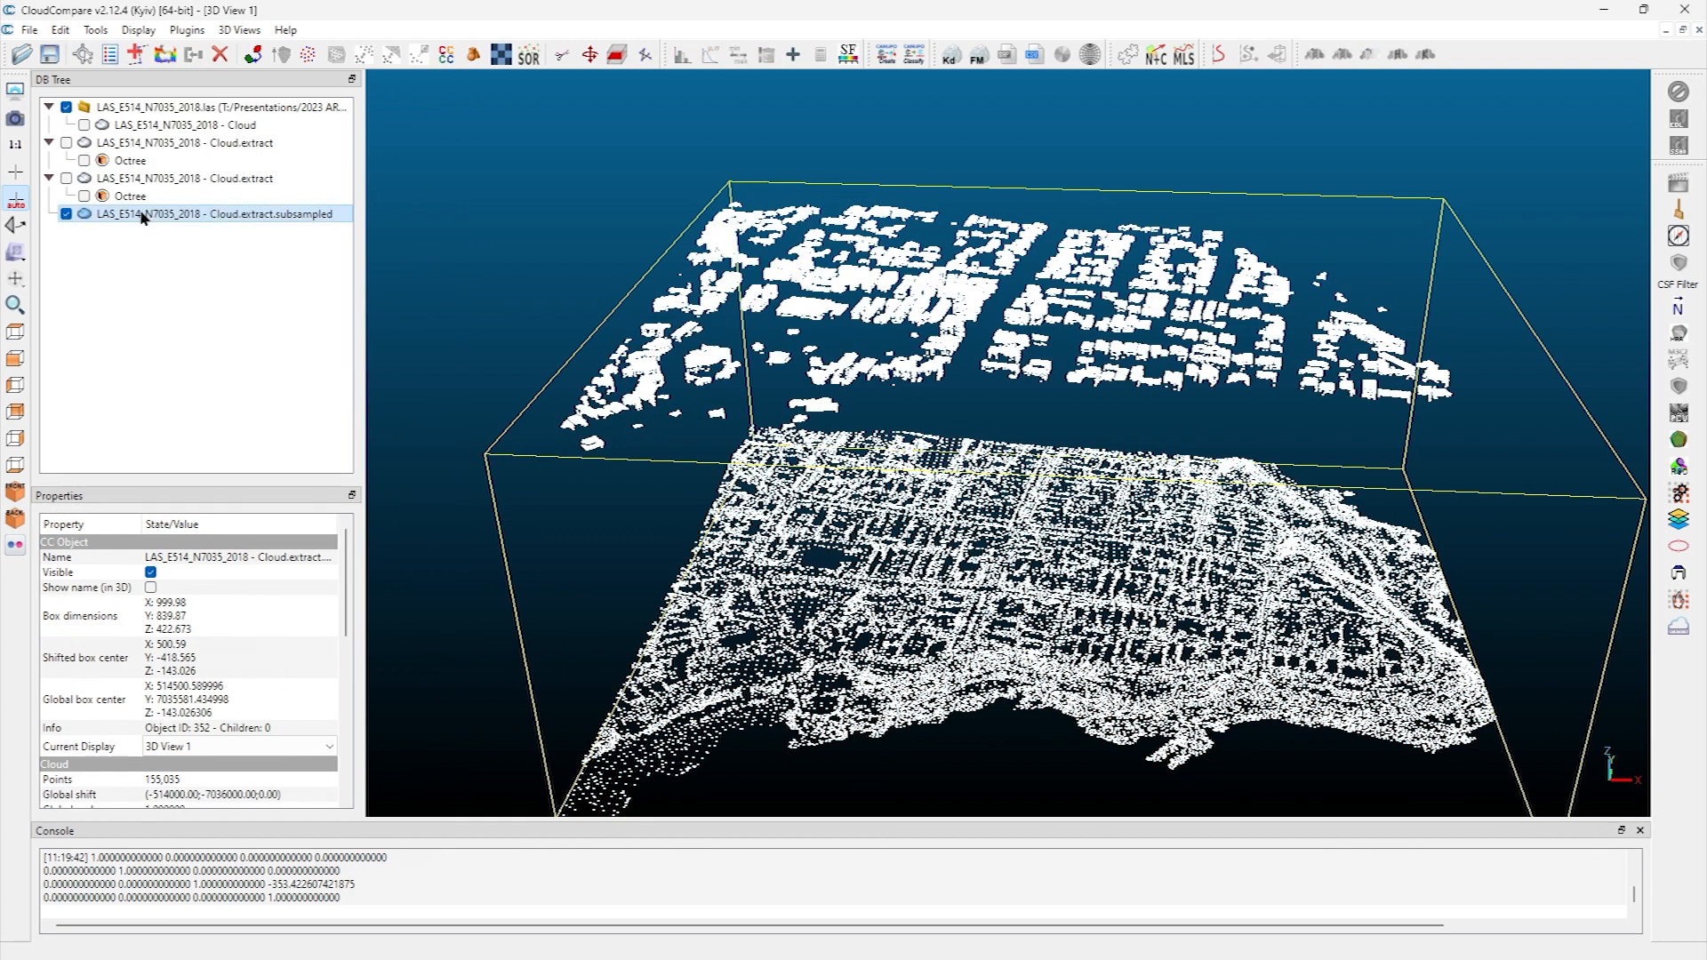
Save the merged cloud as an ASCII cloud over the existing BuildingsXYZ.txt file in the LiDAR folder, accepting the export options
{"action": "left_click", "coordinate": [50, 54]}
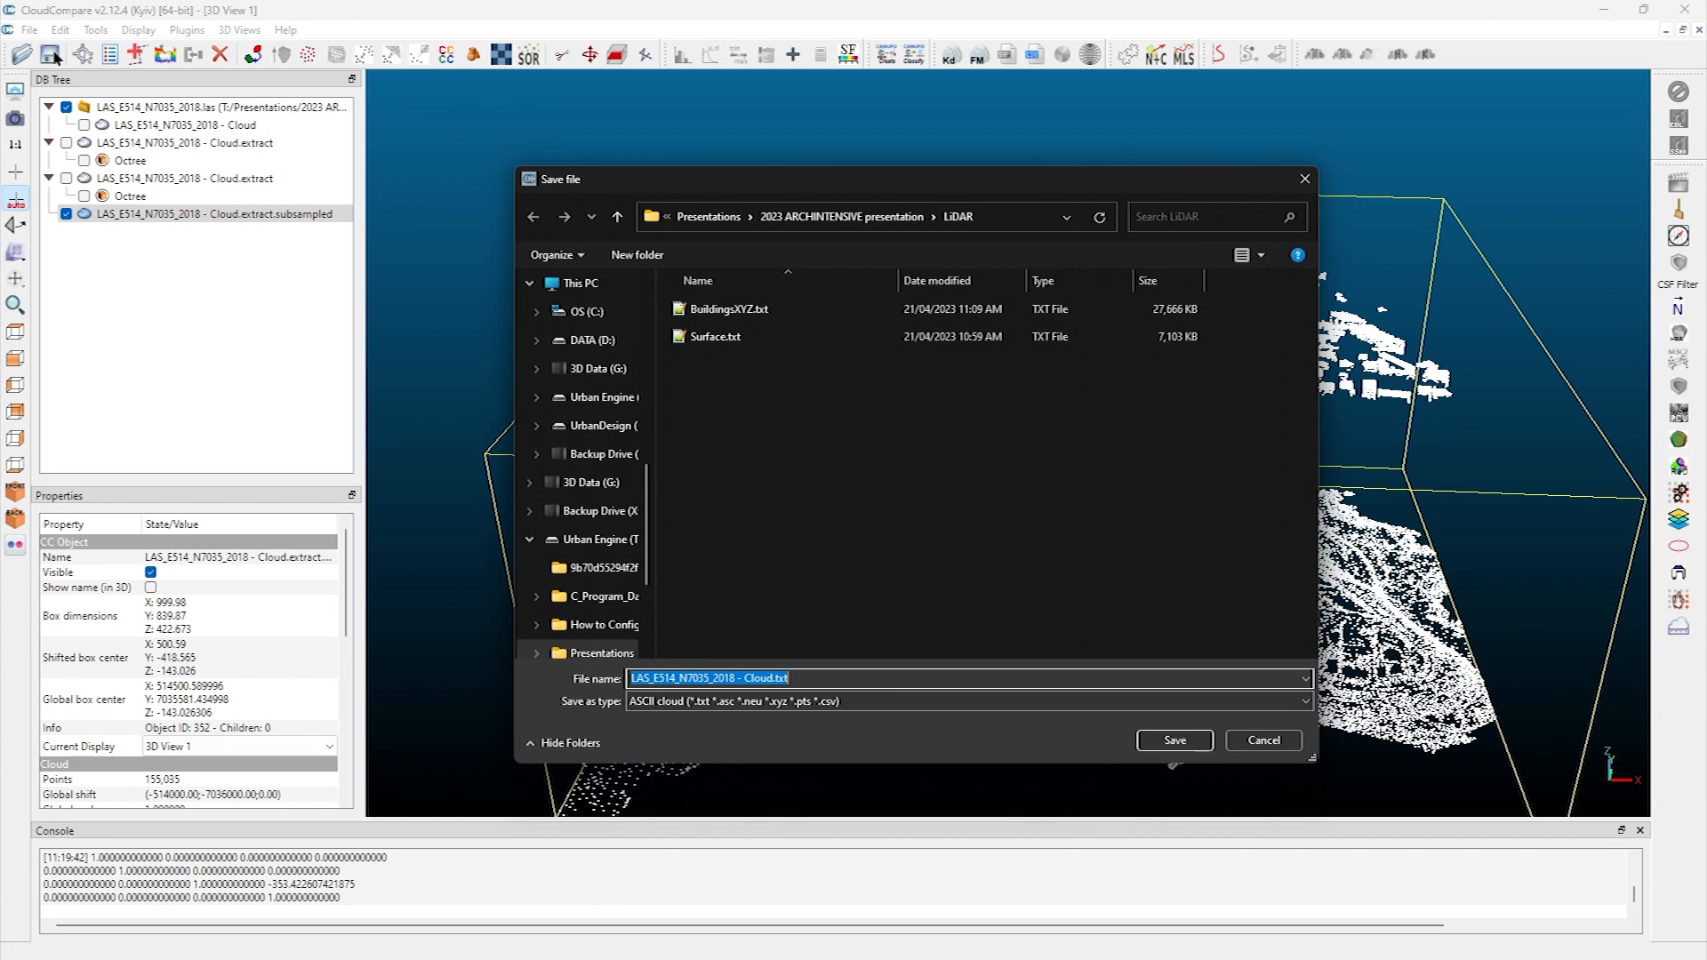
{"action": "left_click", "coordinate": [728, 309]}
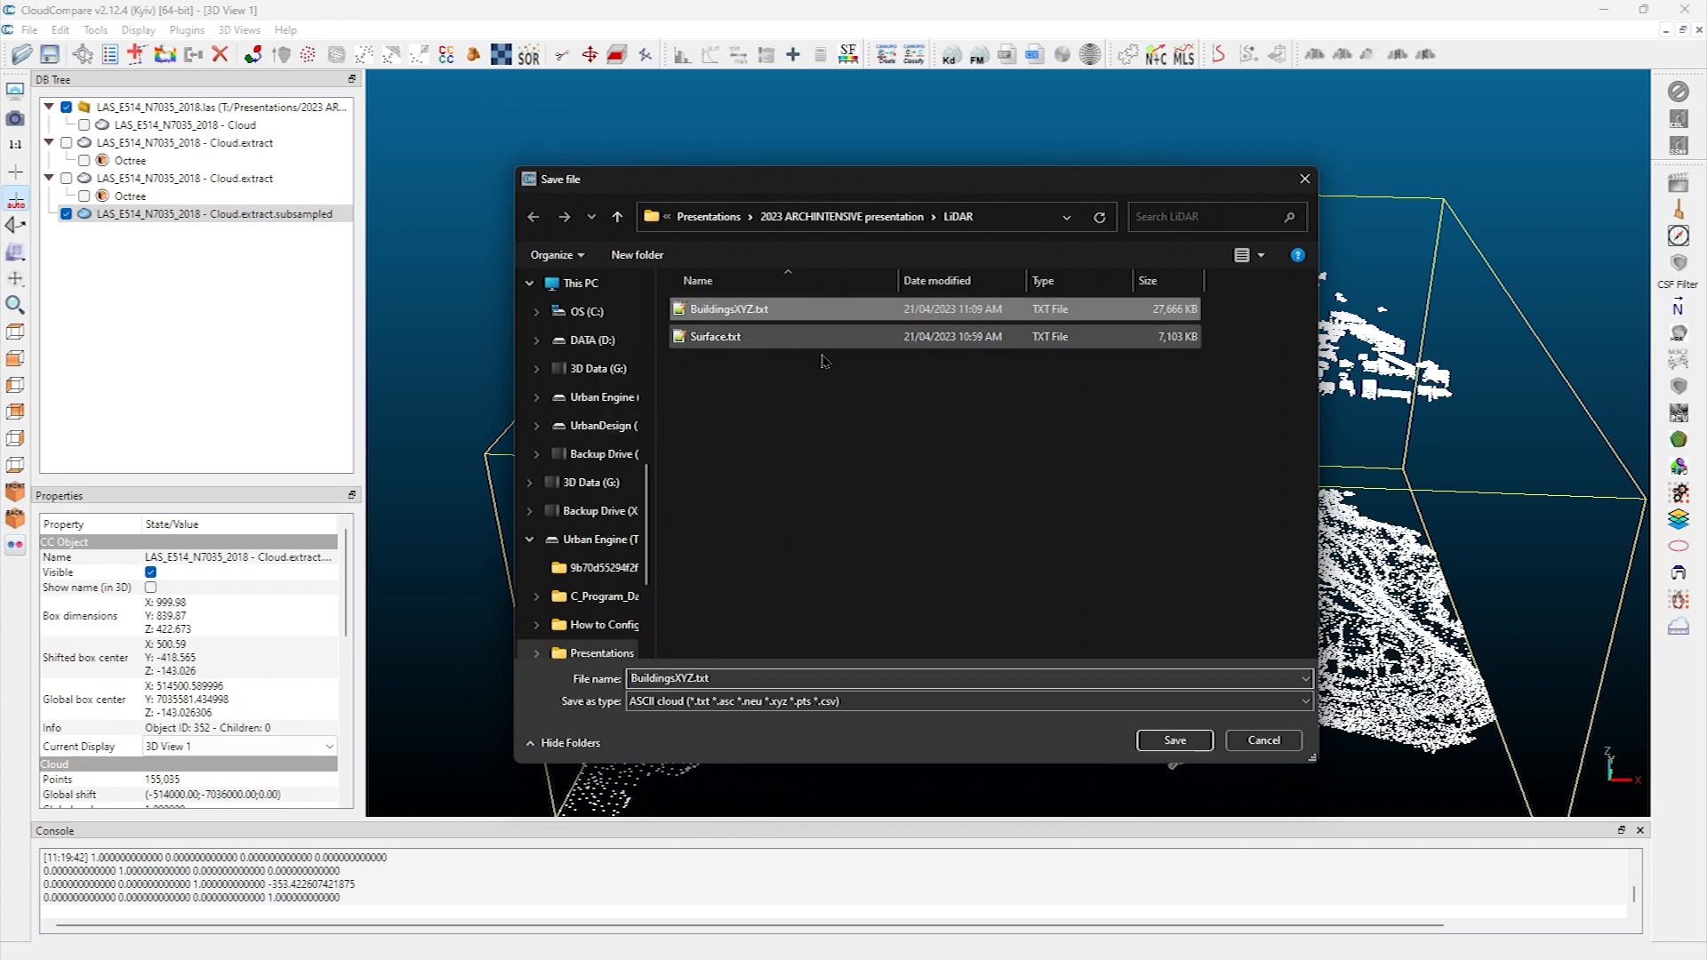
{"action": "left_click", "coordinate": [1172, 742]}
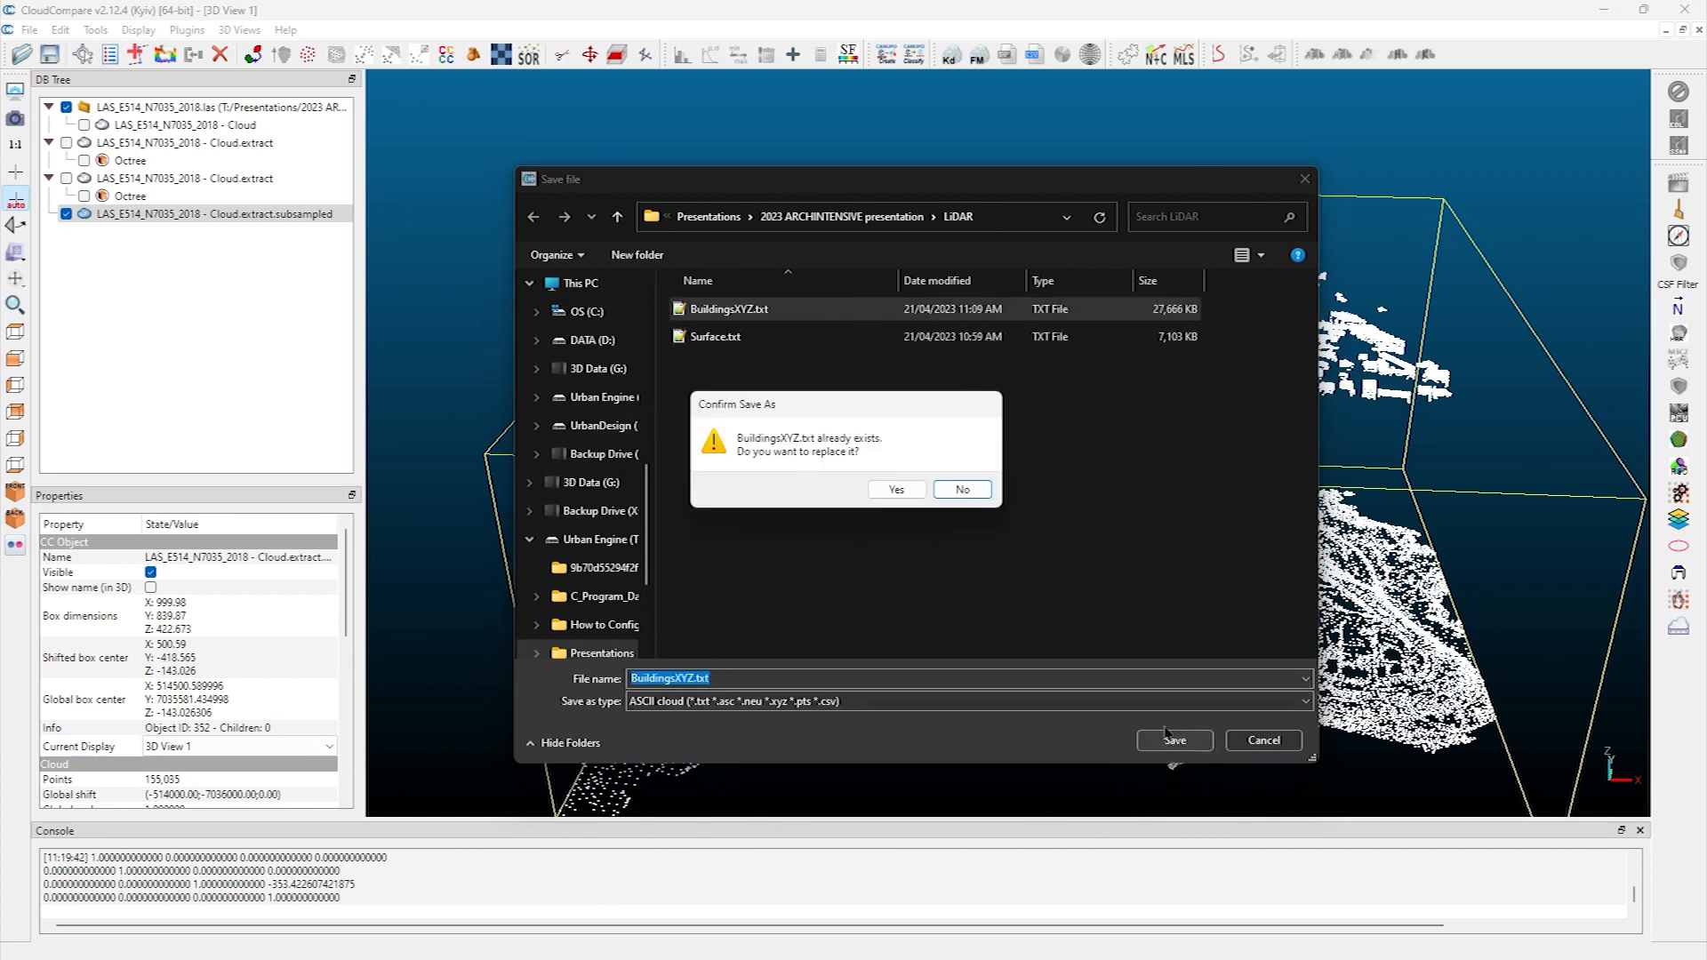
{"action": "left_click", "coordinate": [900, 490]}
{"action": "left_click", "coordinate": [939, 670]}
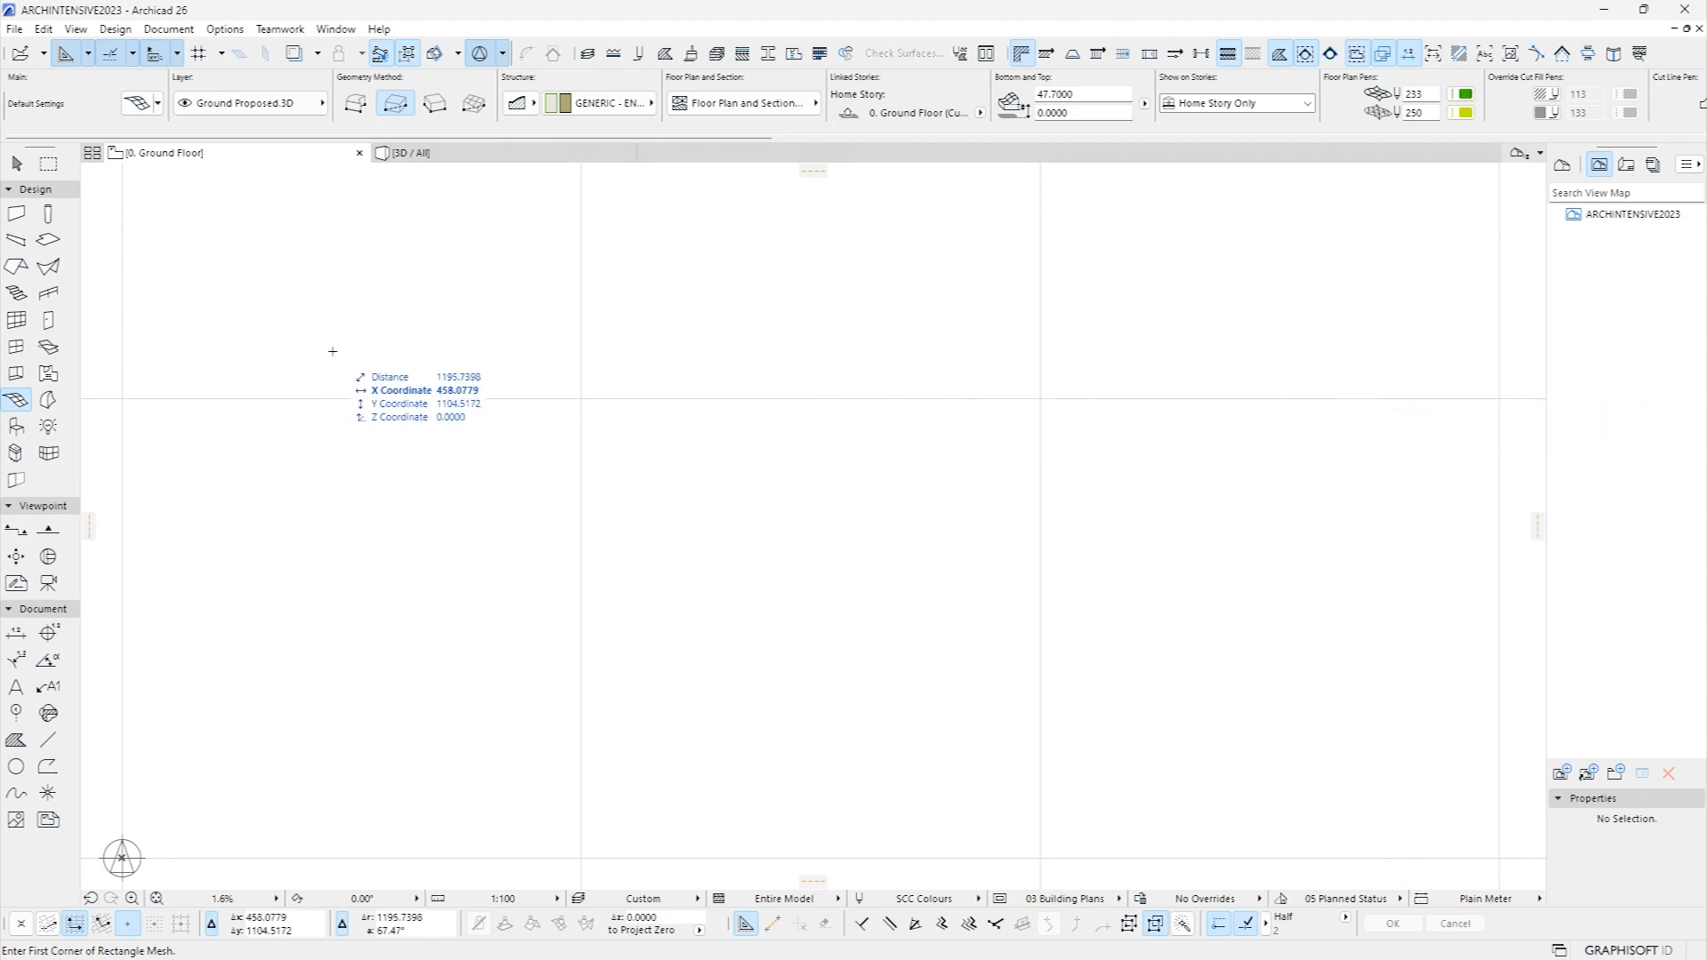
In Archicad, place a mesh from the surveyors data file Surface.txt in metres at its original location, zooming to the new mesh
{"action": "left_click", "coordinate": [10, 29]}
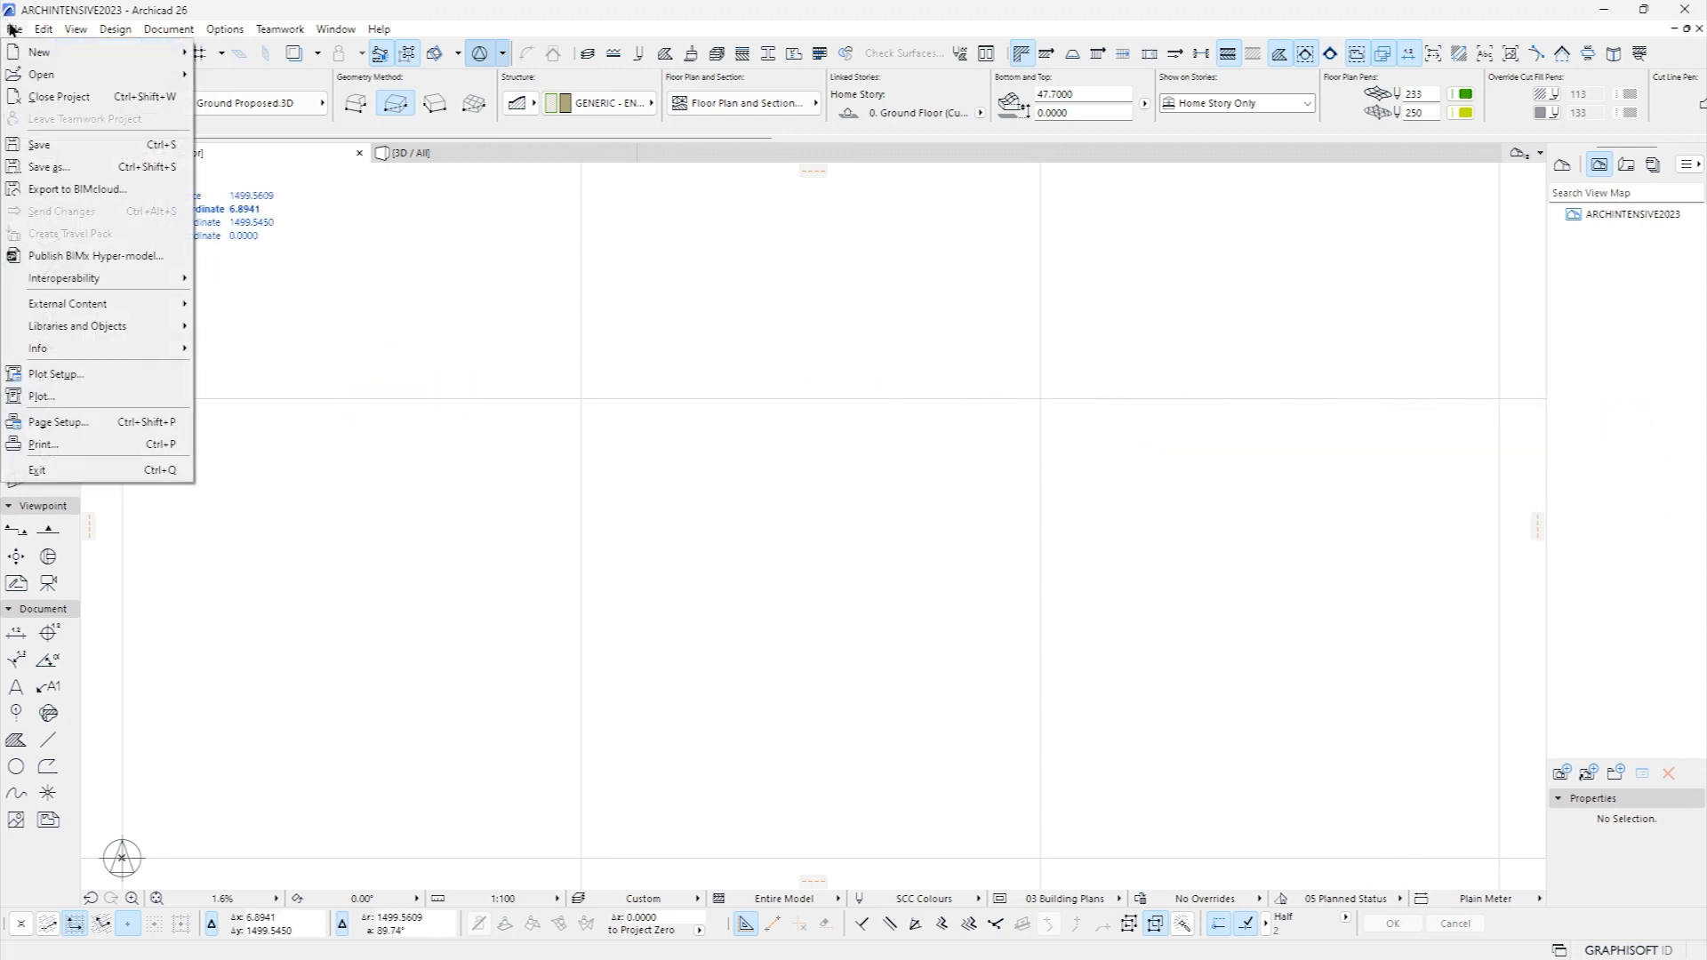
{"action": "mouse_move", "coordinate": [43, 300]}
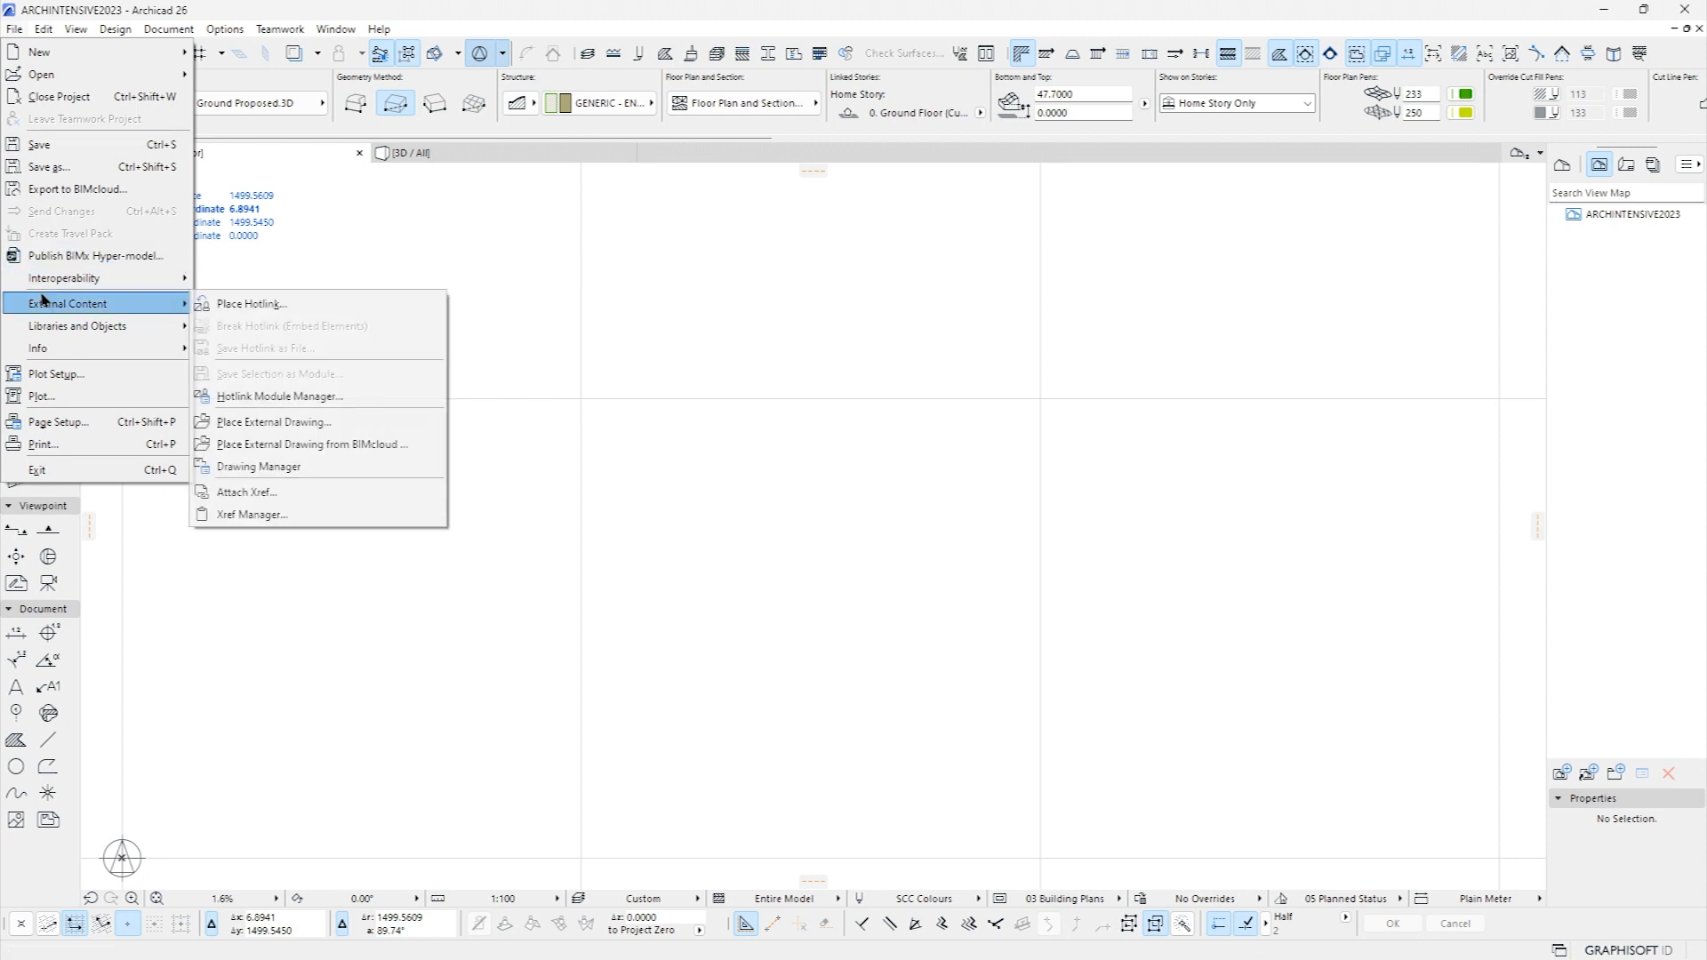
{"action": "mouse_move", "coordinate": [105, 280]}
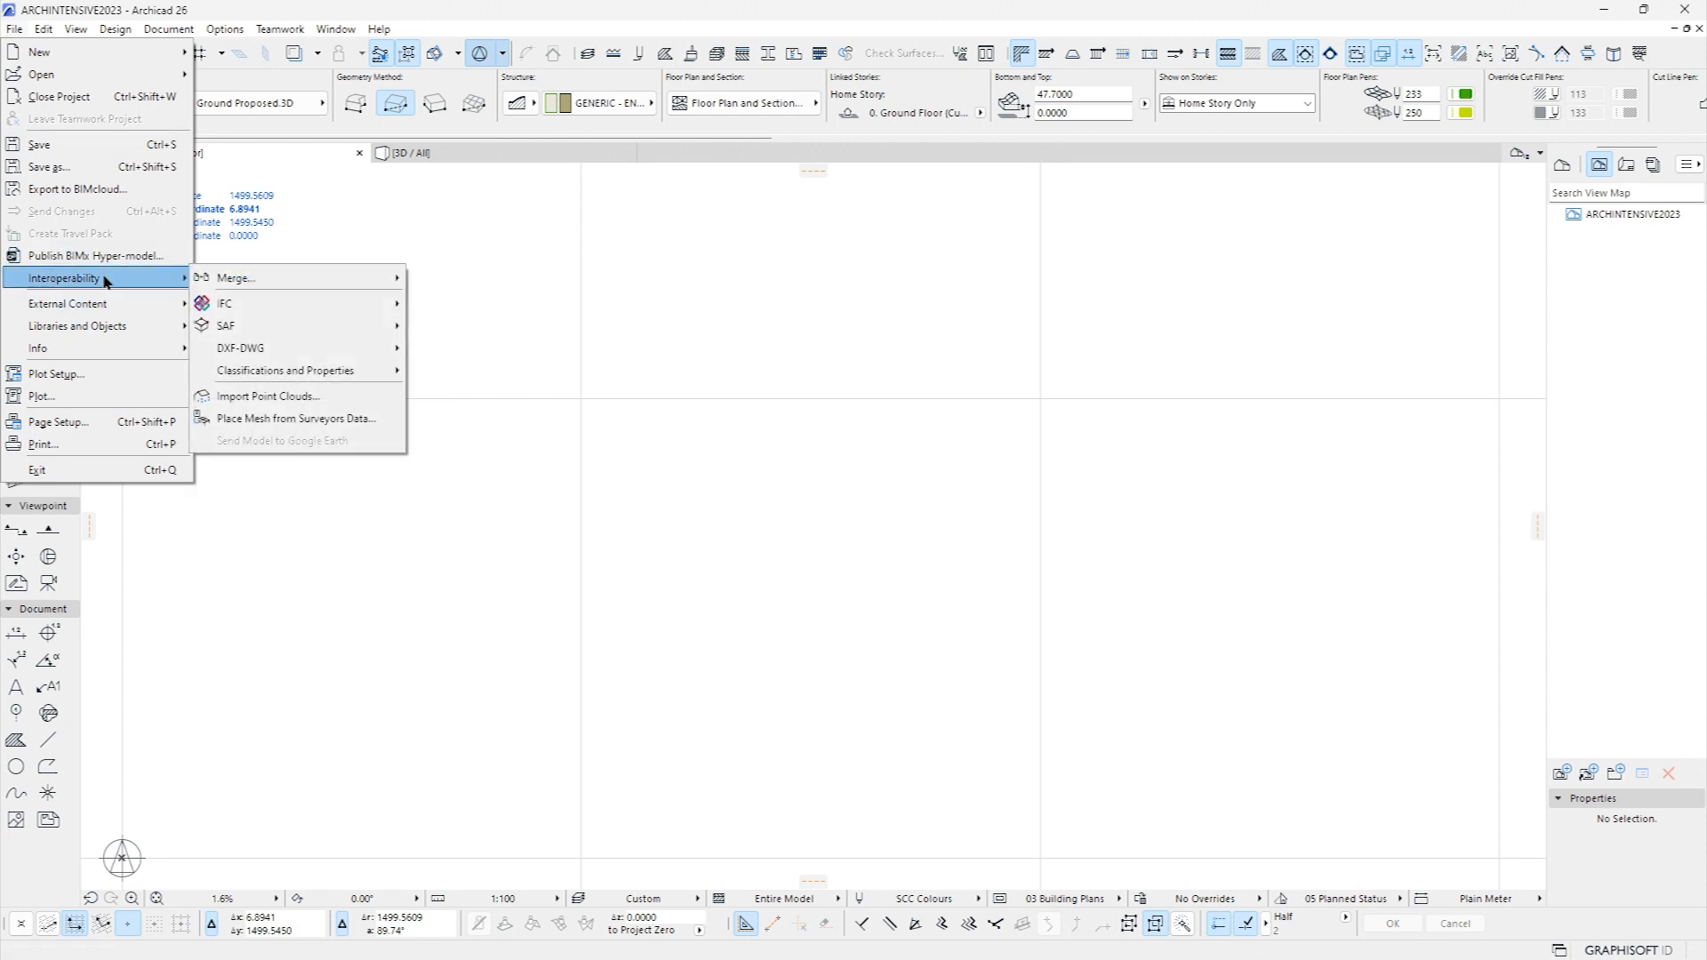
{"action": "left_click", "coordinate": [294, 419]}
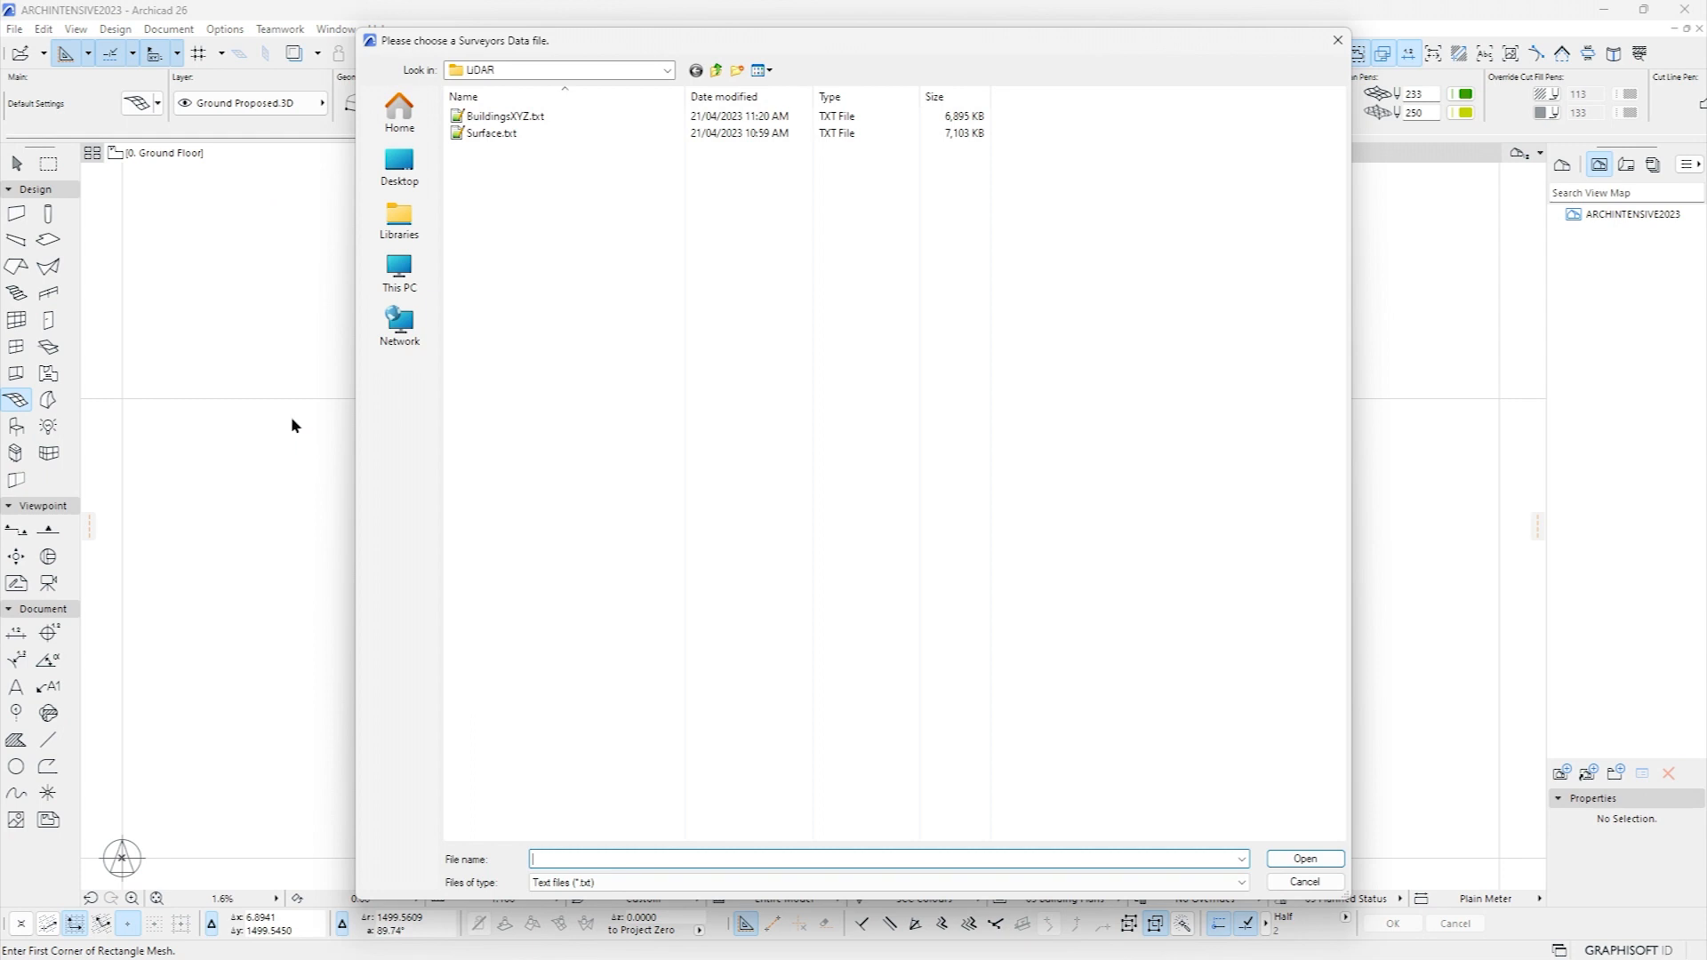
{"action": "left_click", "coordinate": [490, 135]}
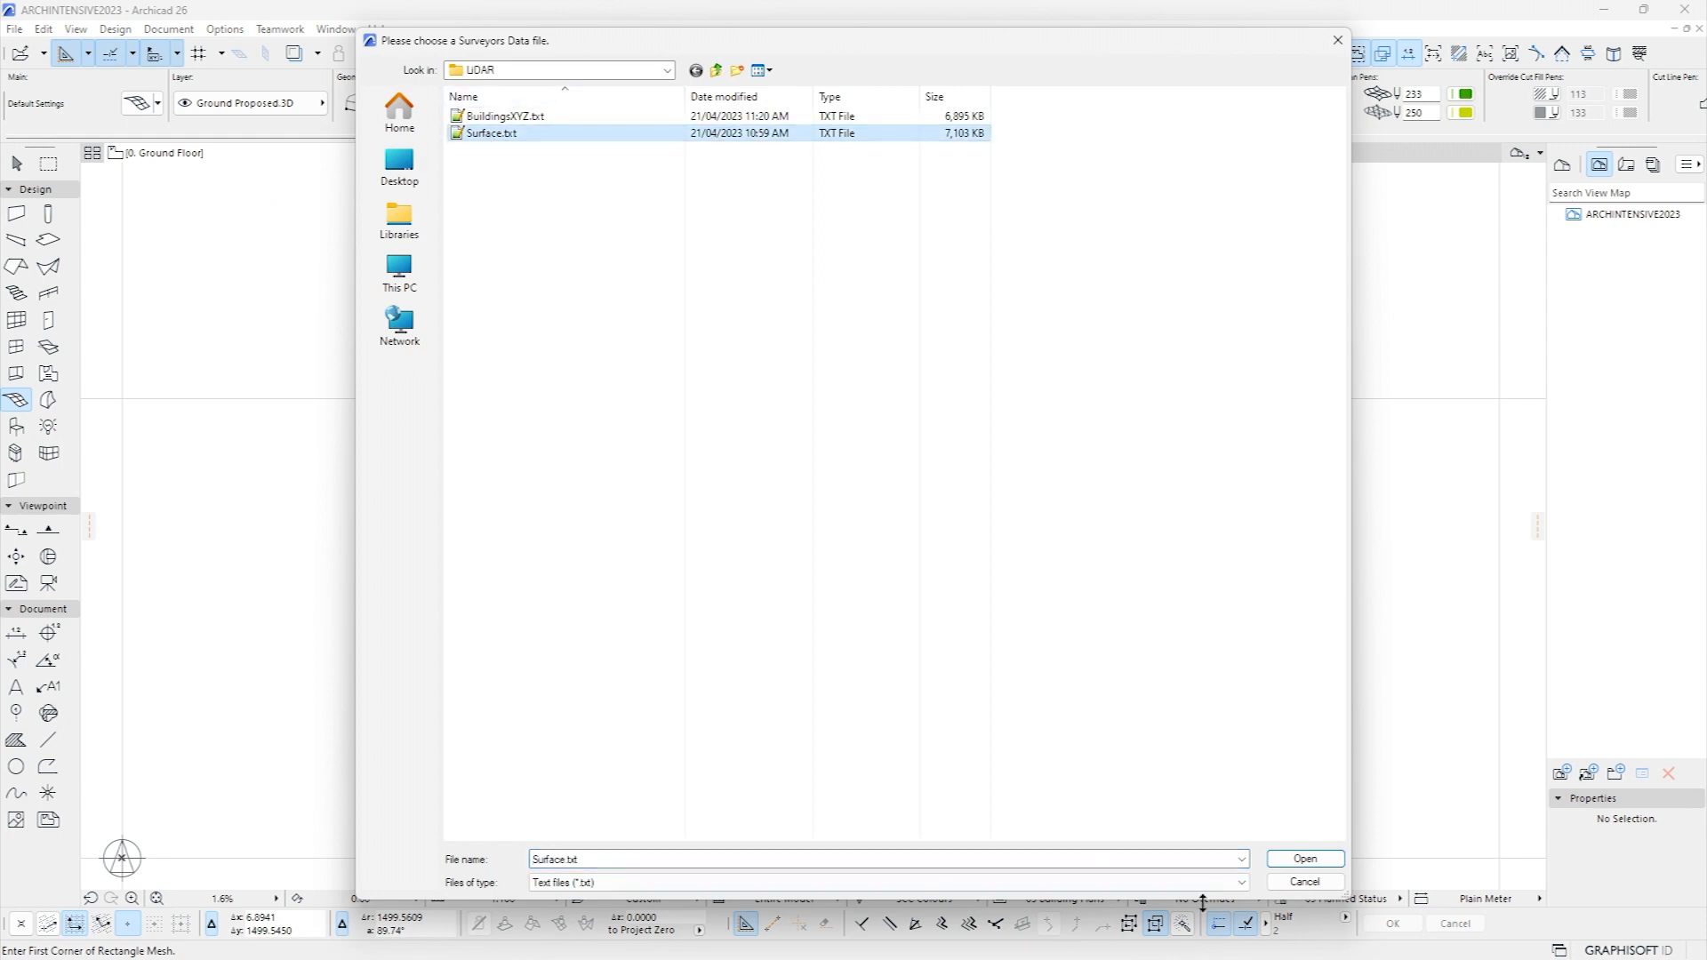
{"action": "left_click", "coordinate": [1306, 859]}
{"action": "left_click", "coordinate": [756, 357]}
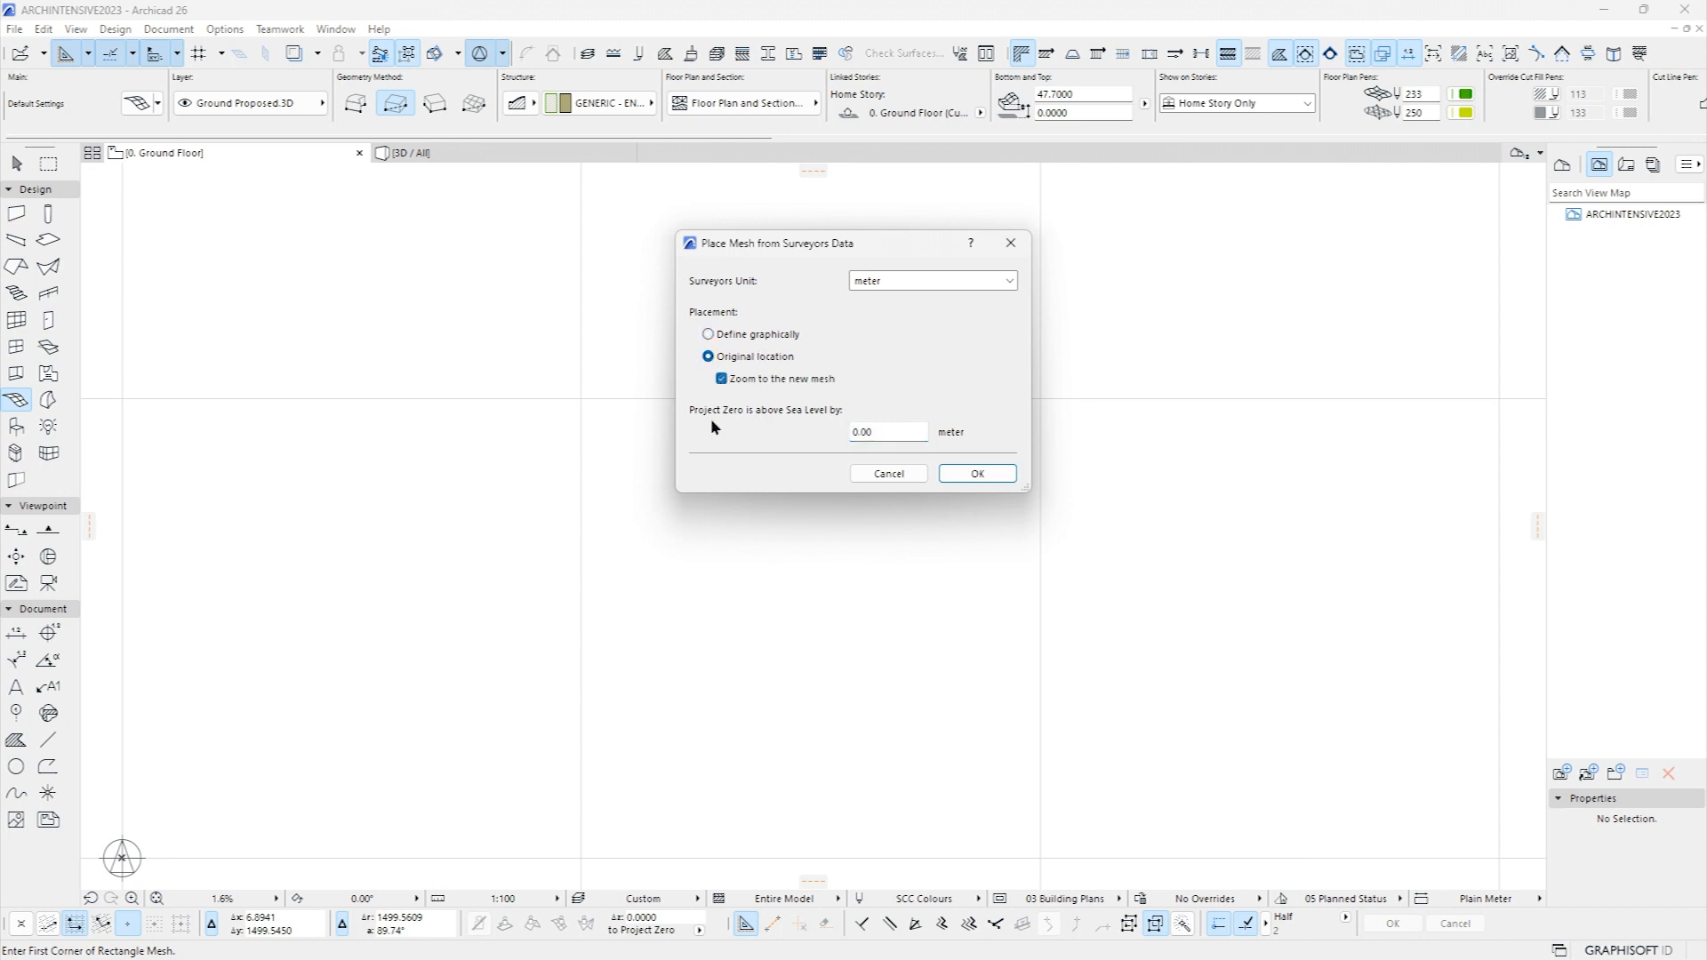
{"action": "left_click", "coordinate": [998, 476]}
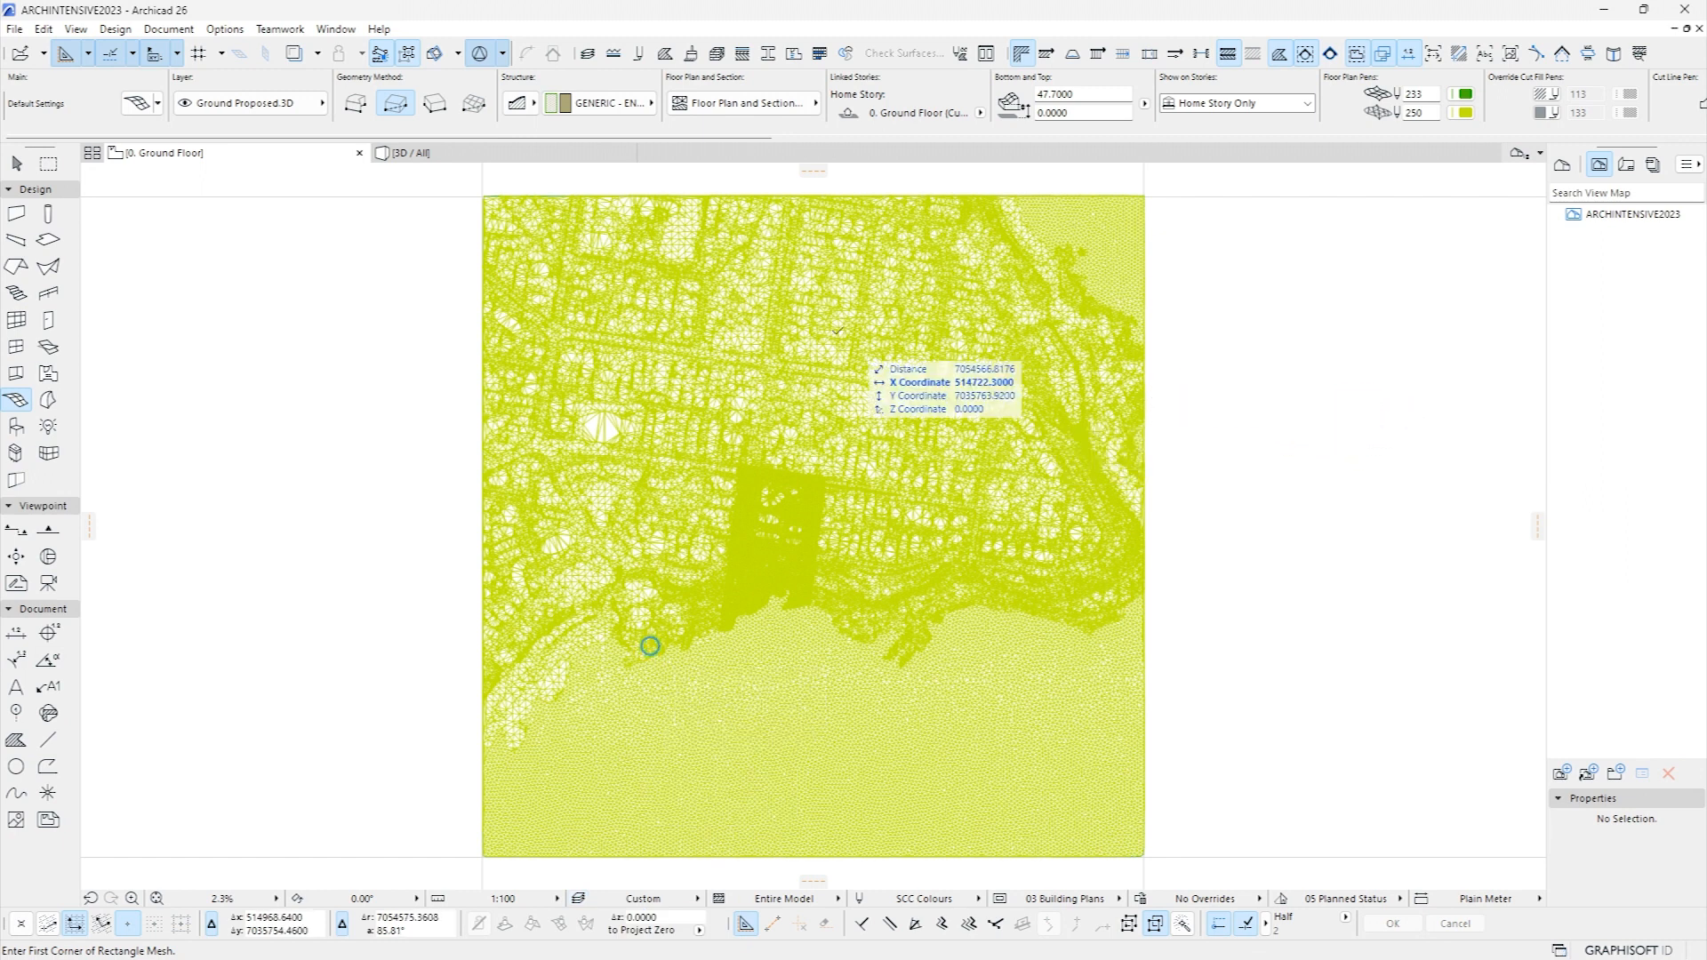
Examine the placed terrain mesh on the floor plan and in 3D, looking closely at its relief
{"action": "mouse_move", "coordinate": [839, 338]}
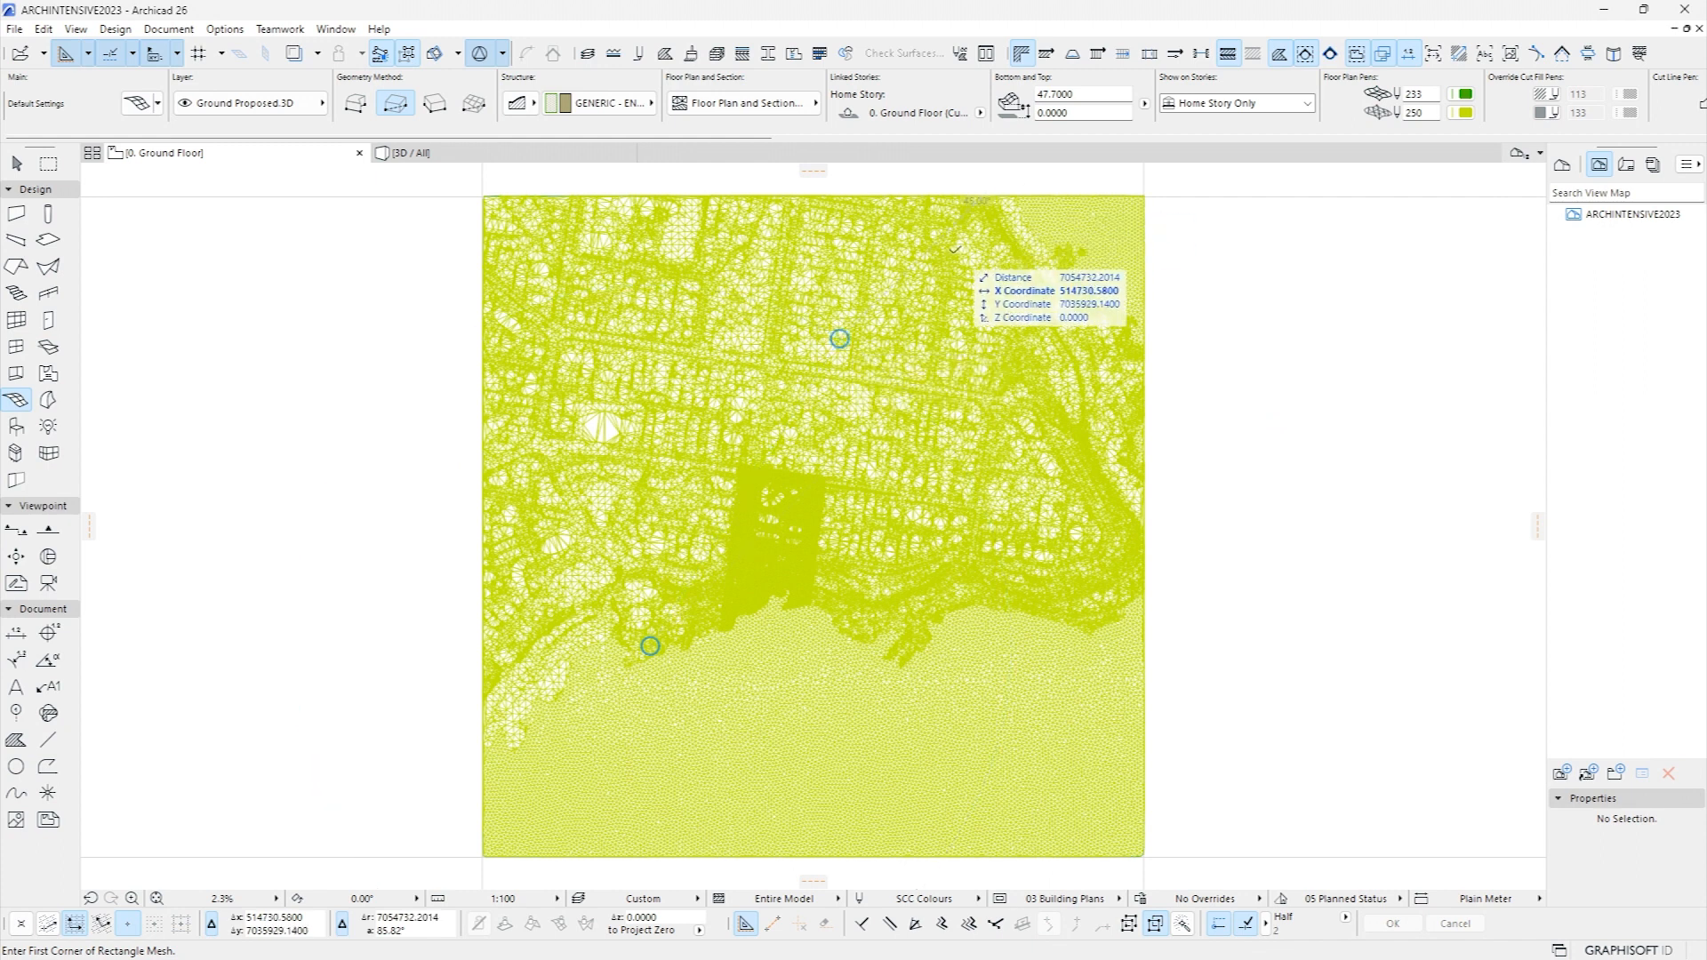
{"action": "mouse_move", "coordinate": [955, 254]}
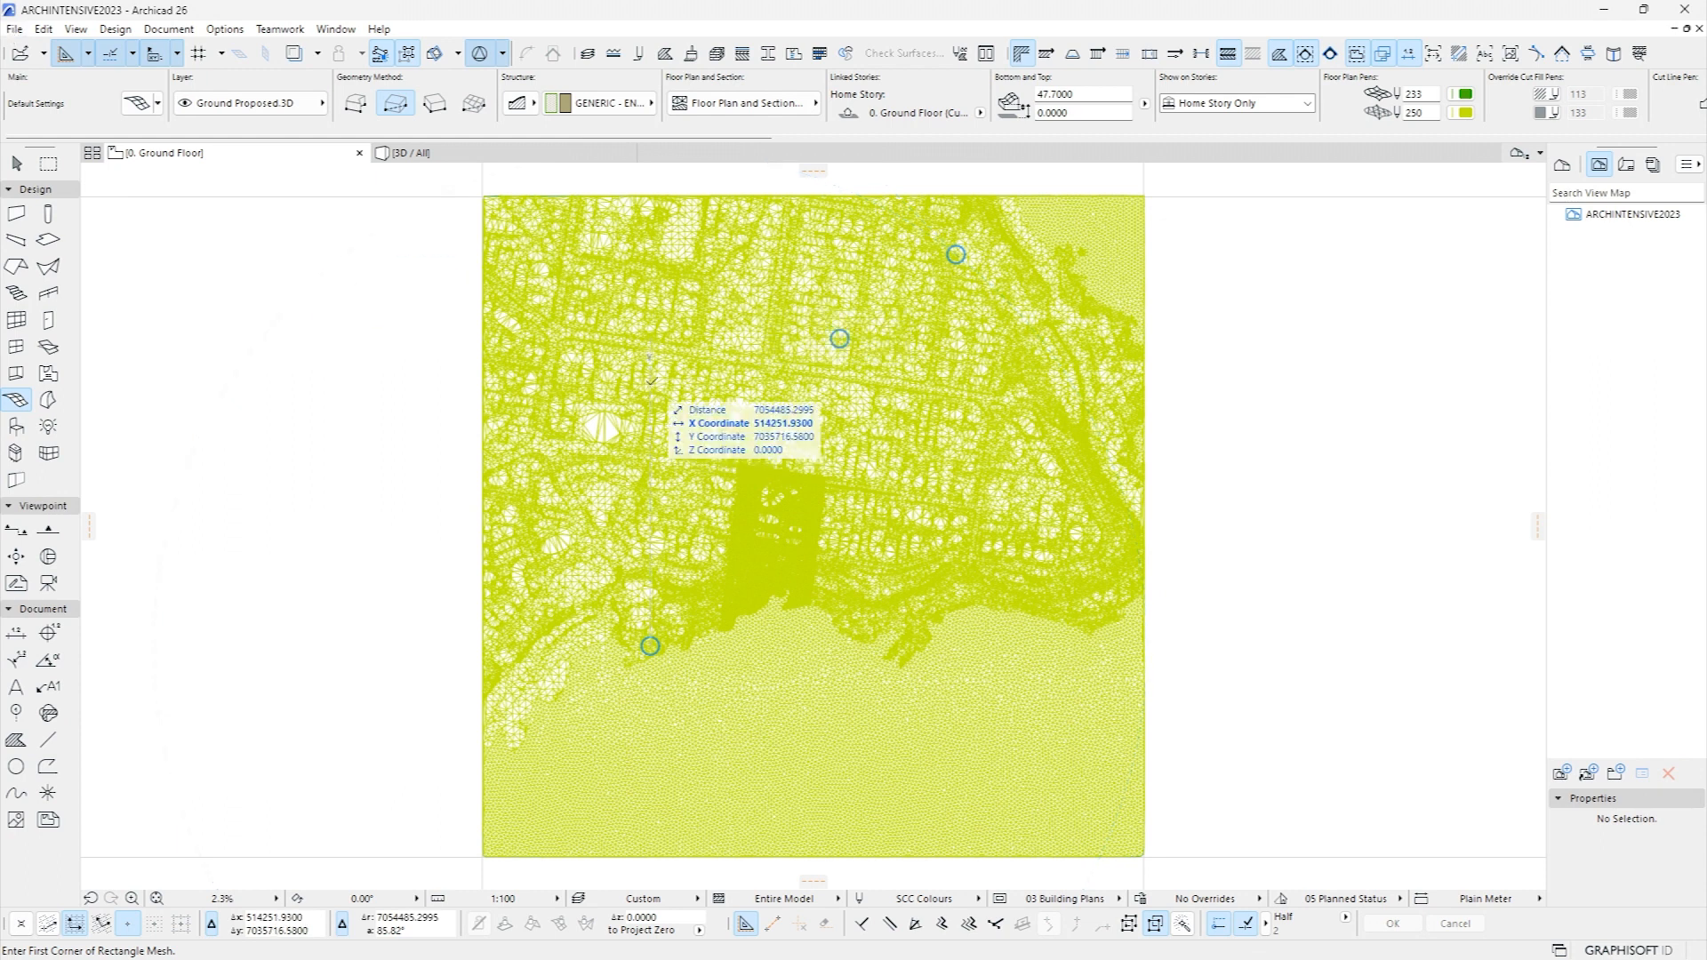
{"action": "key", "text": "F3"}
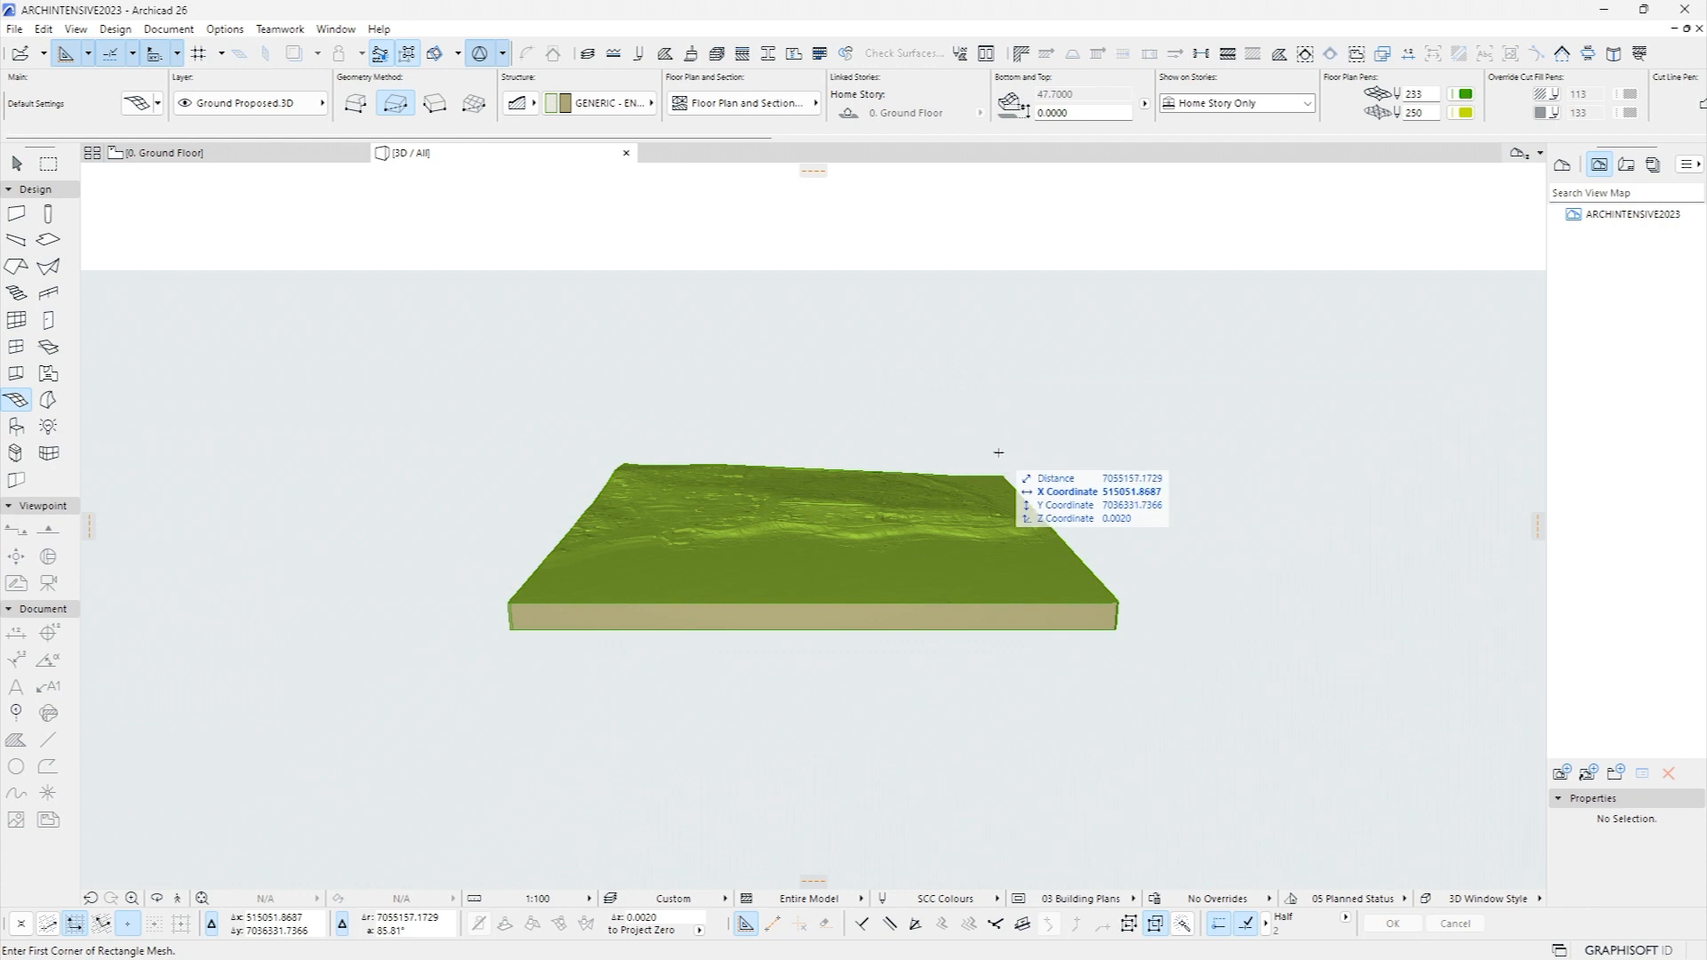
{"action": "scroll", "coordinate": [975, 442], "scroll_direction": "up", "scroll_amount": 4}
{"action": "scroll", "coordinate": [965, 440], "scroll_direction": "up", "scroll_amount": 5}
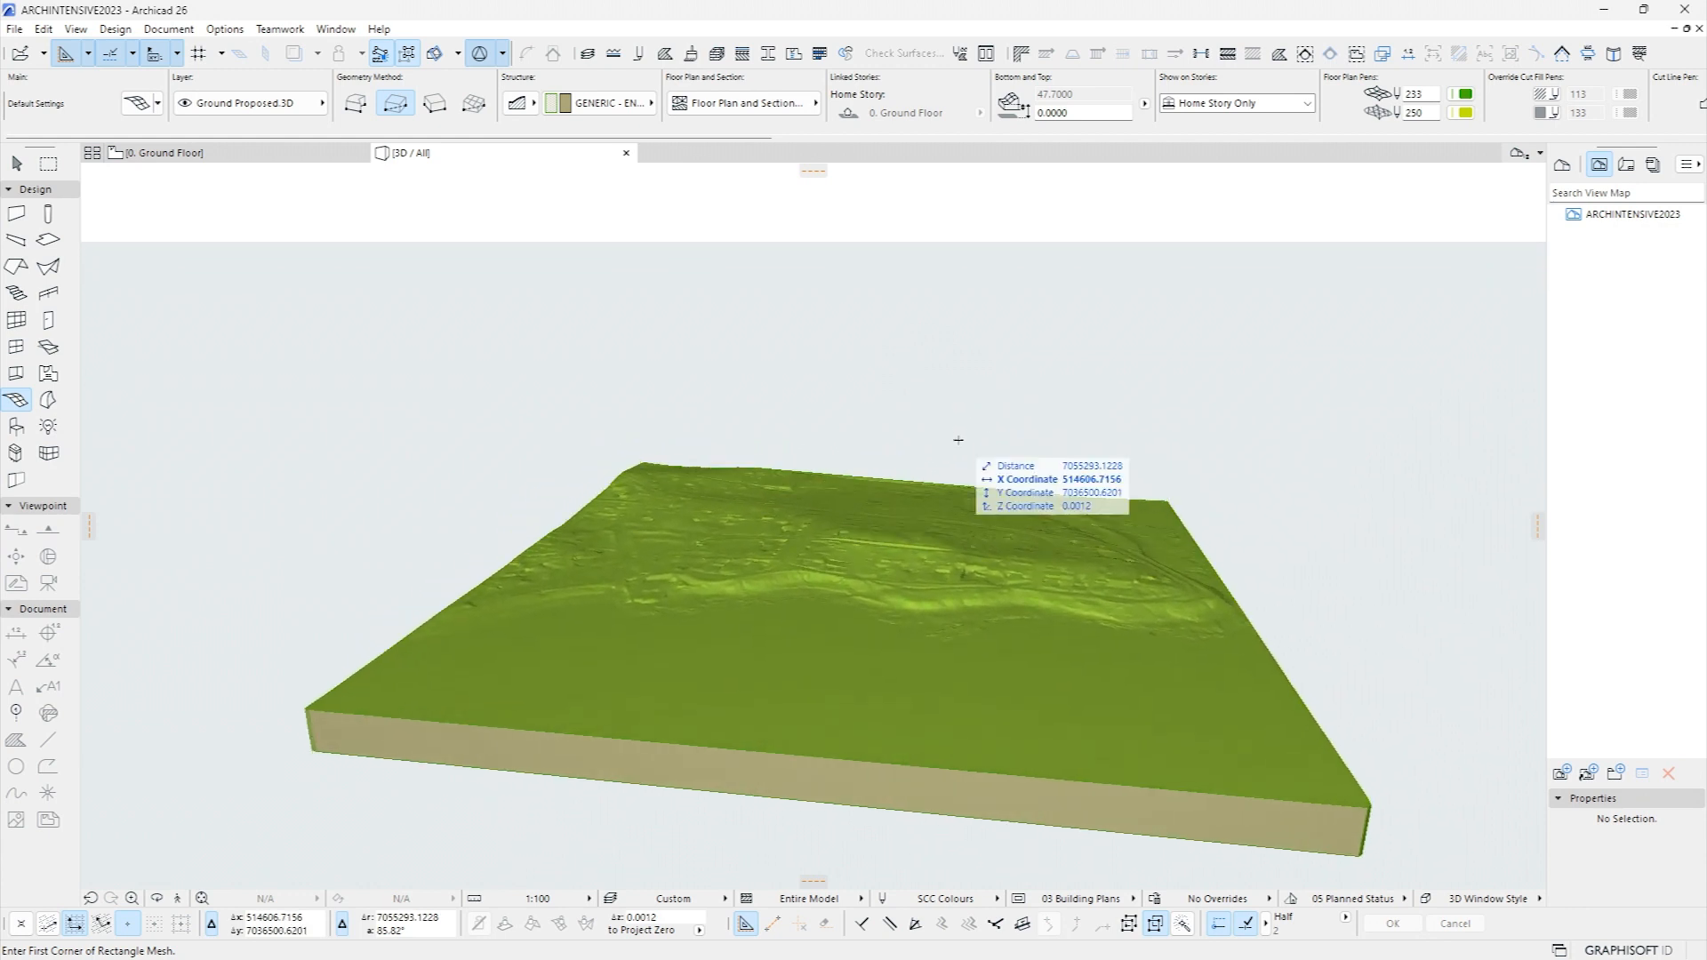
{"action": "scroll", "coordinate": [1192, 331], "scroll_direction": "up", "scroll_amount": 2}
{"action": "scroll", "coordinate": [1192, 331], "scroll_direction": "up", "scroll_amount": 5}
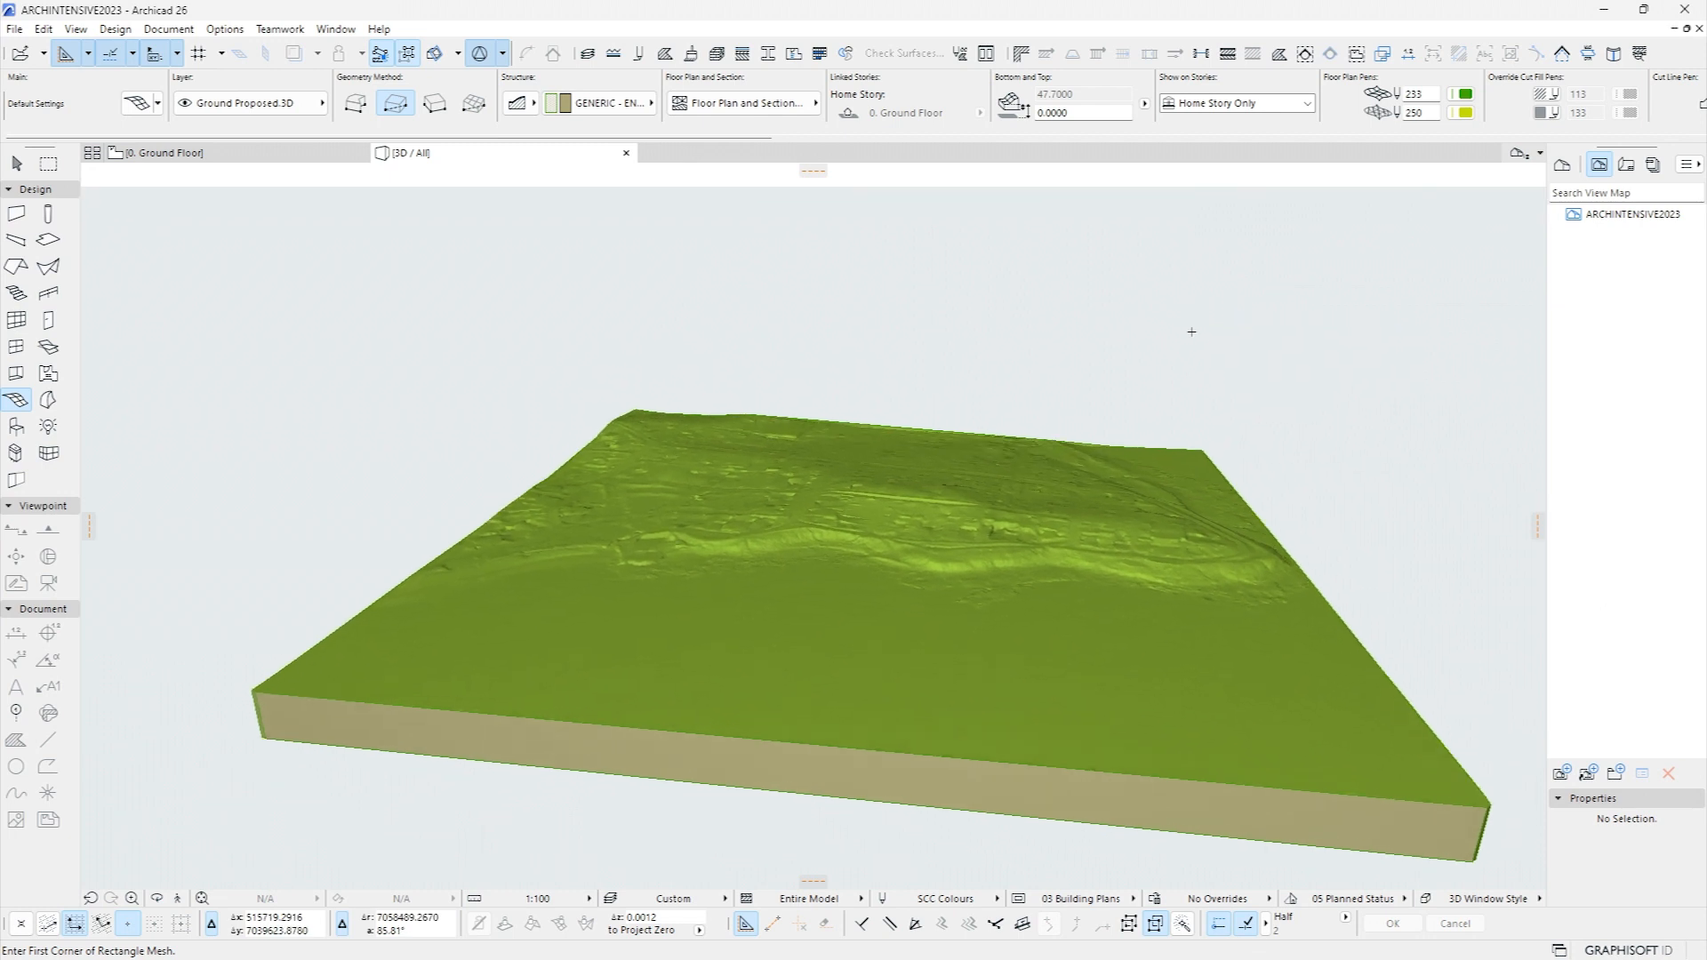
{"action": "scroll", "coordinate": [1192, 332], "scroll_direction": "down", "scroll_amount": 3}
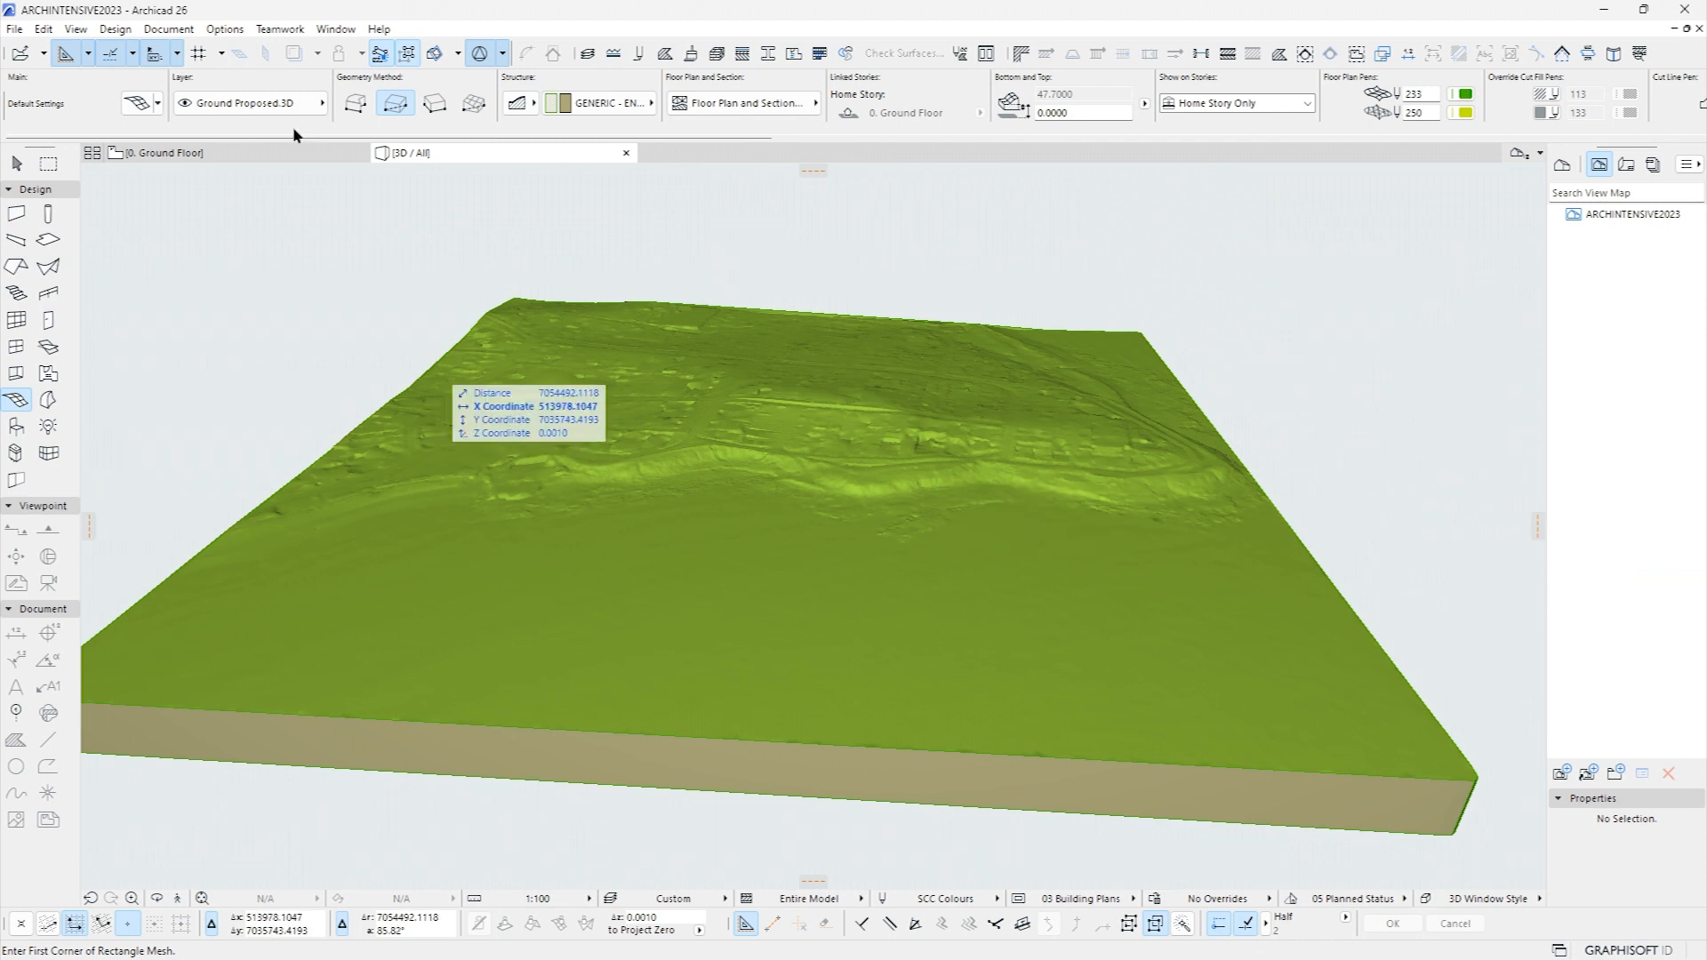
Return to the ground floor plan and set the Mesh tool's default to linked UE01 - White override surfaces on top, sides and bottom
{"action": "left_click", "coordinate": [277, 151]}
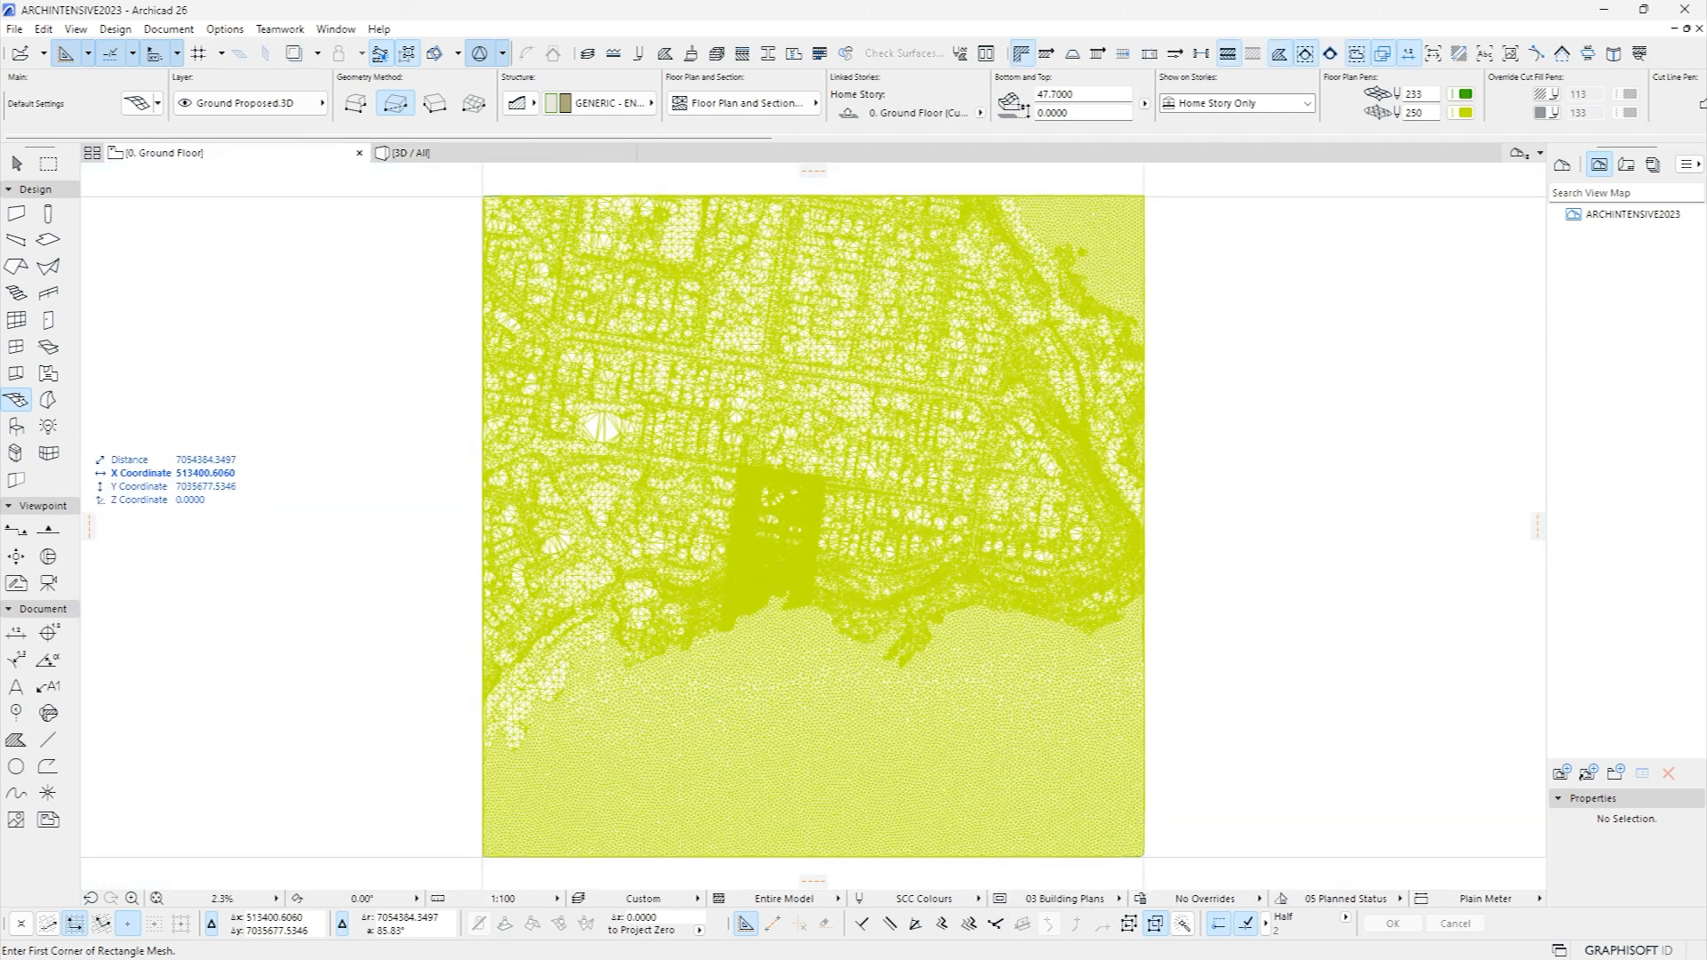
{"action": "double_click", "coordinate": [18, 398]}
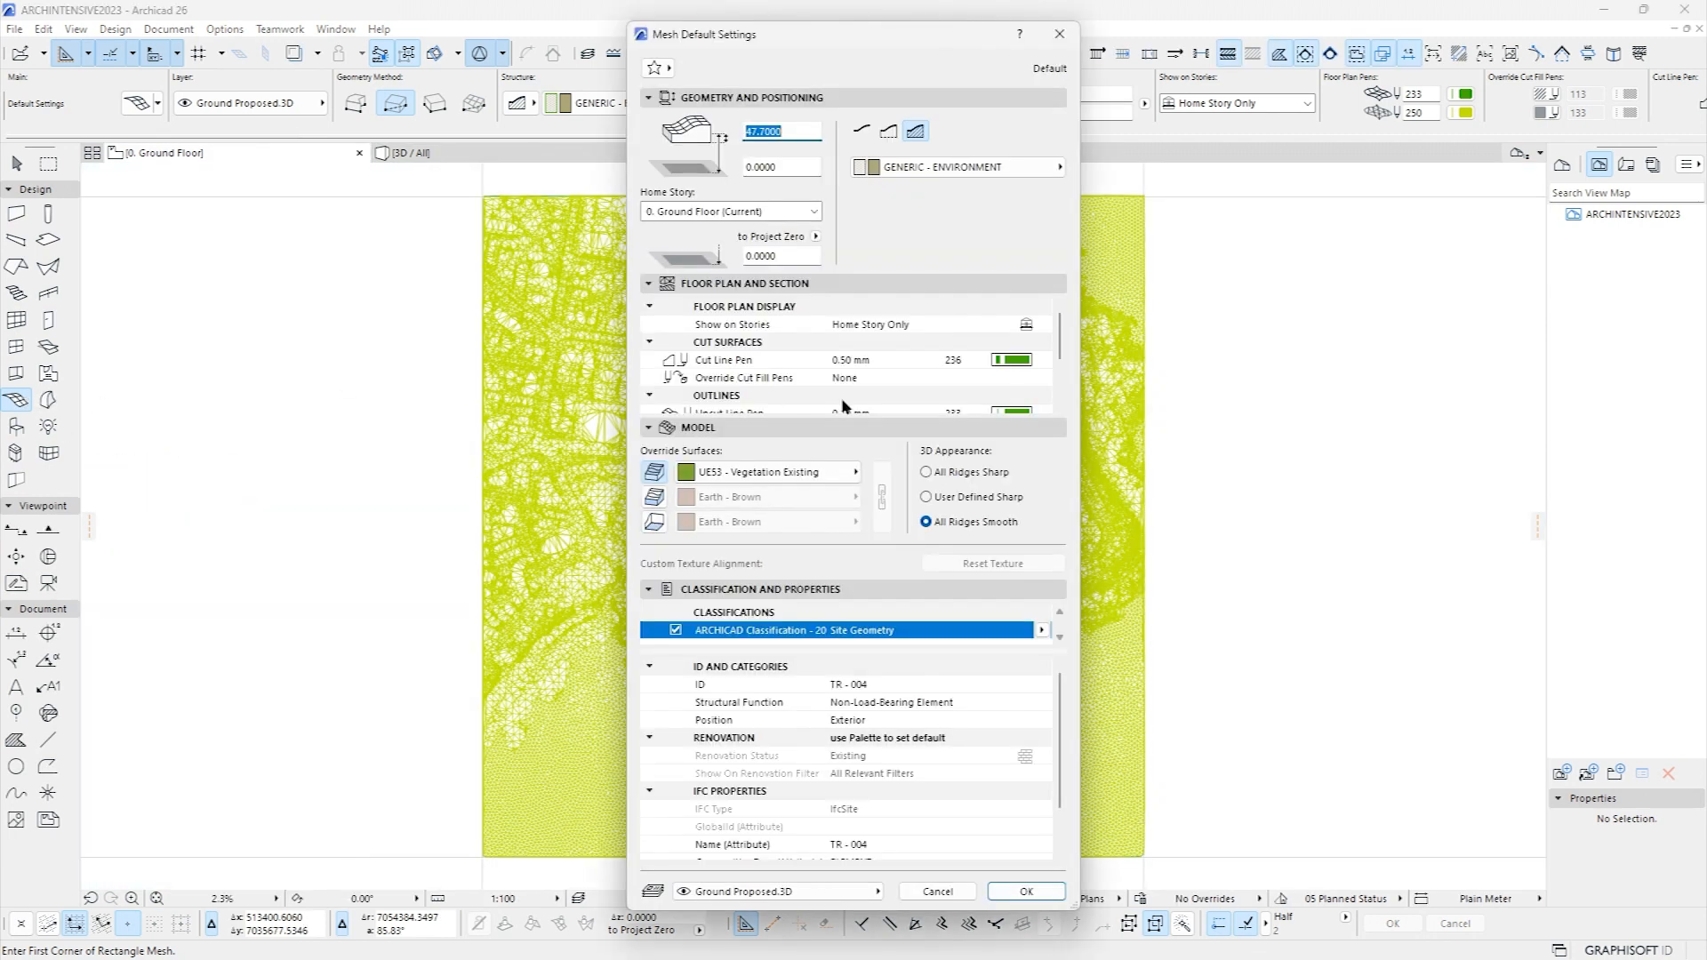
{"action": "left_click", "coordinate": [655, 497]}
{"action": "left_click", "coordinate": [655, 521]}
{"action": "left_click", "coordinate": [882, 498]}
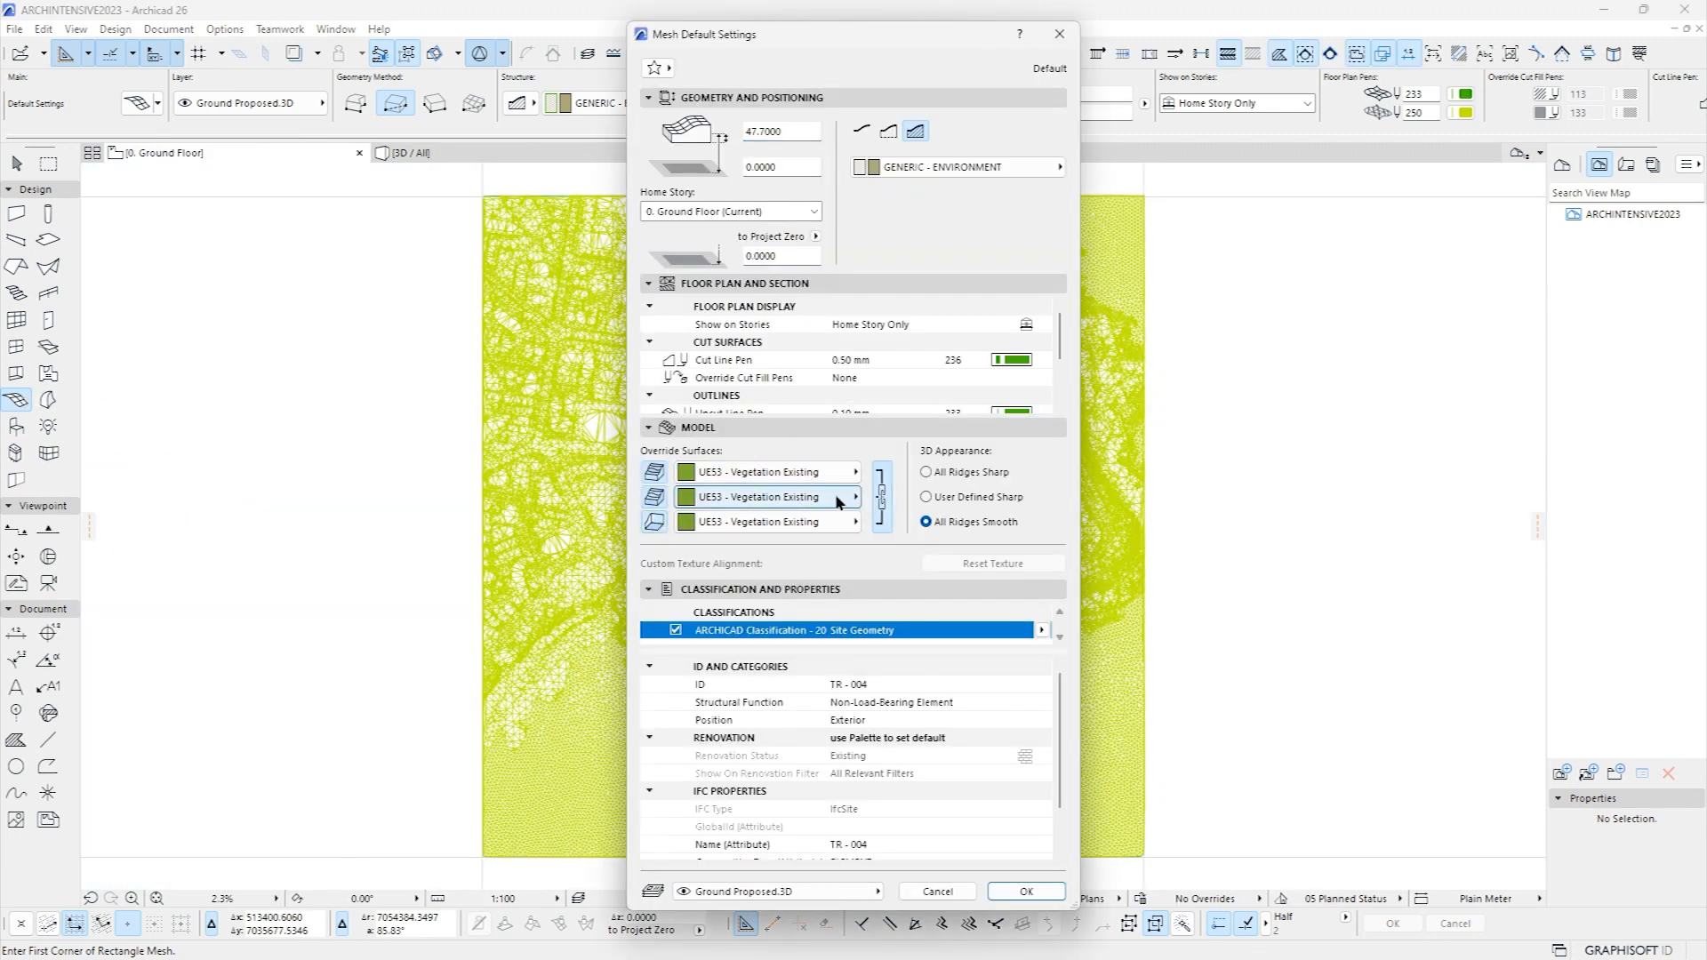
{"action": "left_click", "coordinate": [832, 496]}
{"action": "scroll", "coordinate": [924, 355], "scroll_direction": "up", "scroll_amount": 1}
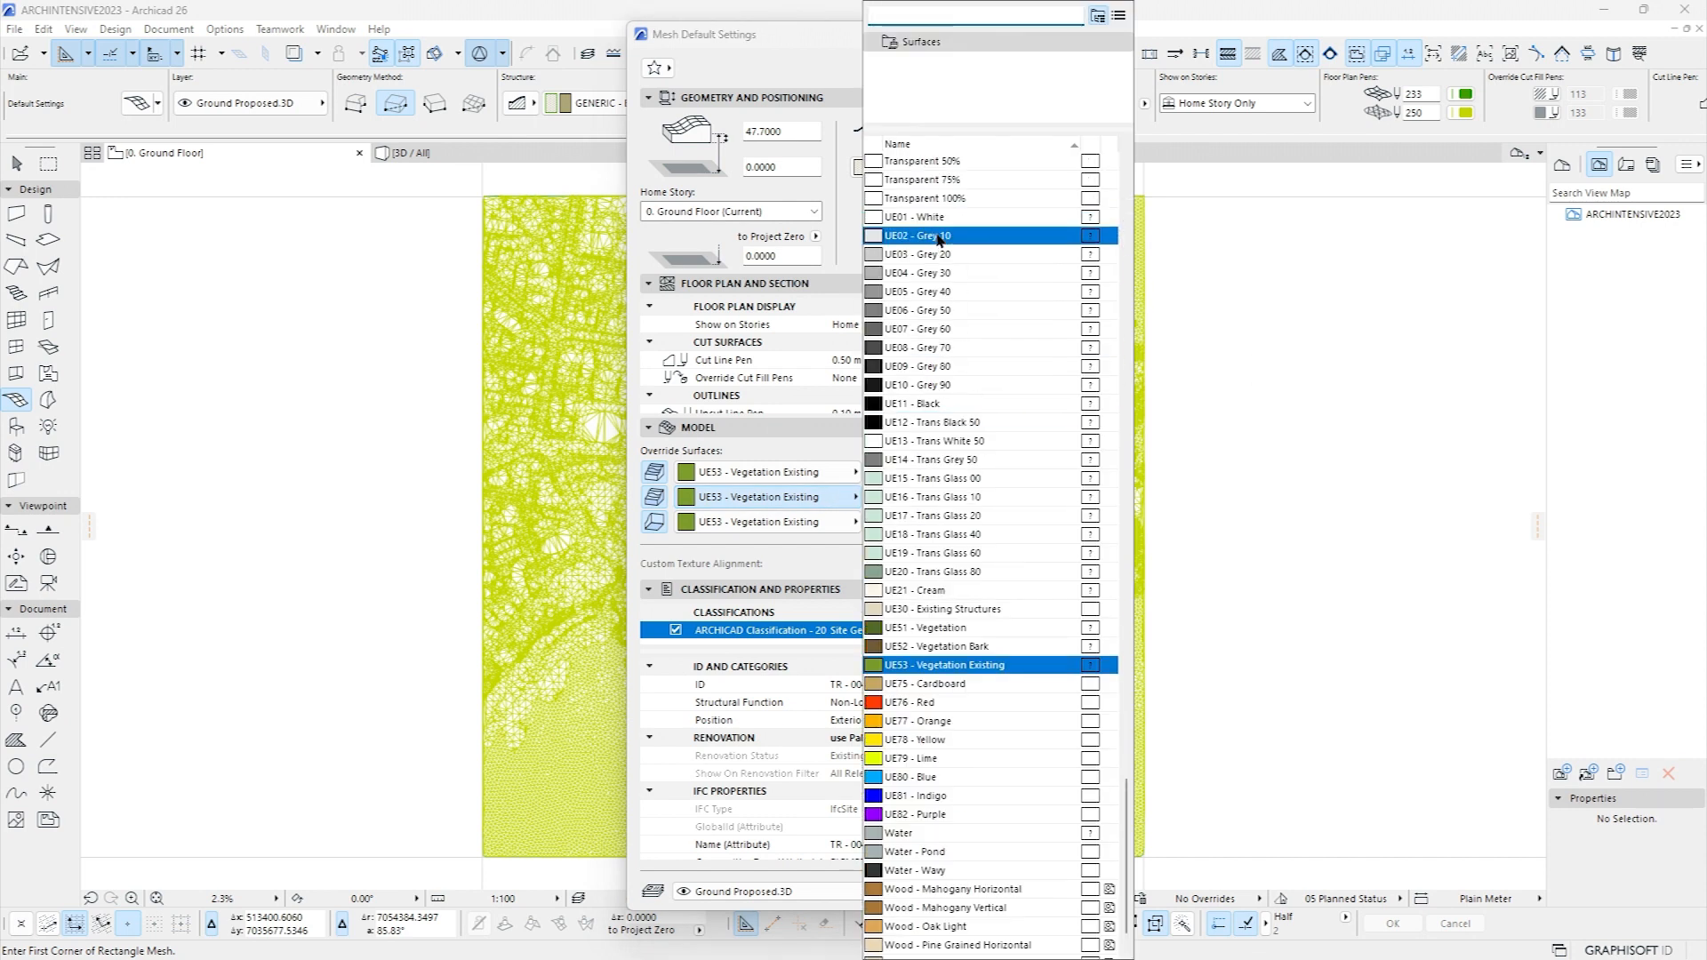
{"action": "left_click", "coordinate": [929, 219]}
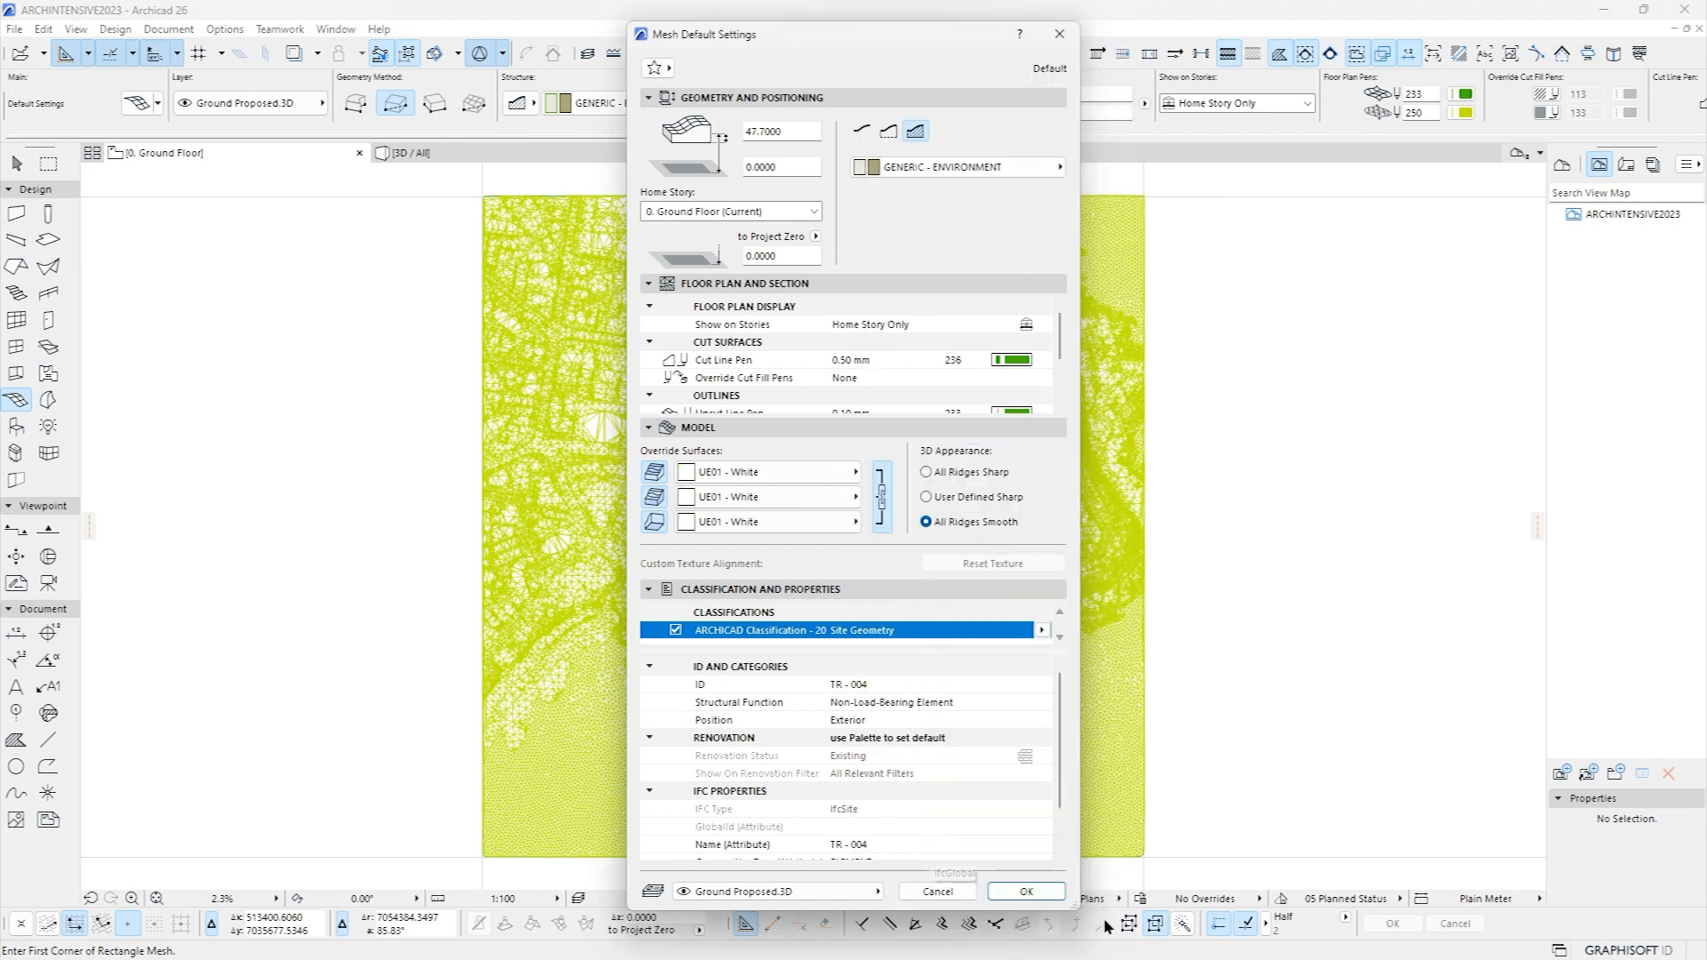
{"action": "left_click", "coordinate": [1024, 891]}
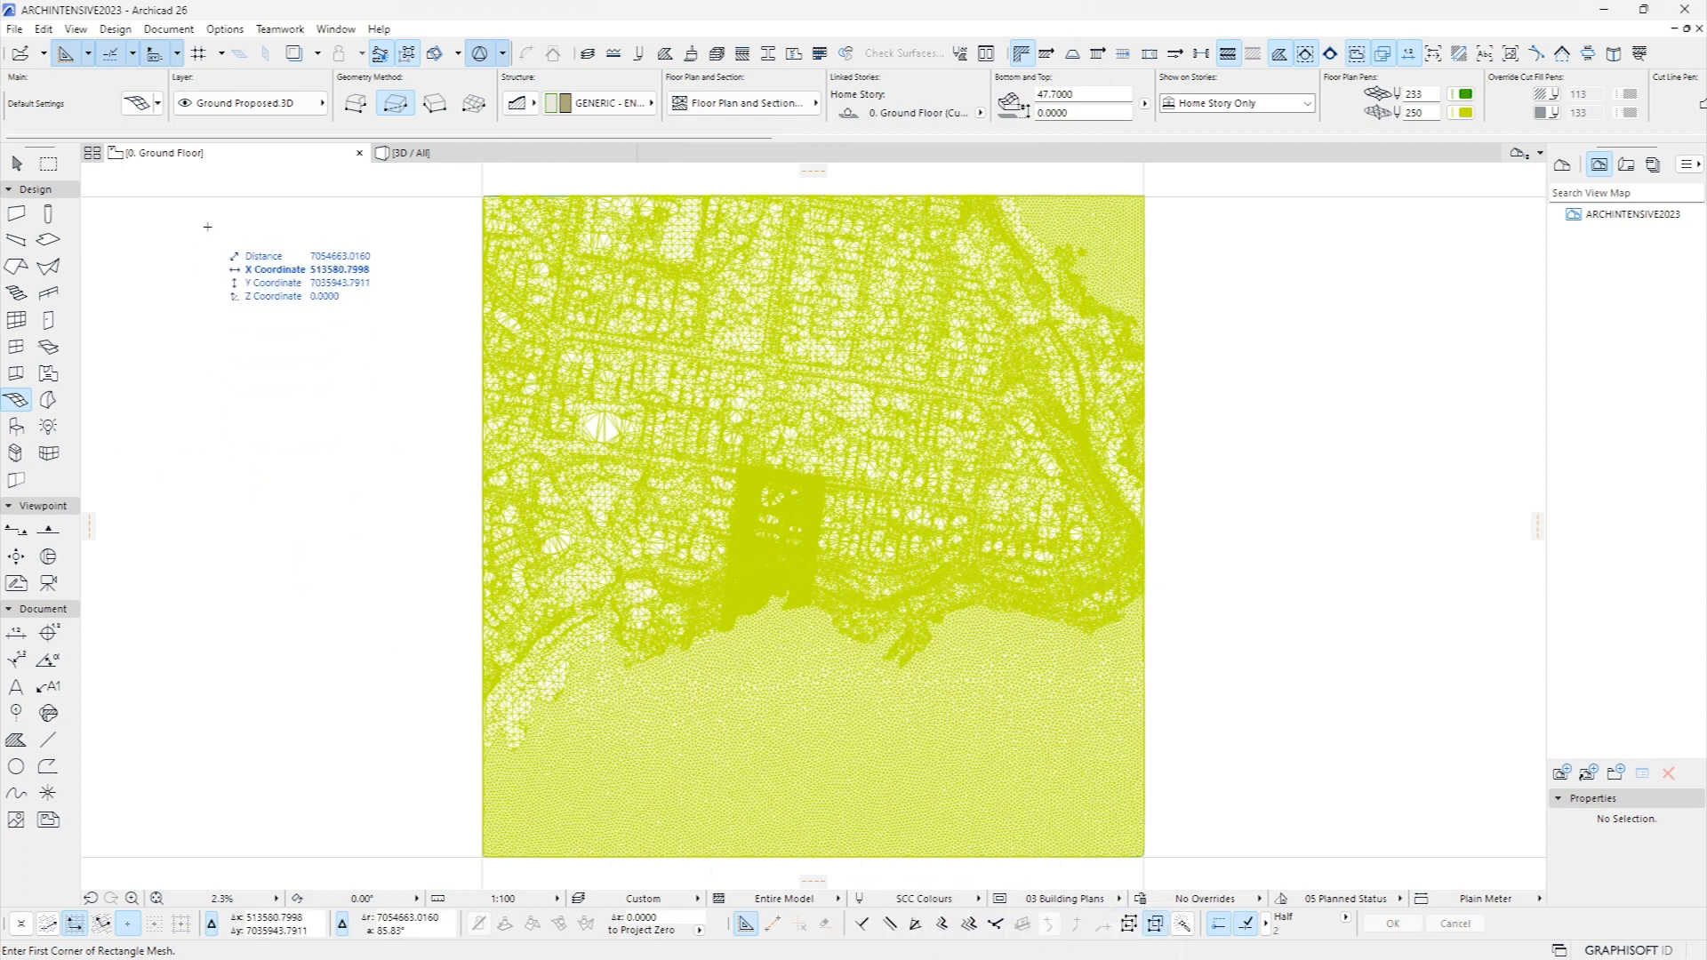
Place a mesh from the surveyors data file BuildingsXYZ.txt in metres at its original location without zooming to it, and show the model in 3D
{"action": "left_click", "coordinate": [14, 28]}
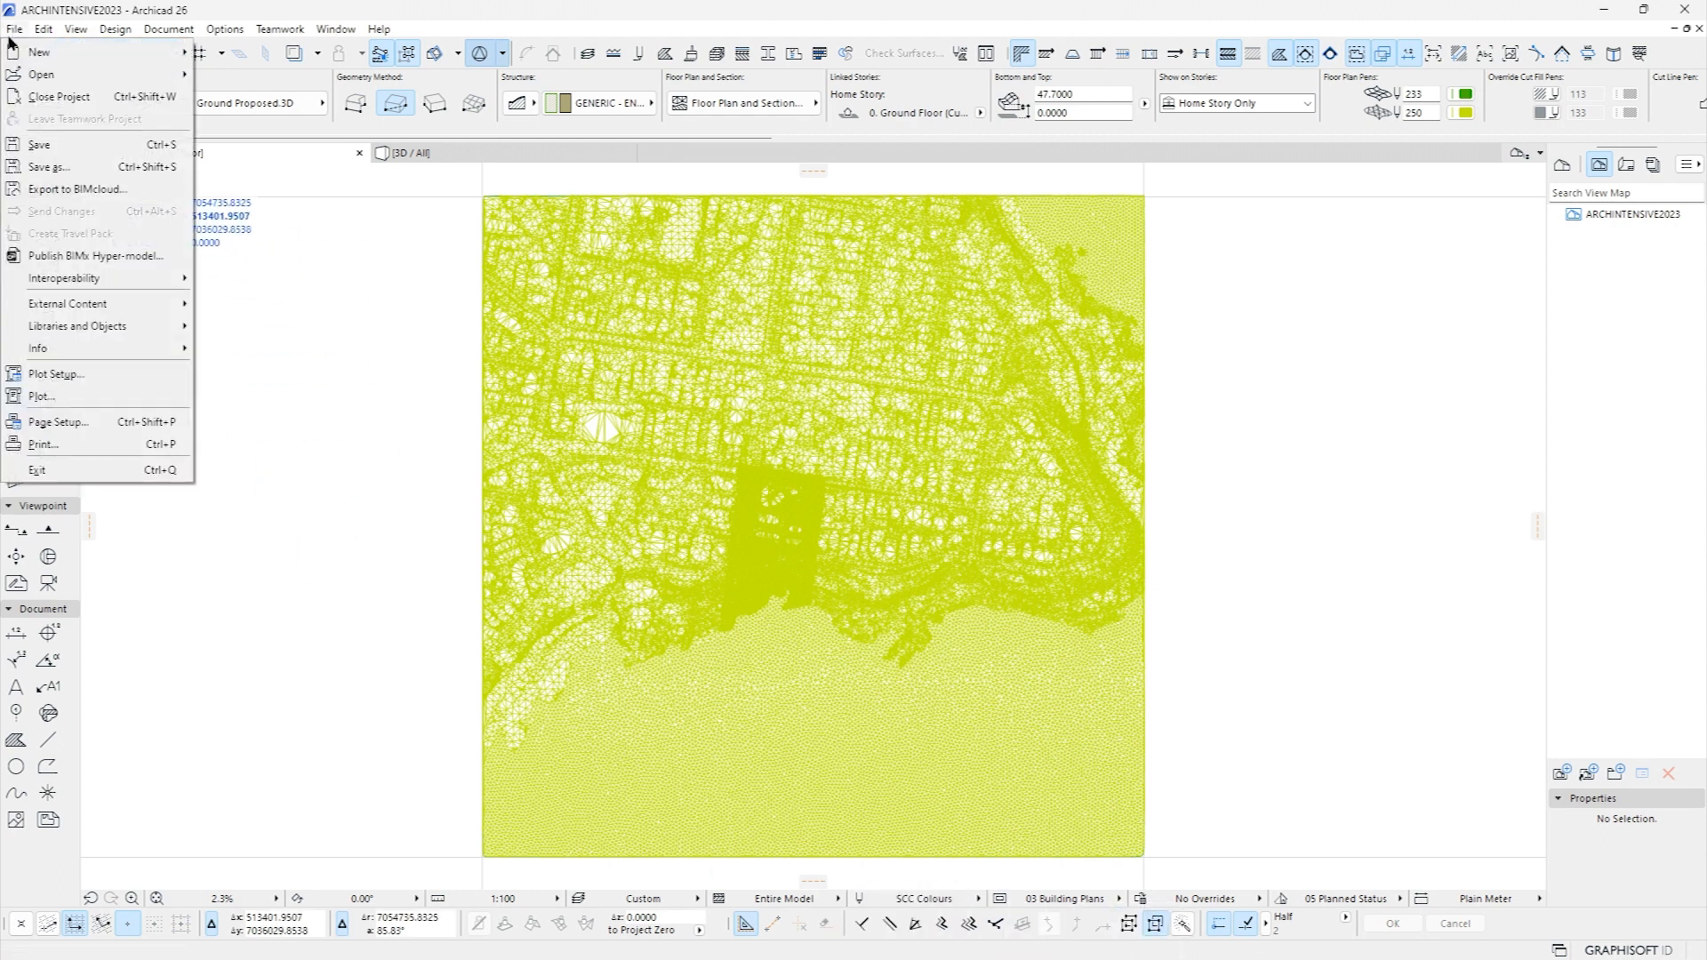
{"action": "mouse_move", "coordinate": [44, 276]}
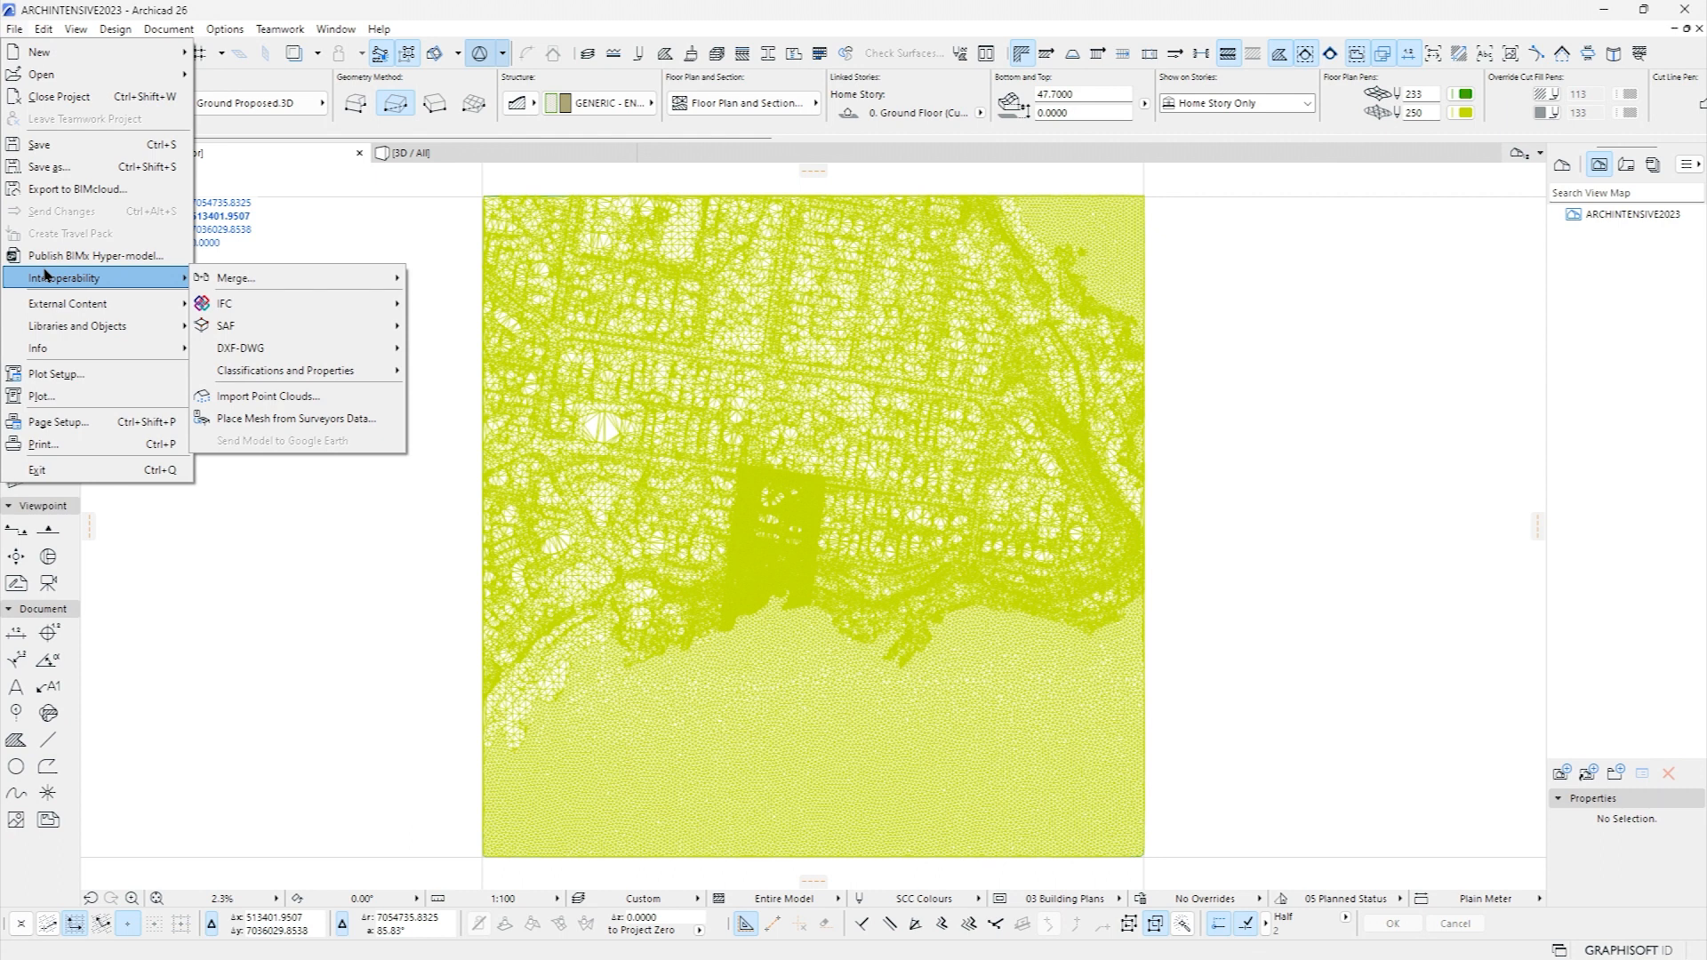
{"action": "left_click", "coordinate": [254, 420]}
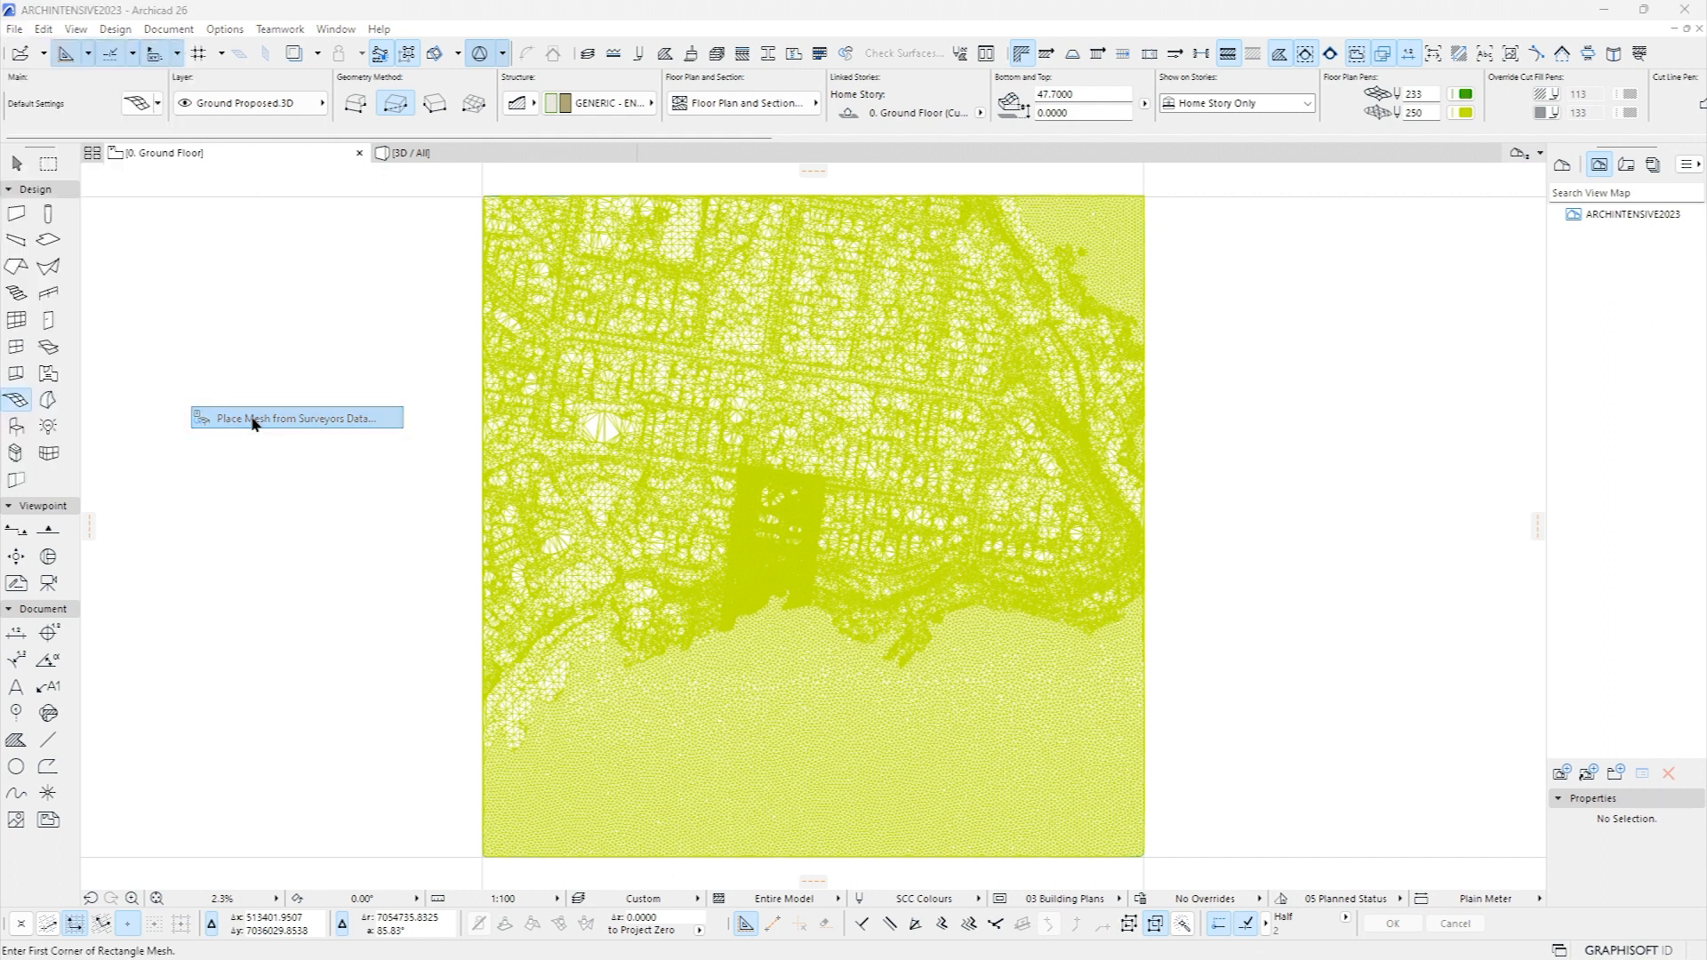
{"action": "double_click", "coordinate": [541, 133]}
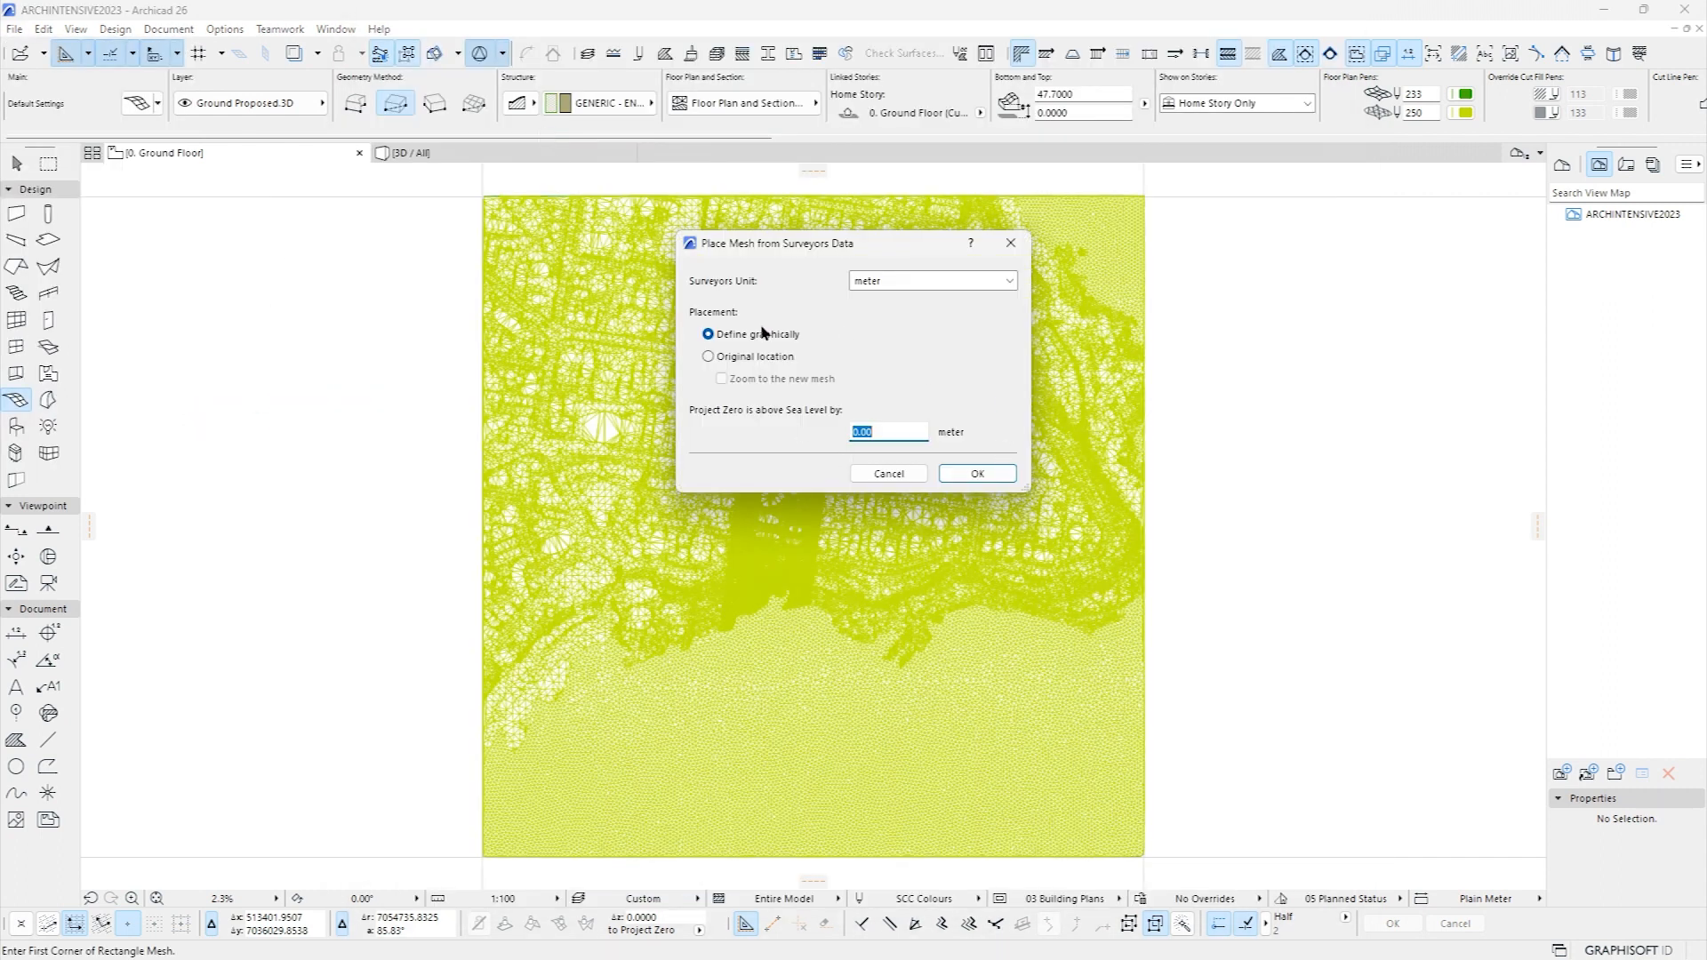
{"action": "left_click", "coordinate": [746, 357]}
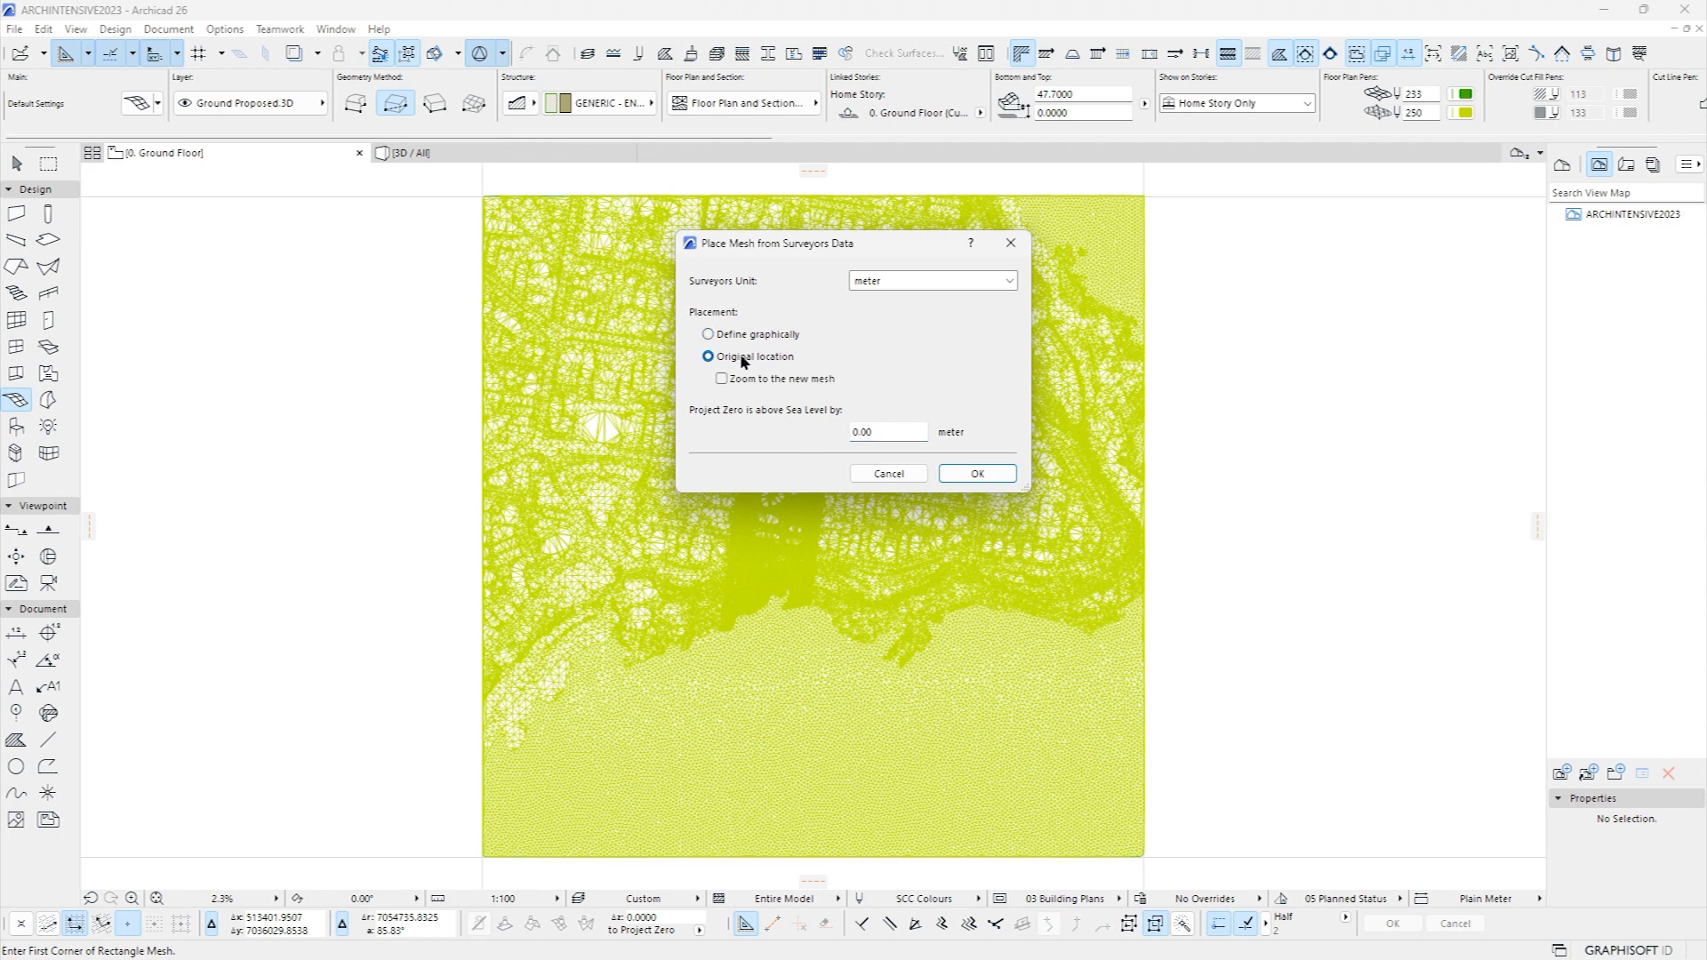
{"action": "left_click", "coordinate": [961, 472]}
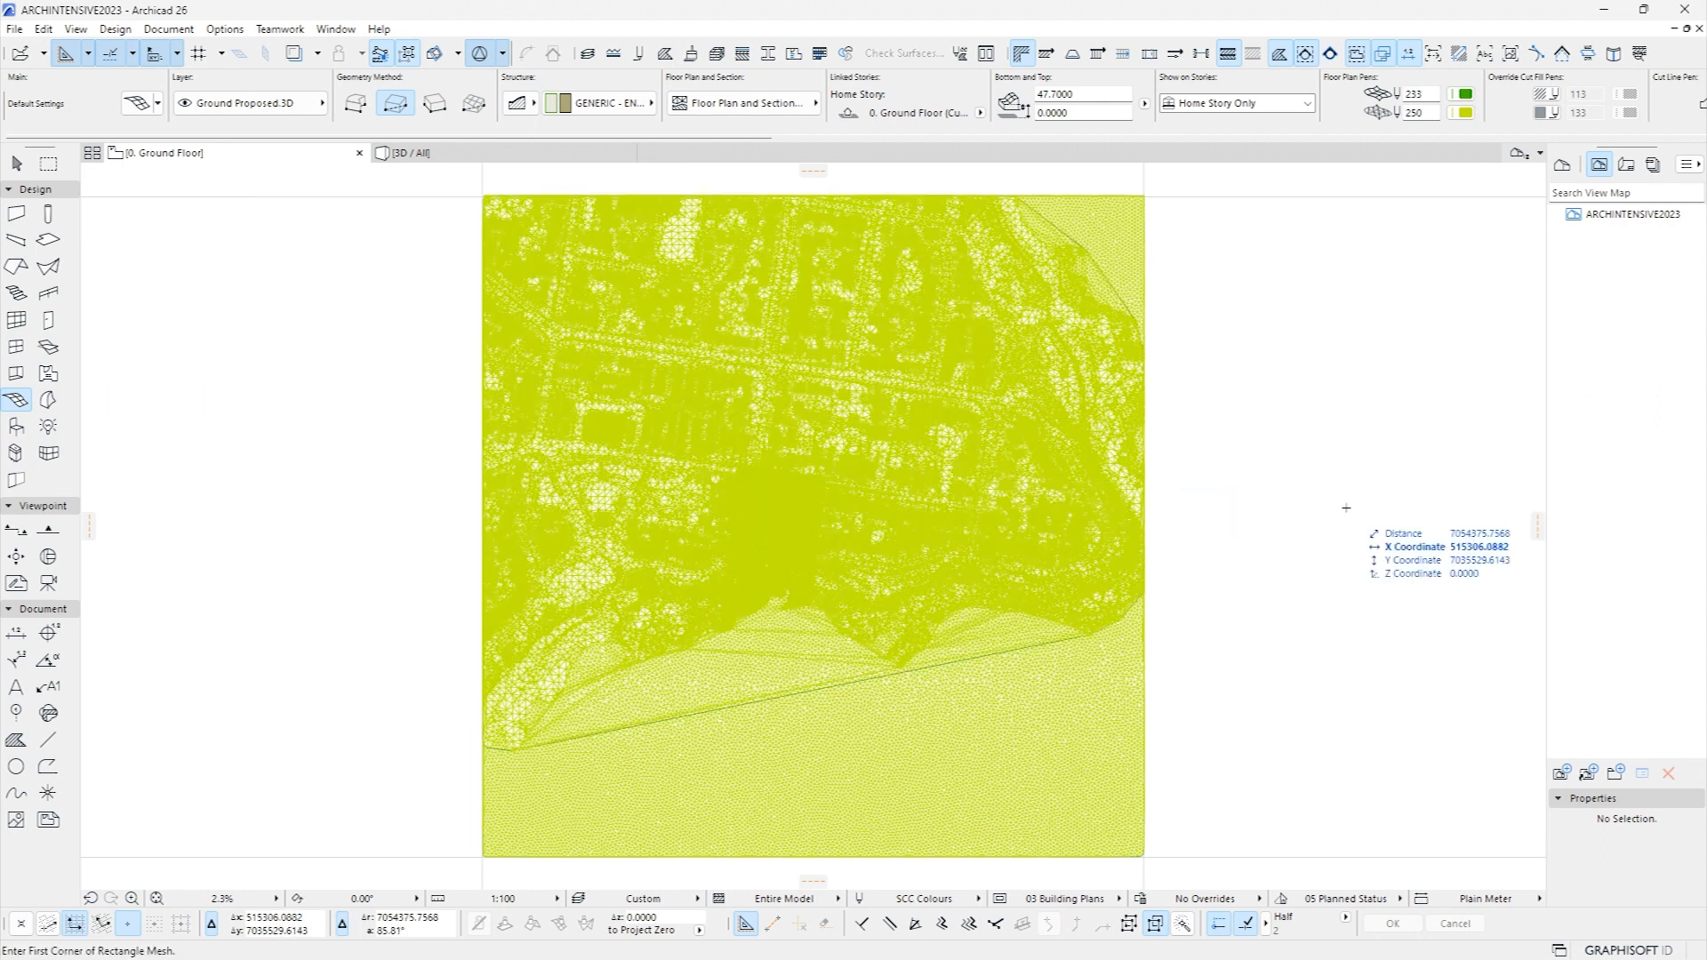
{"action": "key", "text": "F3"}
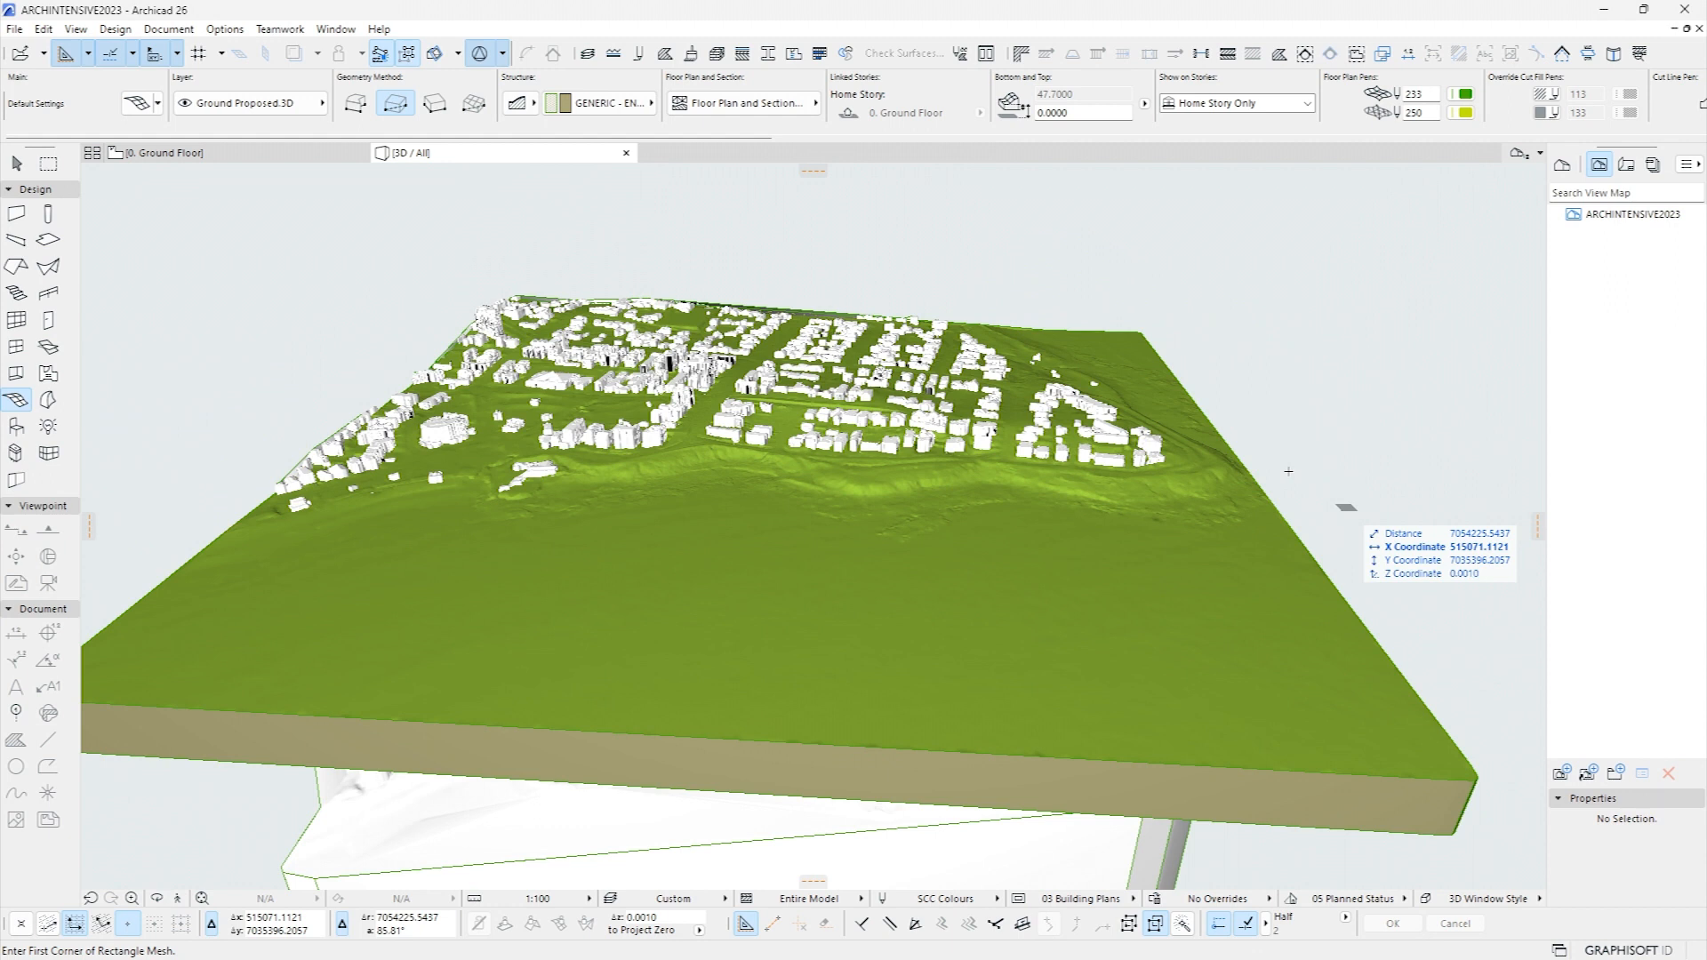
{"action": "middle_click_drag", "start_coordinate": [658, 374], "coordinate": [620, 313], "text": "shift"}
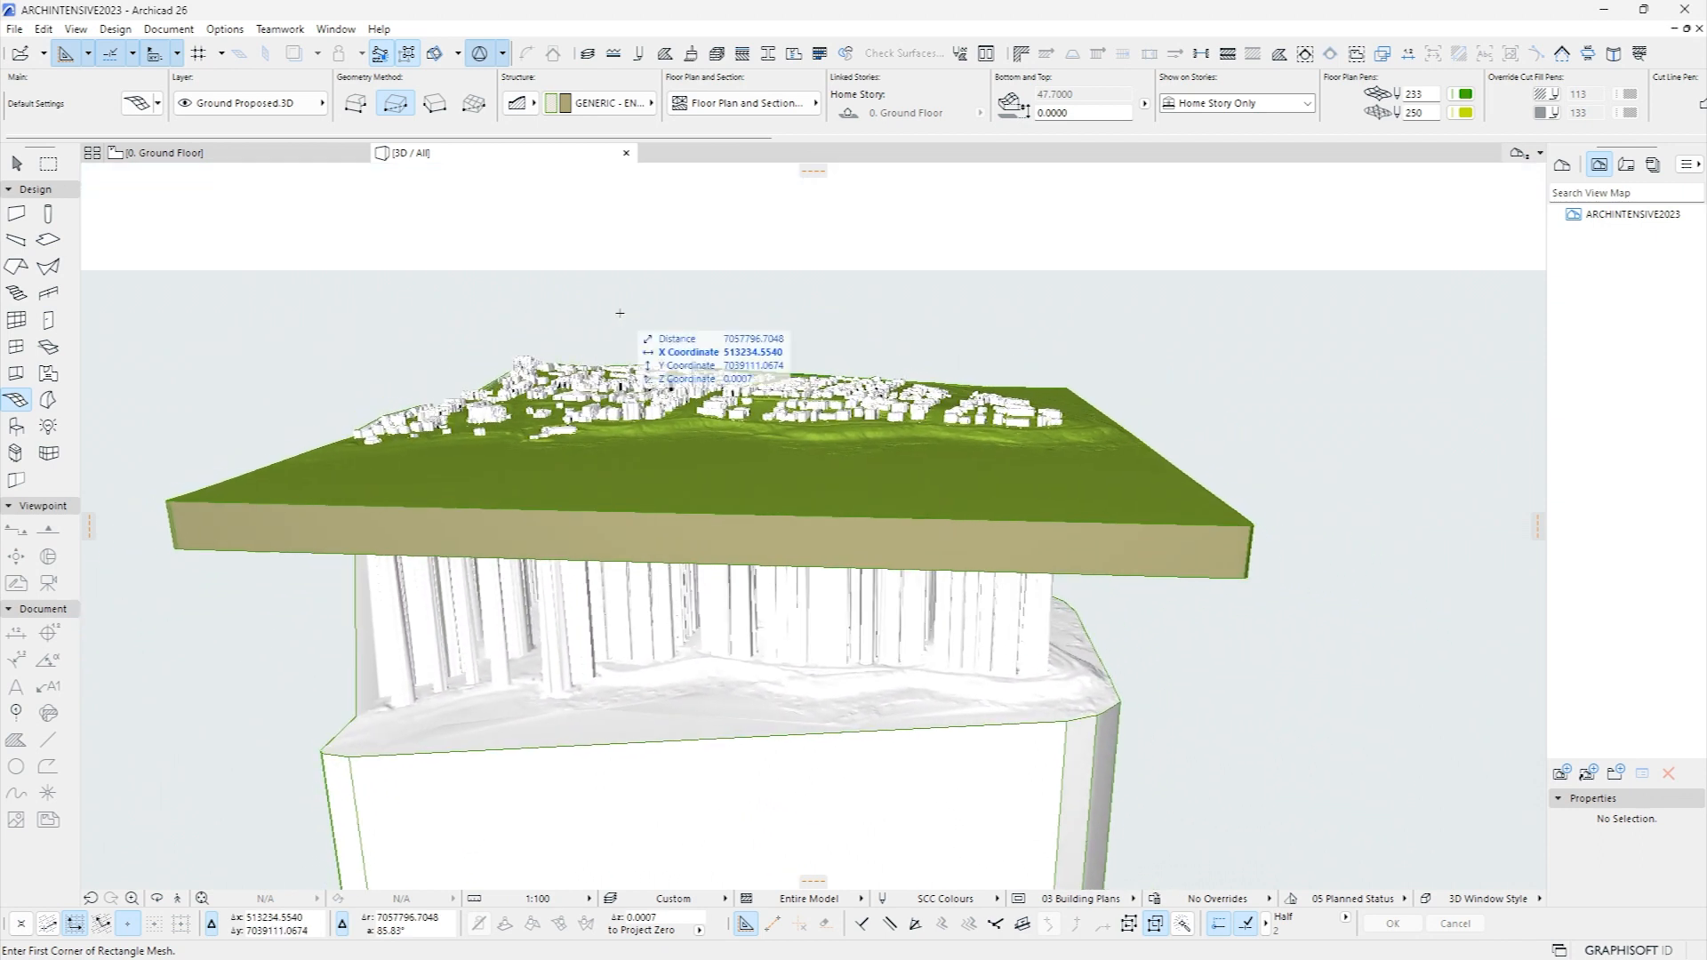
Draw a rectangular slab on the ground floor plan that extends slightly beyond the terrain mesh on all sides
{"action": "key", "text": "F2"}
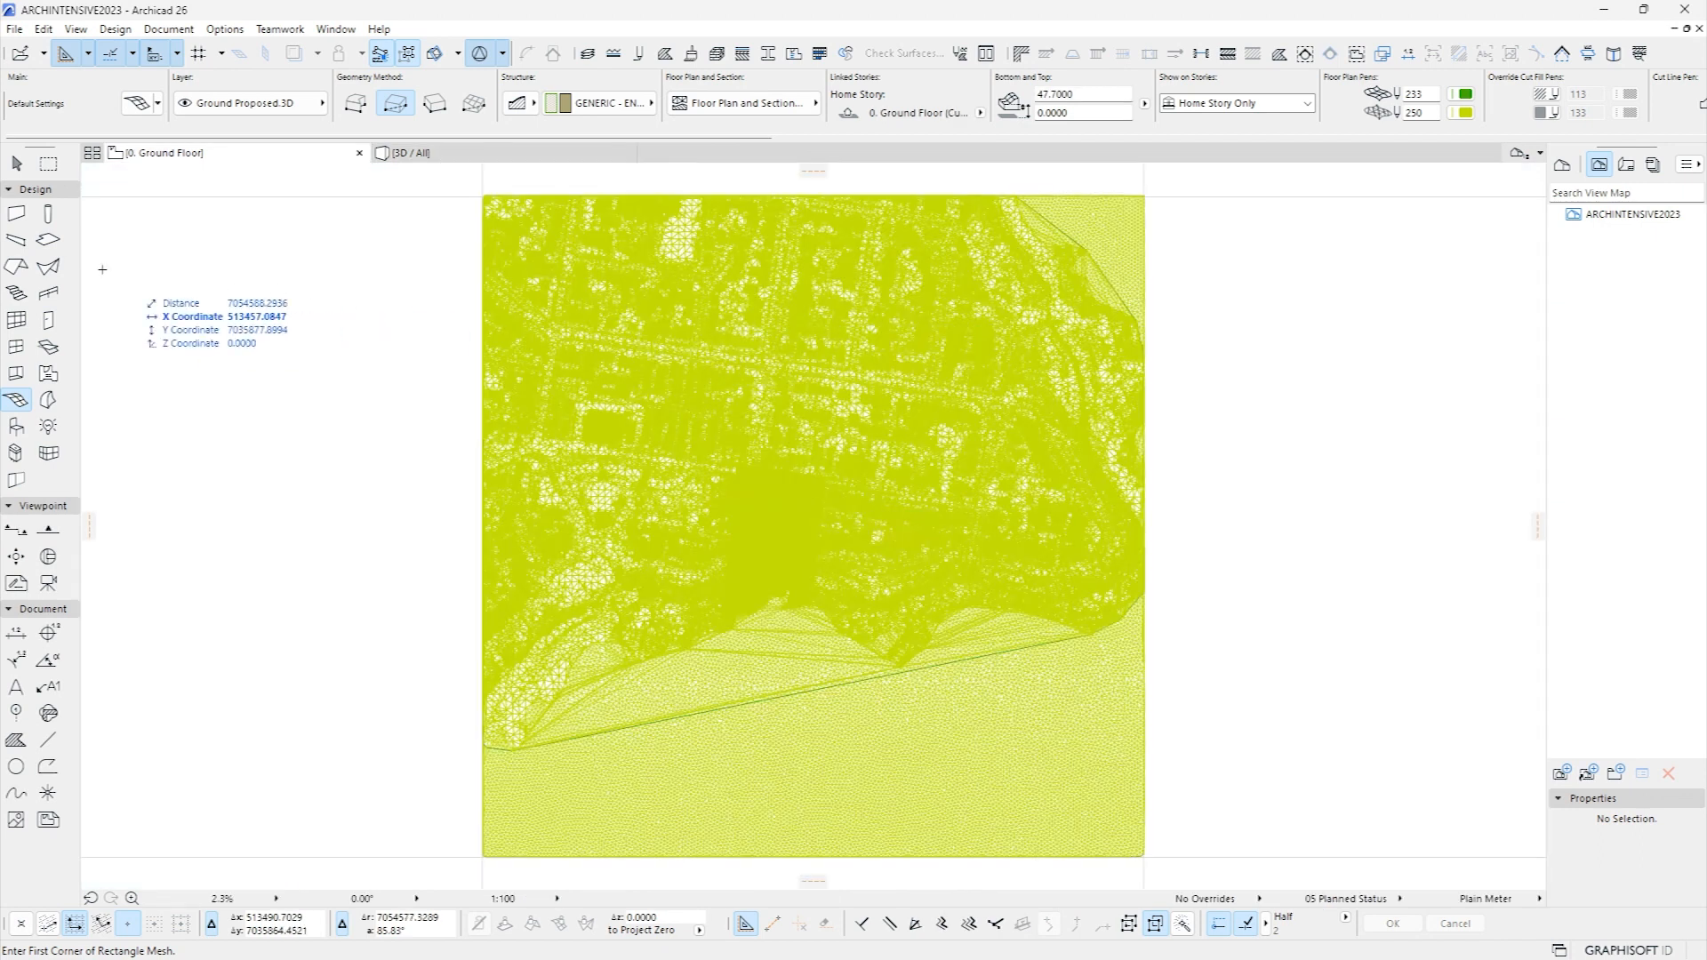
{"action": "left_click", "coordinate": [48, 239]}
{"action": "left_click", "coordinate": [458, 178]}
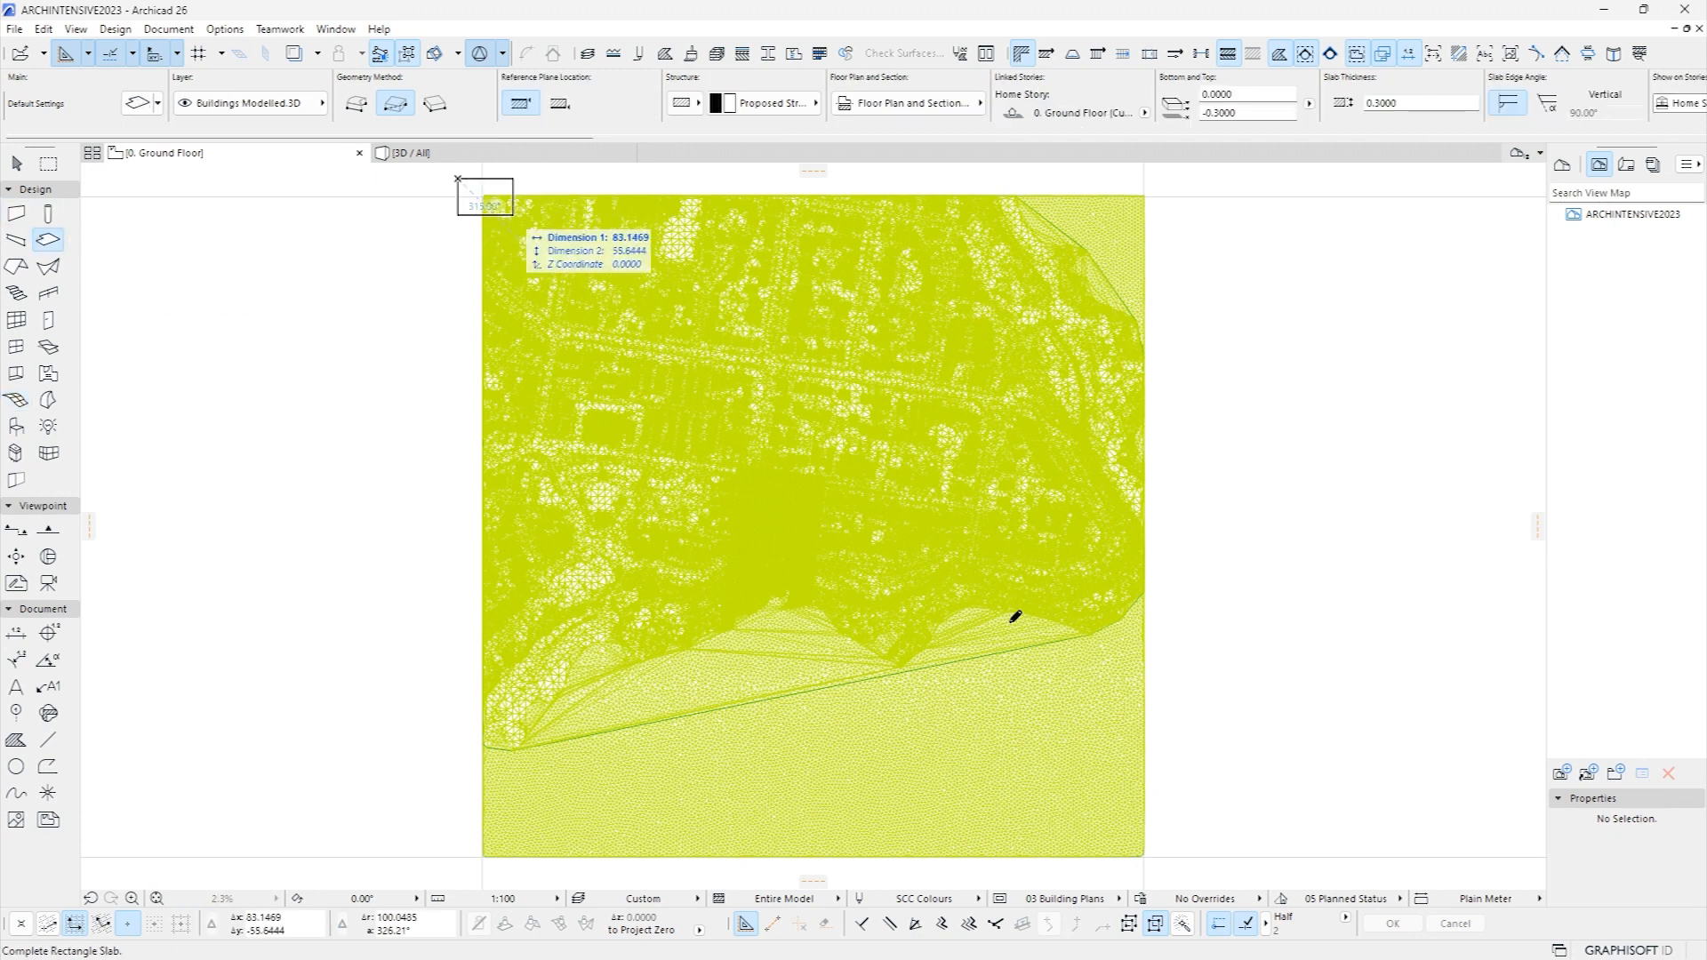
{"action": "left_click", "coordinate": [1171, 877]}
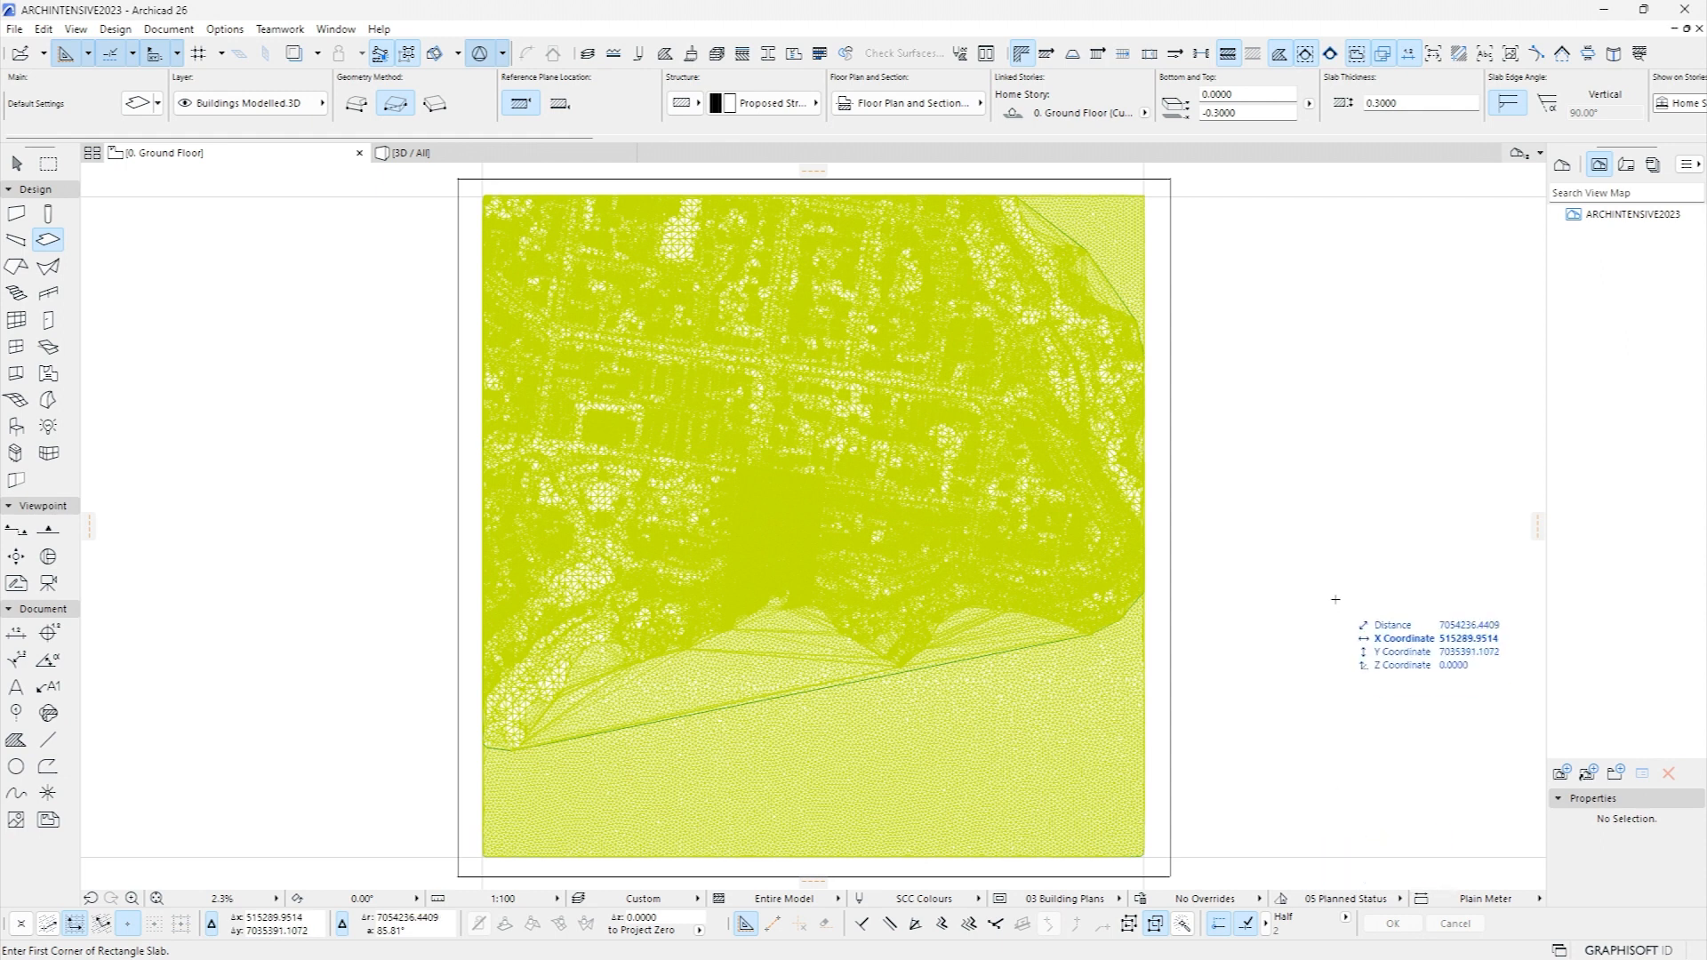
Set the bottom of the new rectangular slab to -30
{"action": "left_click", "coordinate": [1171, 276], "text": "shift"}
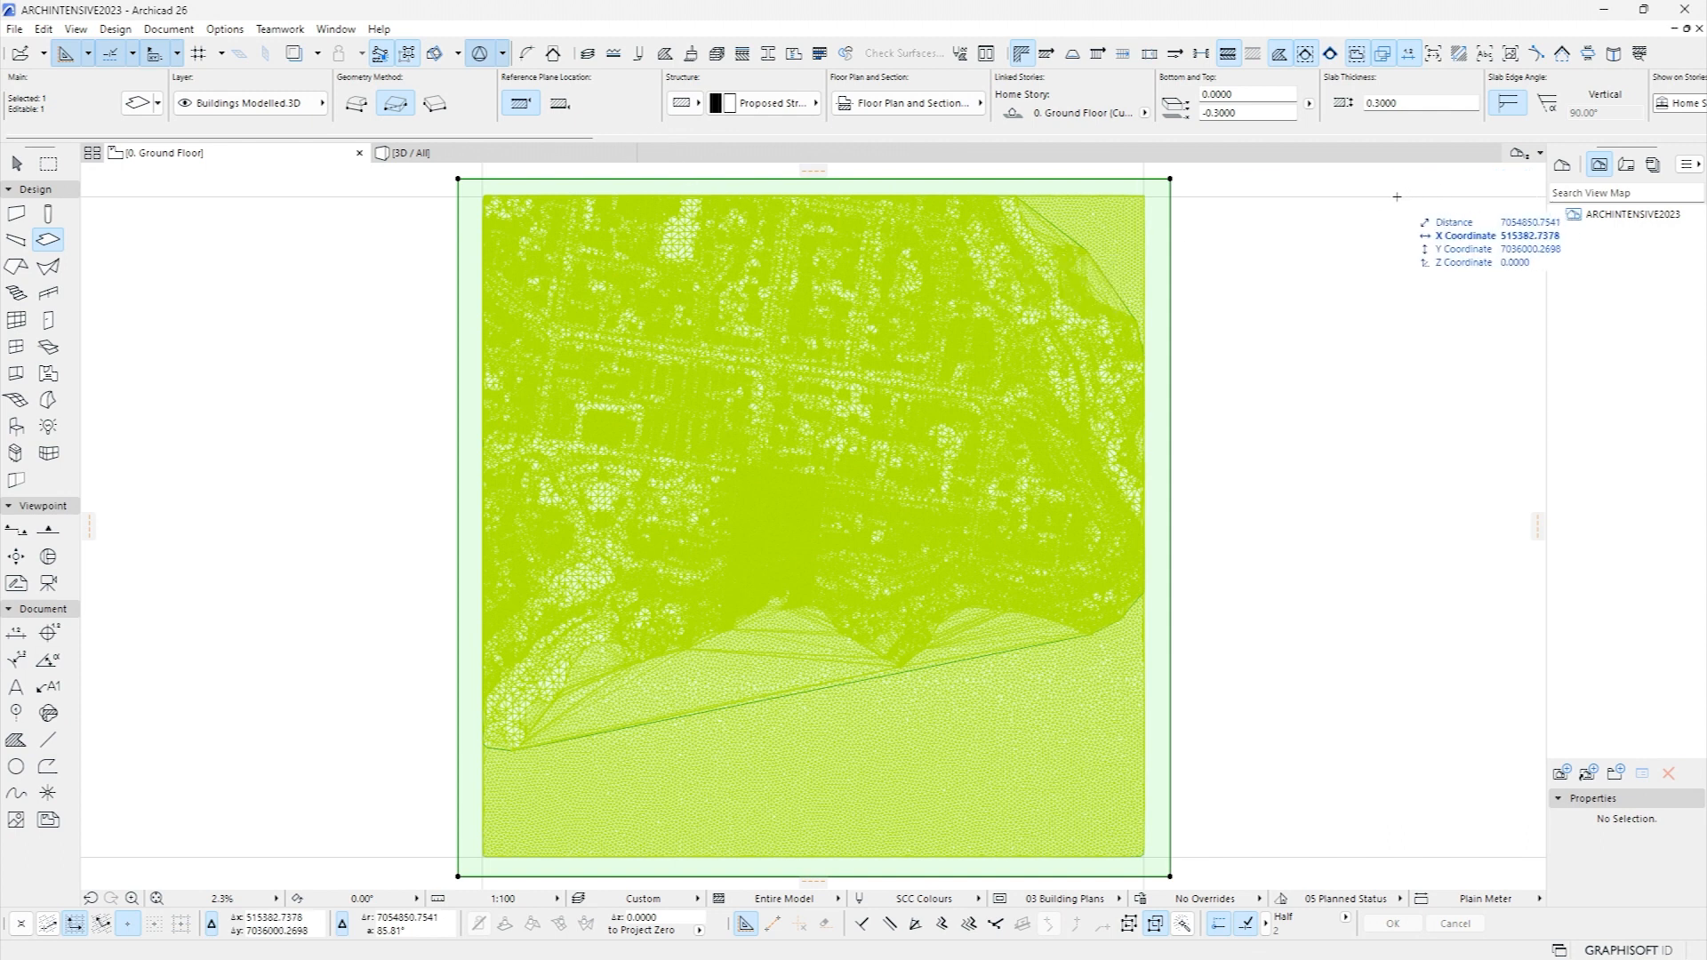
{"action": "left_click", "coordinate": [1220, 113]}
{"action": "type", "text": "-30"}
{"action": "key", "text": "Return"}
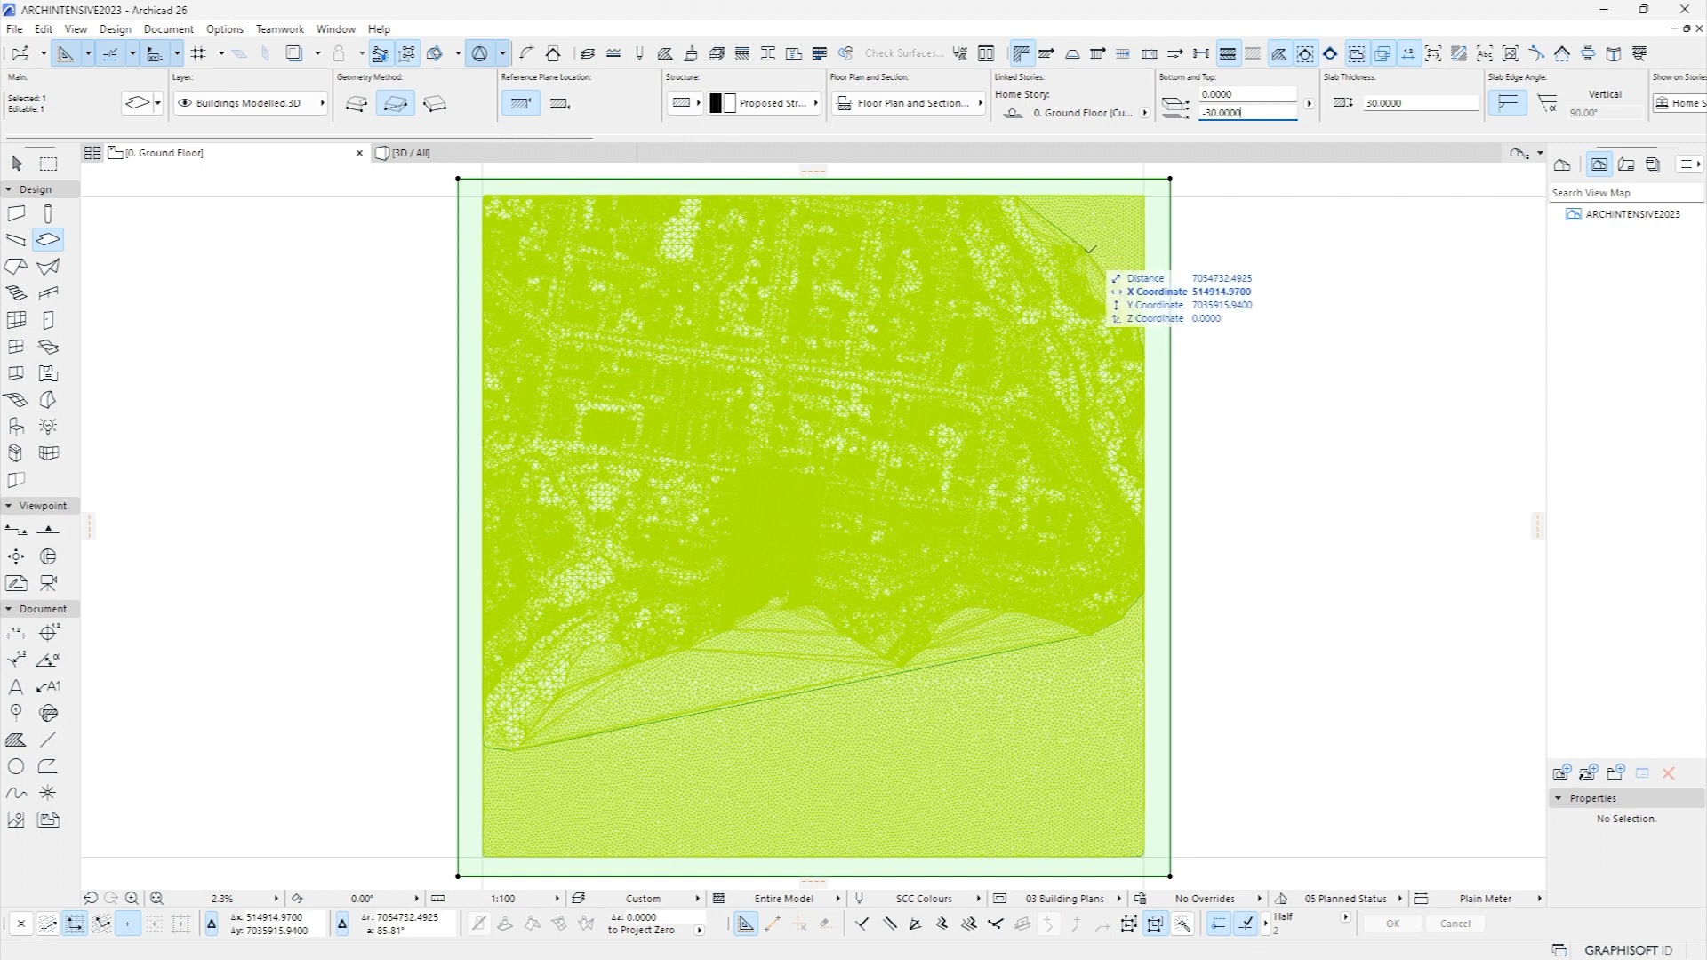
{"action": "key", "text": "Escape"}
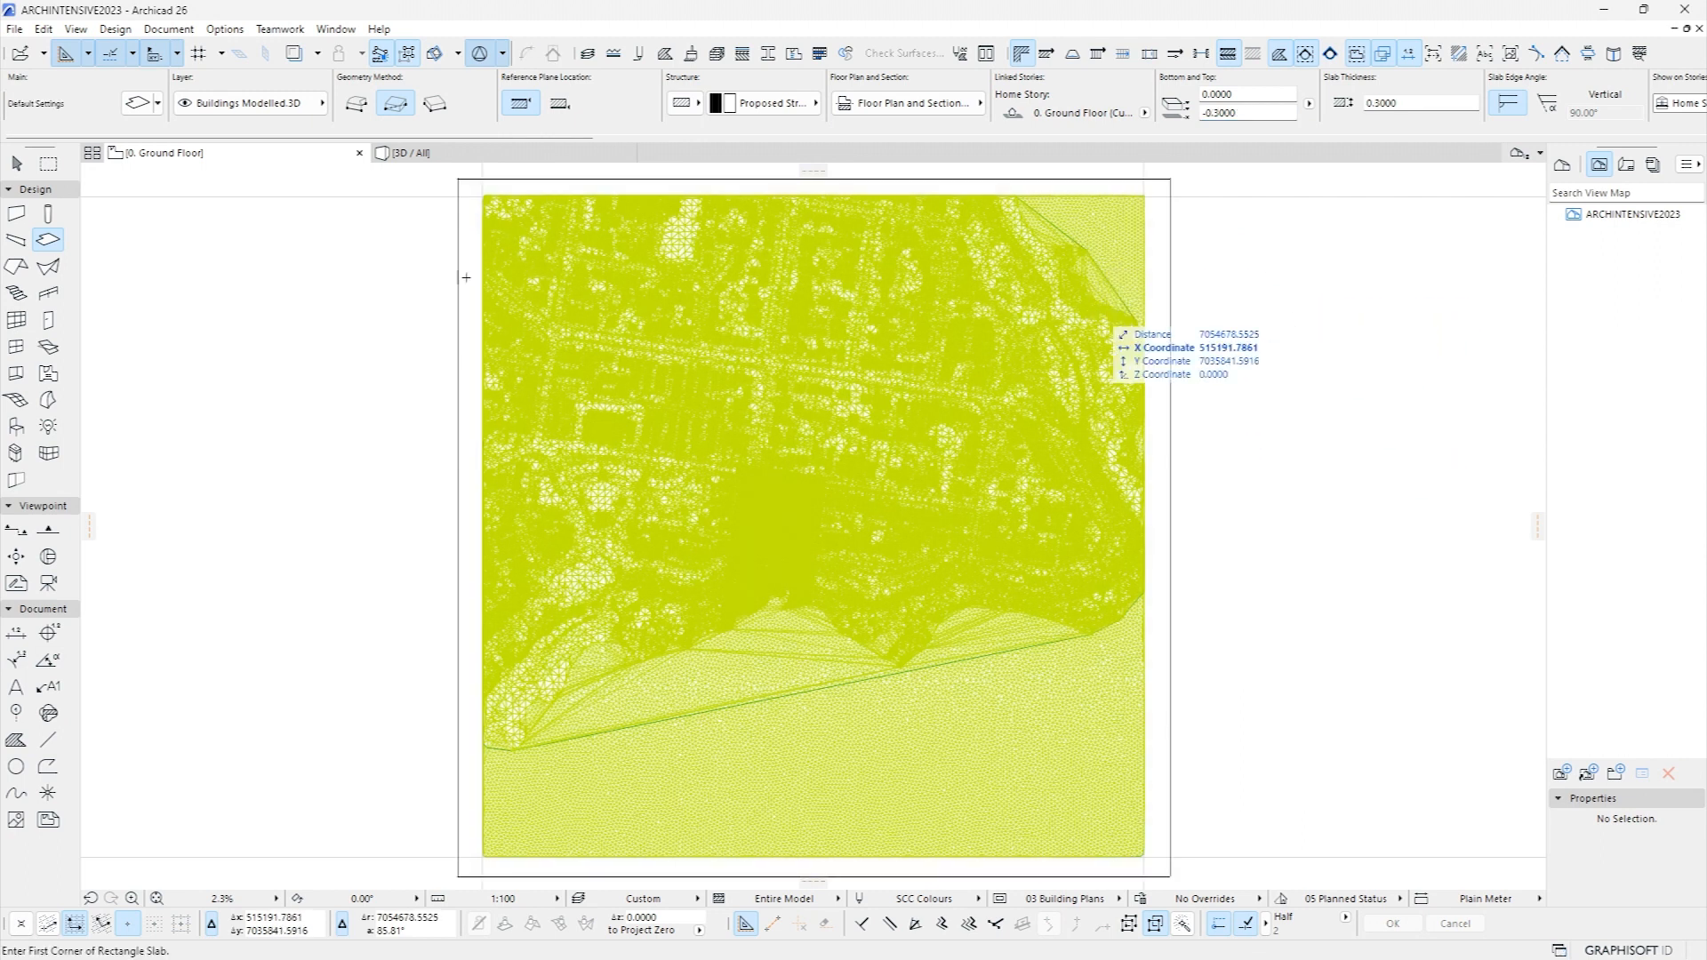
Set the buildings mesh as the target of a solid element operation
{"action": "left_click", "coordinate": [18, 400]}
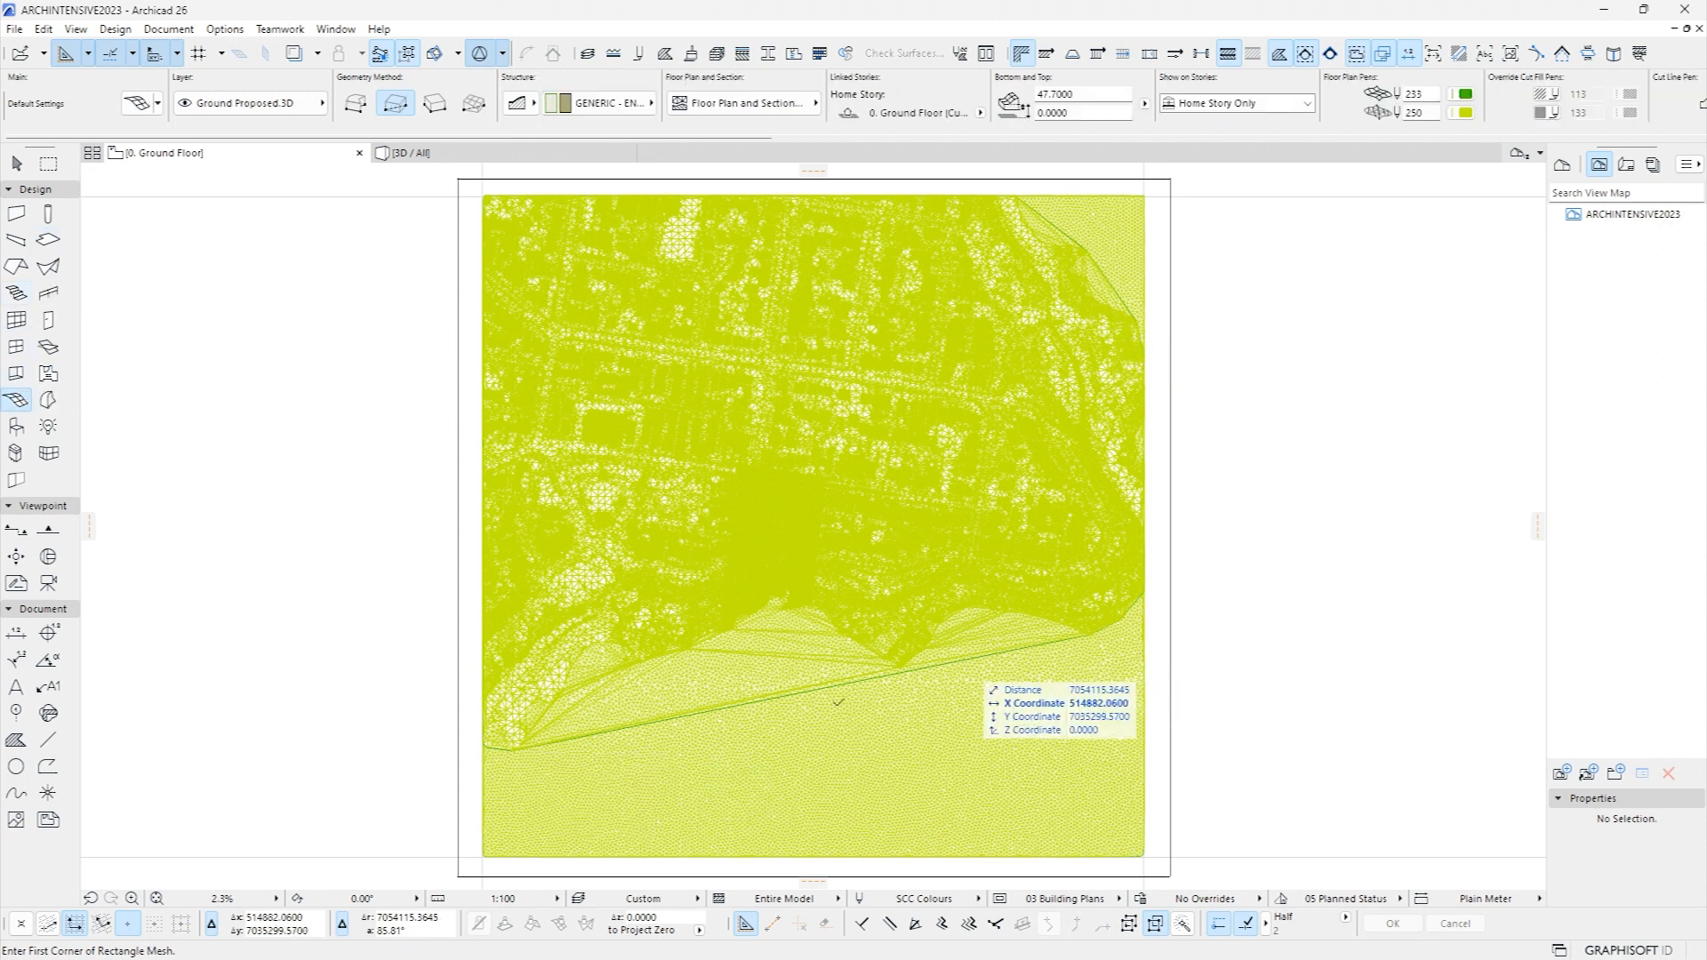
{"action": "left_click", "coordinate": [514, 753], "text": "shift"}
{"action": "left_click", "coordinate": [514, 752], "text": "shift"}
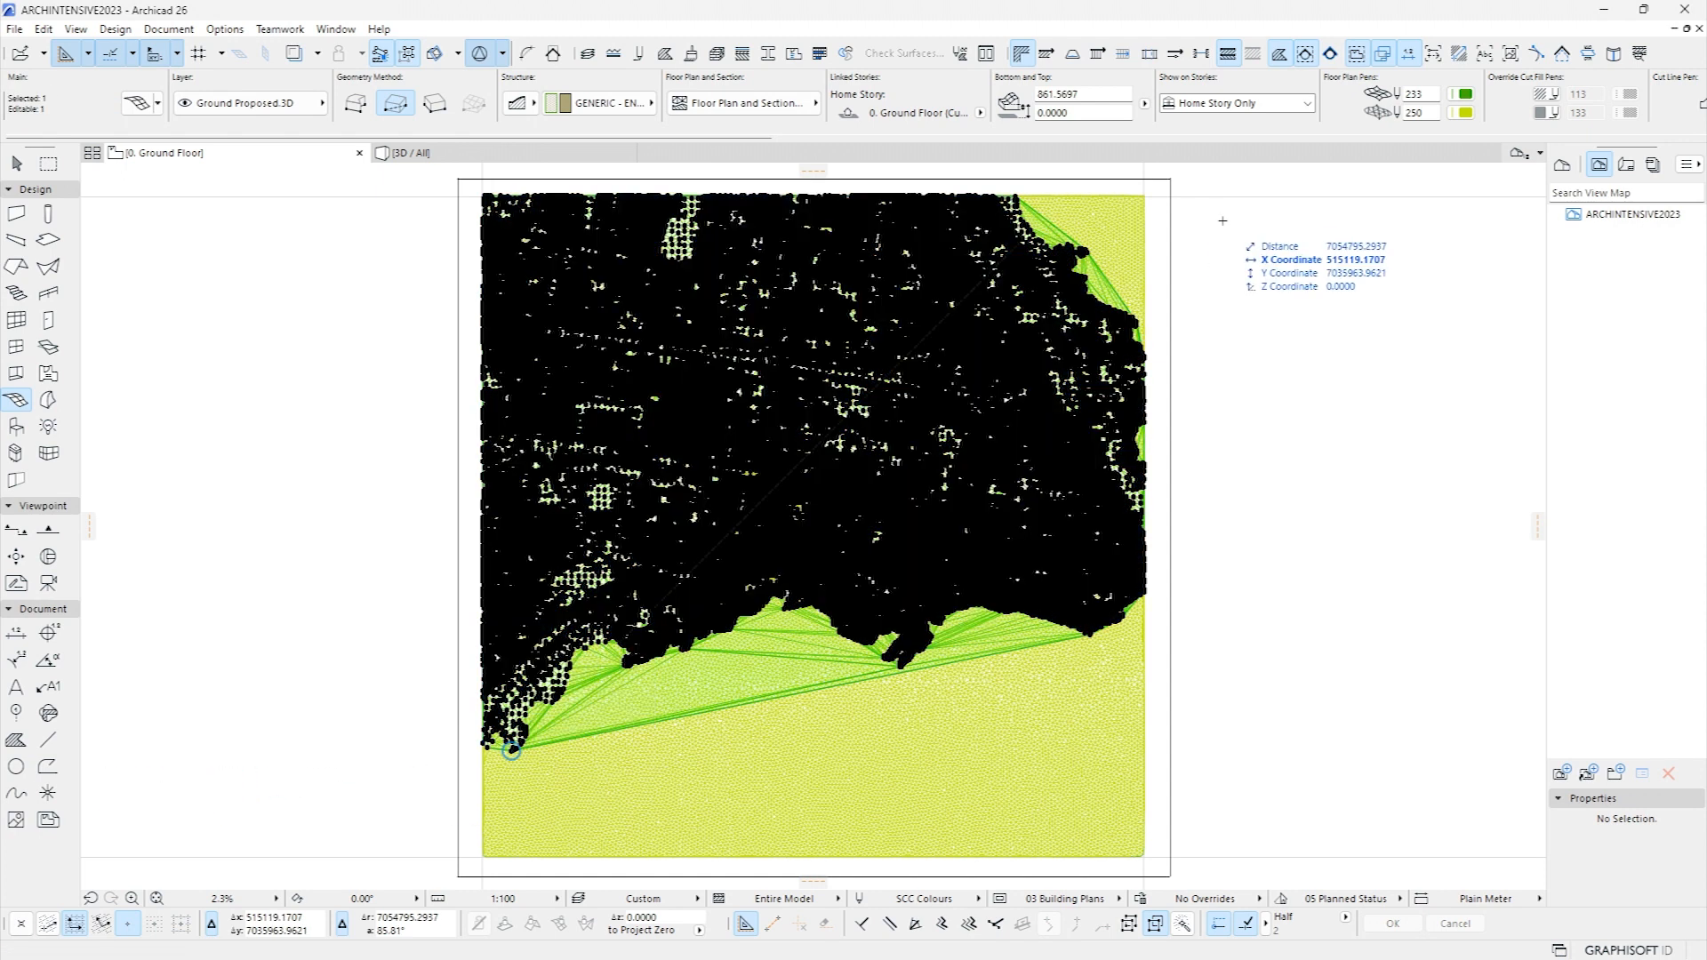
{"action": "left_click", "coordinate": [115, 29]}
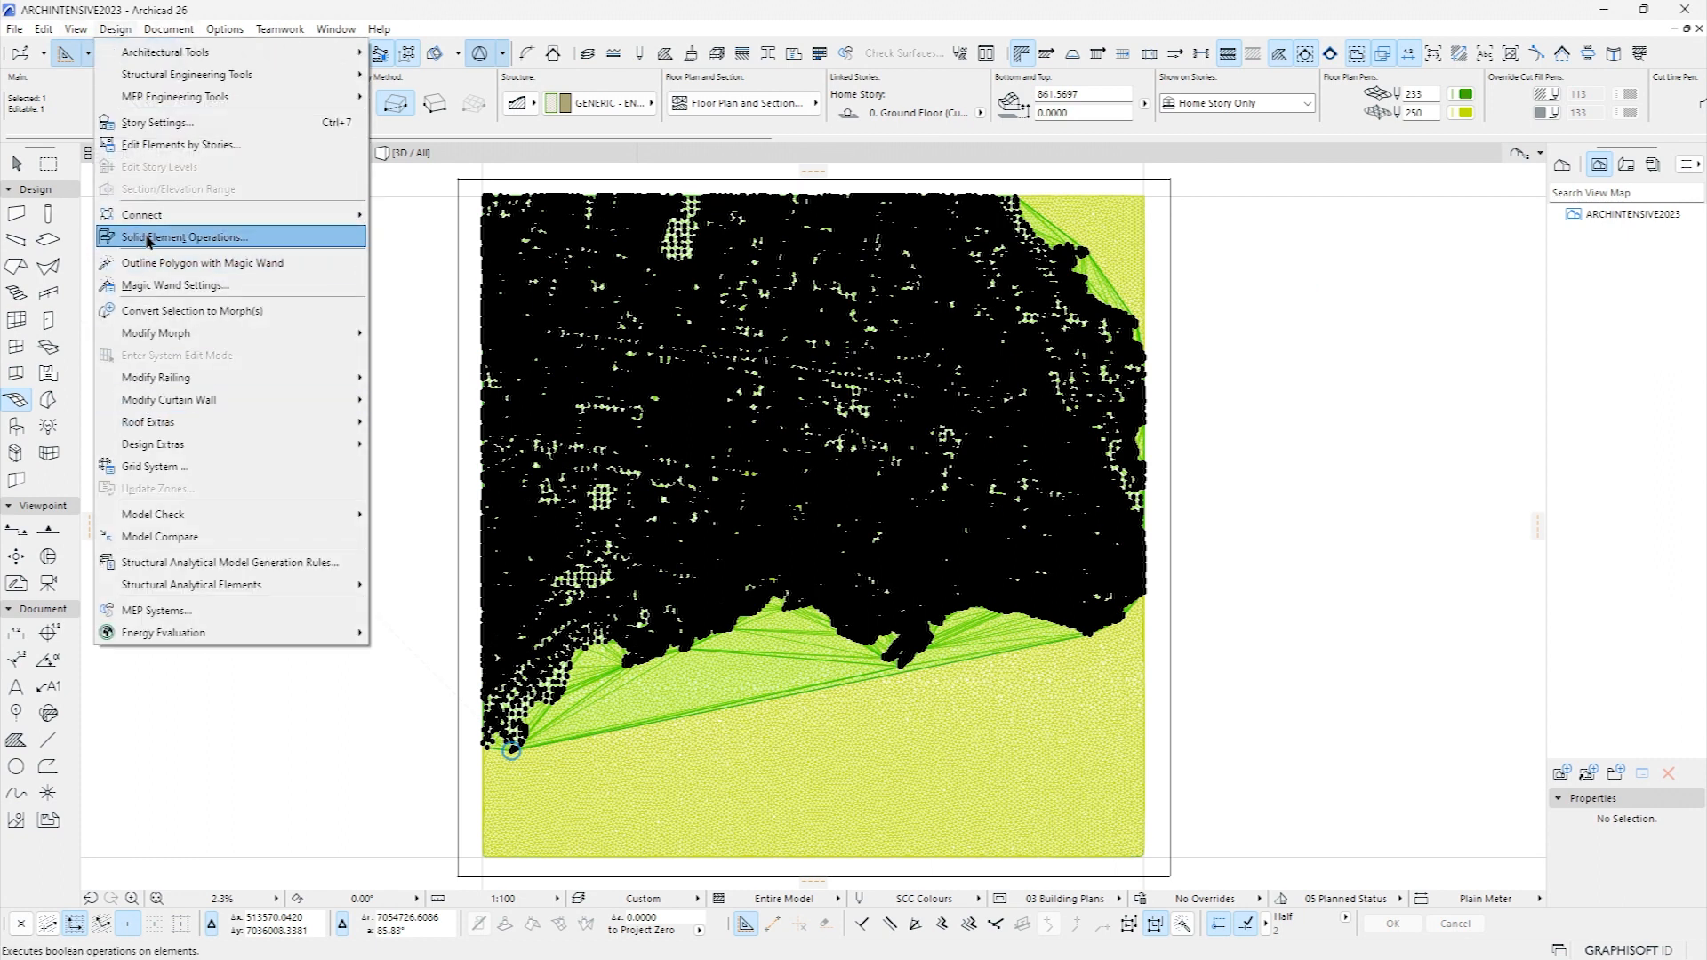
{"action": "left_click", "coordinate": [148, 238]}
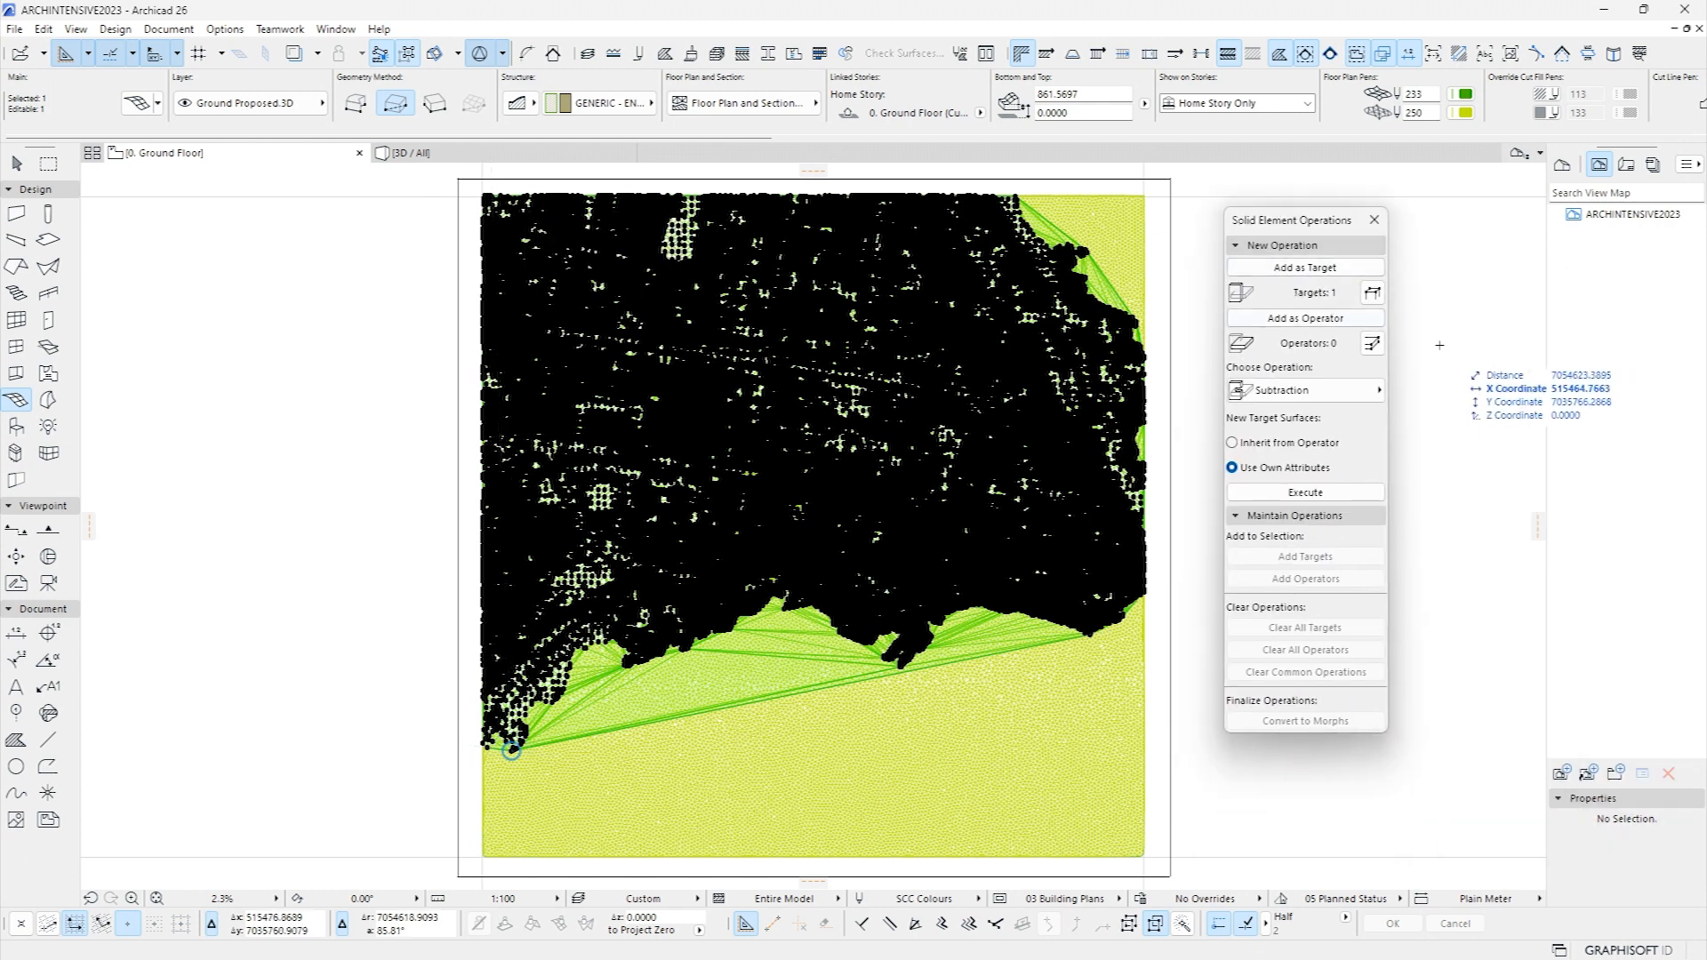
{"action": "key", "text": "Escape"}
Set the large rectangular slab as the operator of the solid element operation
{"action": "left_click", "coordinate": [1172, 203], "text": "shift"}
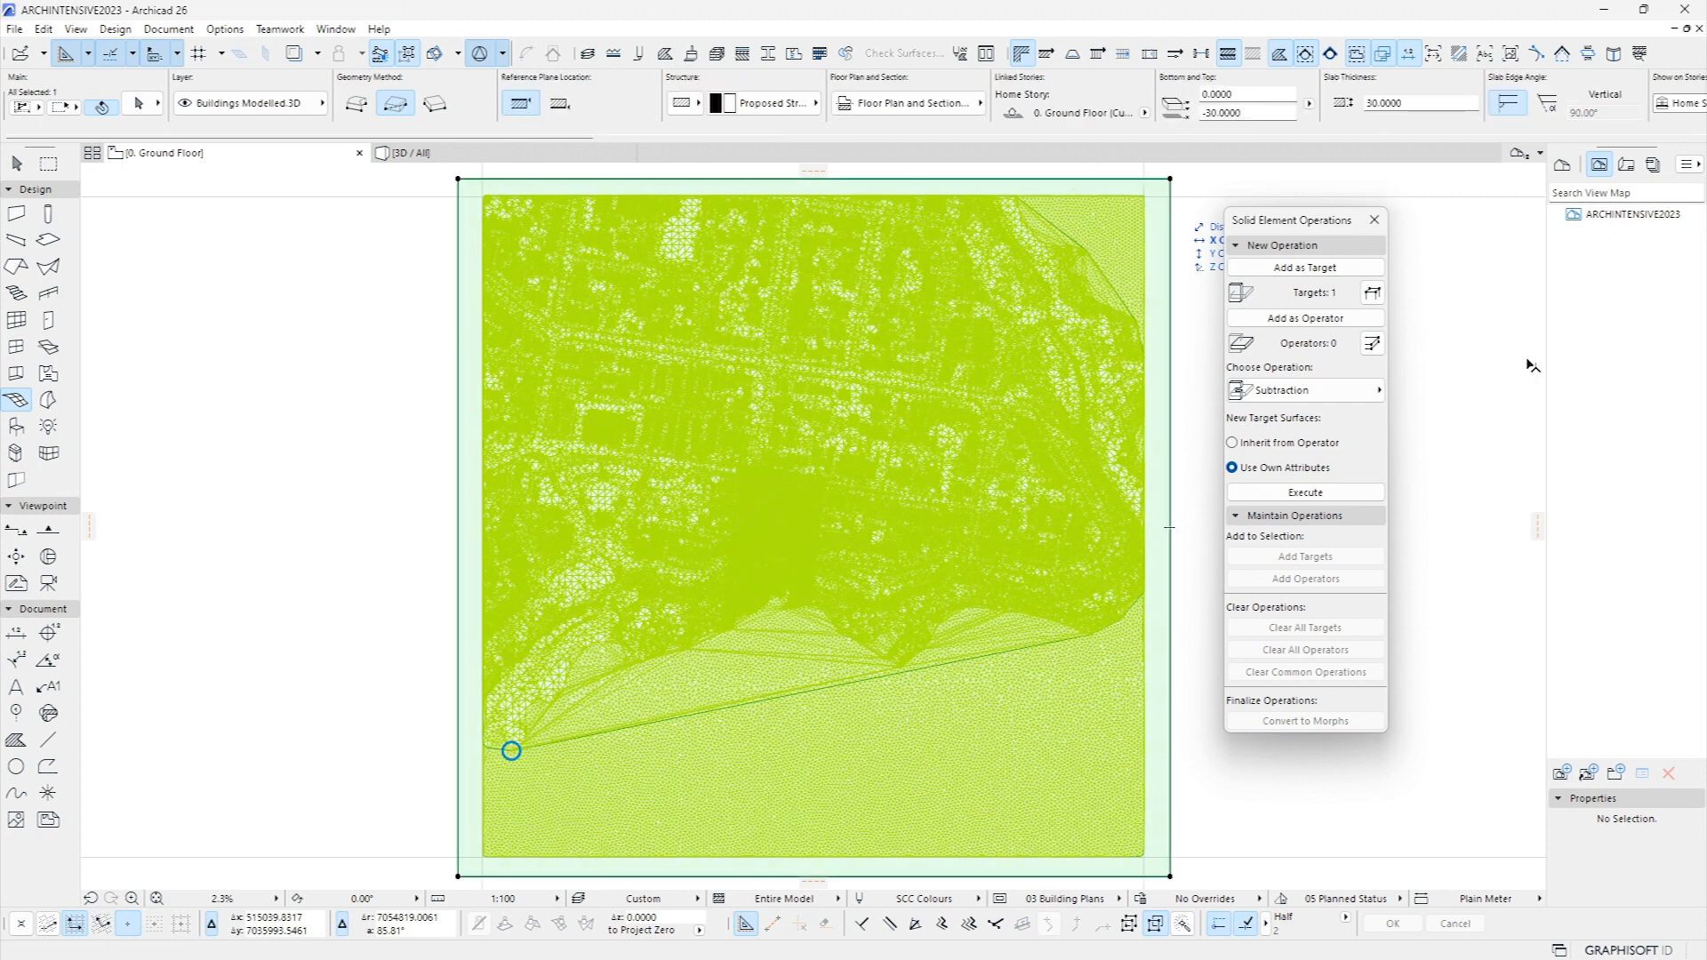
{"action": "left_click", "coordinate": [1306, 319]}
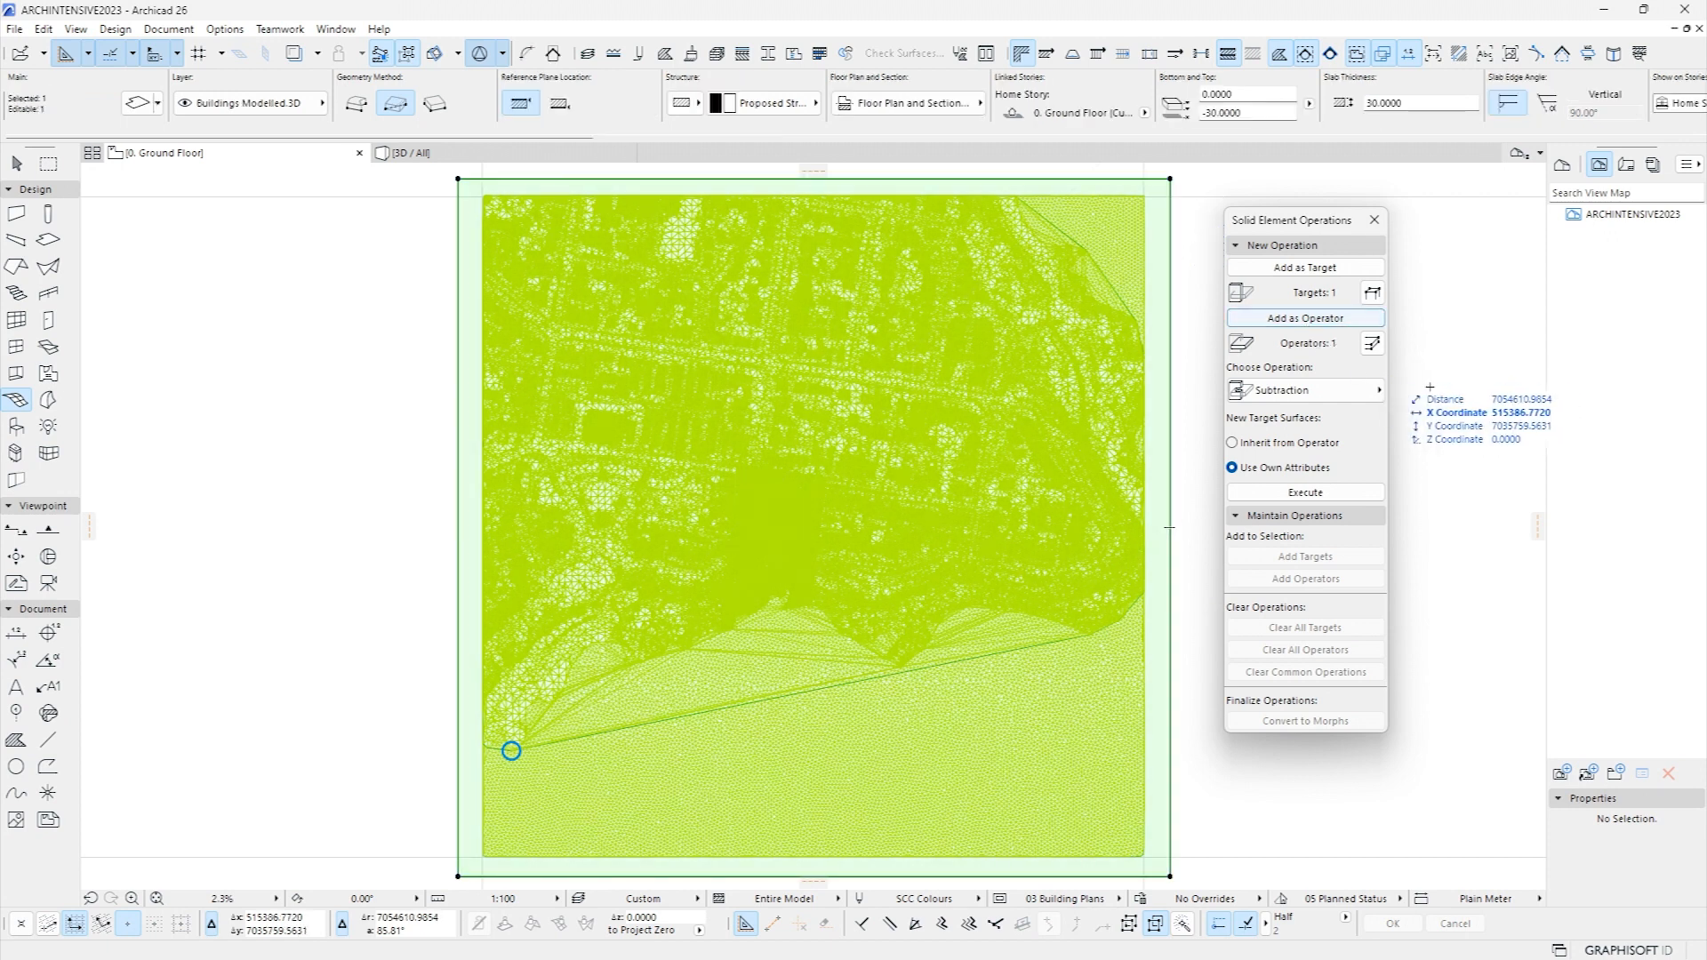
{"action": "key", "text": "Escape"}
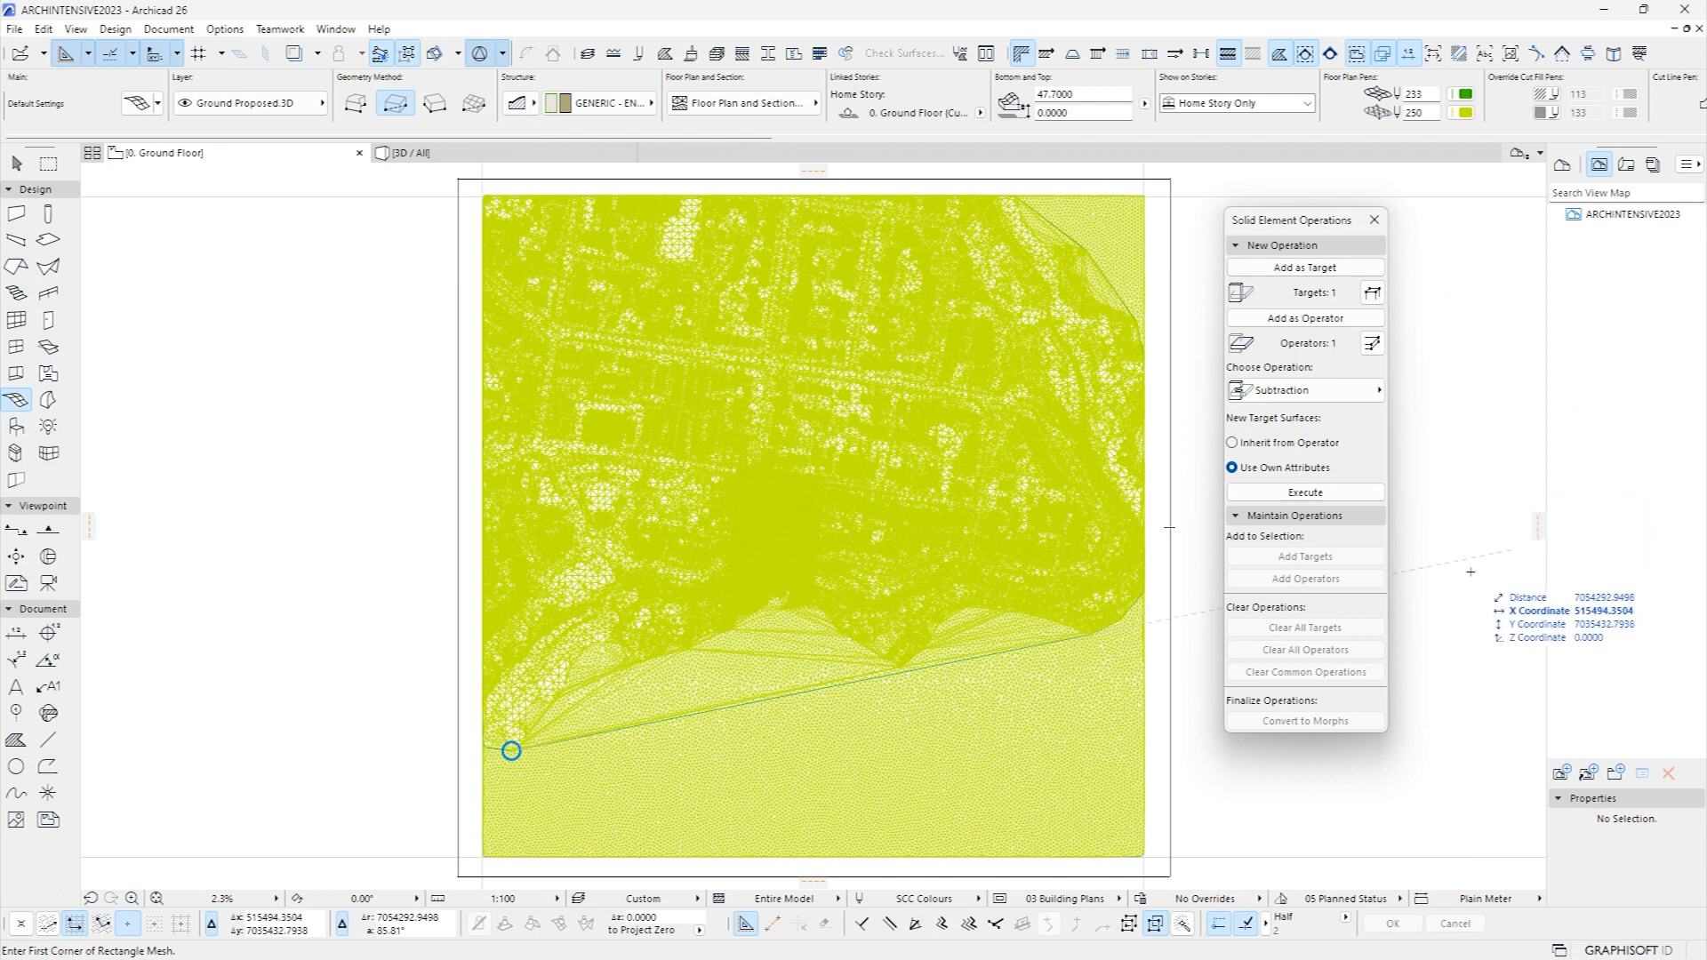
Run a subtraction with downward extrusion to cut the slab and everything below it from the buildings mesh
{"action": "left_click", "coordinate": [1306, 393]}
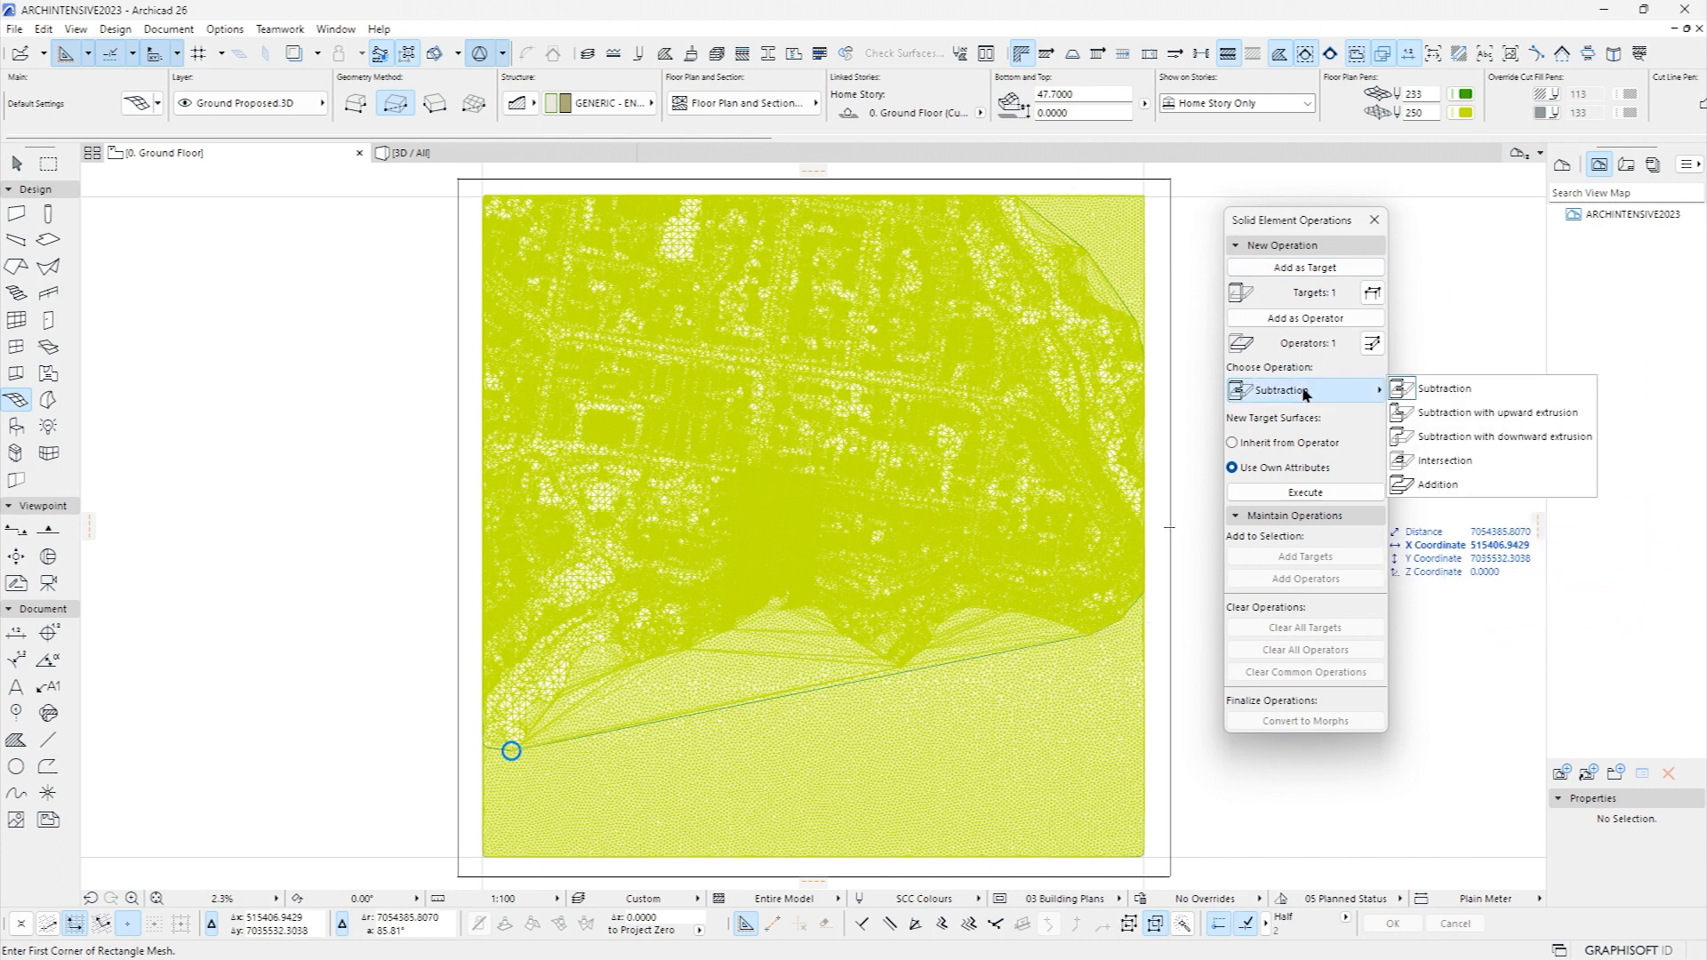
{"action": "left_click", "coordinate": [1466, 437]}
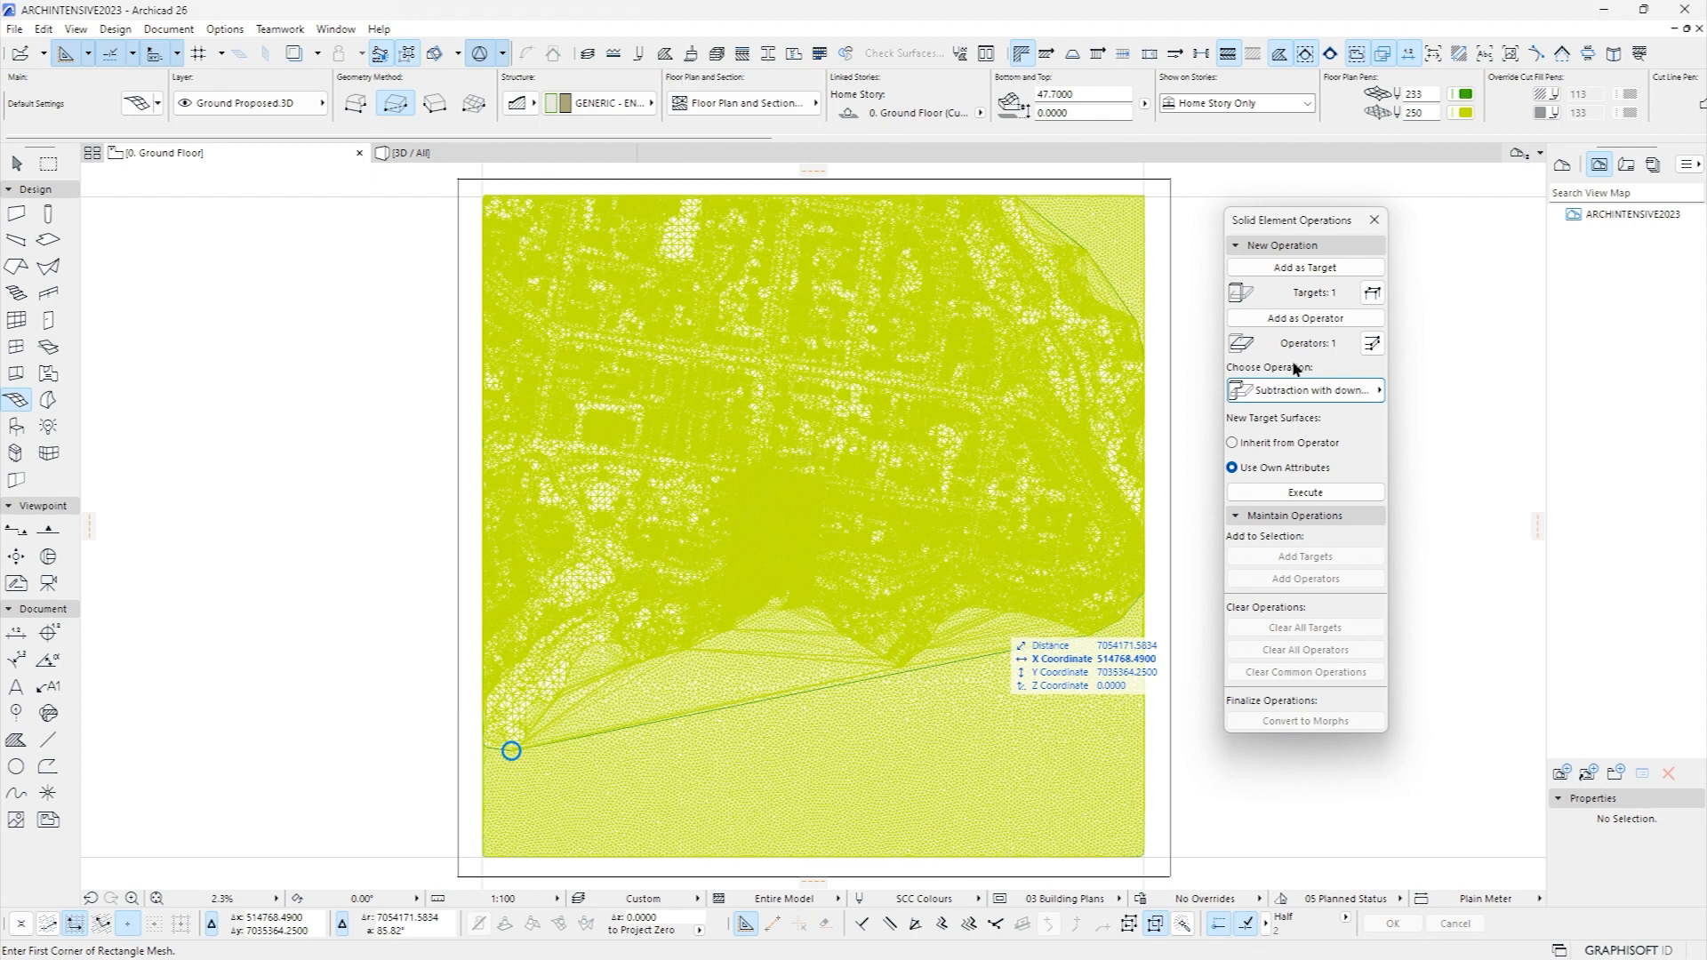
{"action": "key", "text": "F3"}
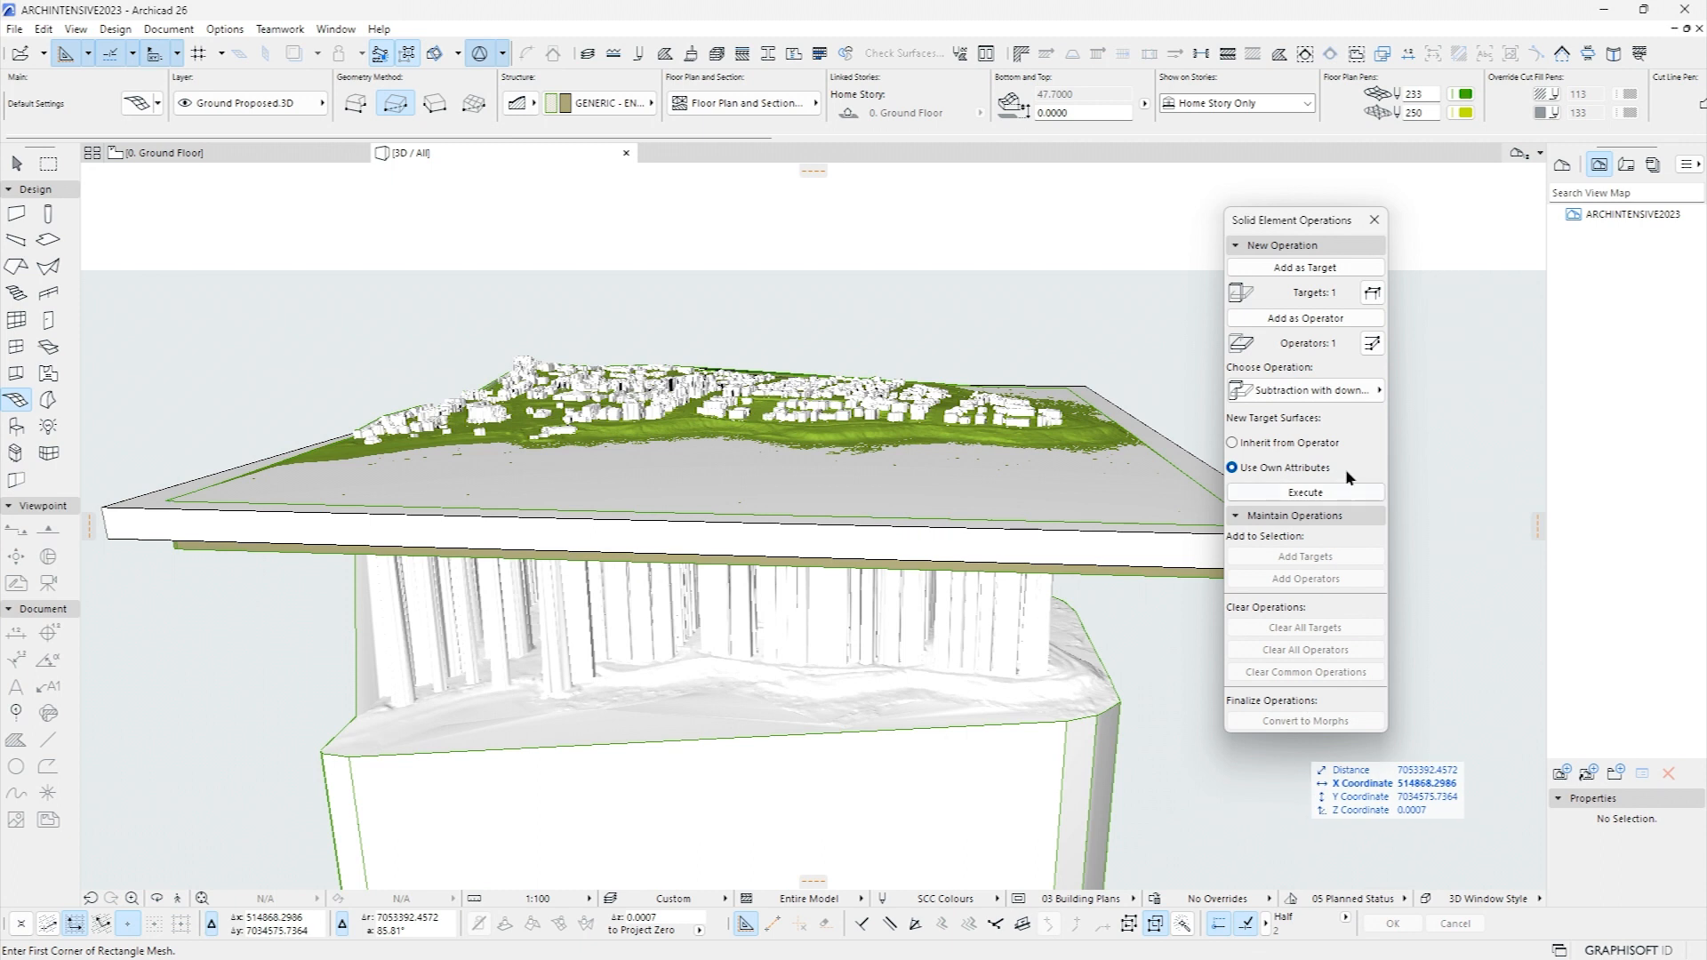
{"action": "left_click", "coordinate": [1319, 490]}
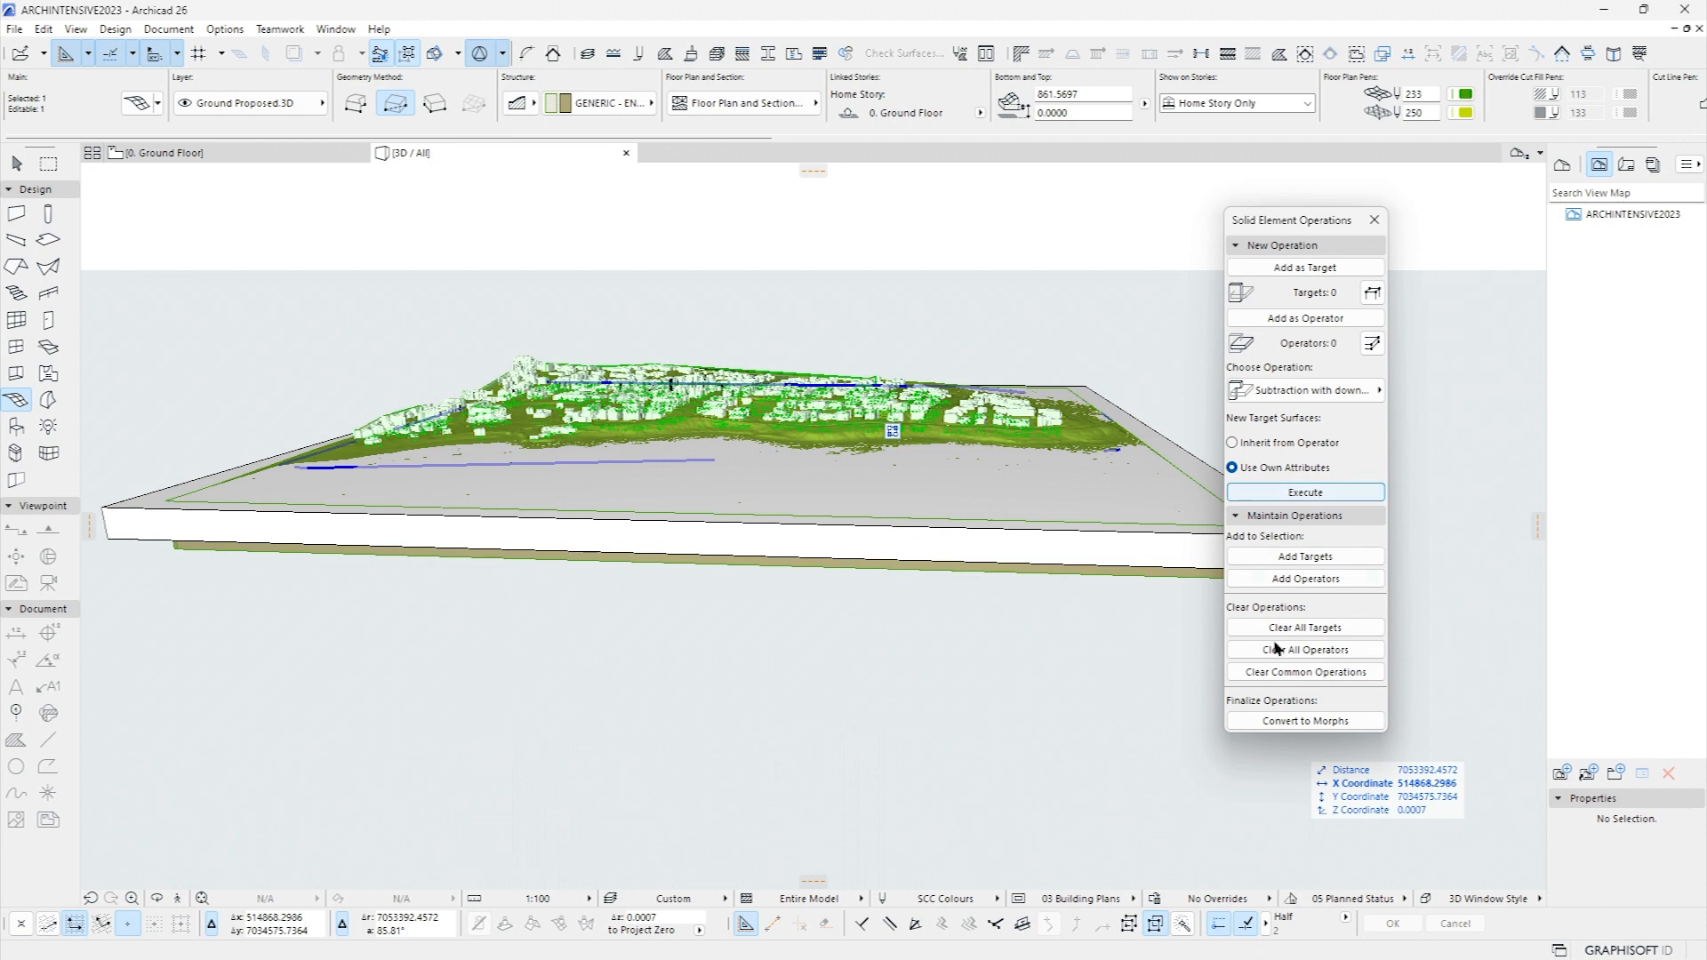
Convert the trimmed buildings mesh to a morph, continuing despite its high polygon count
{"action": "left_click", "coordinate": [1320, 723]}
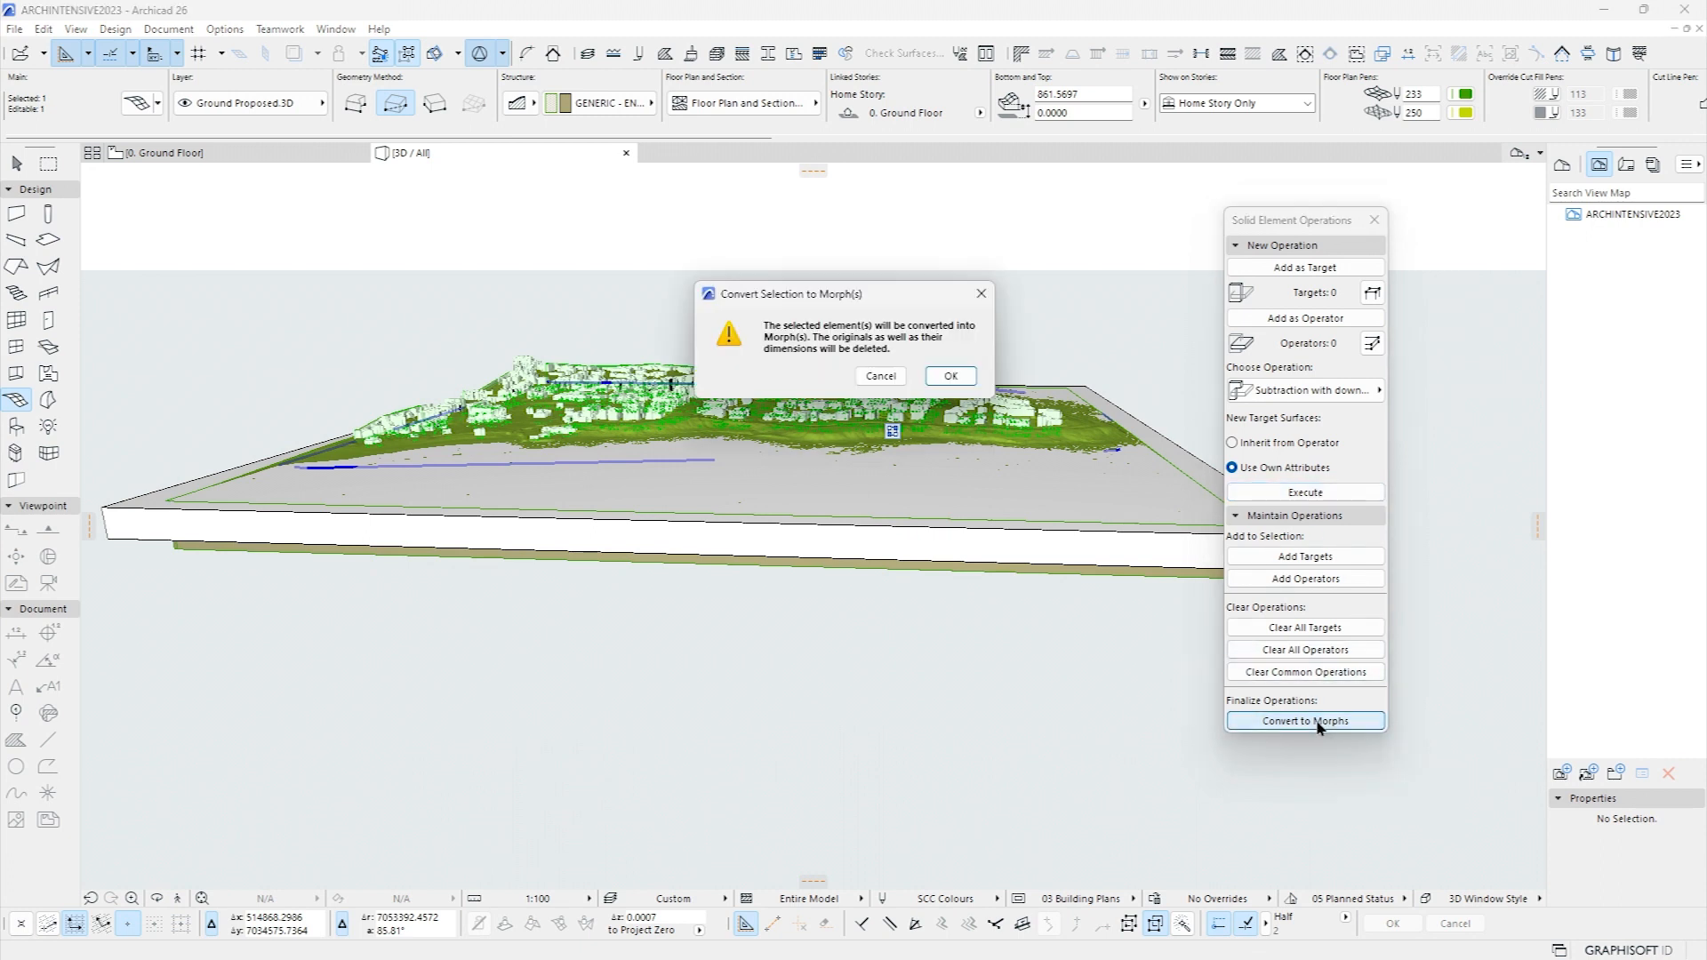
{"action": "left_click", "coordinate": [950, 377]}
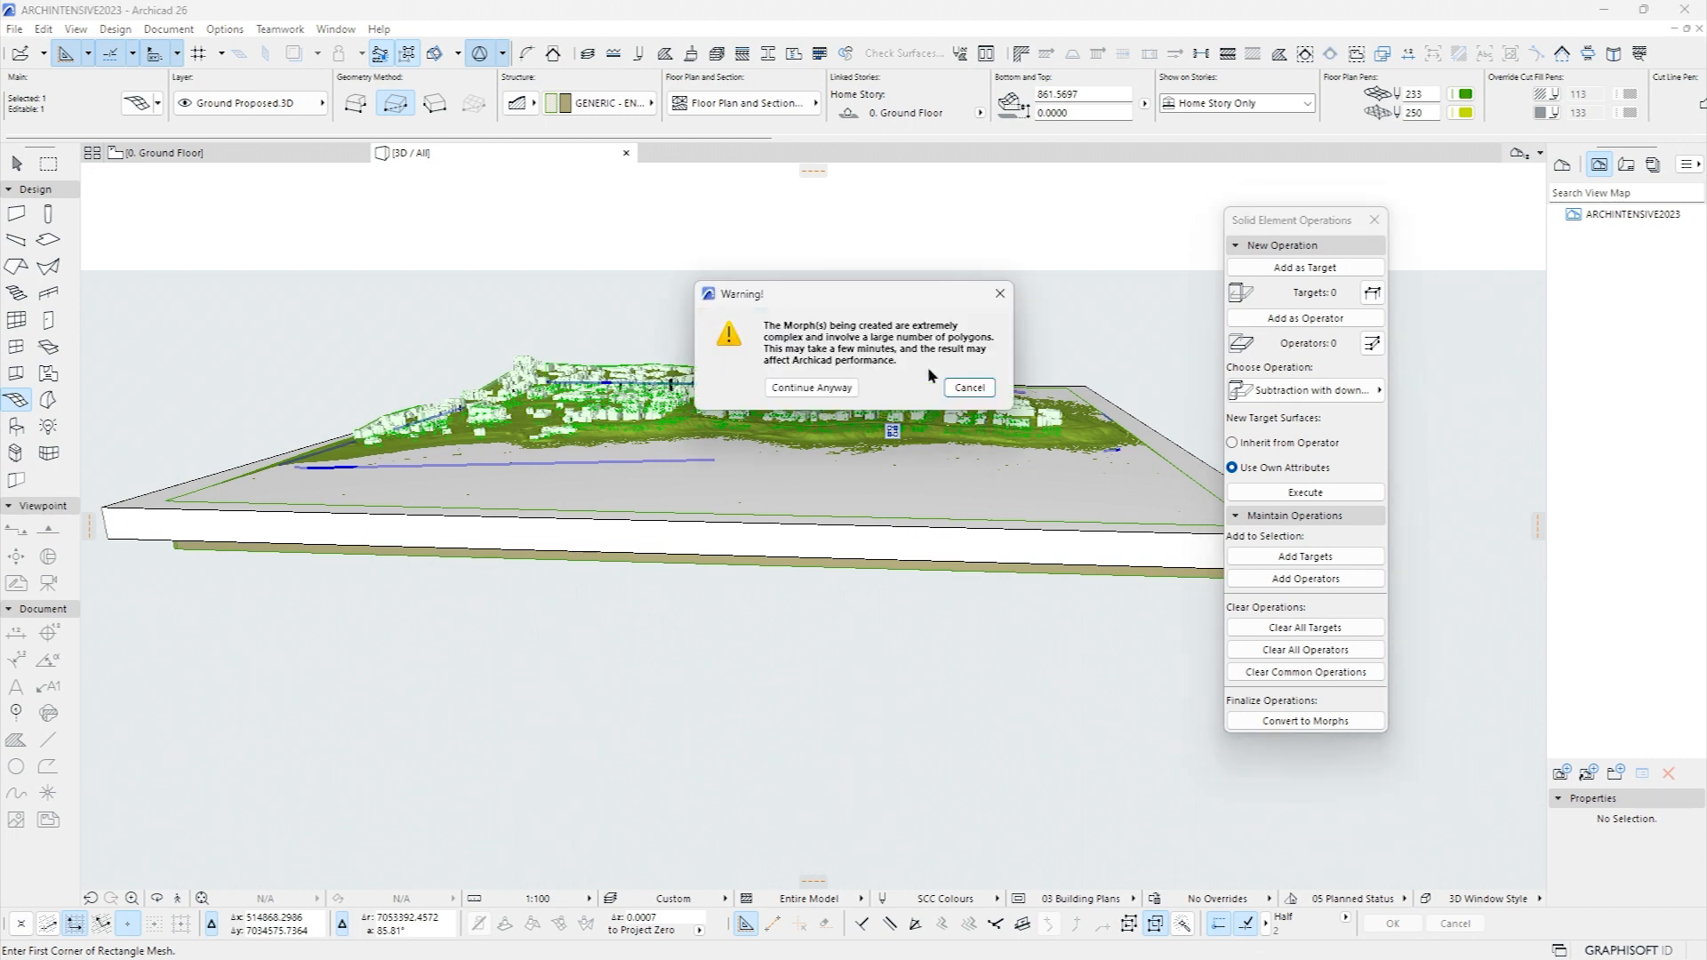
{"action": "left_click", "coordinate": [810, 388]}
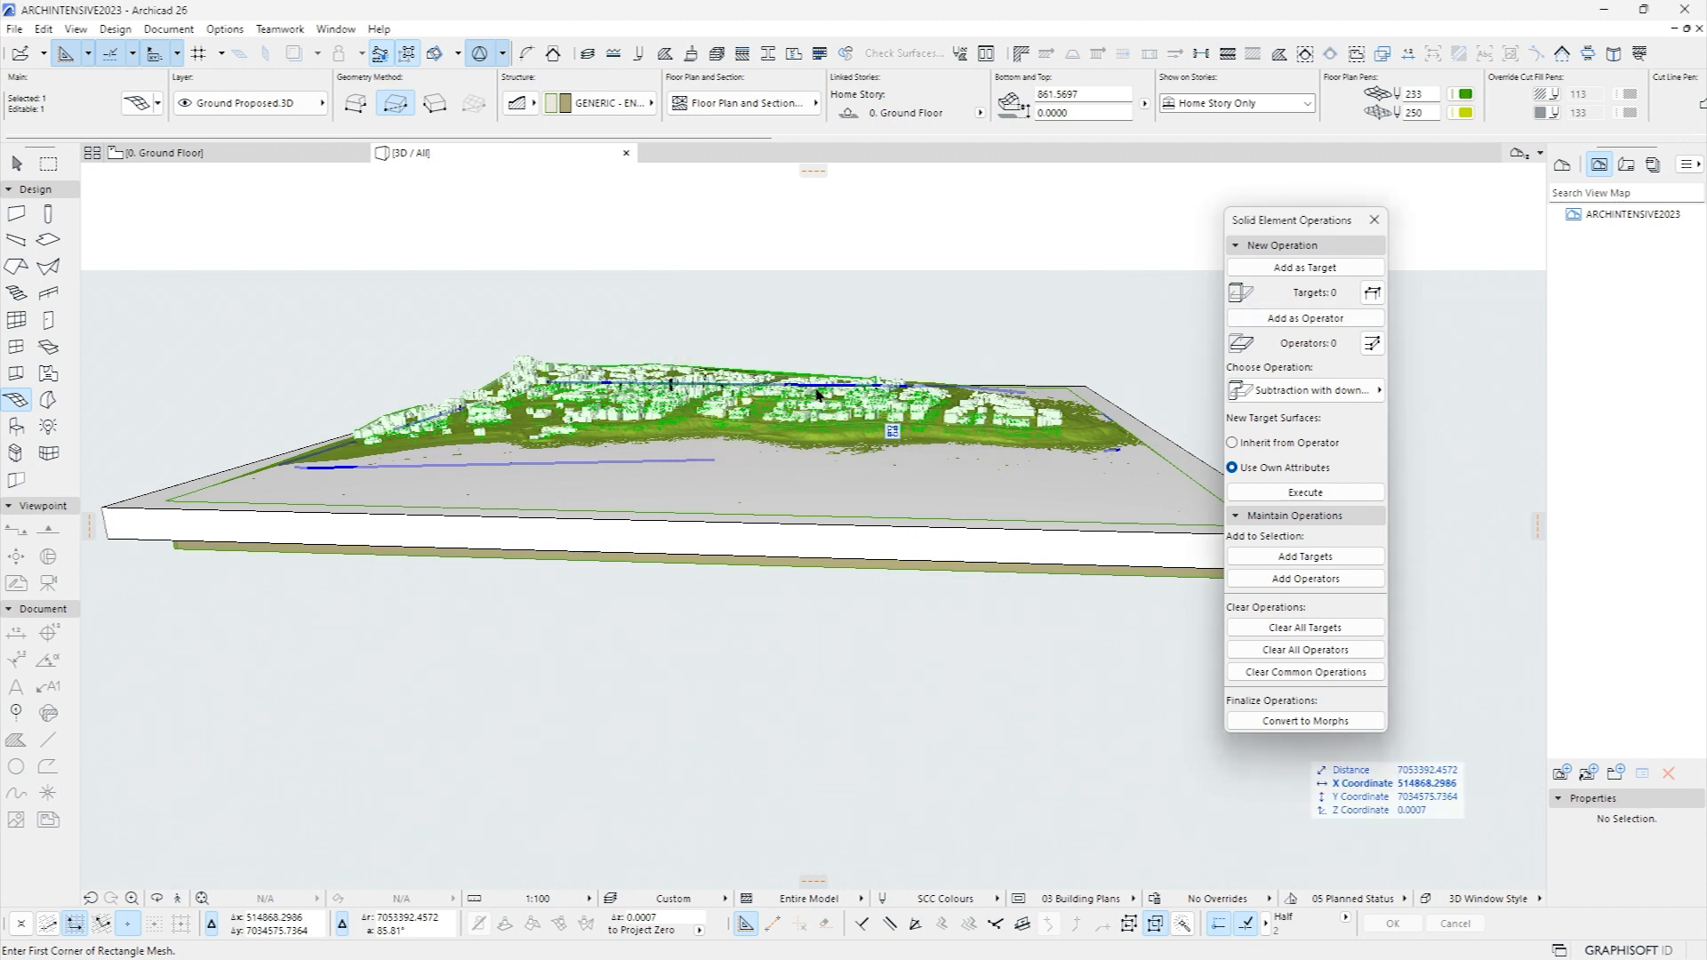
Delete the rectangular cutting slab in the 3D view and close the solid element operations
{"action": "left_click", "coordinate": [13, 164]}
{"action": "left_click", "coordinate": [171, 210]}
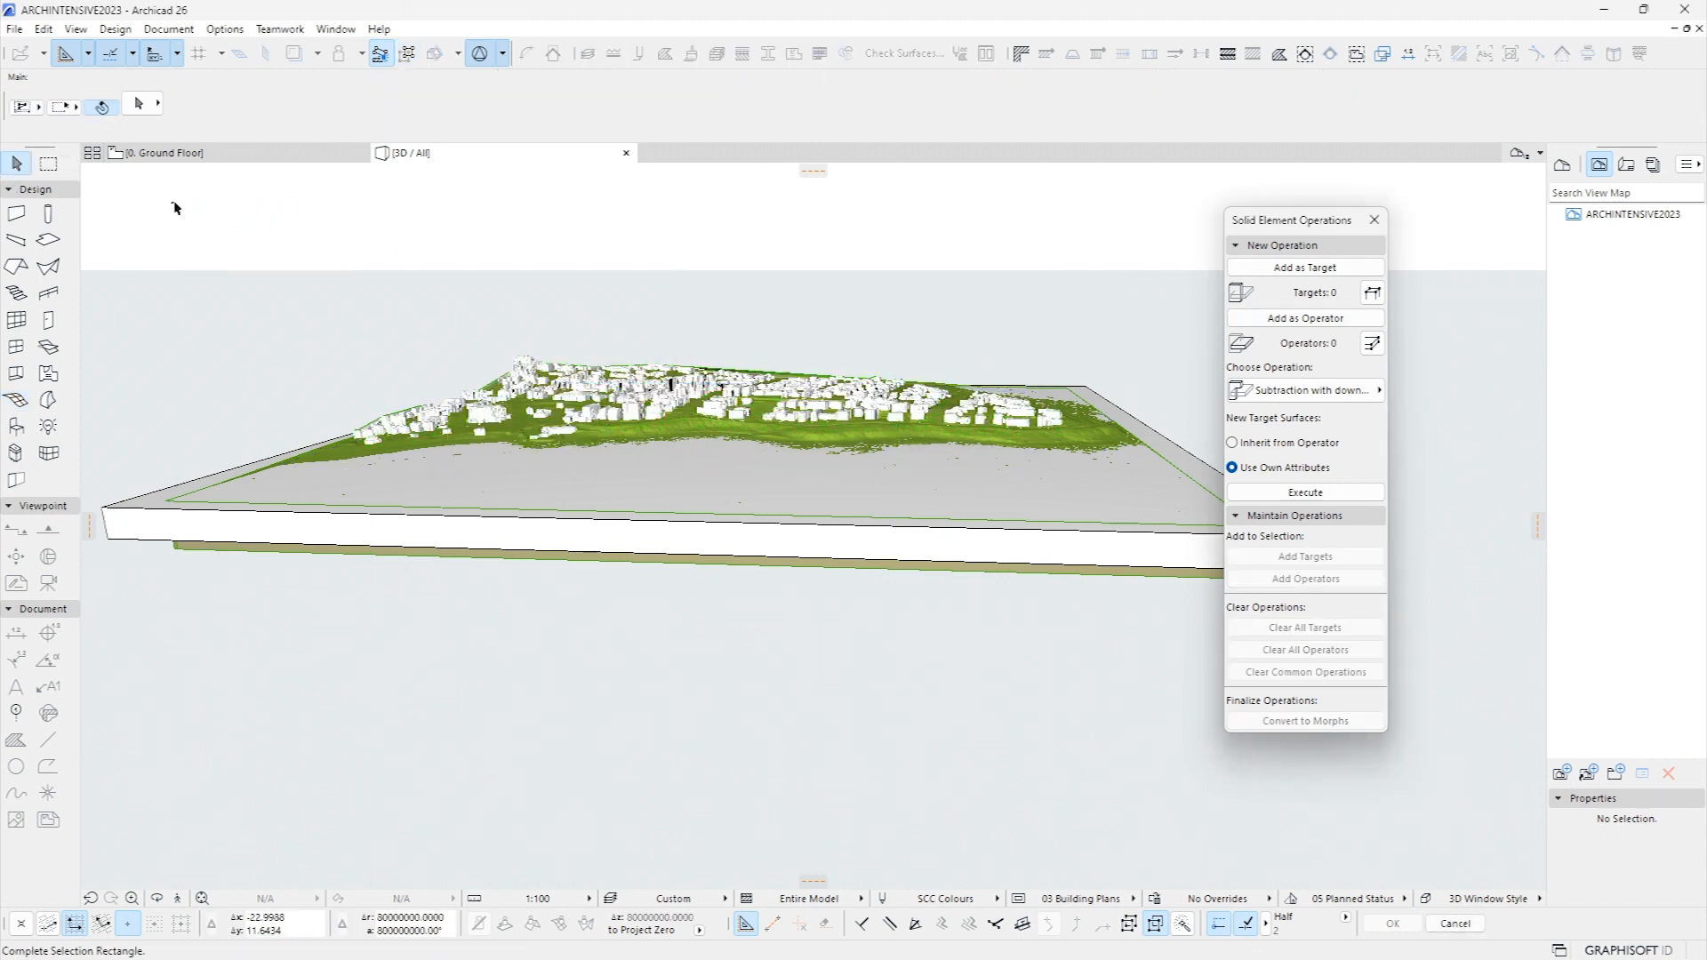
{"action": "left_click", "coordinate": [137, 358]}
{"action": "left_click", "coordinate": [104, 511]}
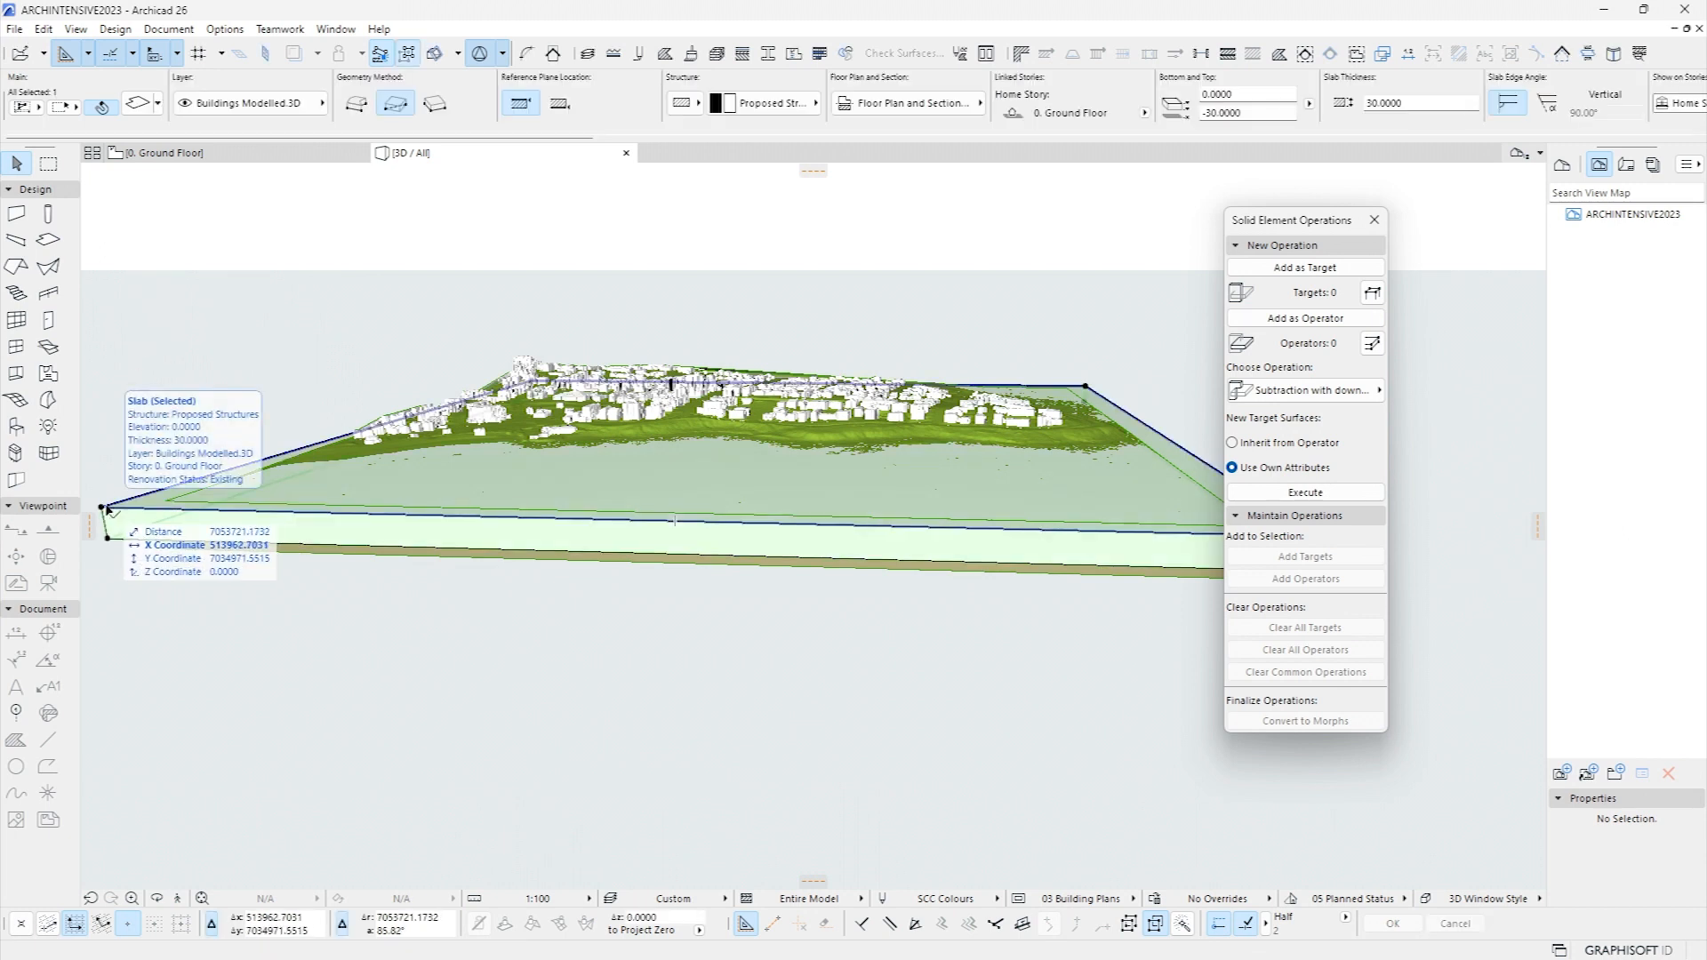
{"action": "key", "text": "Escape"}
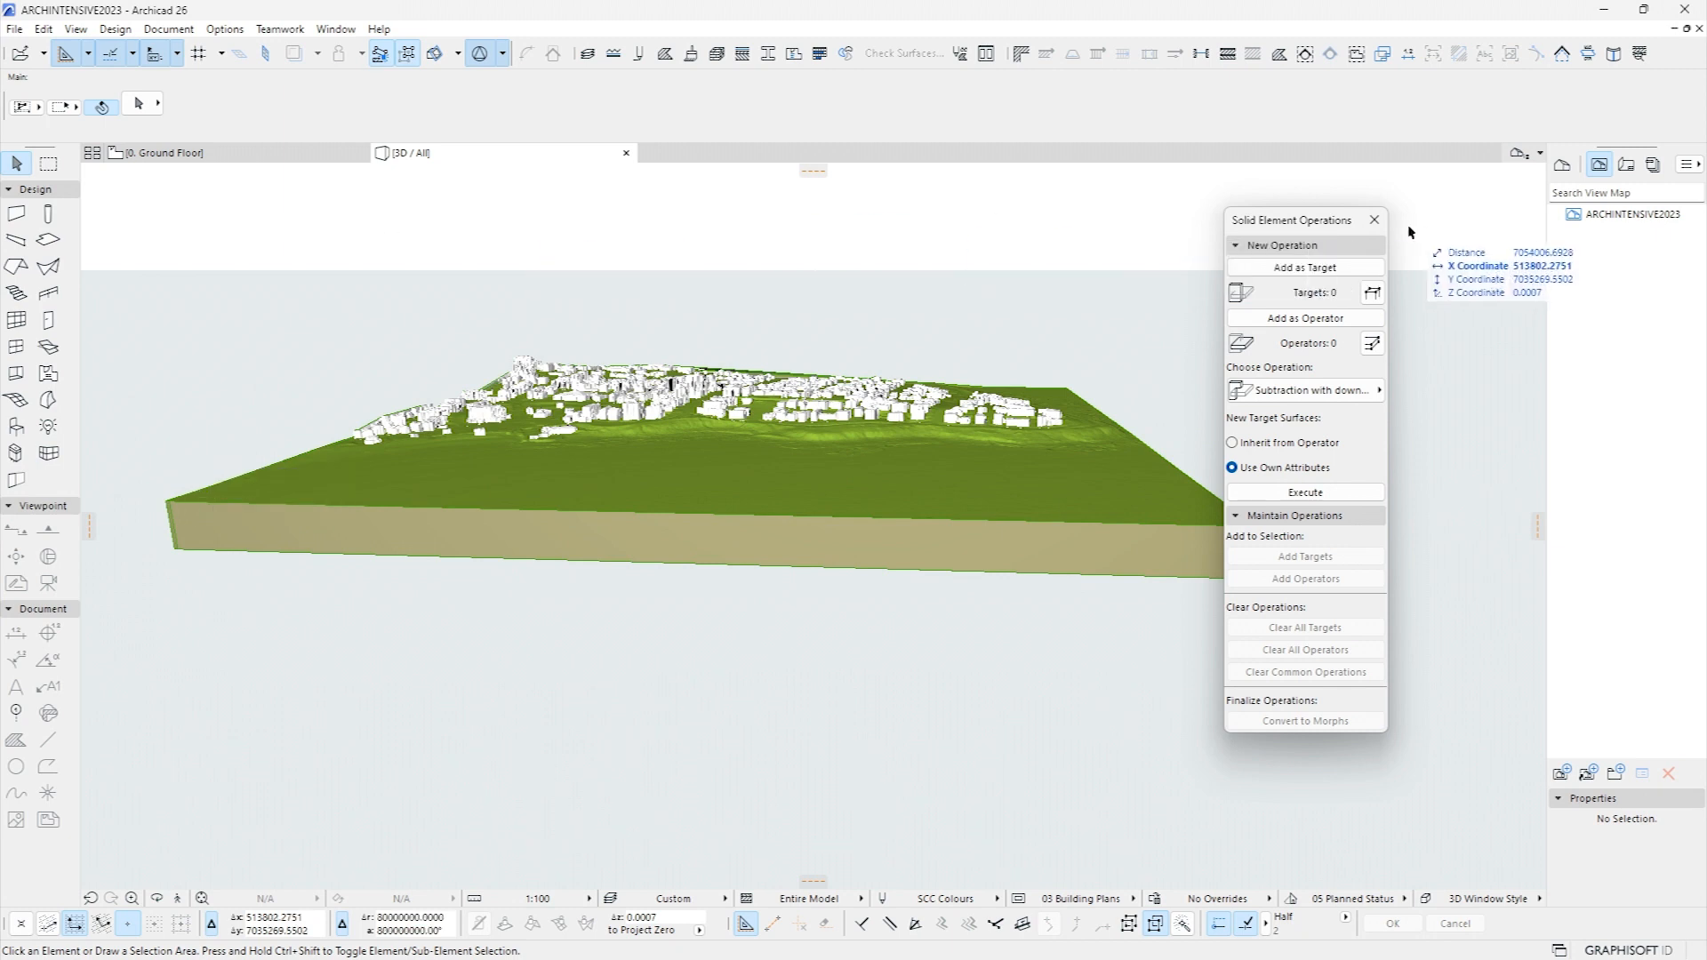
{"action": "left_click", "coordinate": [1374, 221]}
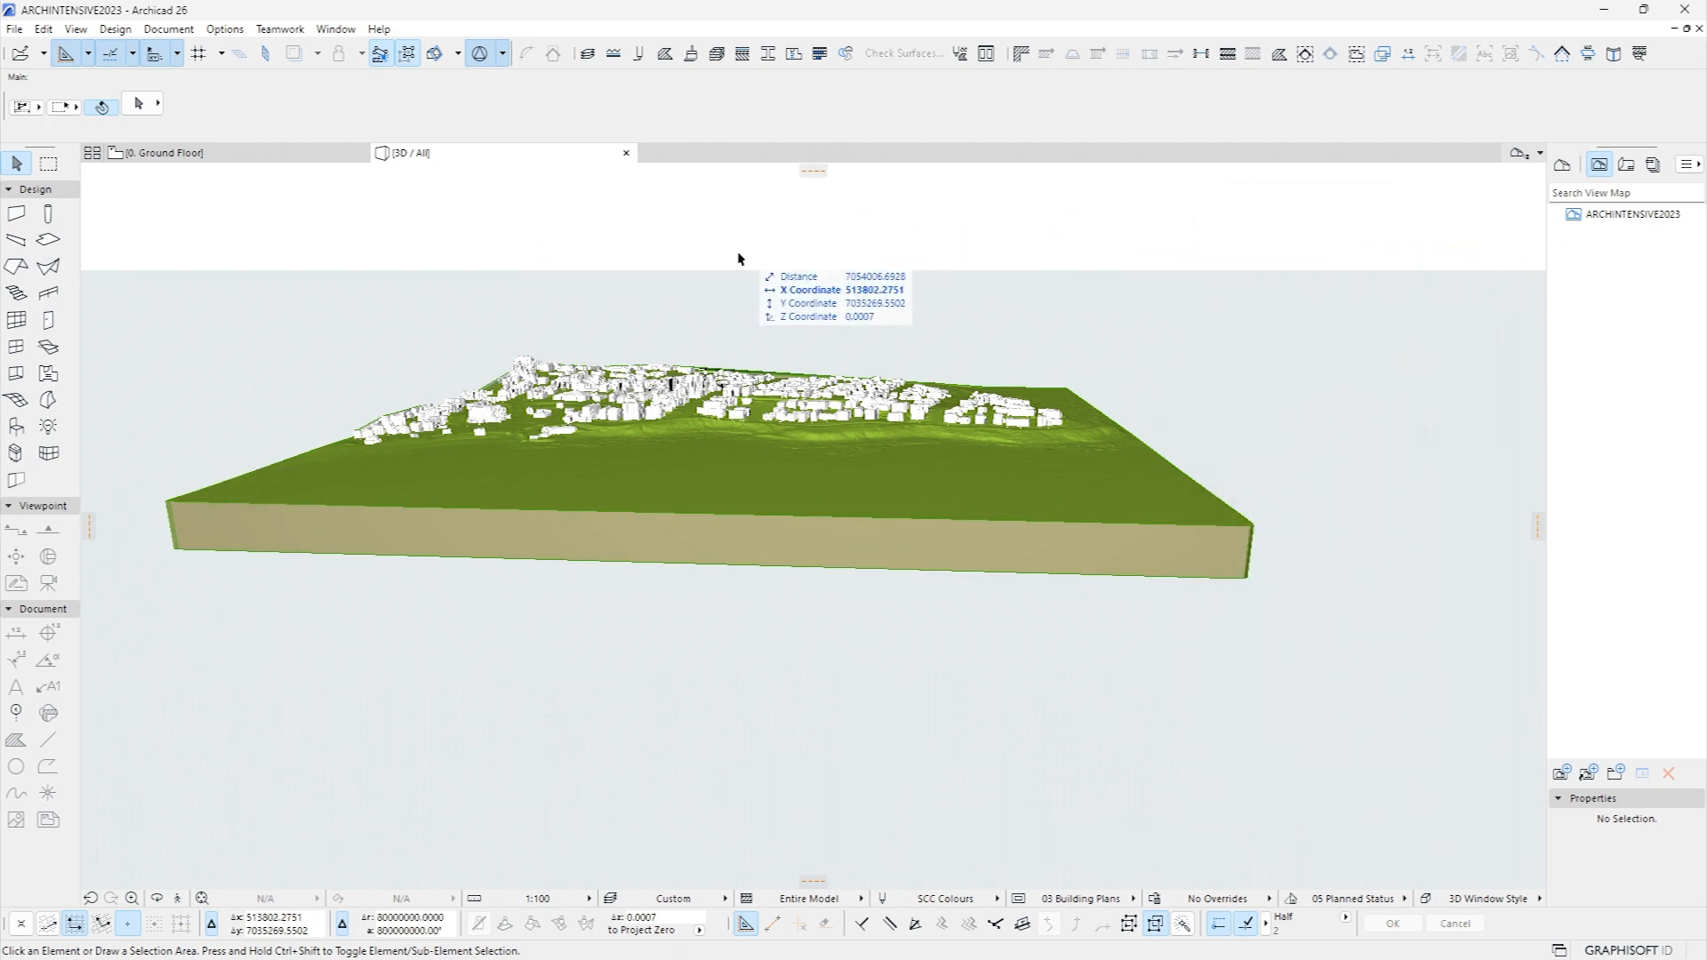
Inspect the trimmed buildings on the terrain up close in the 3D view
{"action": "scroll", "coordinate": [736, 257], "scroll_direction": "up", "scroll_amount": 6}
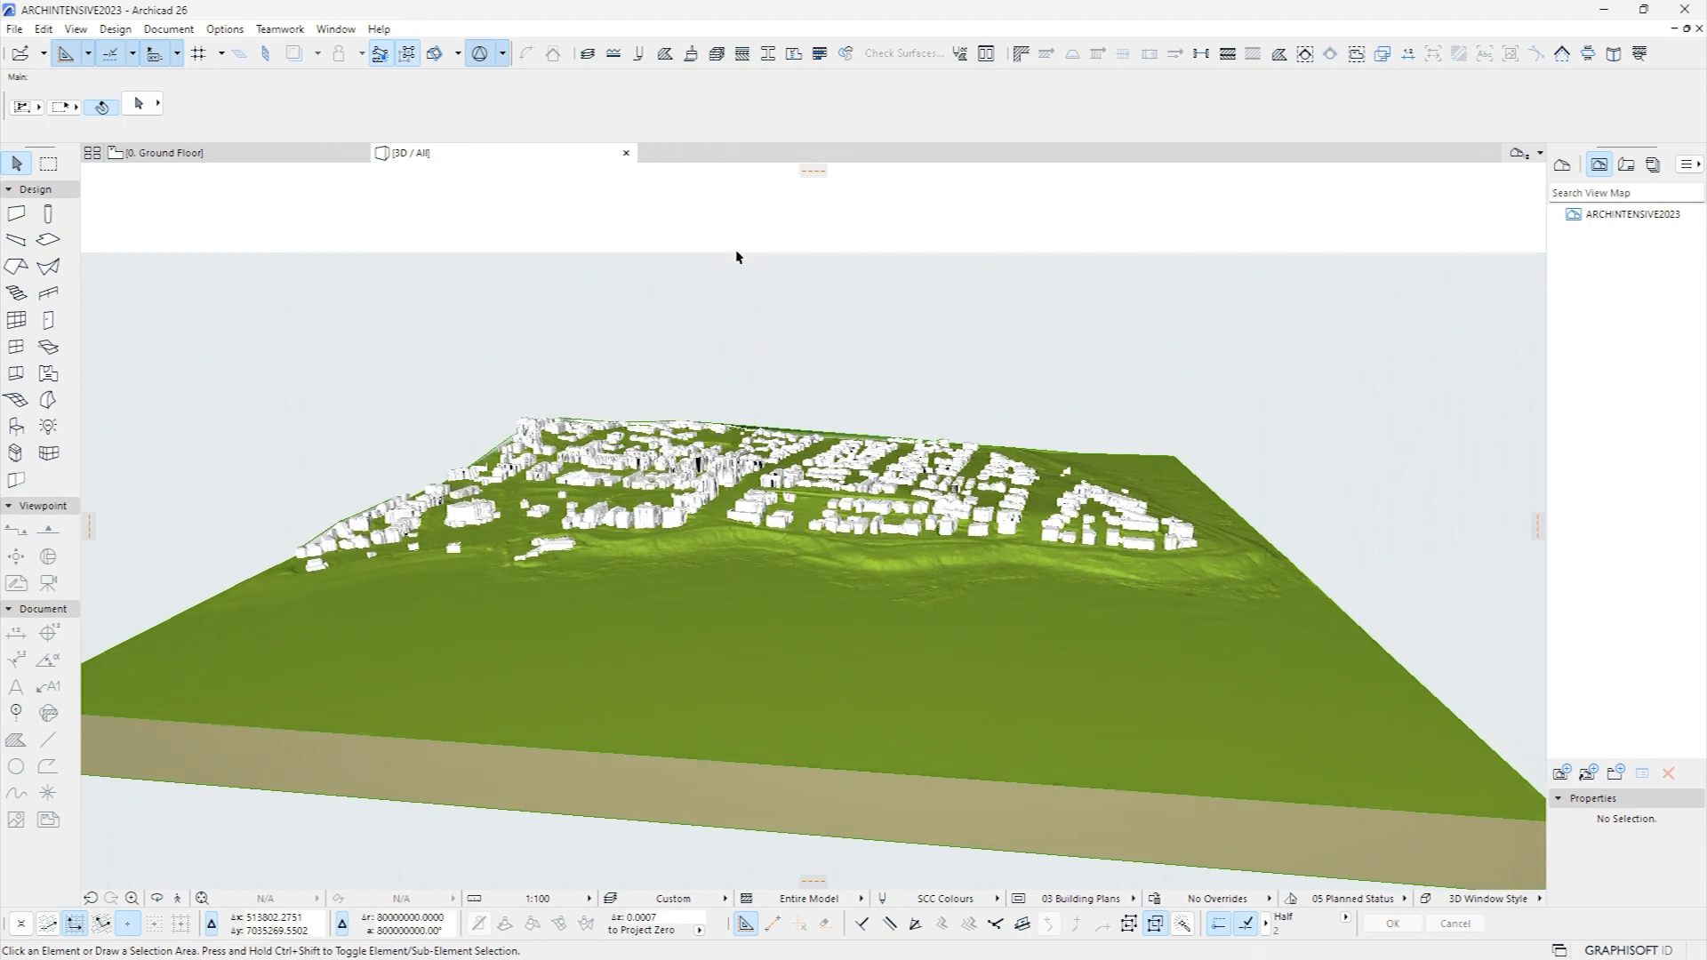
{"action": "scroll", "coordinate": [736, 257], "scroll_direction": "up", "scroll_amount": 5}
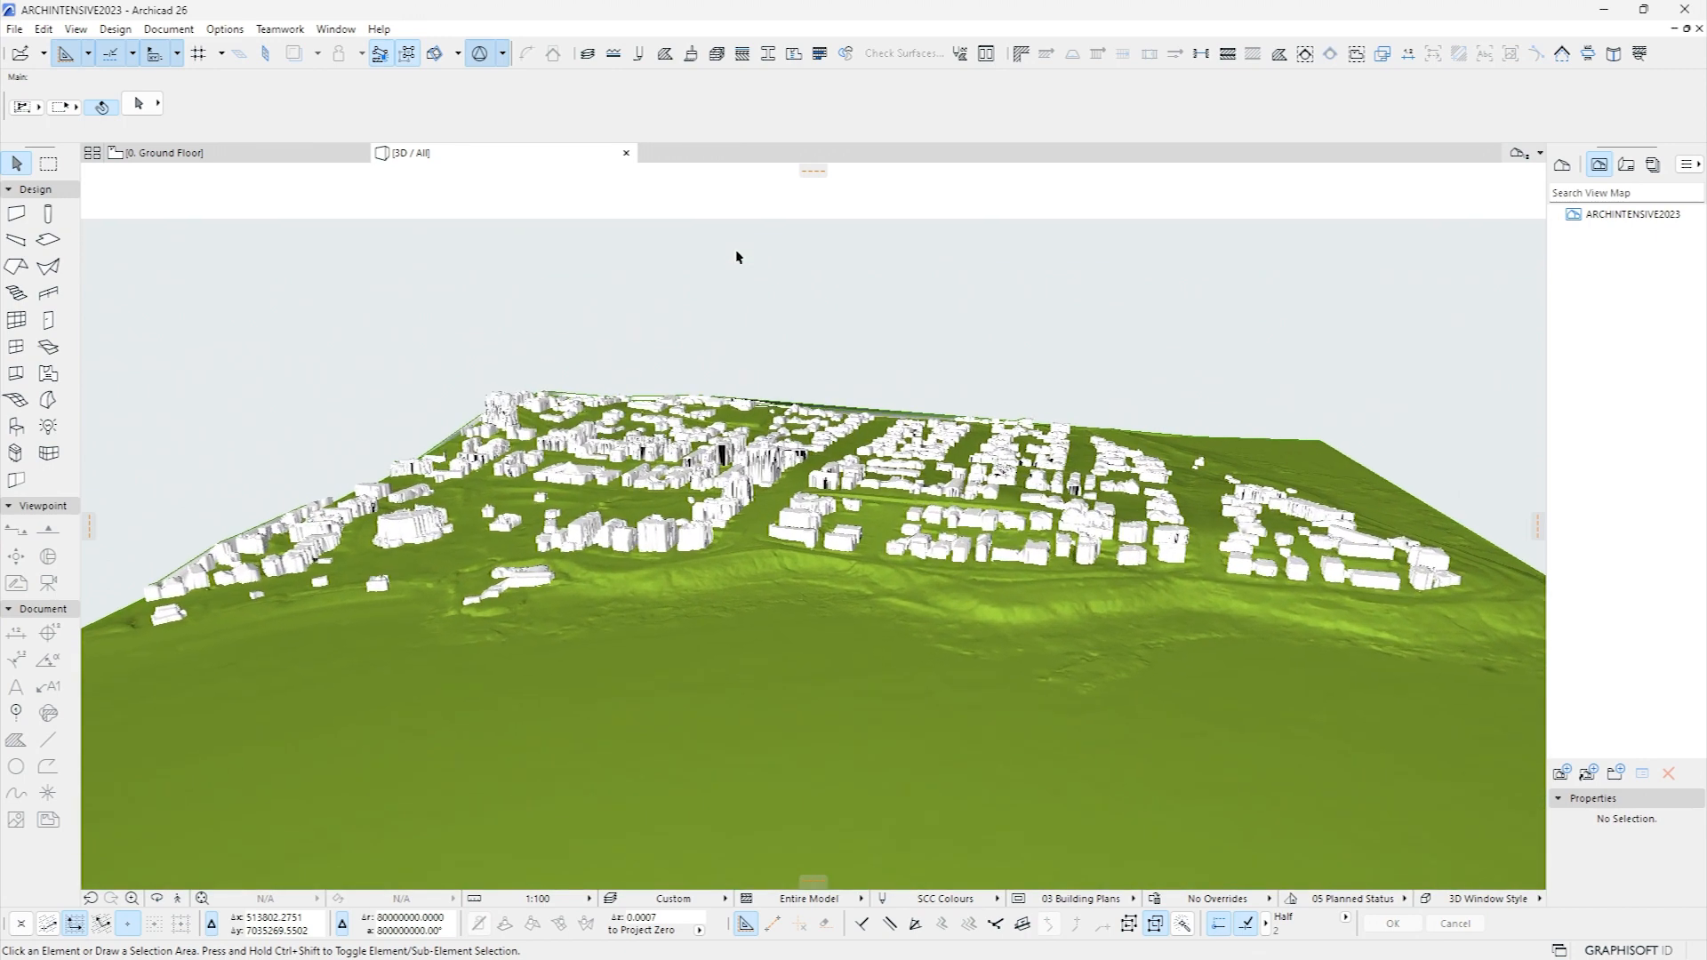
{"action": "scroll", "coordinate": [736, 257], "scroll_direction": "up", "scroll_amount": 5}
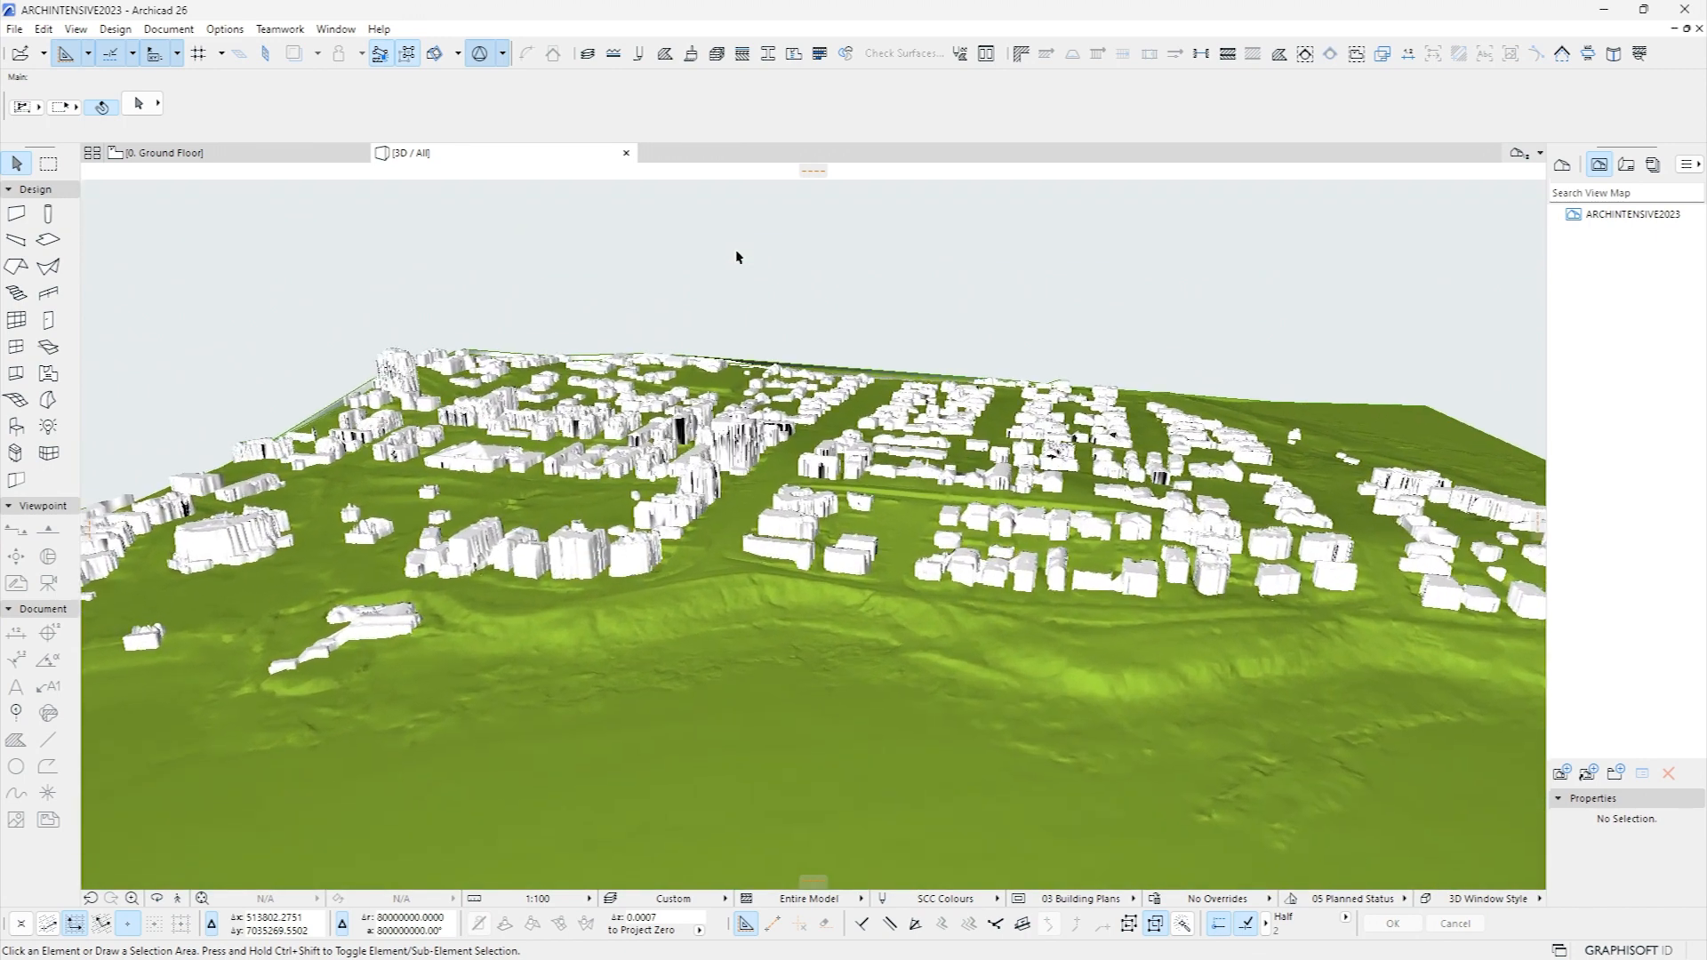
{"action": "scroll", "coordinate": [736, 257], "scroll_direction": "up", "scroll_amount": 5}
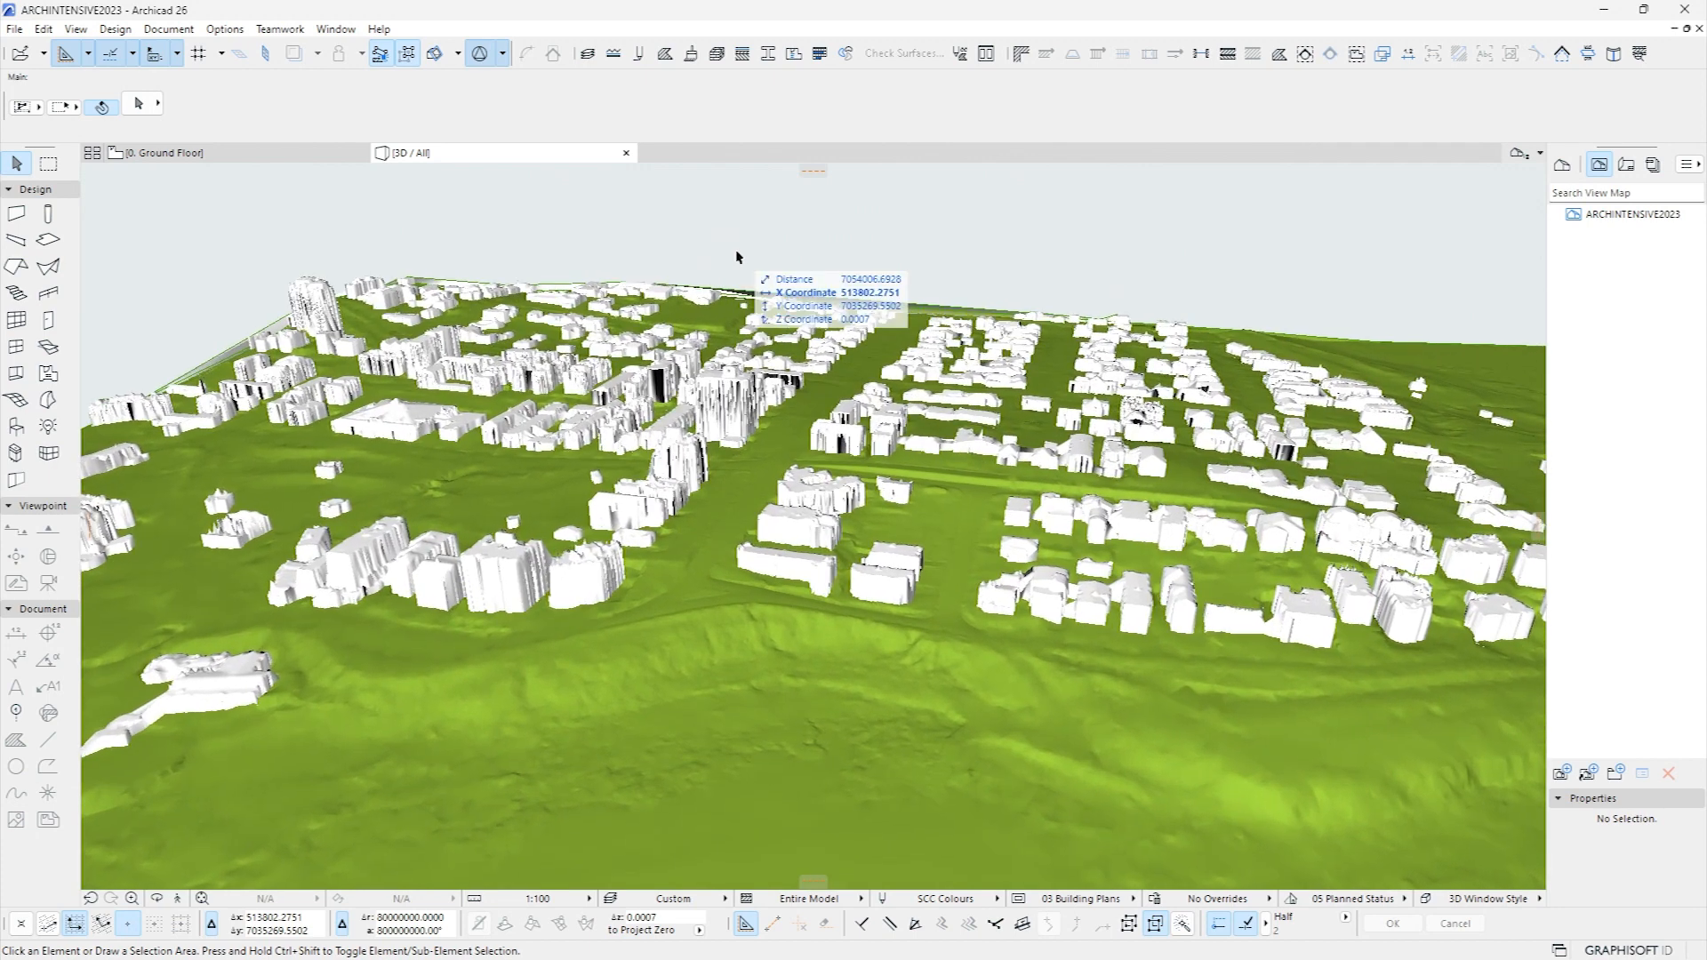
{"action": "scroll", "coordinate": [736, 257], "scroll_direction": "up", "scroll_amount": 5}
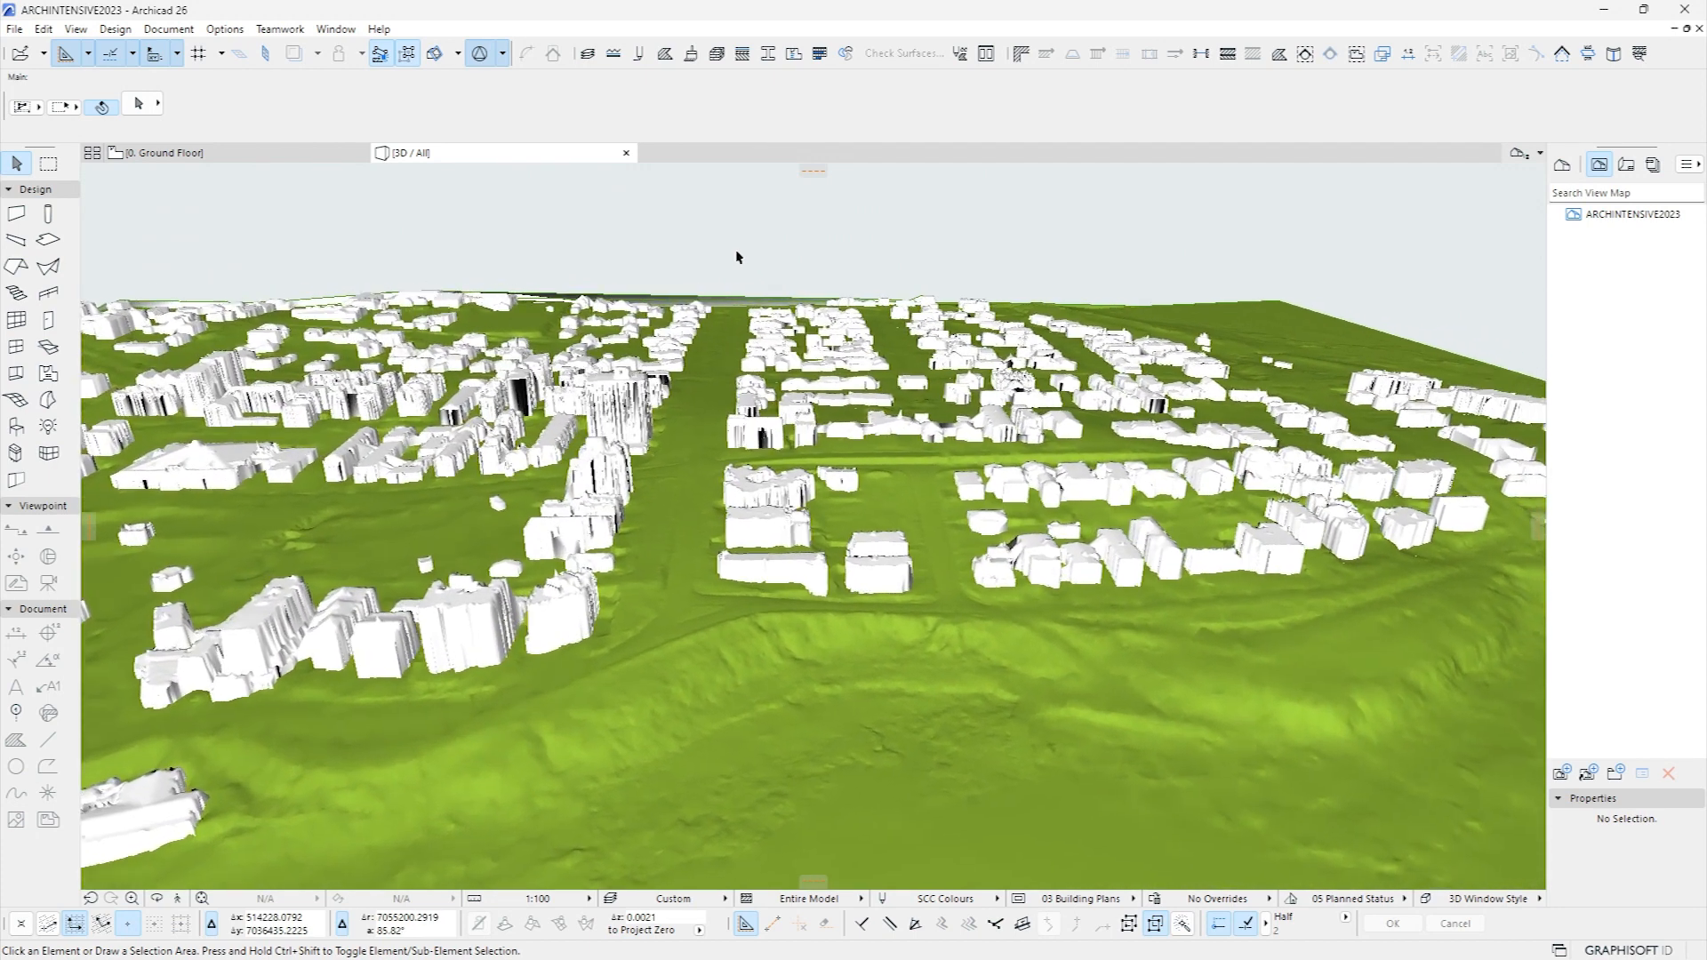
{"action": "scroll", "coordinate": [737, 257], "scroll_direction": "up", "scroll_amount": 5}
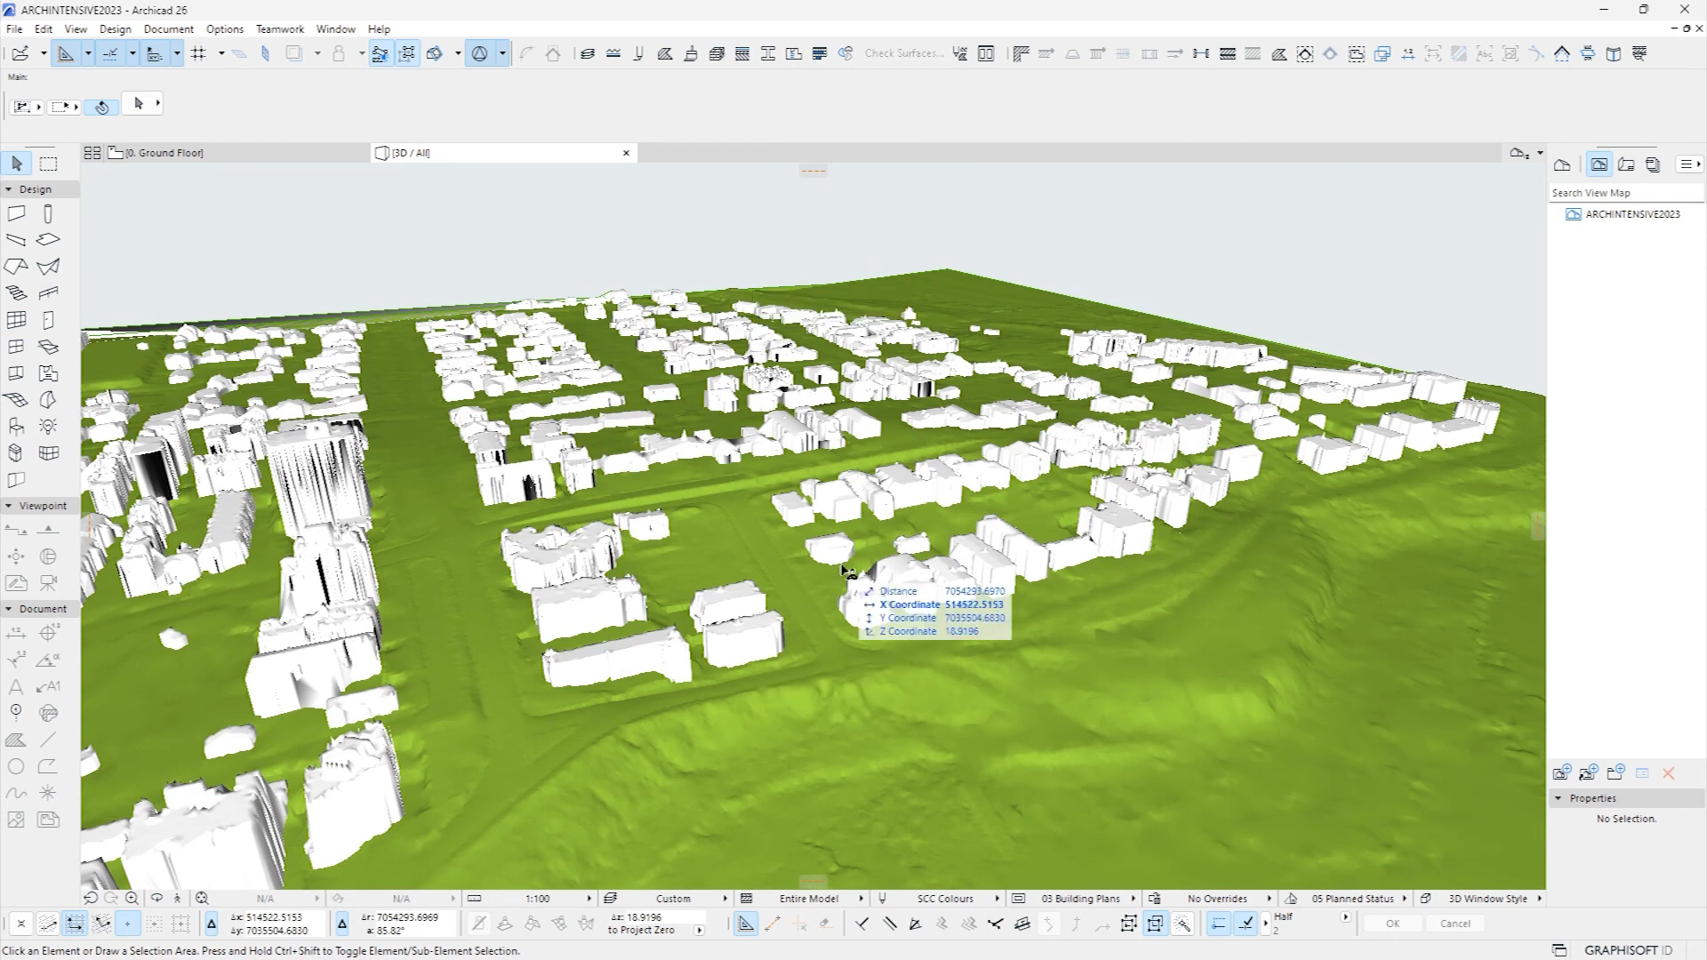
From the ground floor plan, start a point cloud import using HighVegetation.e57 from the LiDAR folder
{"action": "key", "text": "F2"}
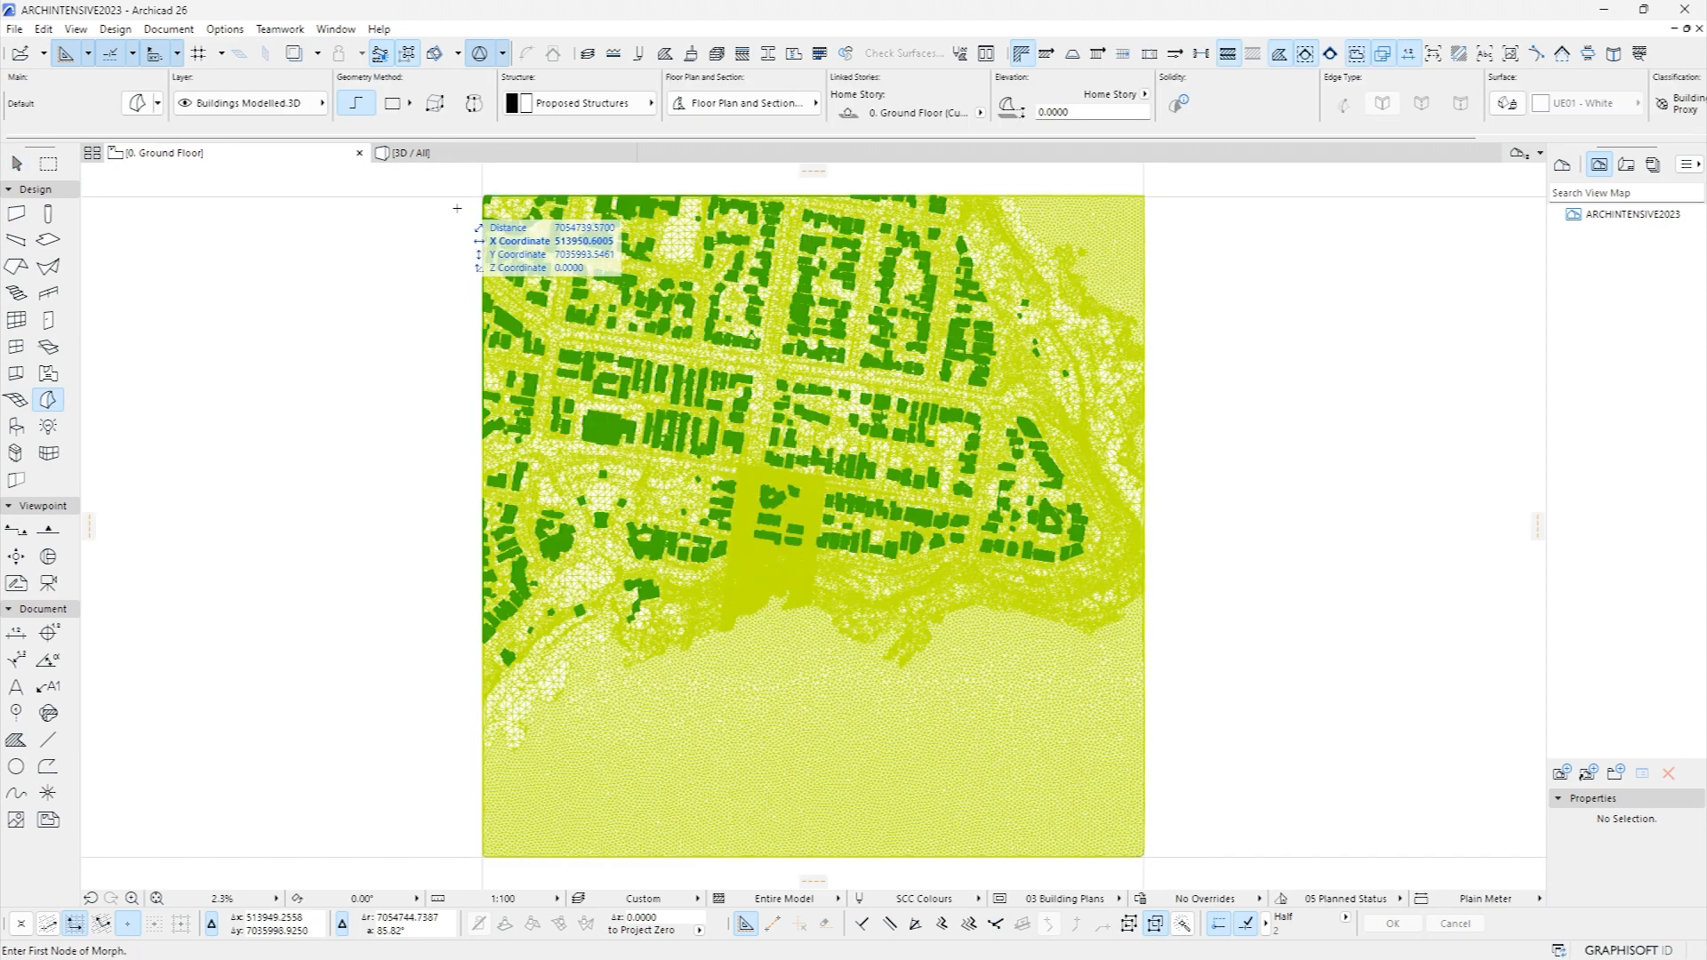
{"action": "left_click", "coordinate": [5, 26]}
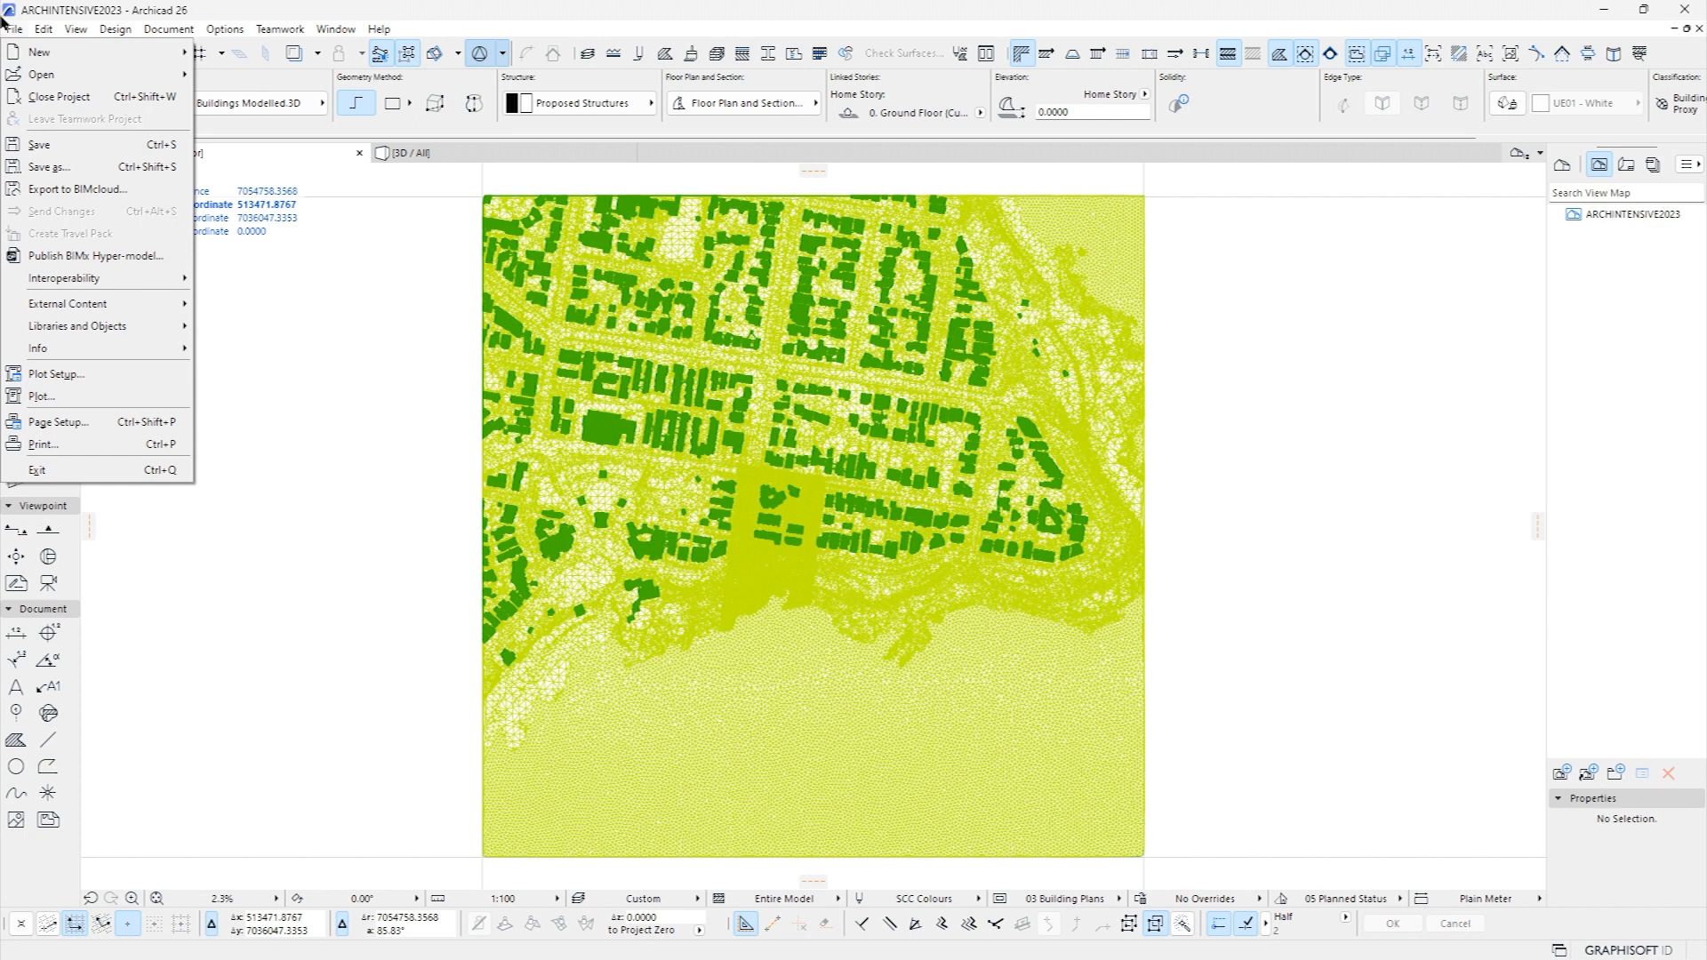
{"action": "mouse_move", "coordinate": [92, 283]}
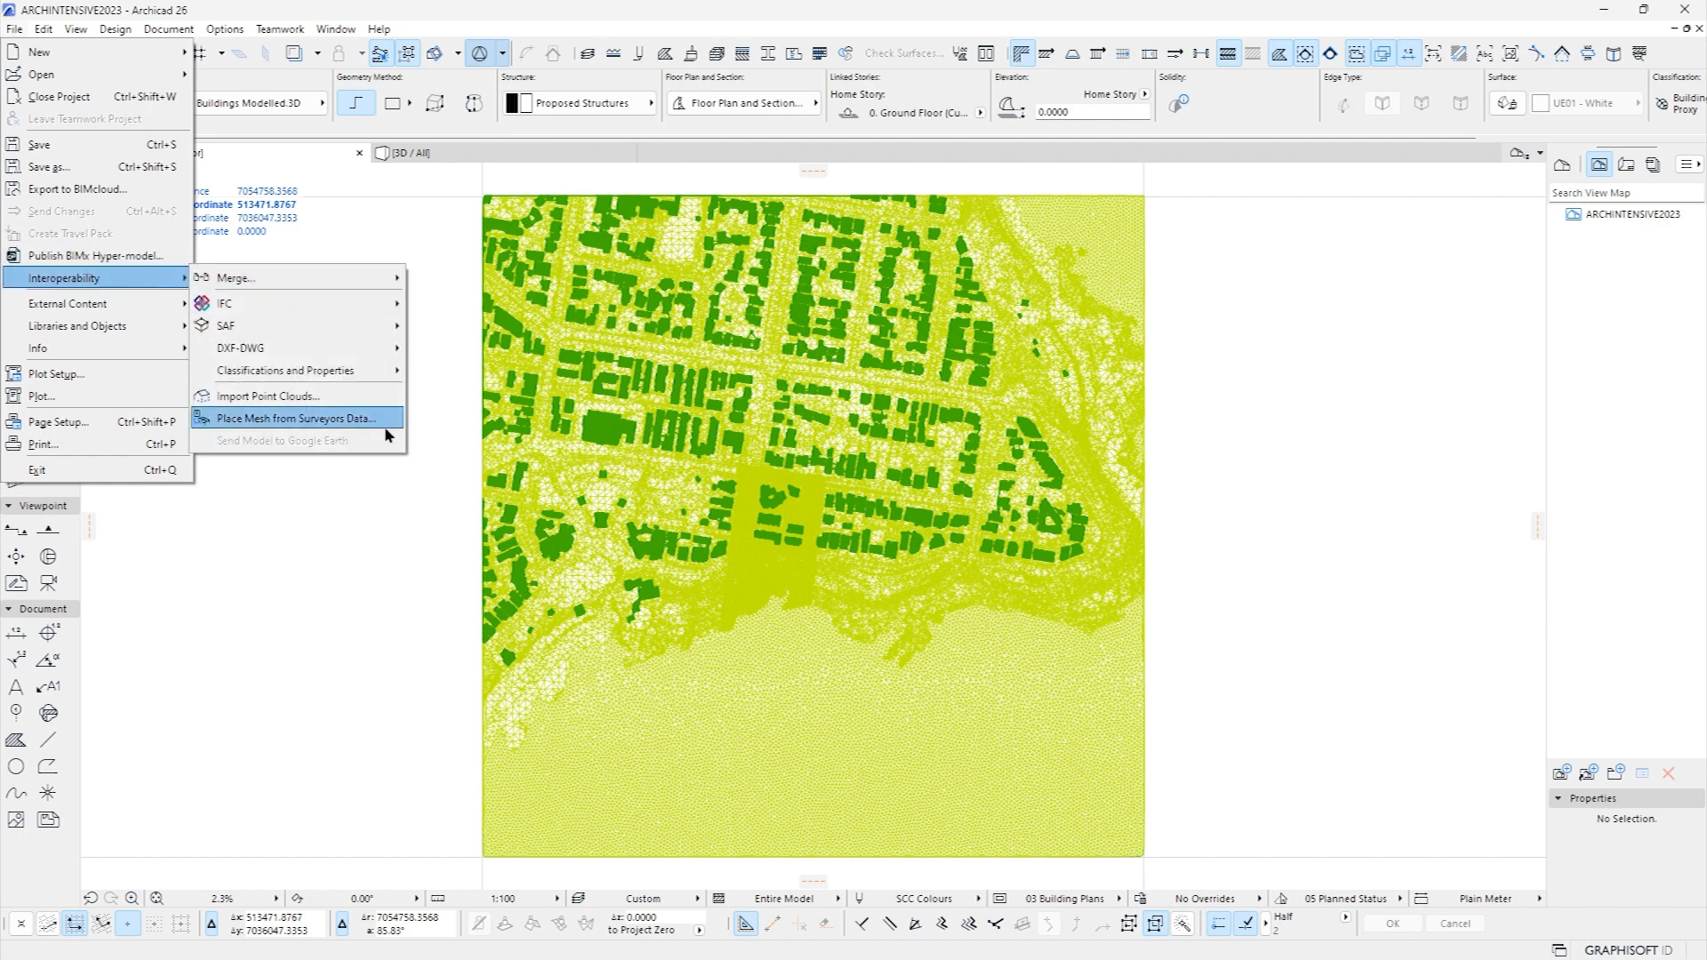
{"action": "left_click", "coordinate": [242, 396]}
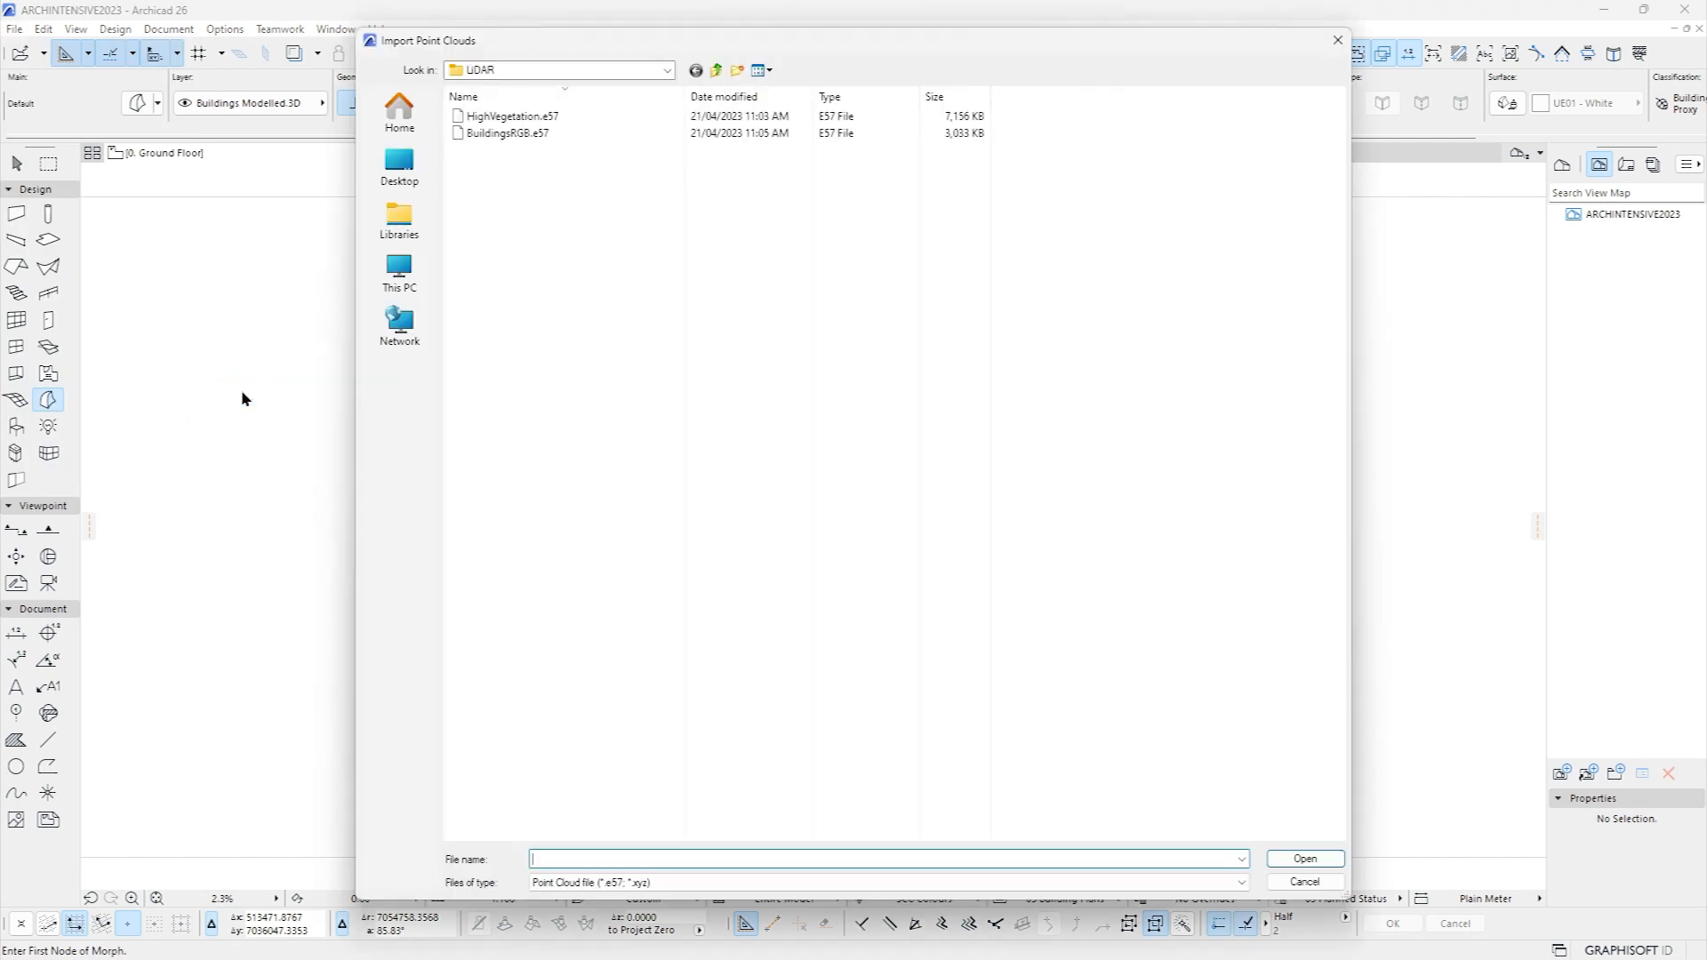
{"action": "left_click", "coordinate": [484, 117]}
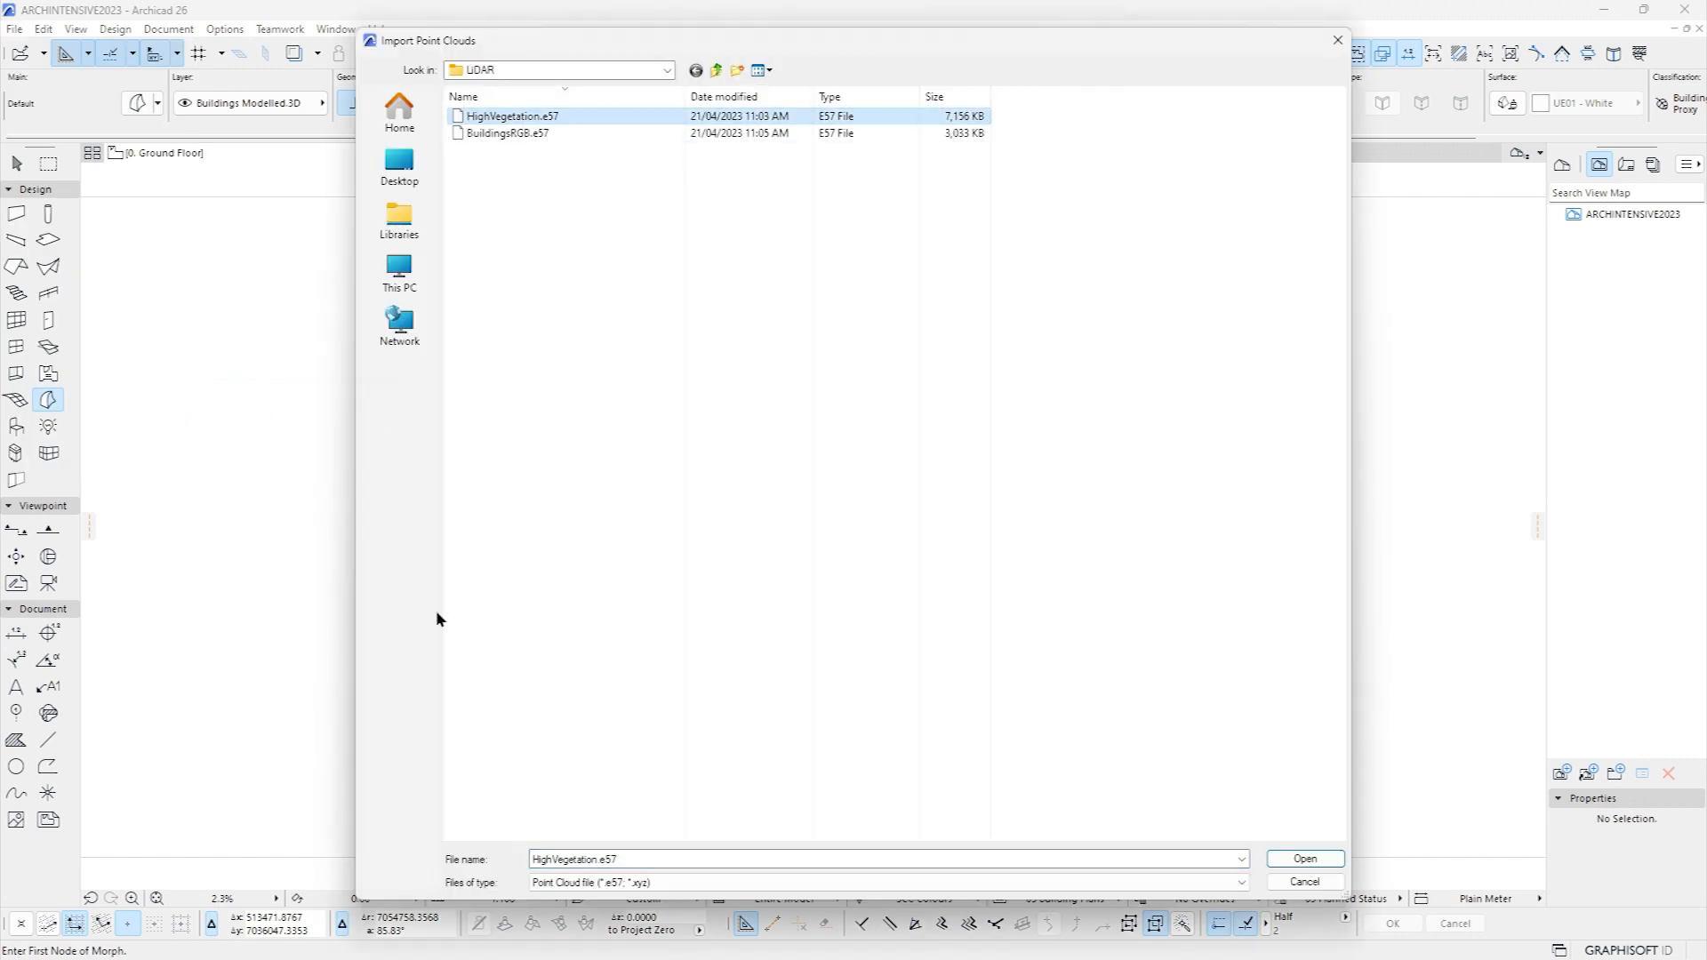
{"action": "left_click", "coordinate": [1303, 861]}
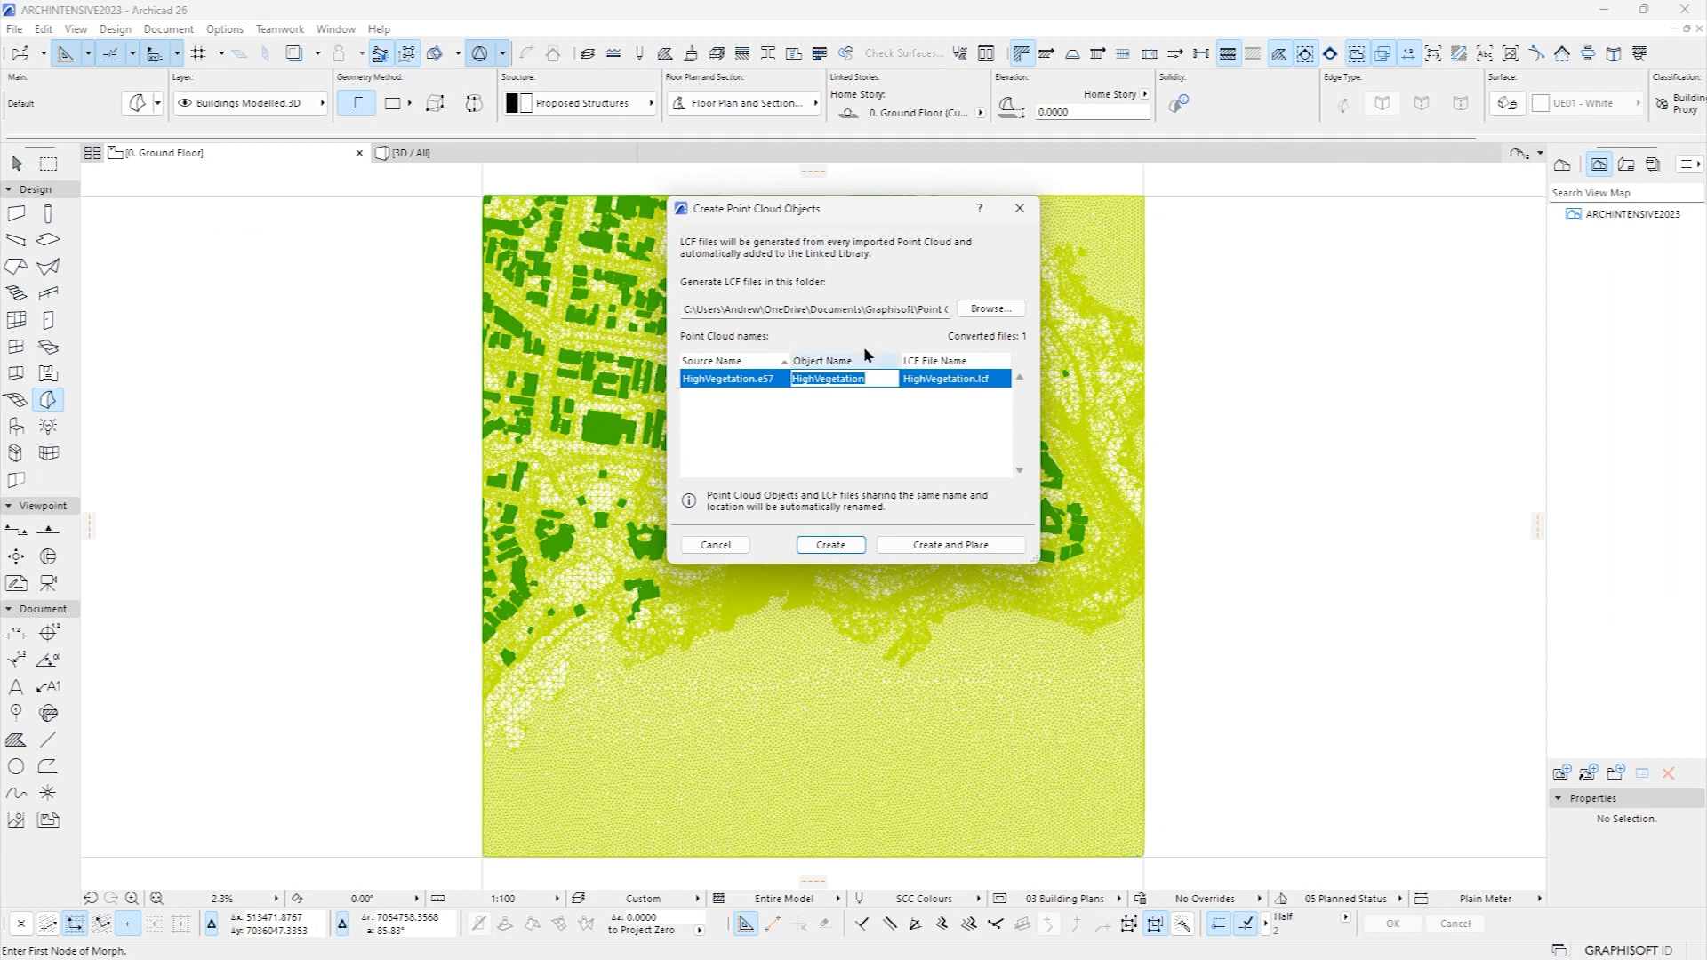
Browse for the LCF file location to the LiDAR folder under Presentations, 2023 ARCHINTENSIVE presentation on the Urban Engine (T:) drive
{"action": "left_click", "coordinate": [996, 309]}
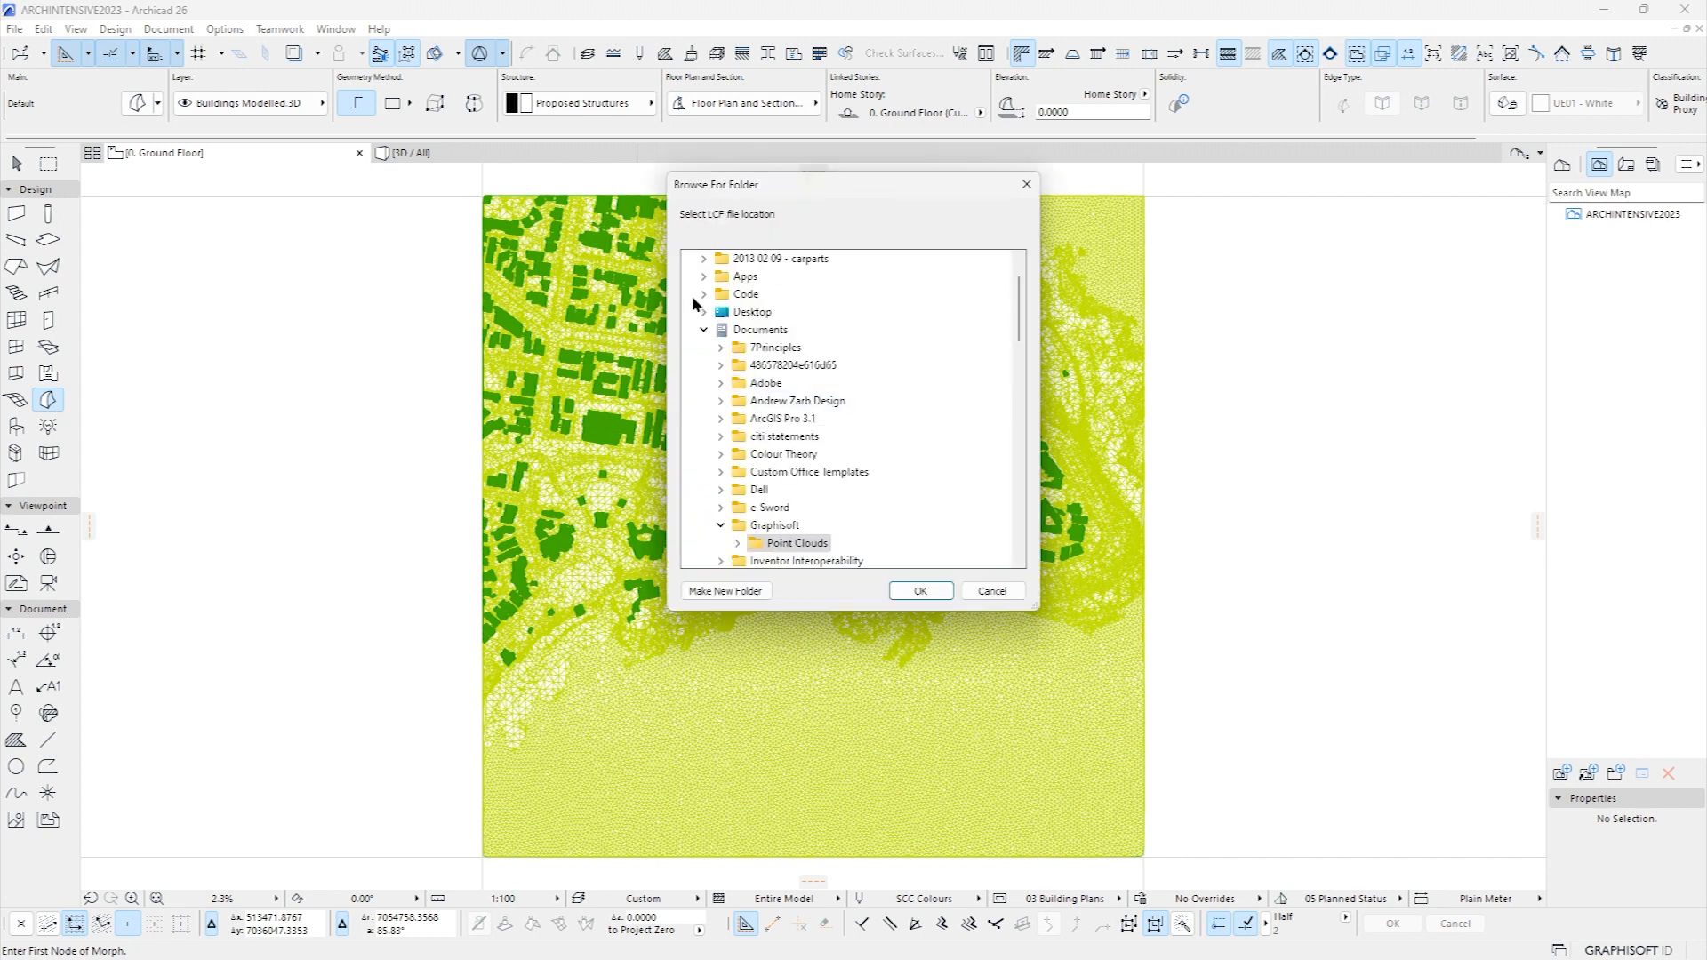
{"action": "scroll", "coordinate": [793, 350], "scroll_direction": "up", "scroll_amount": 1}
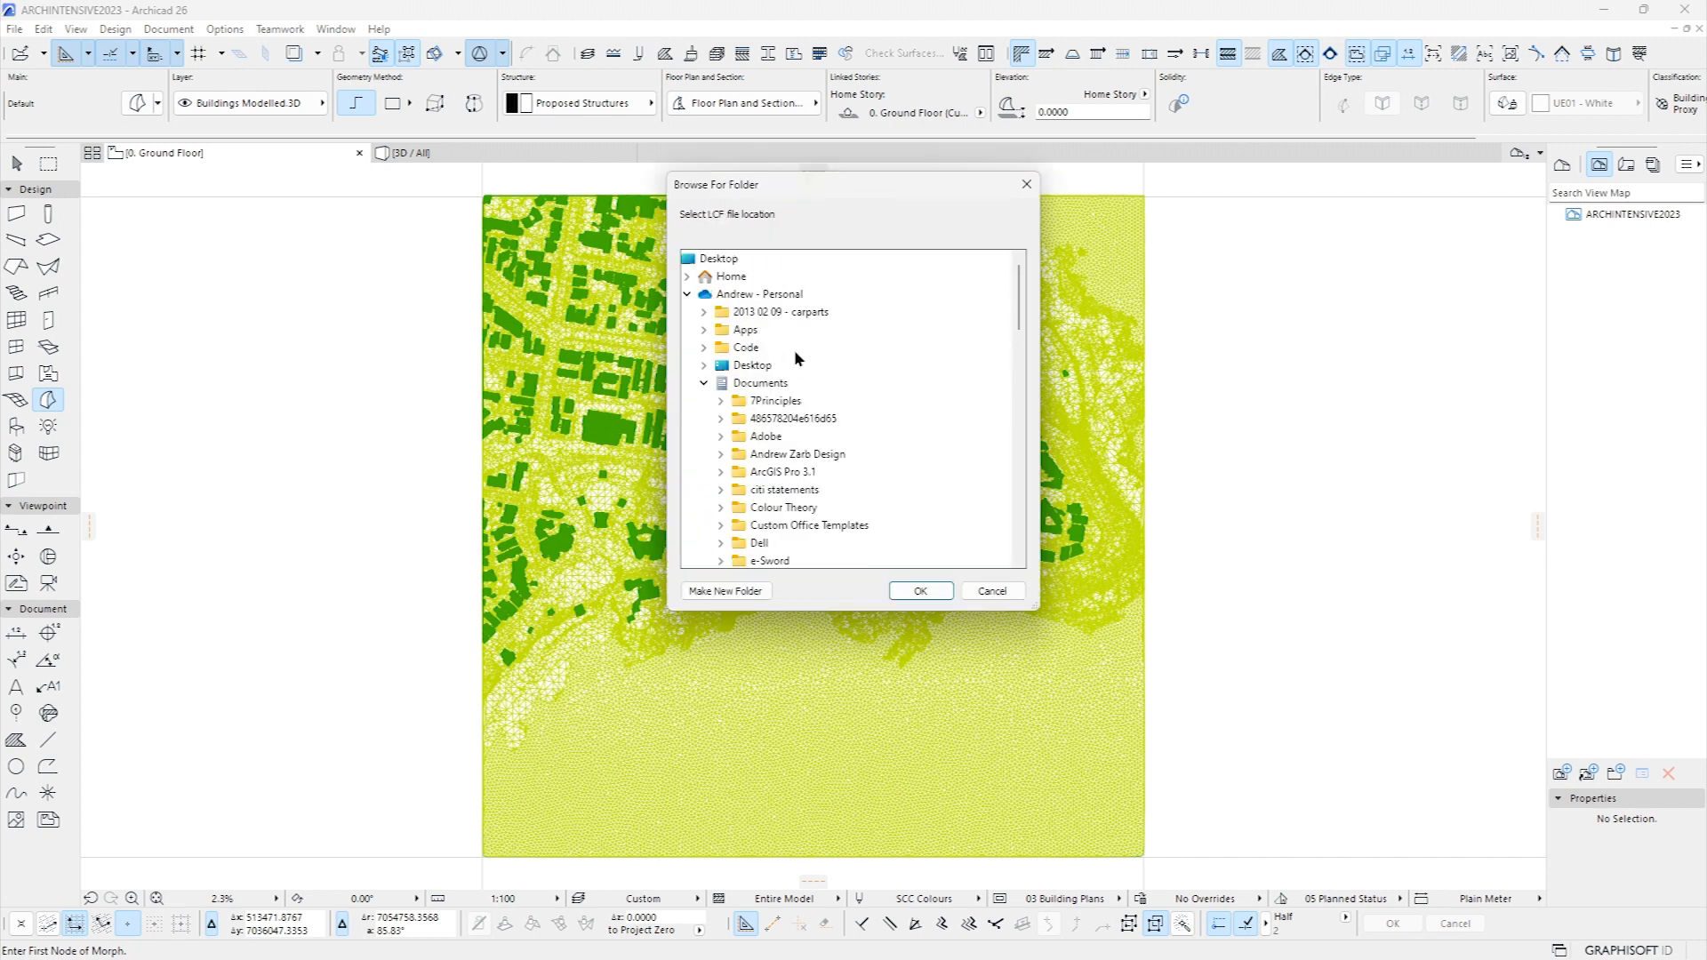
{"action": "left_click", "coordinate": [685, 293]}
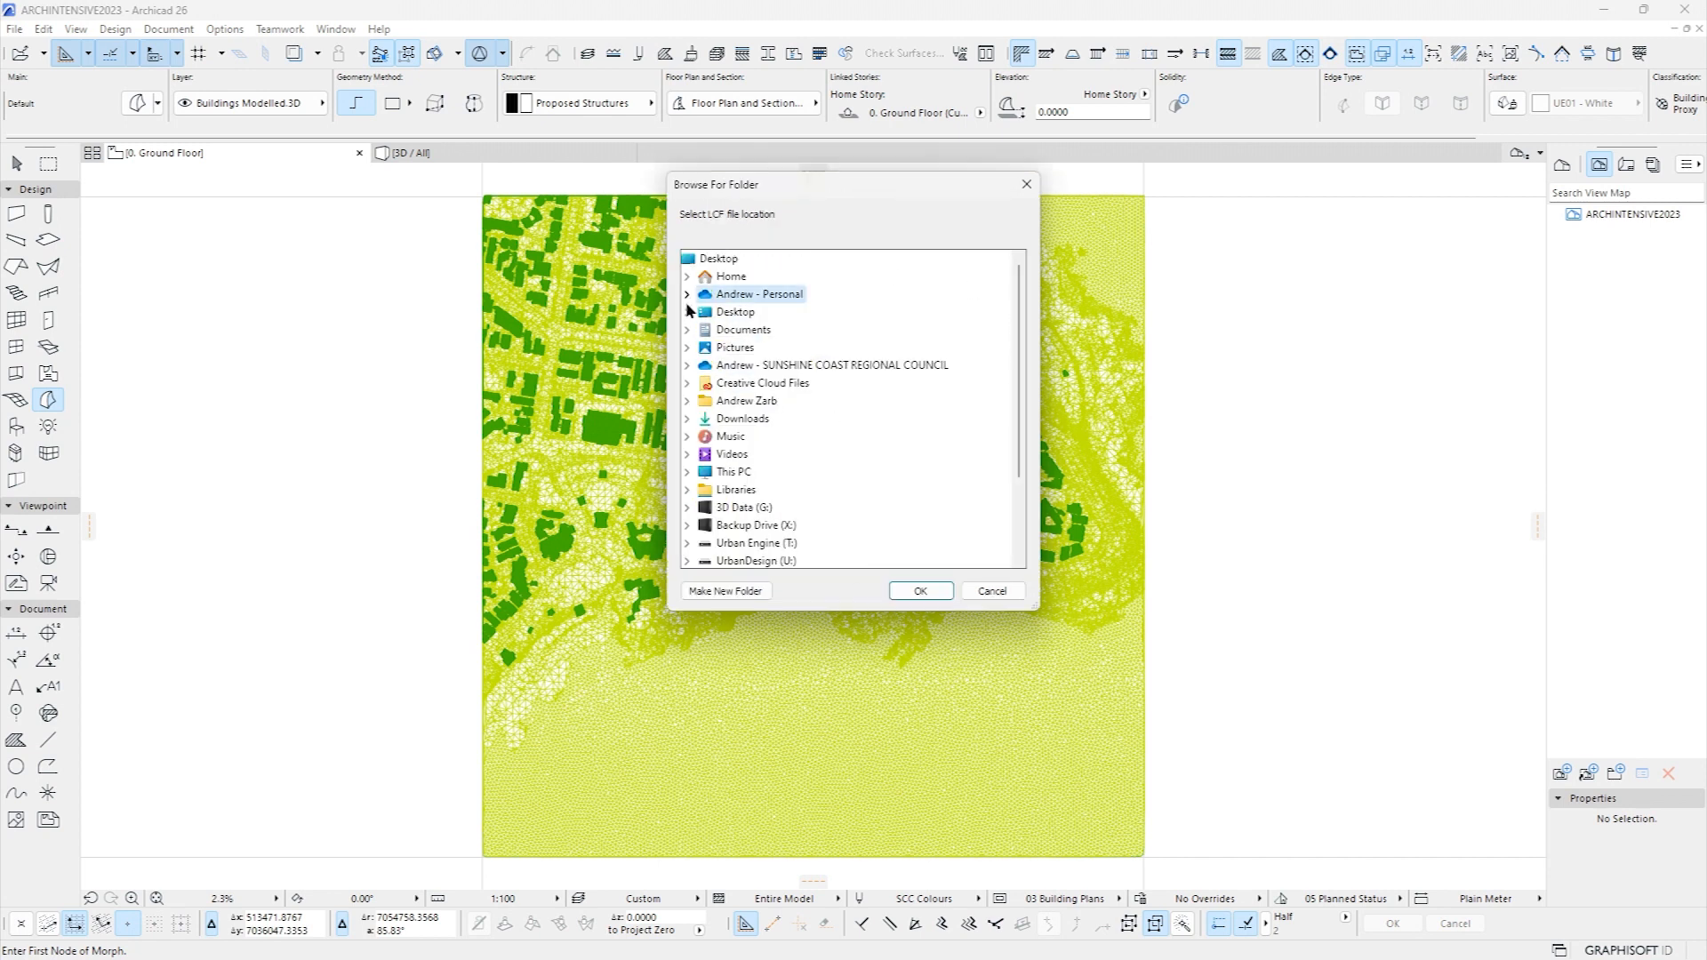
{"action": "double_click", "coordinate": [752, 542]}
{"action": "left_click", "coordinate": [755, 471]}
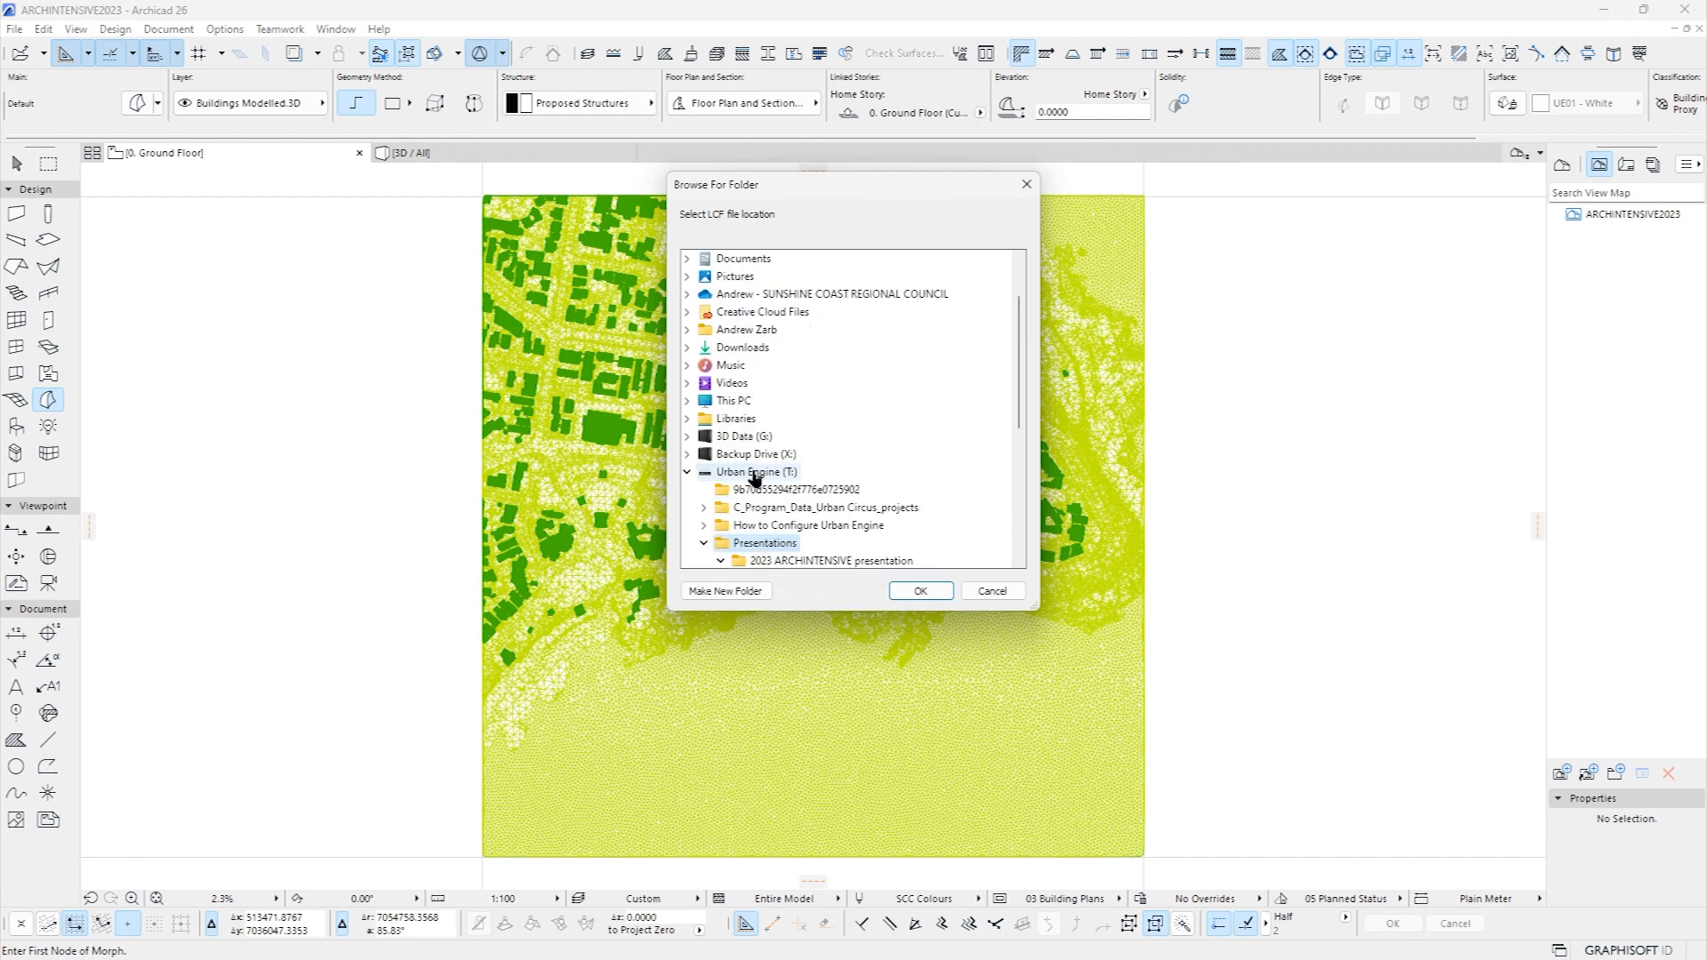
{"action": "scroll", "coordinate": [864, 507], "scroll_direction": "down", "scroll_amount": 2}
{"action": "scroll", "coordinate": [793, 456], "scroll_direction": "down", "scroll_amount": 4}
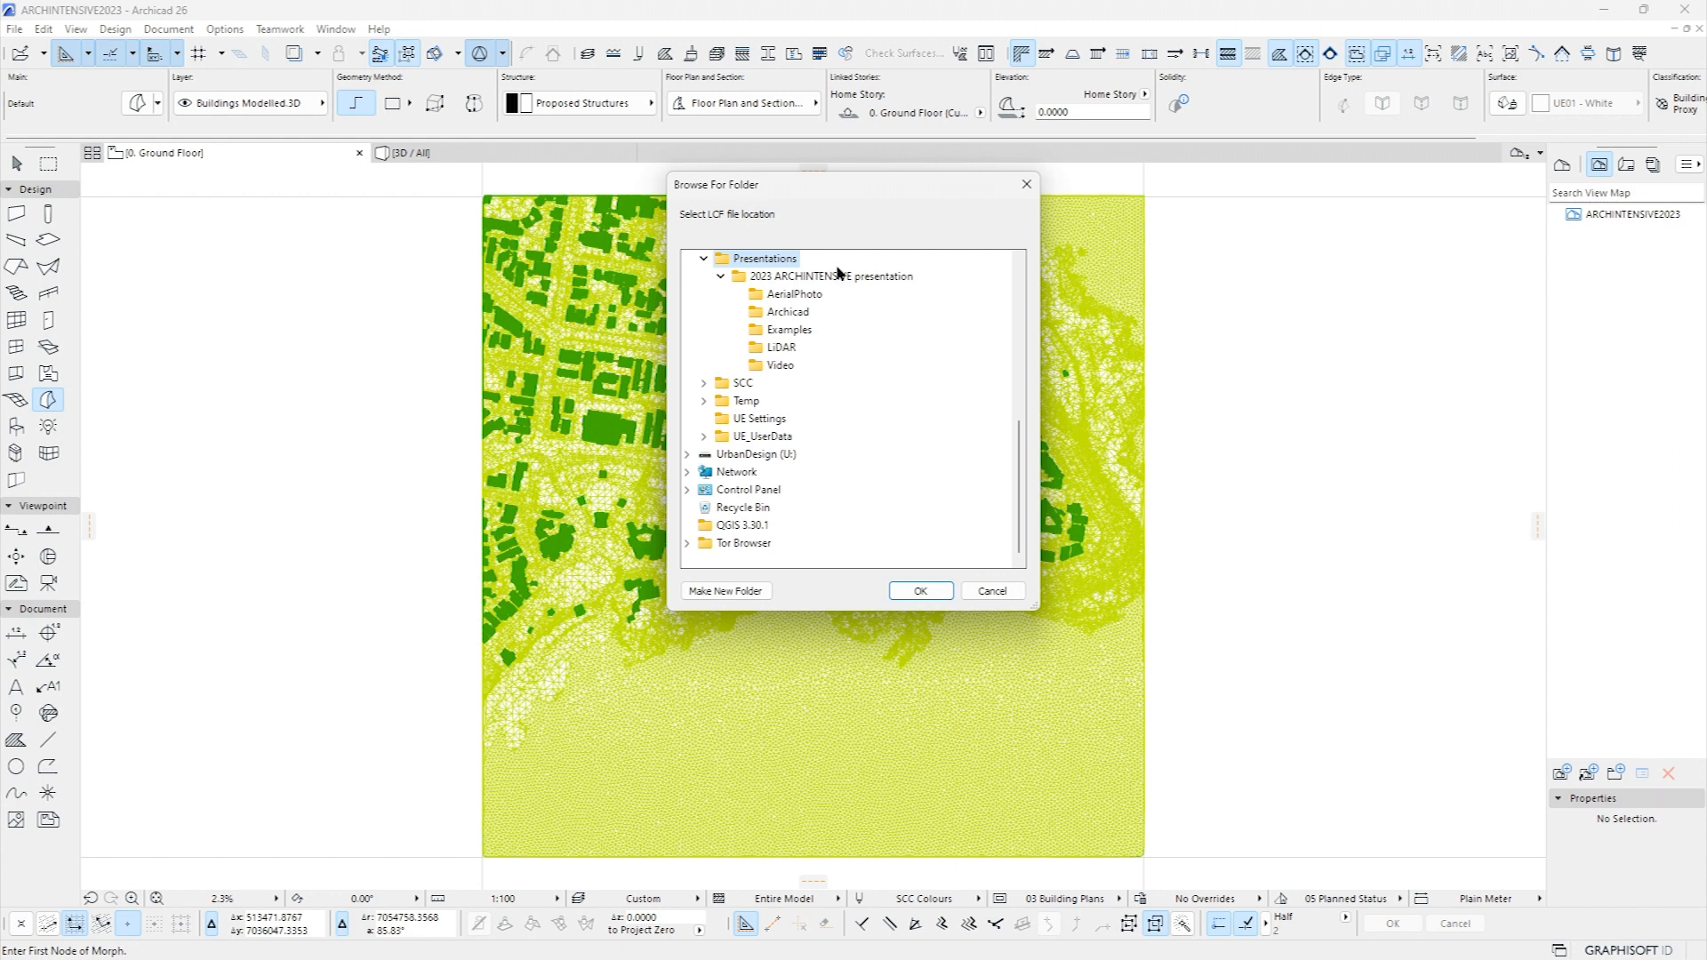
{"action": "left_click", "coordinate": [763, 347]}
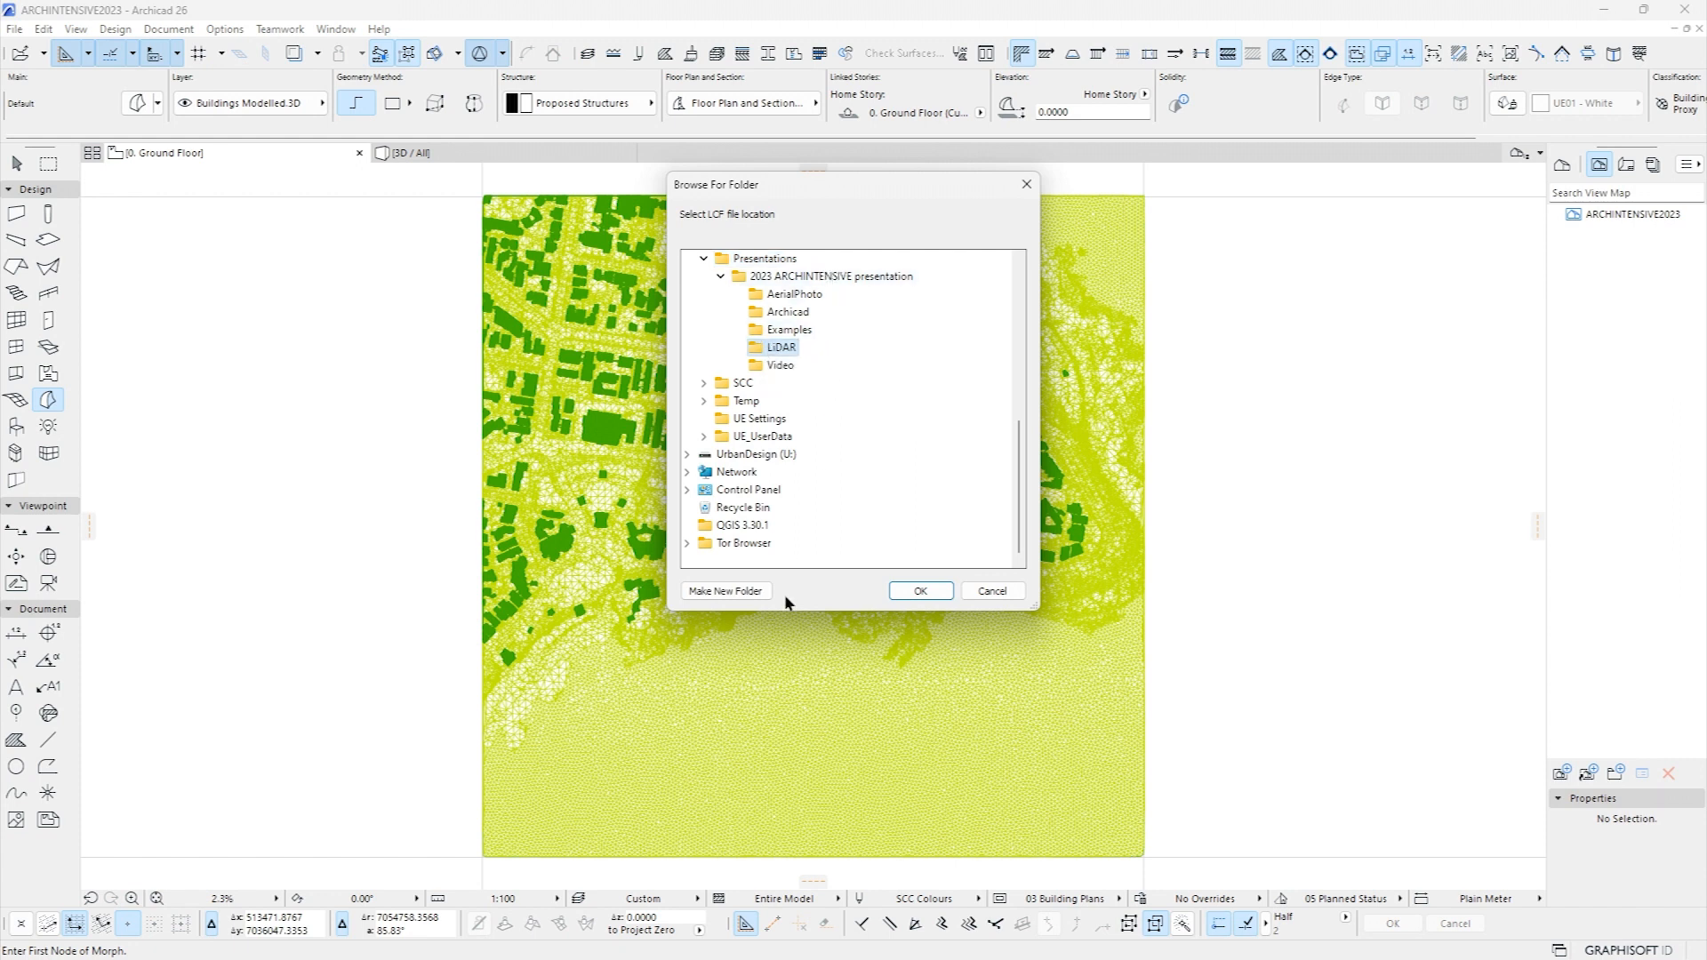
Create a PointClouds subfolder in the LiDAR folder, correcting its mistyped name, and use it as the LCF file location
{"action": "left_click", "coordinate": [740, 591]}
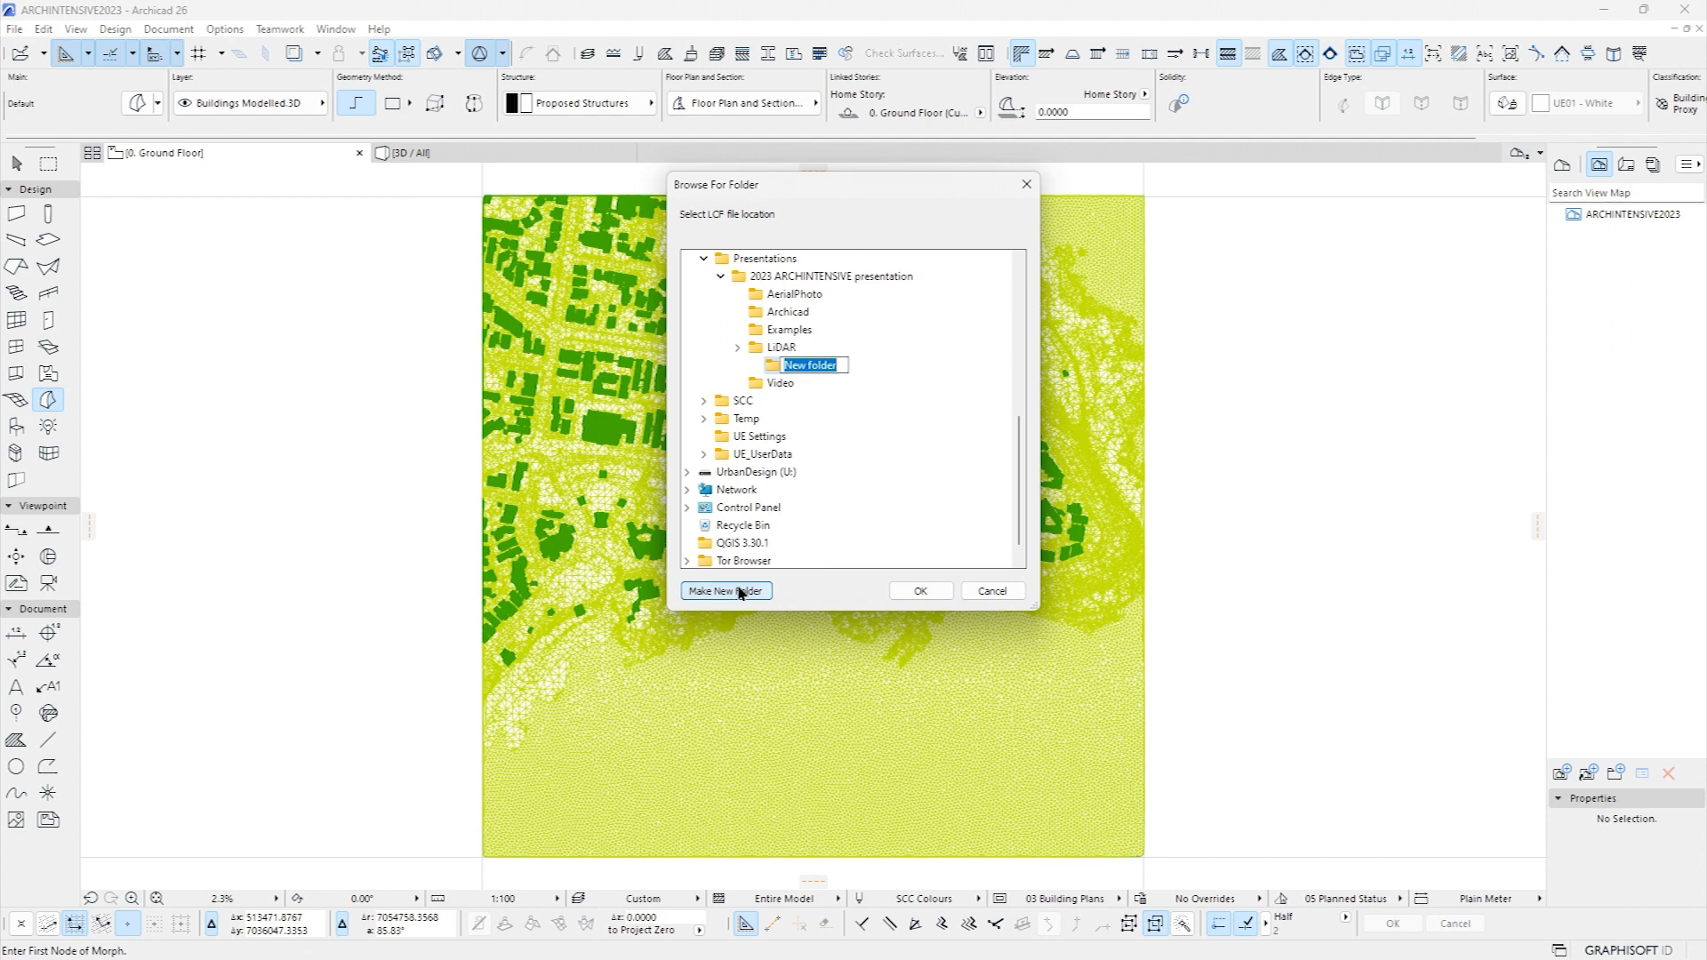
{"action": "type", "text": "PpointClouds"}
{"action": "key", "text": "Return"}
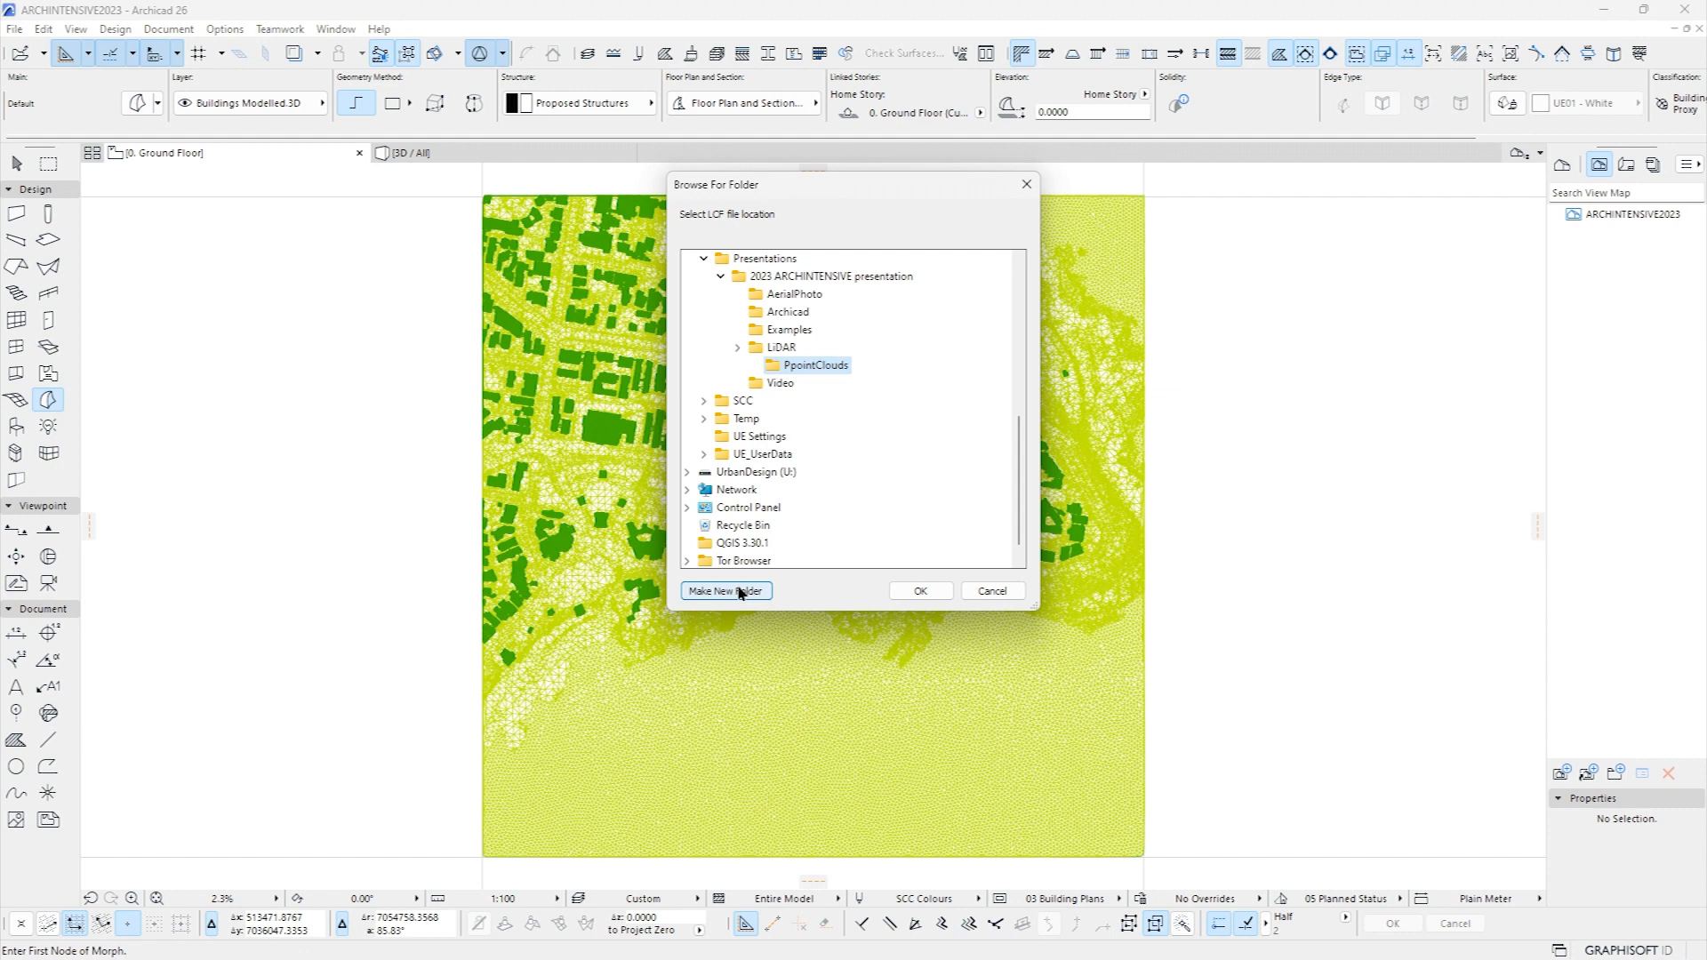
{"action": "left_click", "coordinate": [798, 372]}
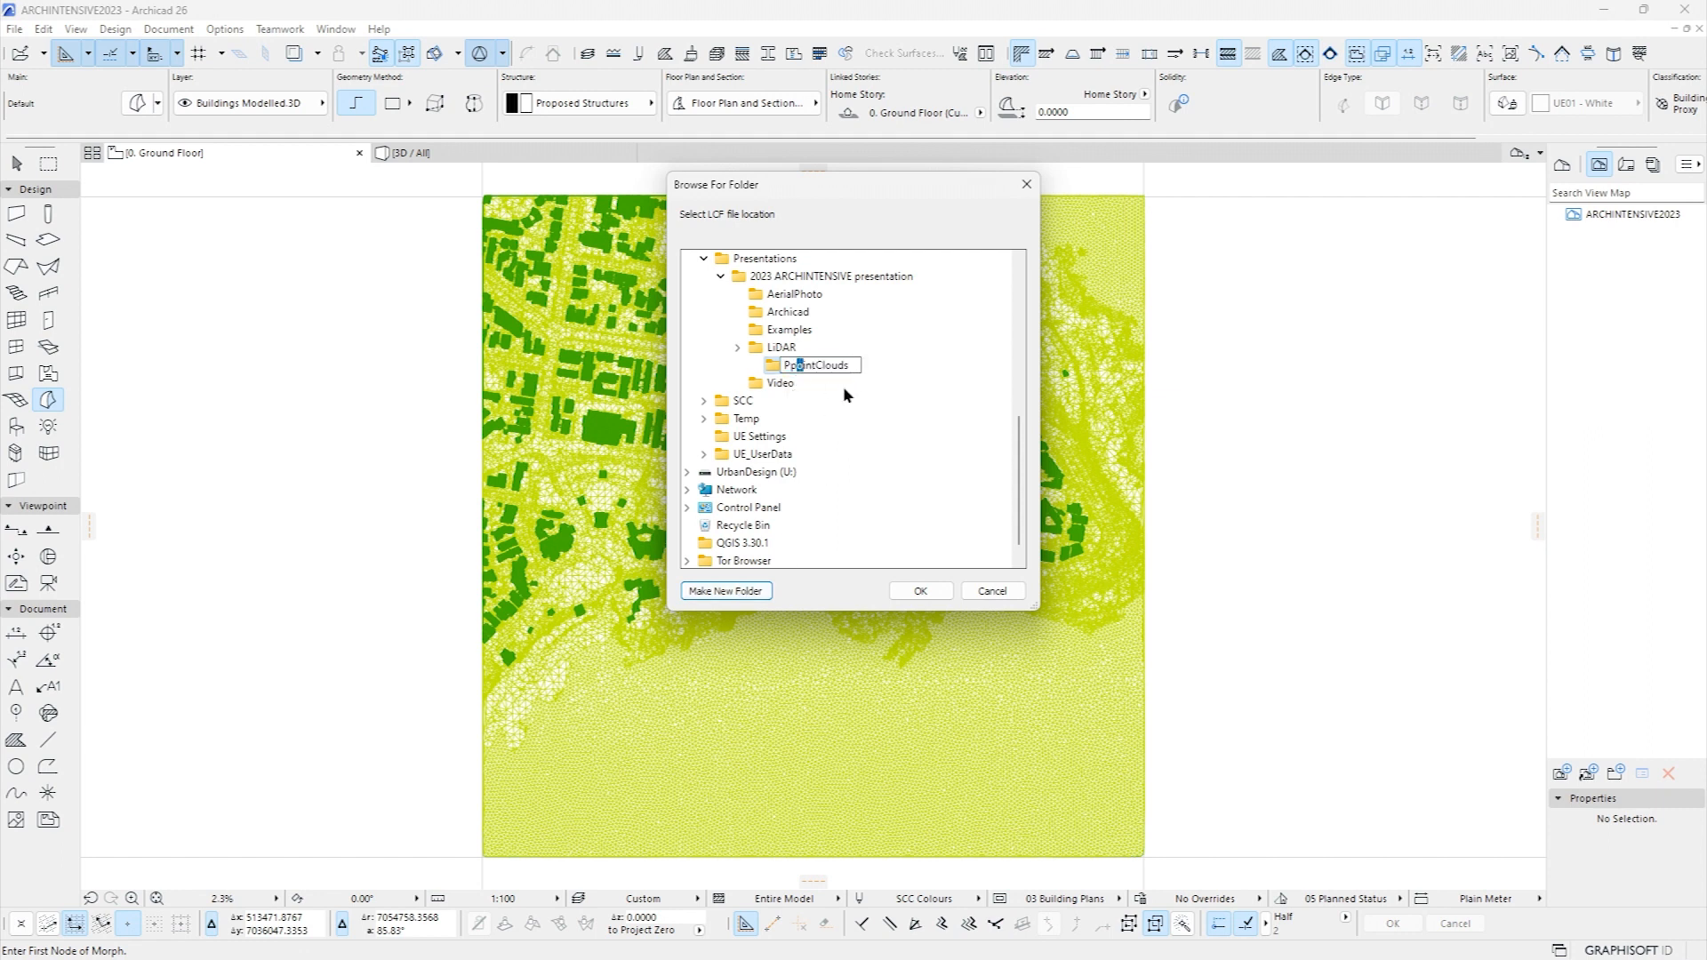
{"action": "key", "text": "BackSpace"}
{"action": "key", "text": "Return"}
{"action": "left_click", "coordinate": [921, 591]}
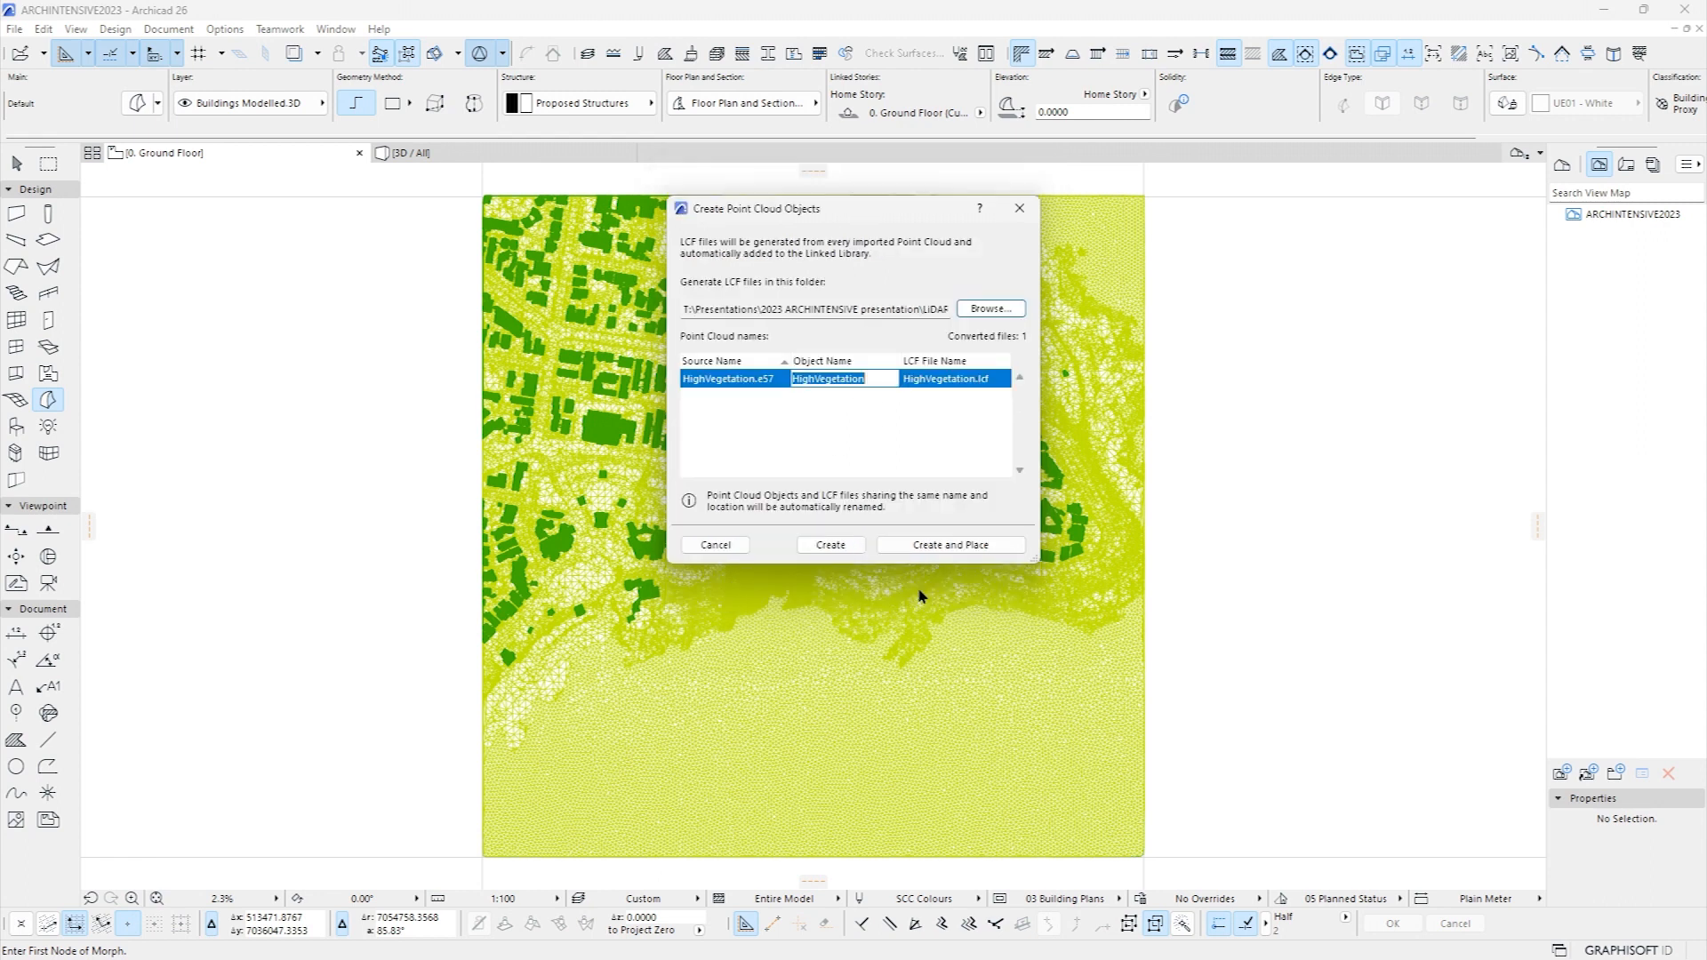
Create and place the HighVegetation point cloud at the Project Origin on the 0. Ground Floor story and check it in 3D
{"action": "left_click", "coordinate": [912, 545]}
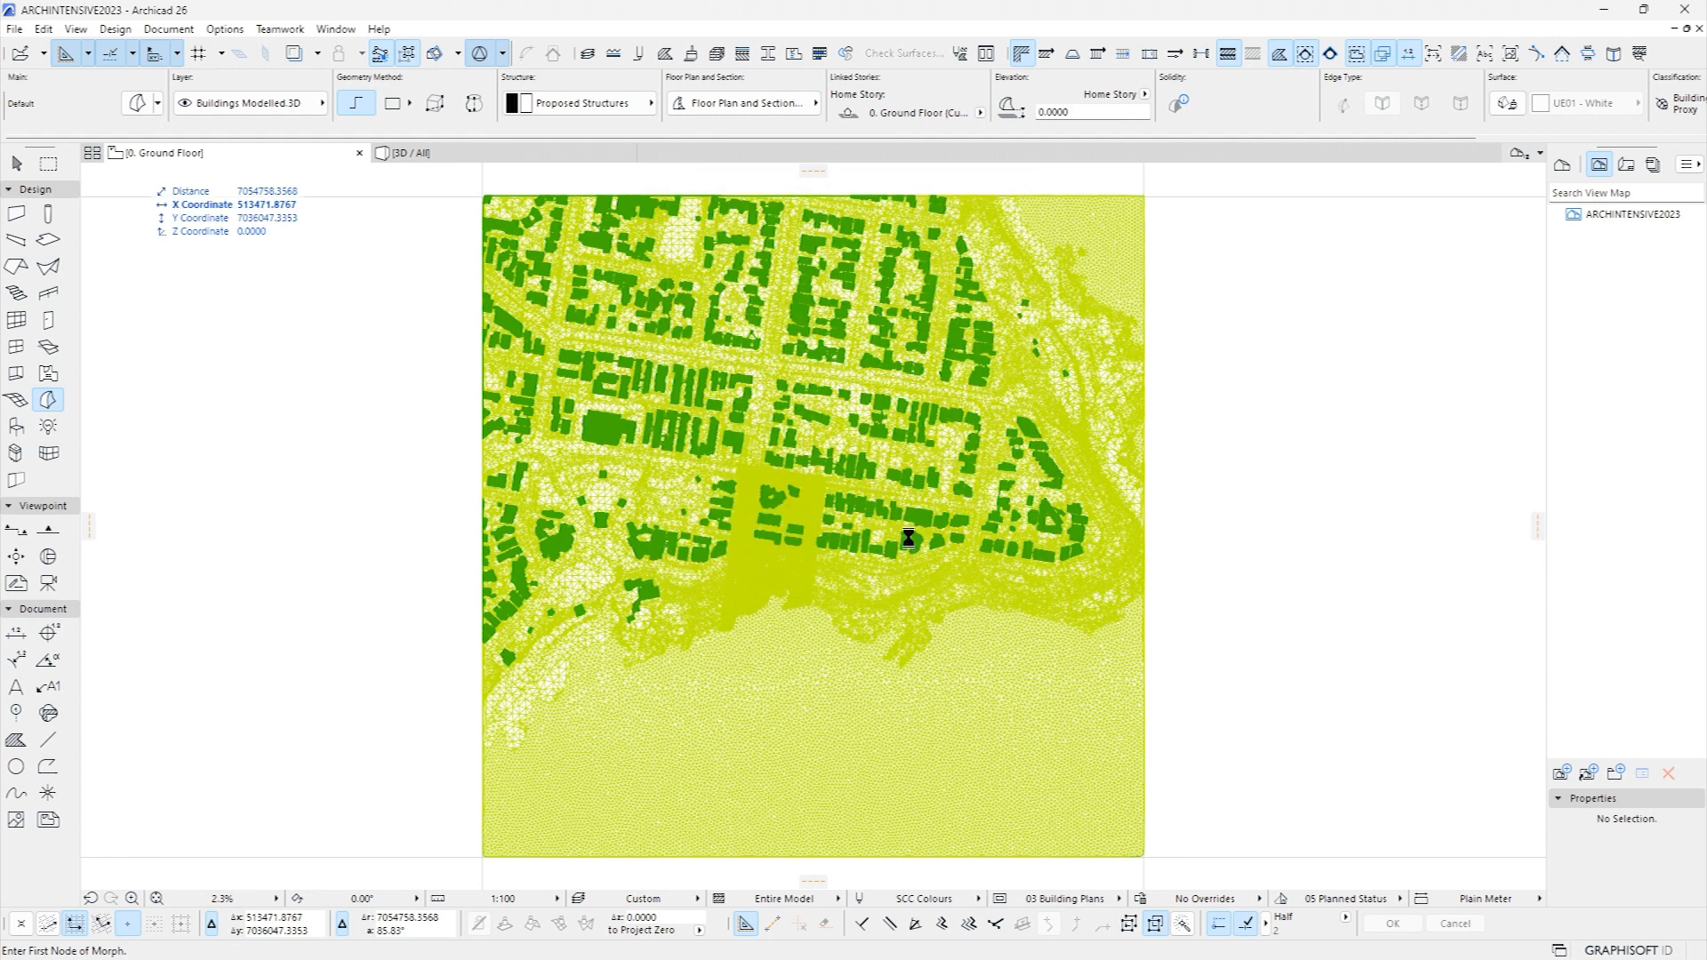
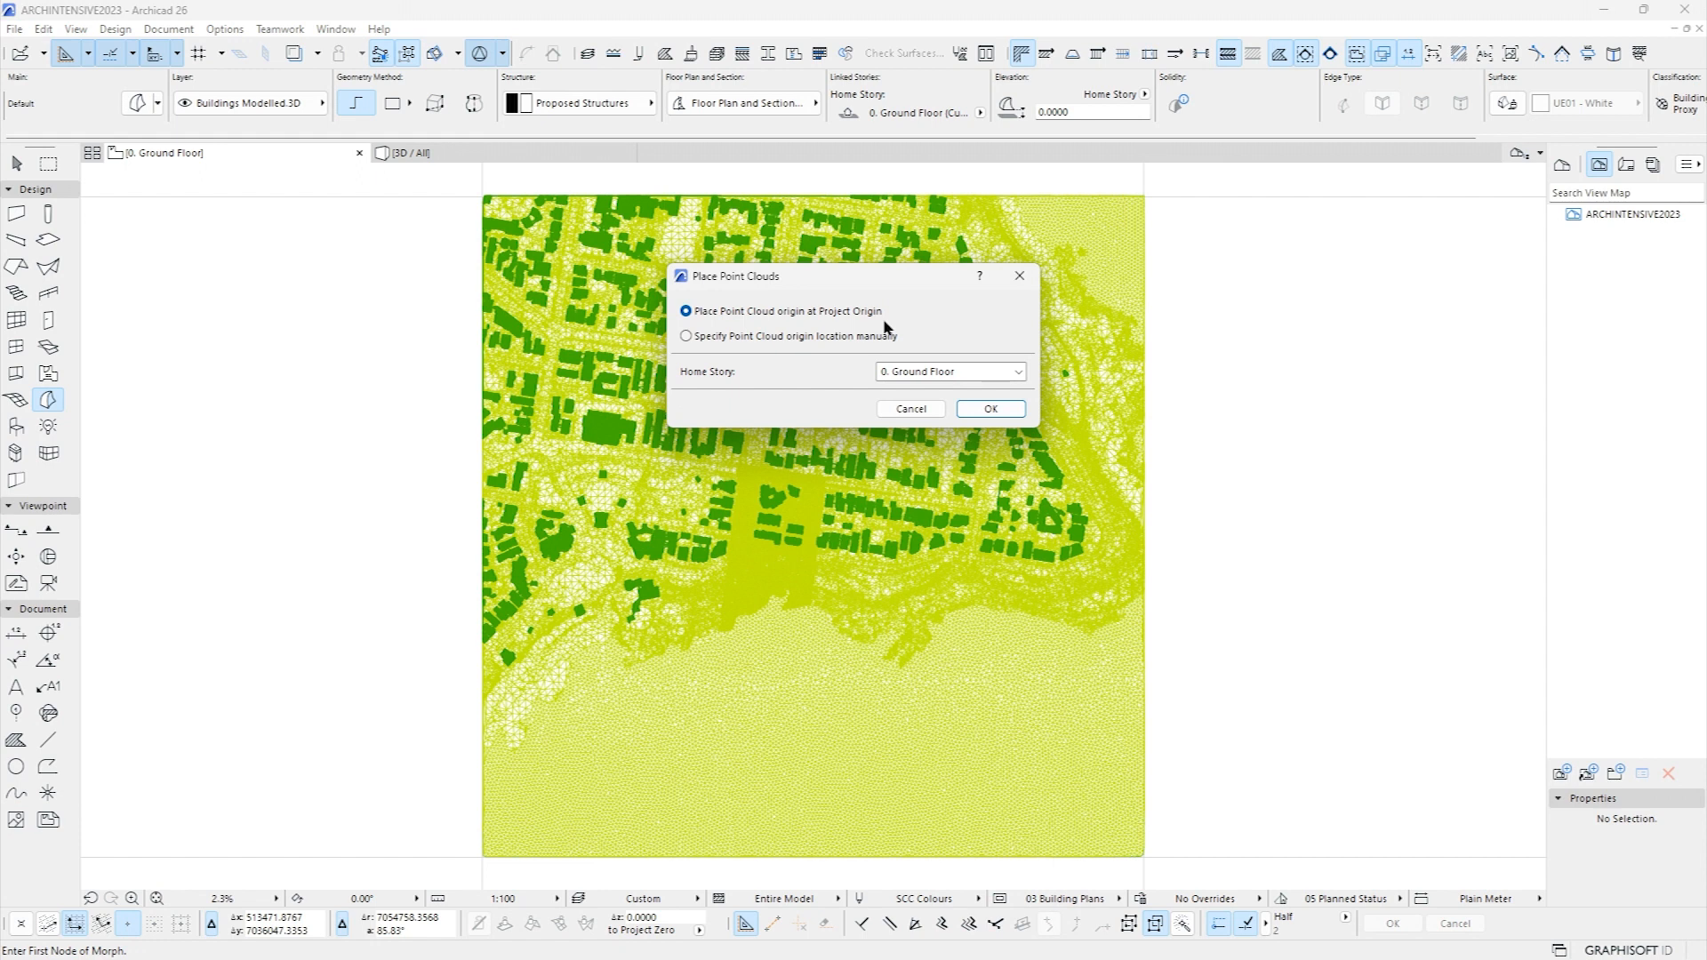
{"action": "left_click", "coordinate": [985, 408]}
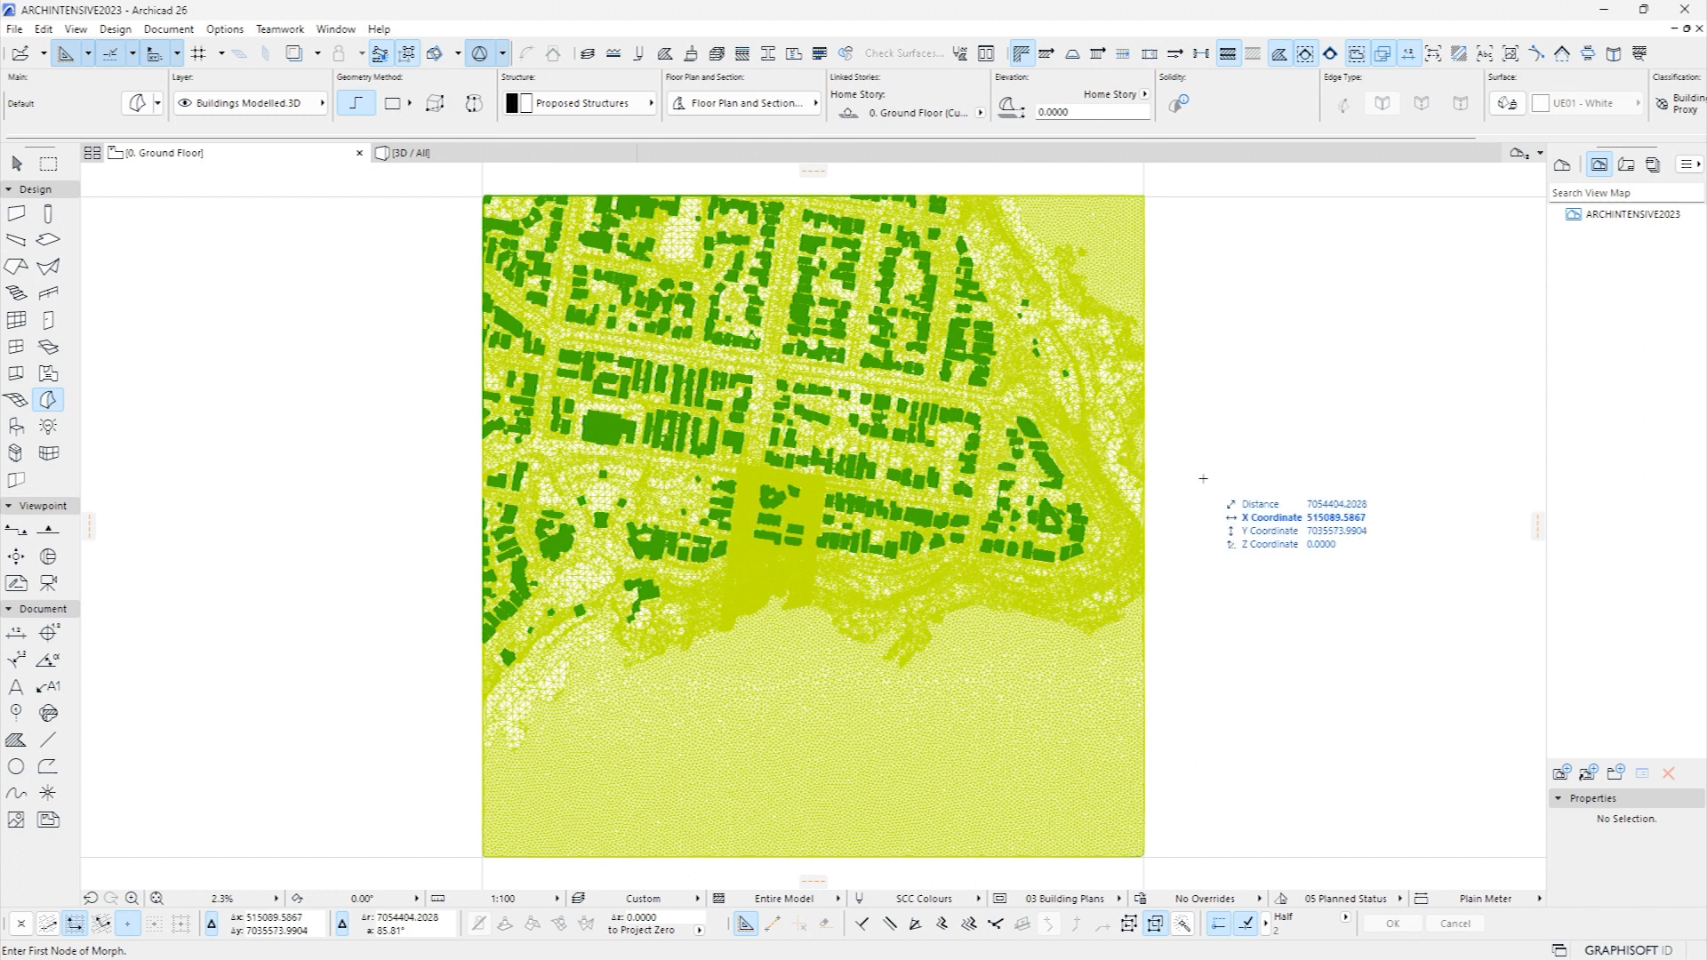
{"action": "key", "text": "F3"}
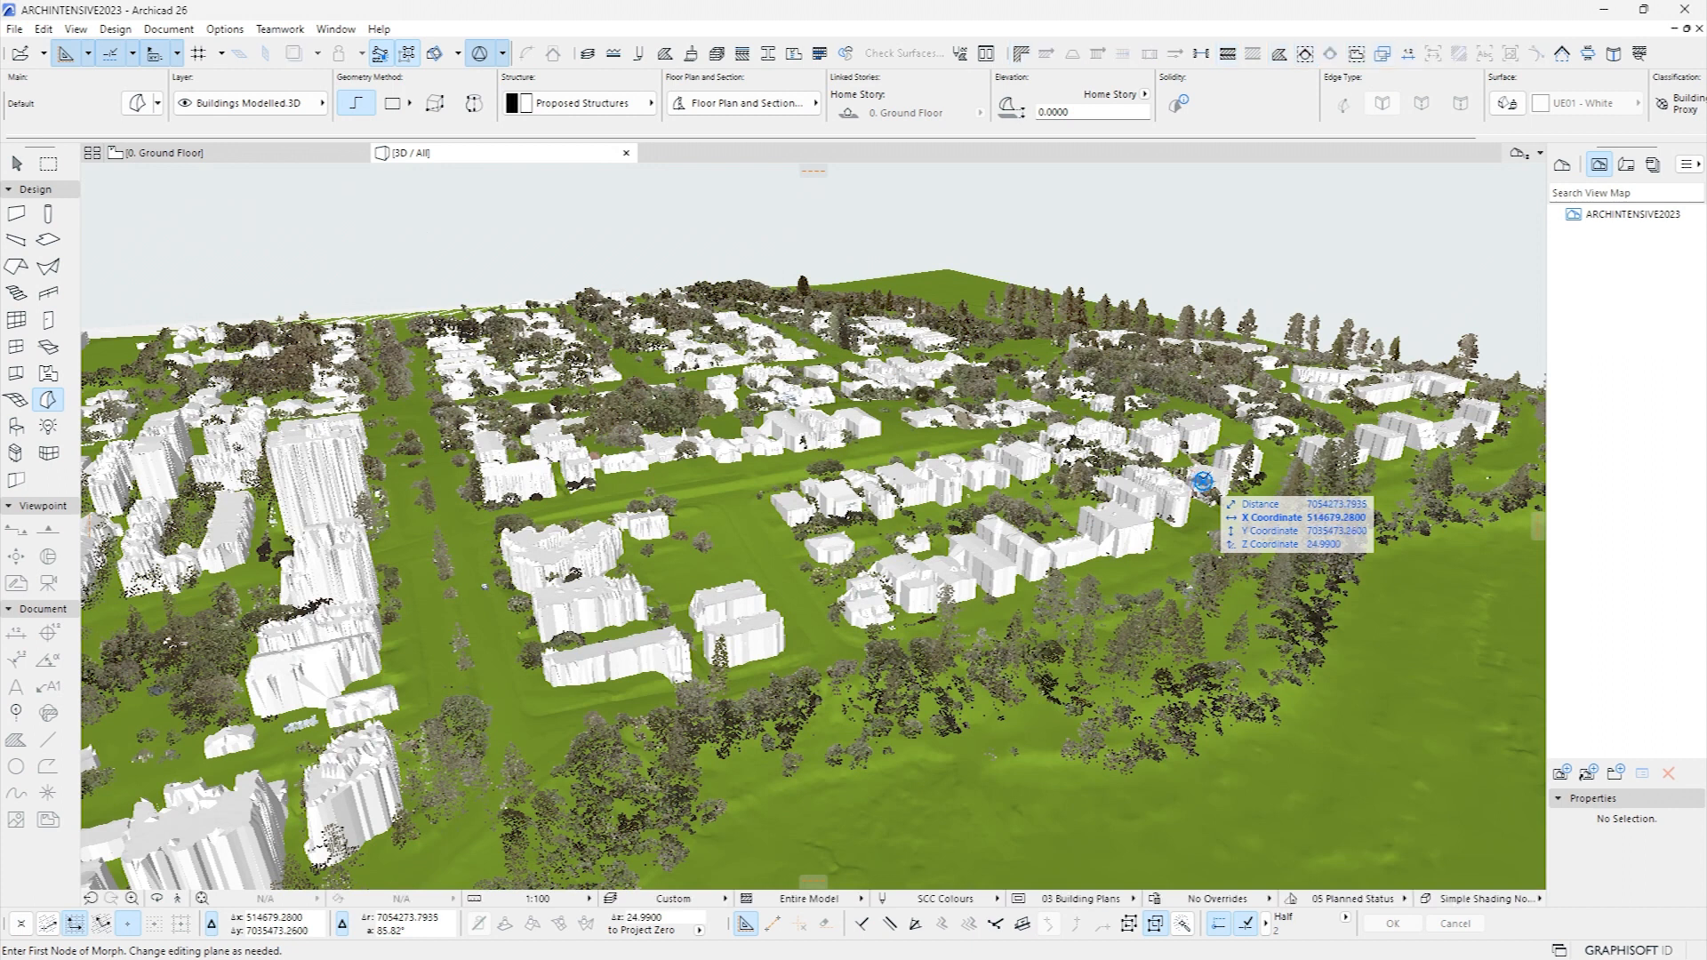
{"action": "middle_click_drag", "start_coordinate": [1203, 481], "coordinate": [987, 369], "text": "shift"}
{"action": "middle_click_drag", "start_coordinate": [987, 534], "coordinate": [770, 578], "text": "shift"}
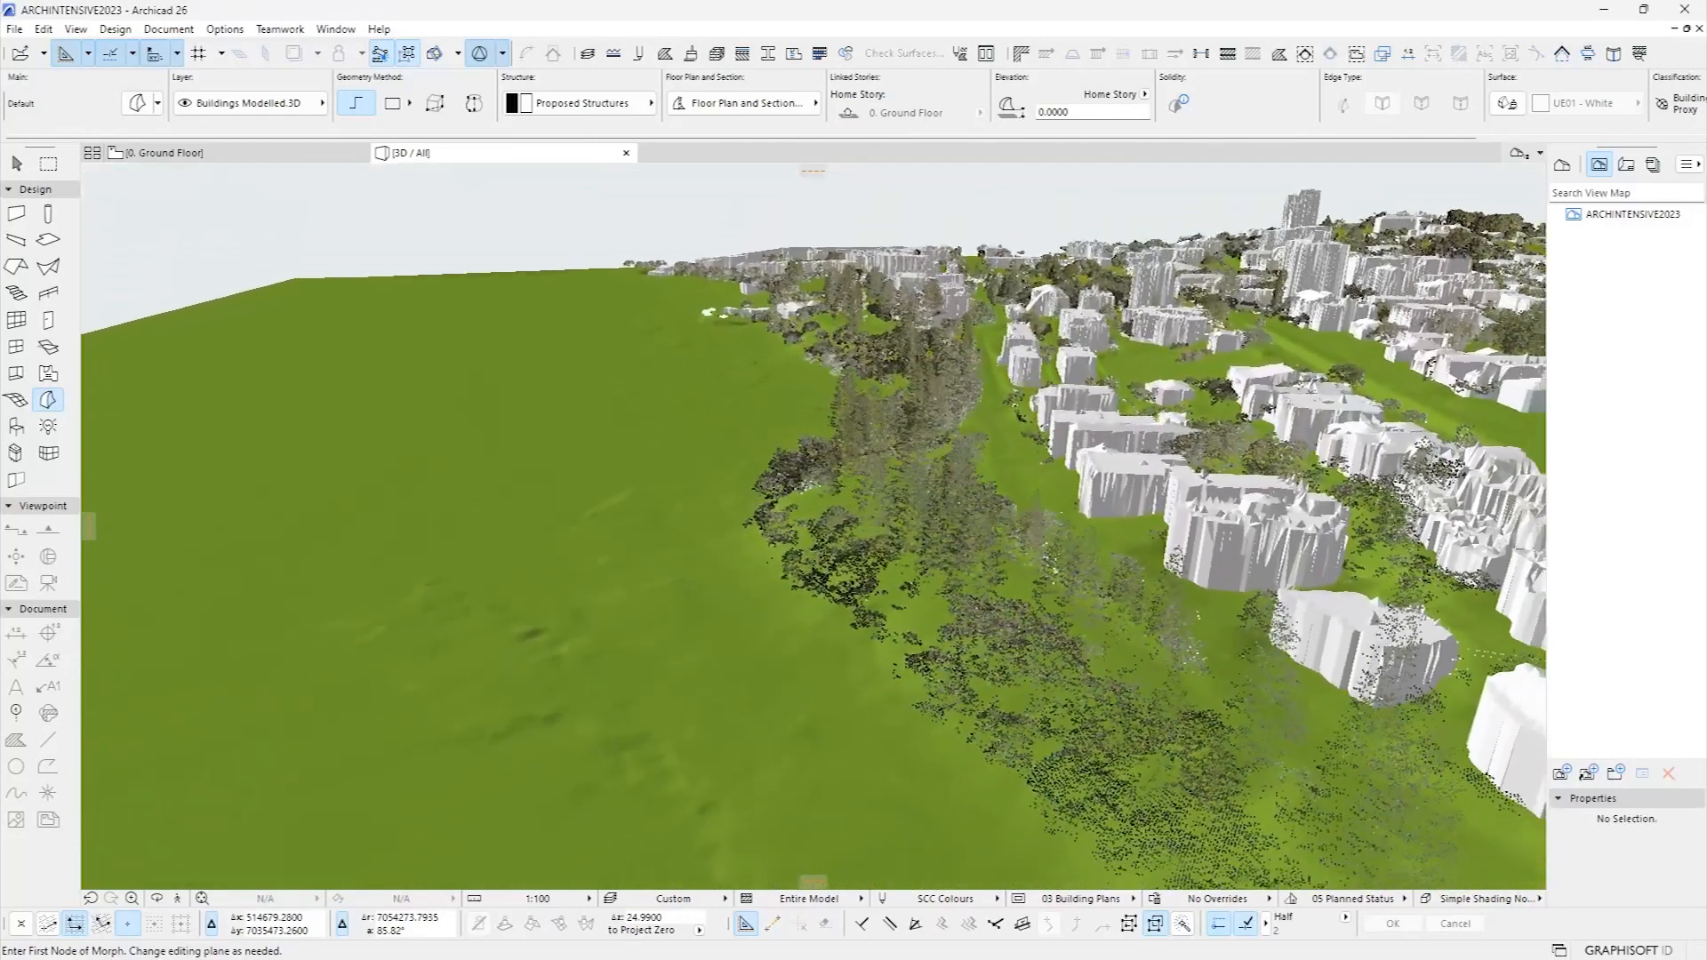
On the ground floor plan, override the HighVegetation object's floor plan display range with a top plane height of 100
{"action": "key", "text": "F2"}
{"action": "left_click", "coordinate": [16, 429]}
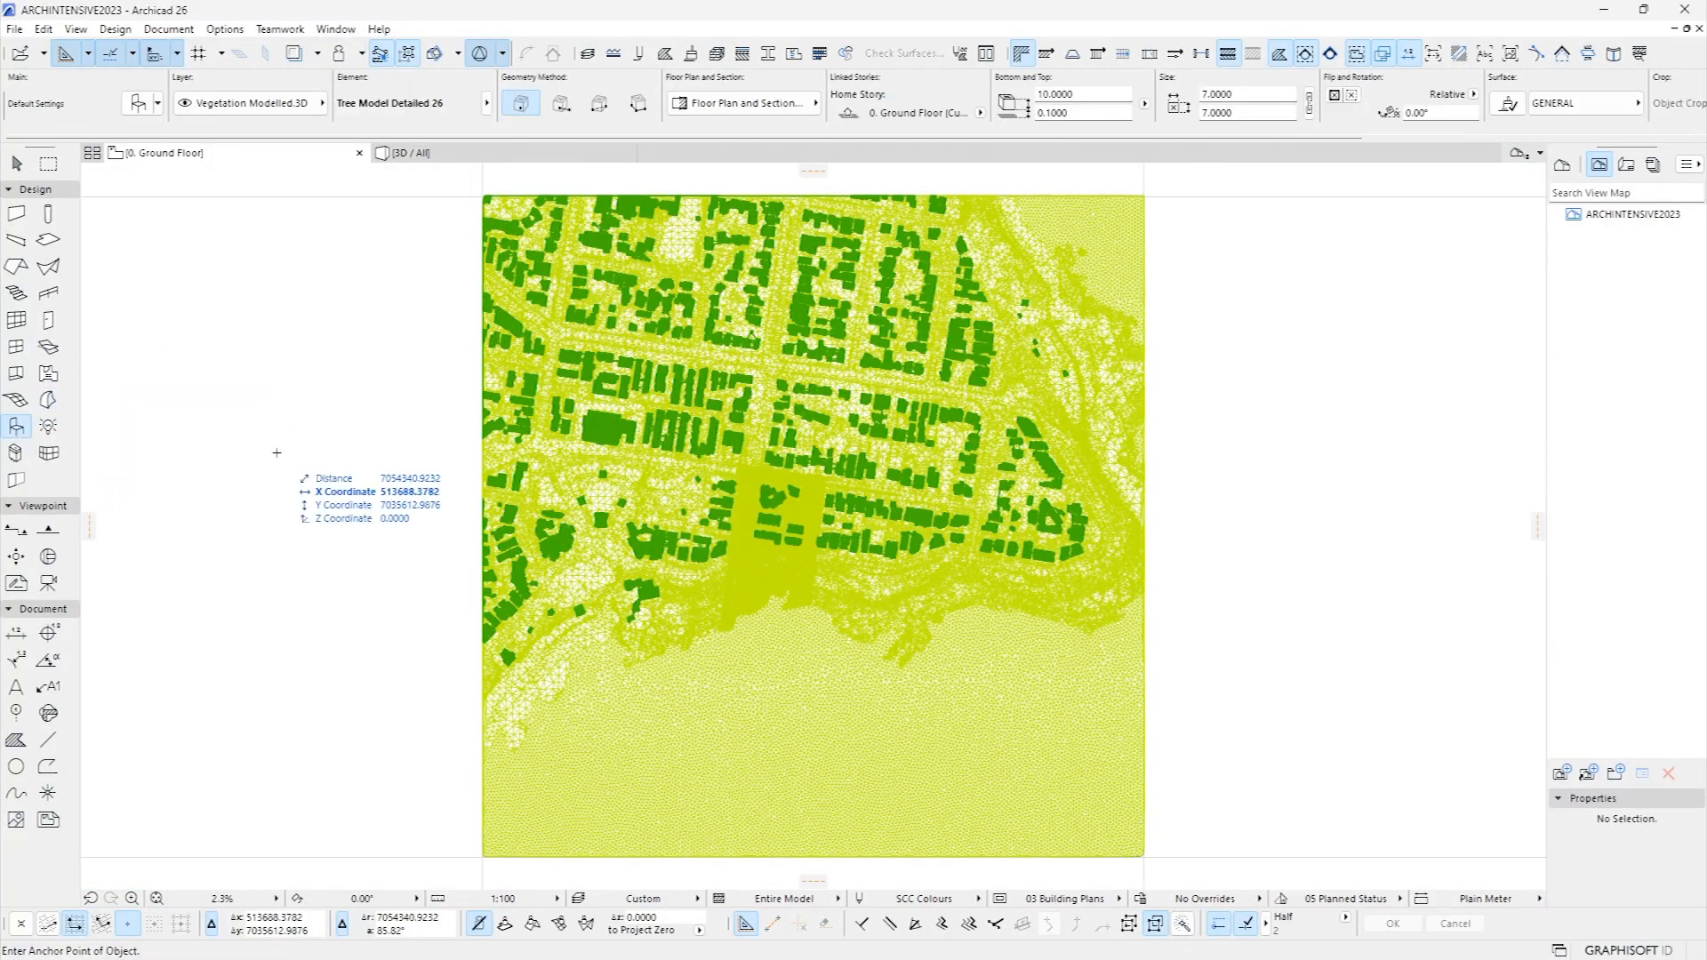
{"action": "key", "text": "ctrl+a"}
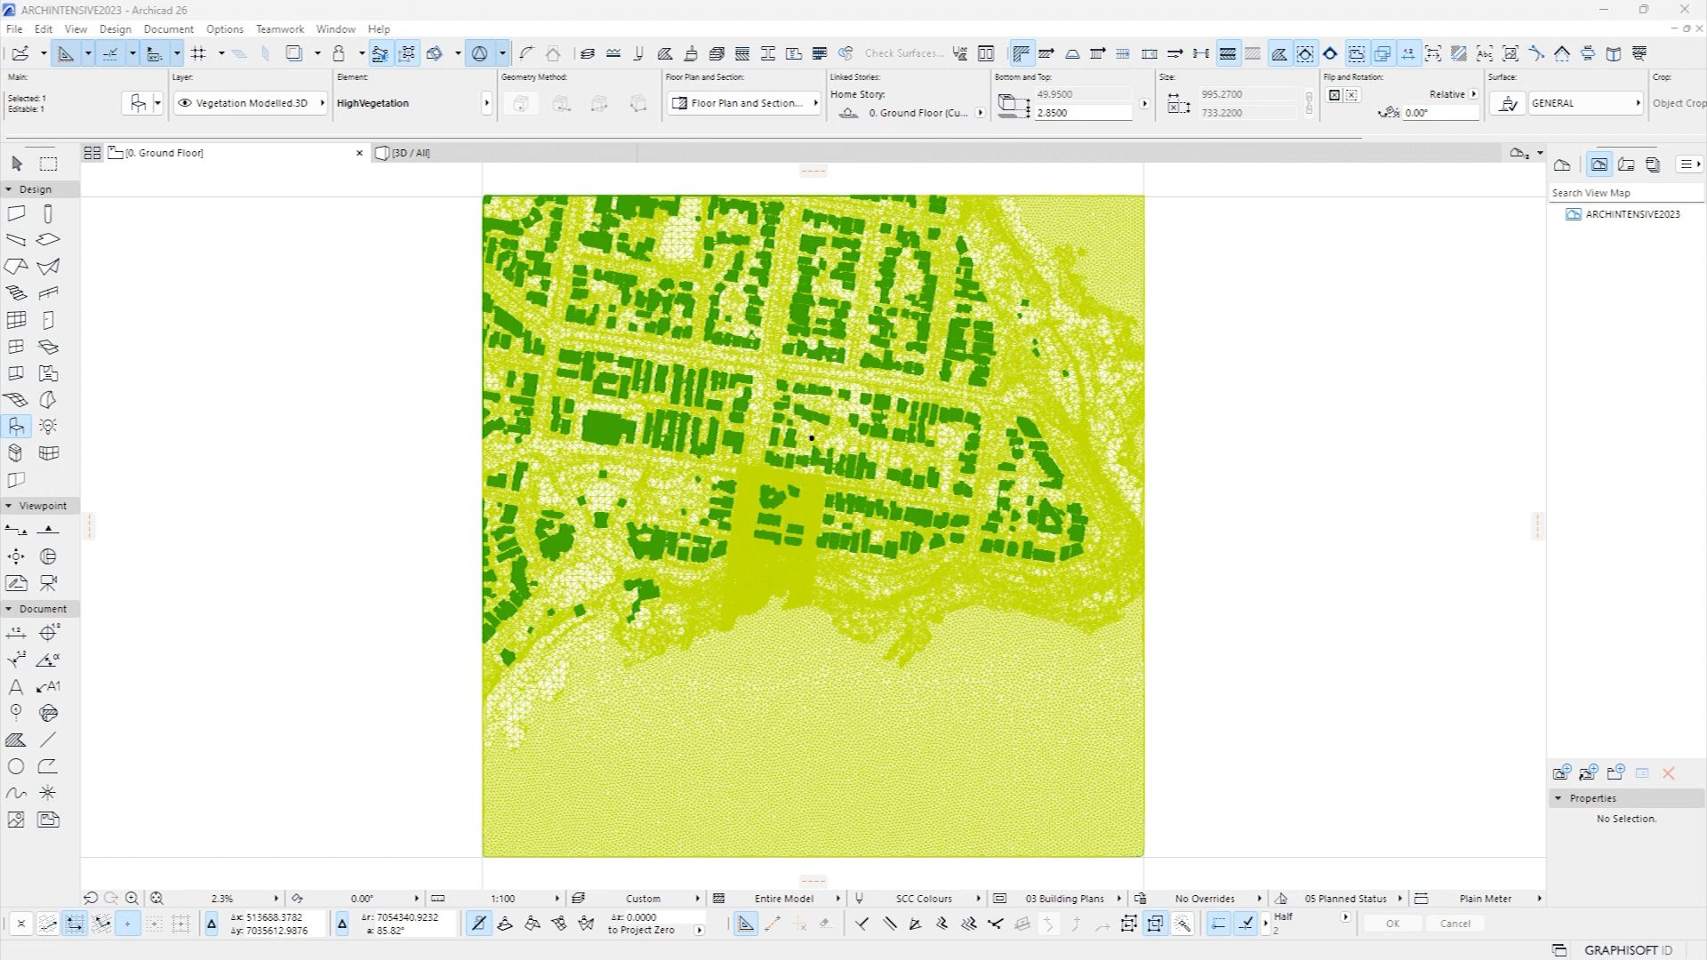
{"action": "left_click_drag", "start_coordinate": [1706, 263], "coordinate": [870, 375]}
{"action": "left_click_drag", "start_coordinate": [823, 107], "coordinate": [896, 35]}
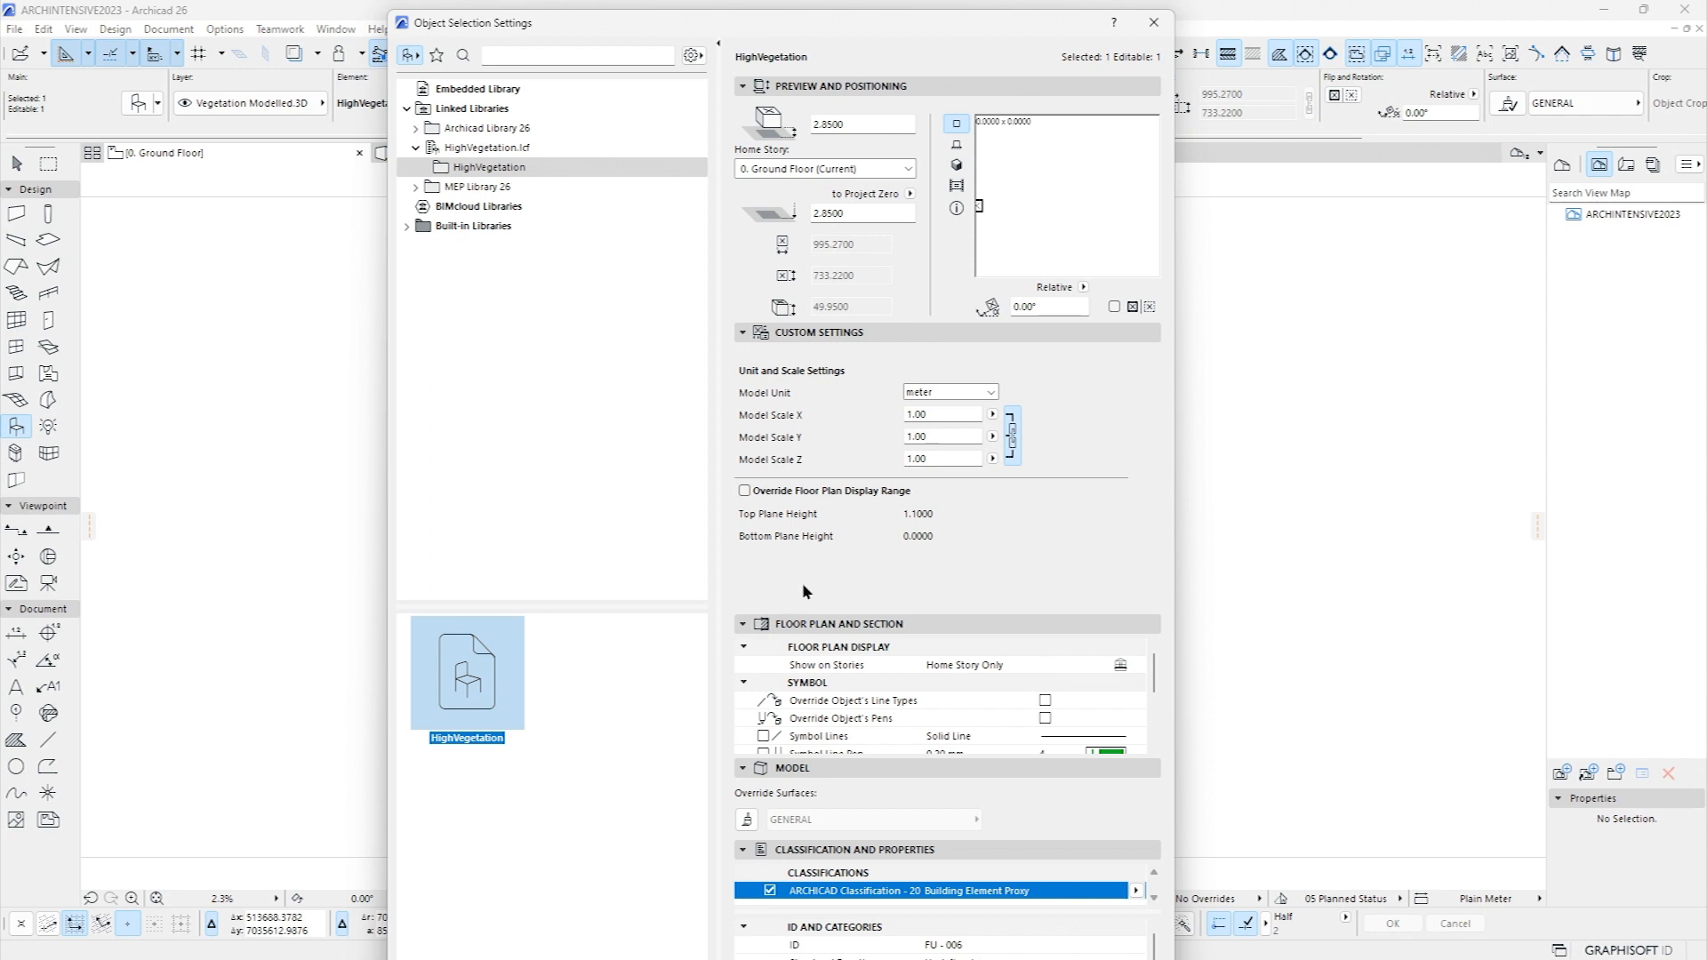
{"action": "left_click", "coordinate": [746, 491]}
{"action": "left_click", "coordinate": [951, 514]}
{"action": "type", "text": "100"}
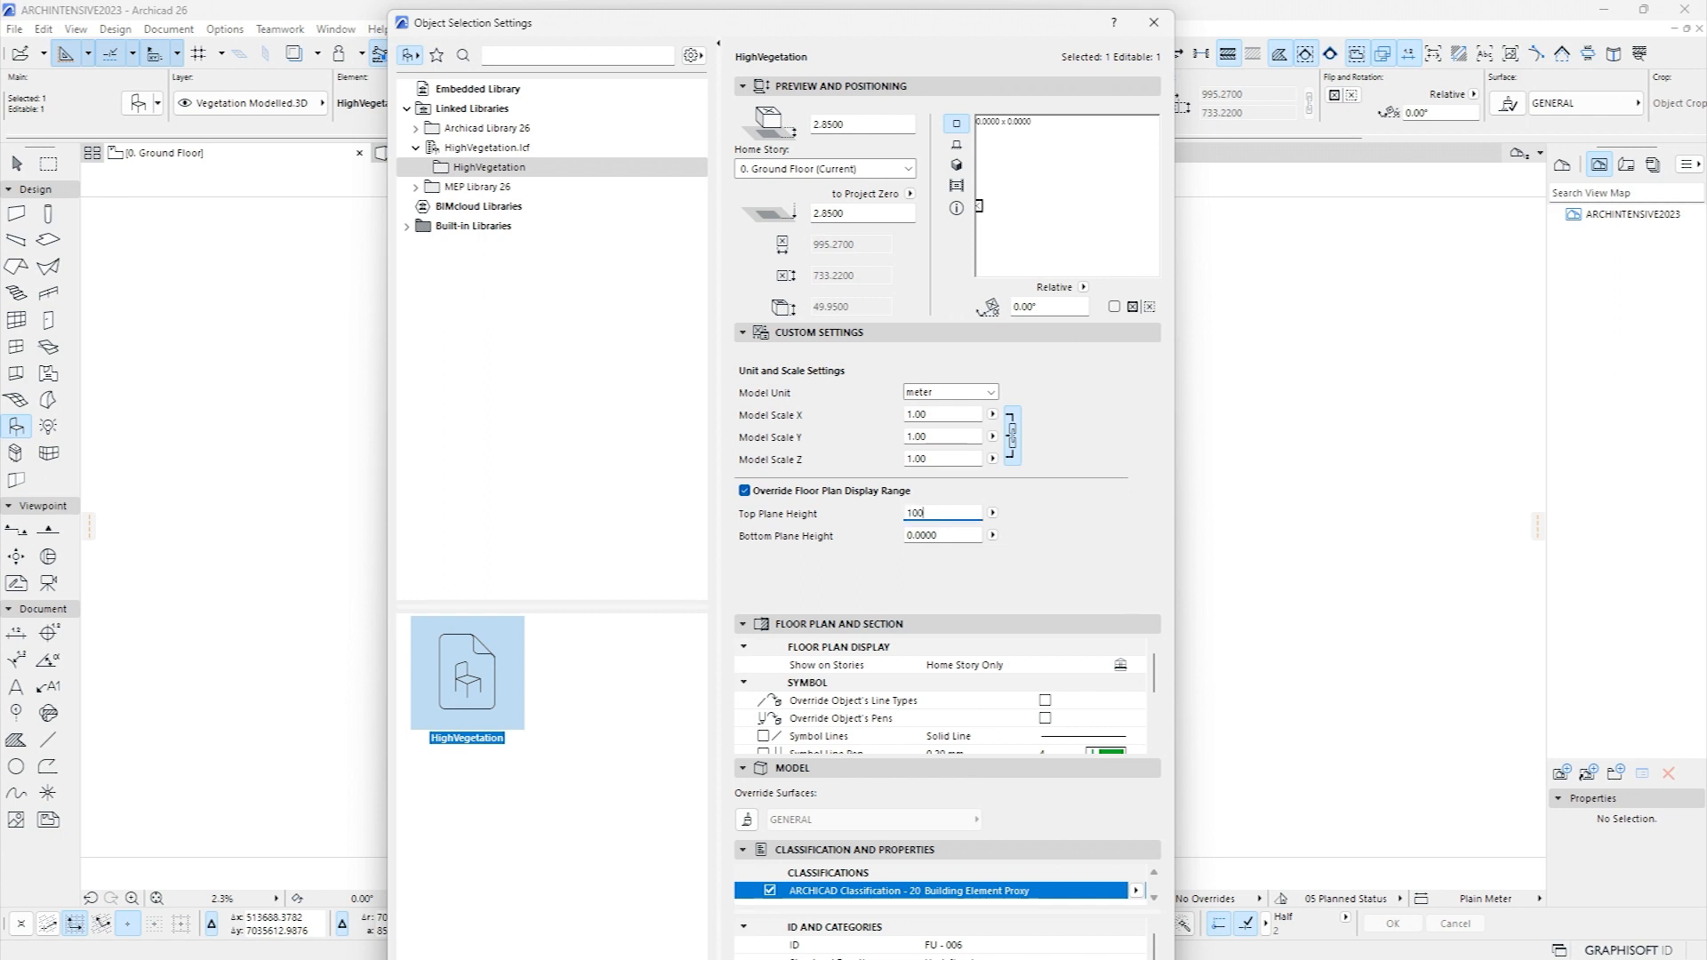
{"action": "key", "text": "Return"}
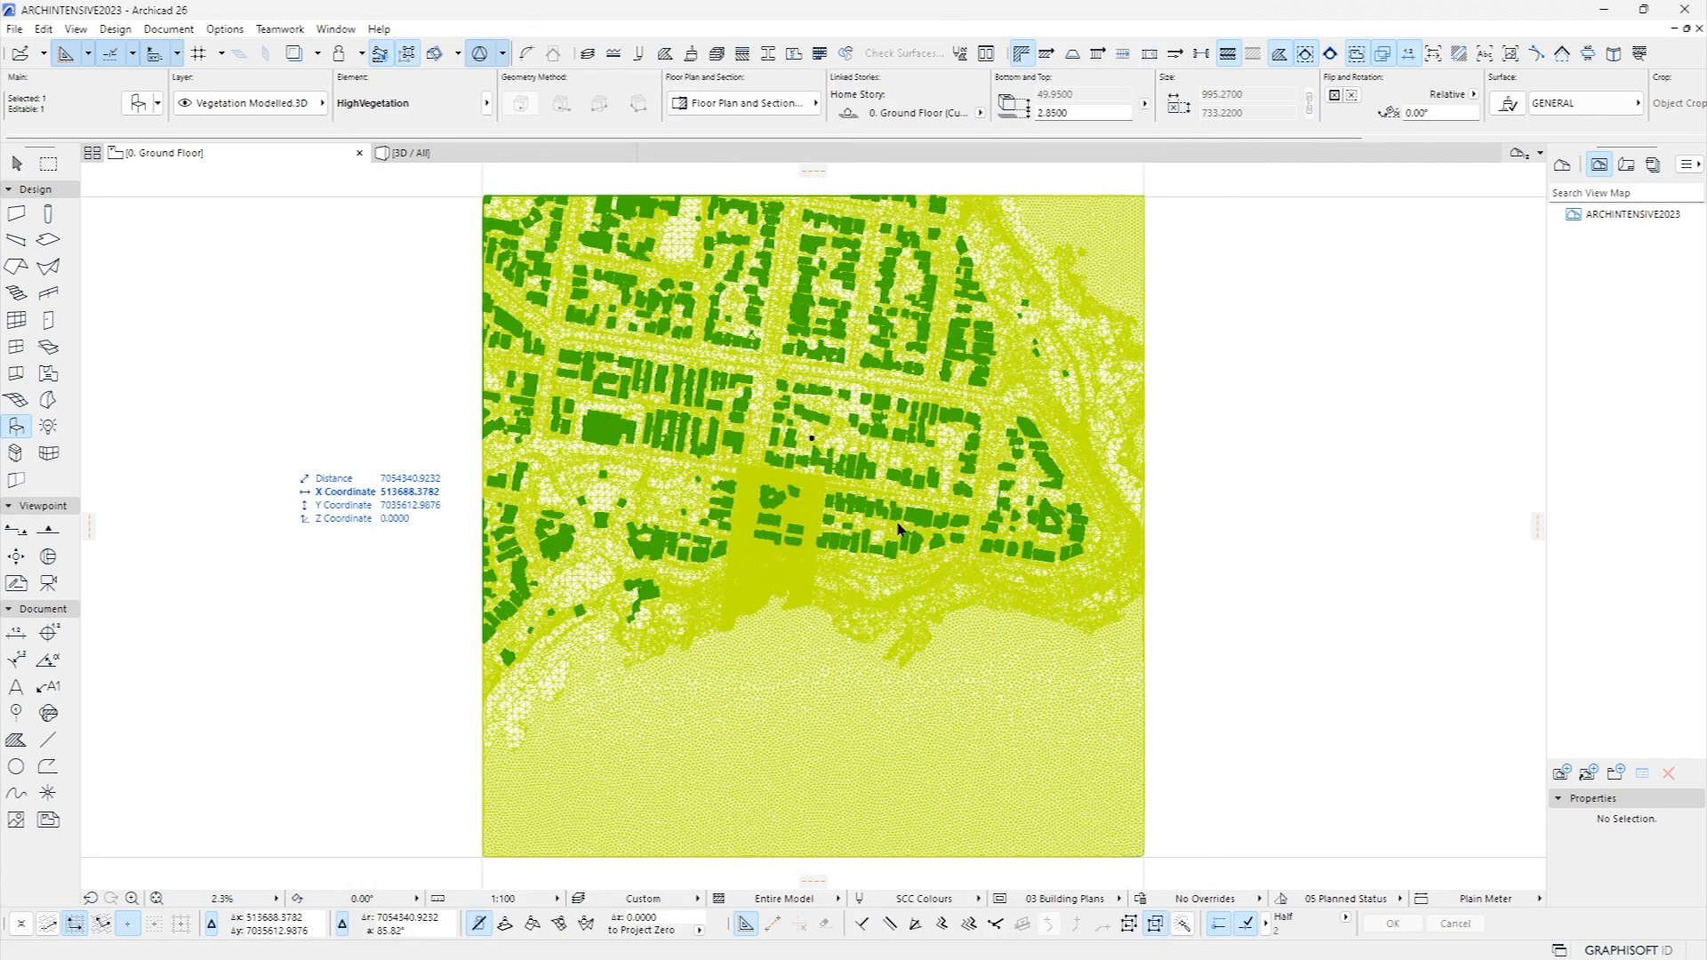
{"action": "key", "text": "Escape"}
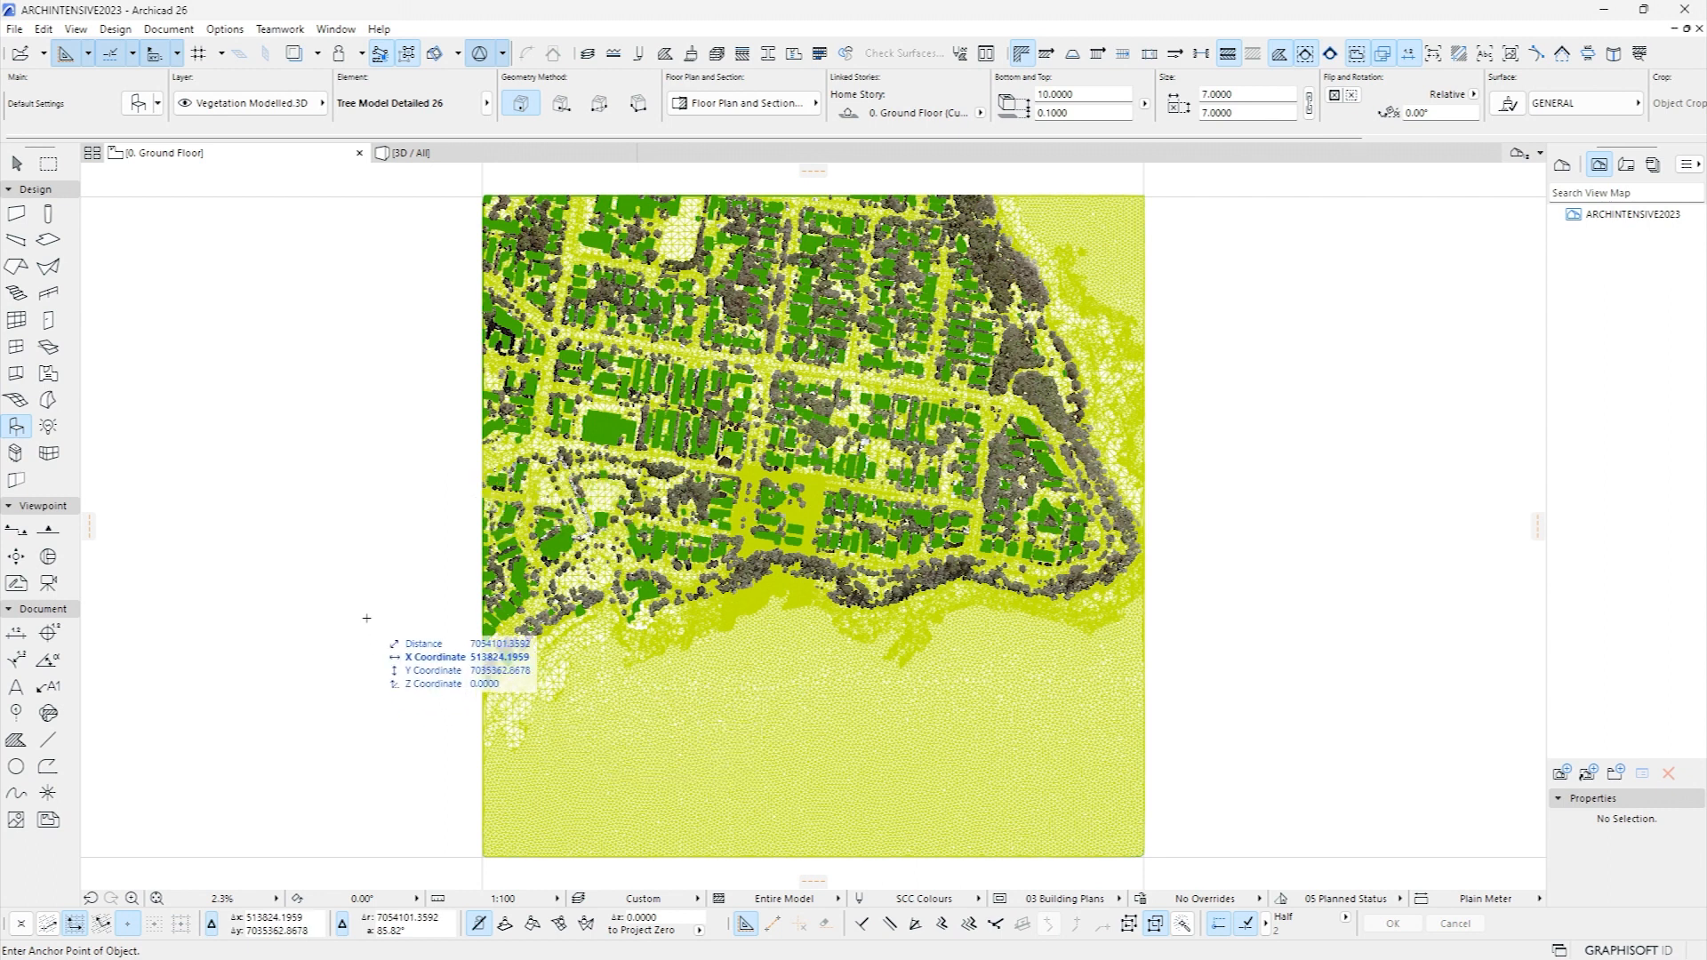
{"action": "key", "text": "F3"}
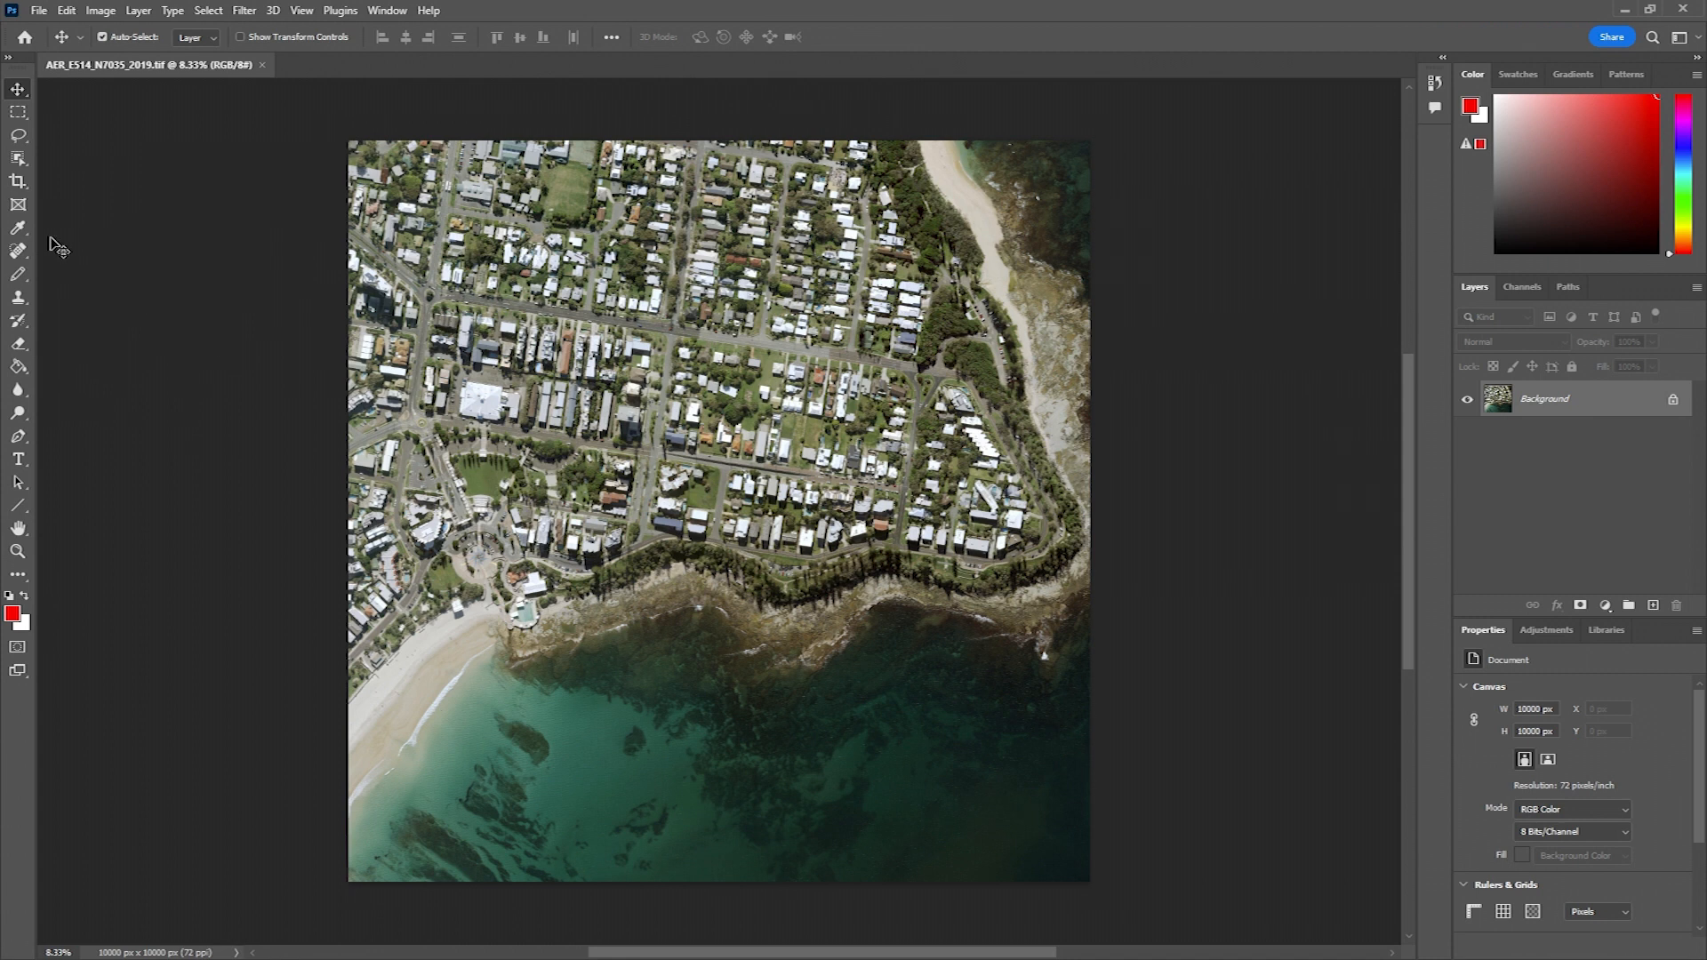
In Photoshop, inspect the aerial photo AER_E514_N7035_2019.tif at 100% around the houses and streets, then fit the whole image on screen
{"action": "left_click", "coordinate": [18, 551]}
{"action": "key", "text": "ctrl+1"}
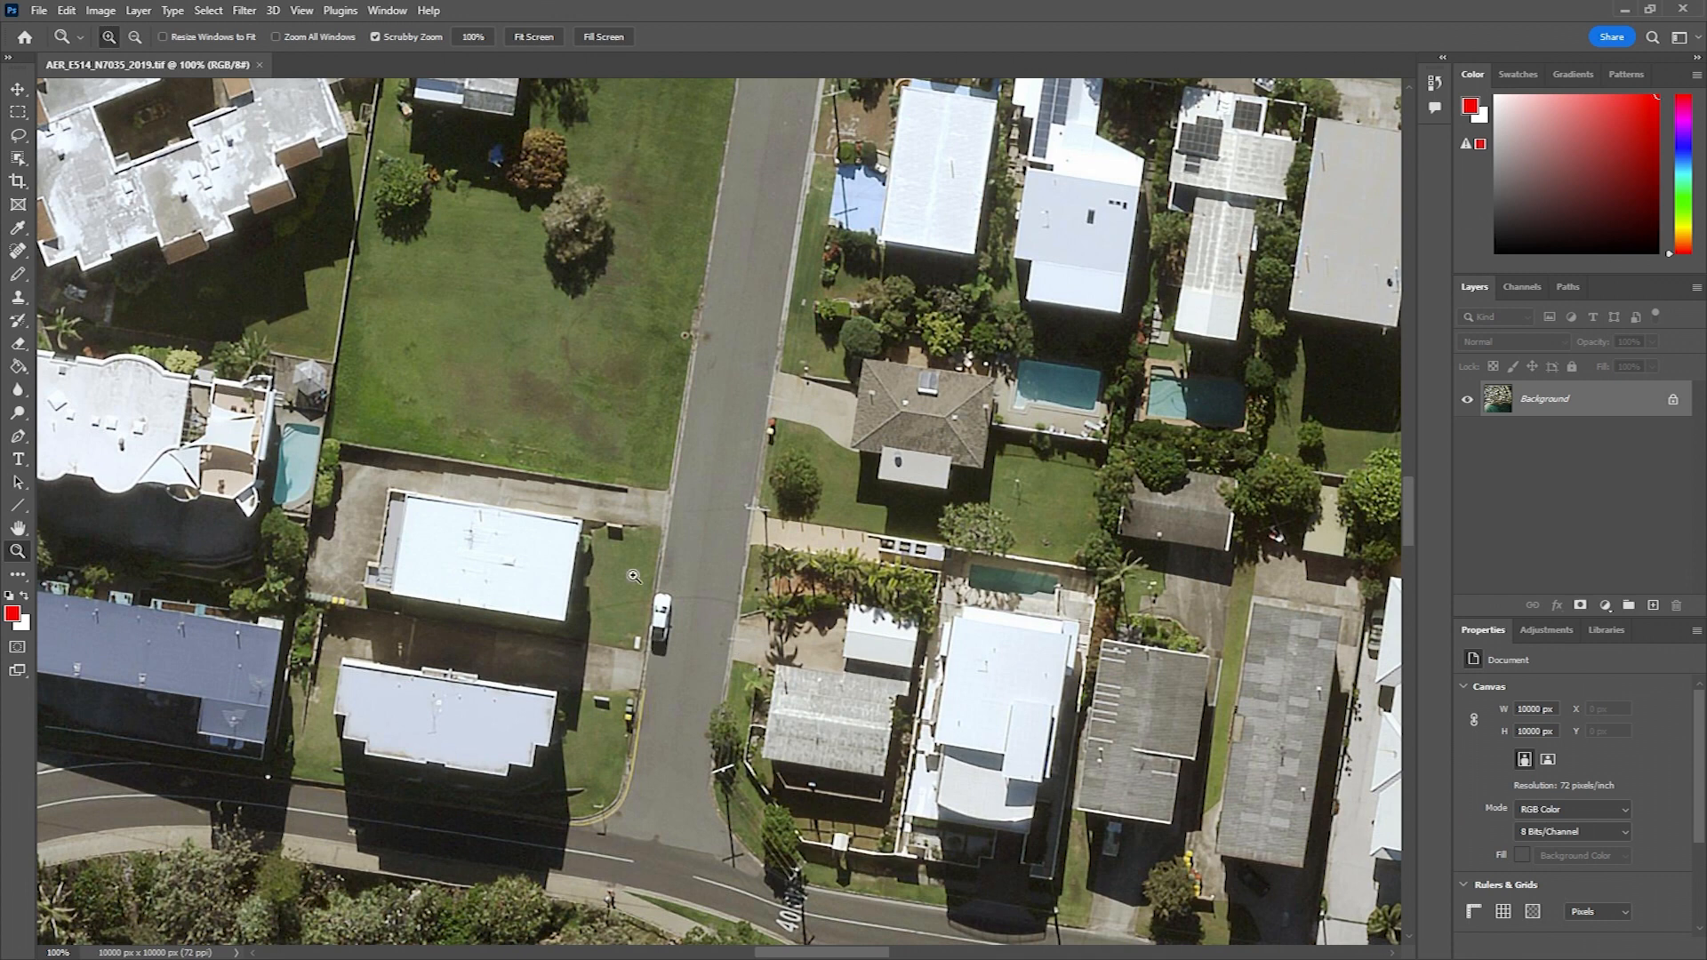
{"action": "left_click_drag", "start_coordinate": [665, 631], "coordinate": [693, 632]}
{"action": "left_click_drag", "start_coordinate": [765, 630], "coordinate": [625, 642]}
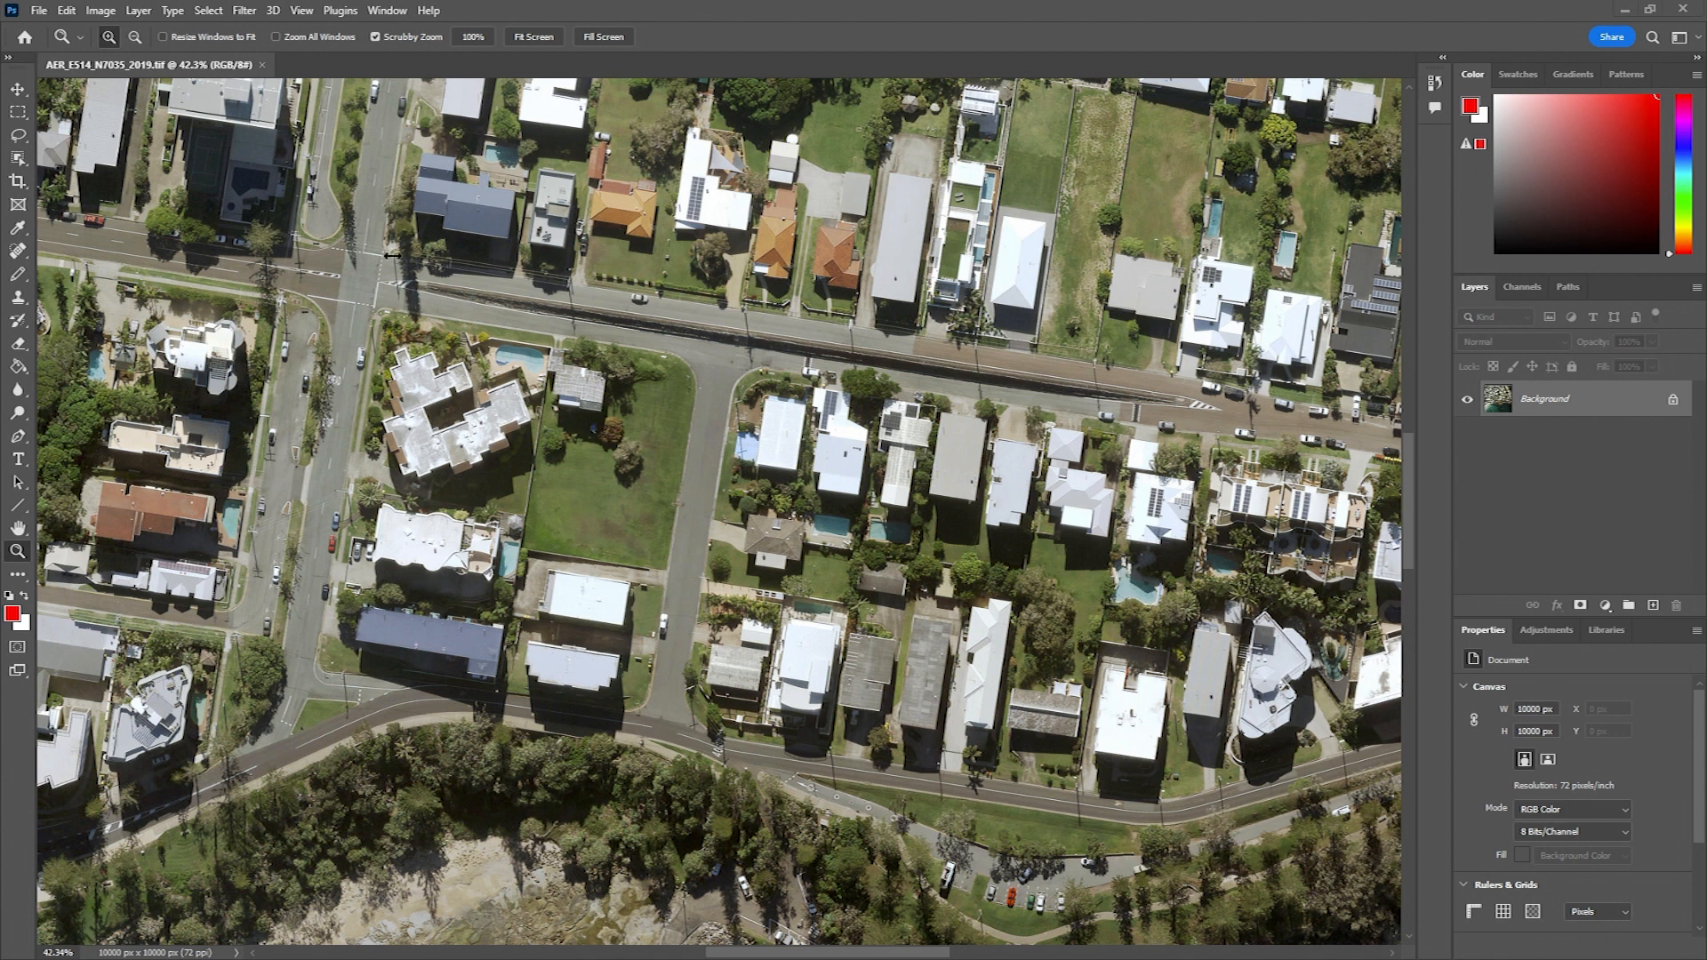
{"action": "key", "text": "ctrl+o"}
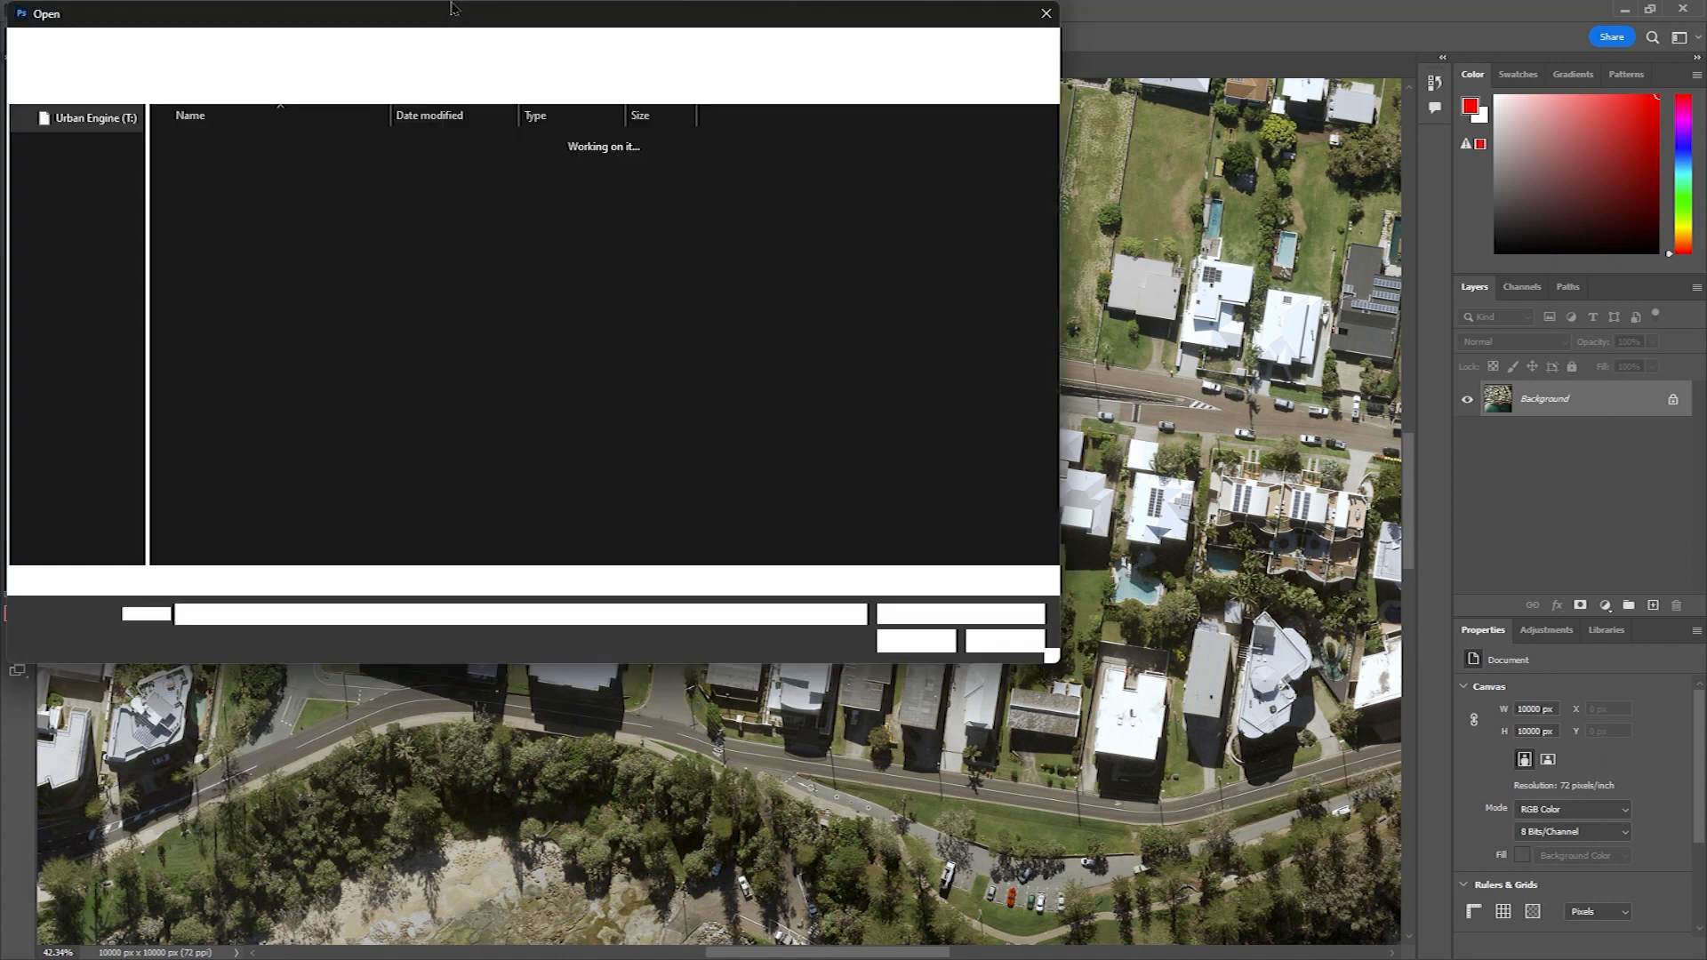
{"action": "left_click", "coordinate": [1005, 642]}
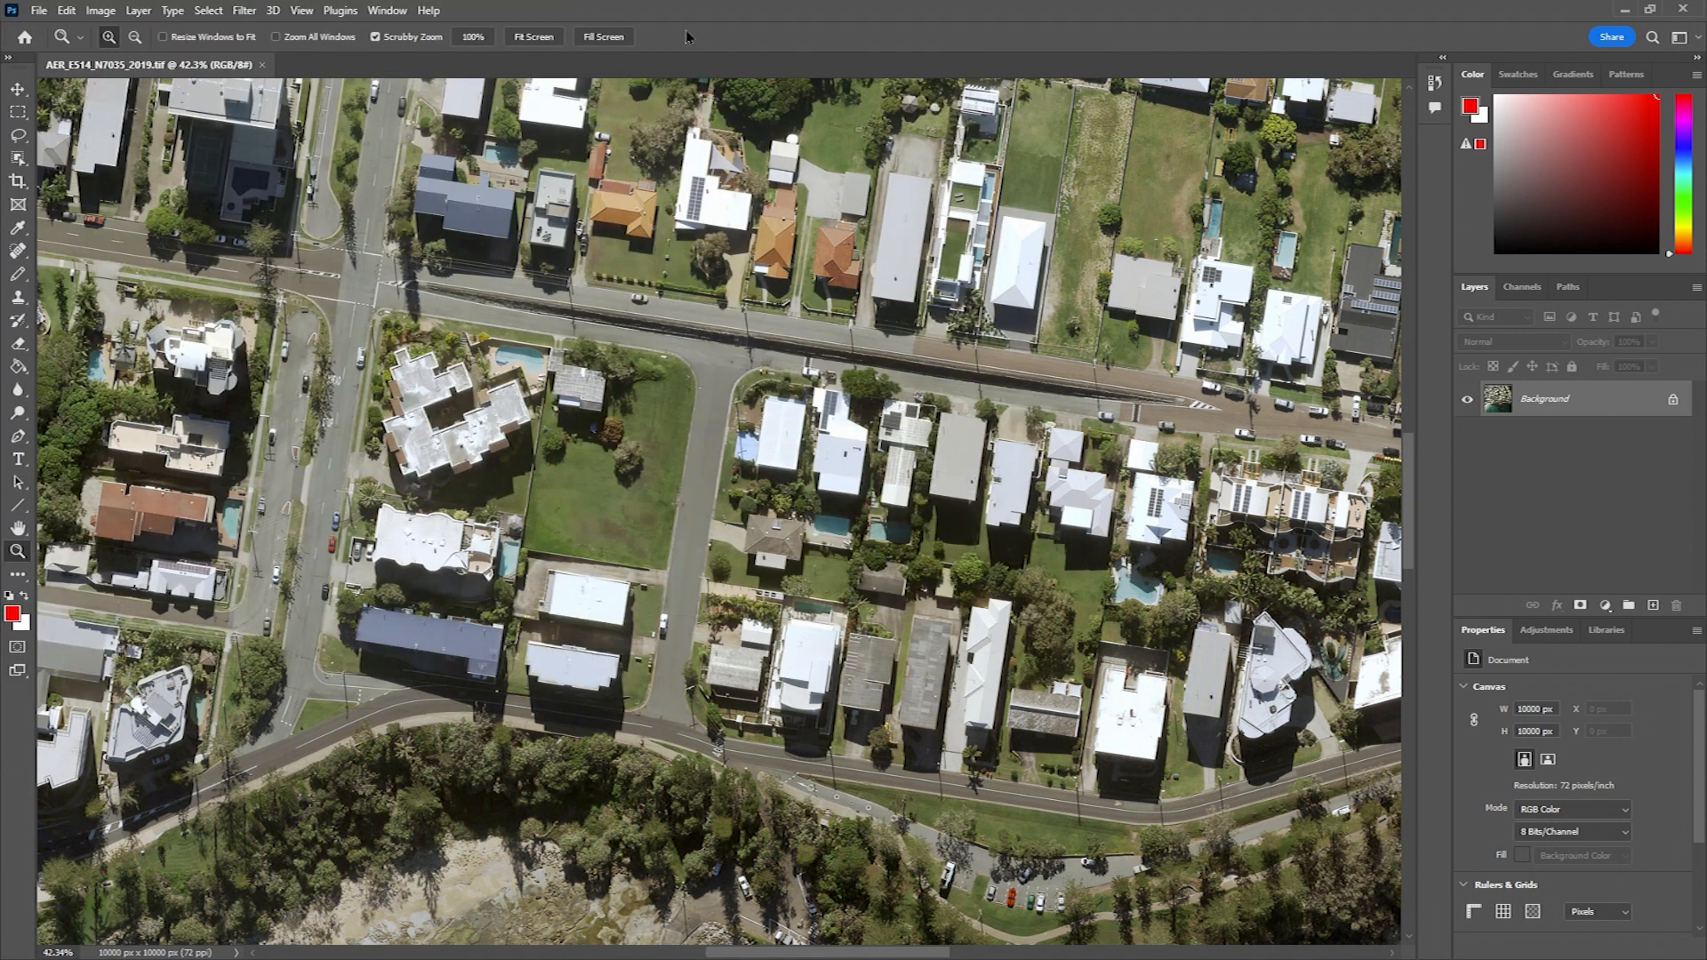
{"action": "key", "text": "ctrl+0"}
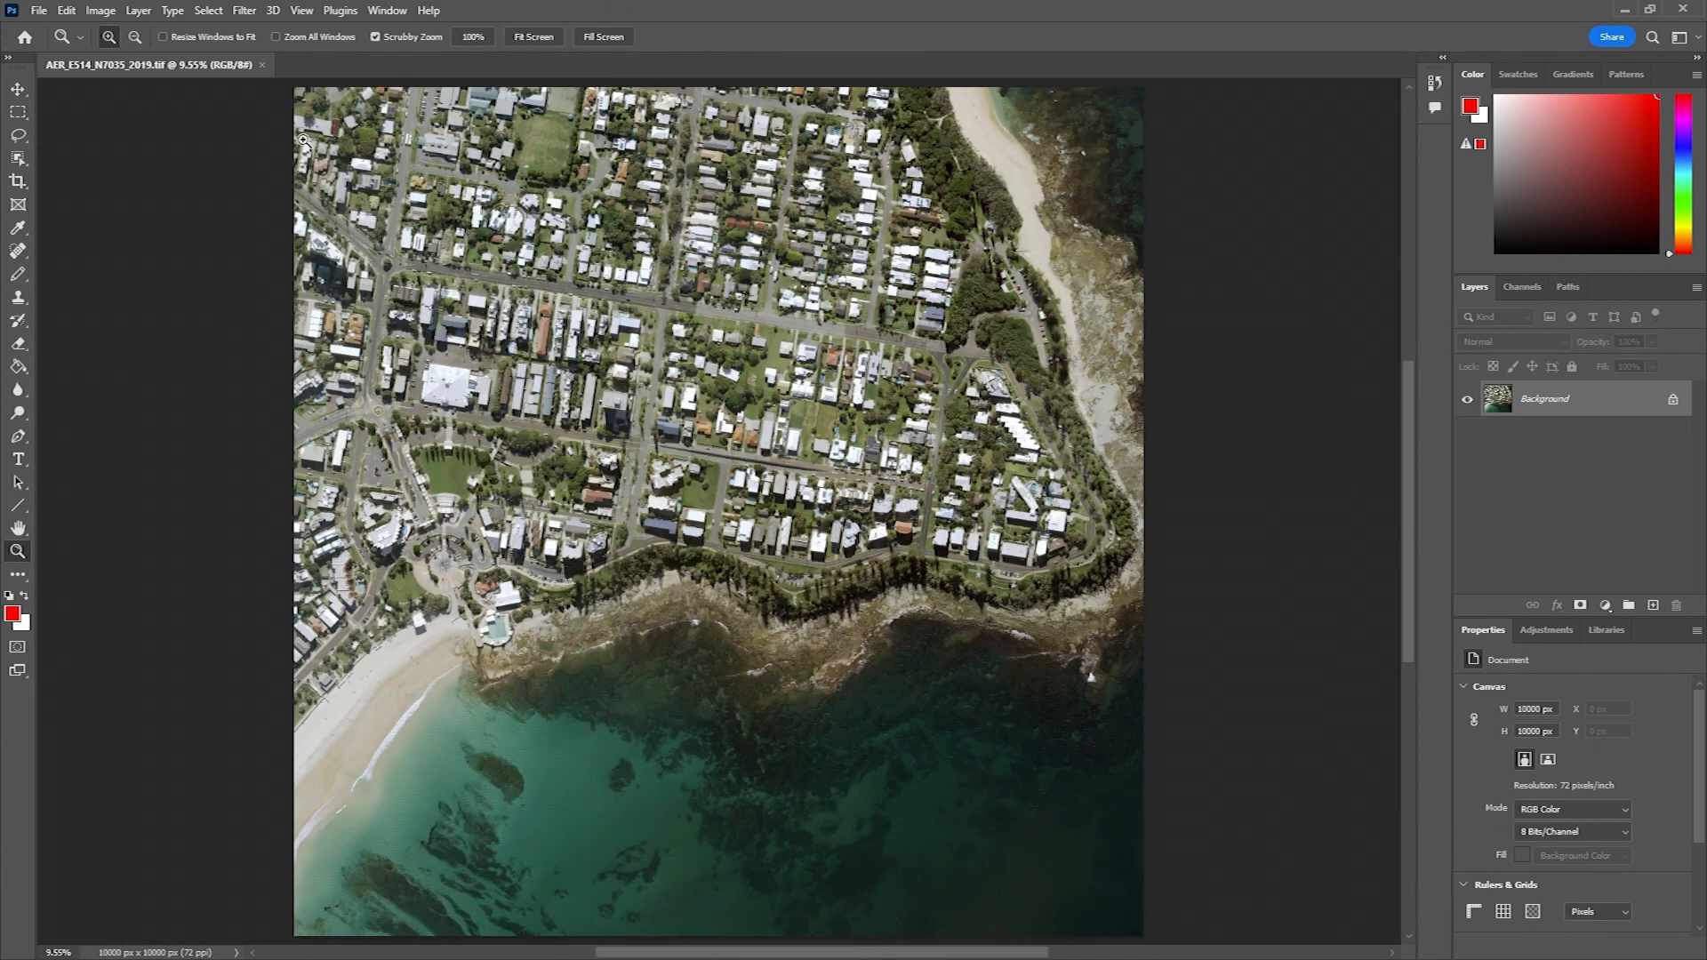
Resize the aerial photo to 1000 × 1000 pixels and view the result at 100%
{"action": "key", "text": "ctrl+alt+i"}
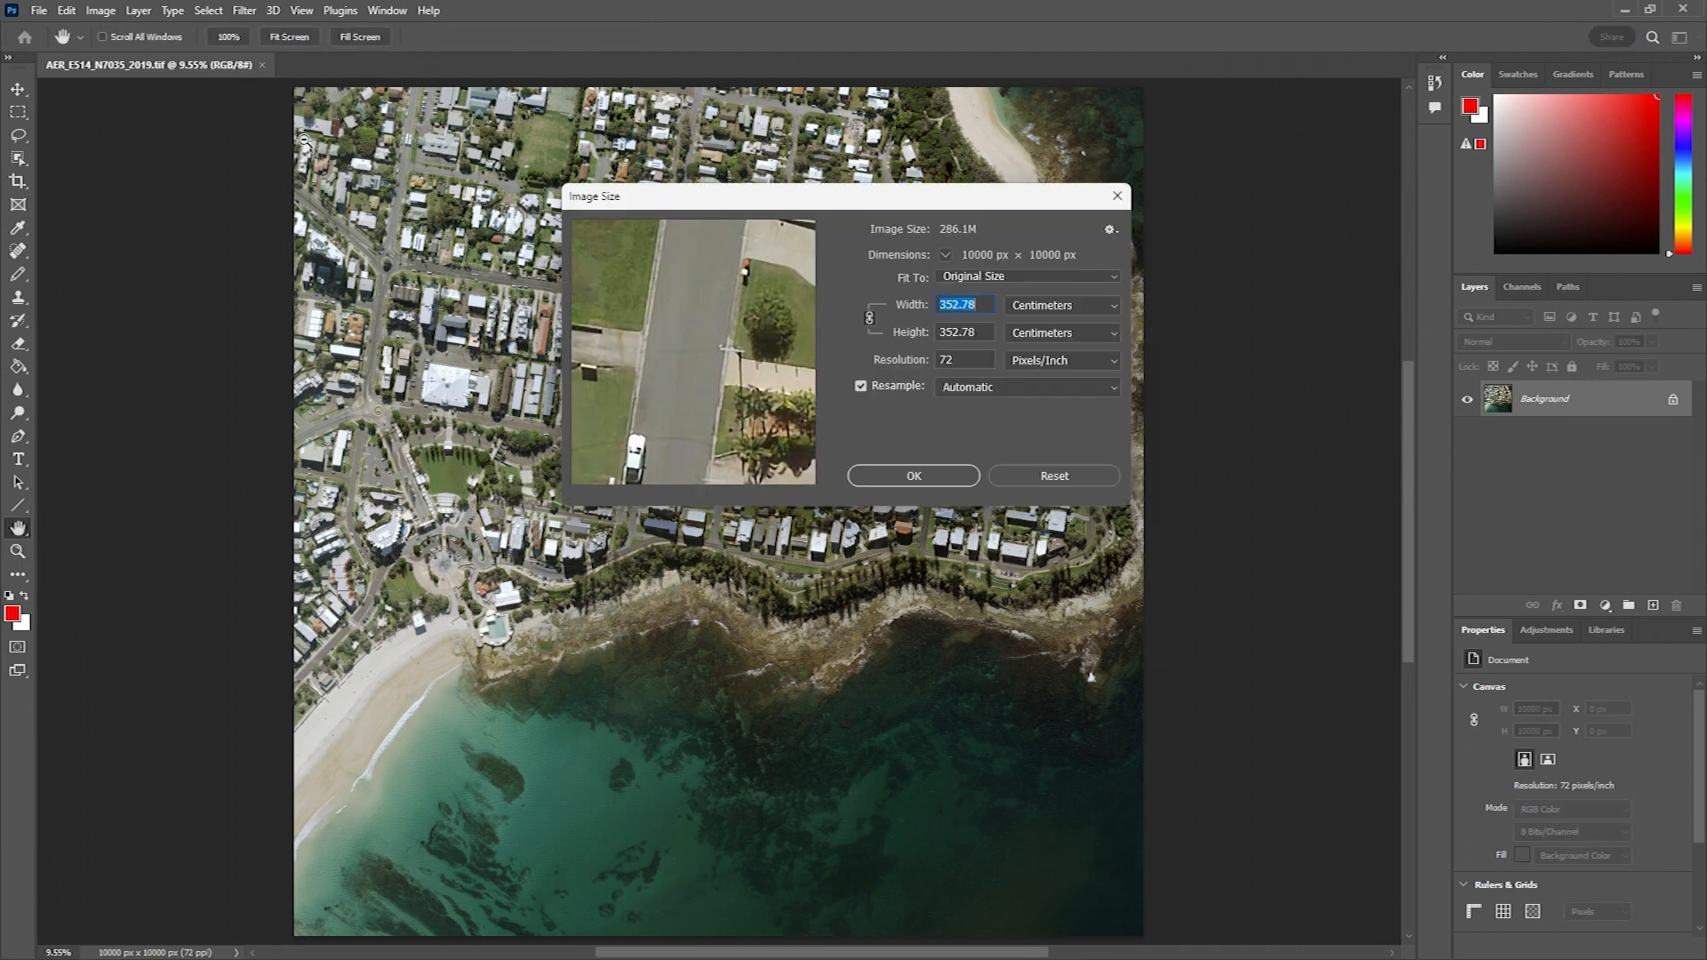
{"action": "left_click", "coordinate": [1104, 280]}
{"action": "left_click", "coordinate": [1103, 281]}
{"action": "left_click", "coordinate": [1105, 305]}
{"action": "left_click", "coordinate": [1023, 338]}
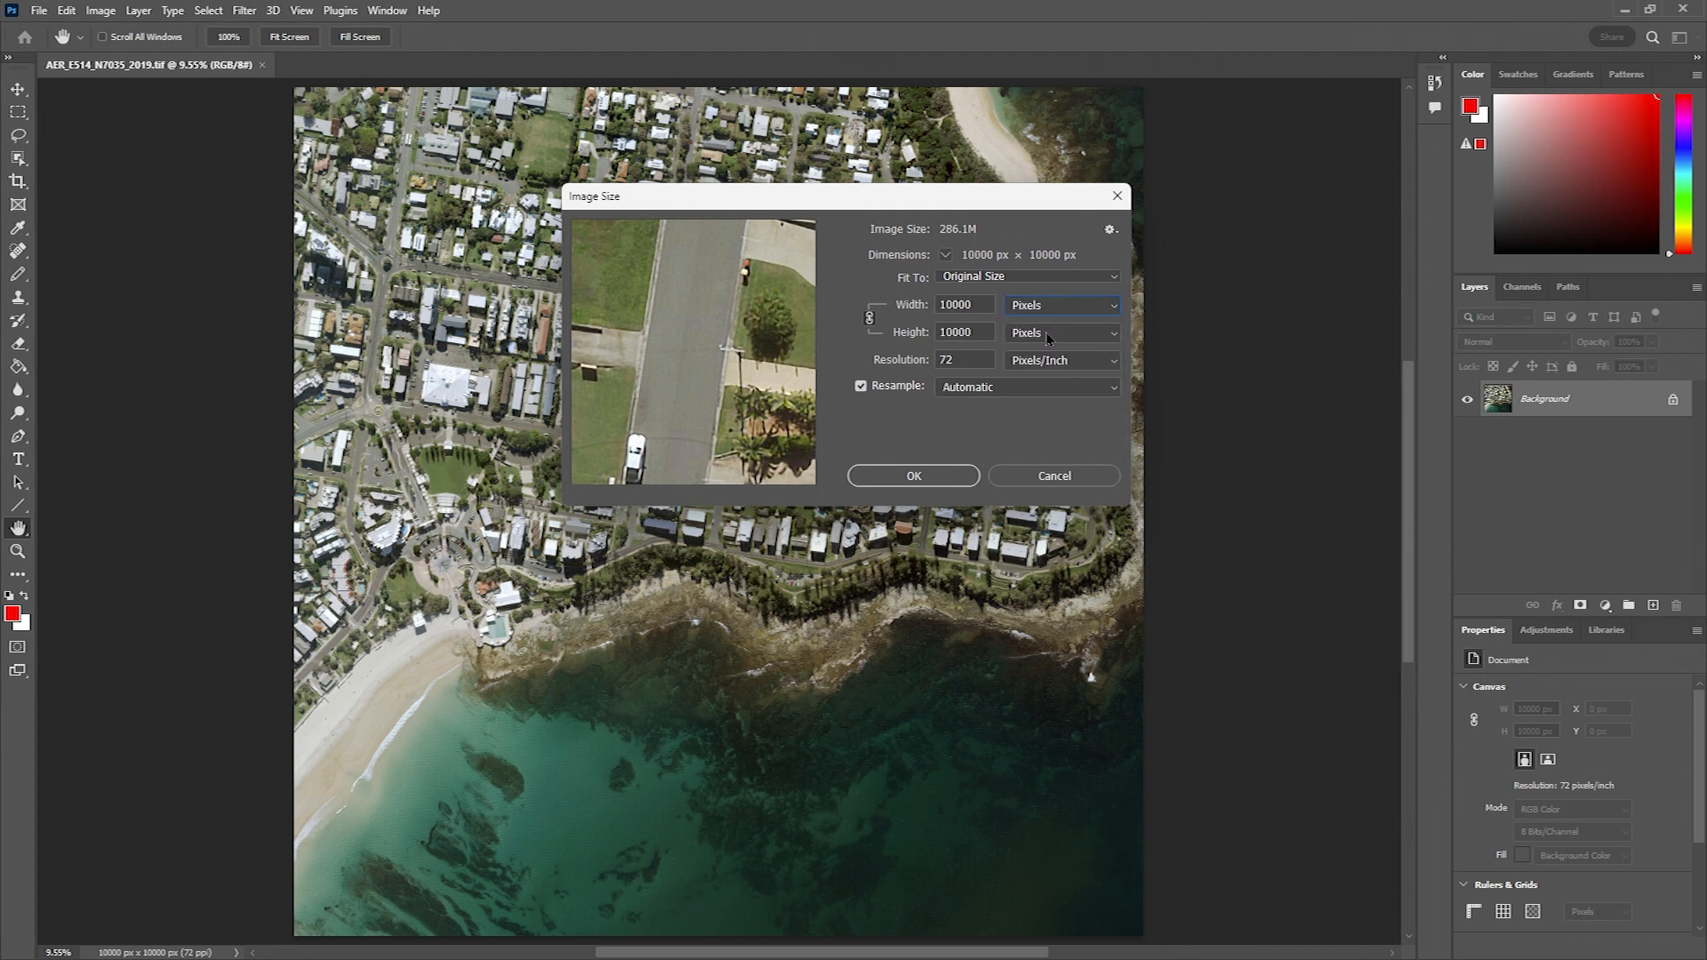
{"action": "double_click", "coordinate": [954, 305]}
{"action": "type", "text": "1000"}
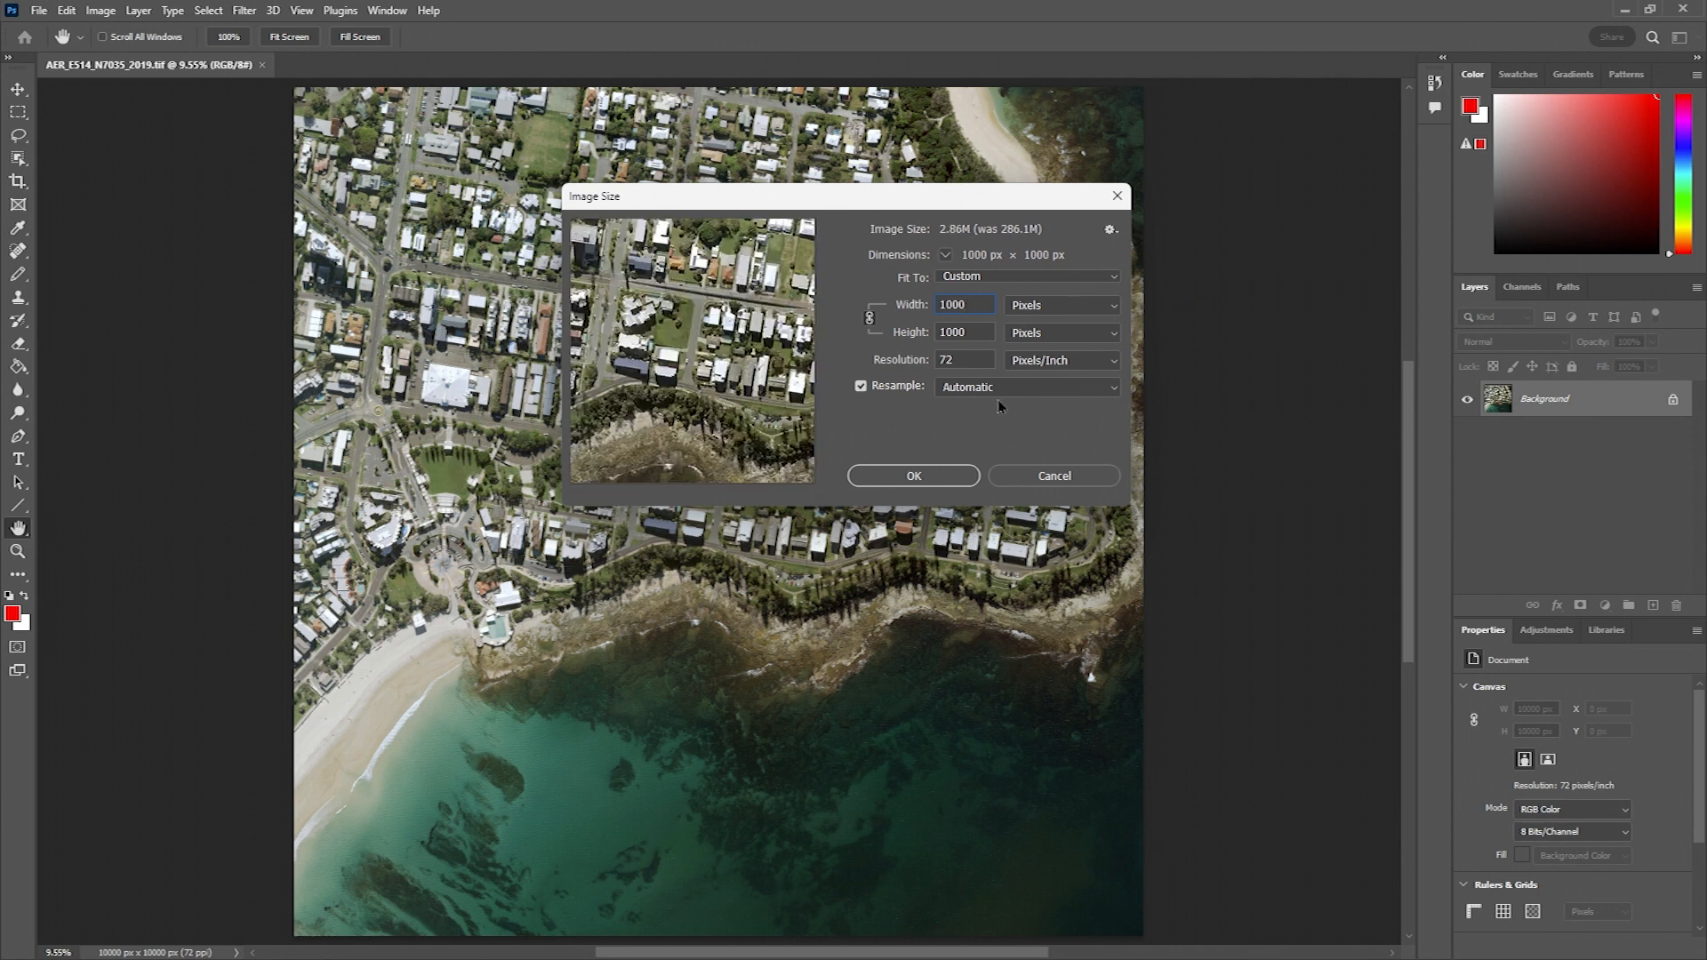
{"action": "left_click", "coordinate": [907, 480]}
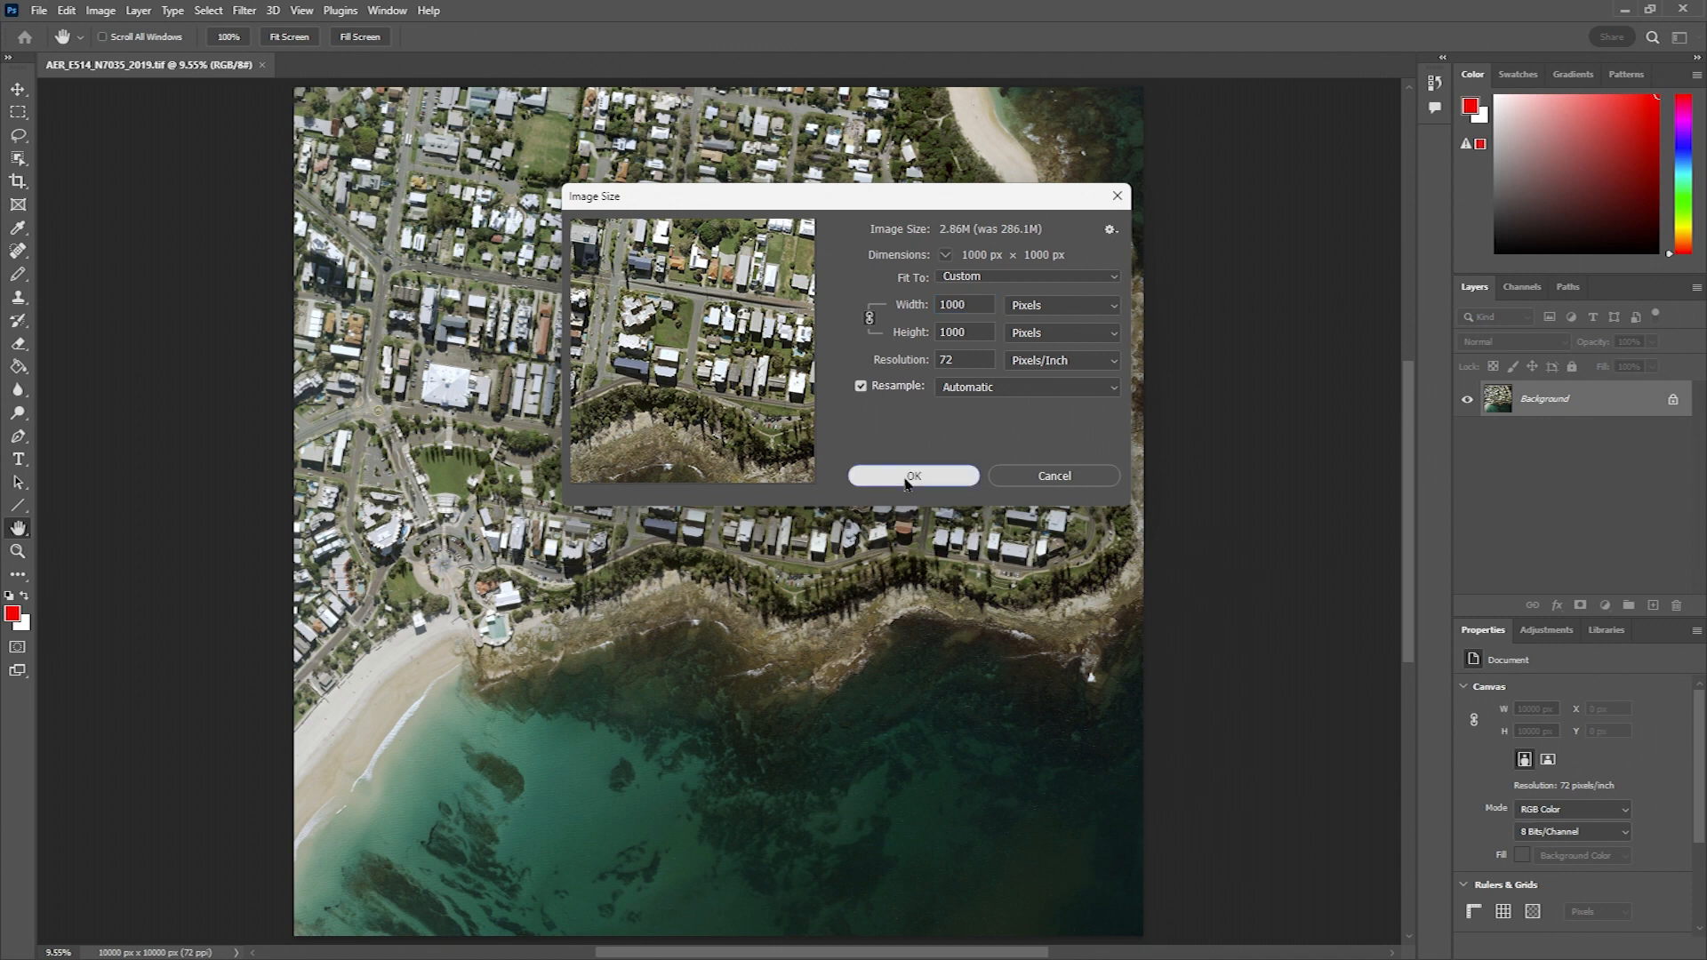
{"action": "key", "text": "z"}
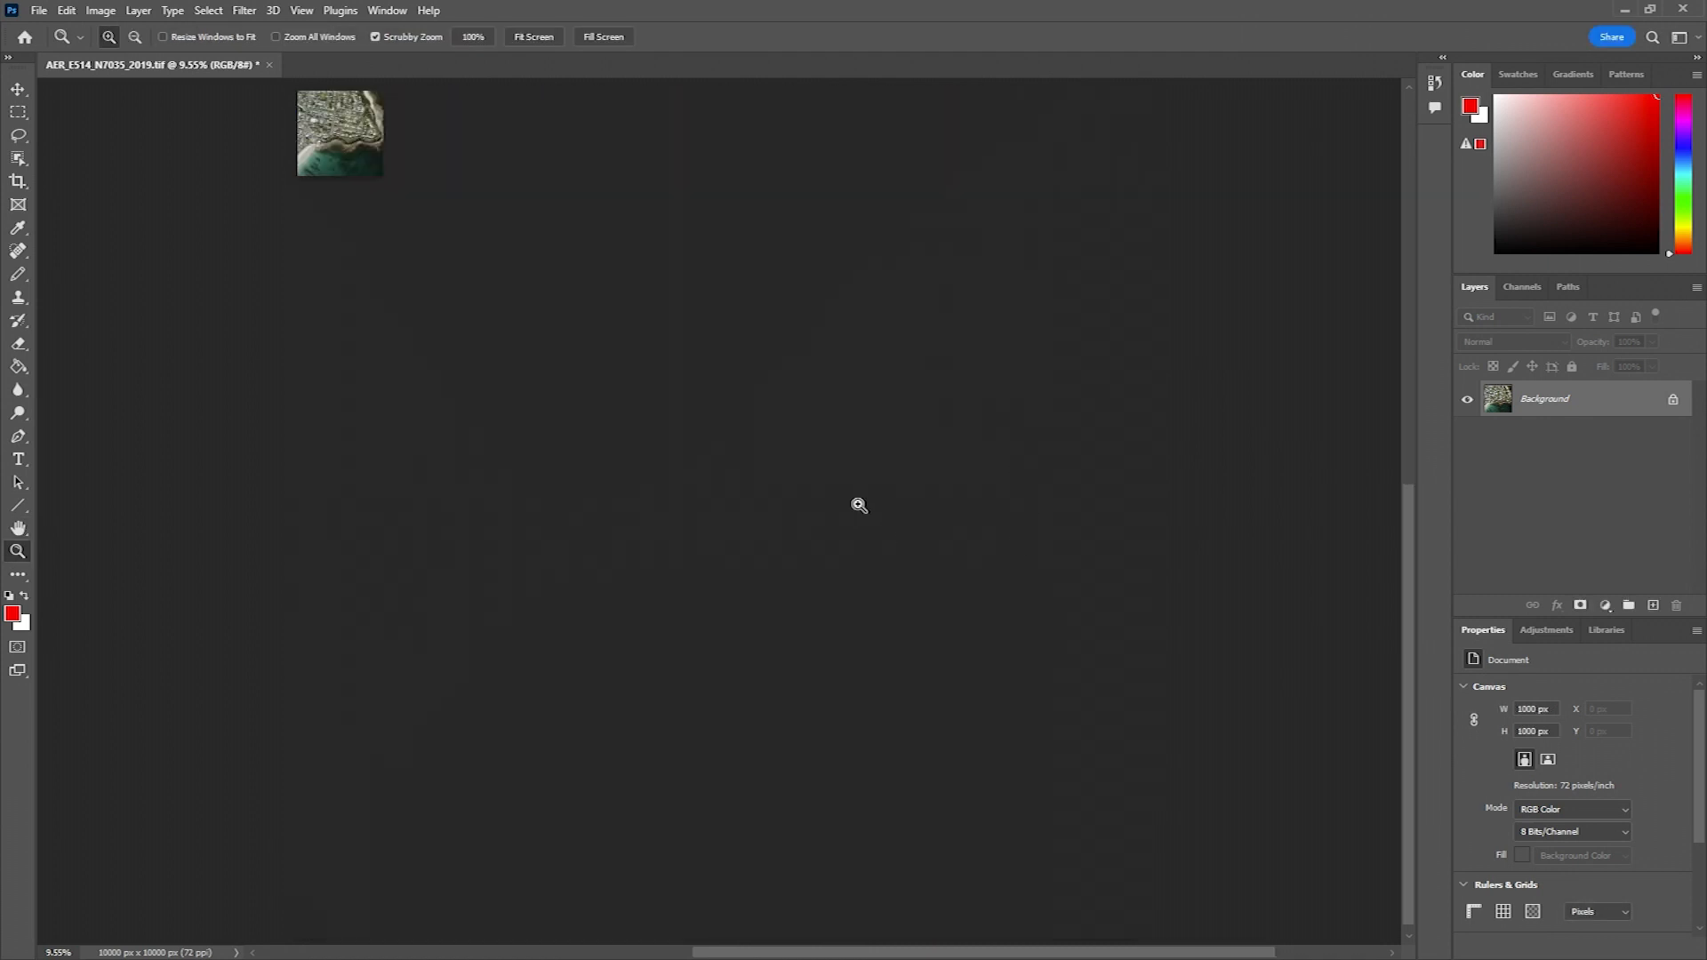
{"action": "key", "text": "ctrl+1"}
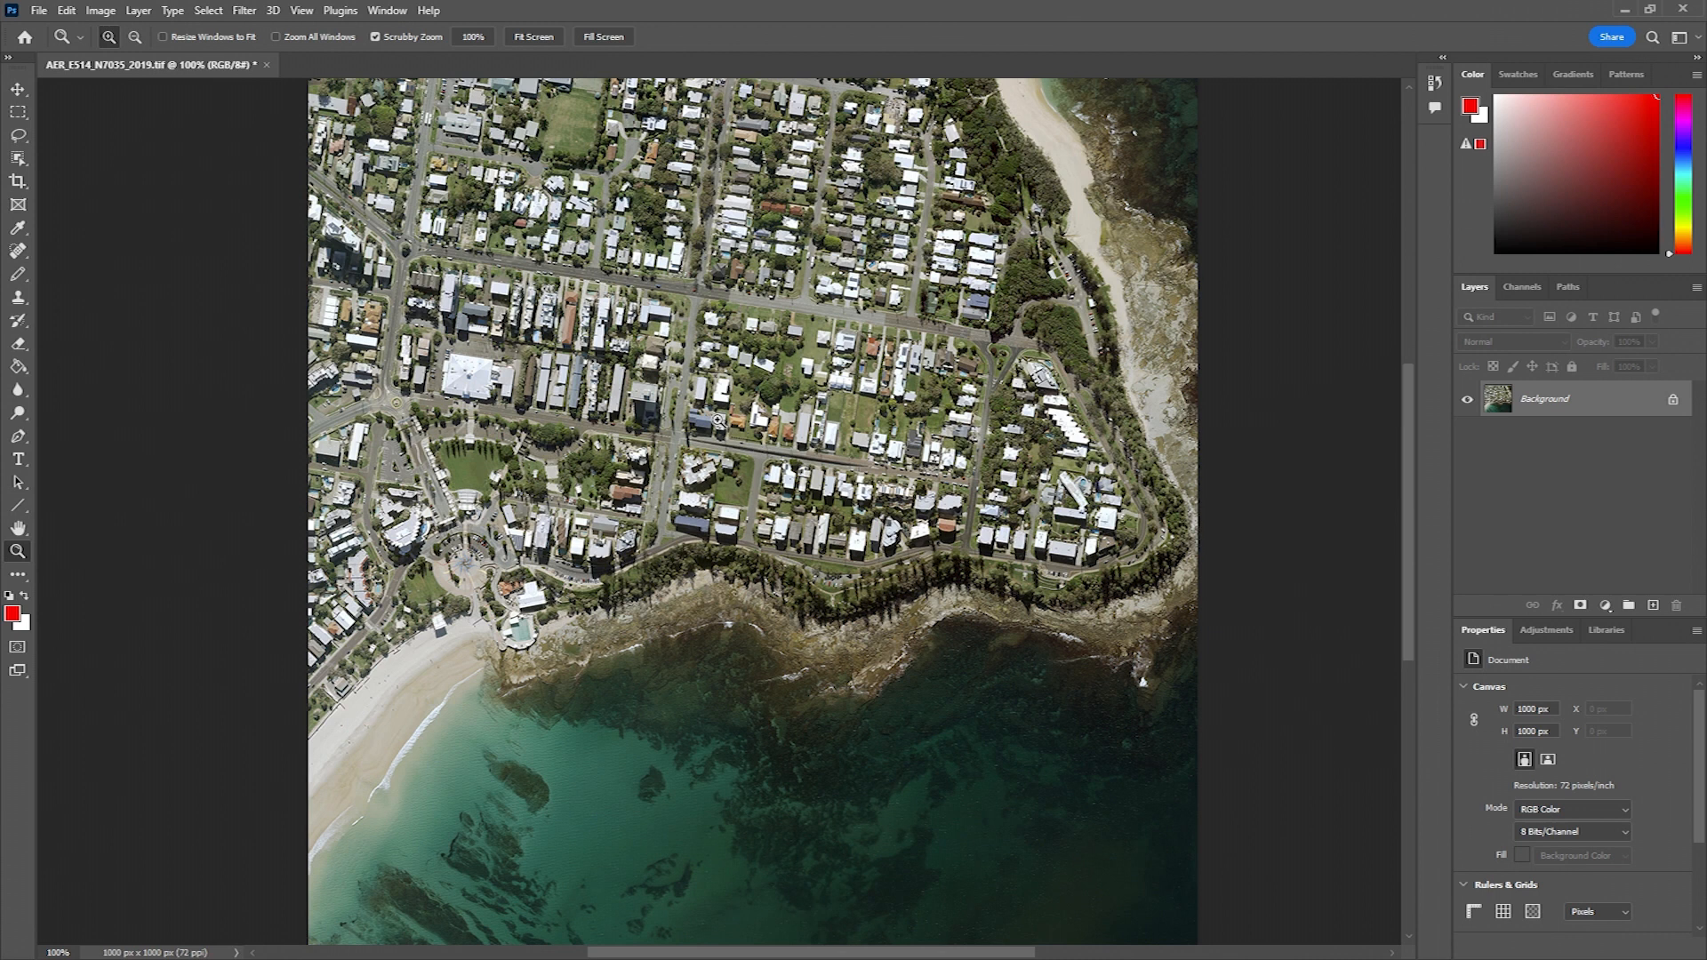
Save the resized photo as a JPEG named AER_E514_N7035_2019.jpg in the AerialPhoto folder with Medium quality 6
{"action": "left_click", "coordinate": [39, 10]}
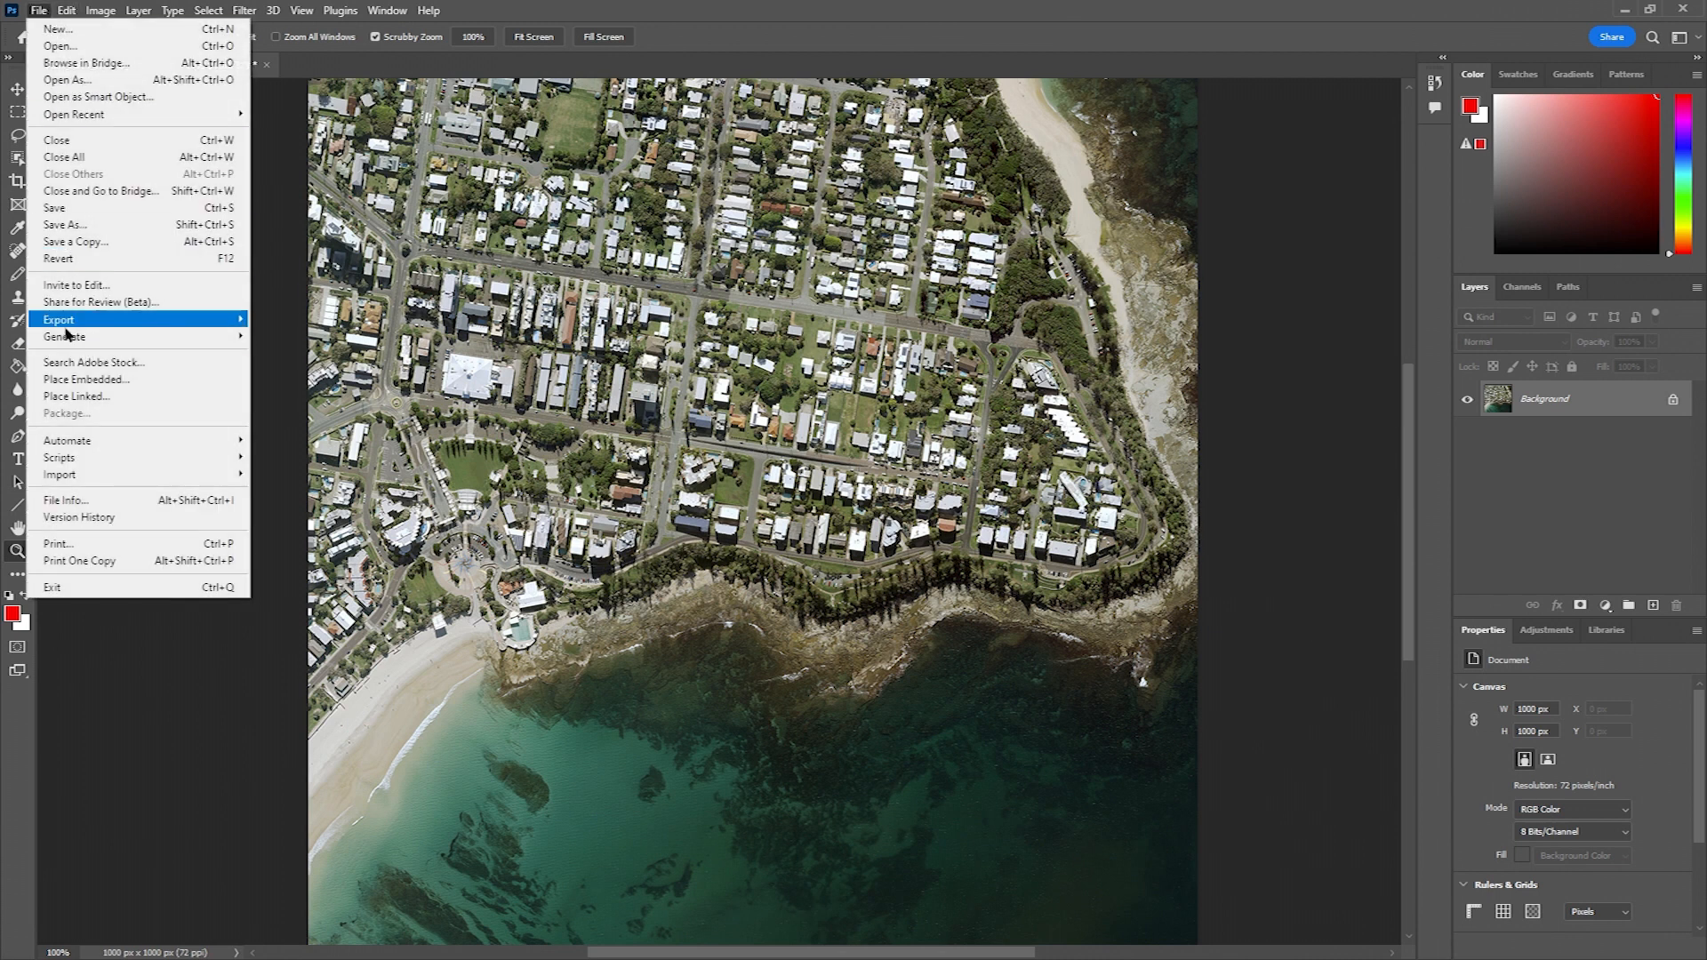
{"action": "left_click", "coordinate": [90, 229]}
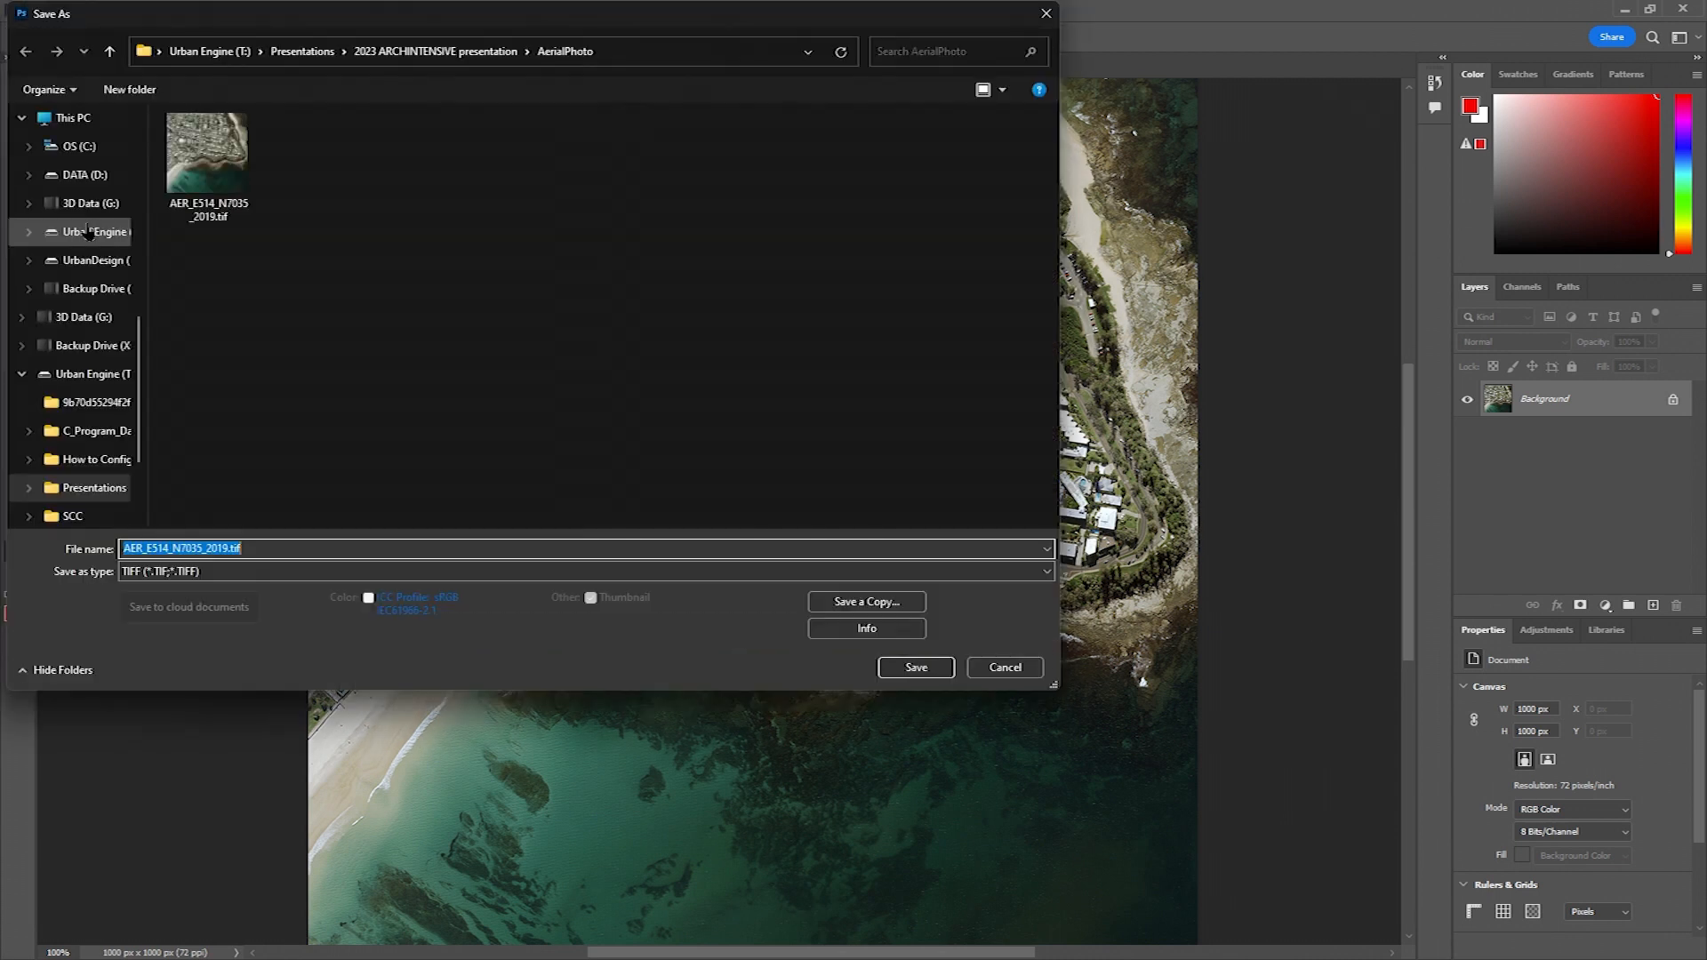
{"action": "key", "text": "Return"}
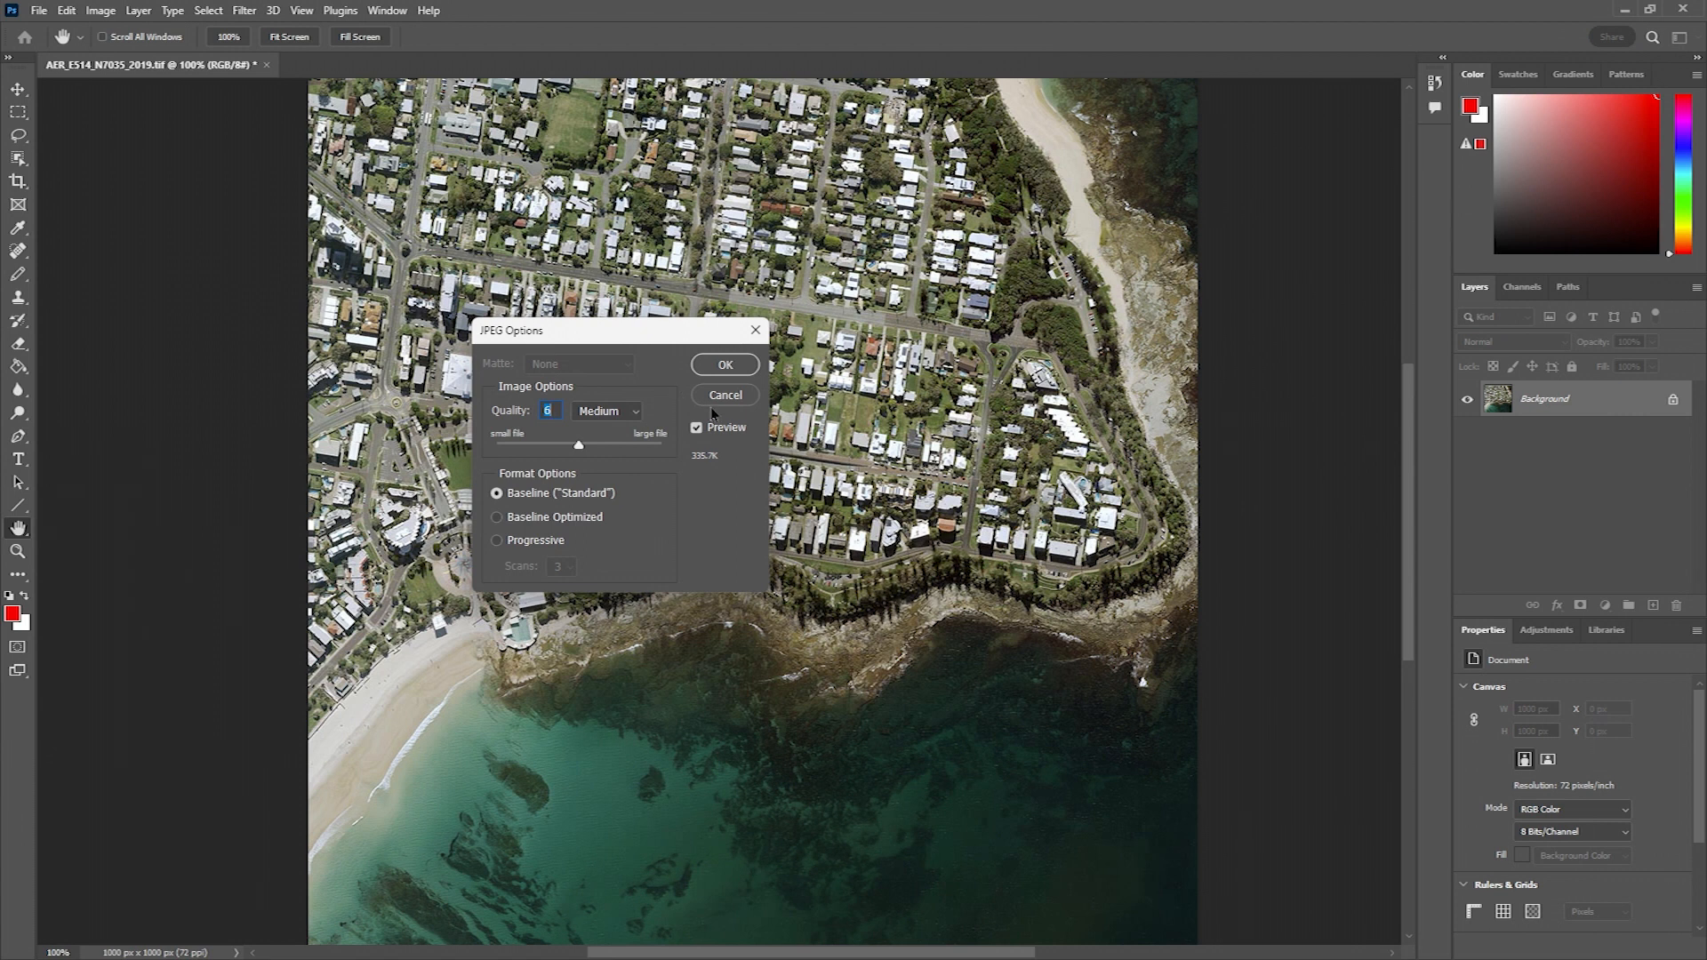
{"action": "left_click", "coordinate": [731, 372]}
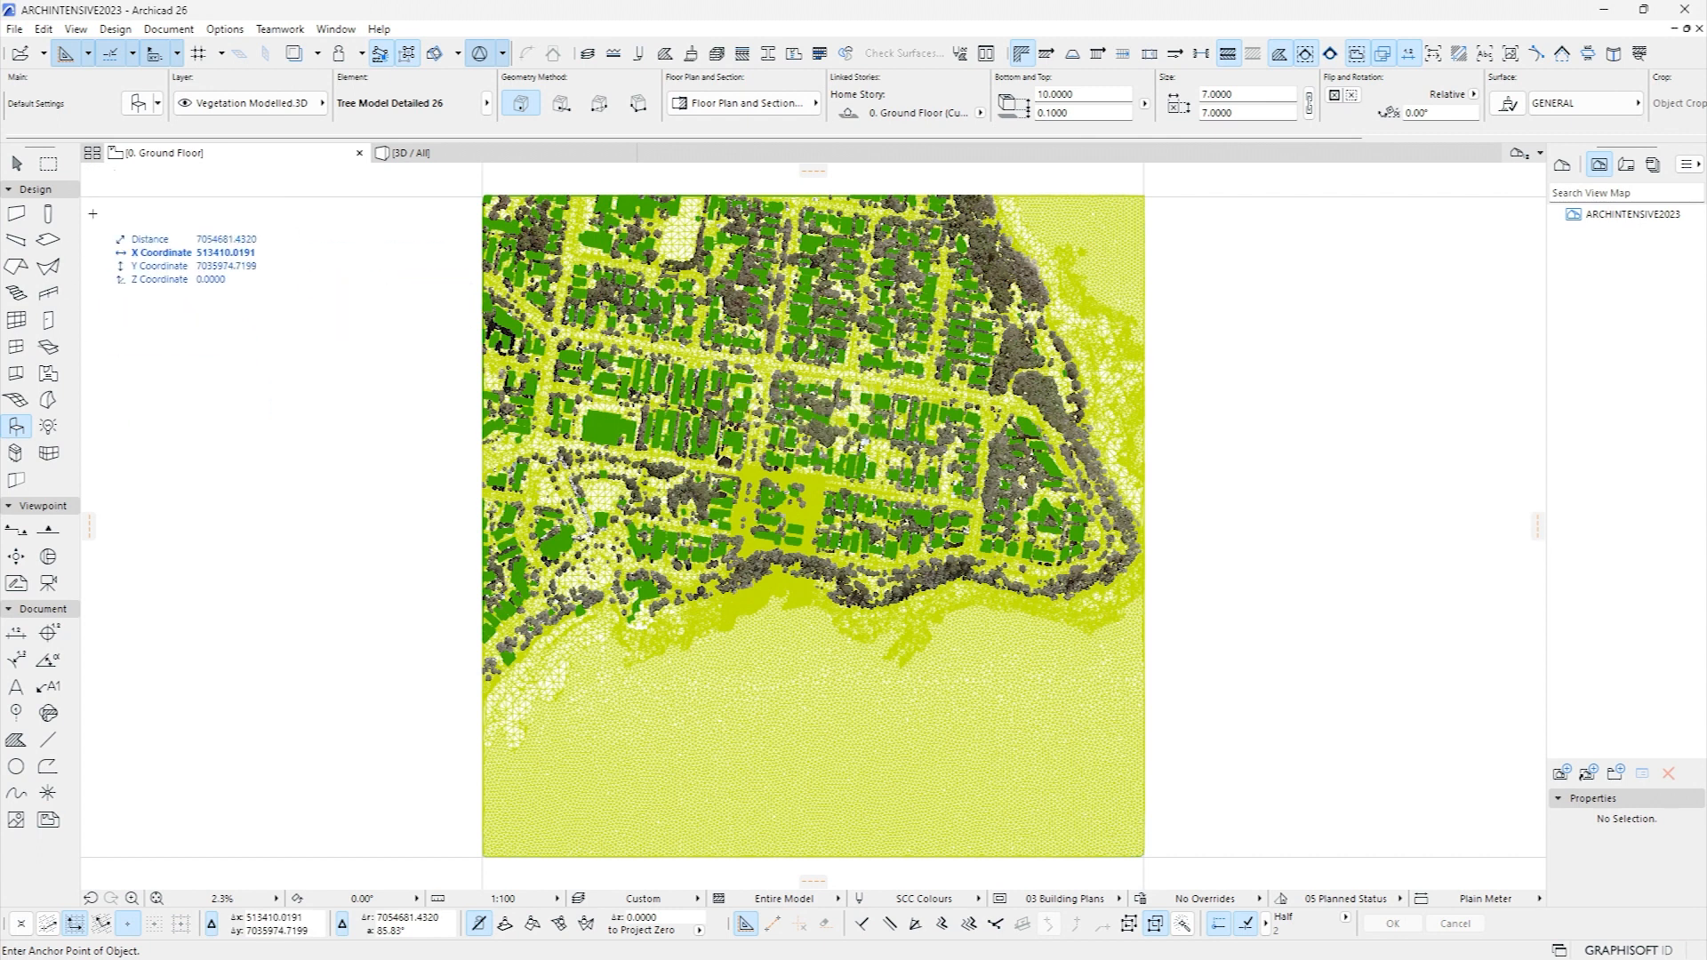
In Archicad, add AER_E514_N7035_2019.jpg from the AerialPhoto folder to the project's Embedded Library
{"action": "left_click", "coordinate": [13, 30]}
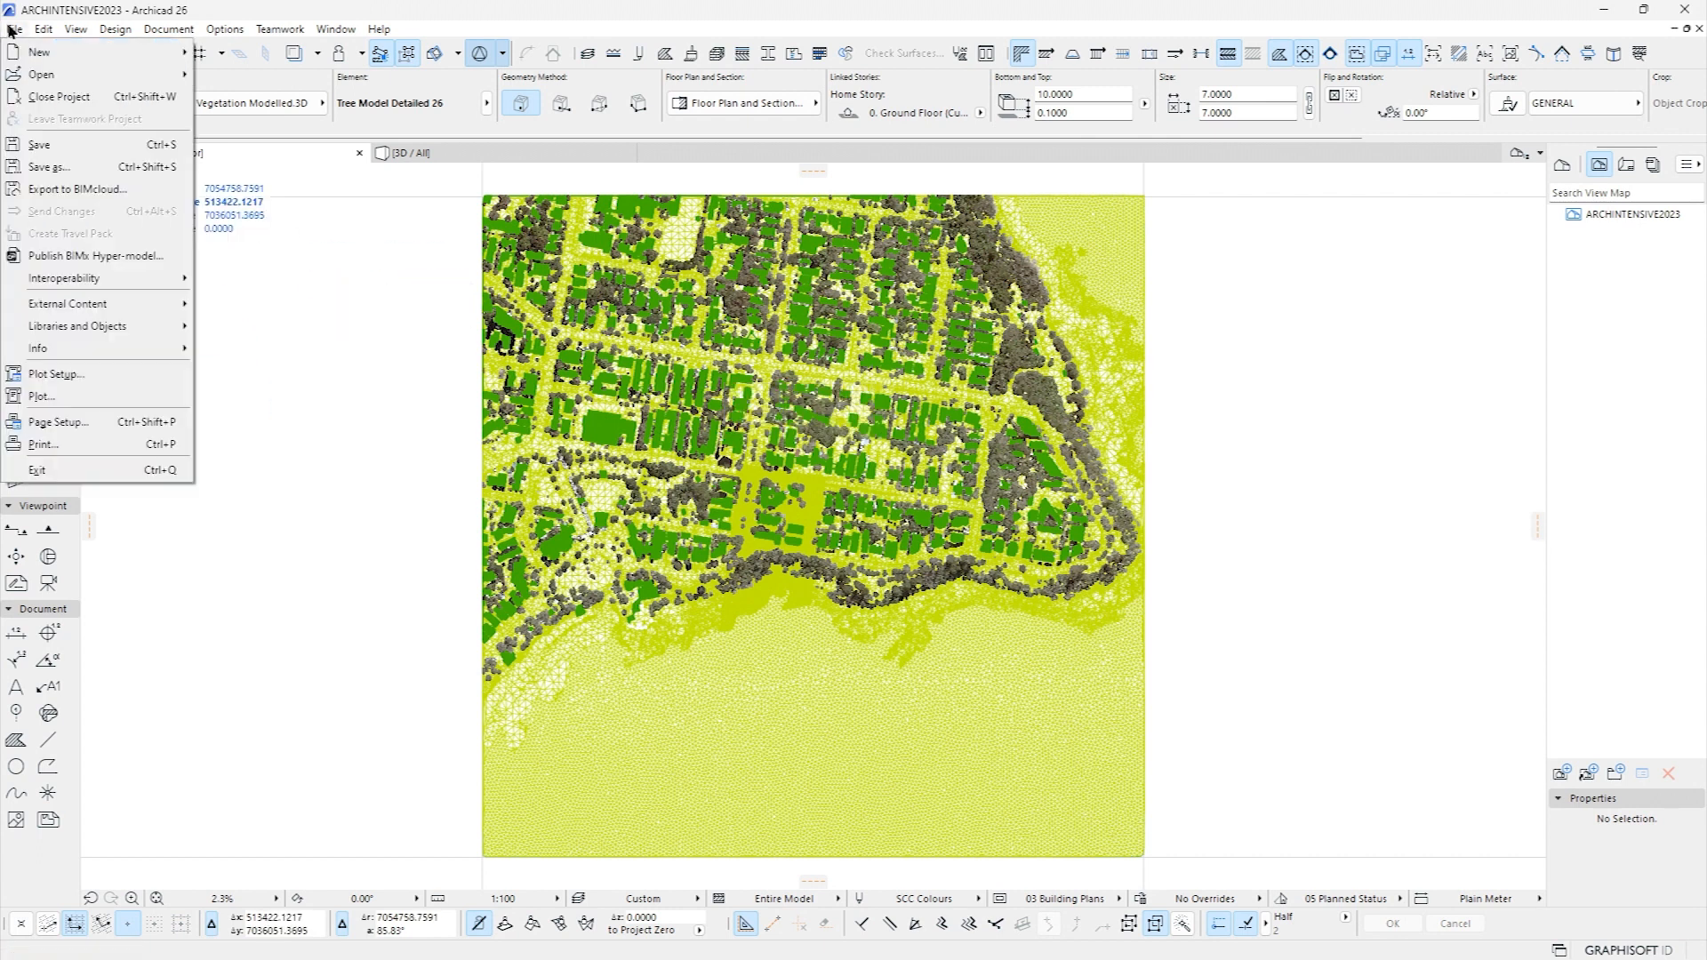
{"action": "left_click", "coordinate": [11, 30]}
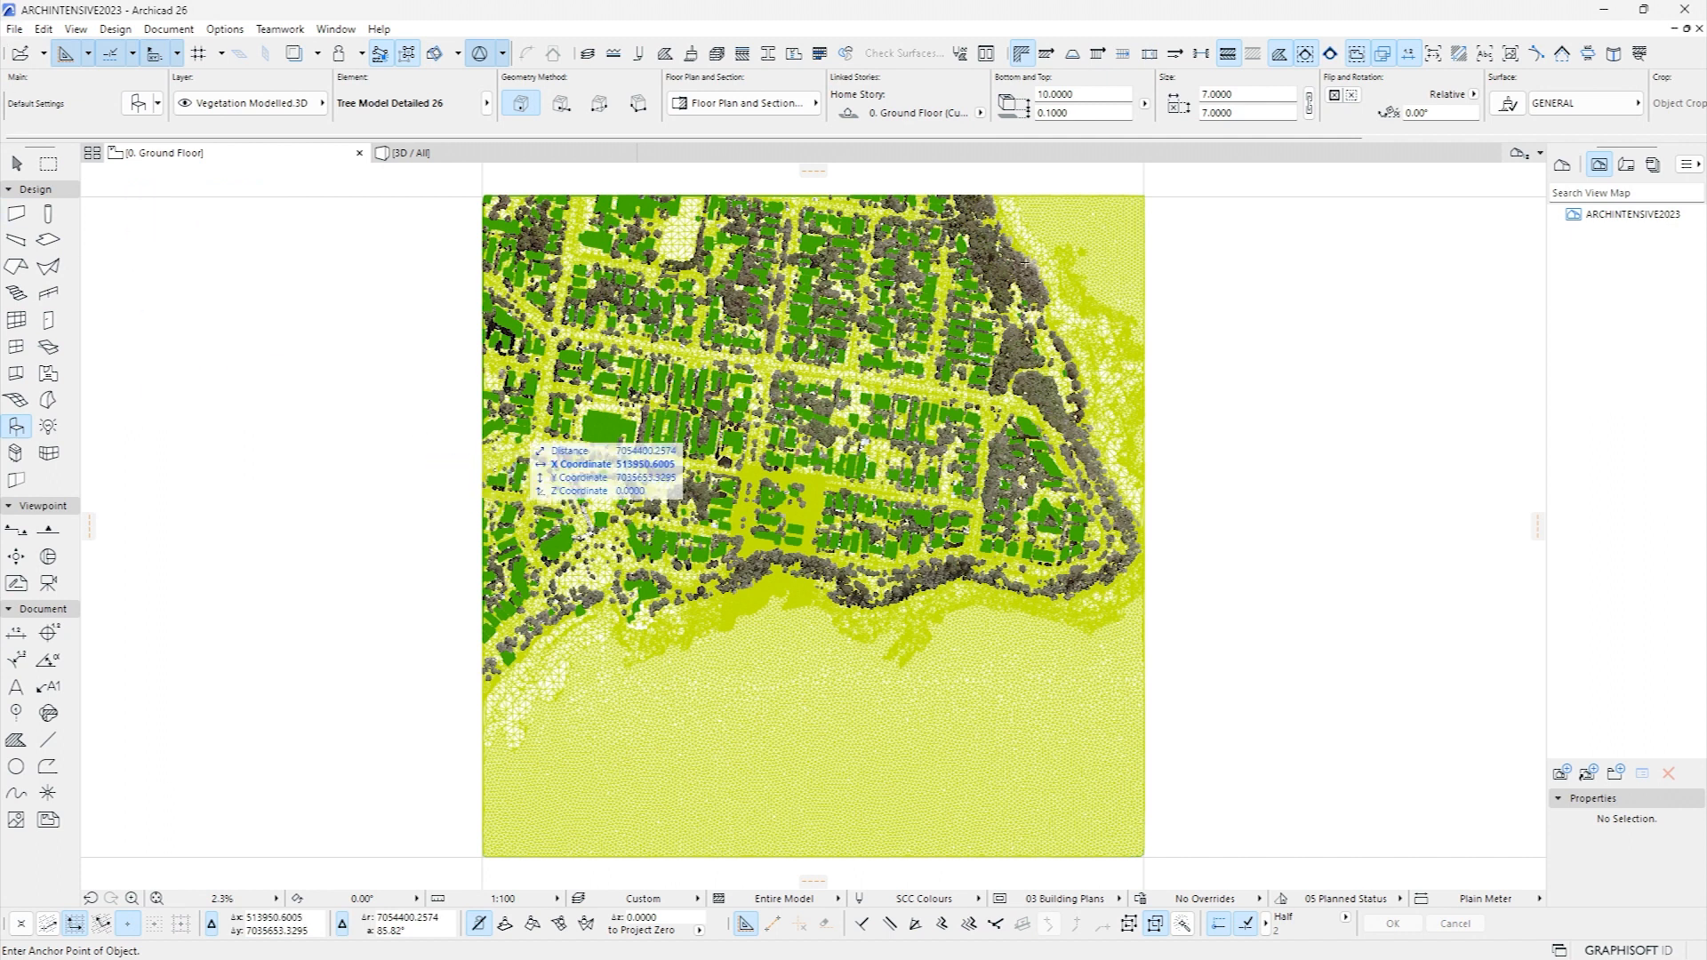
{"action": "scroll", "coordinate": [1159, 180], "scroll_direction": "down", "scroll_amount": 2}
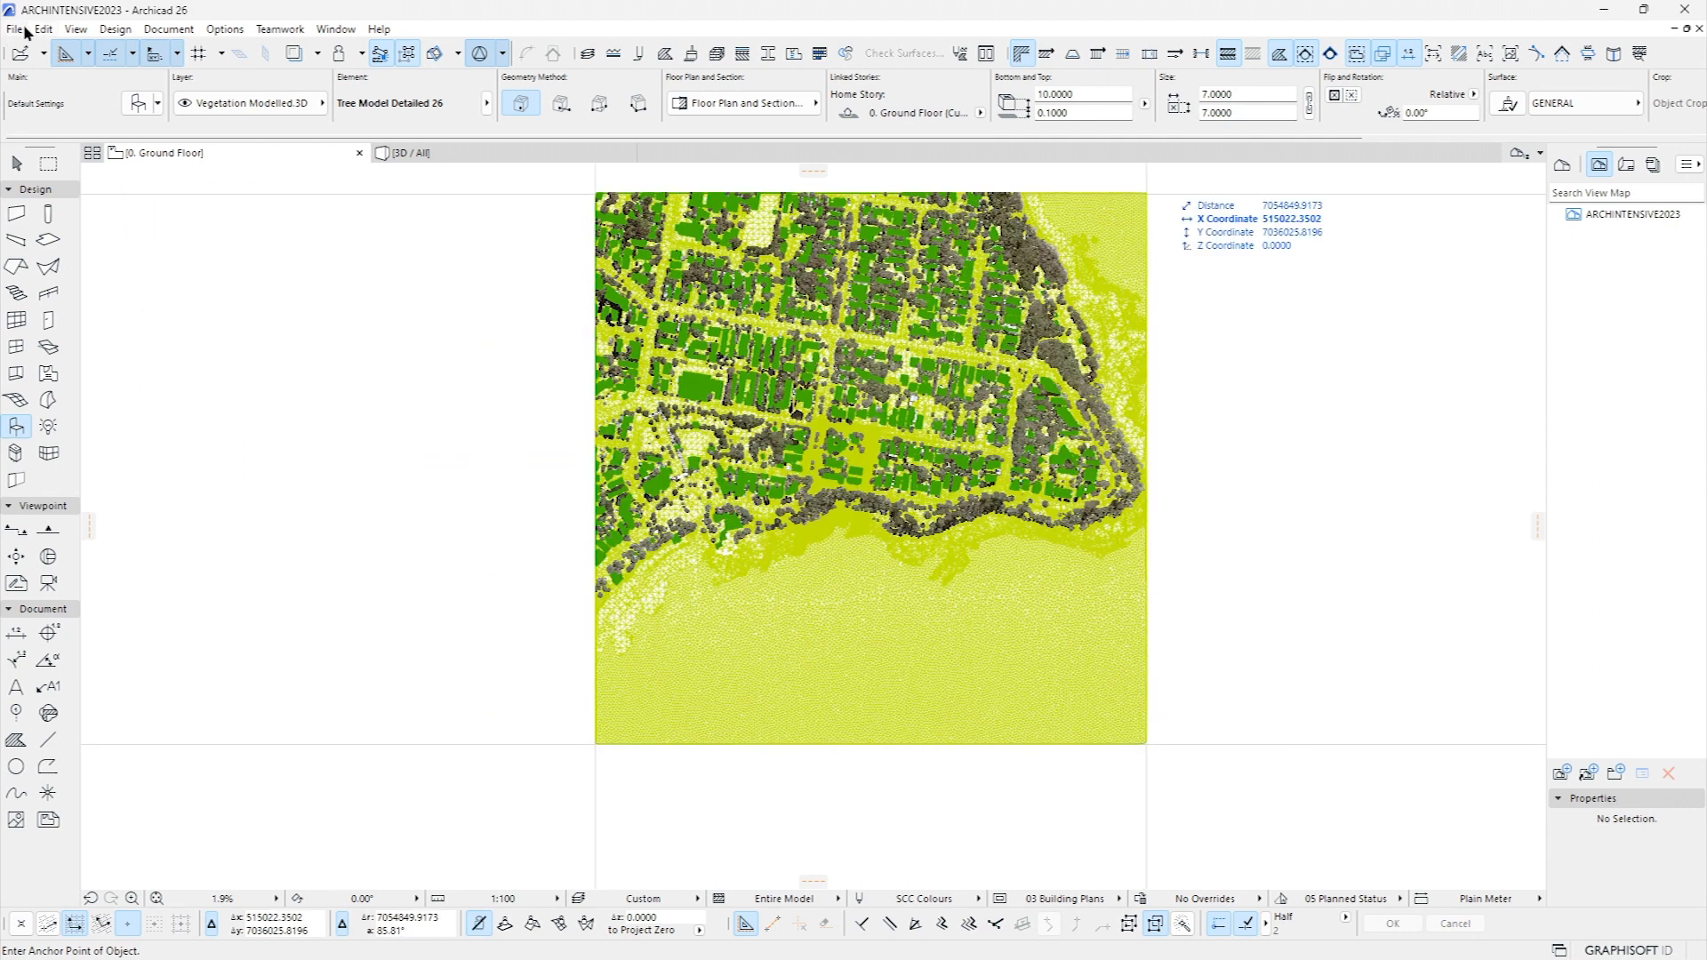
{"action": "left_click", "coordinate": [14, 30]}
{"action": "mouse_move", "coordinate": [122, 328]}
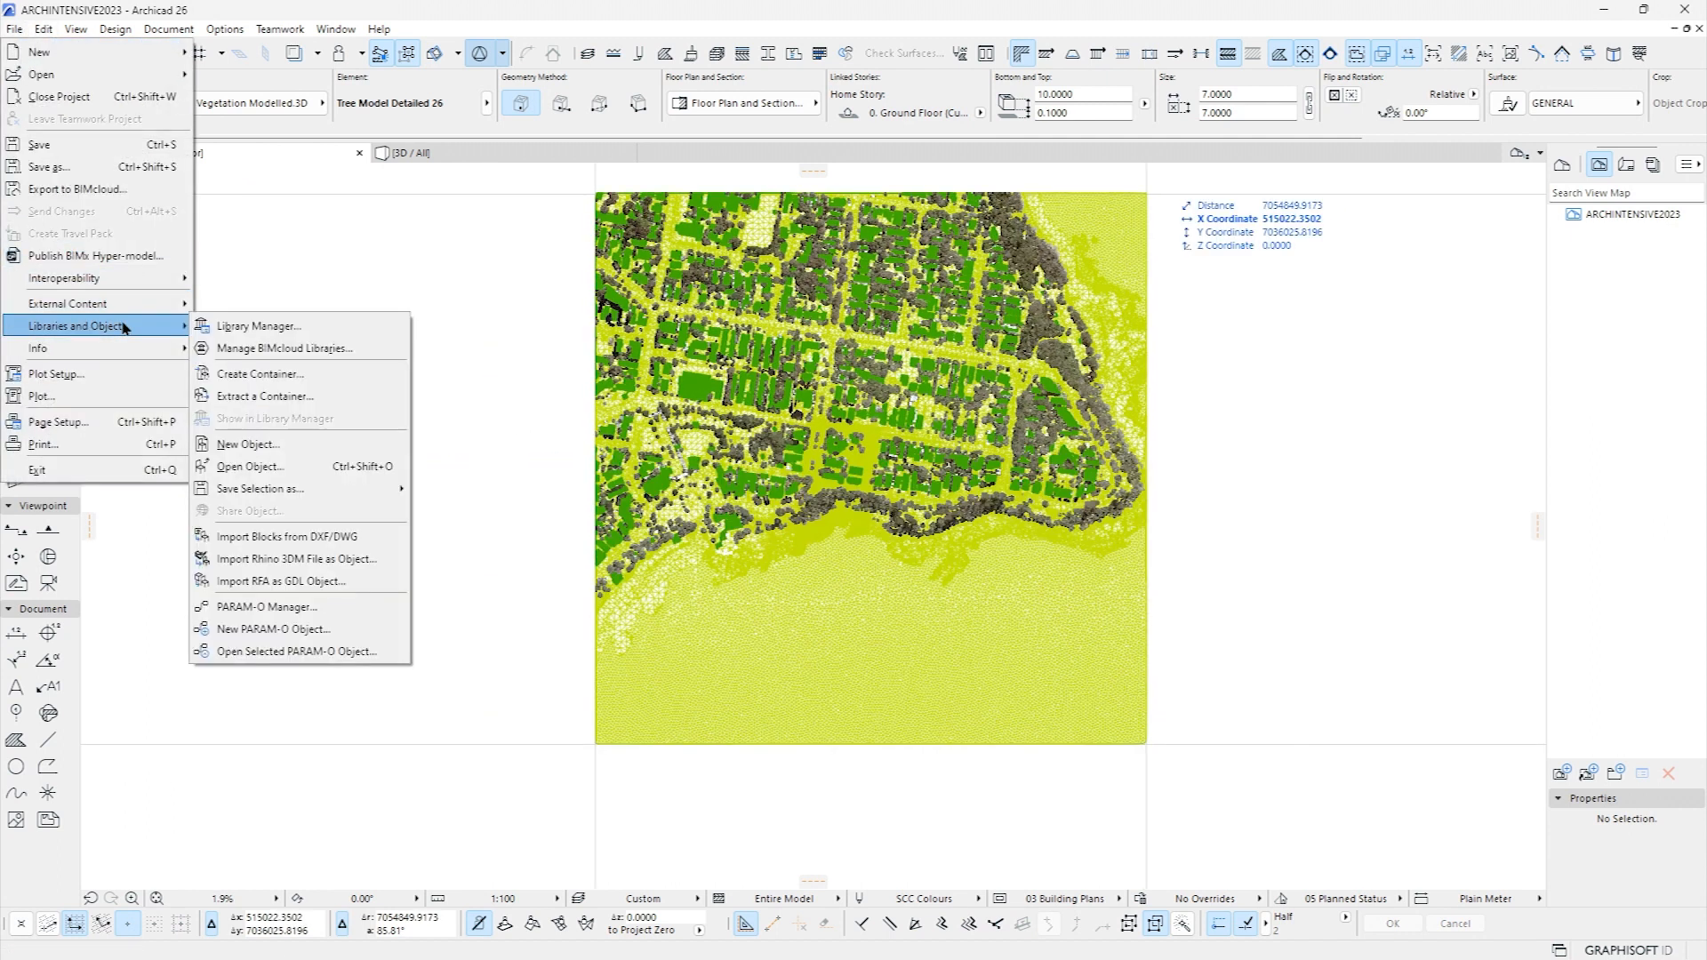
{"action": "left_click", "coordinate": [259, 326]}
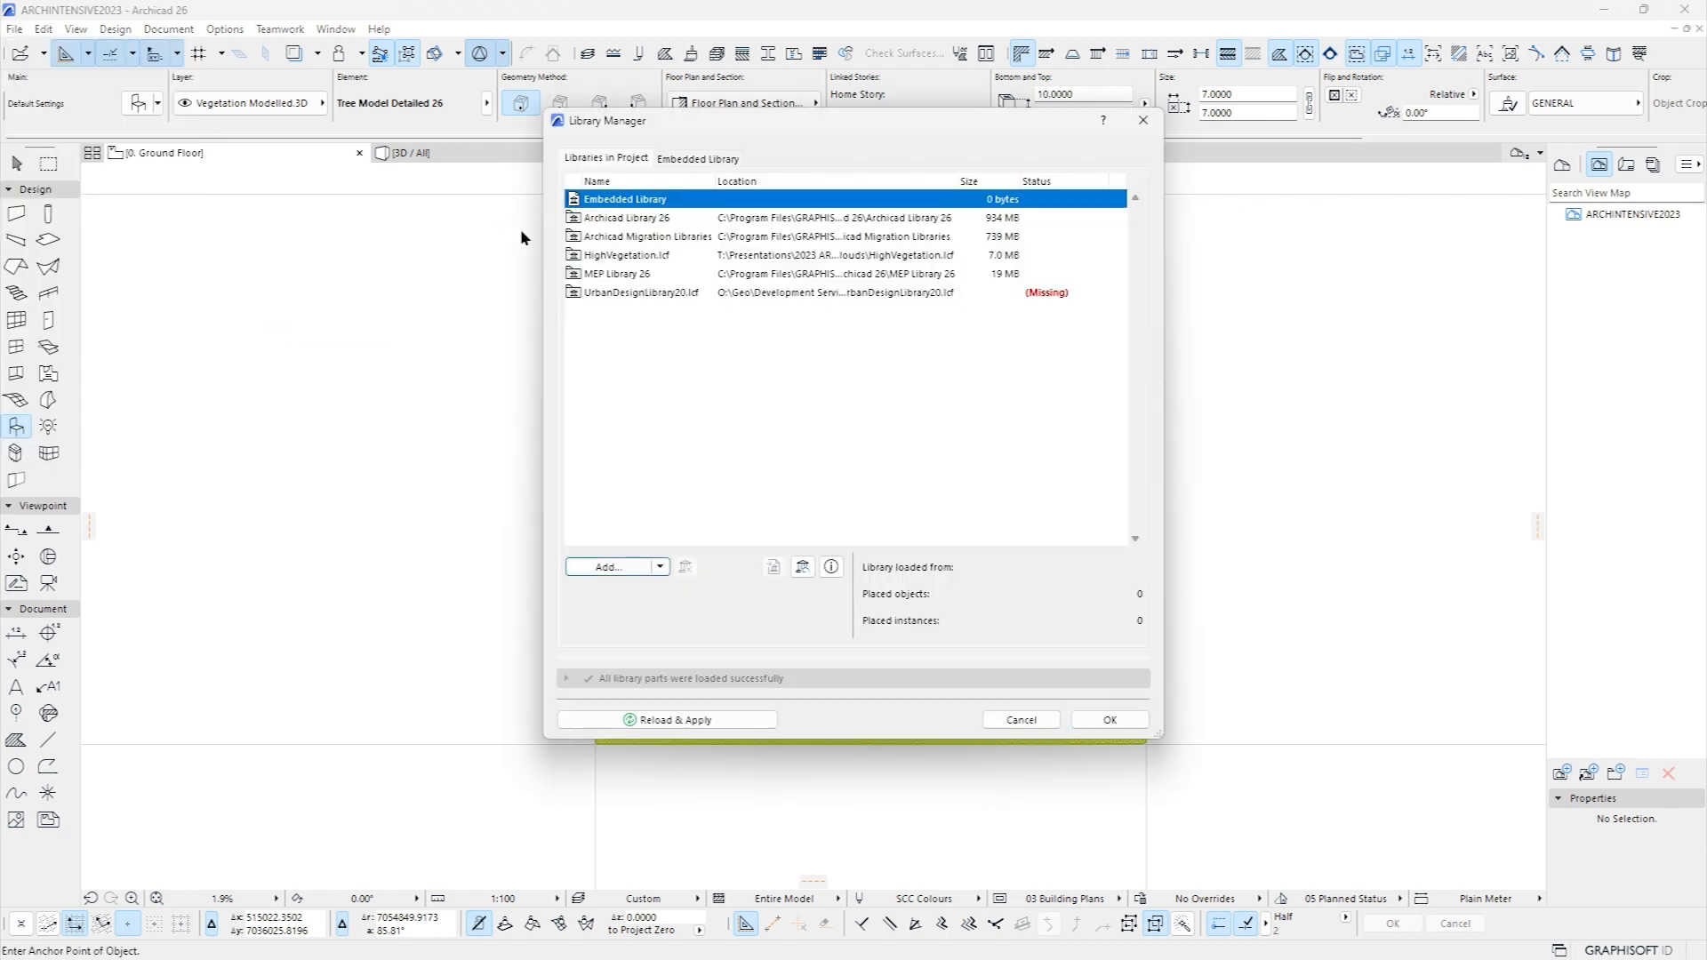
{"action": "double_click", "coordinate": [611, 199]}
{"action": "left_click_drag", "start_coordinate": [788, 115], "coordinate": [719, 182]}
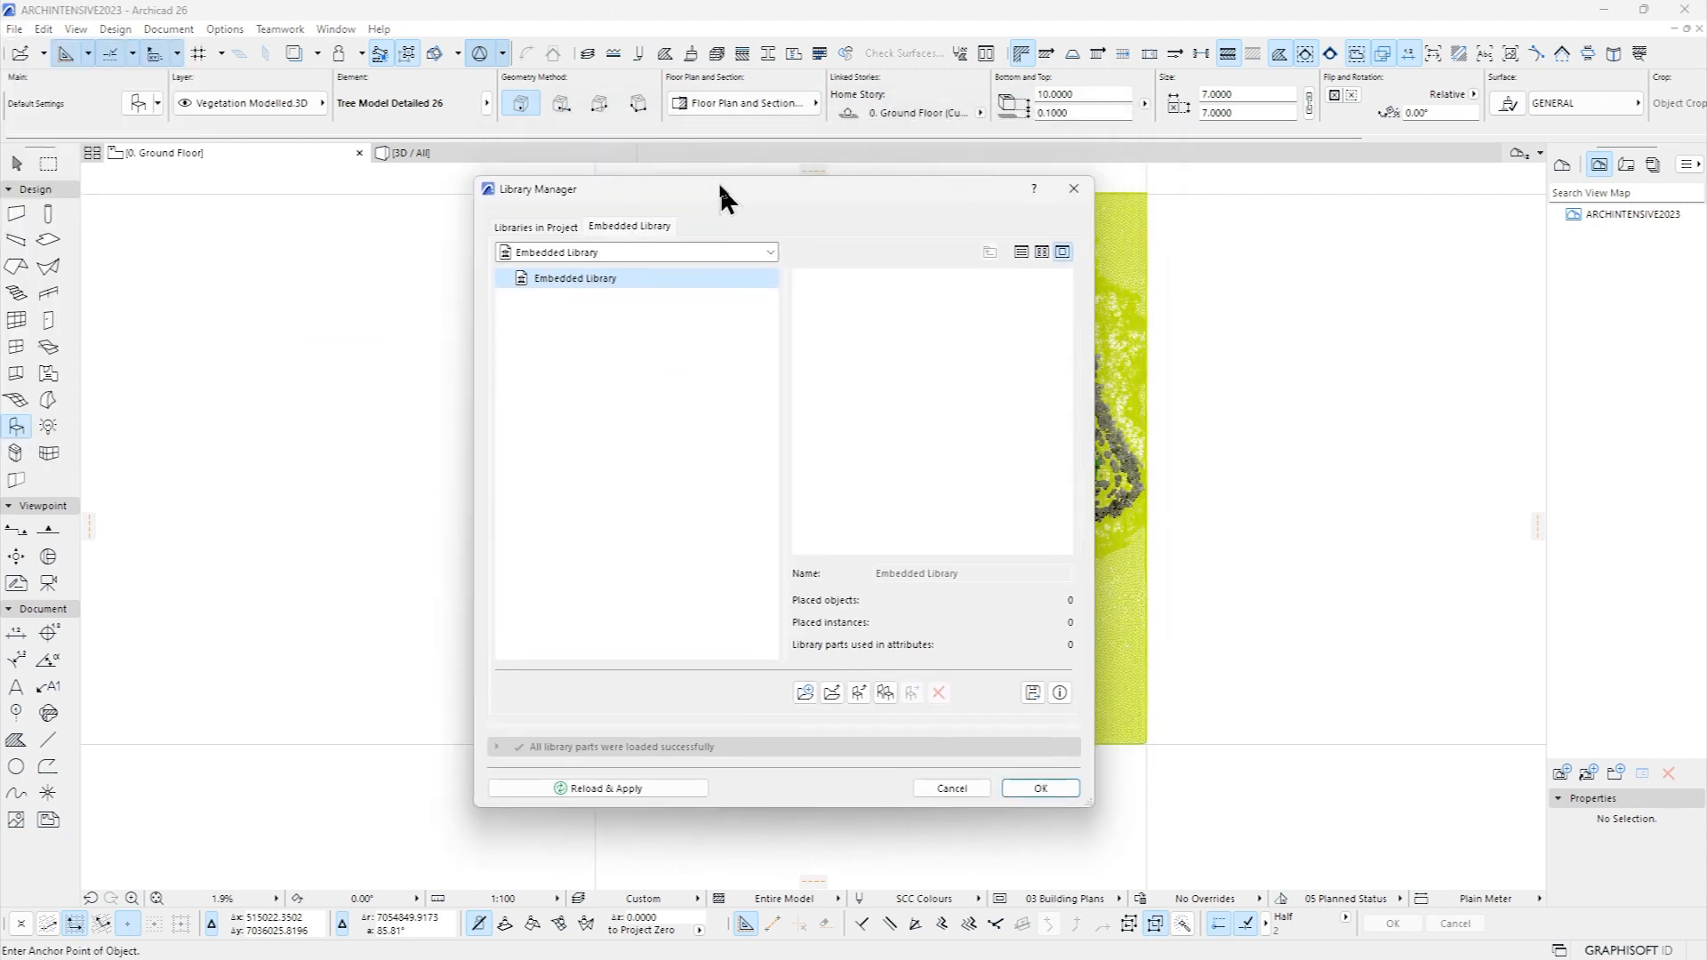
{"action": "left_click", "coordinate": [859, 696]}
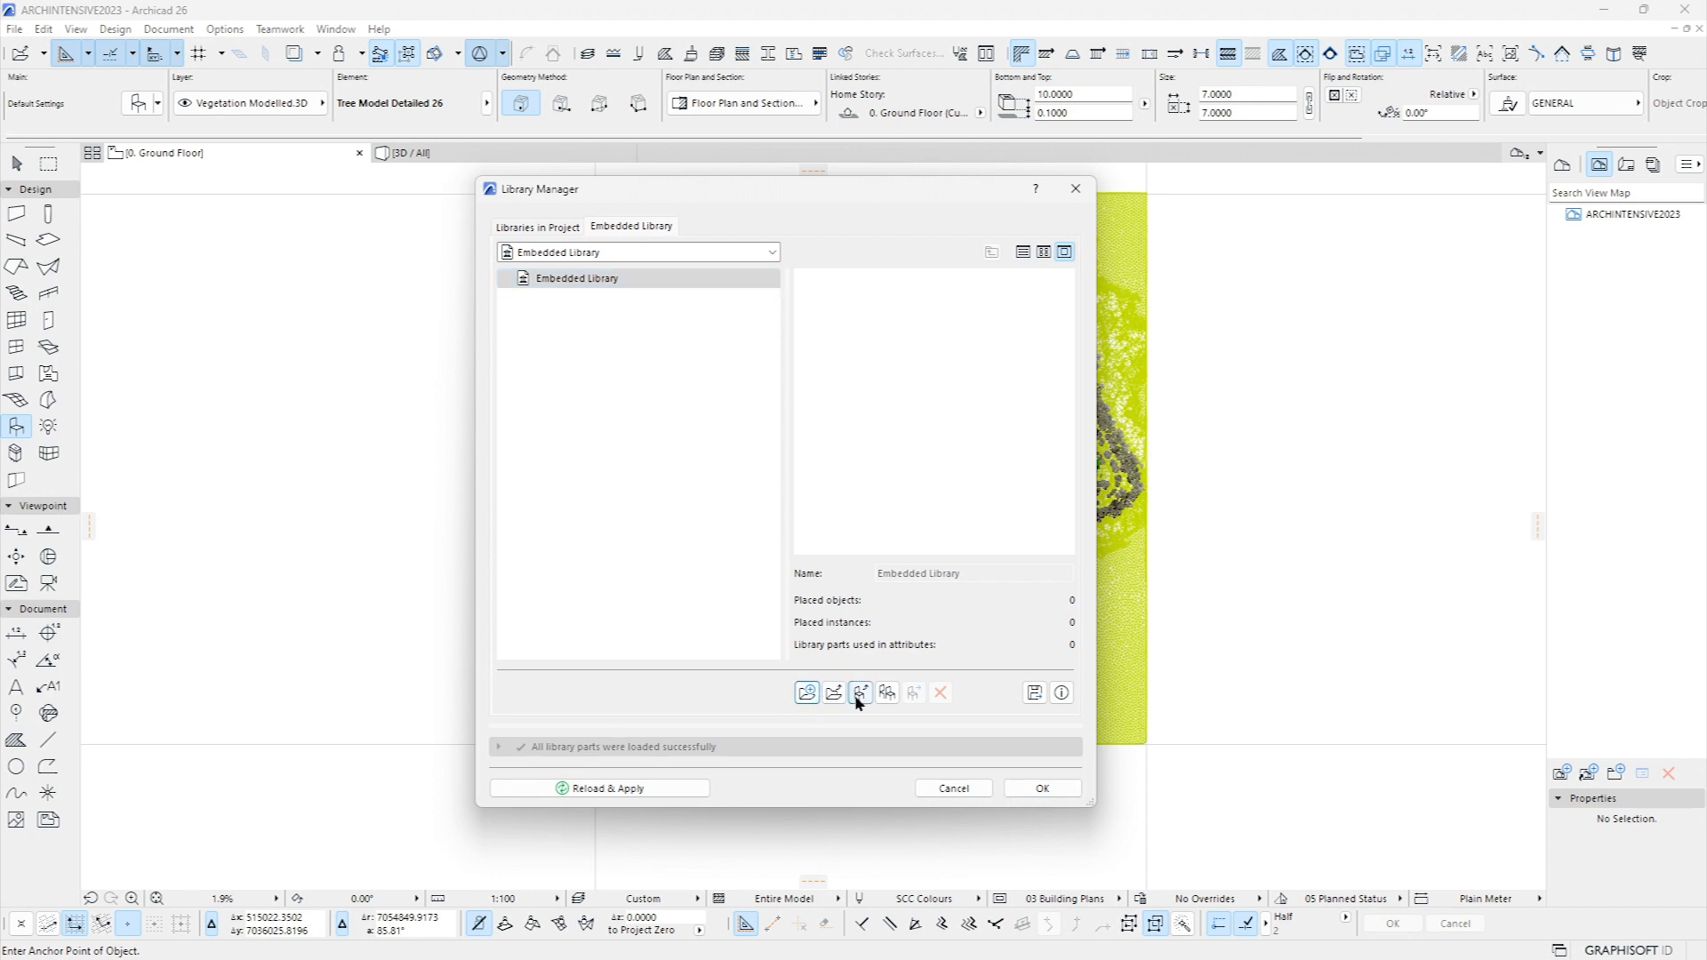
{"action": "left_click", "coordinate": [861, 698]}
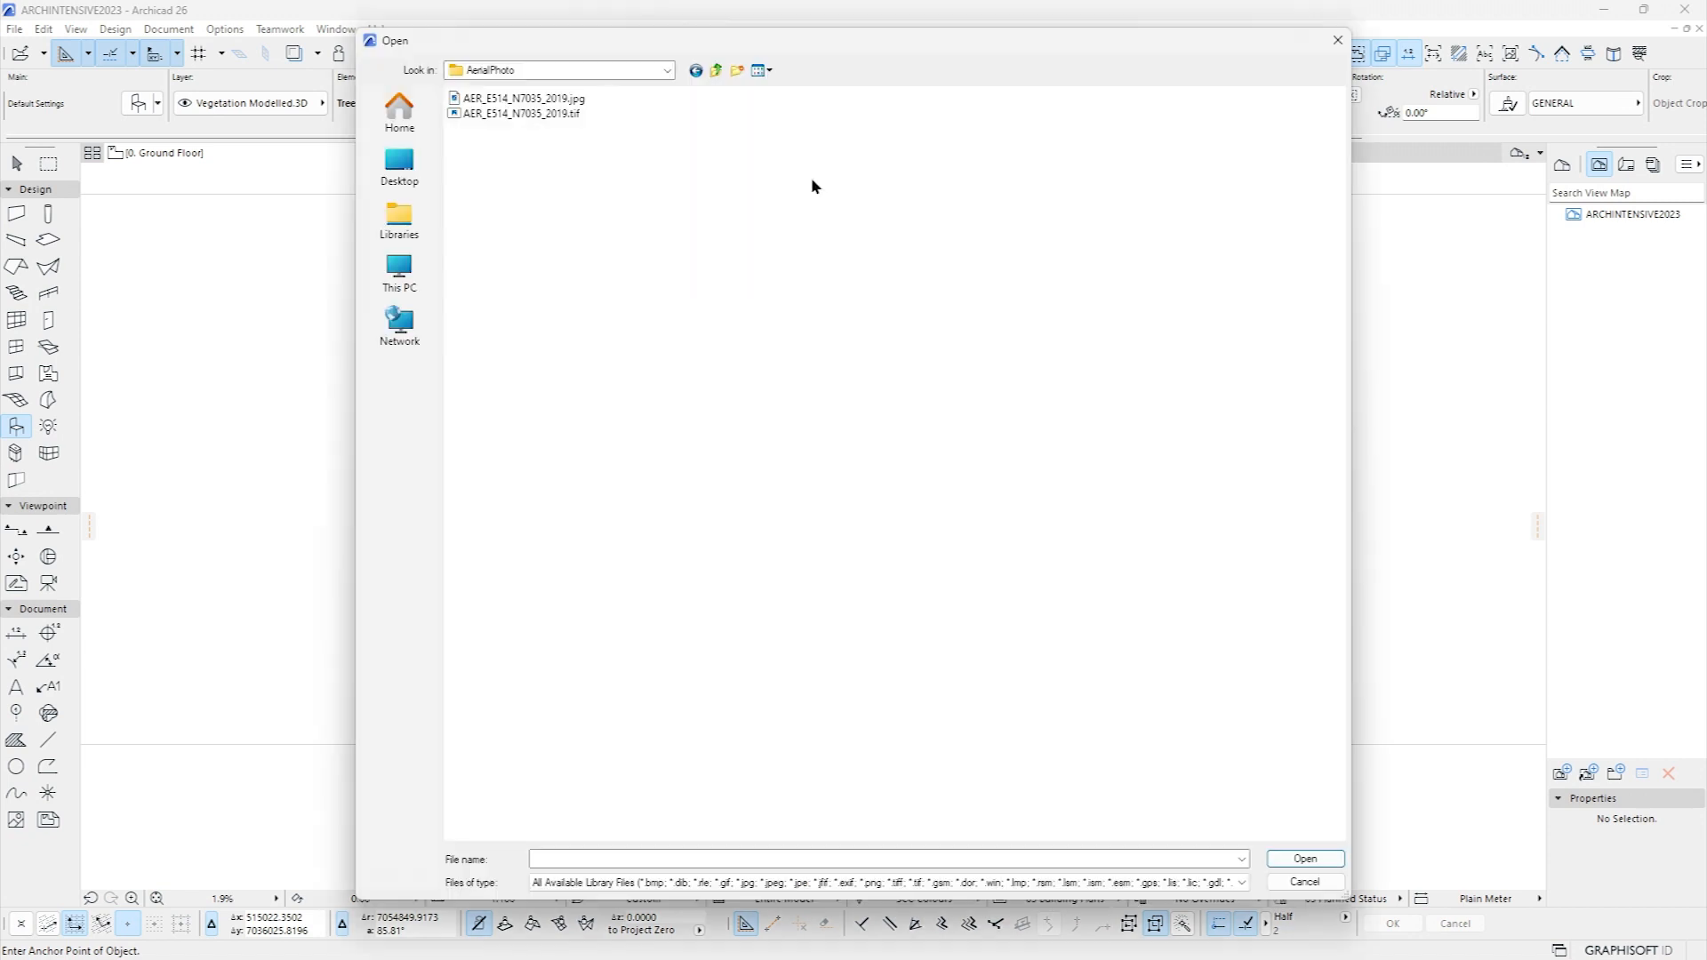
{"action": "left_click", "coordinate": [570, 99]}
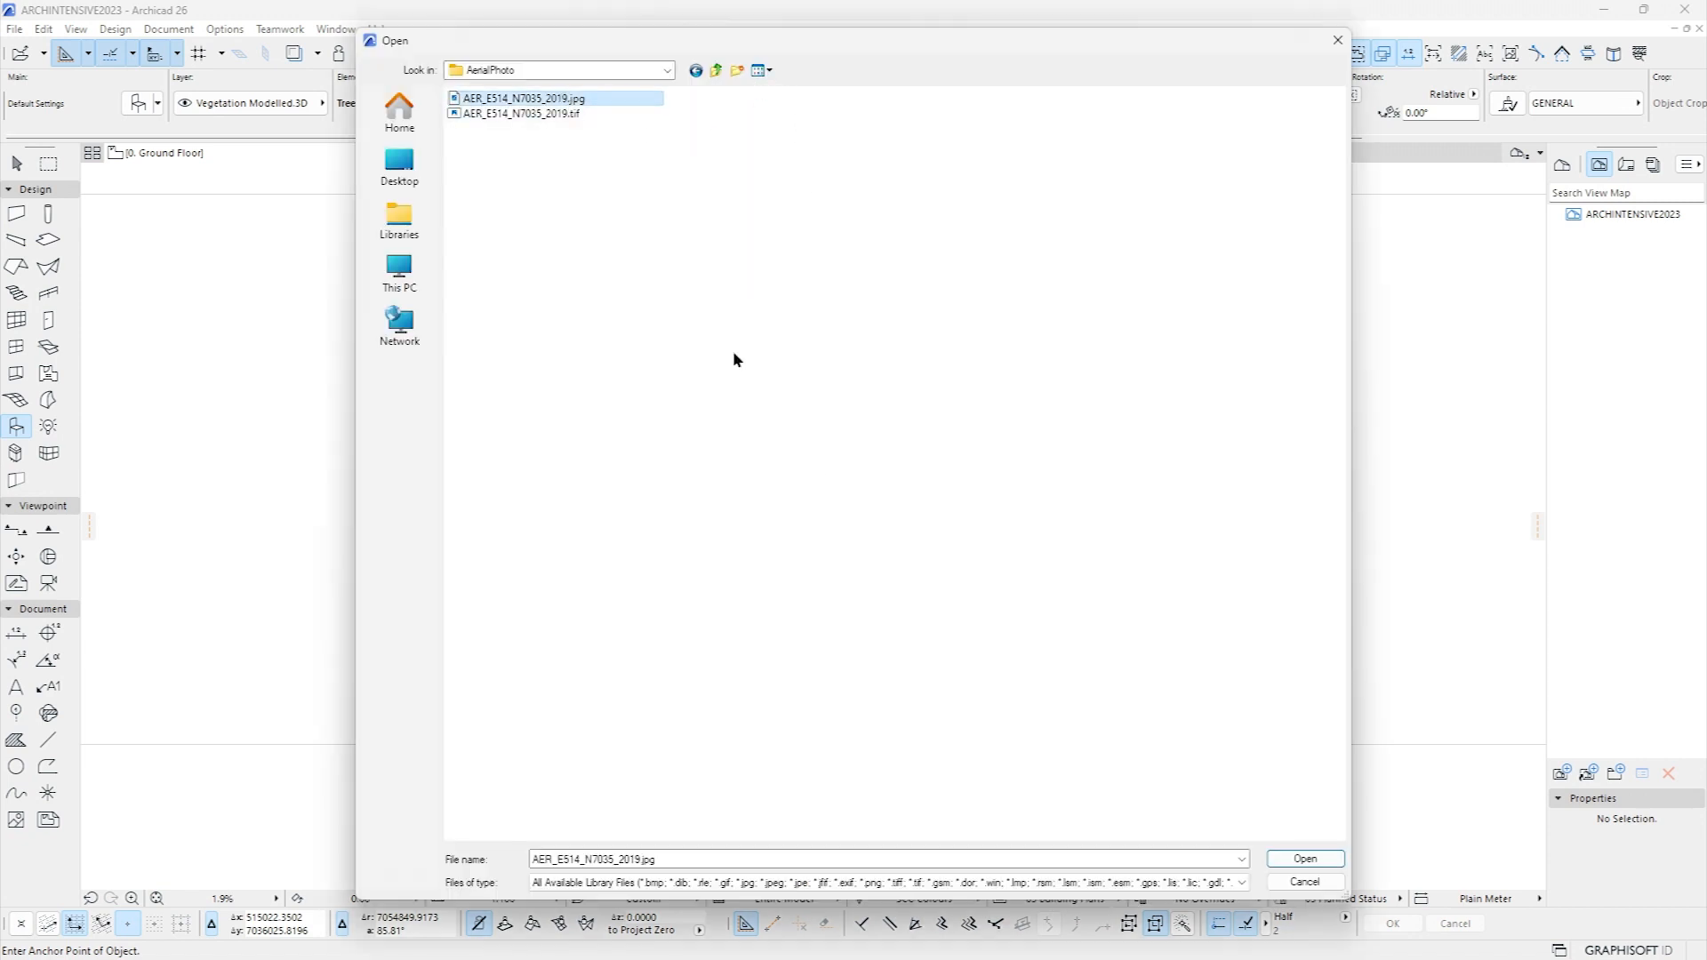
{"action": "left_click", "coordinate": [1304, 858]}
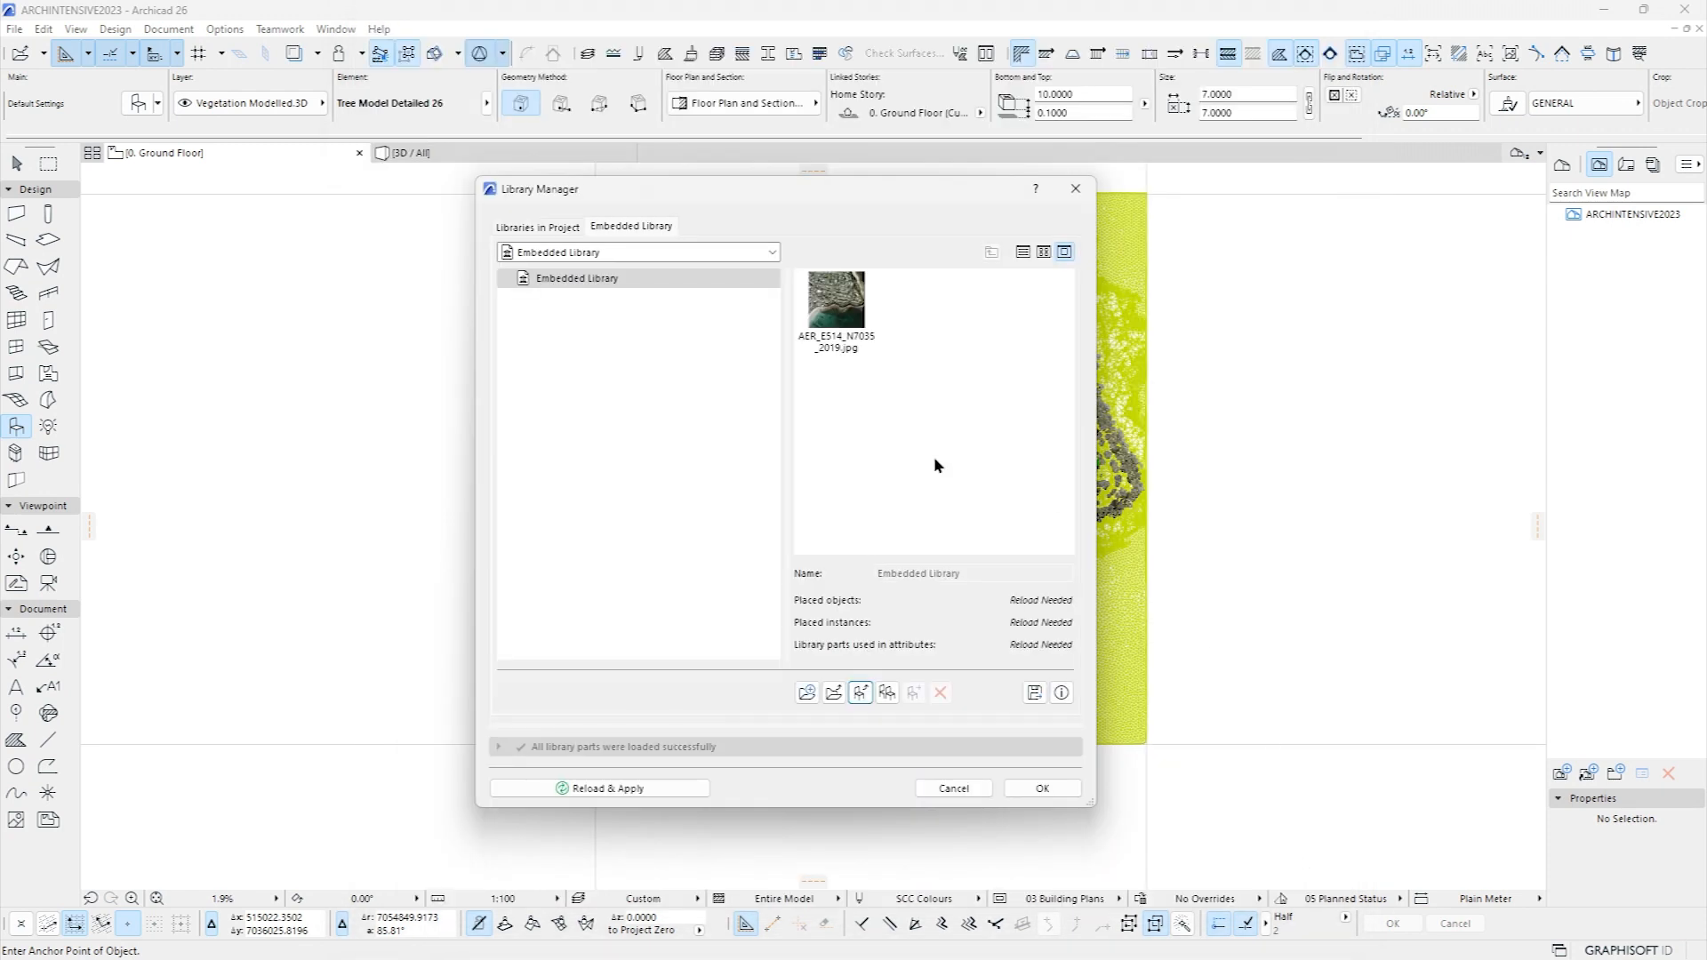
{"action": "left_click", "coordinate": [1047, 790]}
Create a new surface named KingsBeach by duplicating Paint - Glossy White
{"action": "left_click", "coordinate": [222, 29]}
{"action": "mouse_move", "coordinate": [294, 53]}
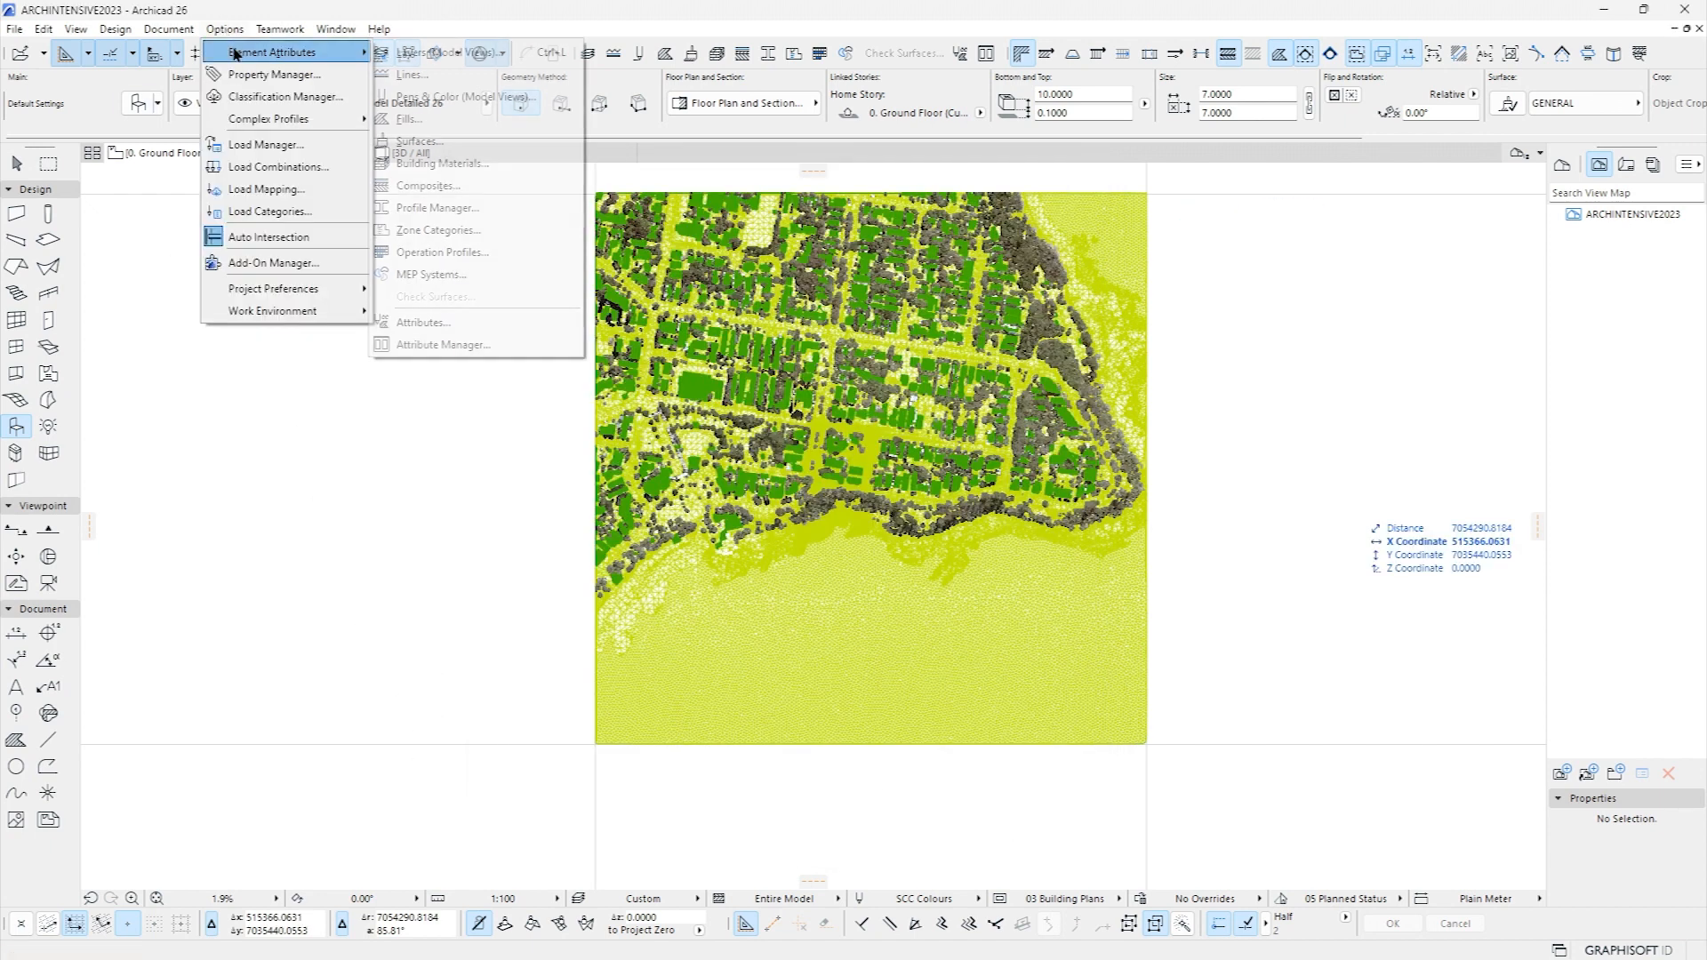
{"action": "left_click", "coordinate": [419, 142]}
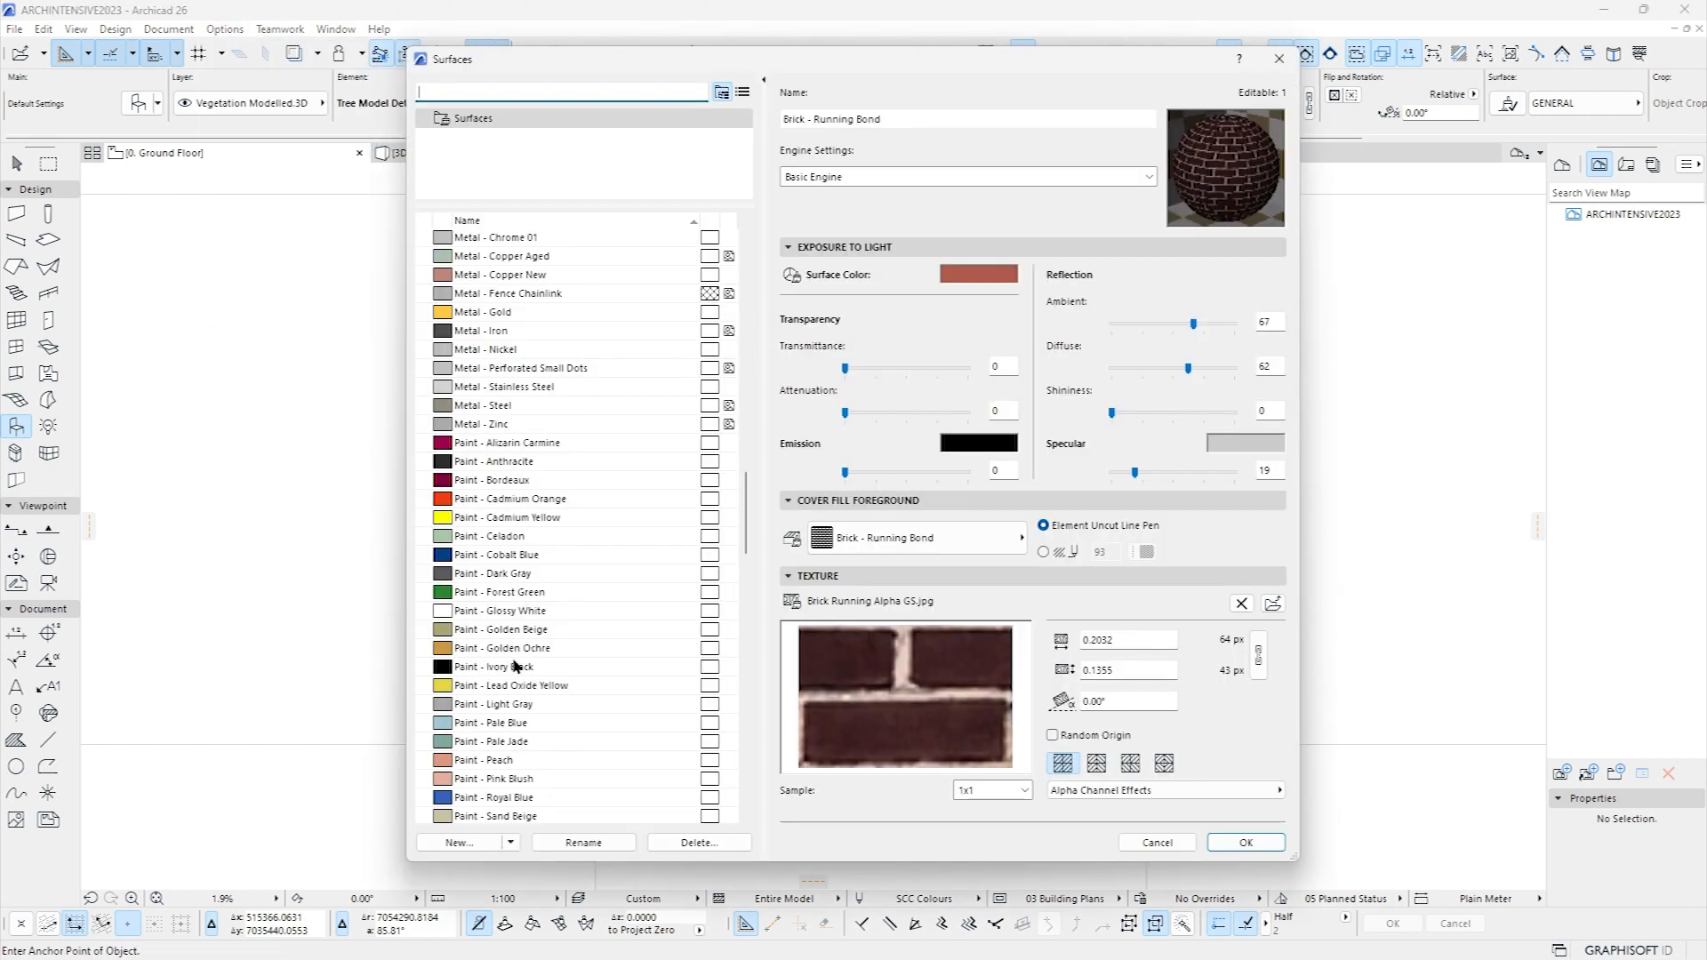
{"action": "left_click", "coordinate": [492, 612]}
{"action": "left_click", "coordinate": [458, 843]}
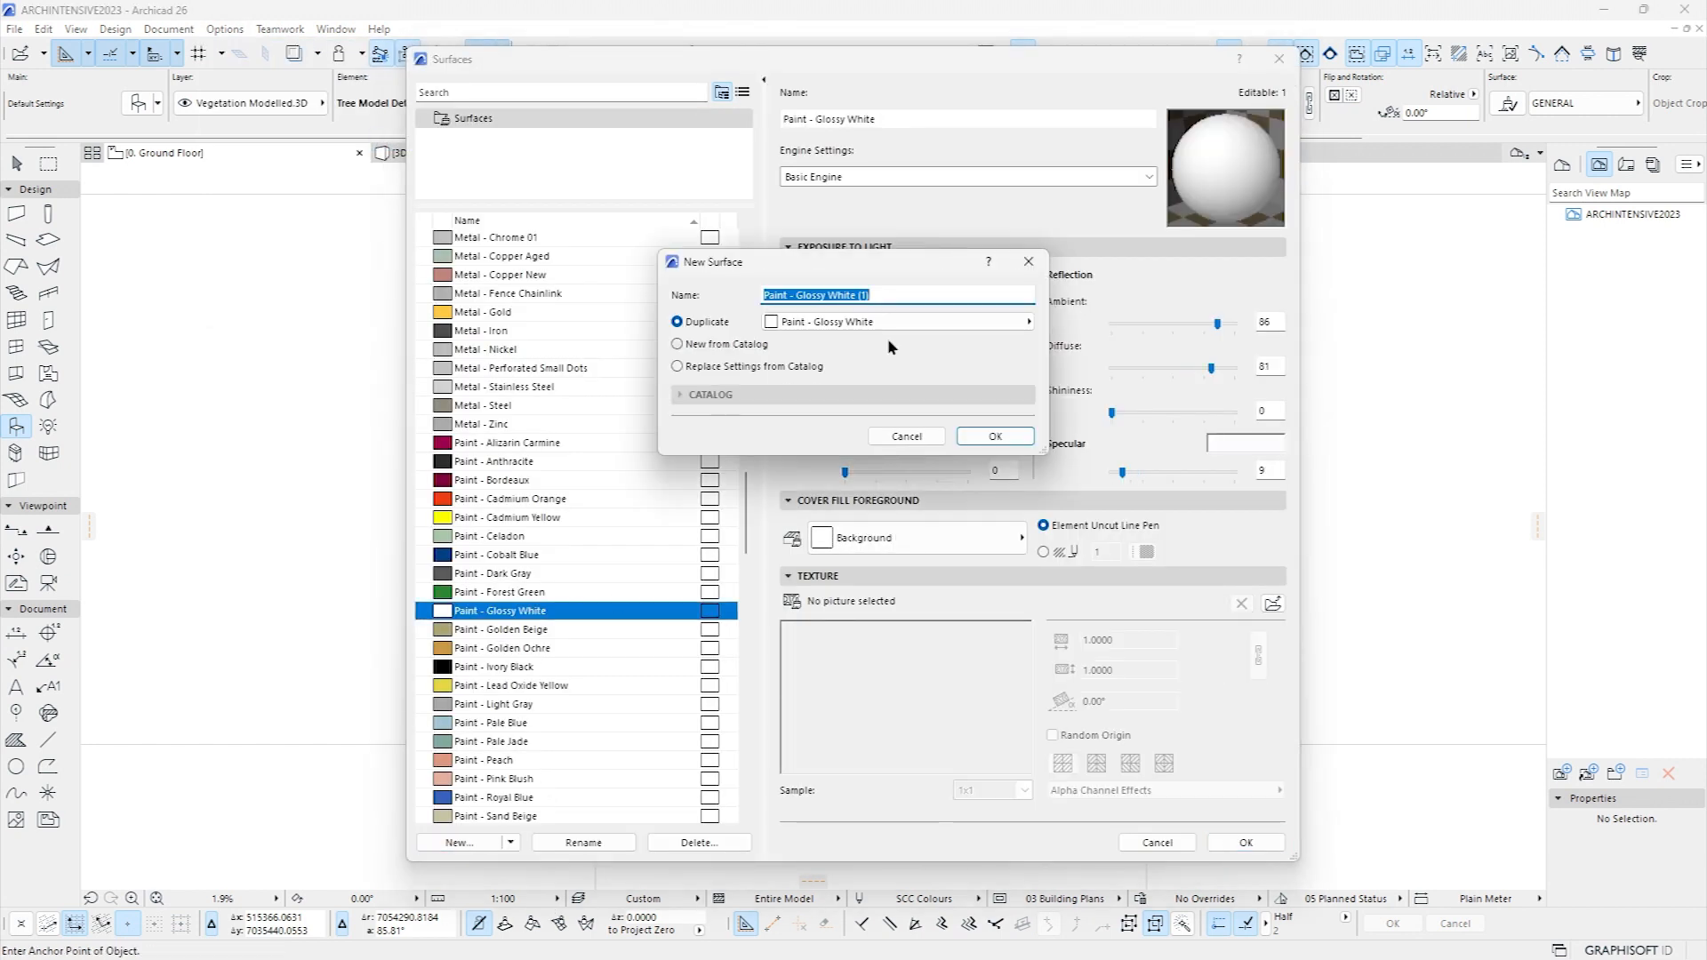
{"action": "type", "text": "King"}
{"action": "key", "text": "Return"}
{"action": "key", "text": "Return"}
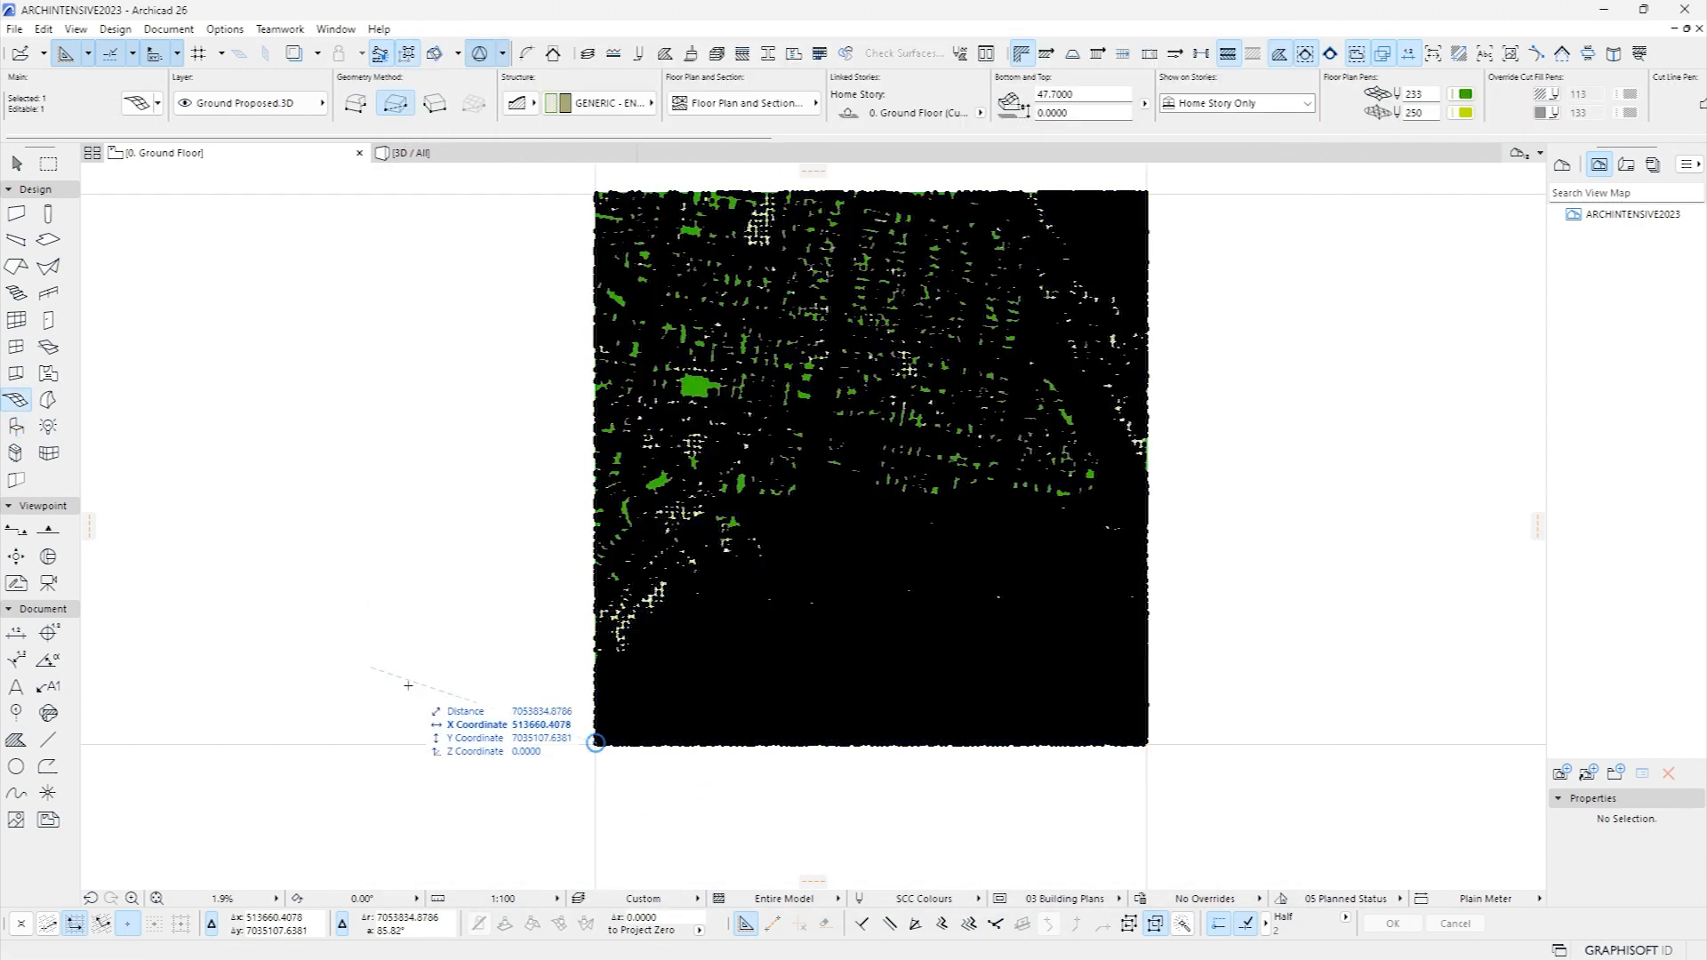
Show only the selected terrain mesh in 3D and select it there
{"action": "key", "text": "F5"}
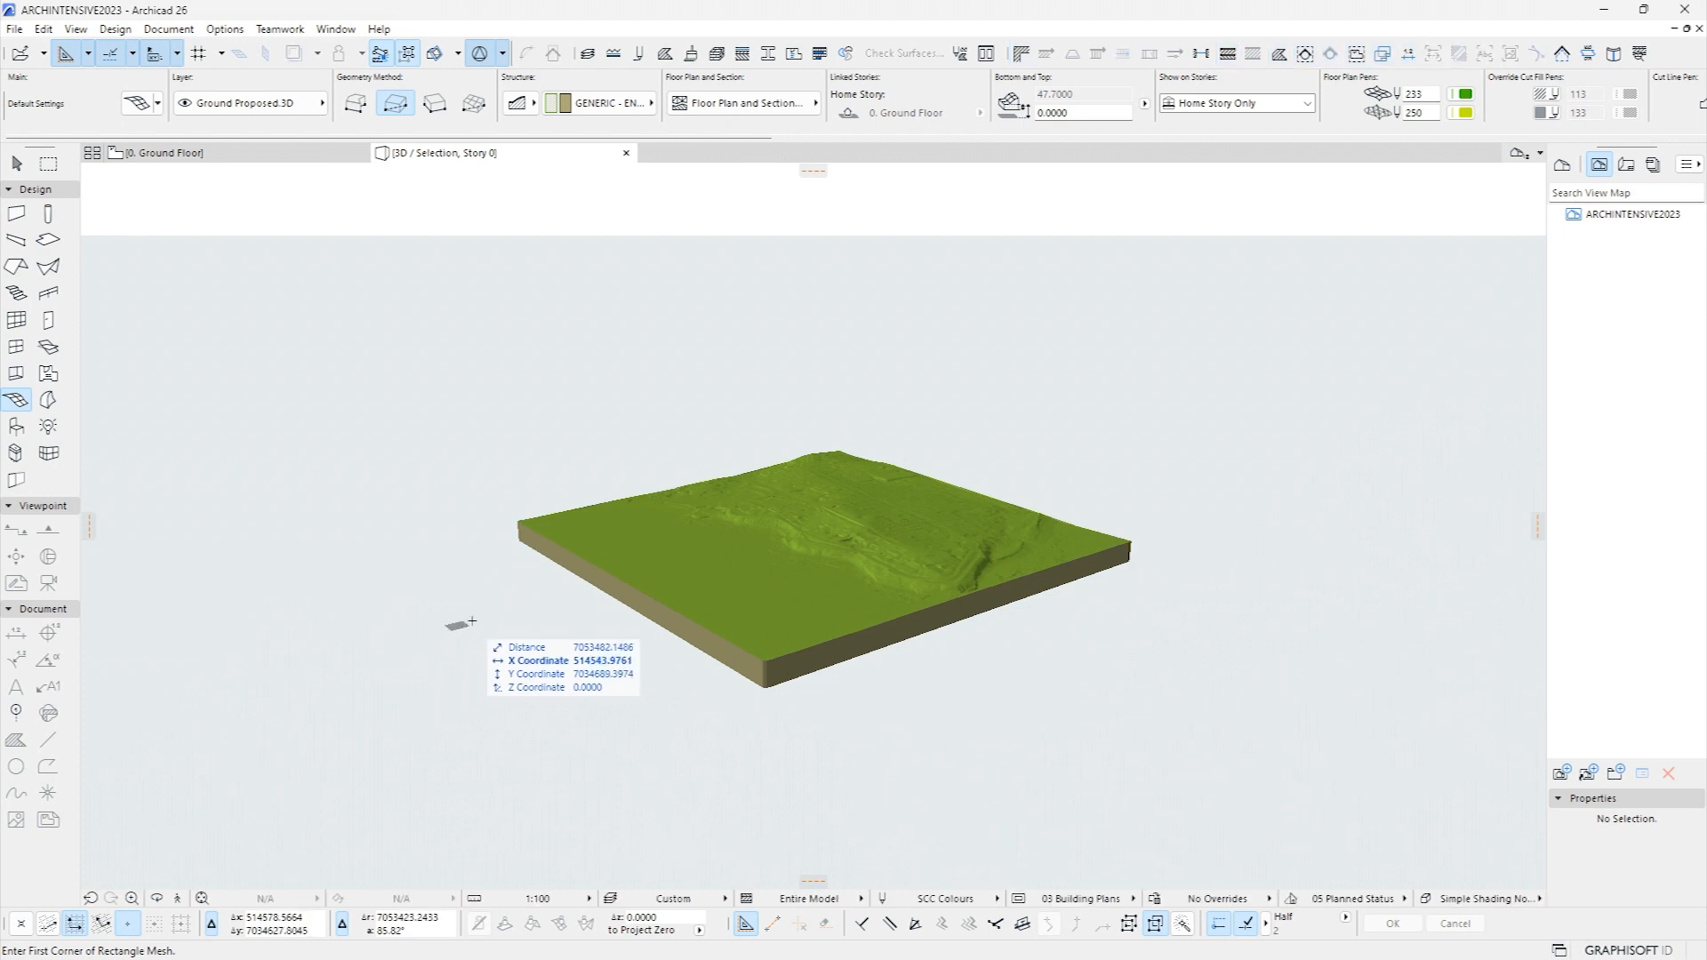
{"action": "key", "text": "shift"}
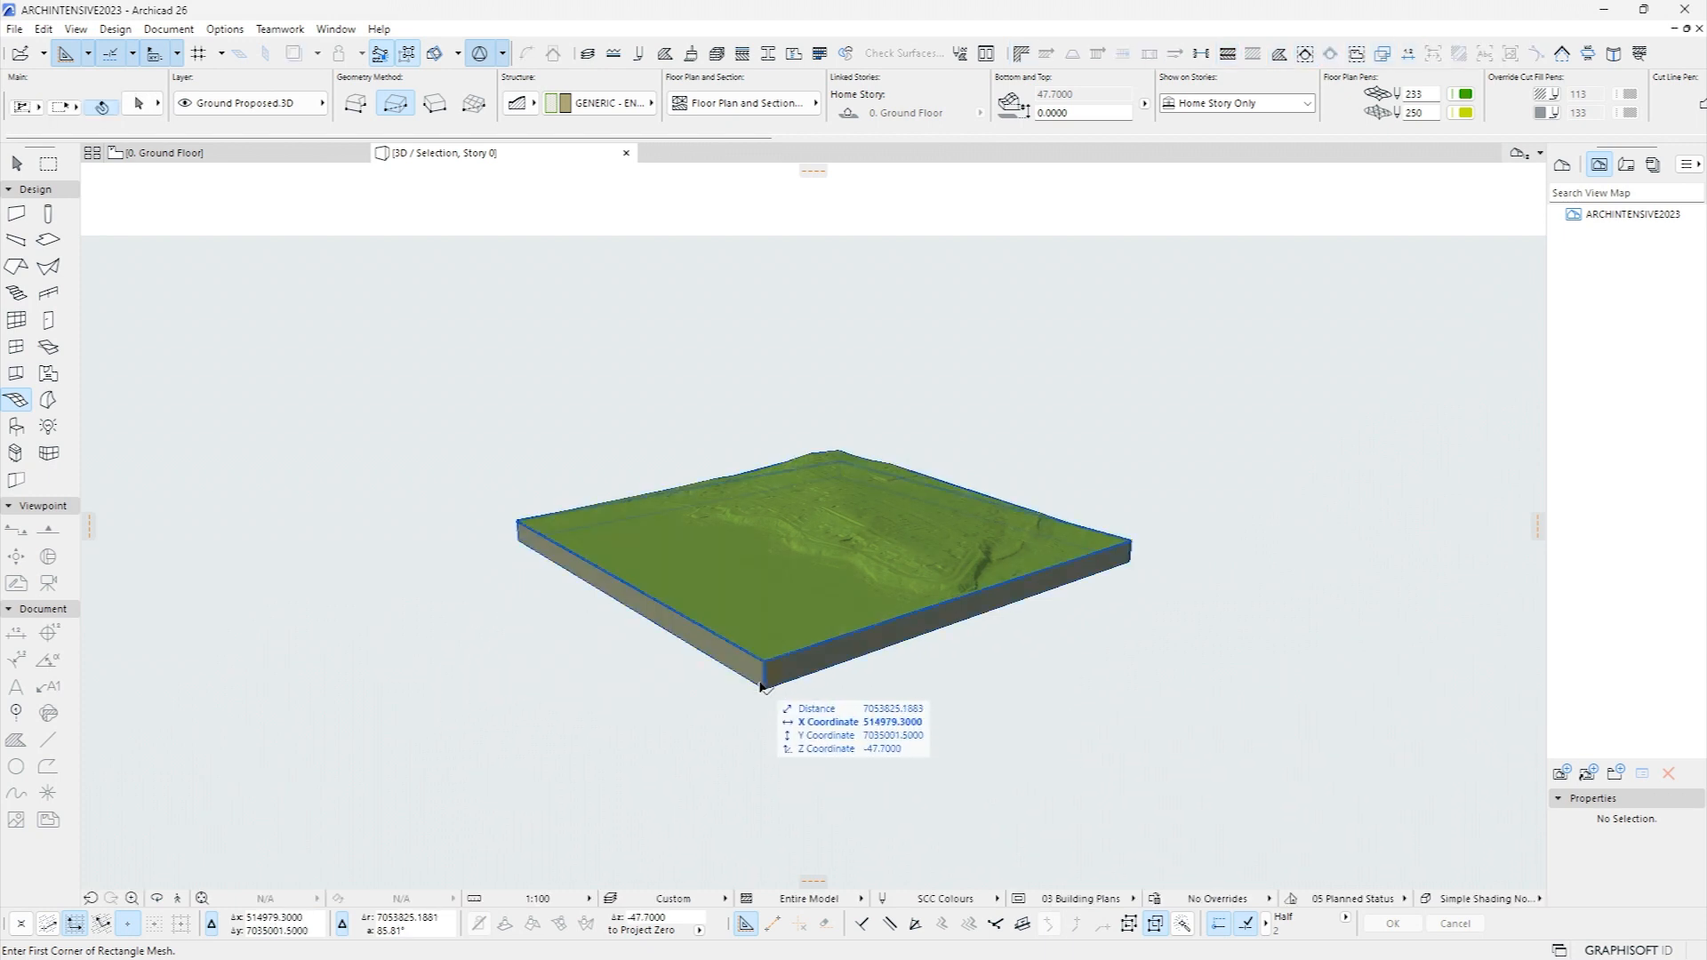
{"action": "key", "text": "shift"}
{"action": "left_click", "coordinate": [761, 687], "text": "shift"}
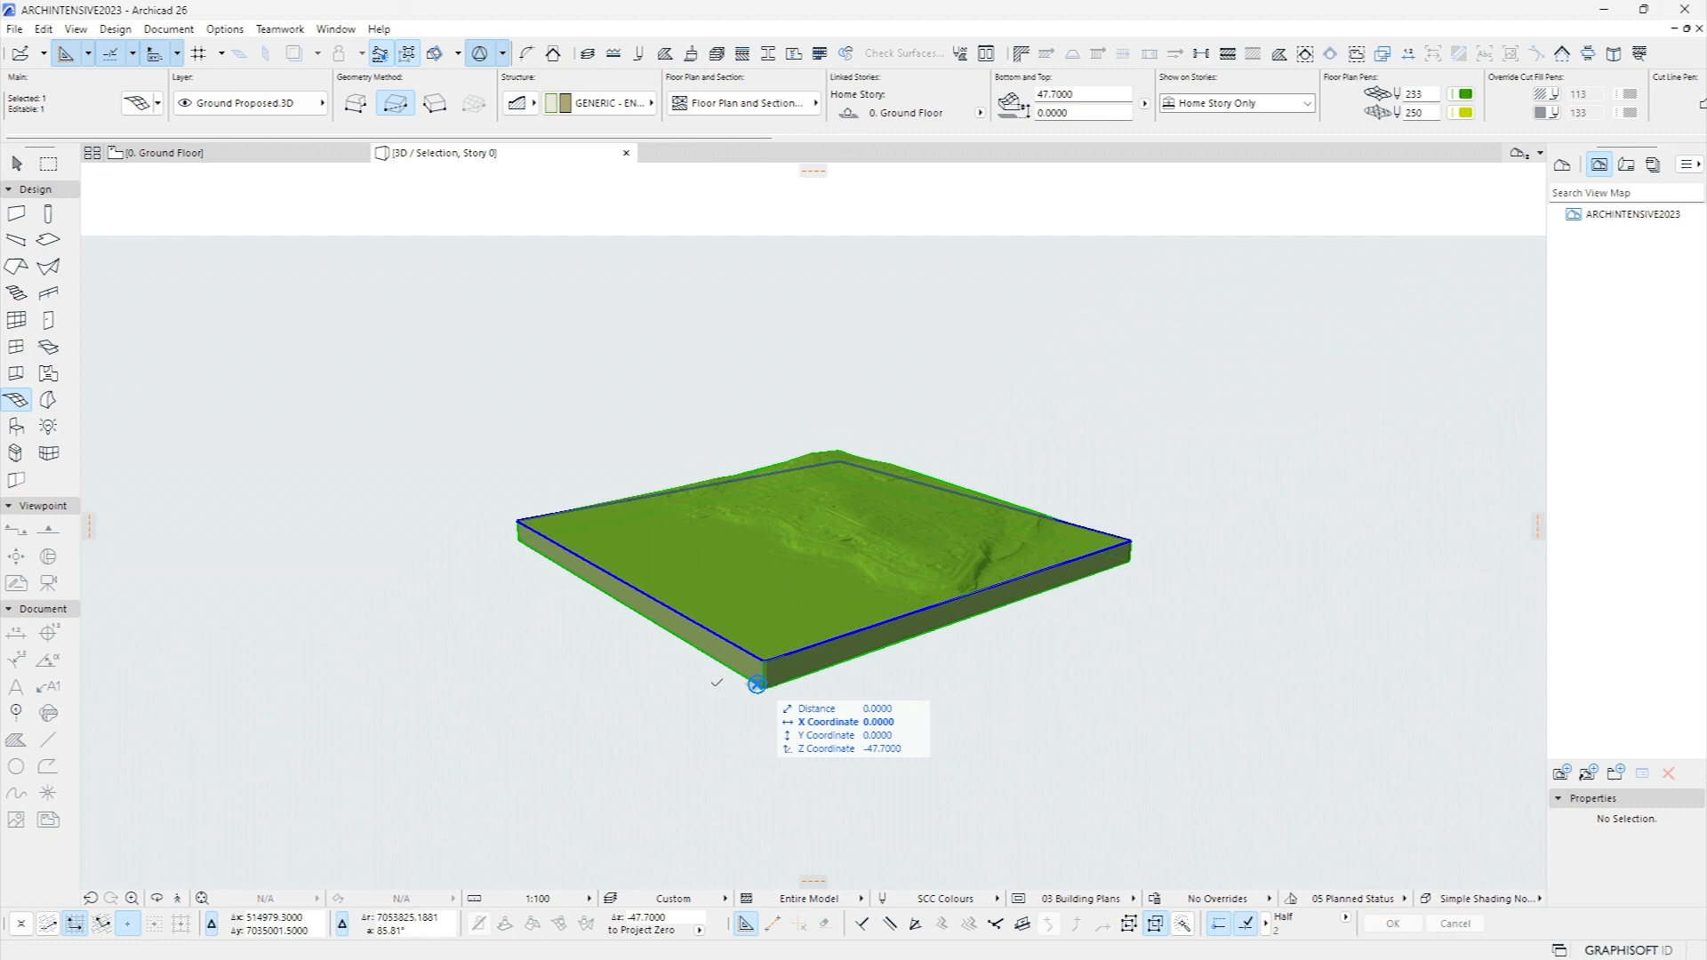
Override the terrain mesh's top surface with KingsBeach and deselect the mesh
{"action": "scroll", "coordinate": [1476, 120], "scroll_direction": "down", "scroll_amount": 6}
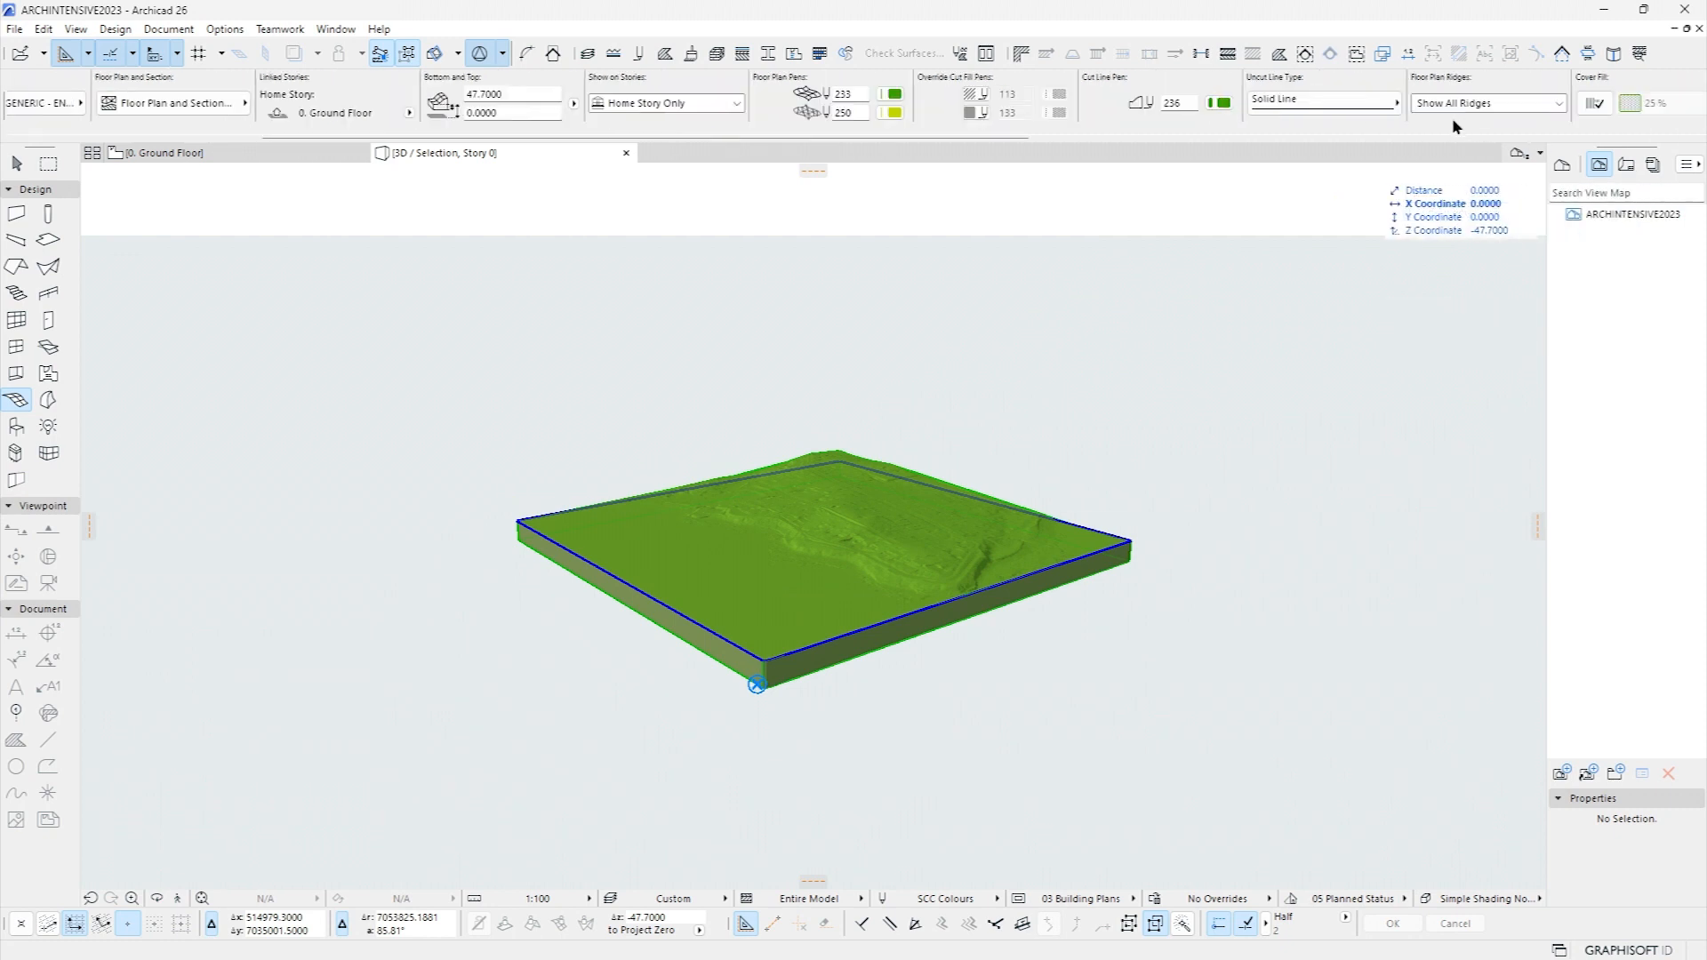
{"action": "scroll", "coordinate": [1242, 103], "scroll_direction": "down", "scroll_amount": 8}
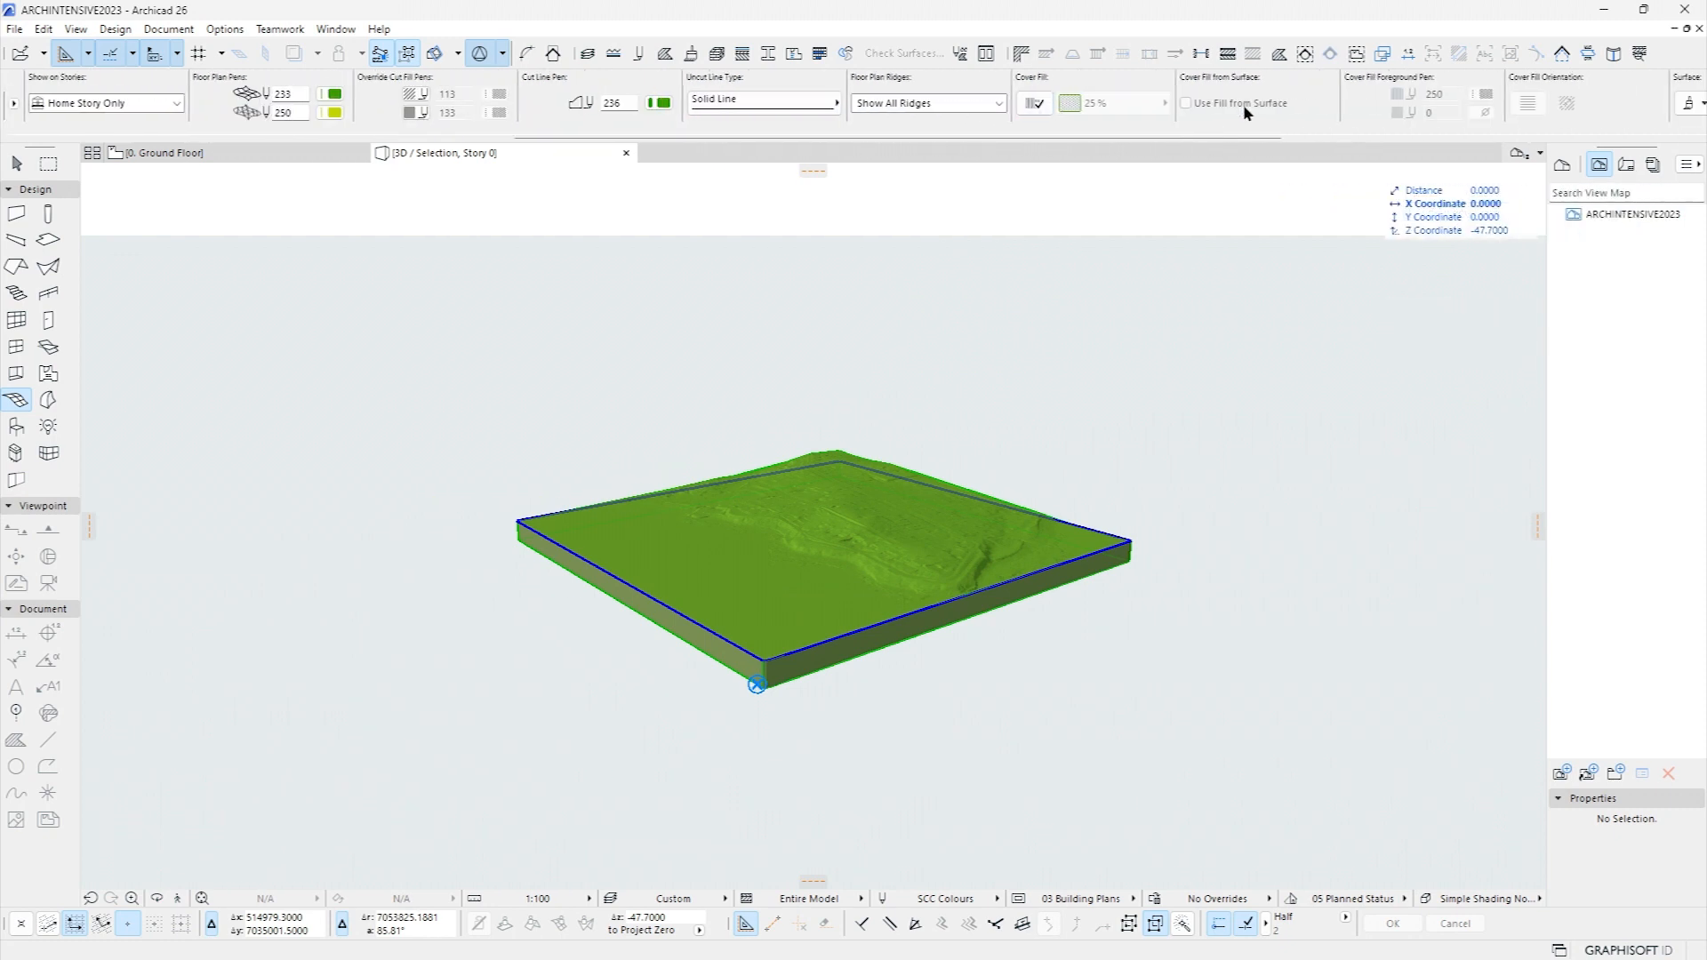
{"action": "left_click", "coordinate": [1132, 103]}
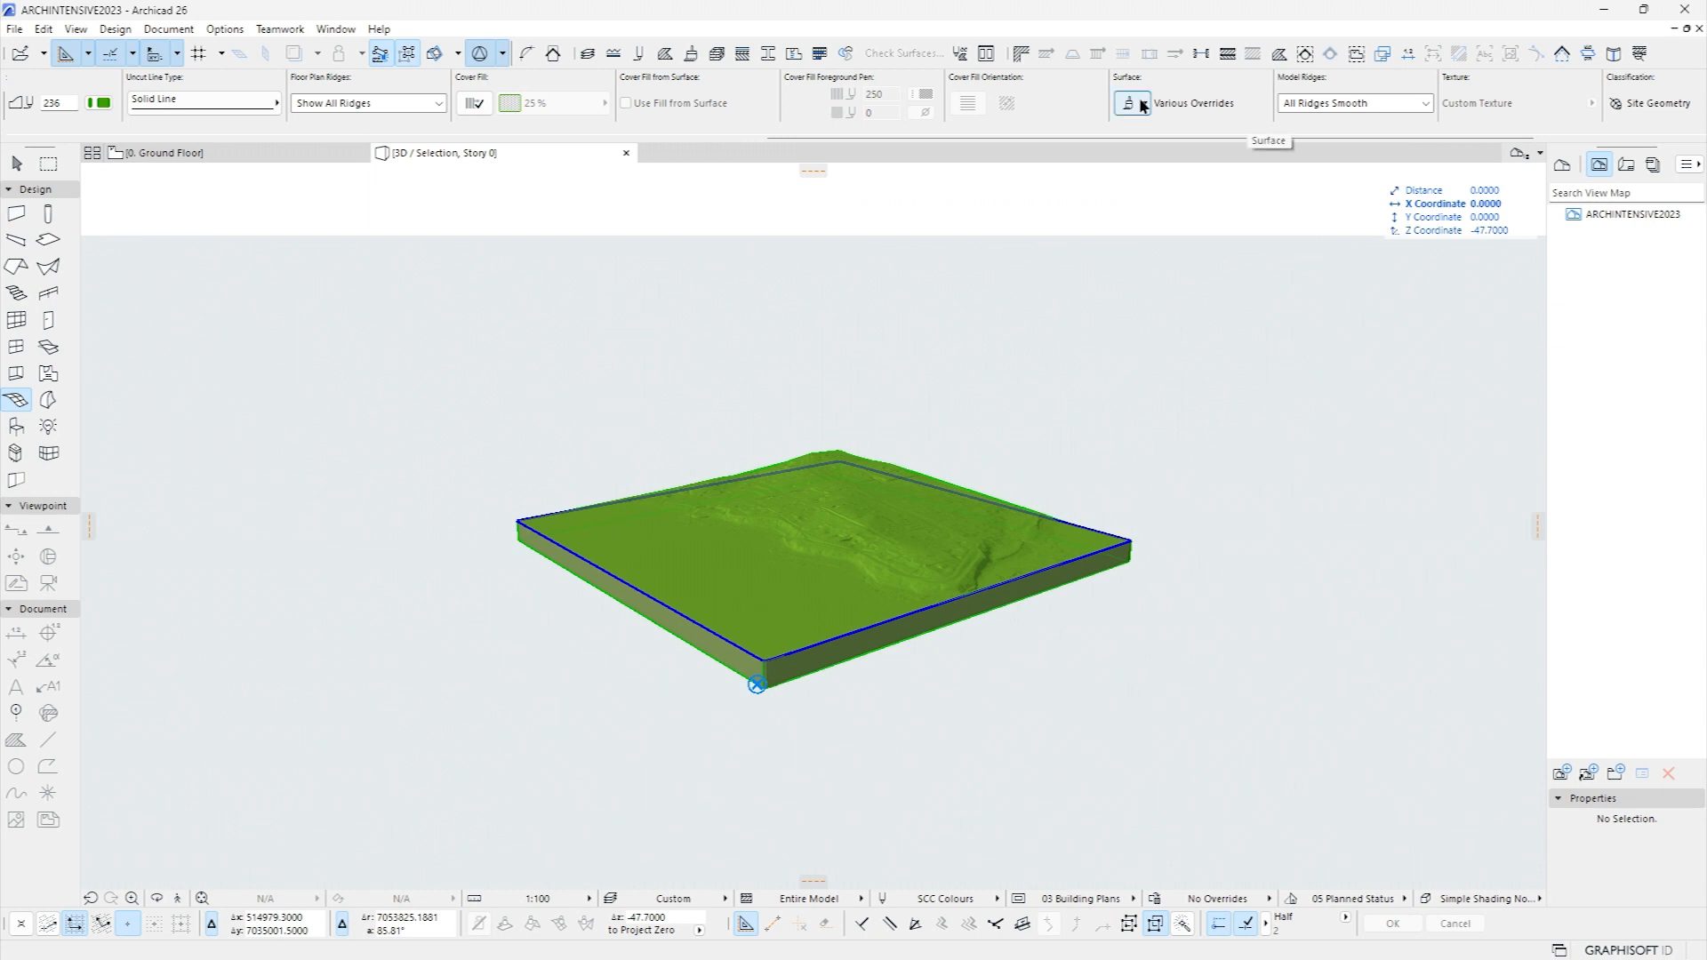
{"action": "left_click", "coordinate": [1205, 151]}
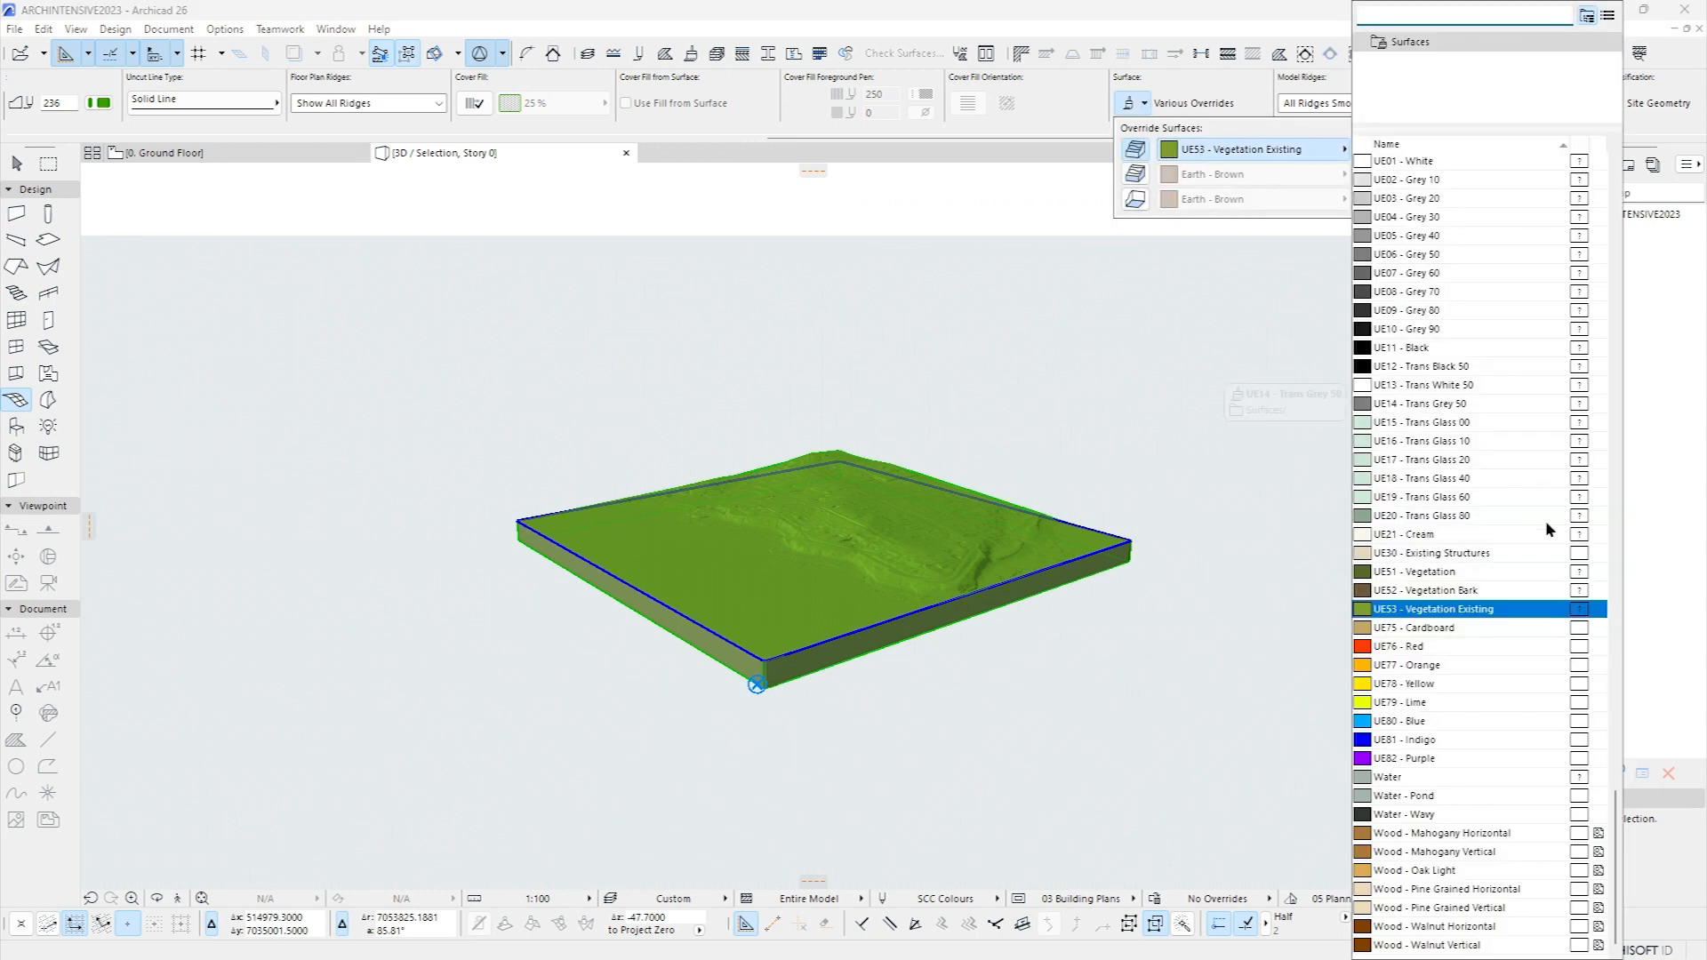
{"action": "scroll", "coordinate": [1489, 500], "scroll_direction": "up", "scroll_amount": 1}
{"action": "scroll", "coordinate": [1489, 498], "scroll_direction": "up", "scroll_amount": 20}
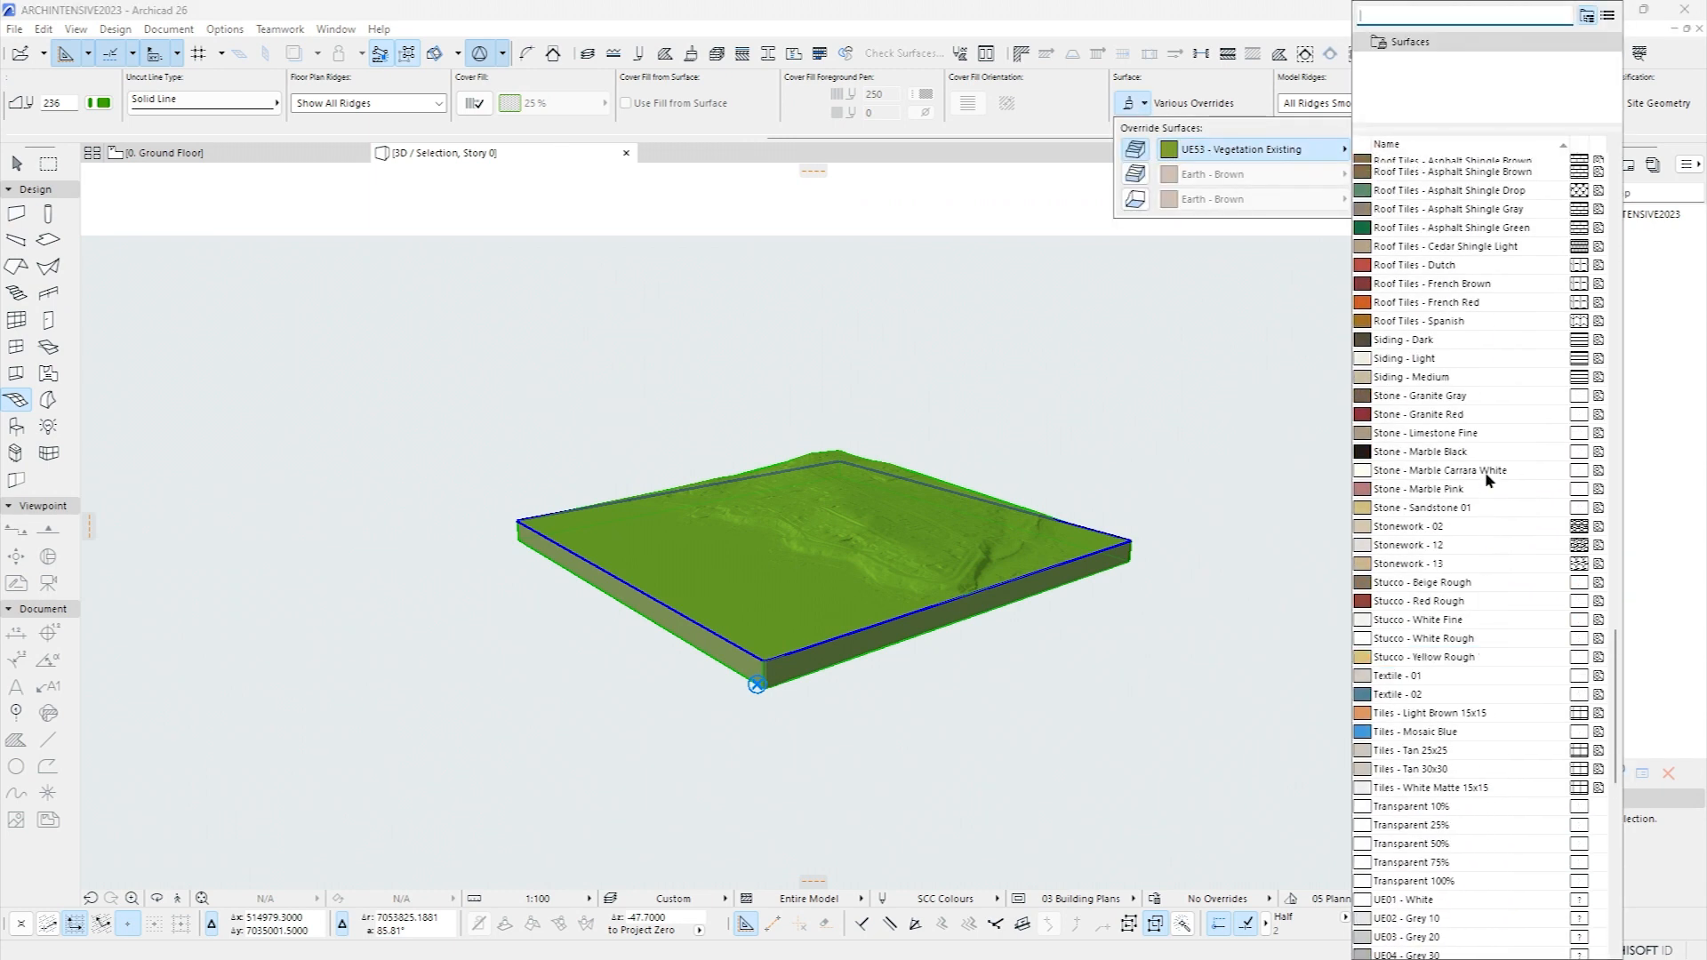
{"action": "scroll", "coordinate": [1489, 462], "scroll_direction": "up", "scroll_amount": 10}
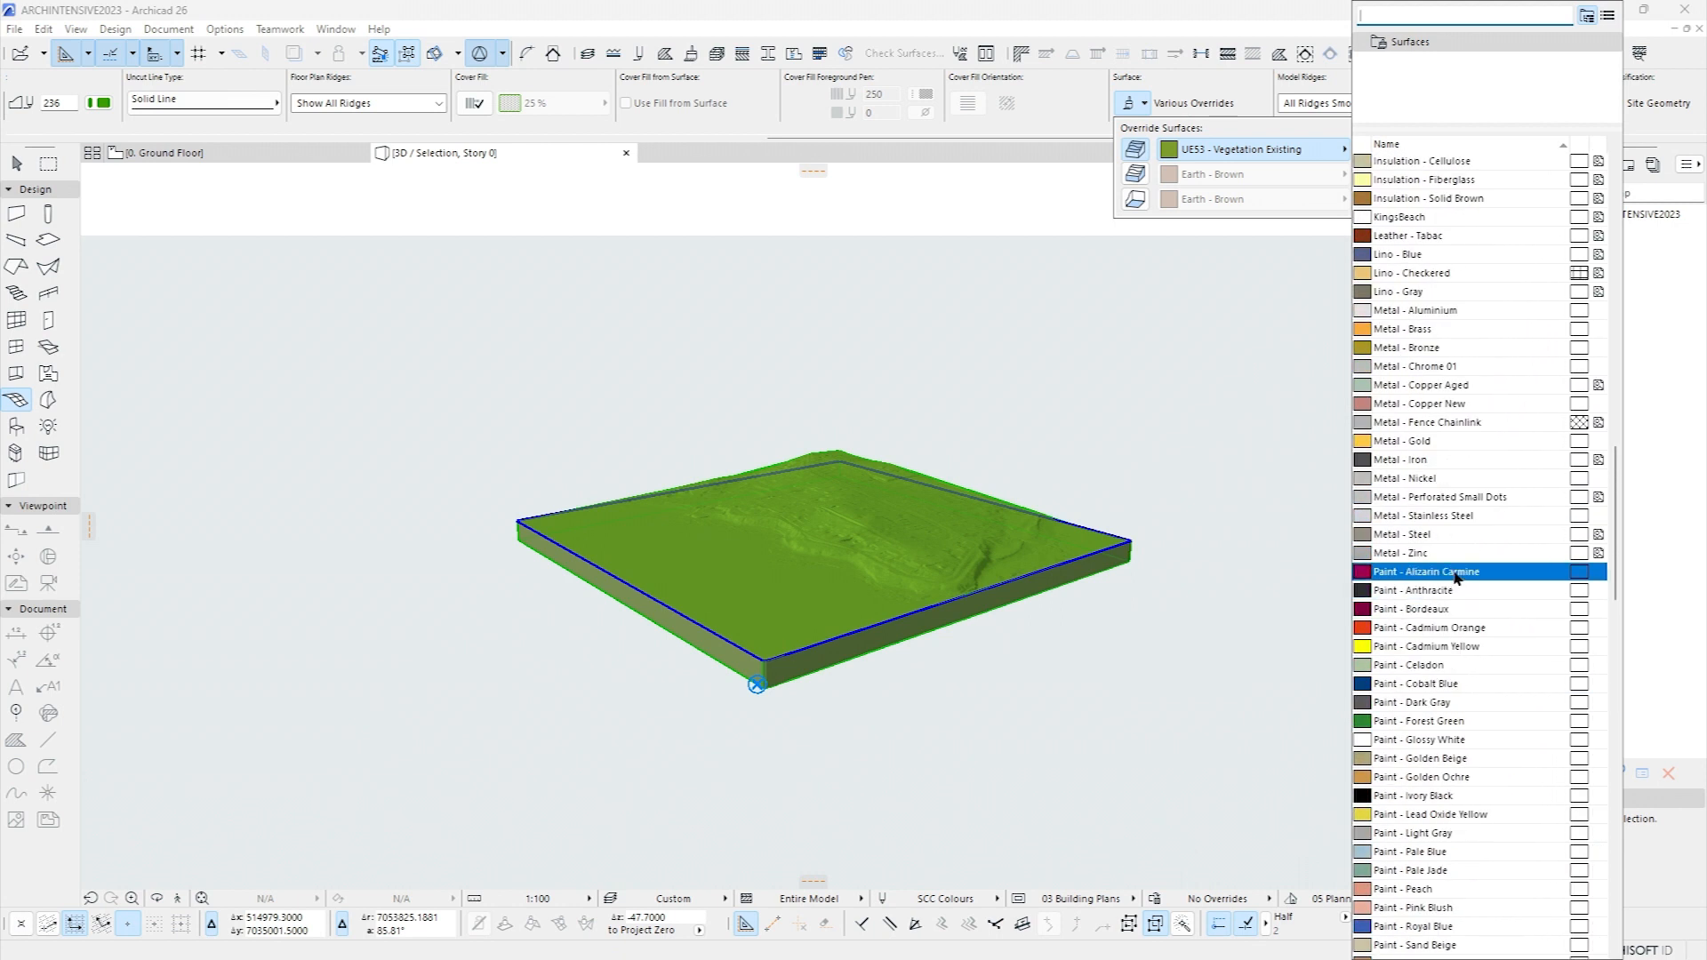
{"action": "left_click", "coordinate": [1417, 218]}
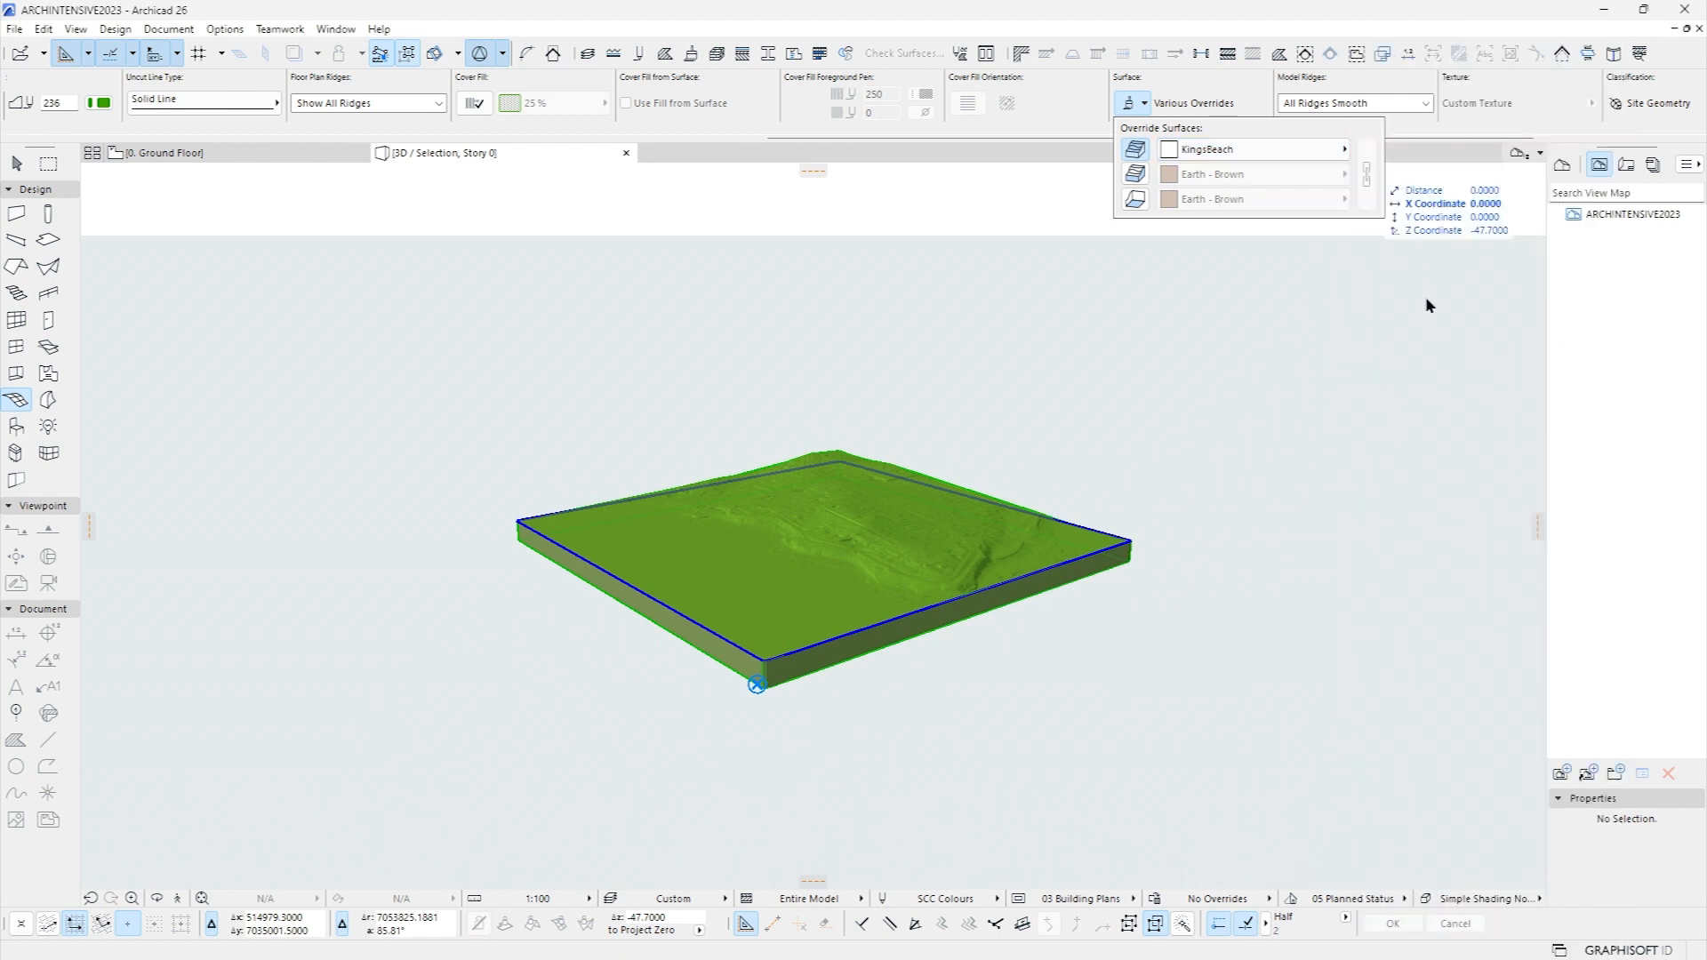
{"action": "left_click", "coordinate": [264, 298]}
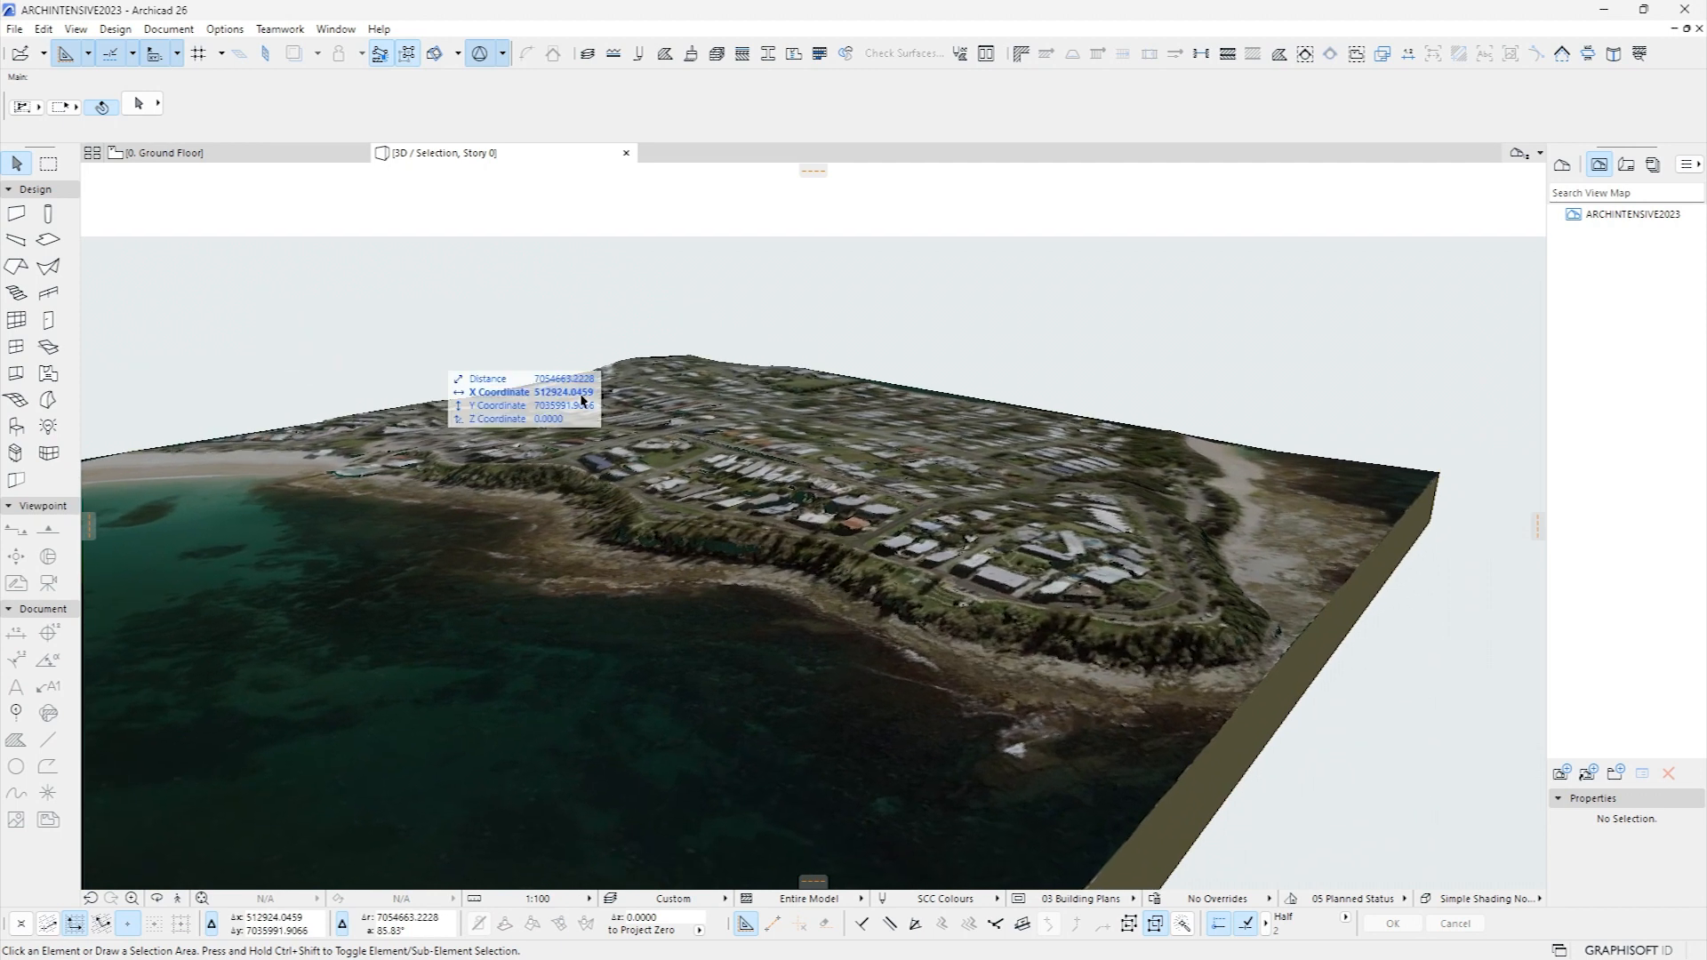
Show all model elements in 3D on the draped terrain and view the coastline up close
{"action": "scroll", "coordinate": [525, 360], "scroll_direction": "up", "scroll_amount": 3}
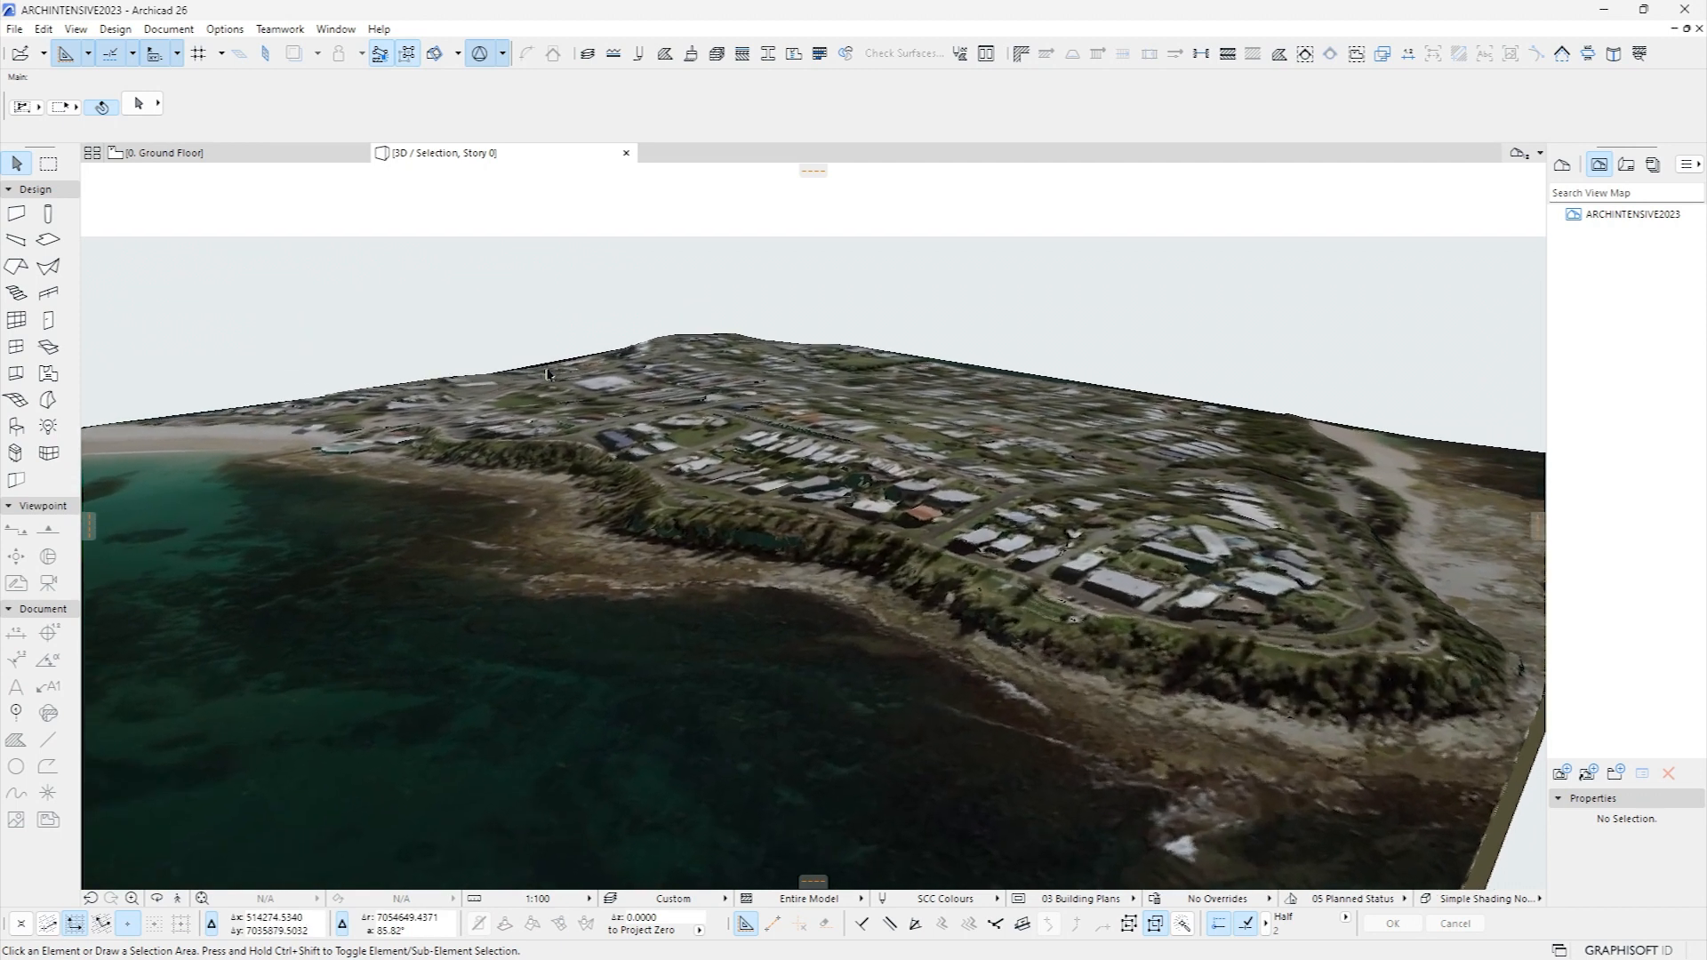
{"action": "scroll", "coordinate": [548, 374], "scroll_direction": "up", "scroll_amount": 3}
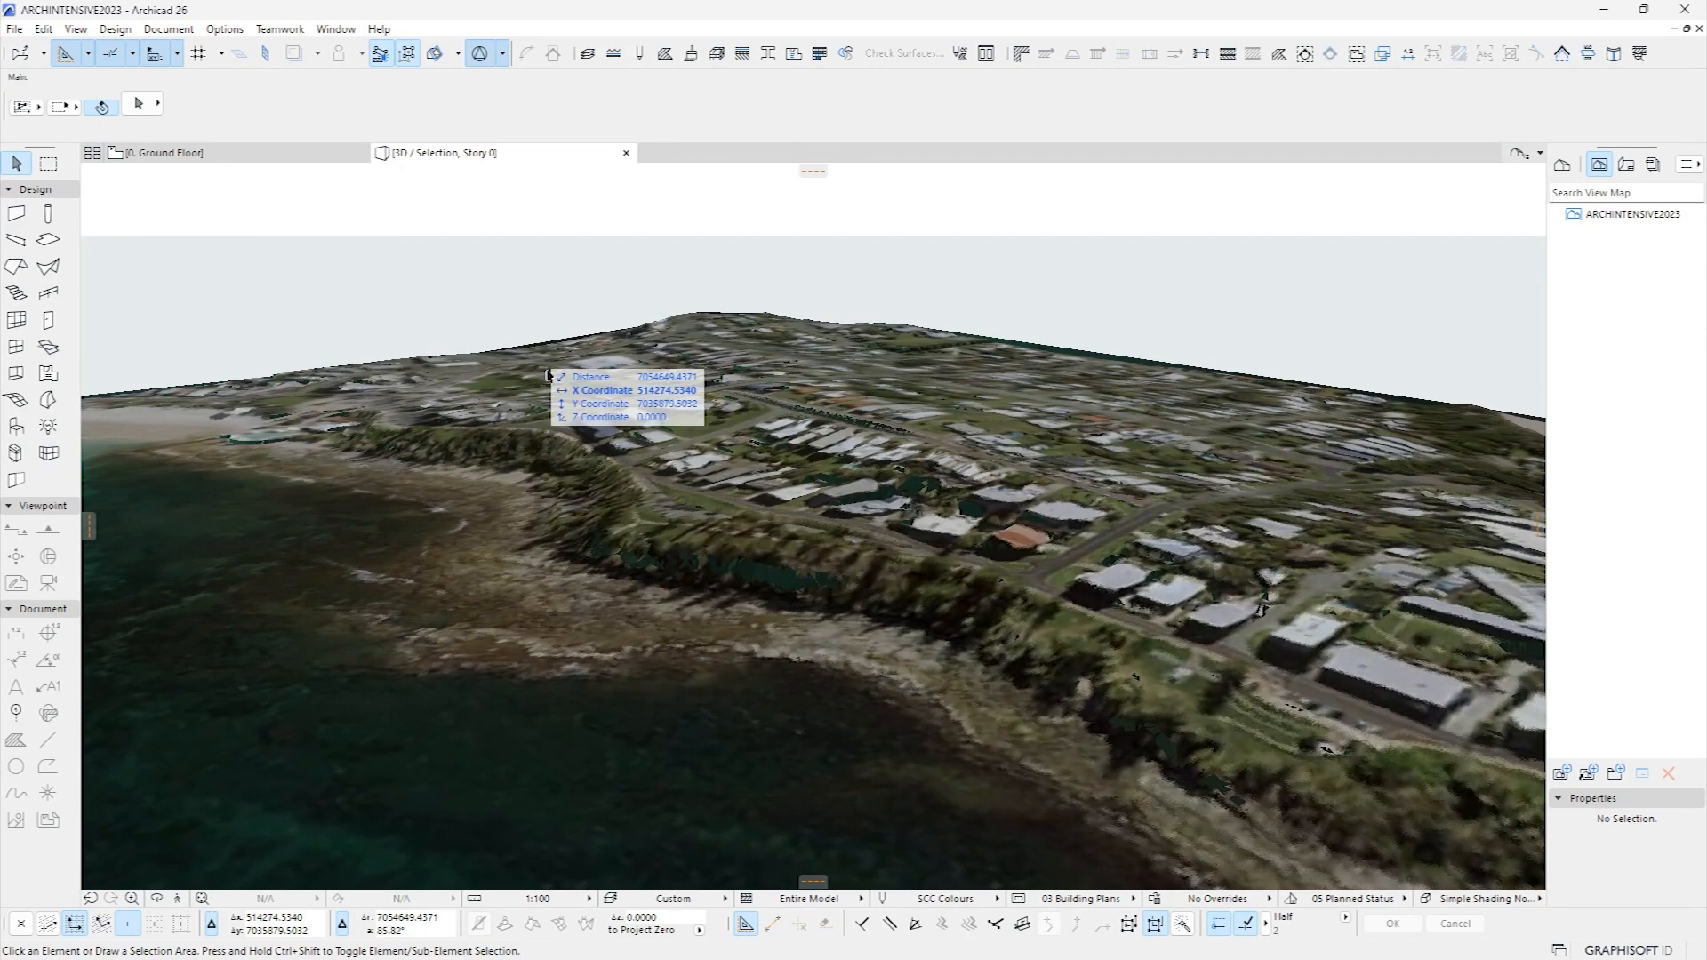
{"action": "key", "text": "ctrl+F5"}
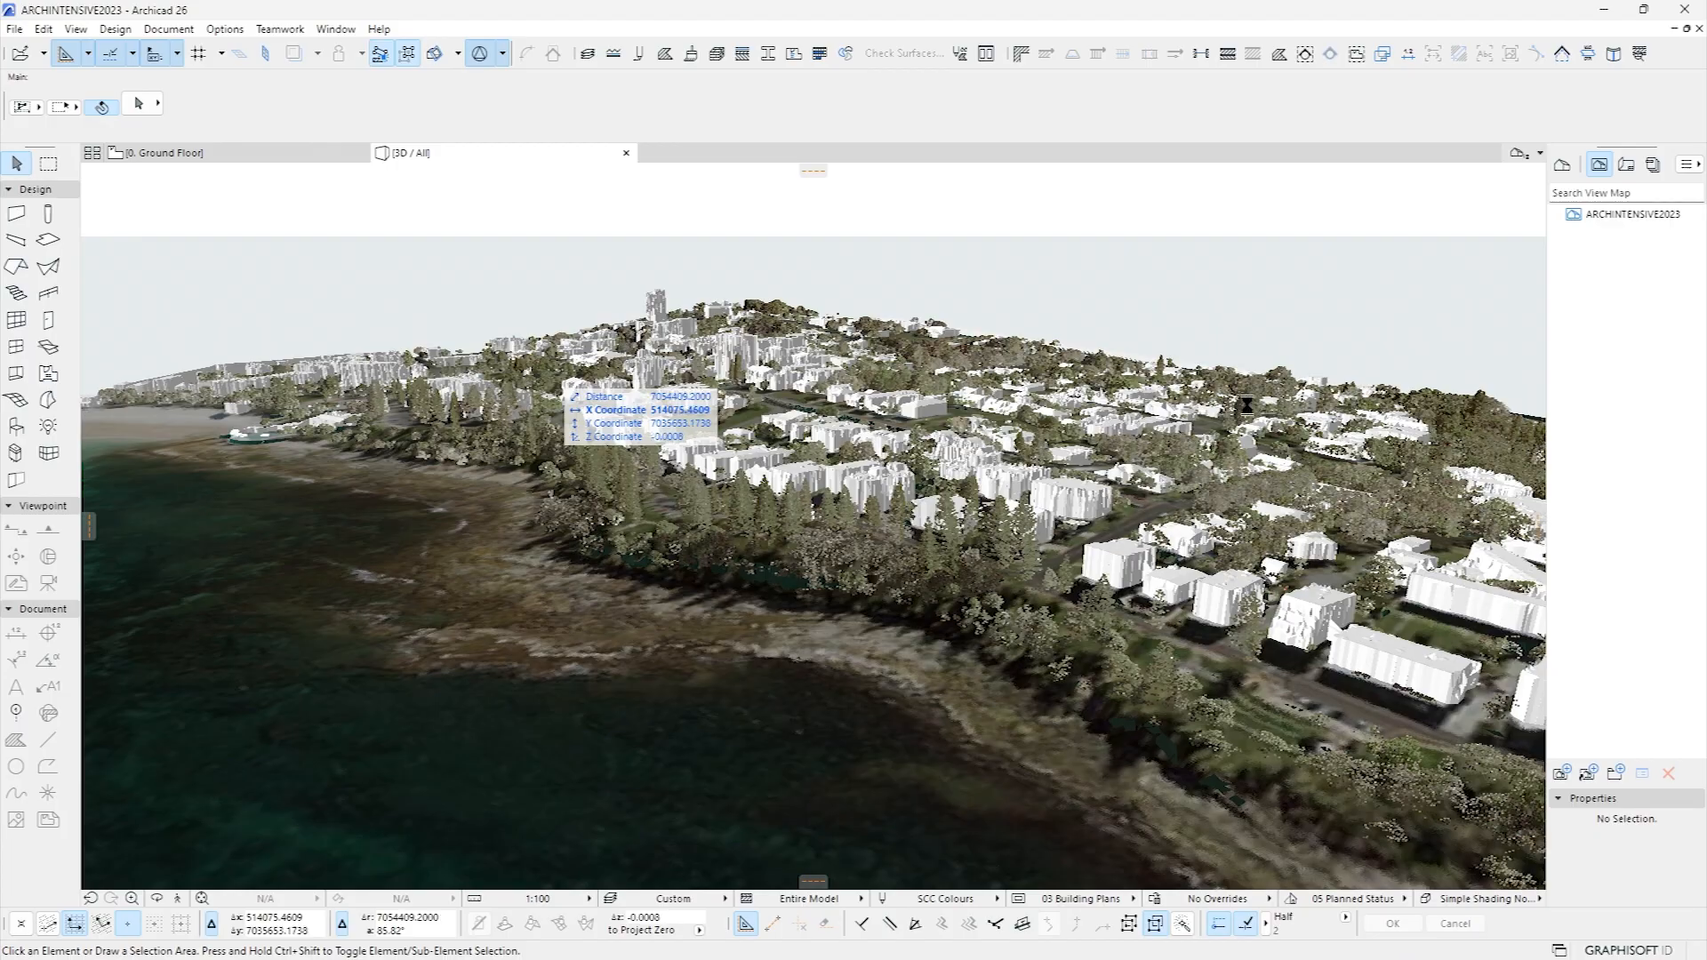
{"action": "scroll", "coordinate": [1217, 237], "scroll_direction": "up", "scroll_amount": 6}
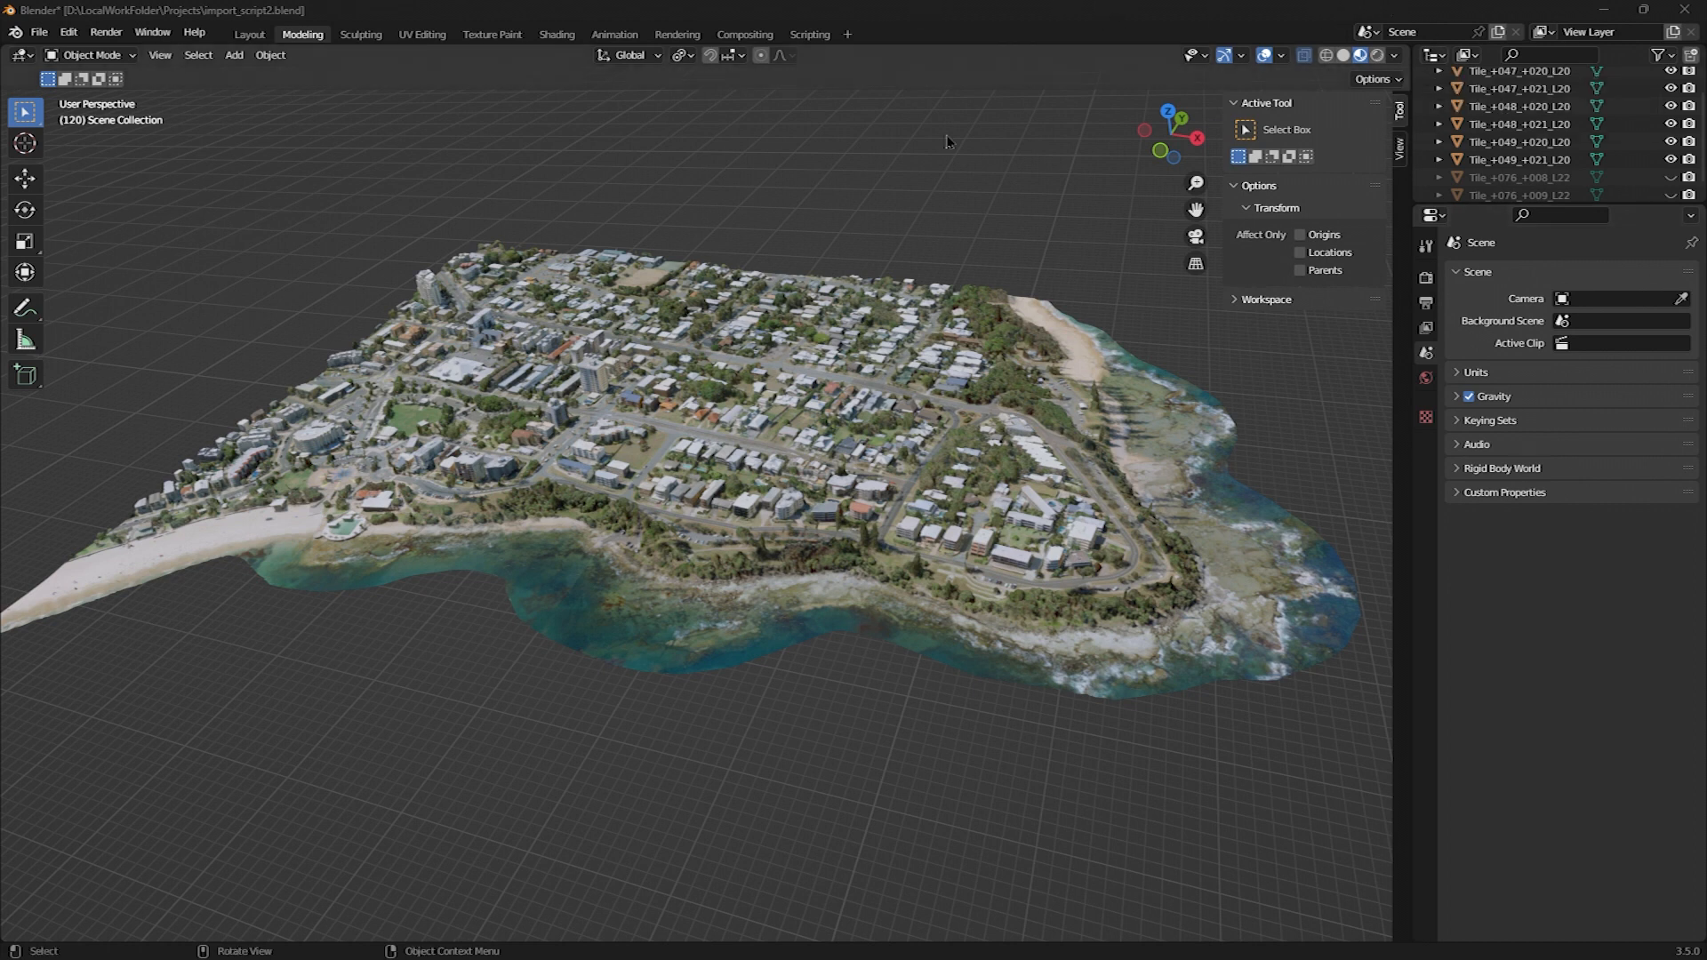
Switch to Blender, examine the photogrammetry mesh from the whole headland down to the block with the vacant grass lot, and enlarge the outliner
{"action": "scroll", "coordinate": [853, 273], "scroll_direction": "up", "scroll_amount": 5}
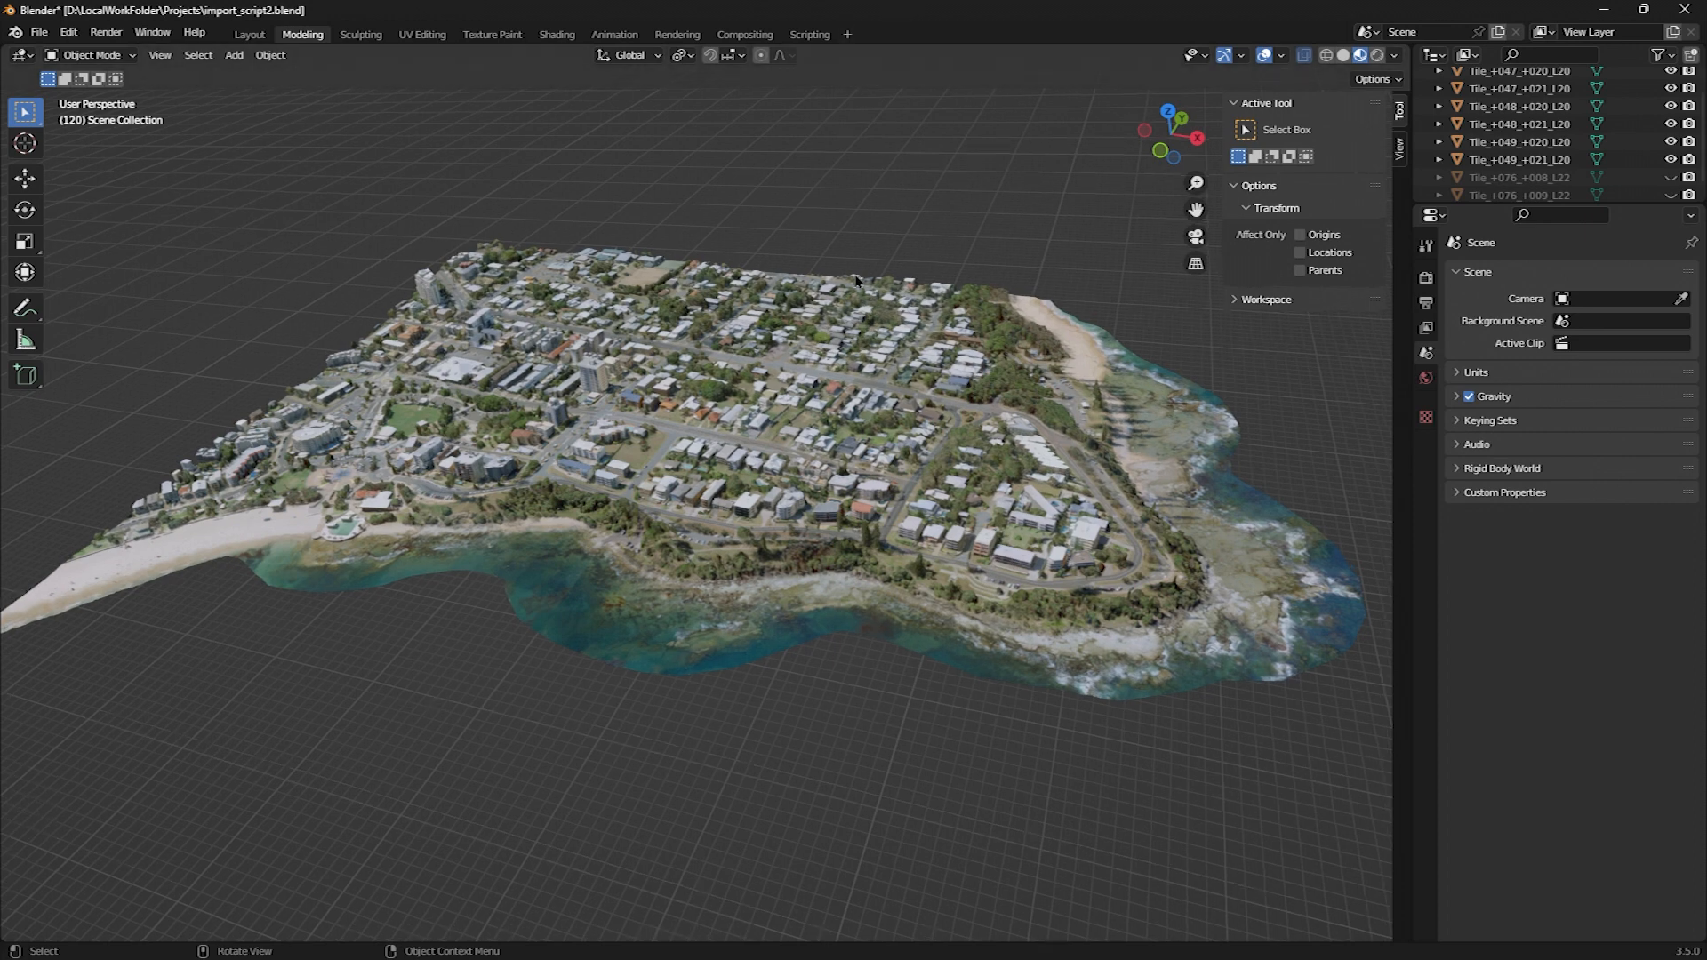
{"action": "scroll", "coordinate": [853, 273], "scroll_direction": "up", "scroll_amount": 6}
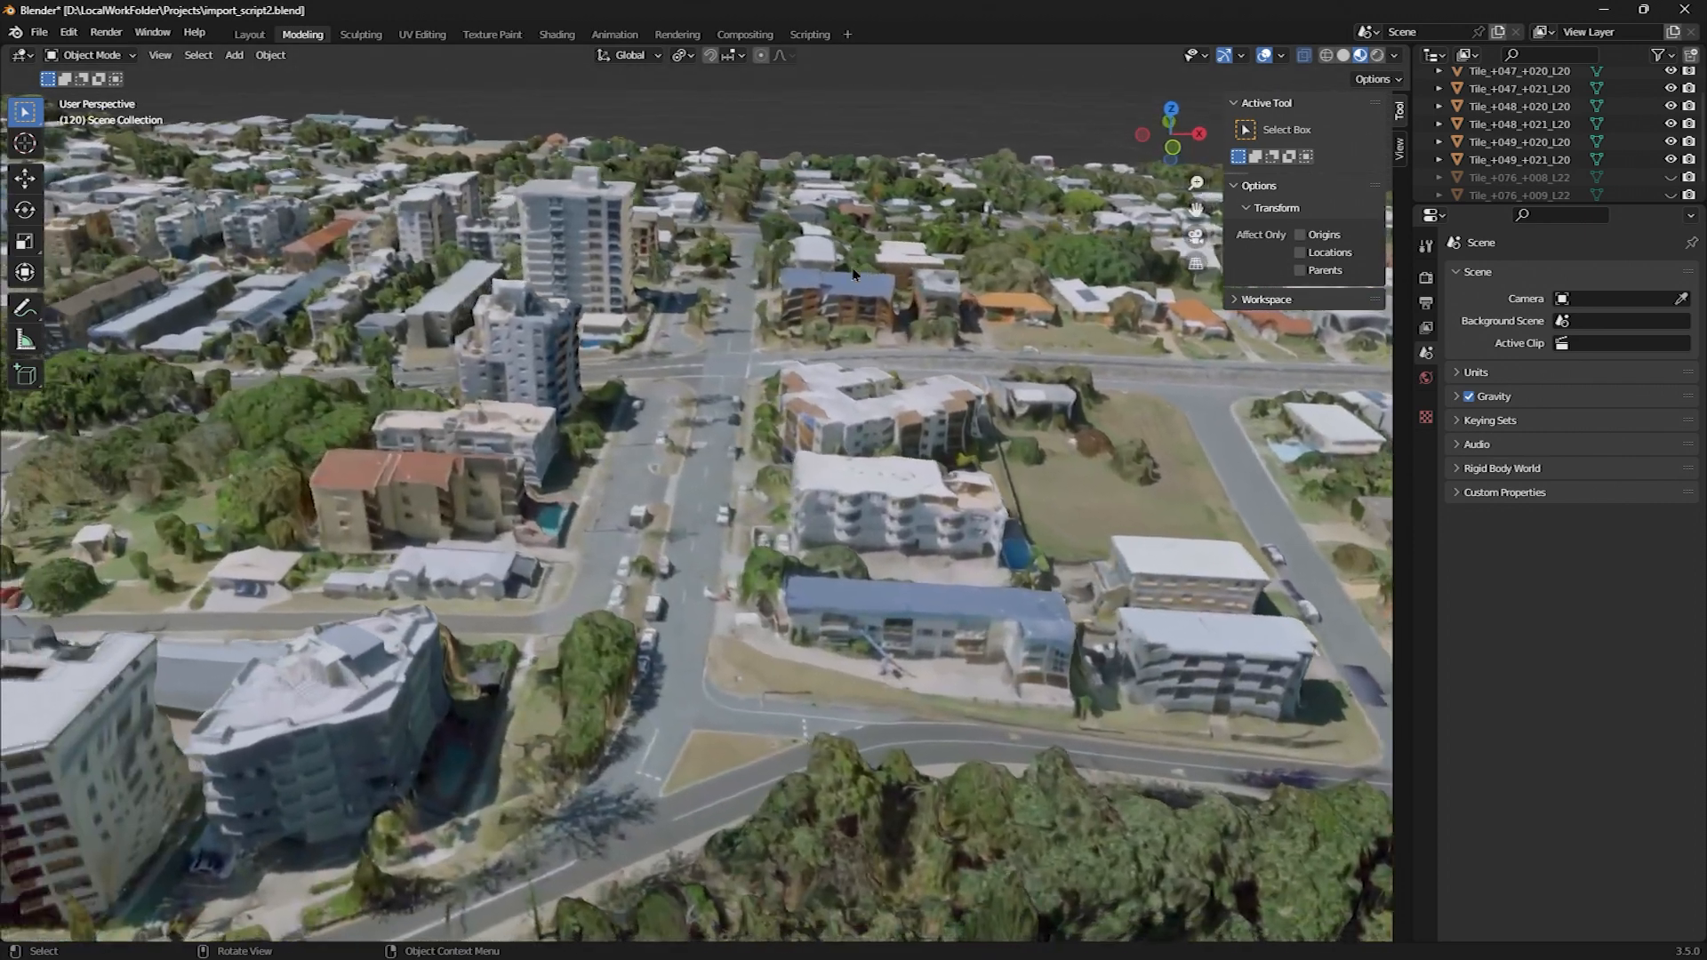
{"action": "middle_click_drag", "start_coordinate": [853, 274], "coordinate": [844, 354]}
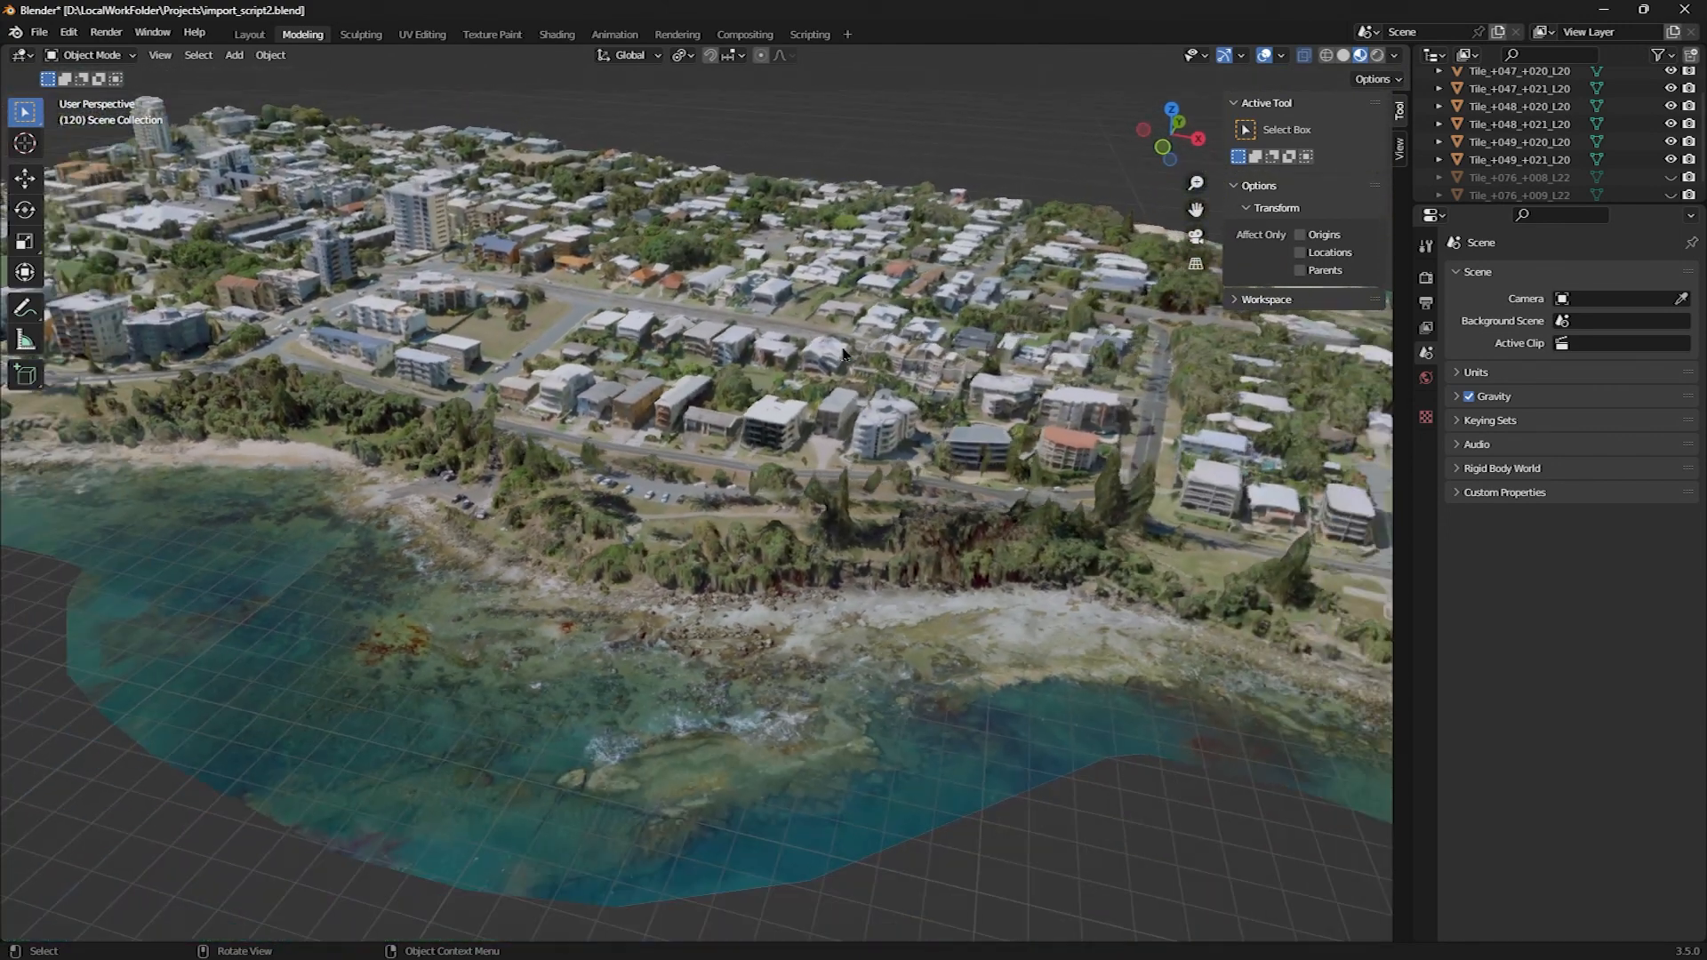
{"action": "scroll", "coordinate": [843, 355], "scroll_direction": "down", "scroll_amount": 3}
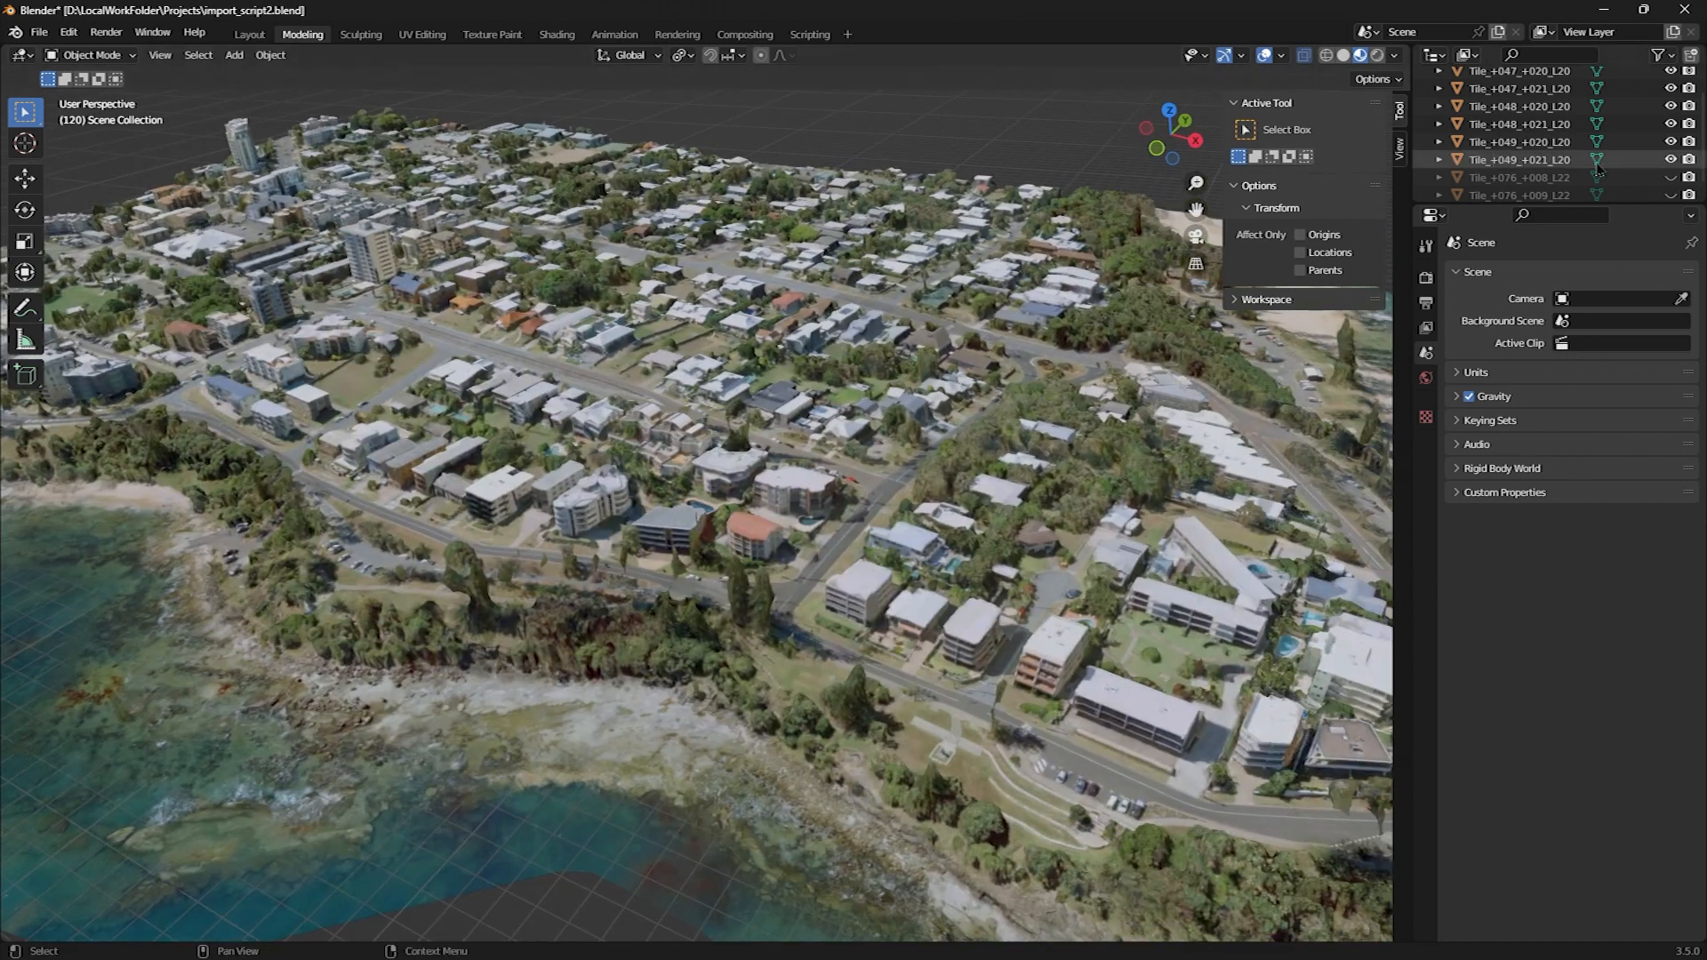
{"action": "left_click_drag", "start_coordinate": [1529, 206], "coordinate": [1527, 301]}
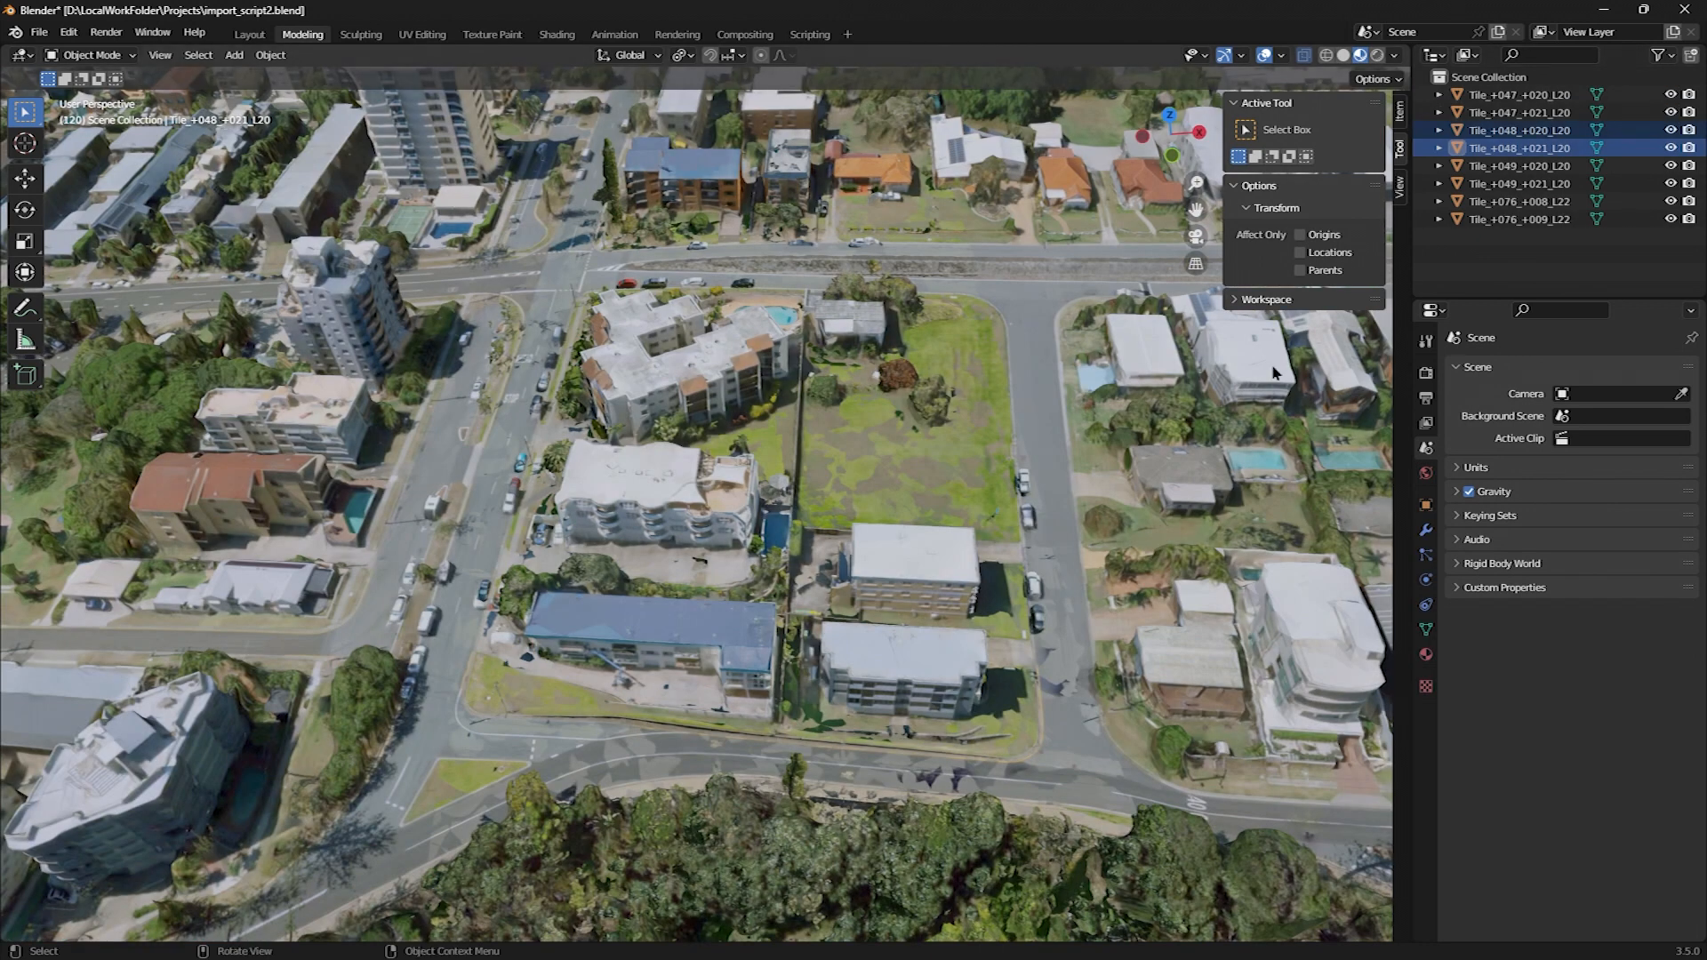
{"action": "scroll", "coordinate": [950, 498], "scroll_direction": "up", "scroll_amount": 4}
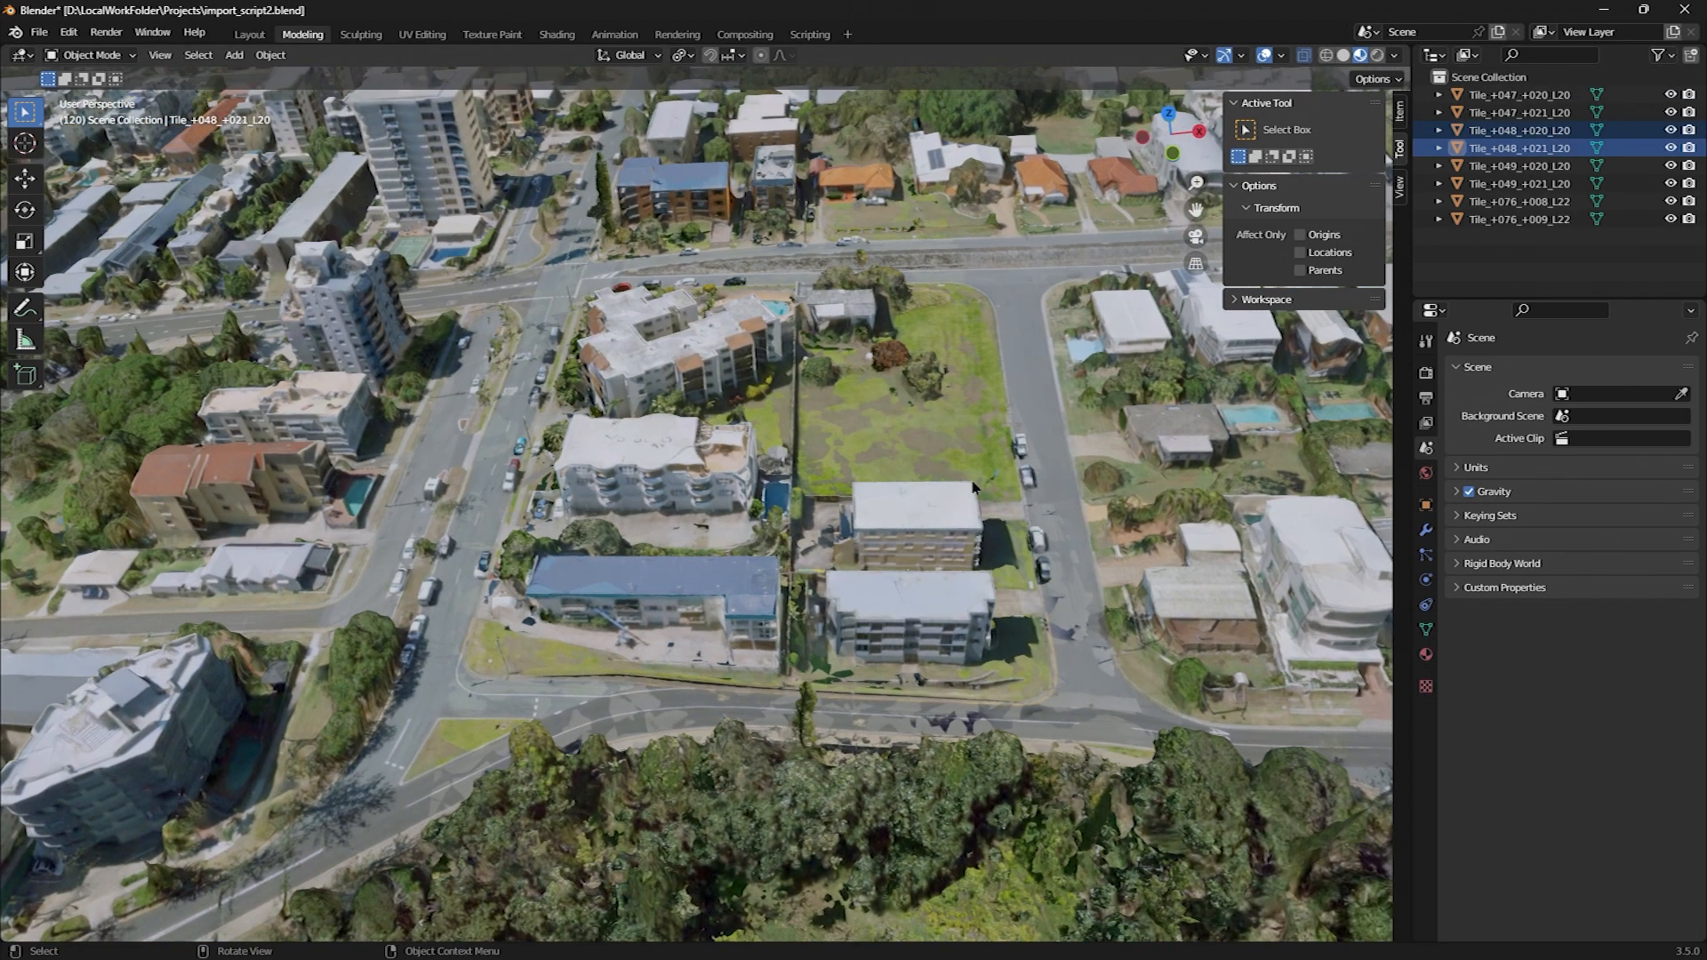
{"action": "scroll", "coordinate": [950, 480], "scroll_direction": "down", "scroll_amount": 4}
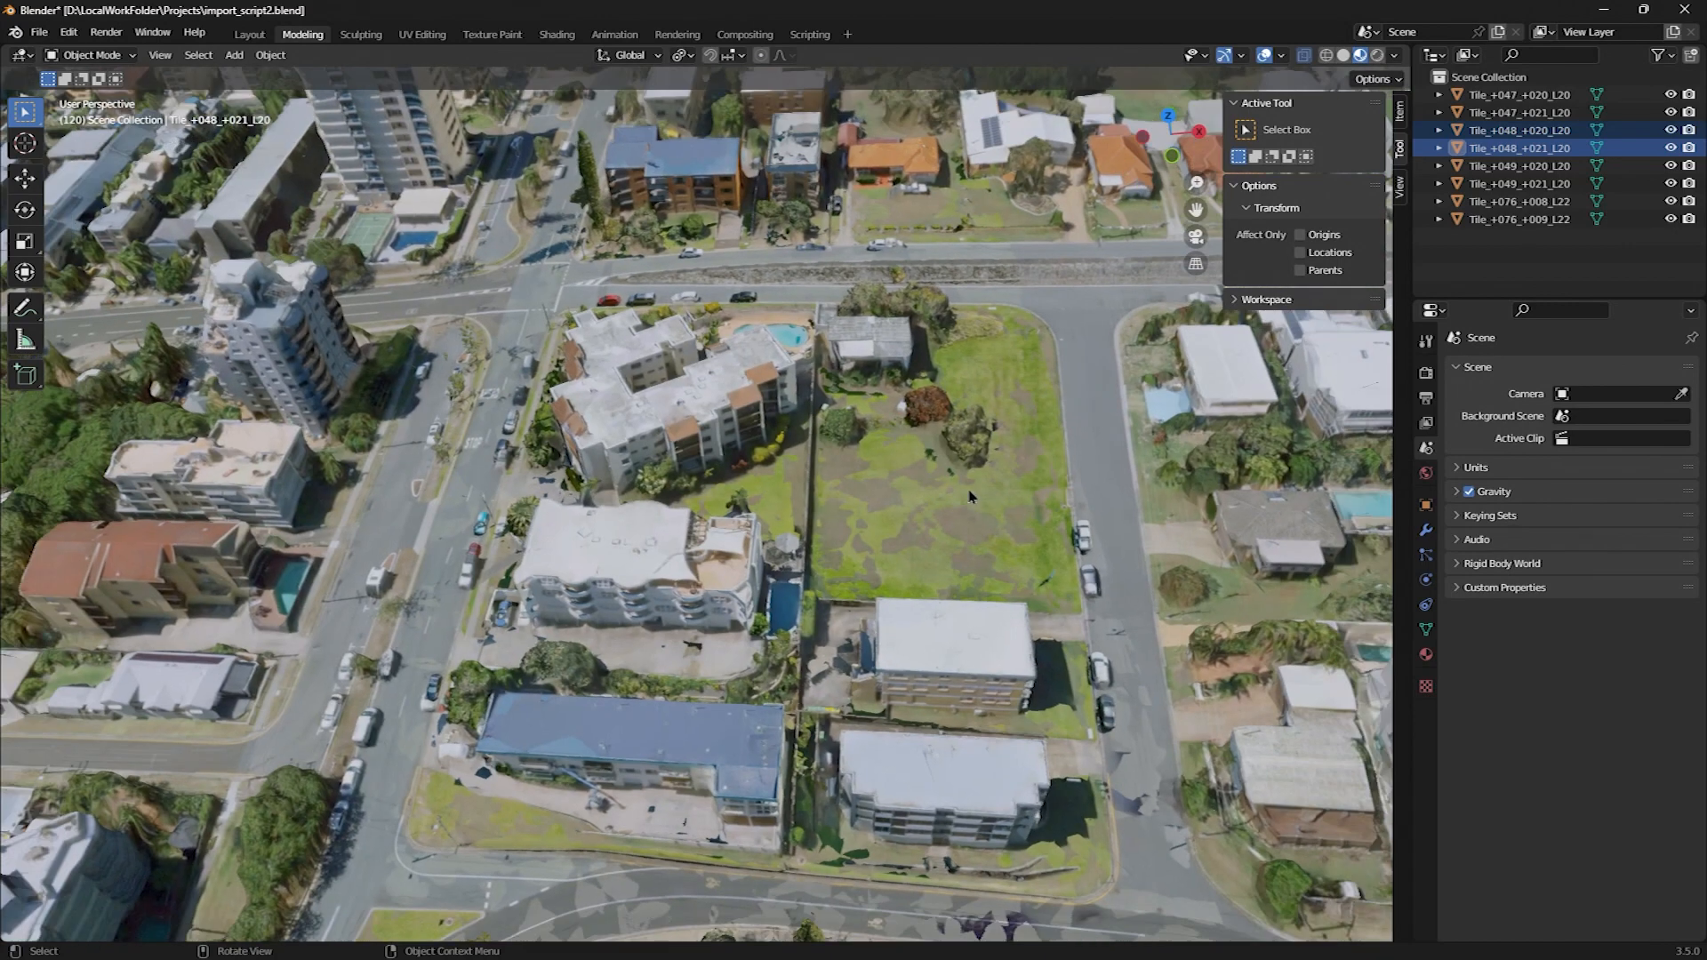
{"action": "scroll", "coordinate": [1126, 537], "scroll_direction": "up", "scroll_amount": 2}
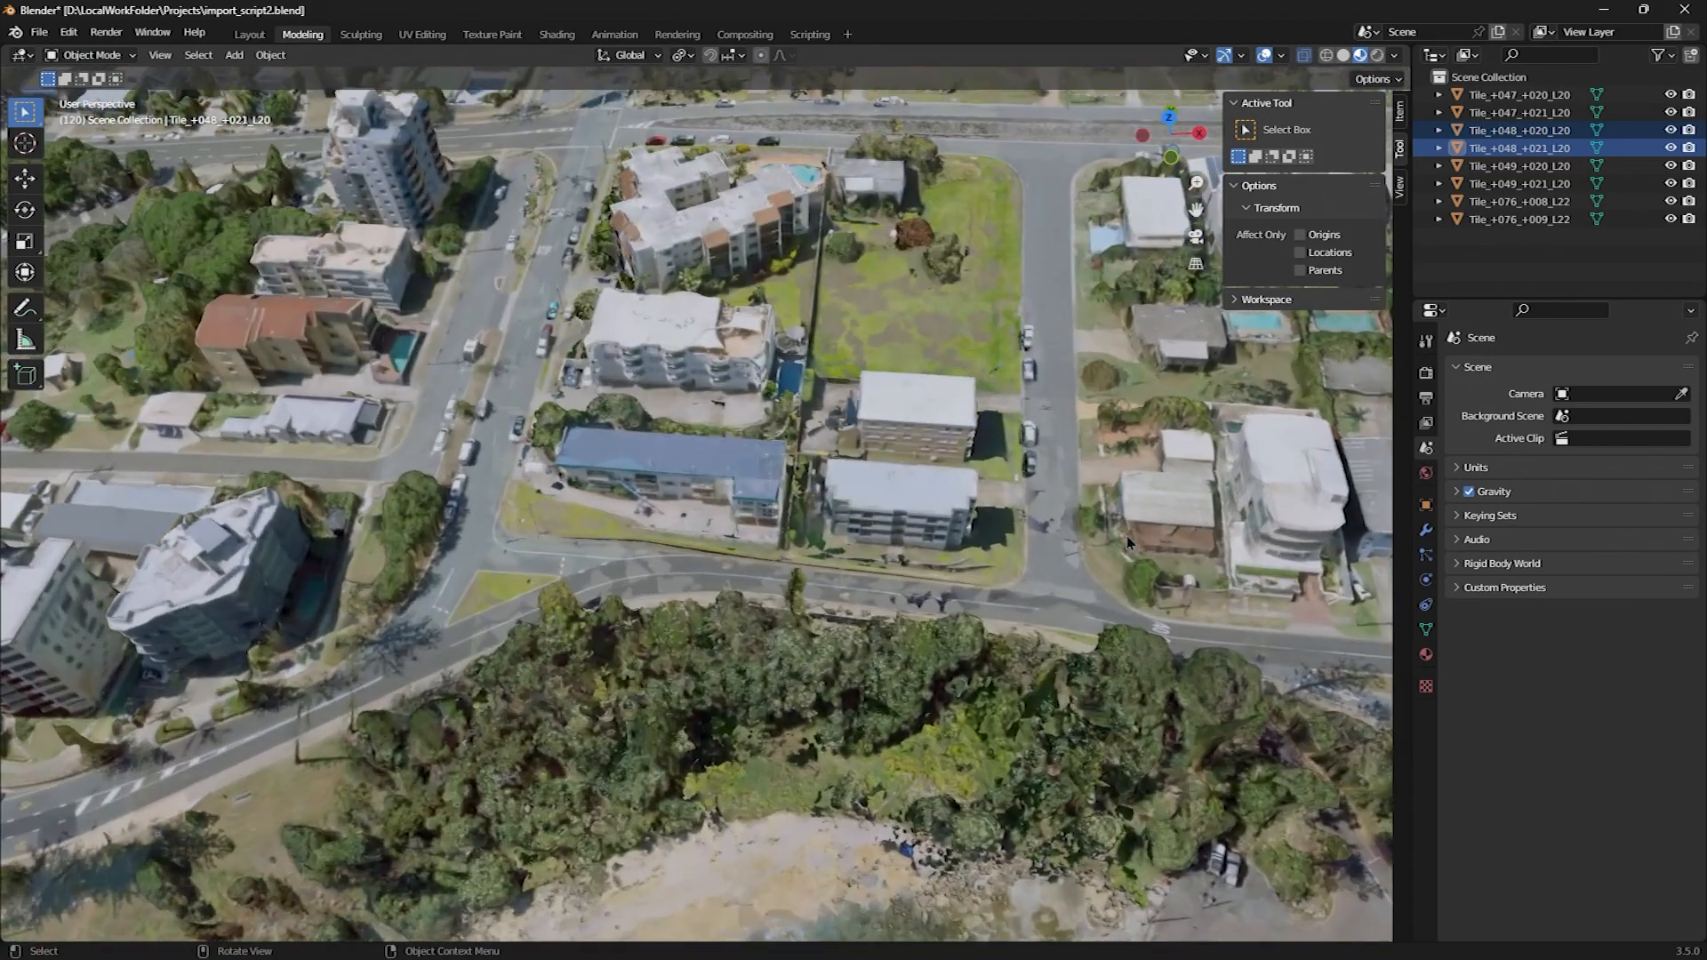
{"action": "middle_click_drag", "start_coordinate": [1335, 452], "coordinate": [1335, 521]}
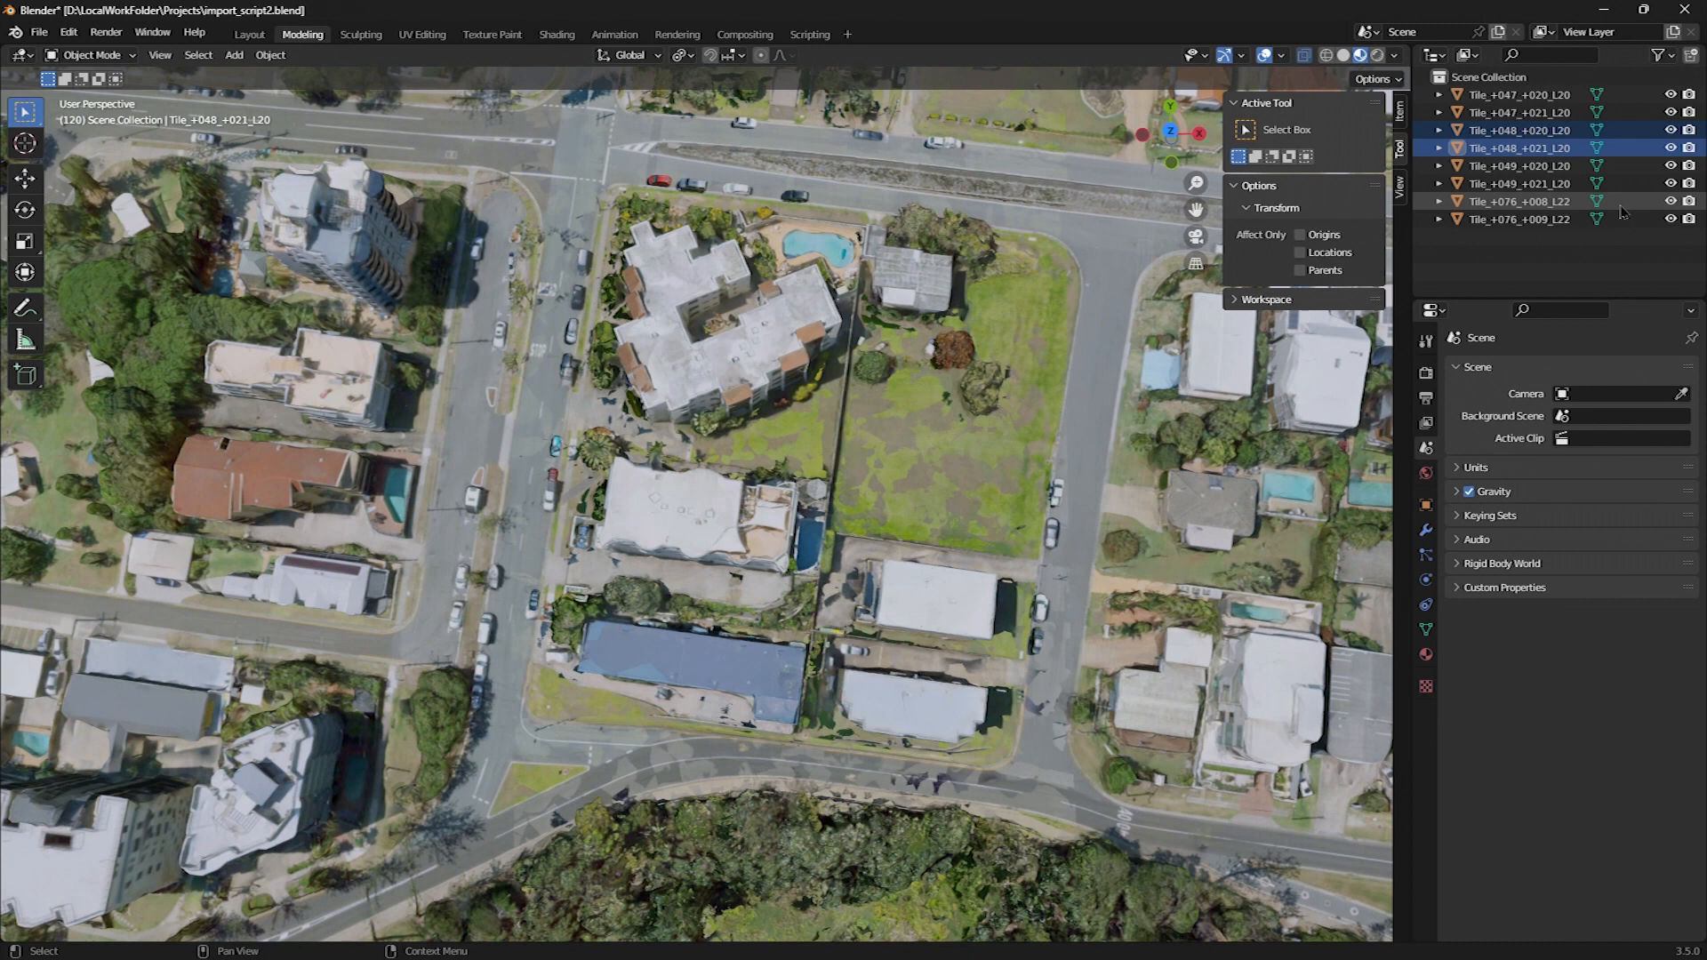
In top view, leave only Tile_+047_+020_L20 and the two L22 tiles visible, and select Tile_+076_+008_L22 to check its overlap
{"action": "left_click_drag", "start_coordinate": [1666, 169], "coordinate": [1670, 219]}
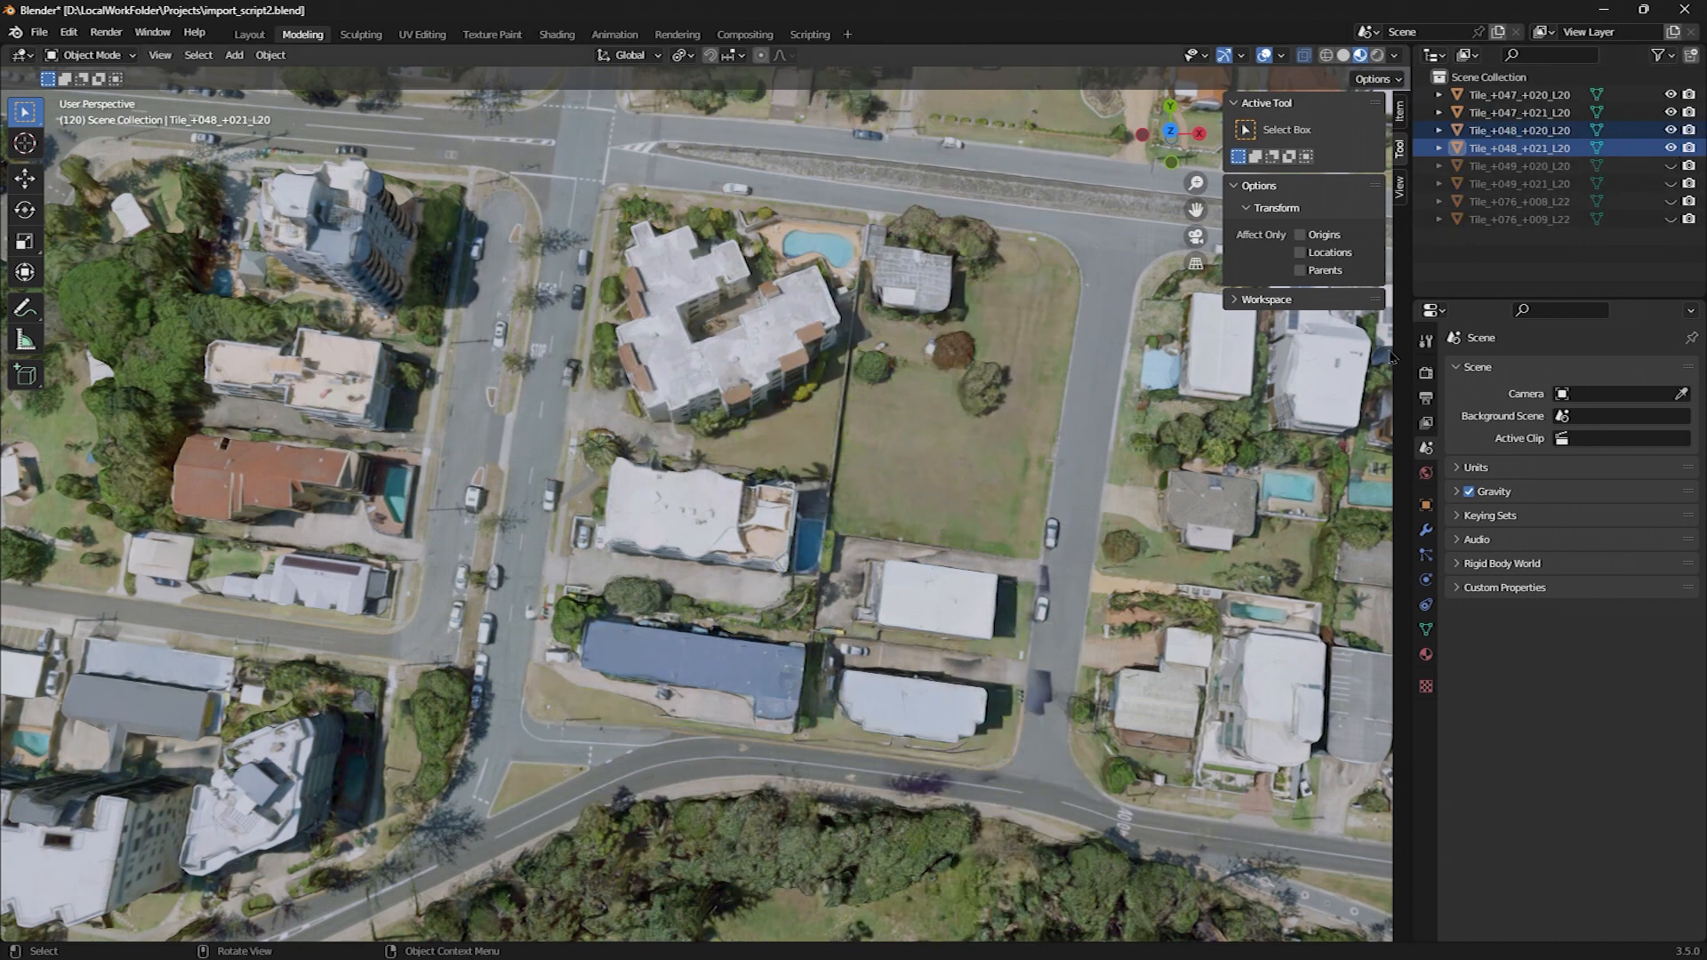
{"action": "scroll", "coordinate": [1060, 459], "scroll_direction": "down", "scroll_amount": 2}
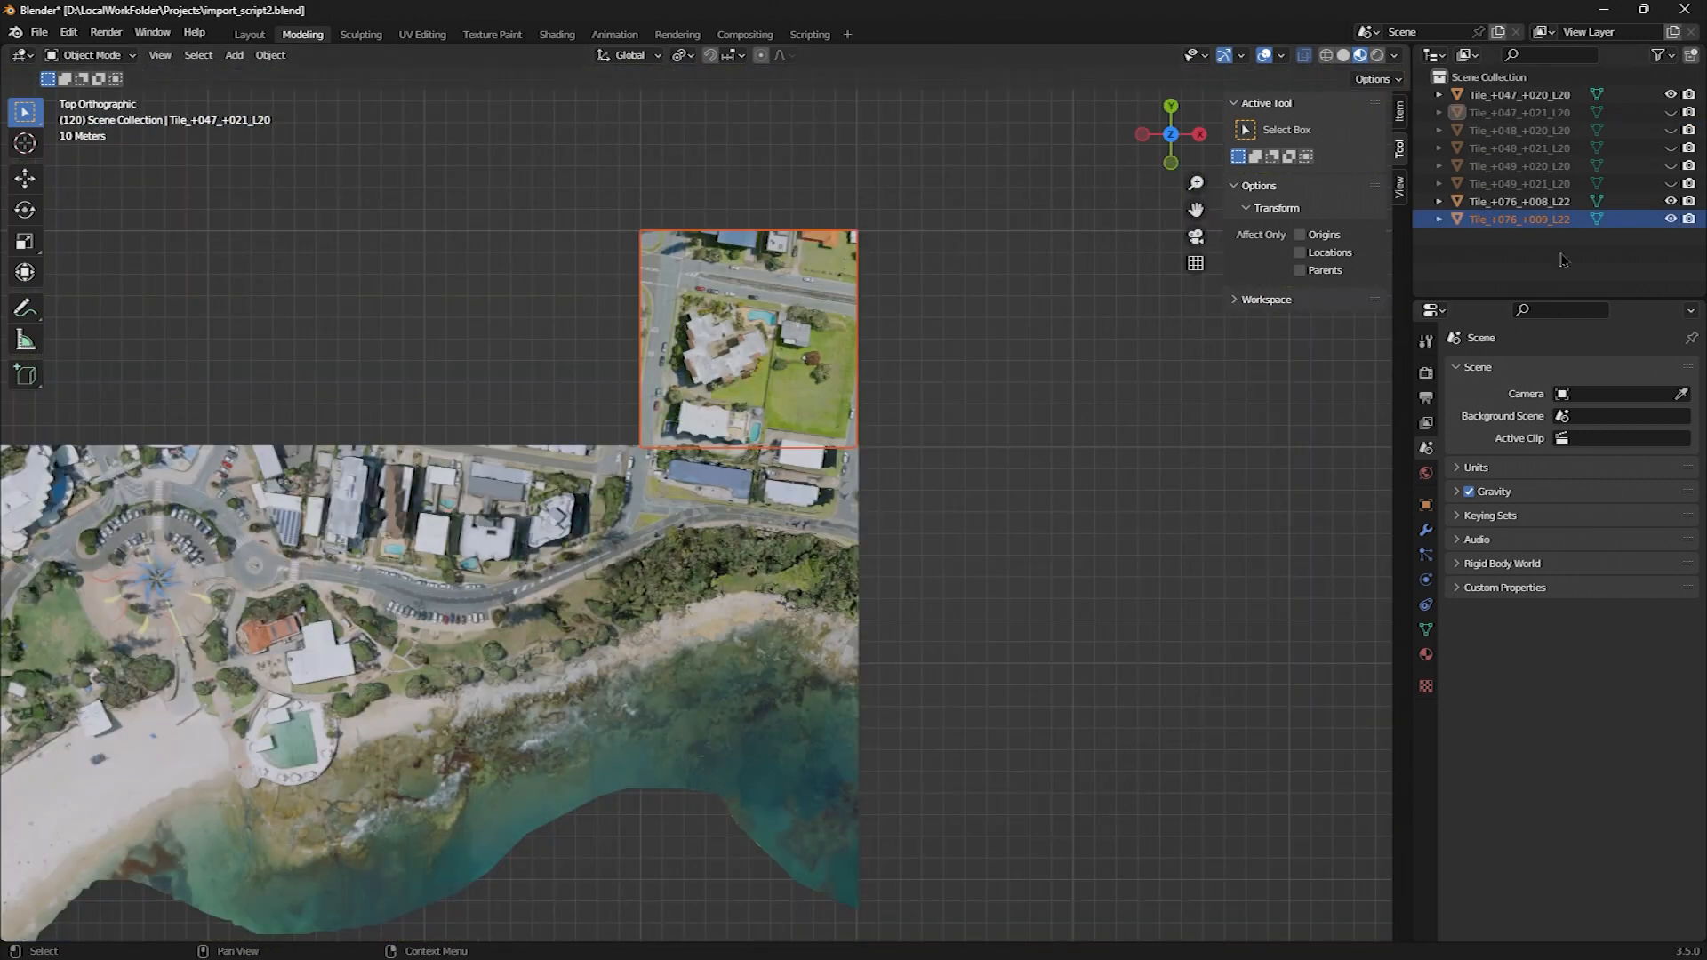
{"action": "left_click", "coordinate": [1518, 202]}
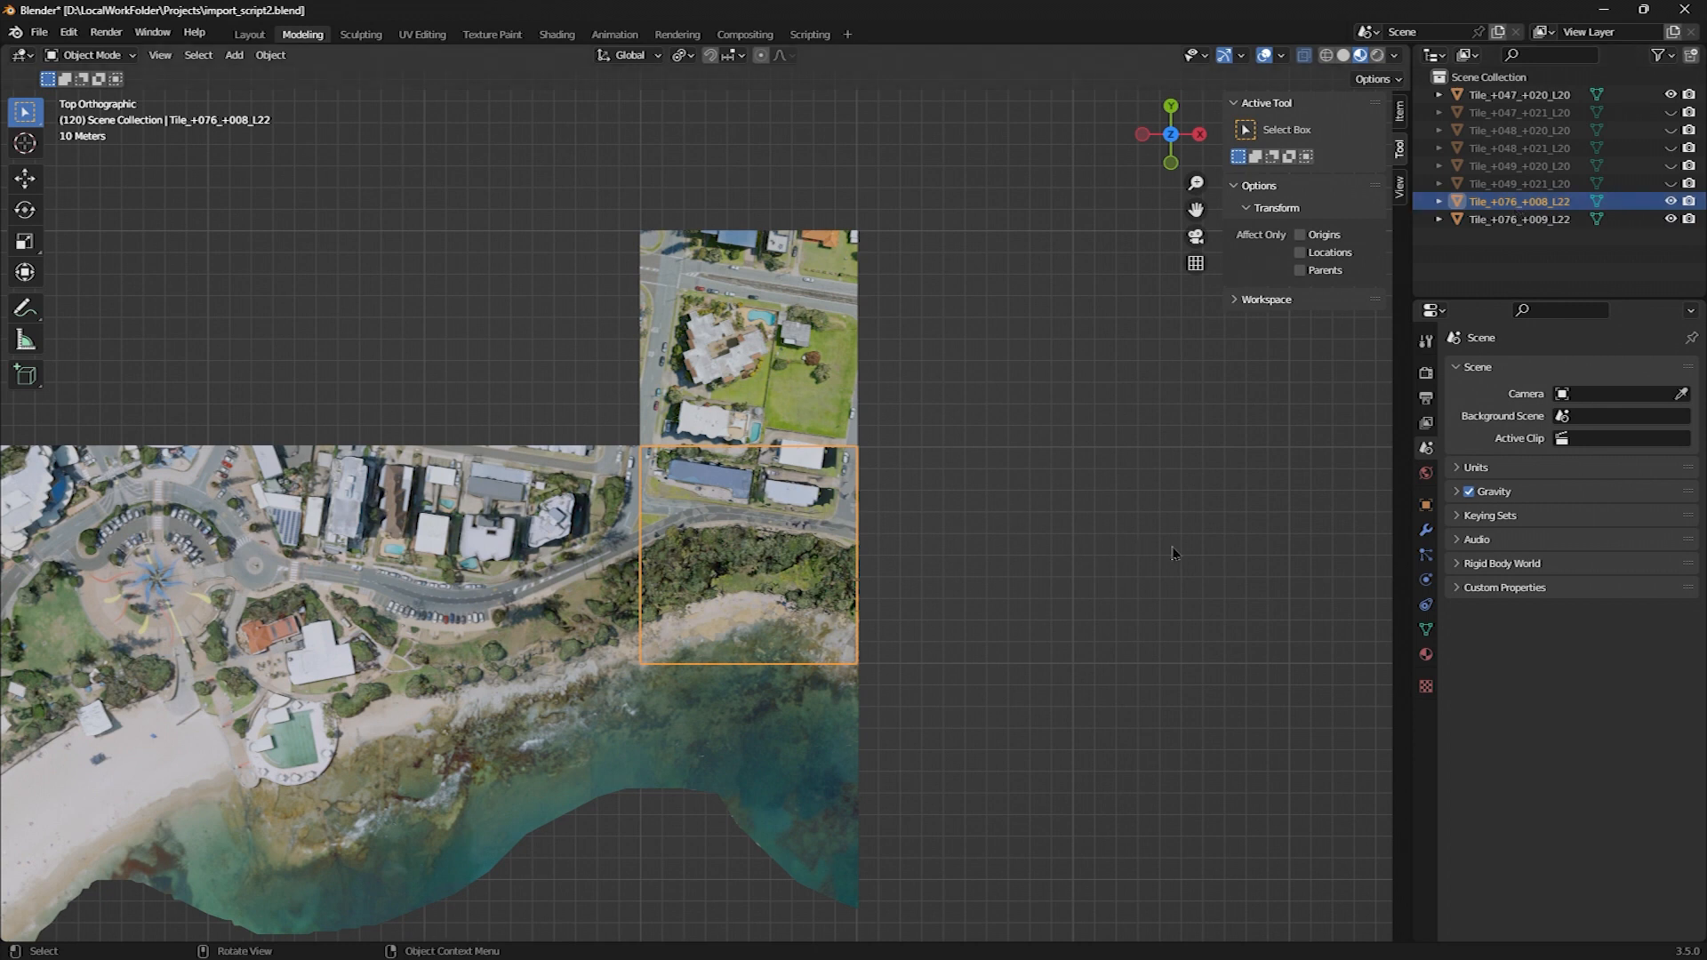
{"action": "scroll", "coordinate": [543, 481], "scroll_direction": "up", "scroll_amount": 5}
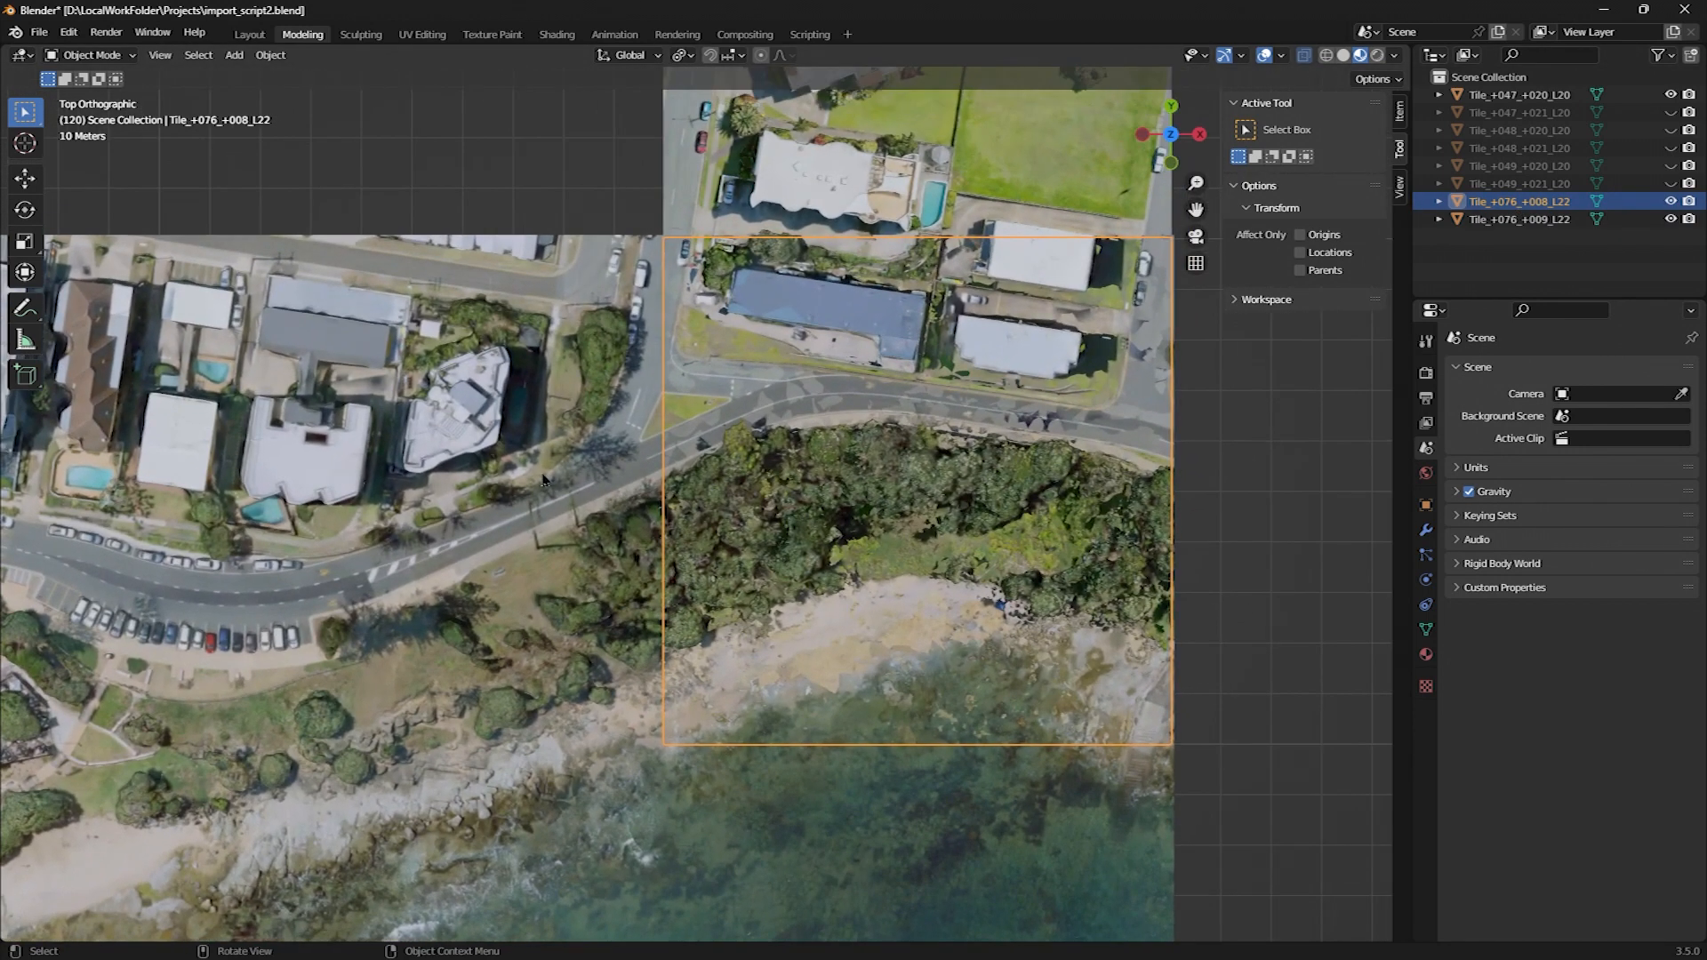
Edit Tile_+047_+020_L20 in wireframe and knife-cut it along the west and south edges of the overlapping Tile_+076_+008_L22
{"action": "left_click", "coordinate": [544, 480]}
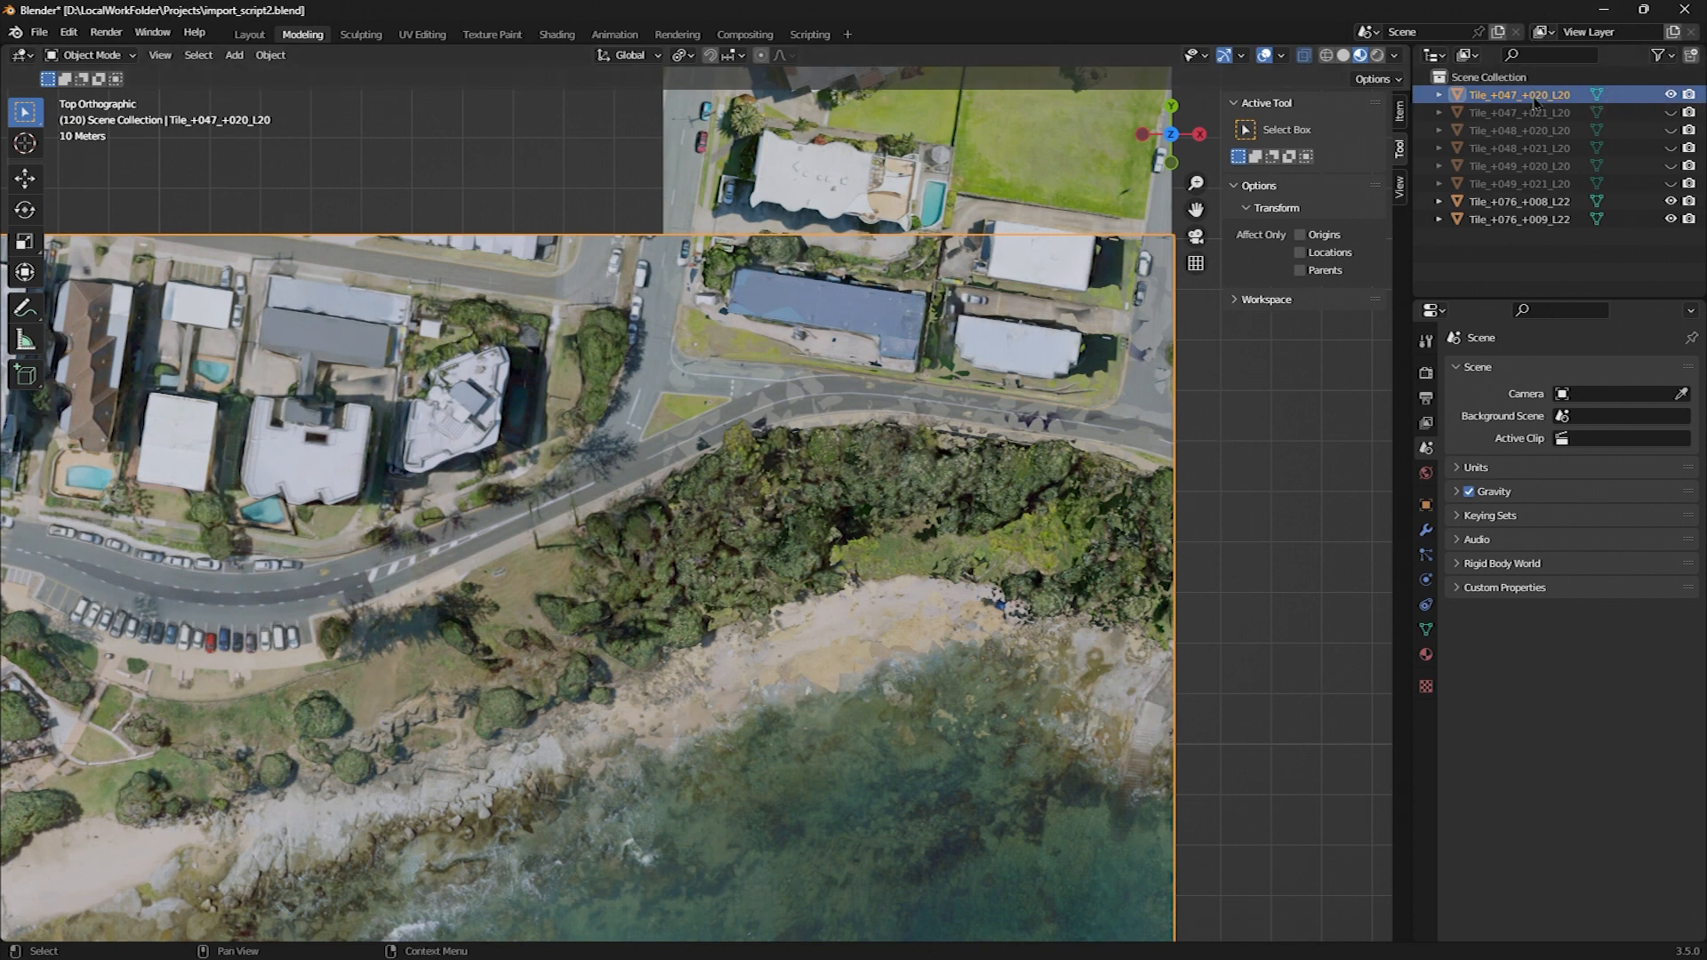
{"action": "left_click", "coordinate": [1597, 95]}
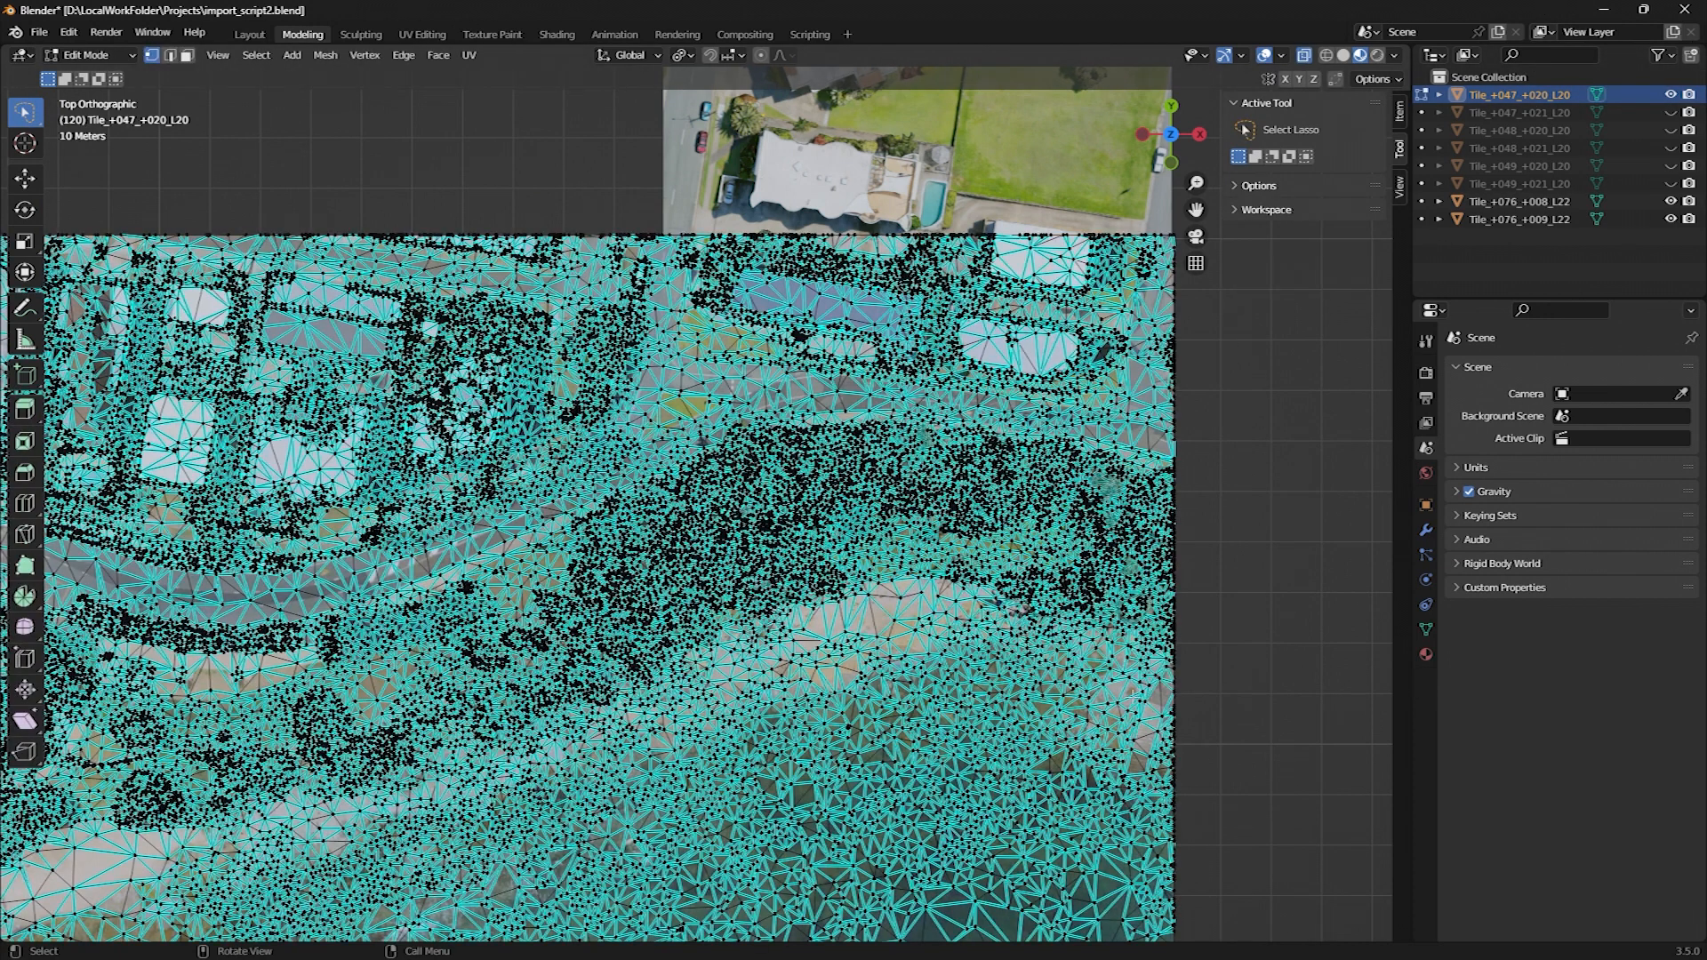
{"action": "left_click", "coordinate": [1326, 56]}
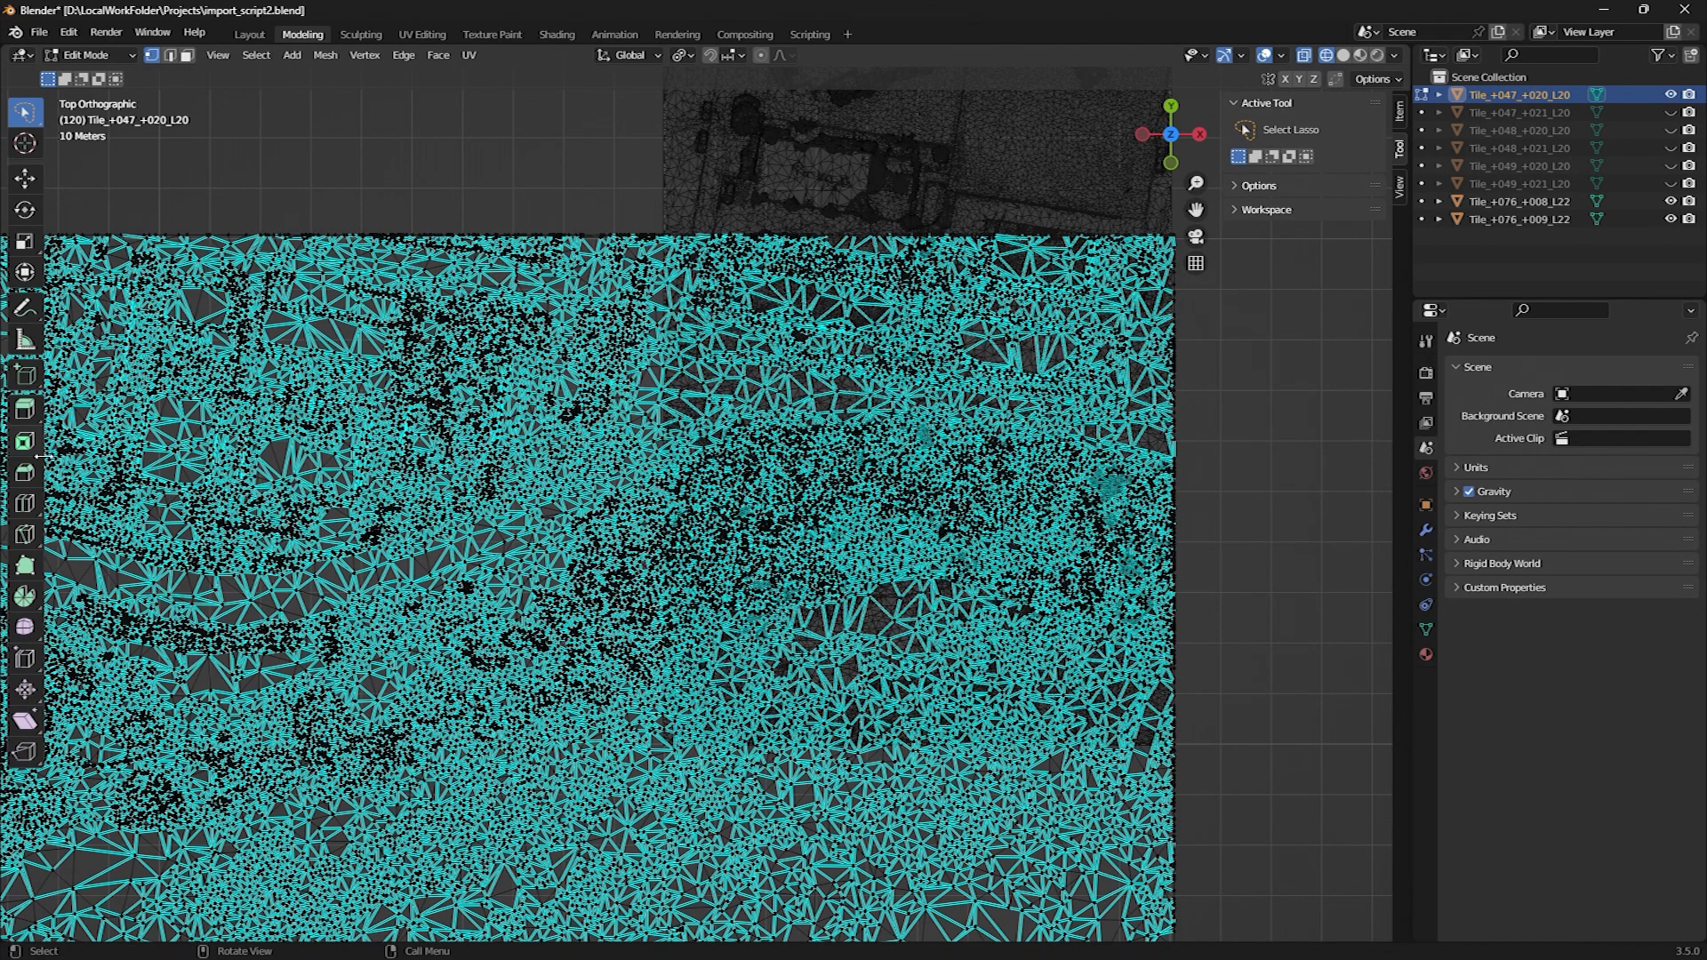
{"action": "left_click", "coordinate": [25, 534]}
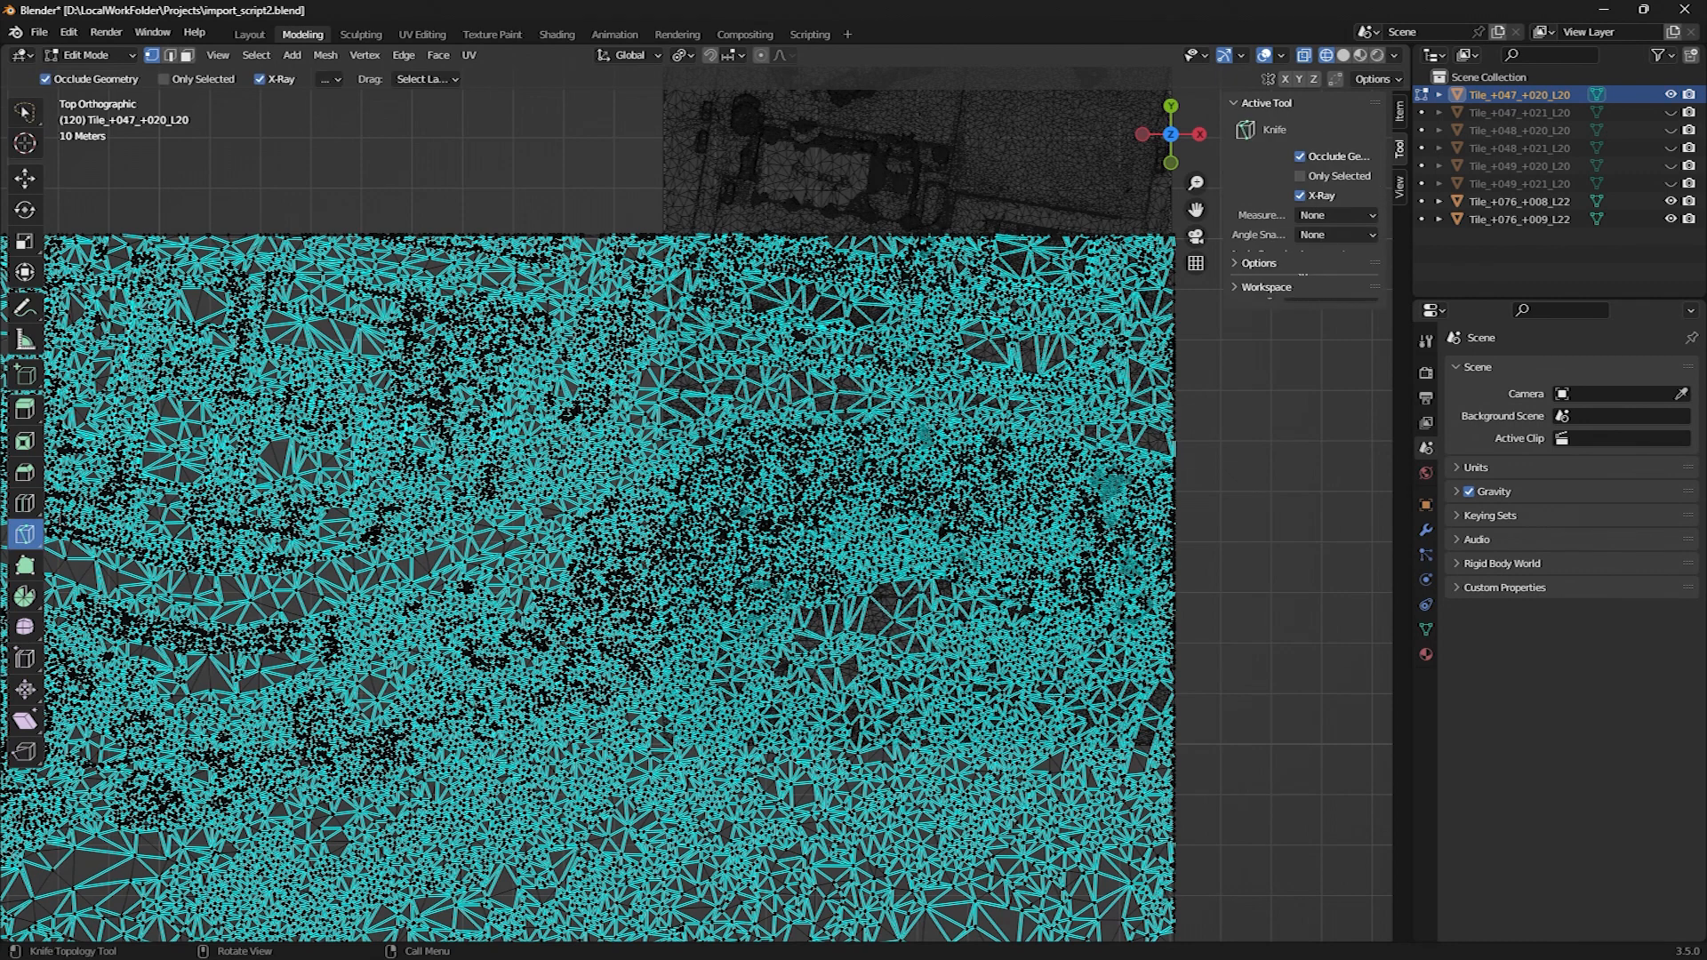
{"action": "left_click", "coordinate": [673, 221]}
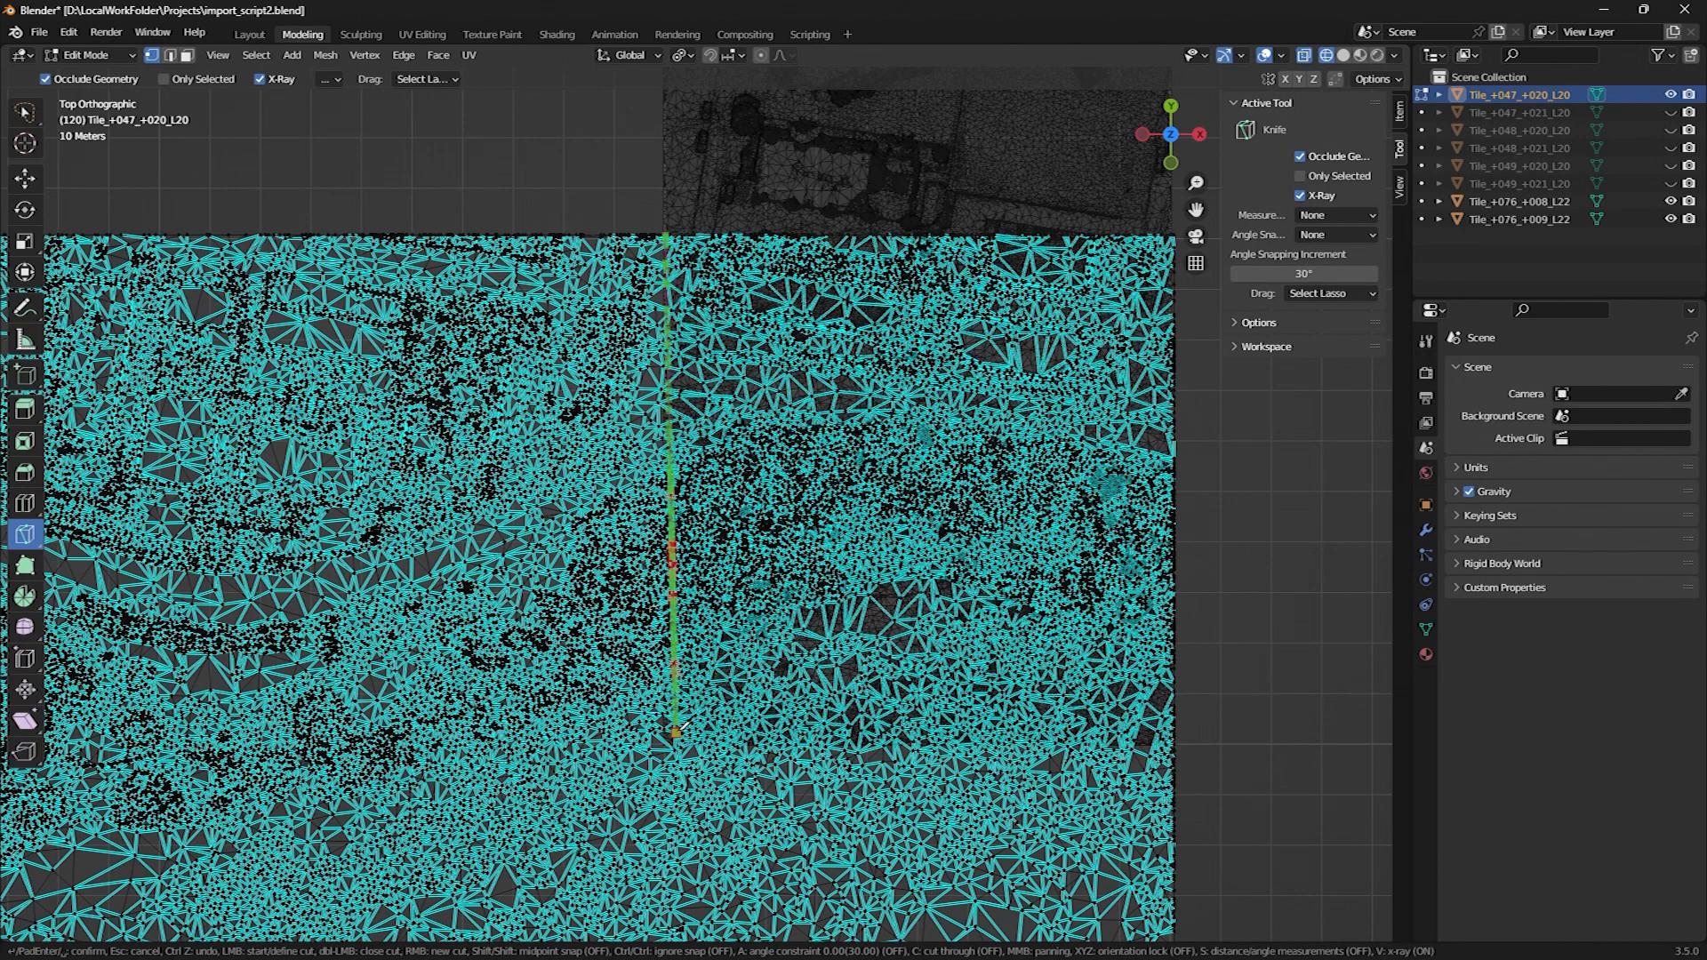
{"action": "left_click", "coordinate": [676, 732]}
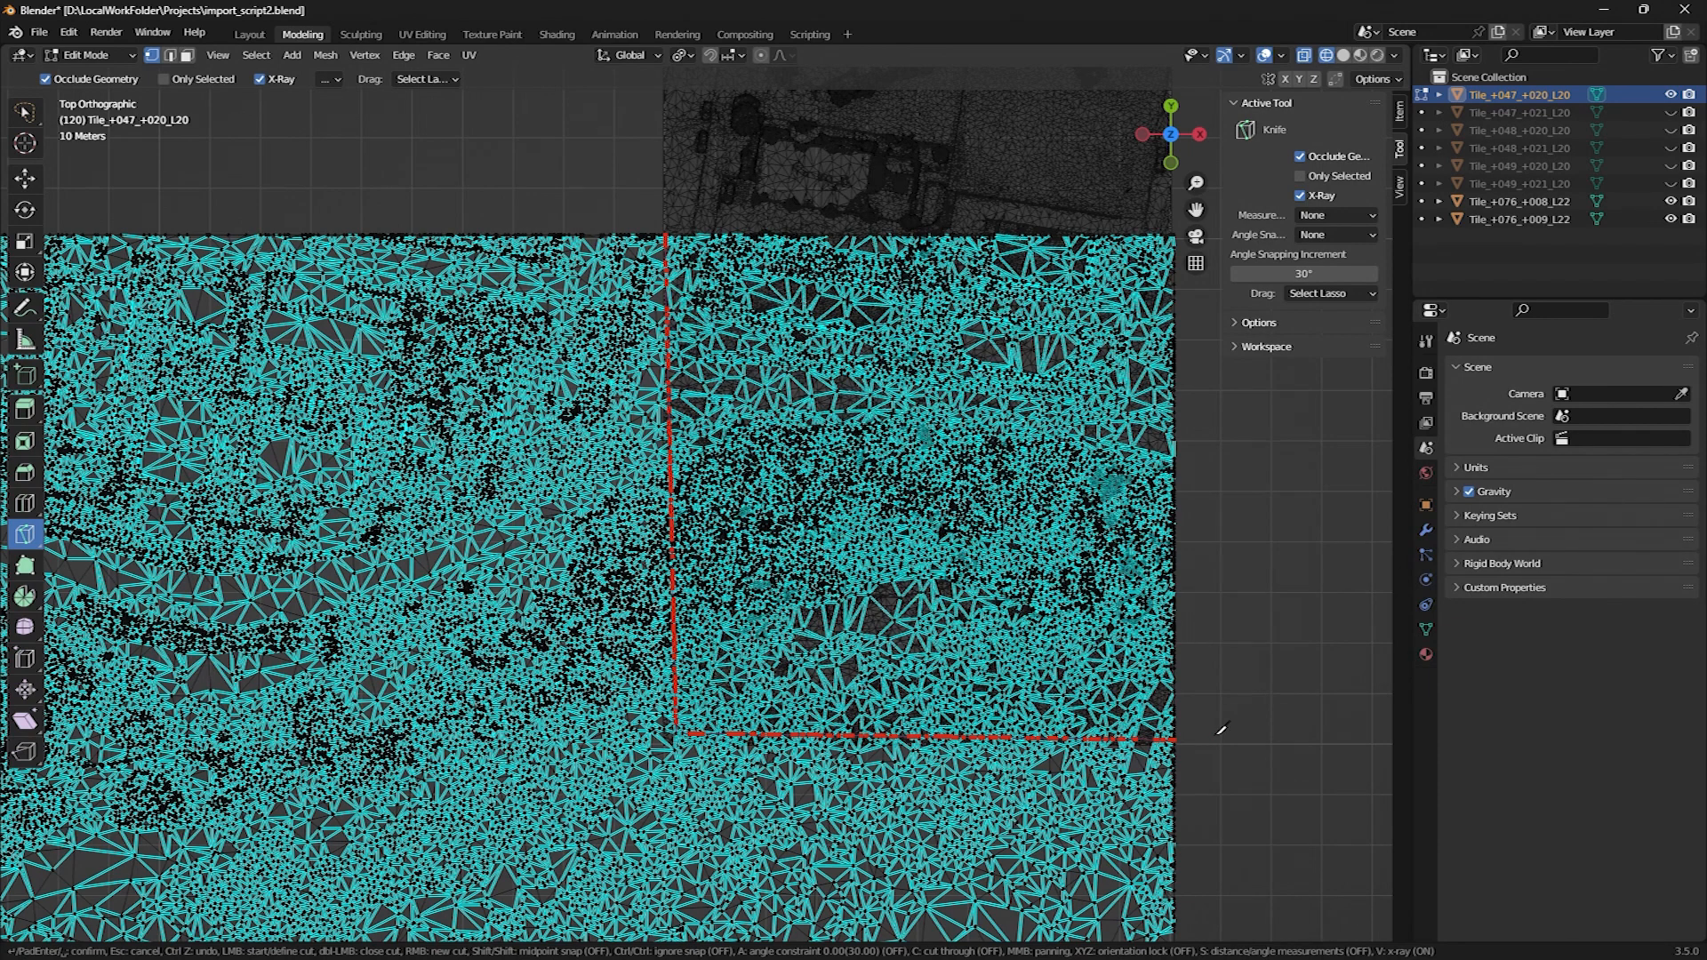
{"action": "key", "text": "Return"}
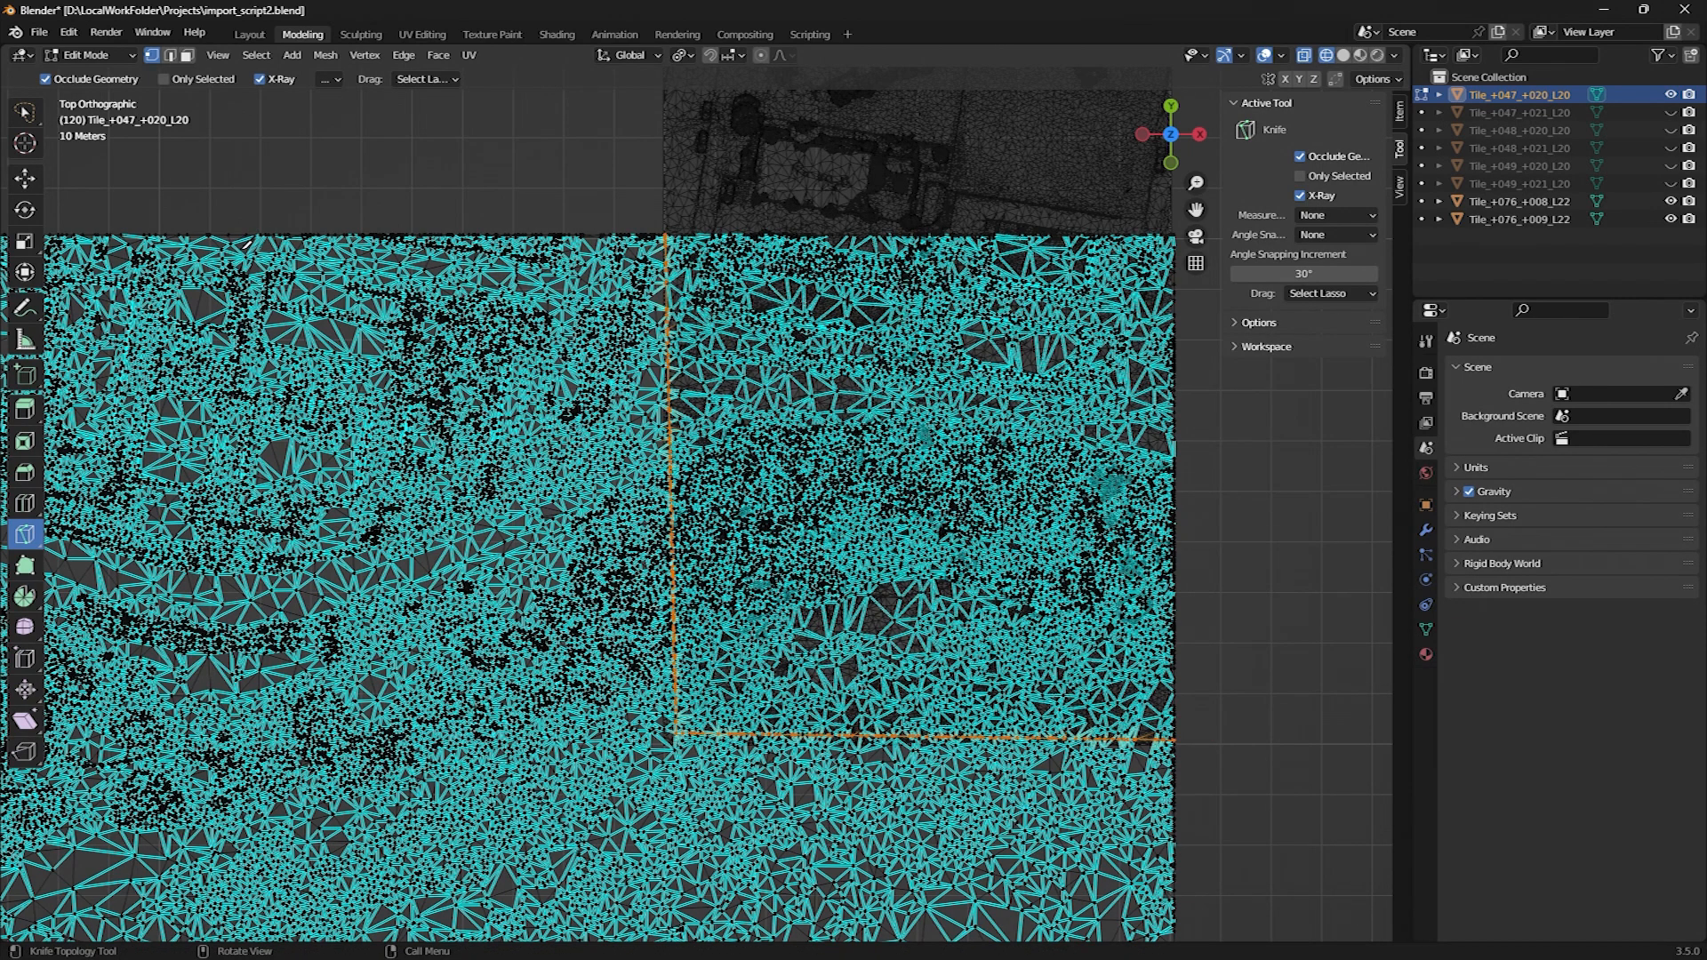
Box-select the vertices of Tile_+047_+020_L20 inside the knife-cut corner and delete them
{"action": "left_click", "coordinate": [24, 111]}
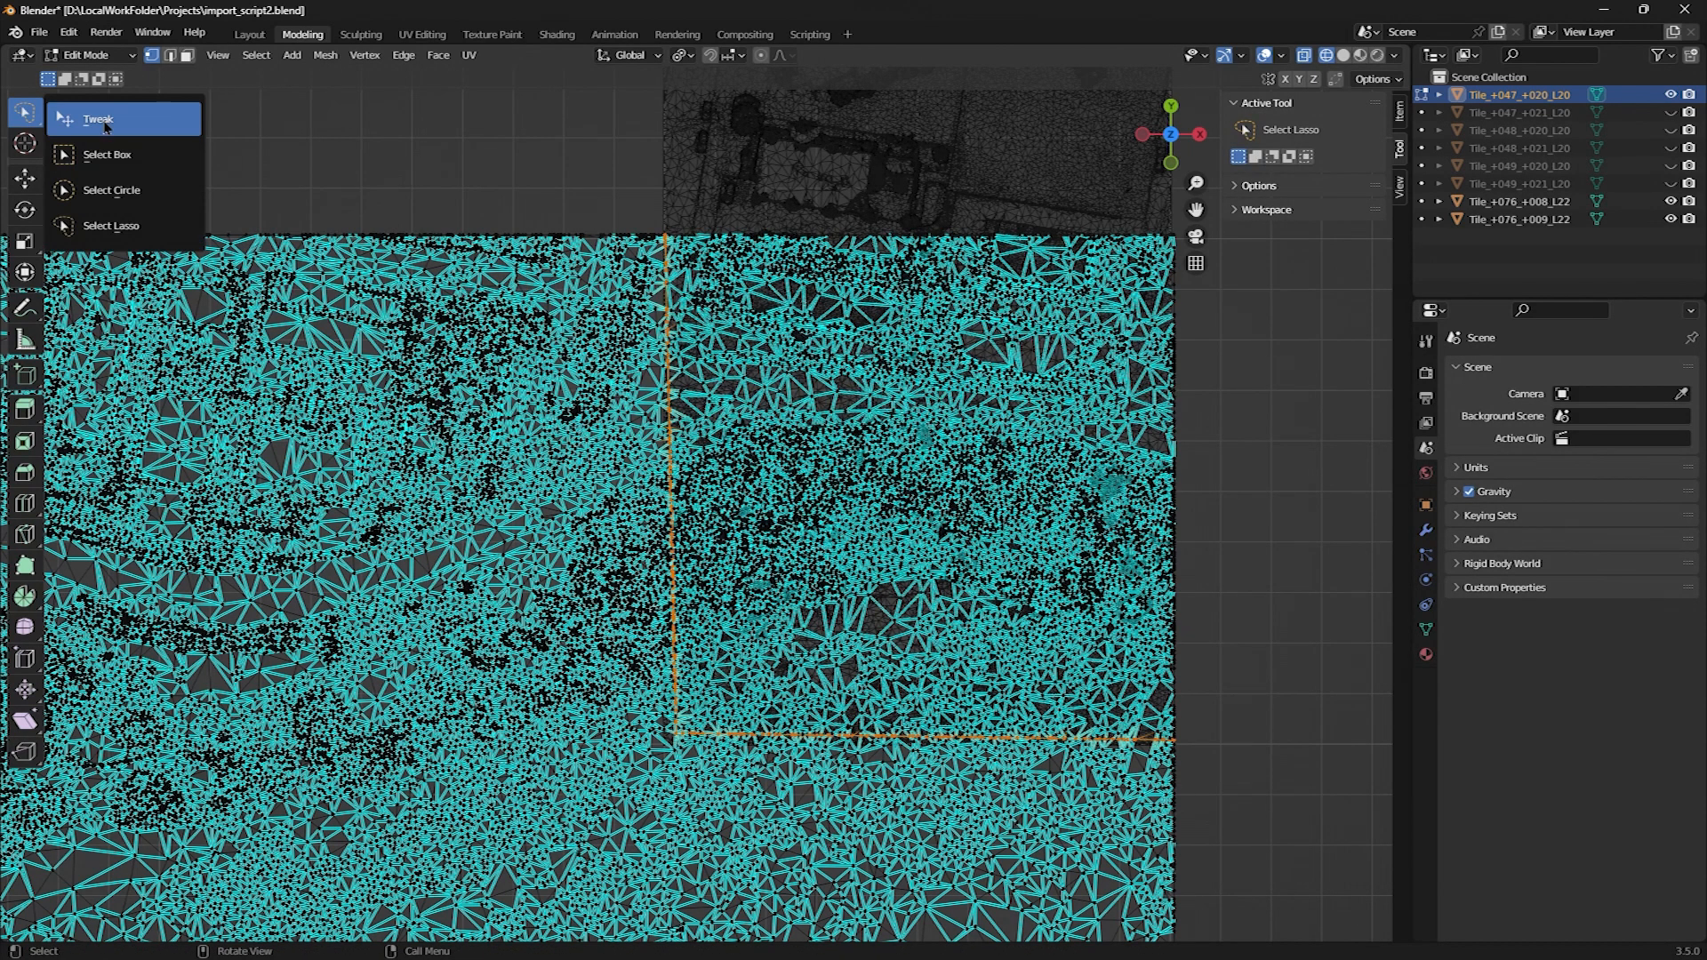
{"action": "left_click", "coordinate": [100, 155]}
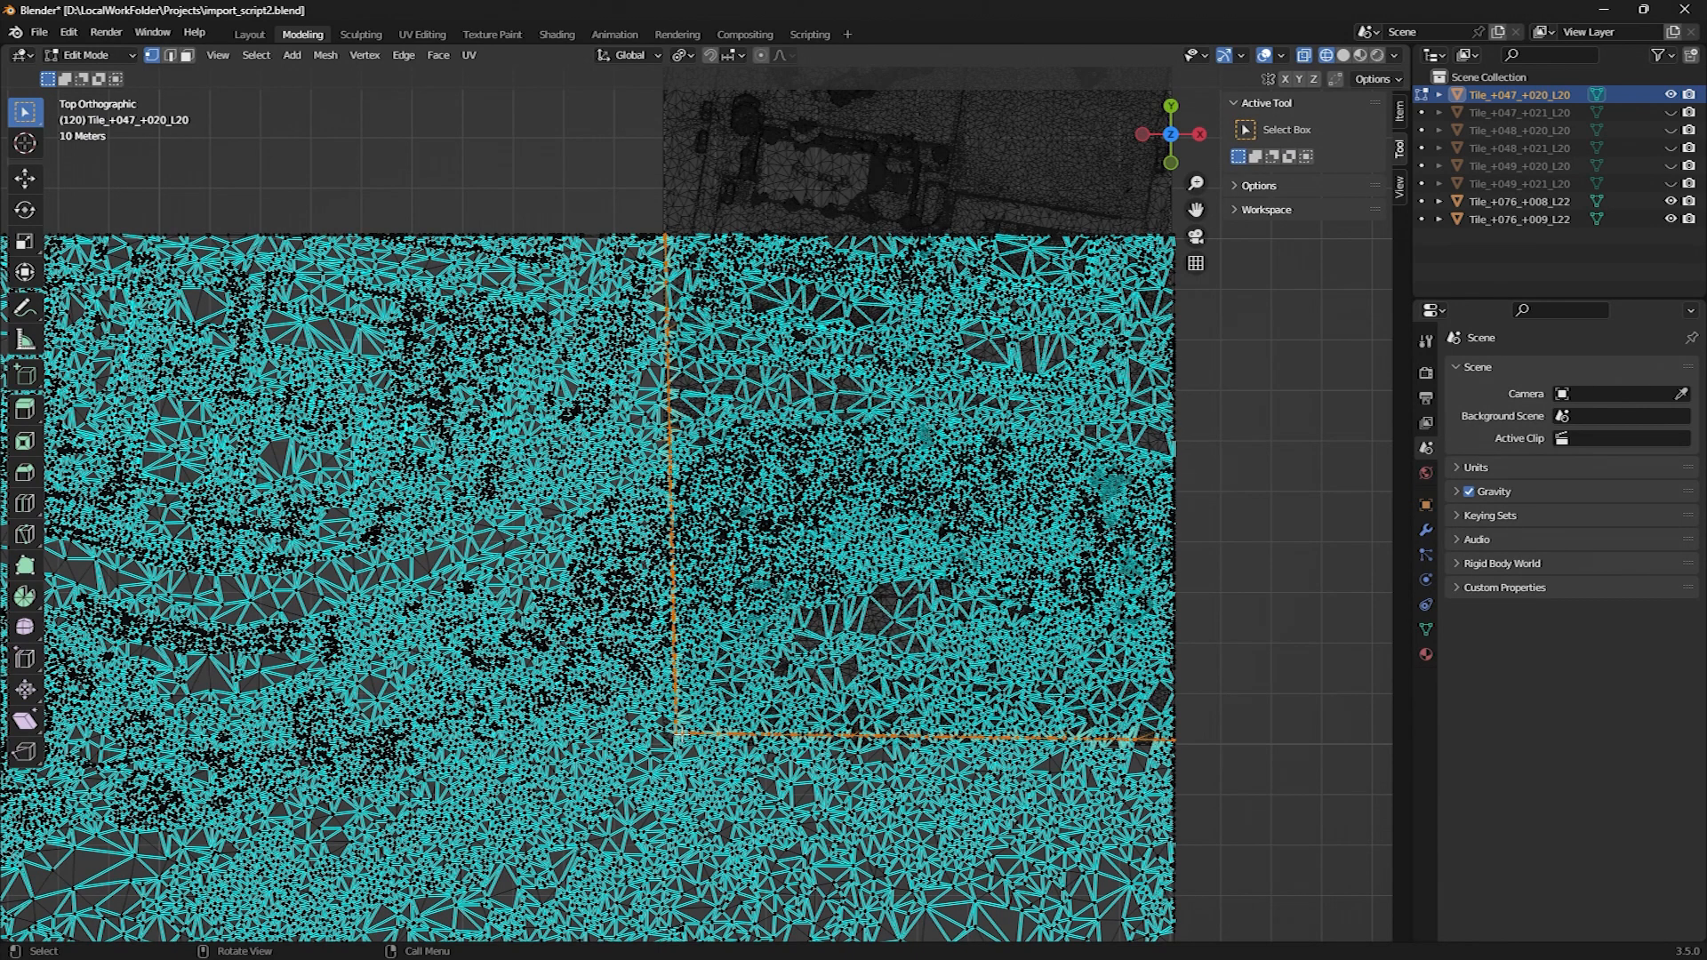
{"action": "left_click_drag", "start_coordinate": [679, 729], "coordinate": [1188, 217]}
{"action": "key", "text": "x"}
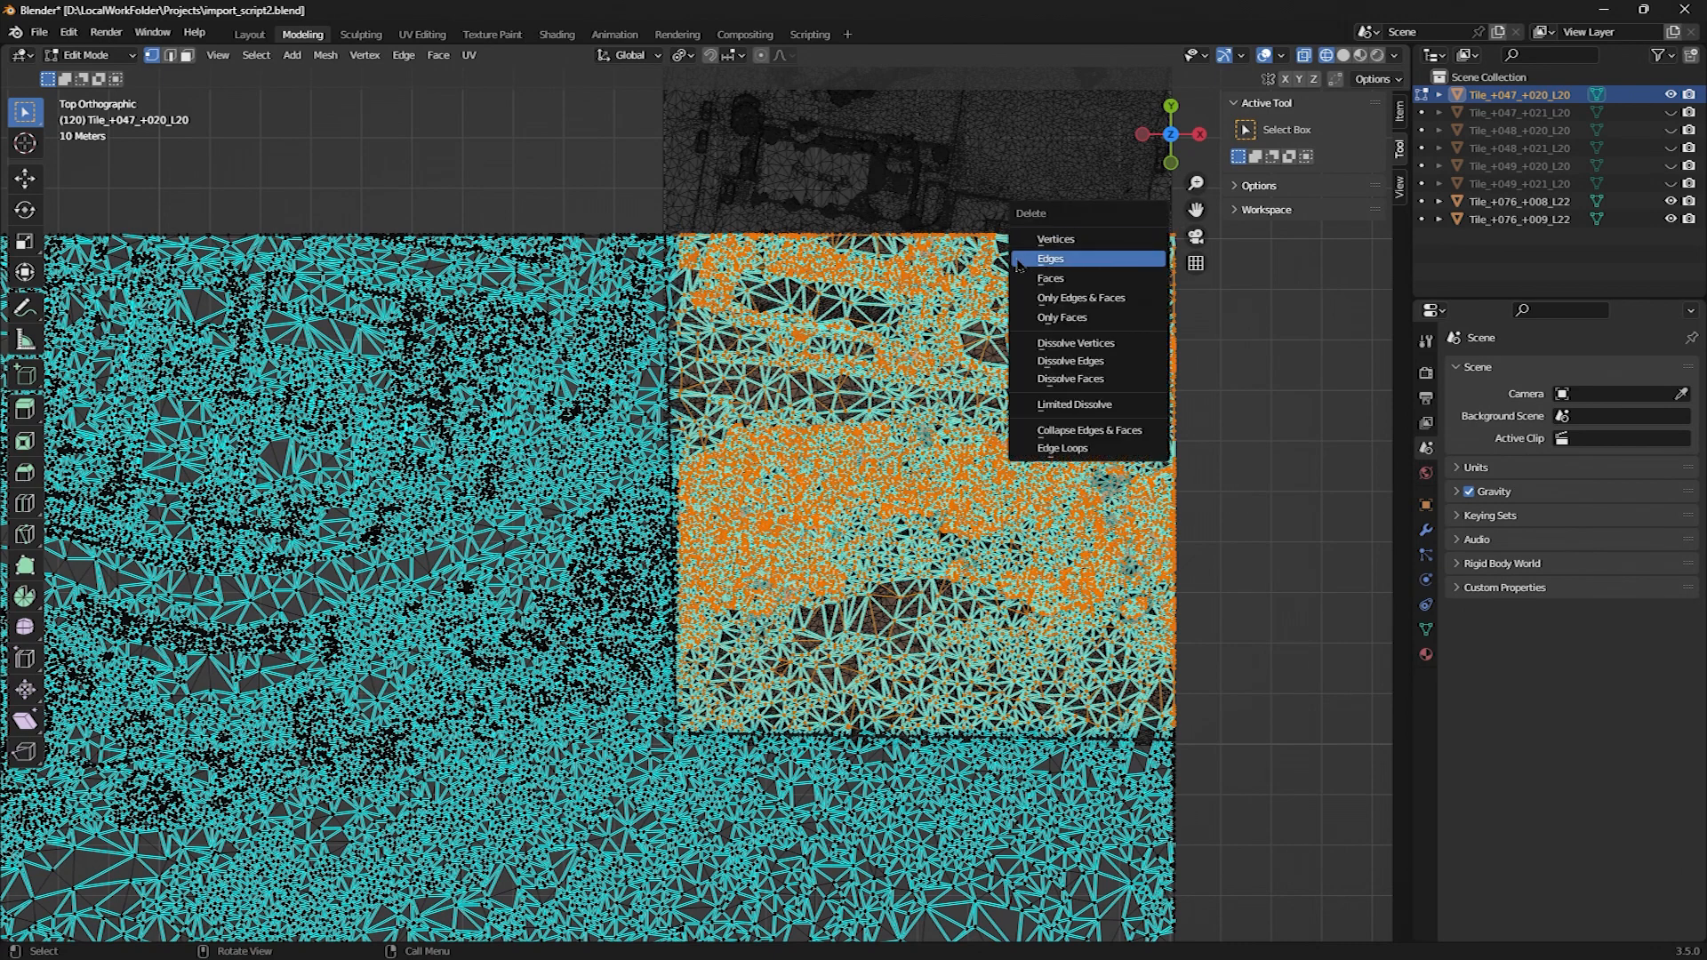
{"action": "left_click", "coordinate": [1037, 239]}
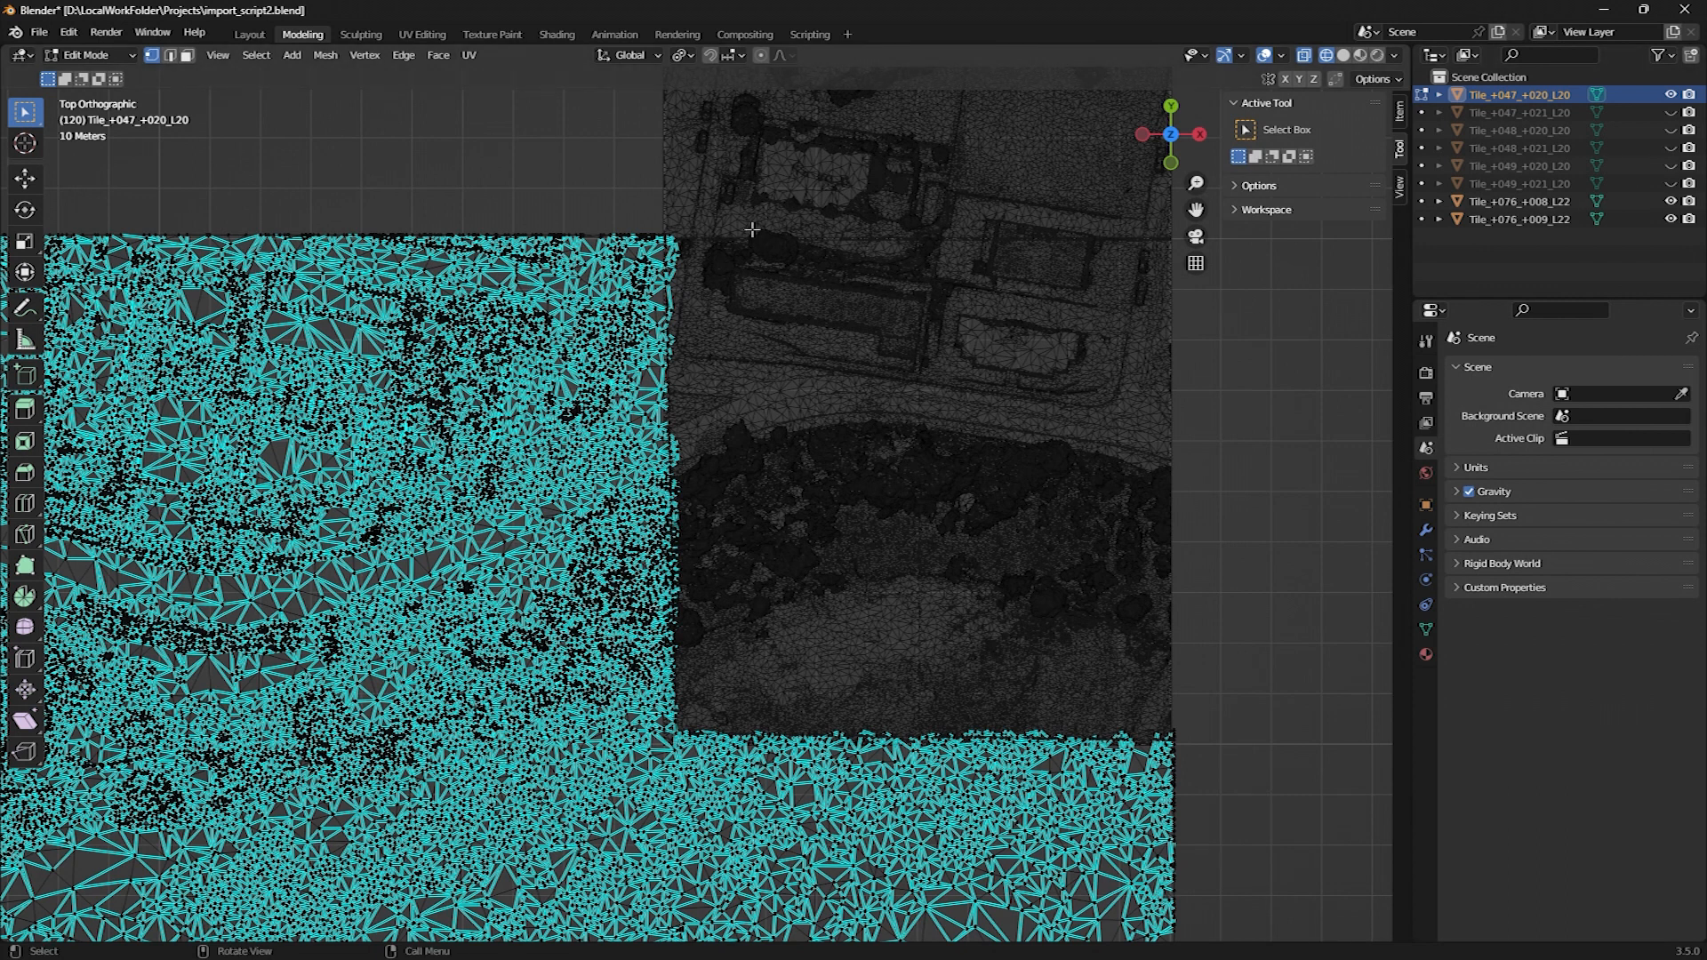
Return to Object Mode, switch the viewport to Material Preview shading and deselect the trimmed tile
{"action": "key", "text": "Tab"}
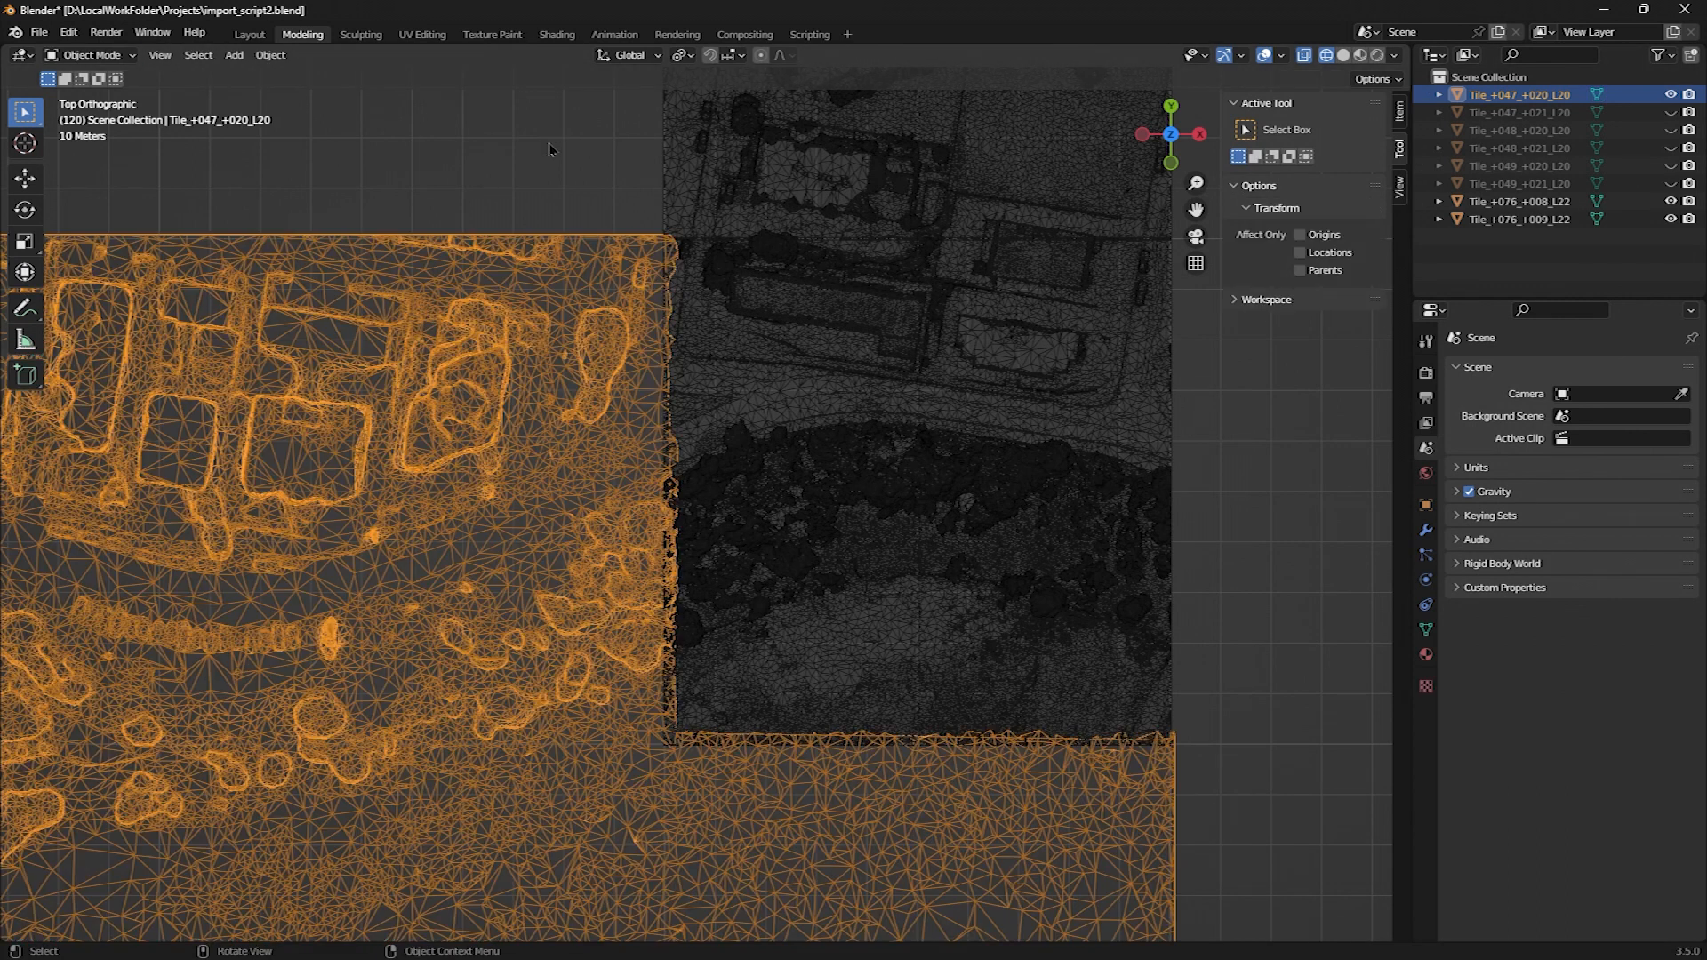
{"action": "left_click", "coordinate": [1343, 56]}
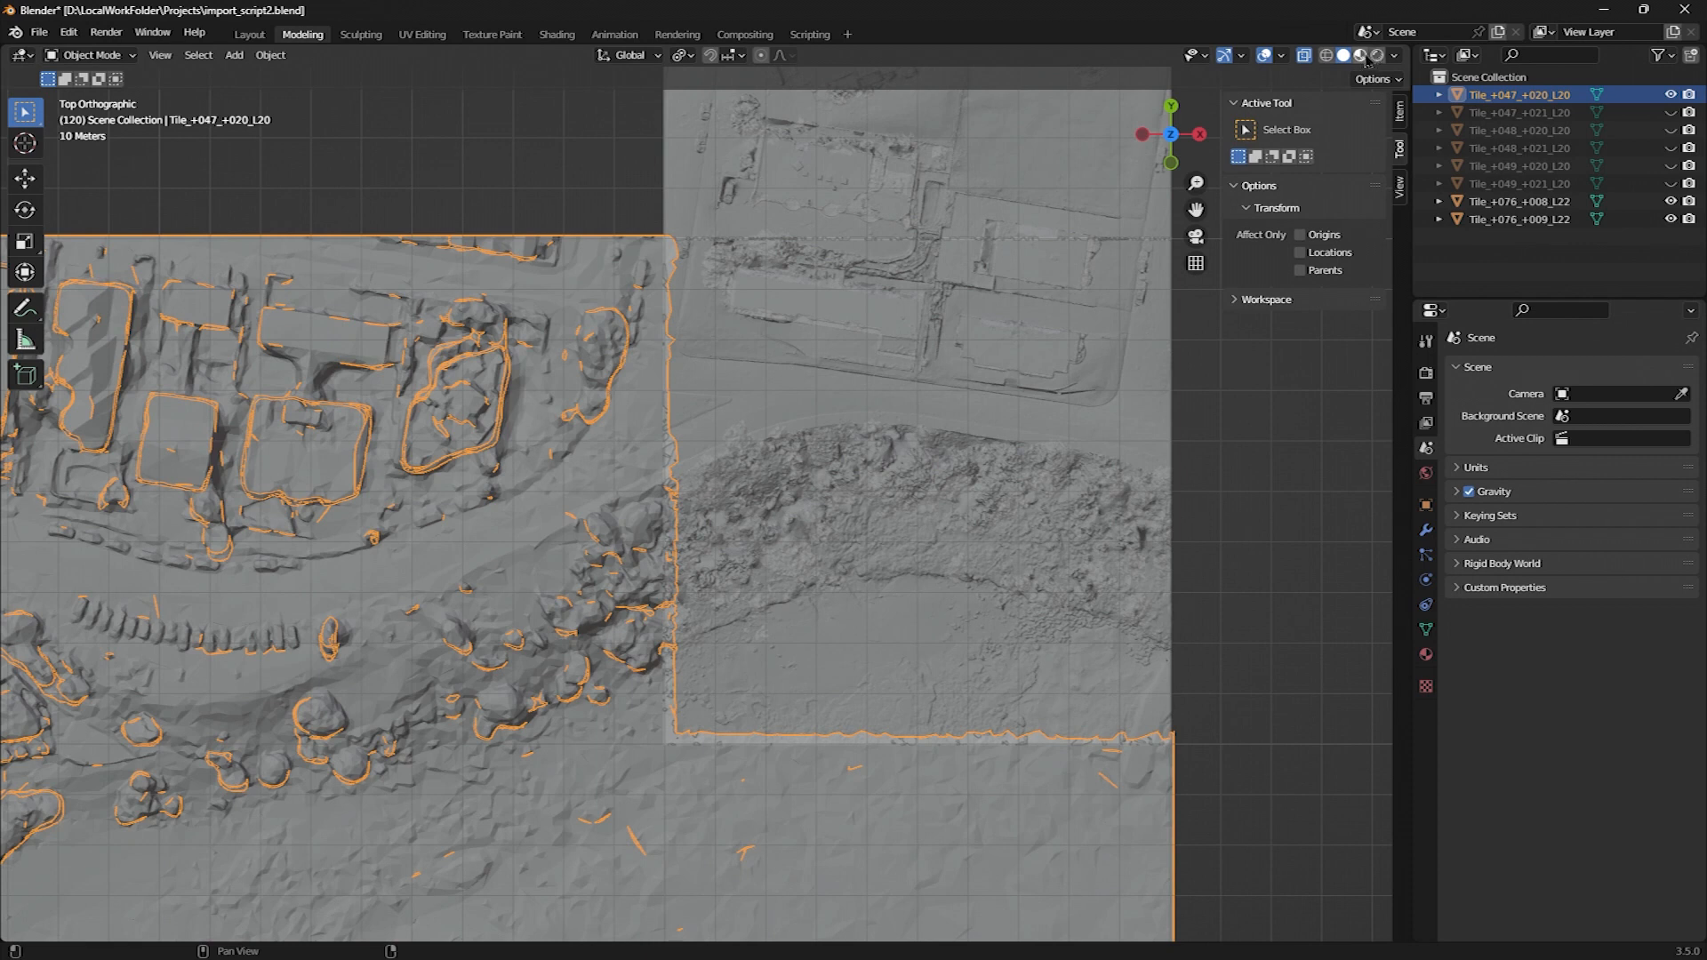
{"action": "left_click", "coordinate": [1360, 55]}
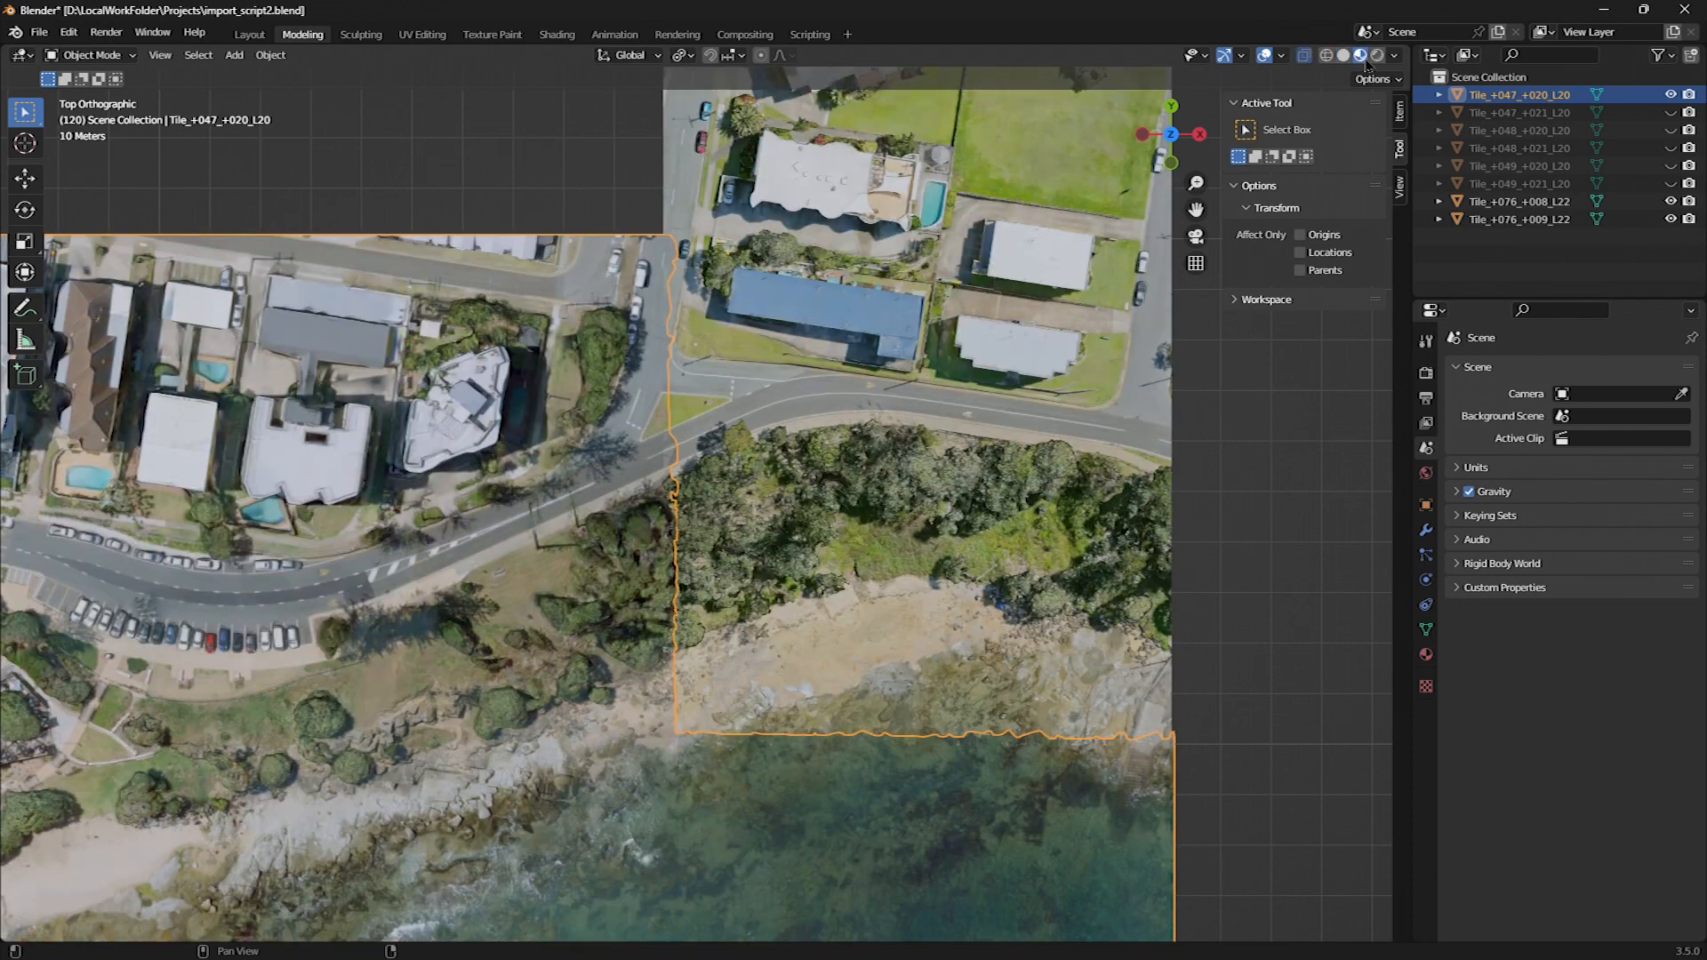
{"action": "left_click", "coordinate": [1274, 544]}
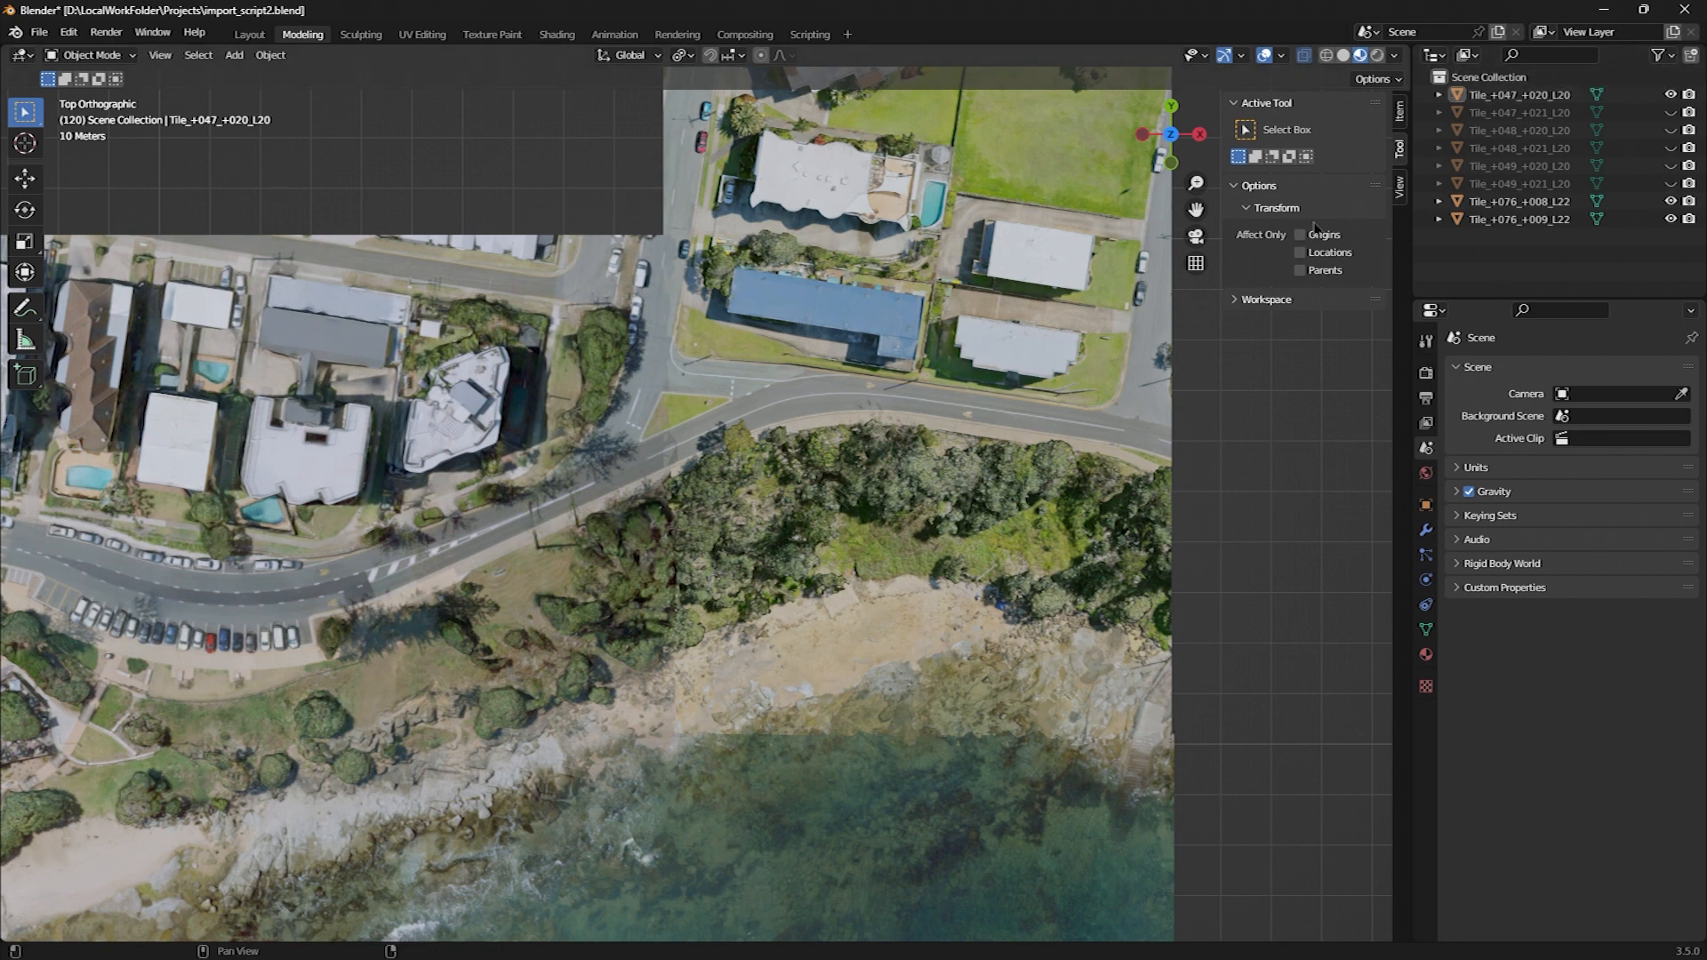
Hide Tile_+047_+020_L20, then show and select Tile_+047_+021_L20, which overlaps the northern L22 tile
{"action": "scroll", "coordinate": [1045, 233], "scroll_direction": "down", "scroll_amount": 2}
{"action": "middle_click_drag", "start_coordinate": [1045, 232], "coordinate": [1044, 536], "text": "shift"}
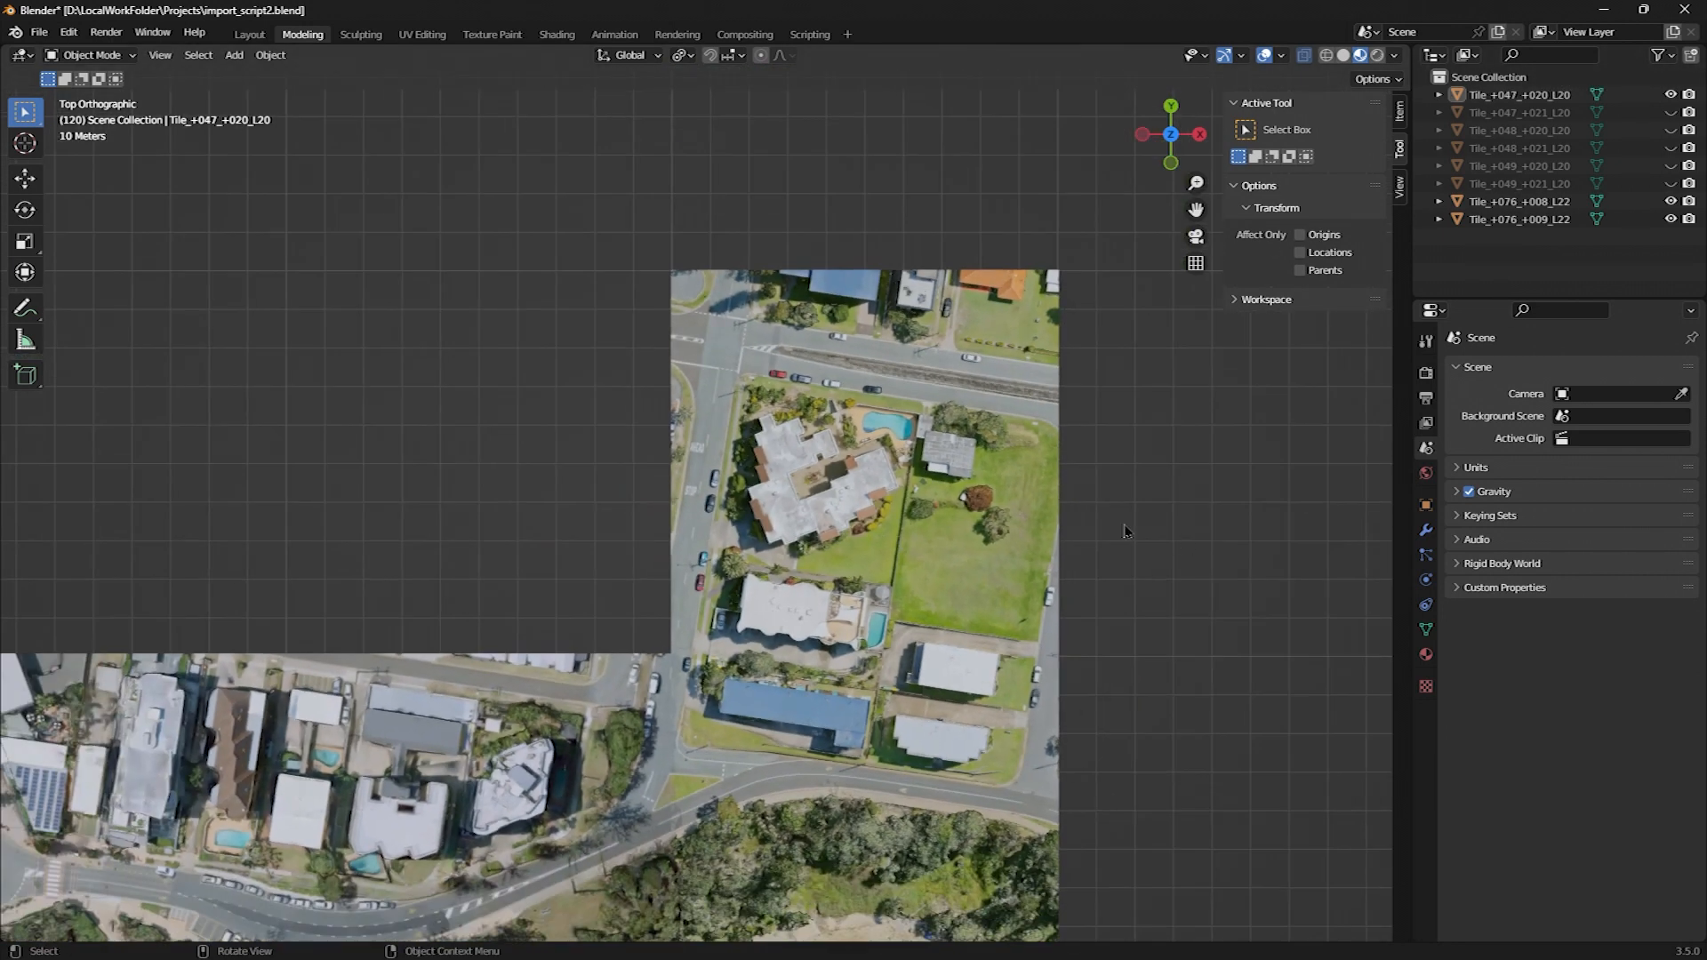
{"action": "left_click", "coordinate": [1671, 95]}
{"action": "left_click", "coordinate": [1671, 112]}
{"action": "left_click", "coordinate": [1672, 113]}
{"action": "left_click", "coordinate": [1671, 113]}
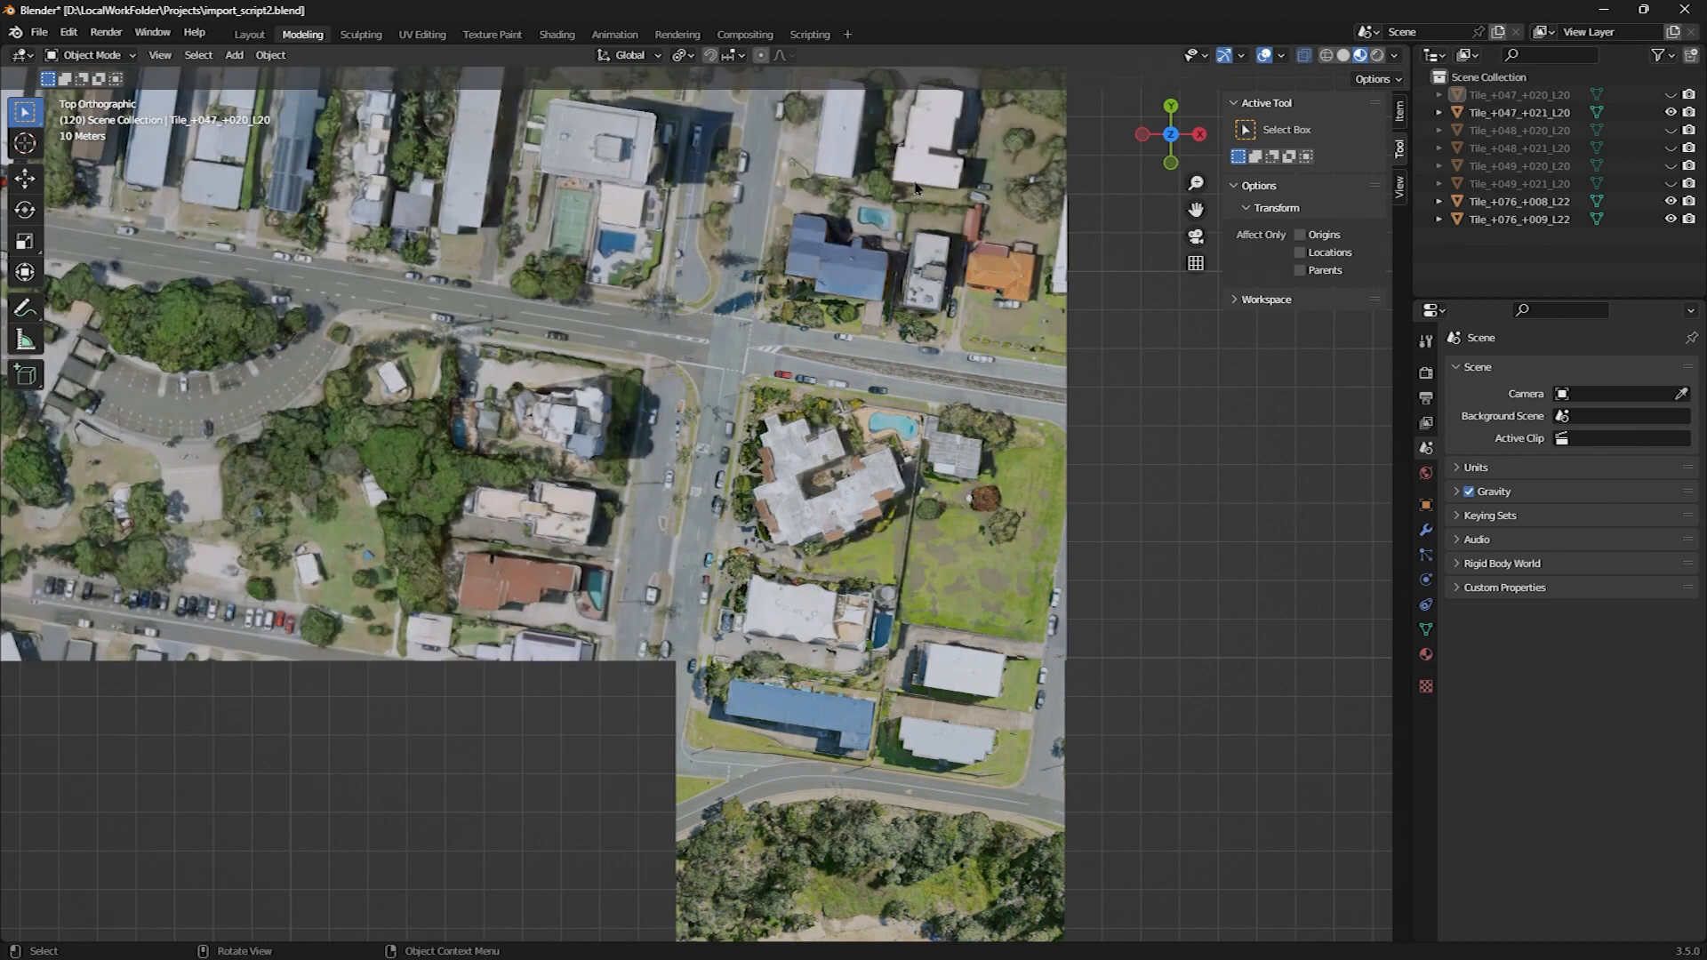
{"action": "left_click", "coordinate": [668, 255]}
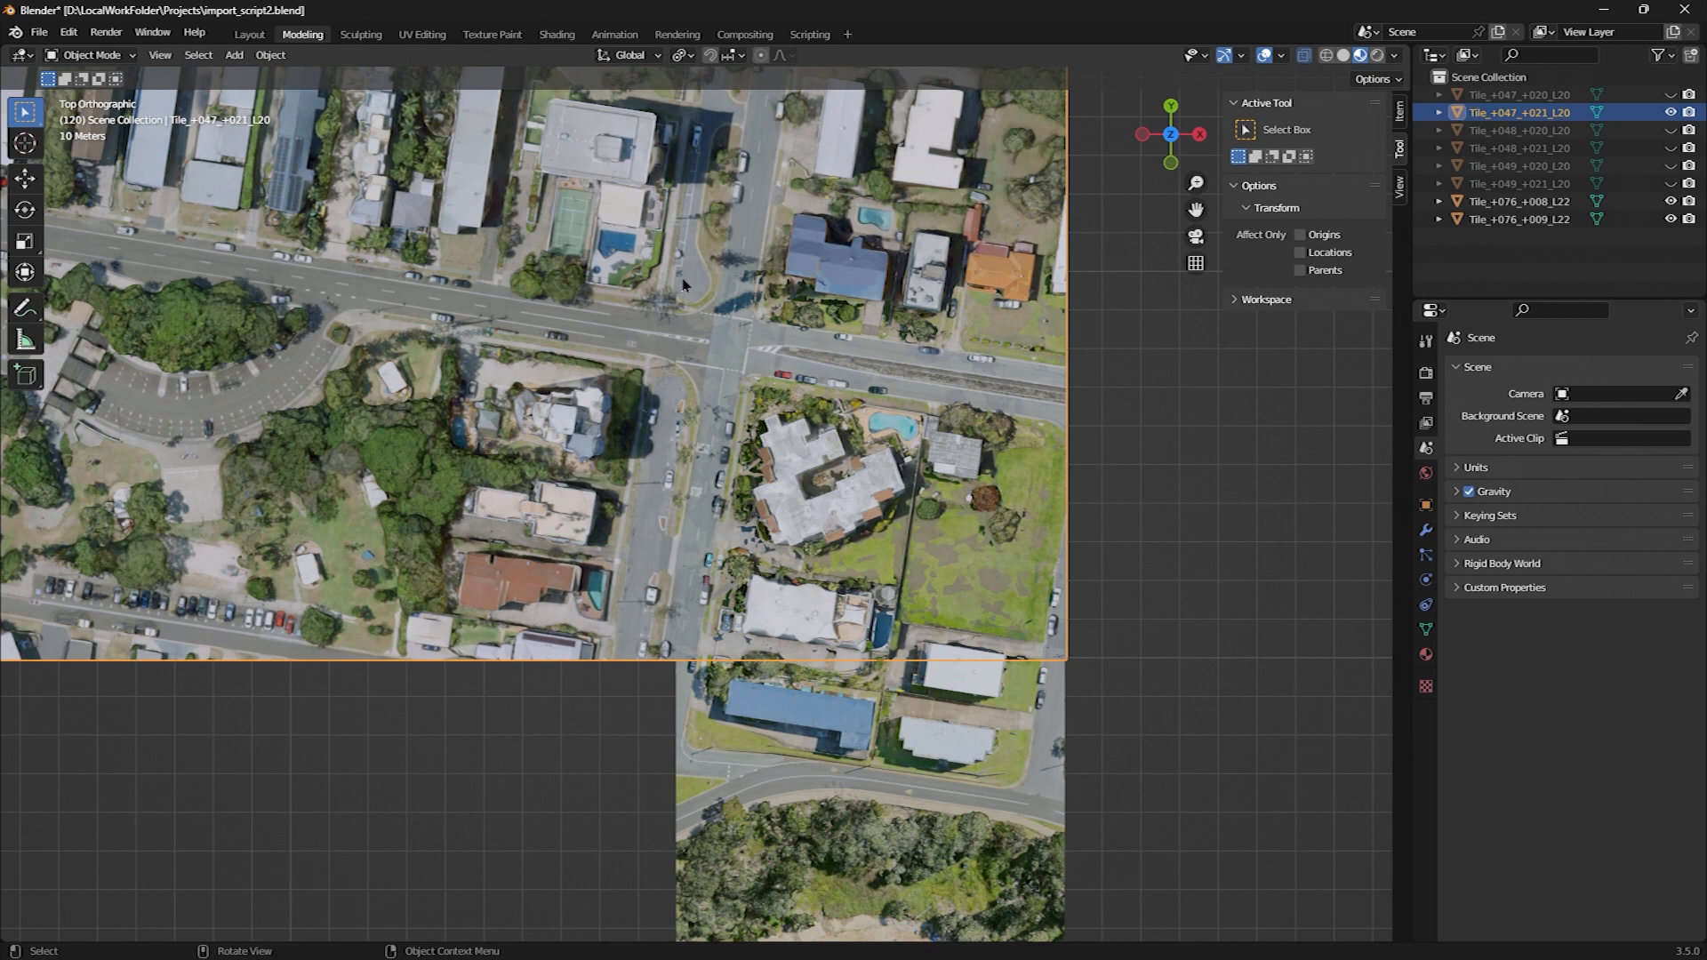
Edit Tile_+047_+021_L20 and knife-cut a rectangle along the west and north edges of the overlapping L22 tile, running past its south-east corner
{"action": "key", "text": "Tab"}
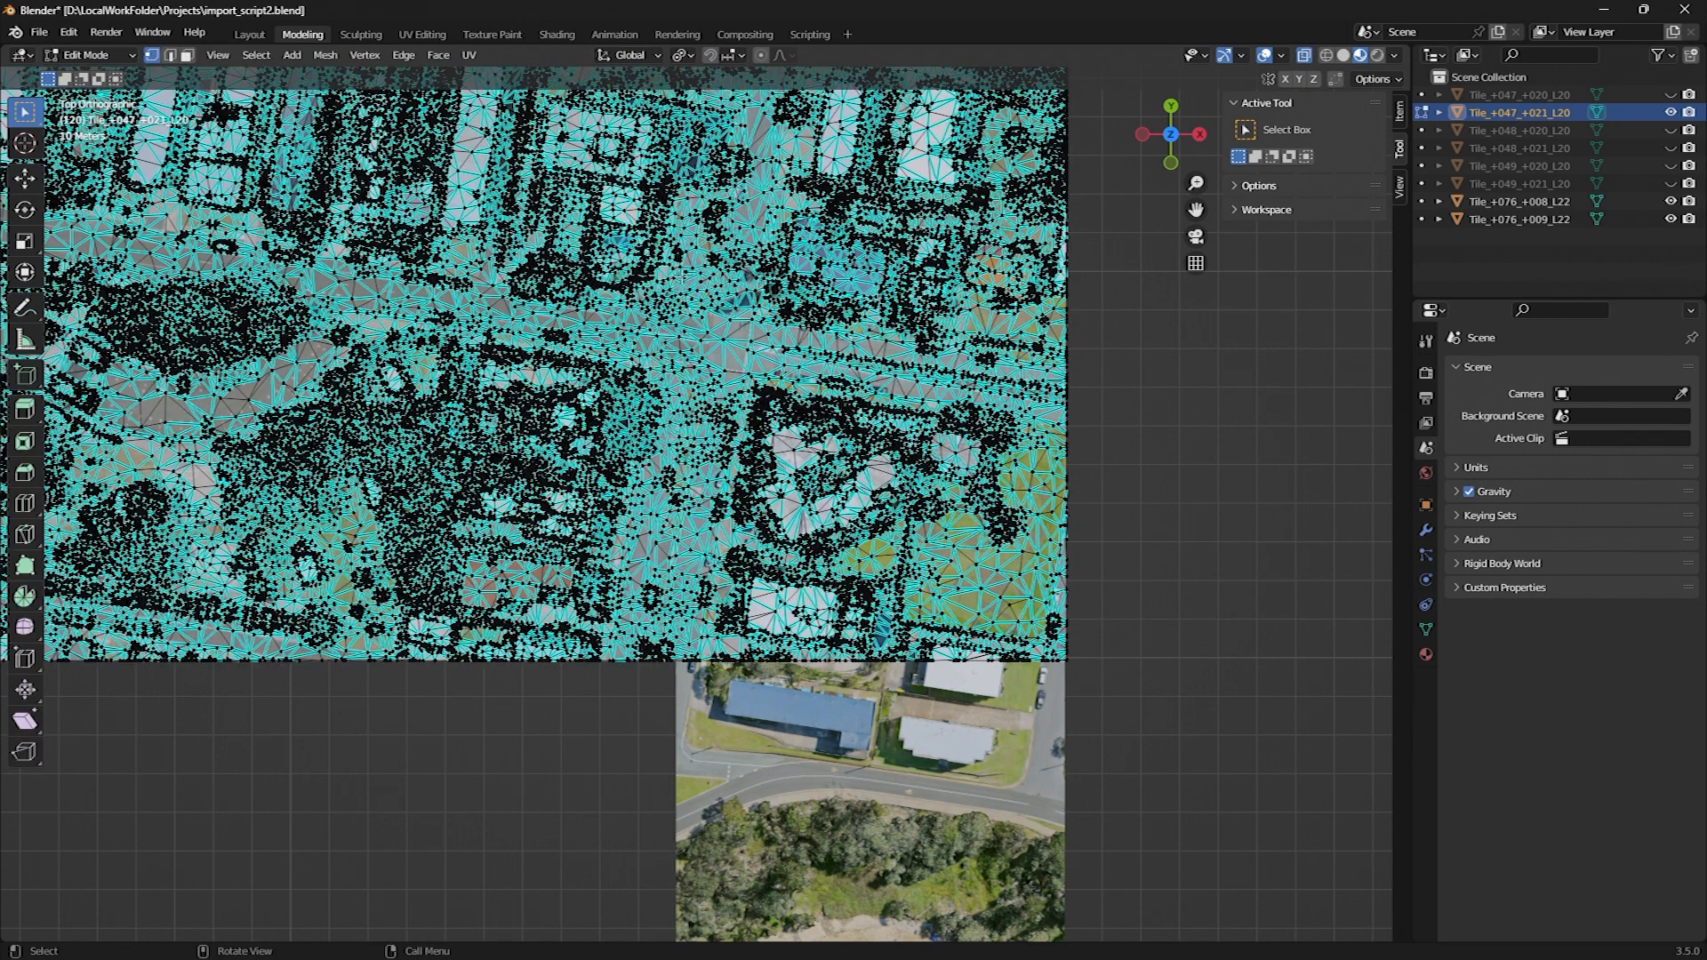
{"action": "key", "text": "shift+space"}
{"action": "key", "text": "k"}
{"action": "left_click", "coordinate": [682, 276]}
{"action": "left_click", "coordinate": [1105, 270]}
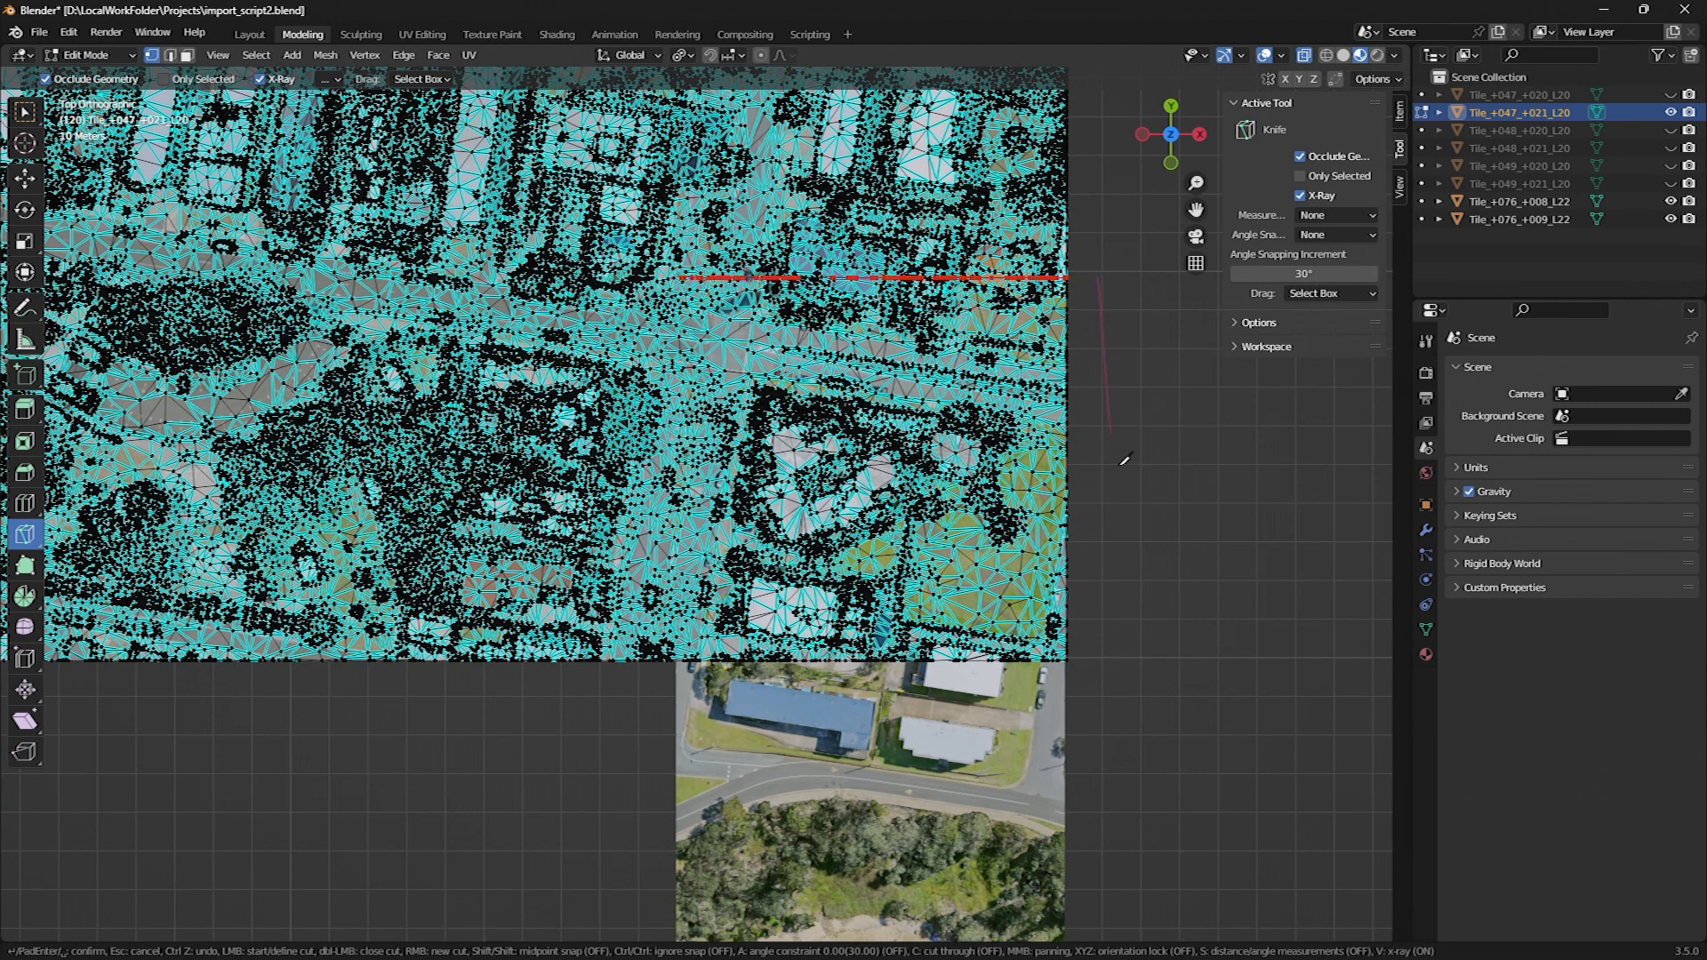
{"action": "left_click", "coordinate": [1138, 724]}
{"action": "left_click", "coordinate": [679, 708]}
{"action": "left_click", "coordinate": [682, 276]}
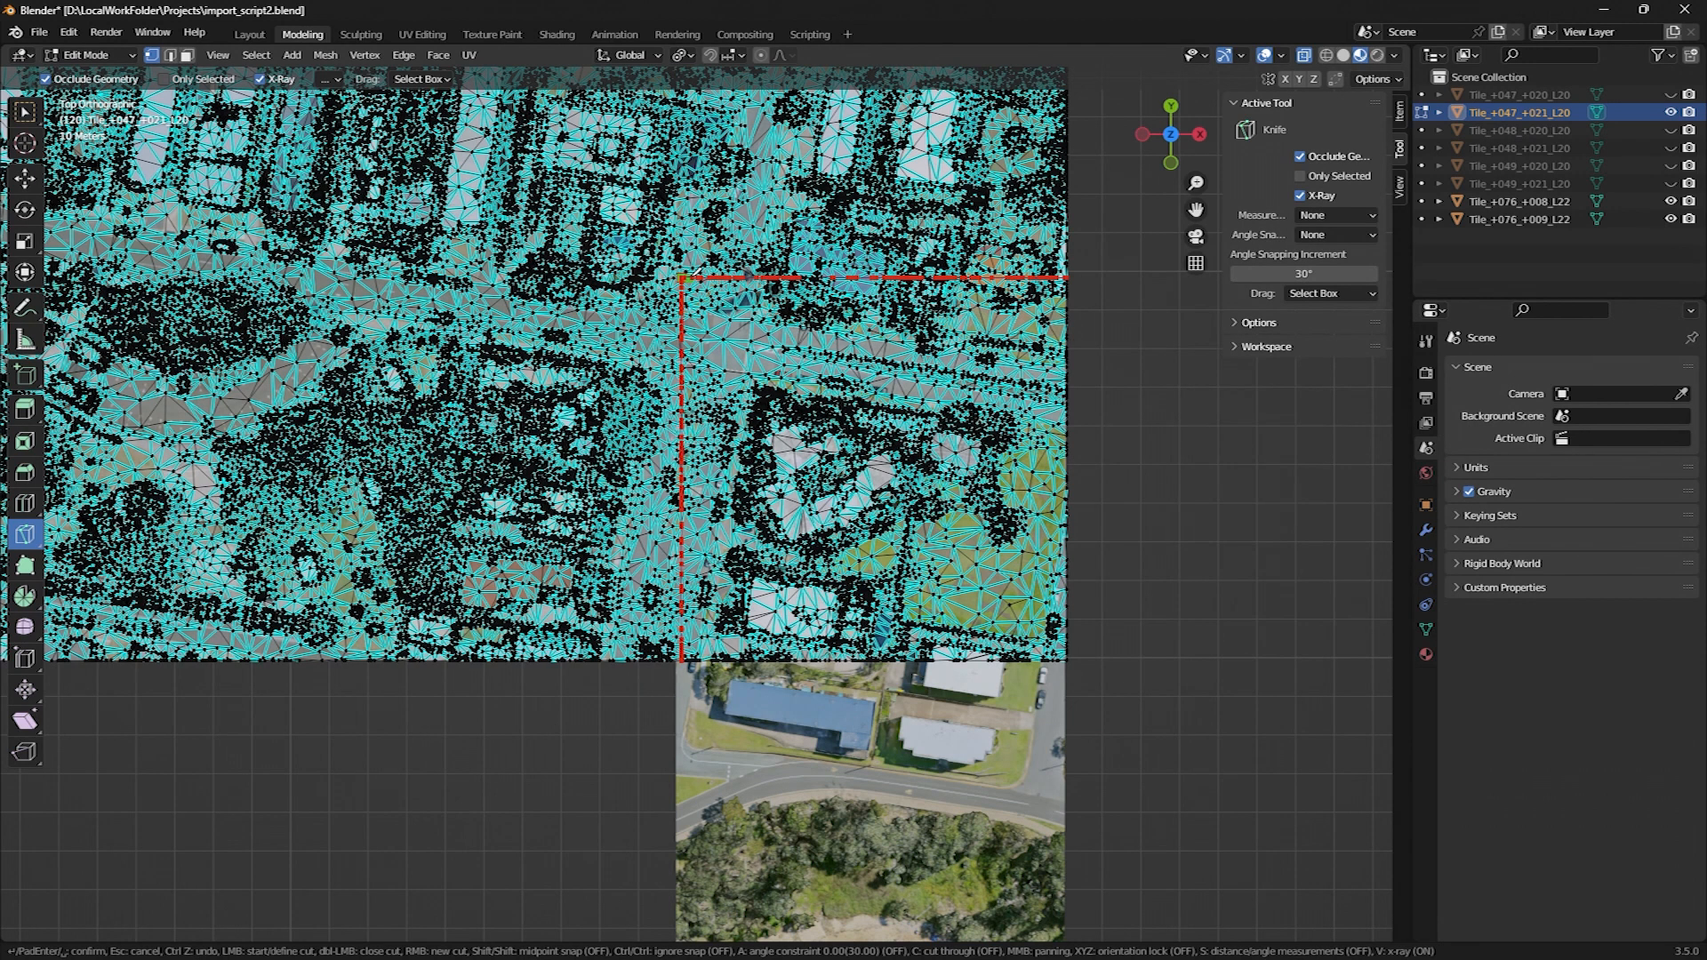
{"action": "key", "text": "Return"}
Box-select the vertices of Tile_+047_+021_L20 inside the knife-cut rectangle and delete them
{"action": "key", "text": "w"}
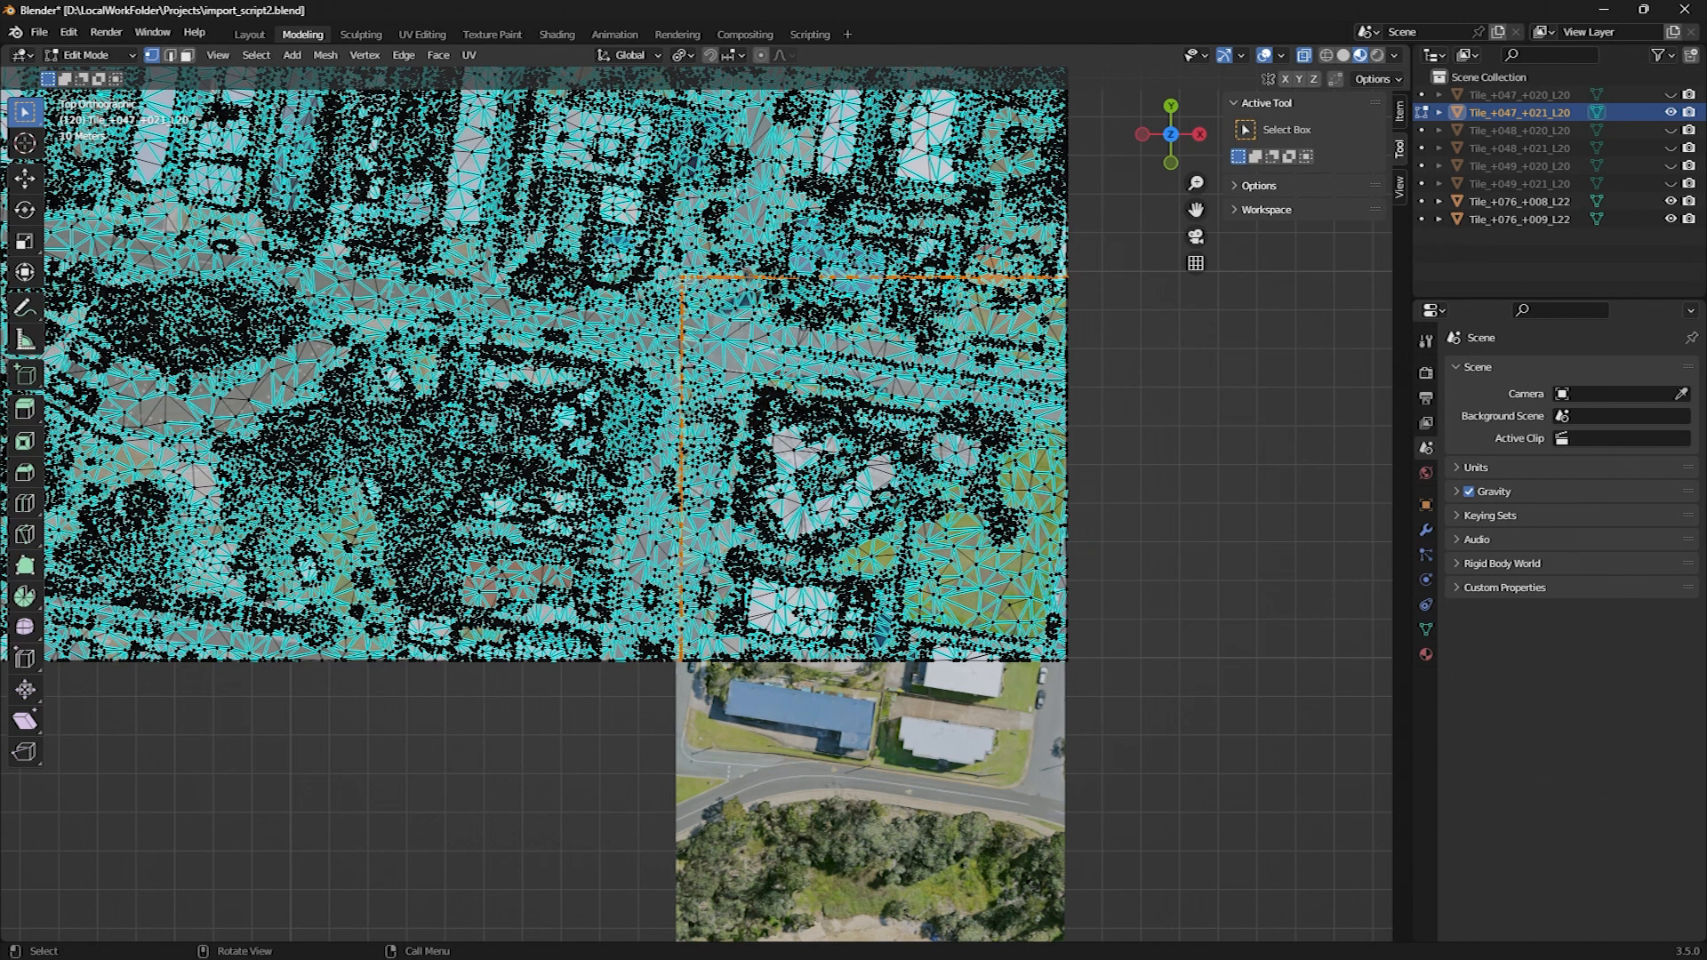
{"action": "left_click_drag", "start_coordinate": [683, 278], "coordinate": [1080, 648]}
{"action": "key", "text": "x"}
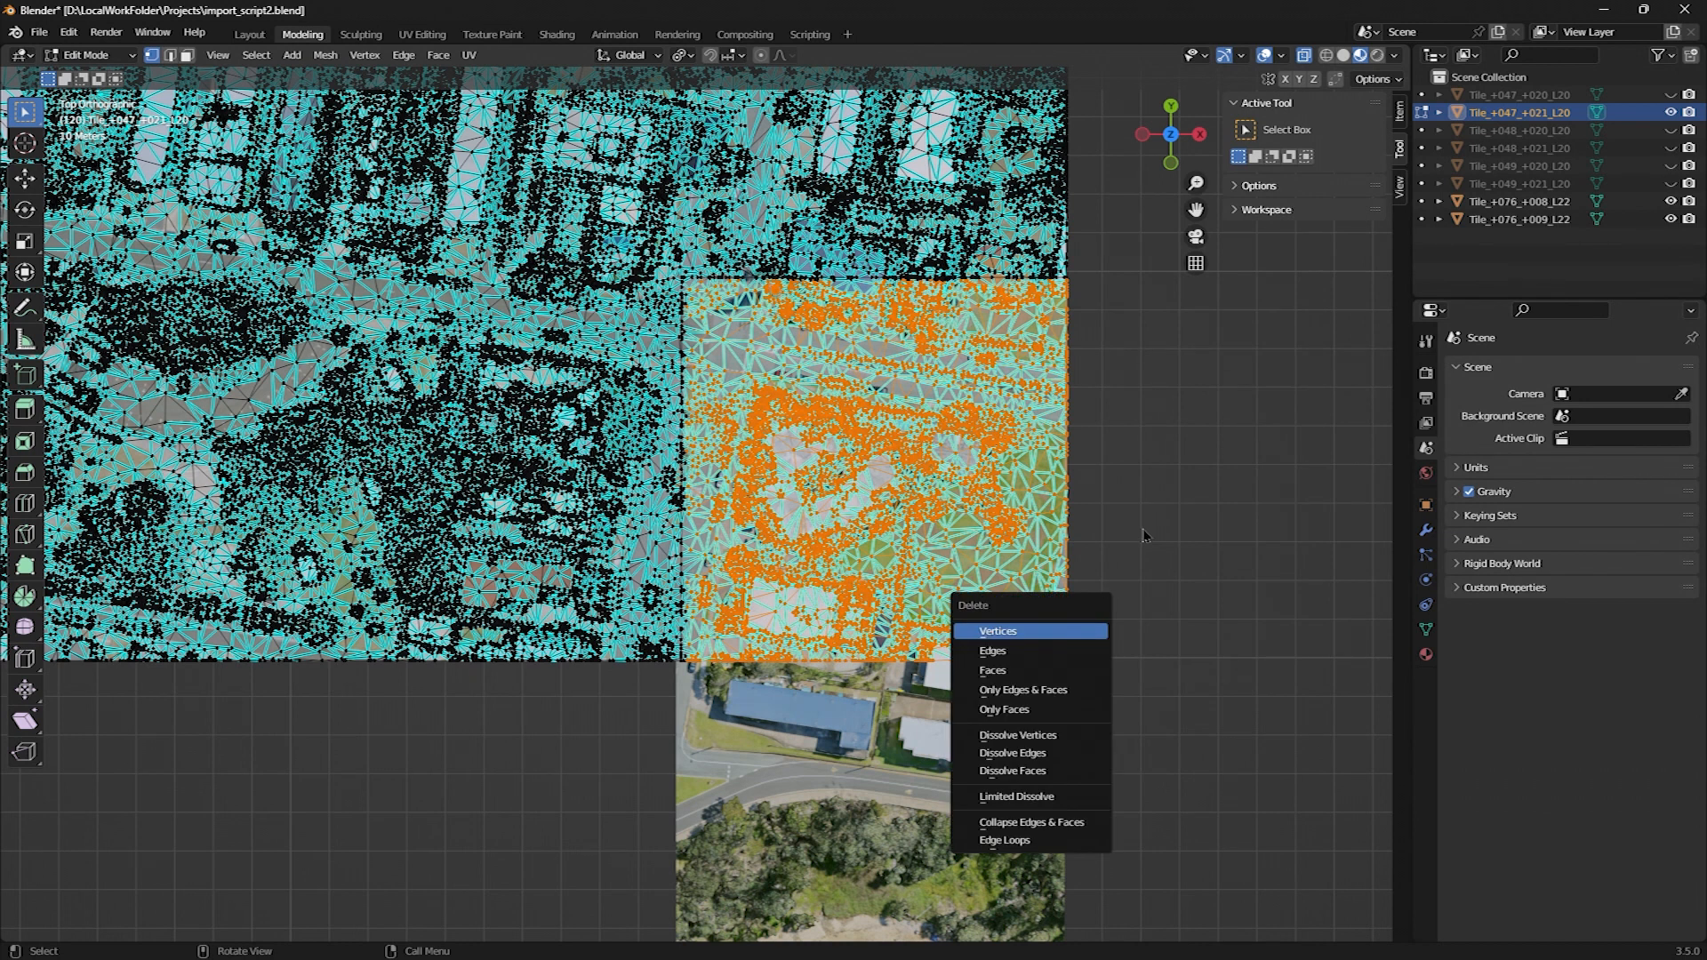
{"action": "key", "text": "Return"}
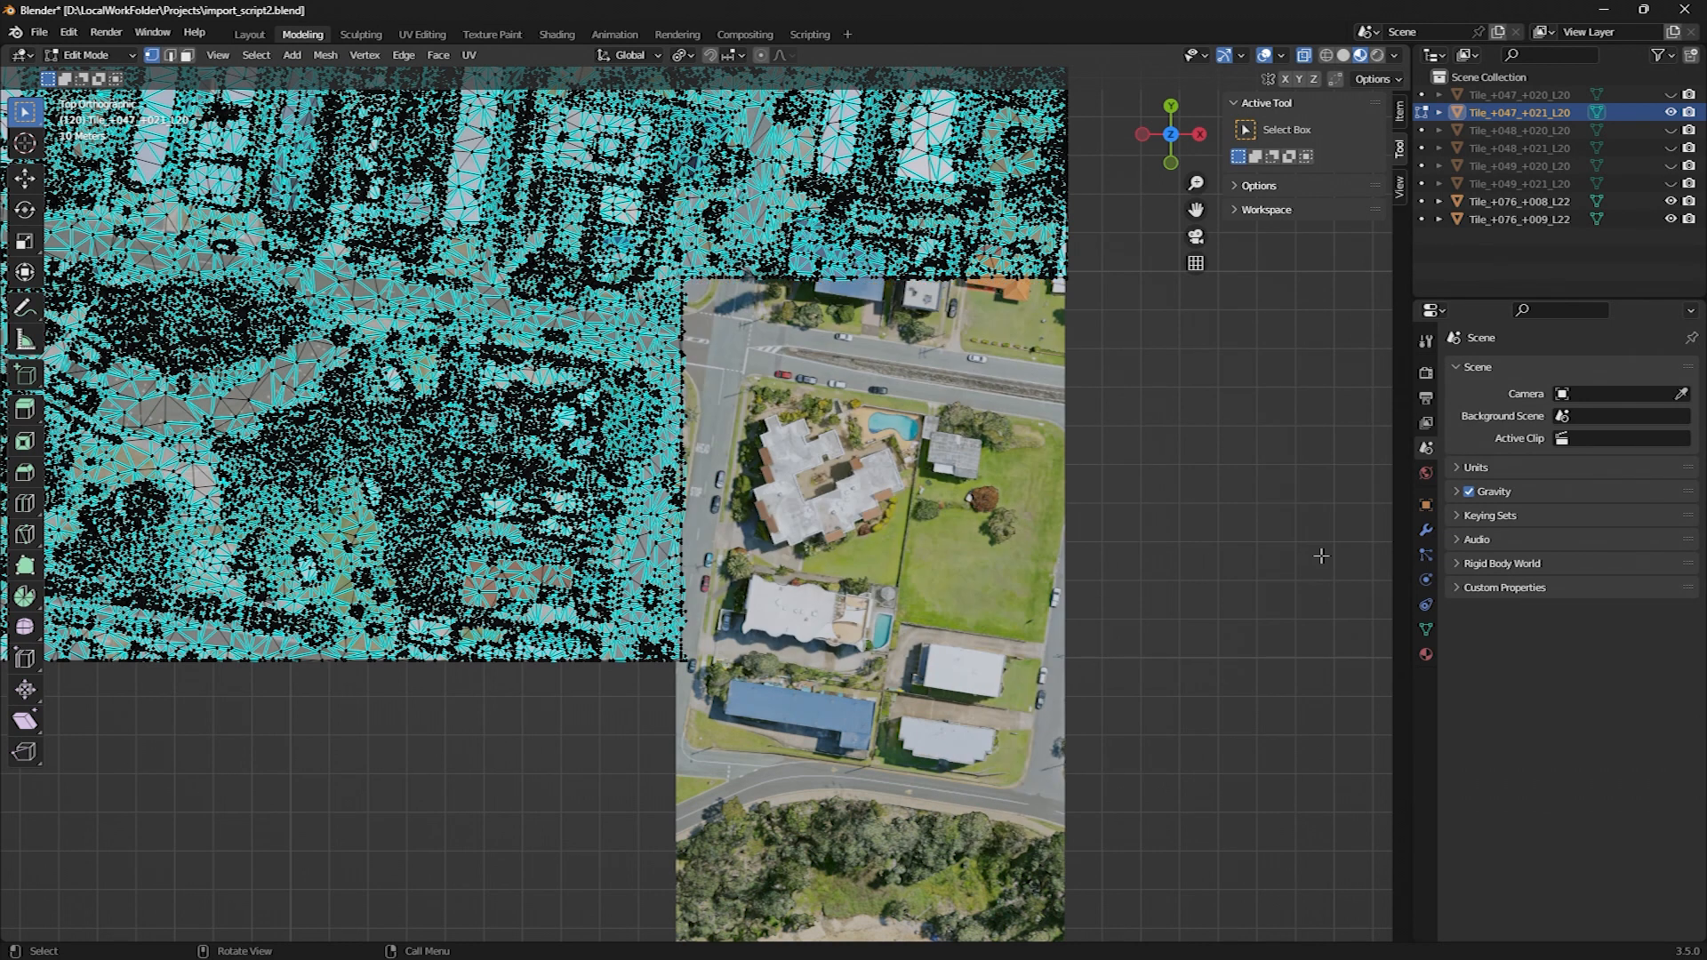
Return to Object Mode and unhide all the hidden L20 tiles
{"action": "key", "text": "Tab"}
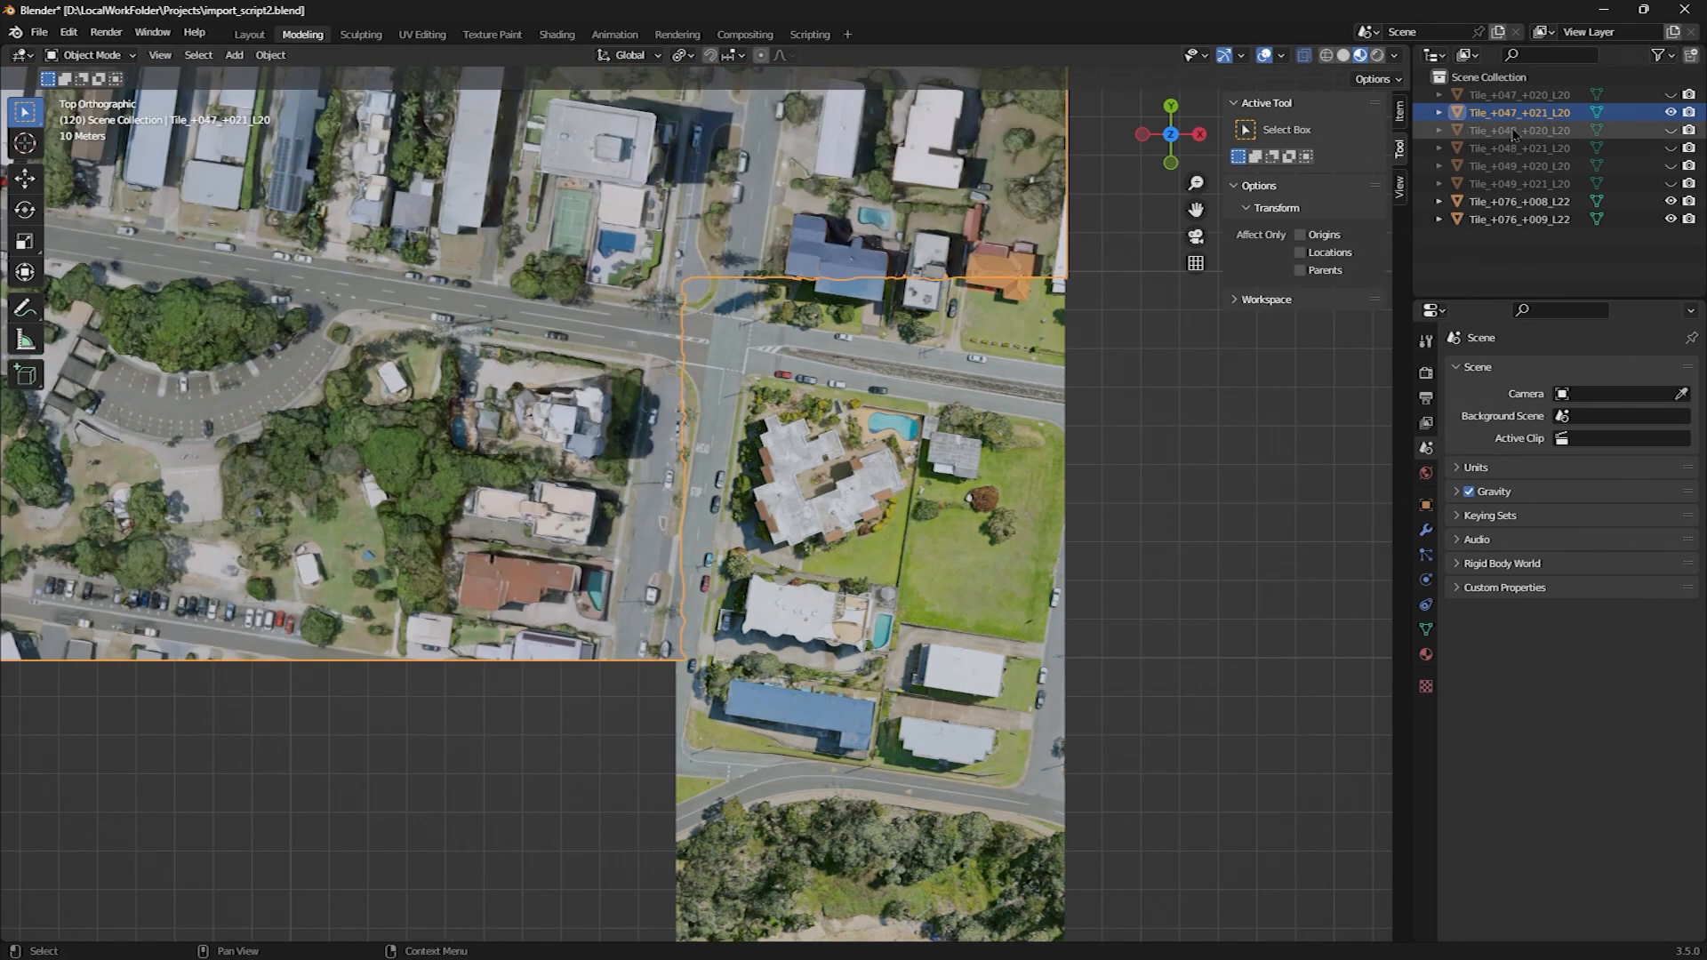
{"action": "left_click_drag", "start_coordinate": [1666, 101], "coordinate": [1673, 198]}
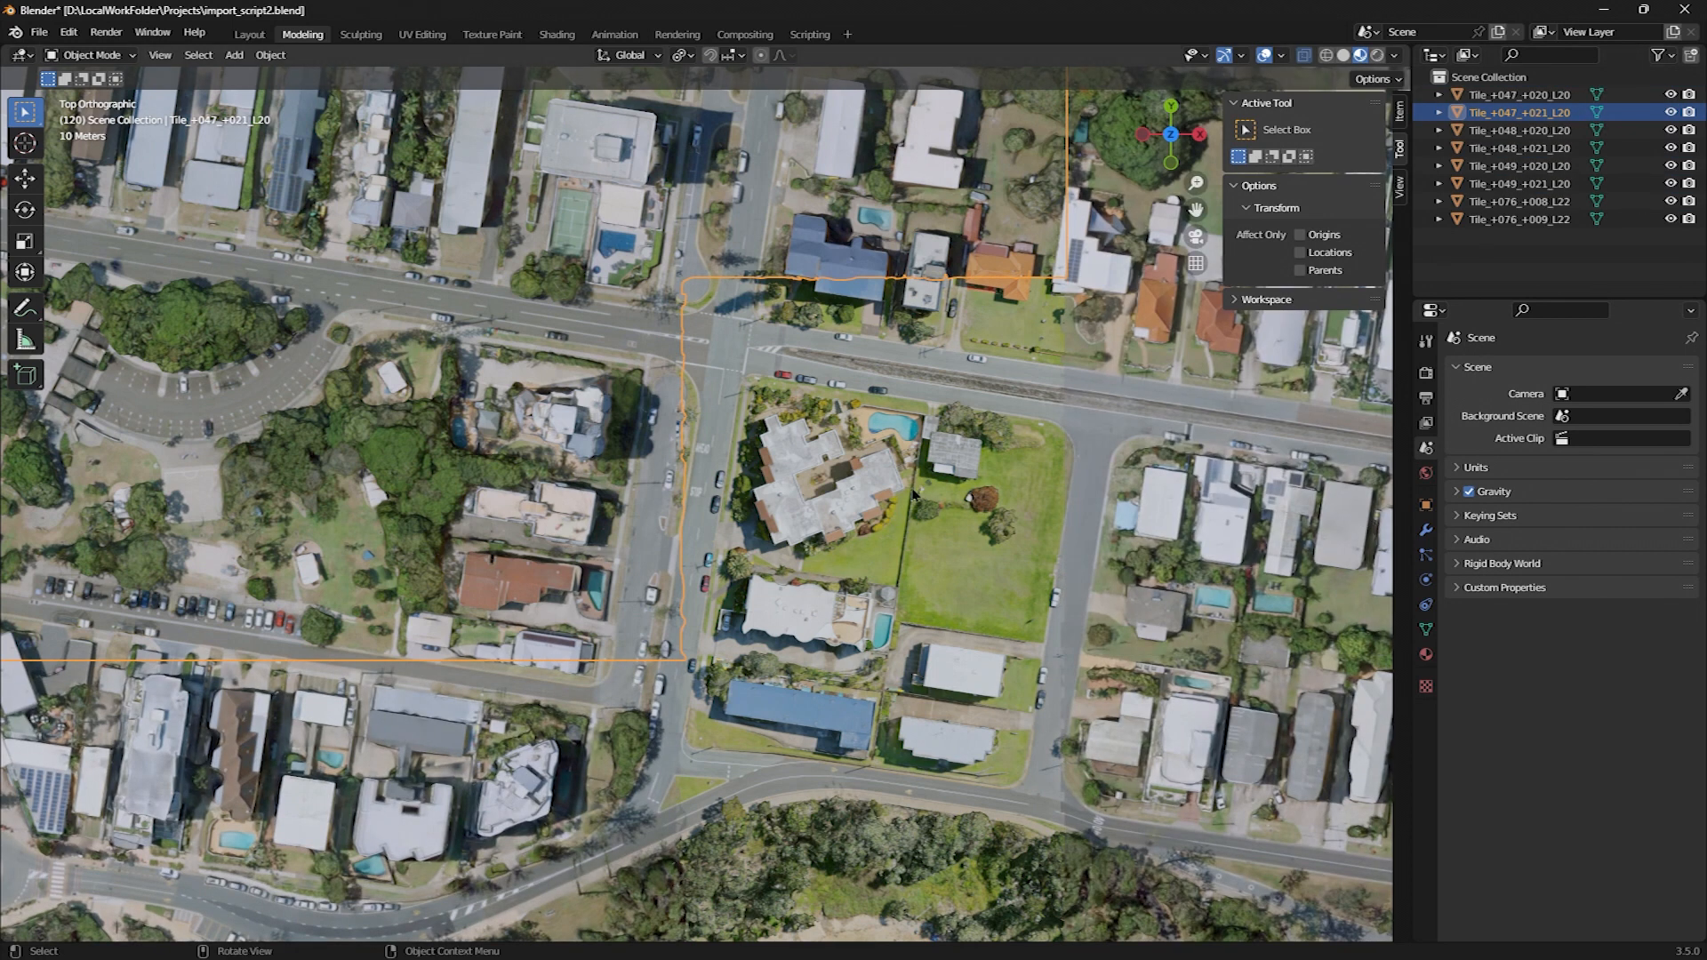
Inspect the combined tile model in perspective, both close up around the high-detail tiles and as a whole
{"action": "middle_click_drag", "start_coordinate": [1001, 516], "coordinate": [869, 679]}
{"action": "scroll", "coordinate": [868, 678], "scroll_direction": "down", "scroll_amount": 7}
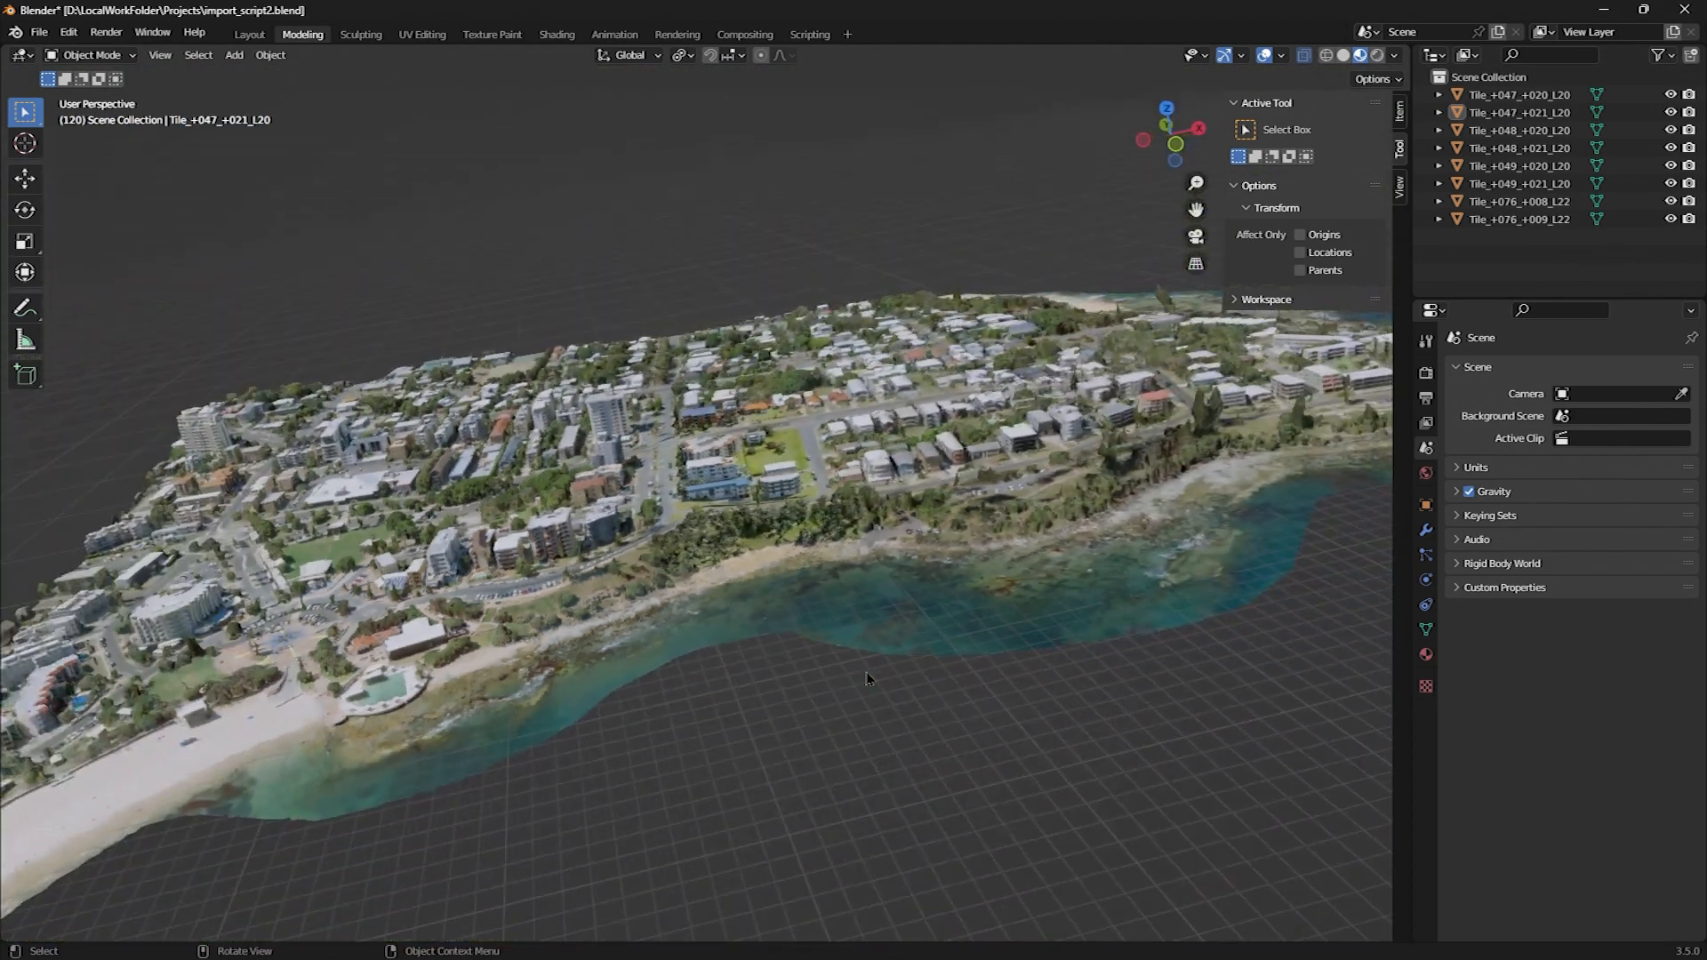
{"action": "scroll", "coordinate": [869, 678], "scroll_direction": "down", "scroll_amount": 2}
{"action": "middle_click_drag", "start_coordinate": [826, 666], "coordinate": [757, 371]}
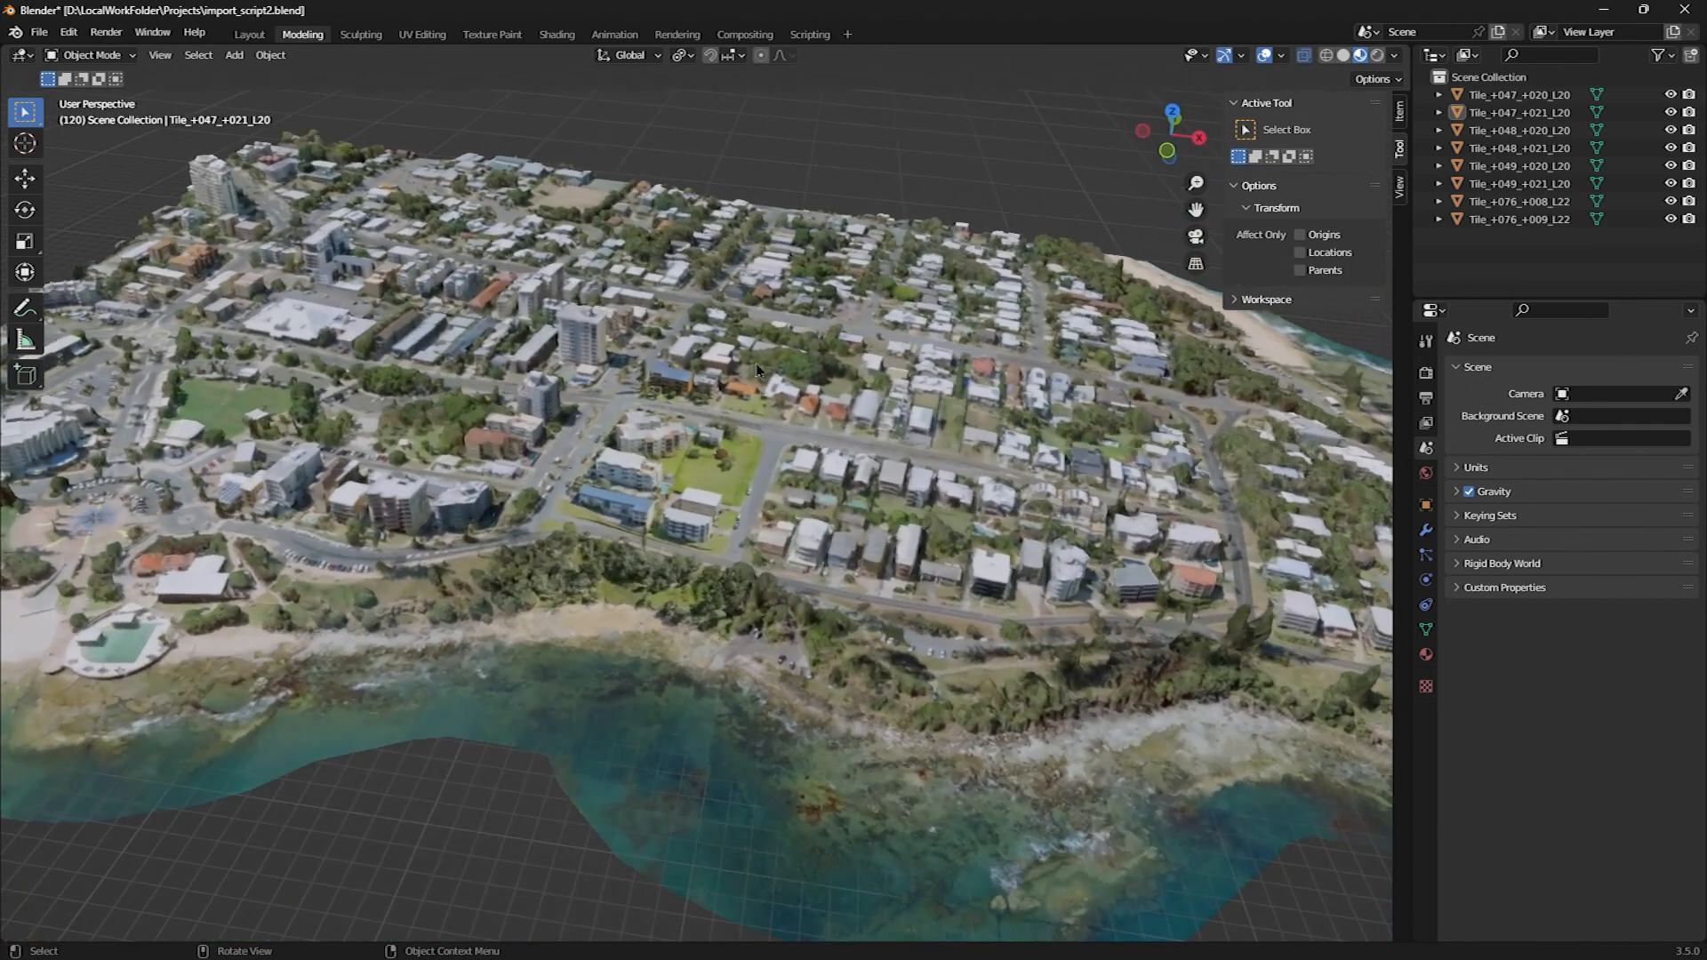
{"action": "scroll", "coordinate": [757, 371], "scroll_direction": "up", "scroll_amount": 8}
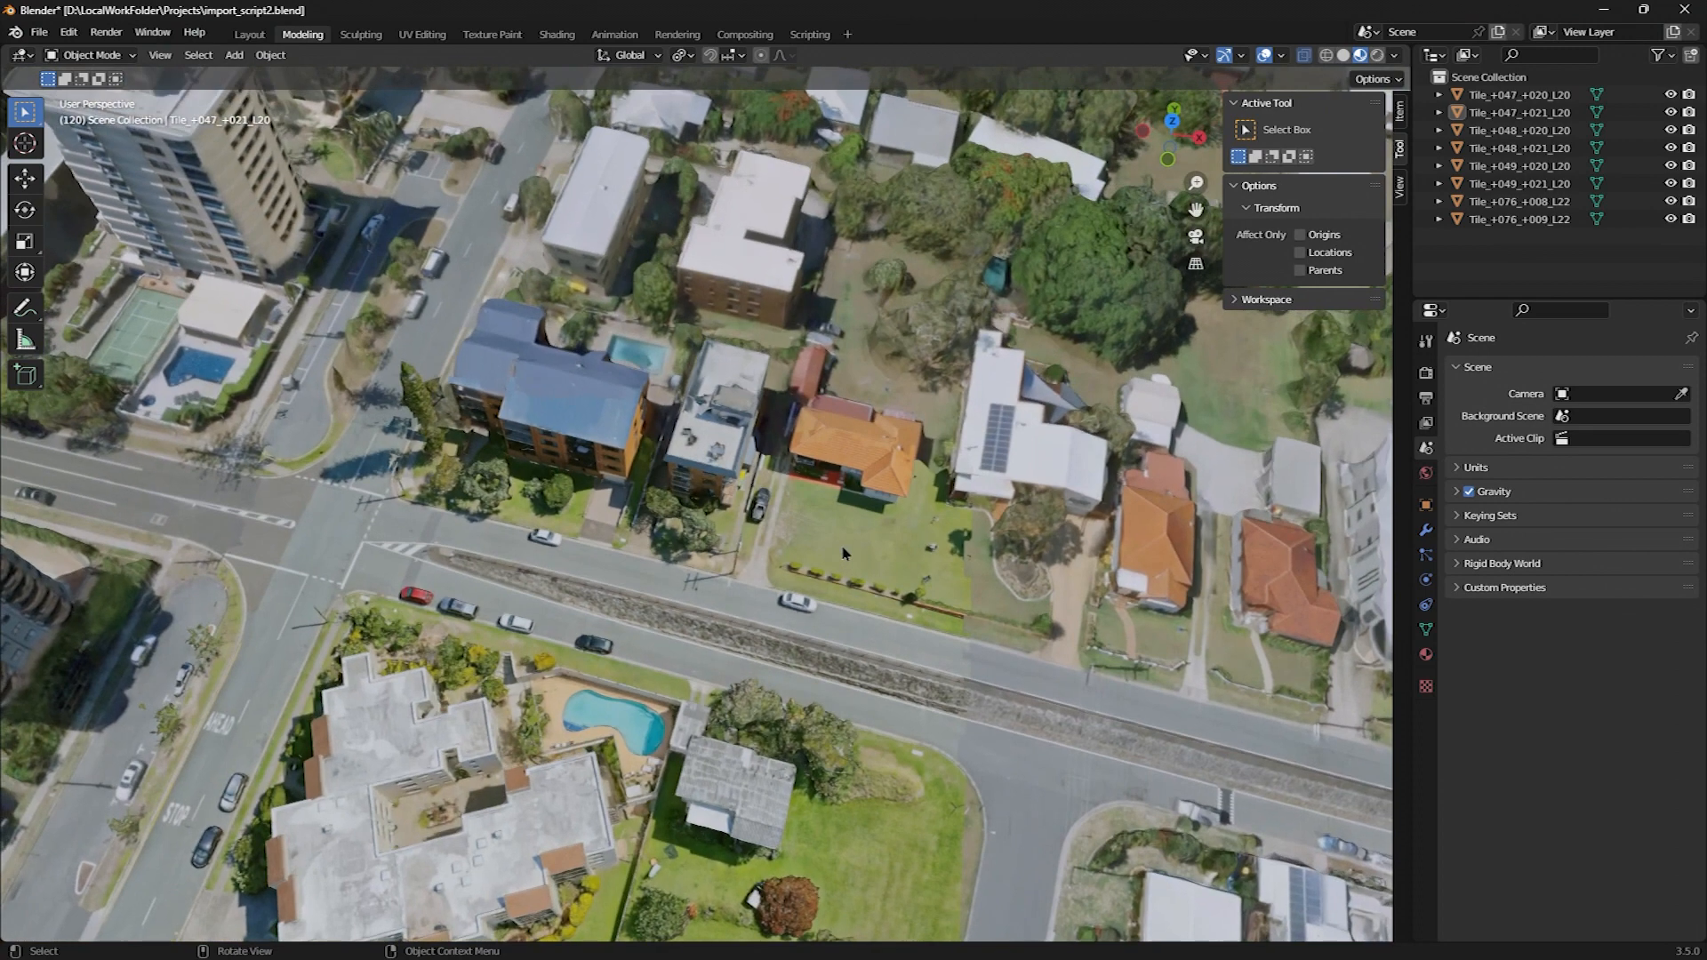
{"action": "scroll", "coordinate": [843, 554], "scroll_direction": "down", "scroll_amount": 1}
{"action": "middle_click_drag", "start_coordinate": [836, 820], "coordinate": [827, 547], "text": "shift"}
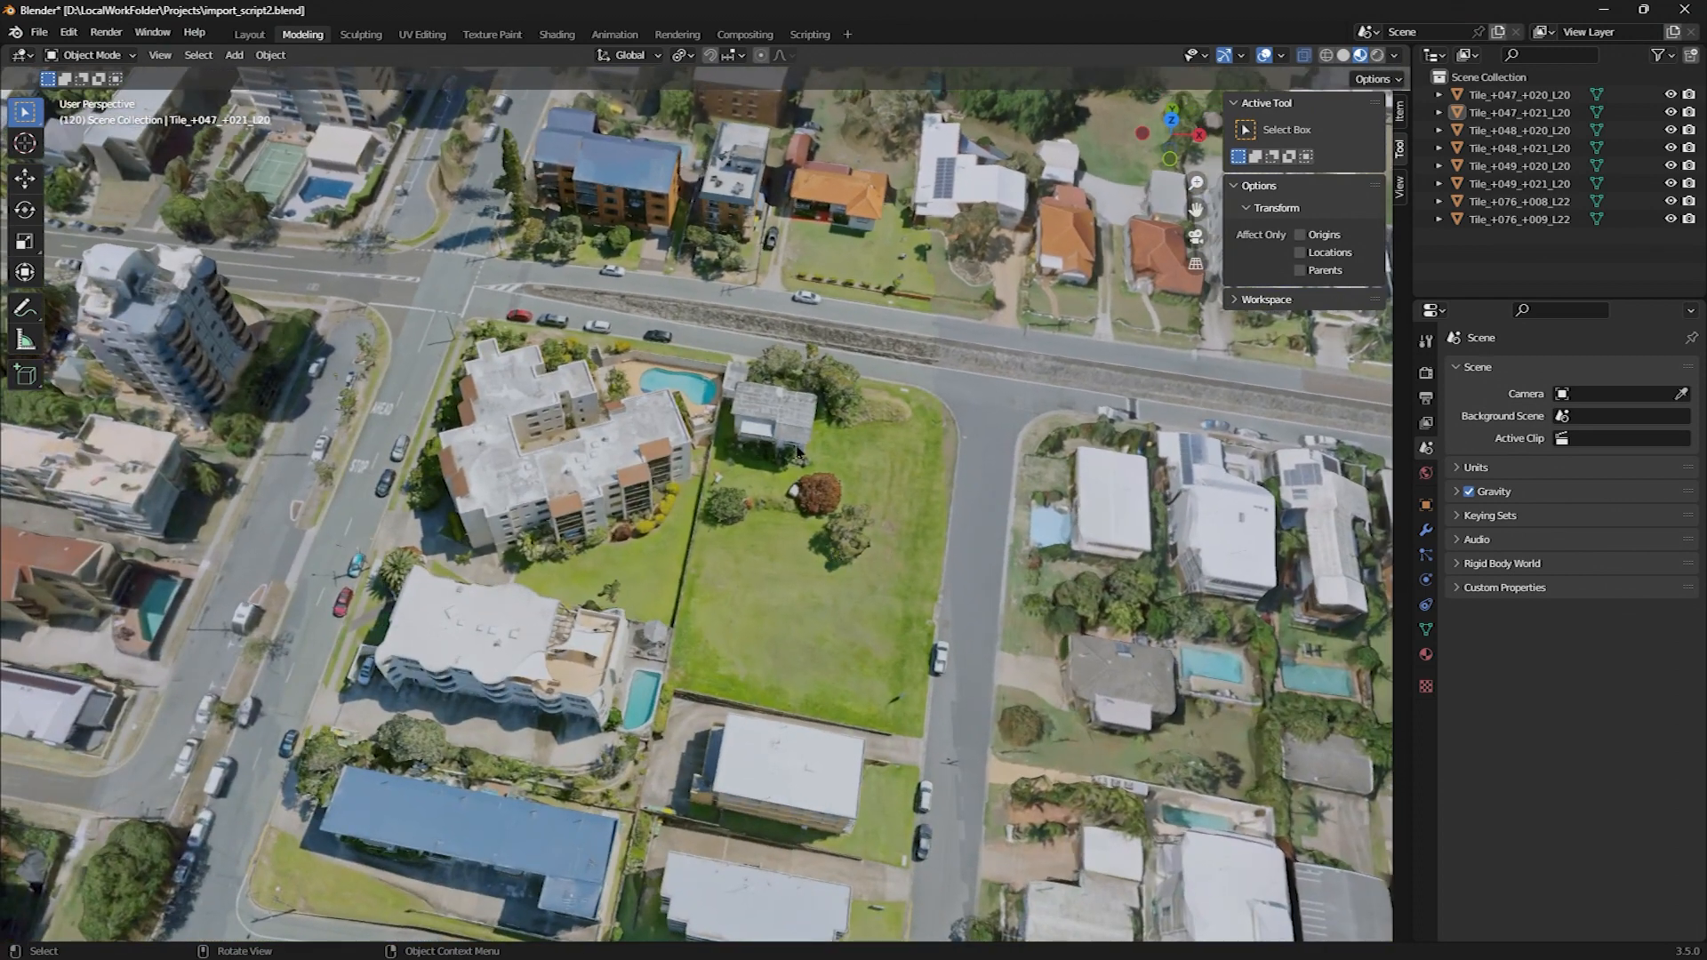
{"action": "scroll", "coordinate": [872, 514], "scroll_direction": "down", "scroll_amount": 5}
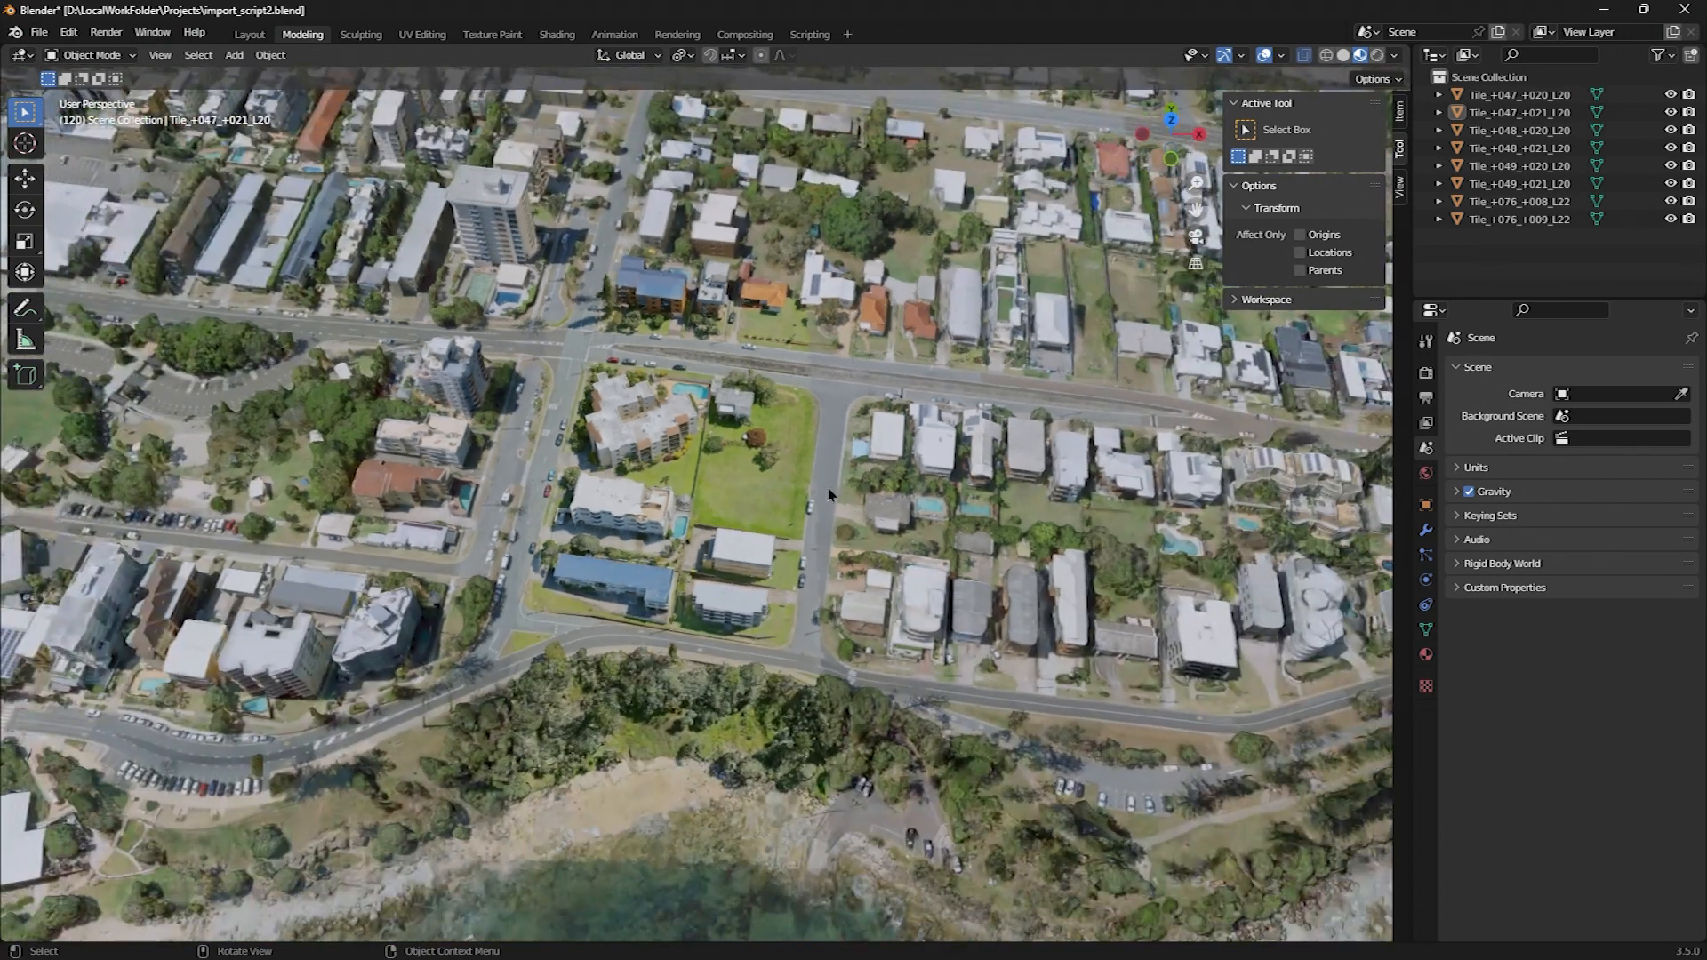
{"action": "scroll", "coordinate": [829, 494], "scroll_direction": "down", "scroll_amount": 10}
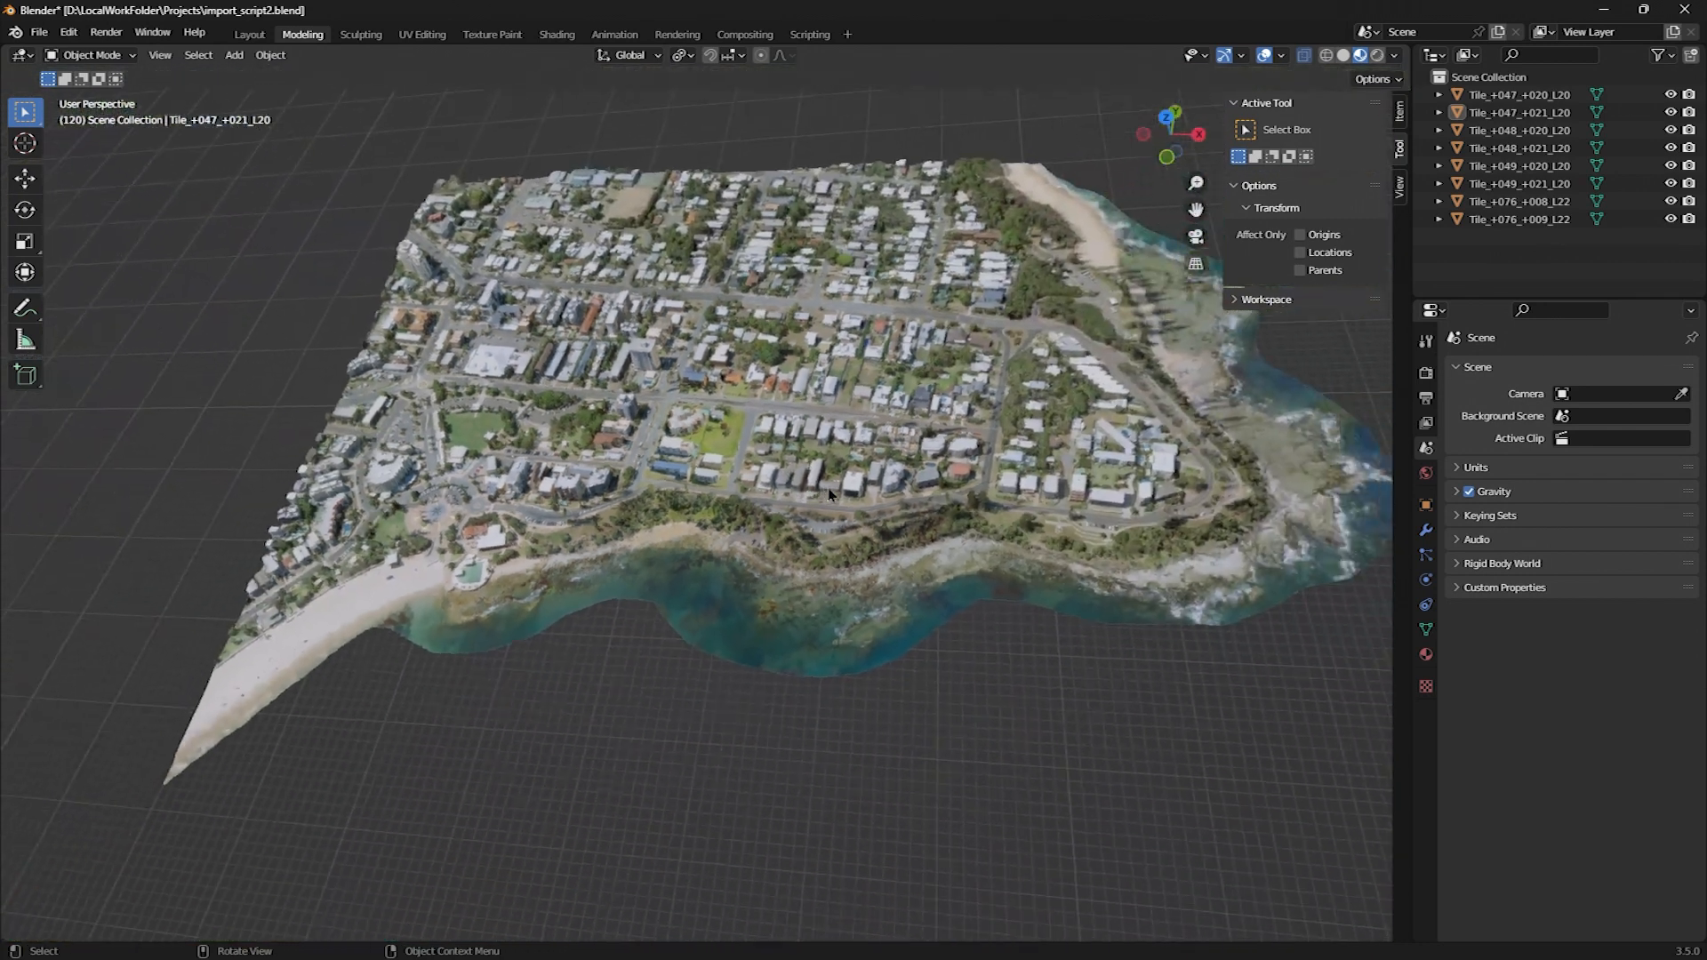
{"action": "middle_click_drag", "start_coordinate": [829, 494], "coordinate": [783, 486]}
{"action": "scroll", "coordinate": [782, 487], "scroll_direction": "up", "scroll_amount": 3}
{"action": "scroll", "coordinate": [783, 487], "scroll_direction": "down", "scroll_amount": 2}
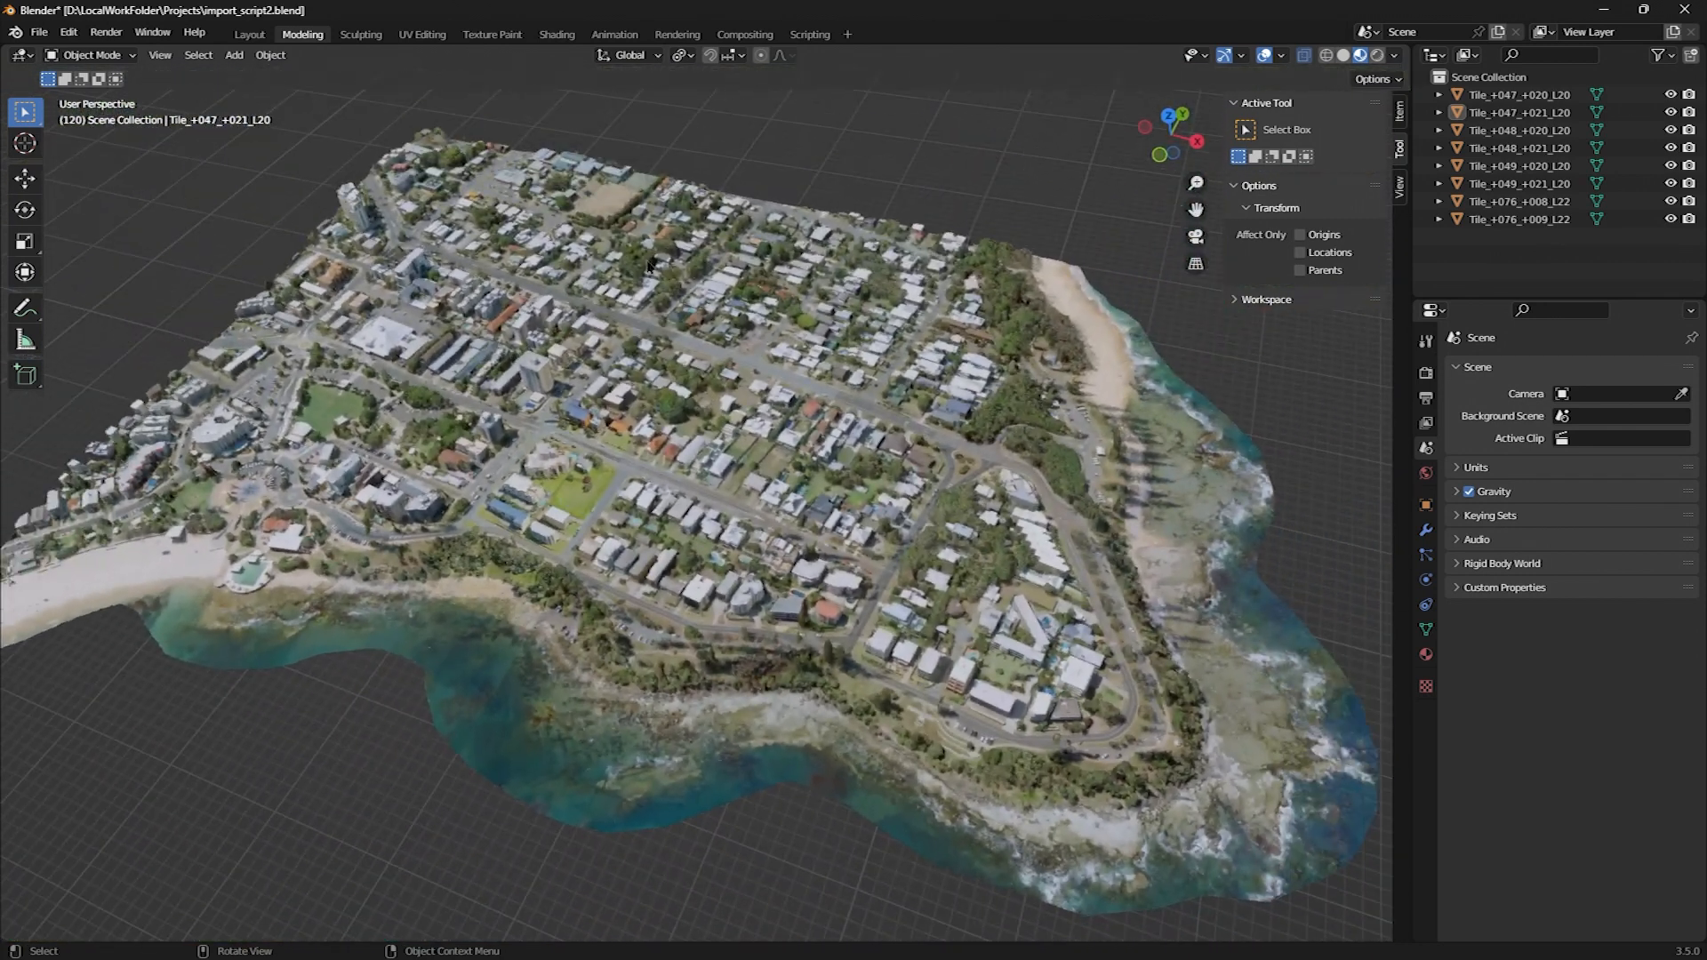
Export all tiles as a Collada file named AerialPhotoCapture.dae in the AerialPhotoCapture folder, with Forward Axis Y, Up Axis Z and texture copying
{"action": "left_click", "coordinate": [41, 33]}
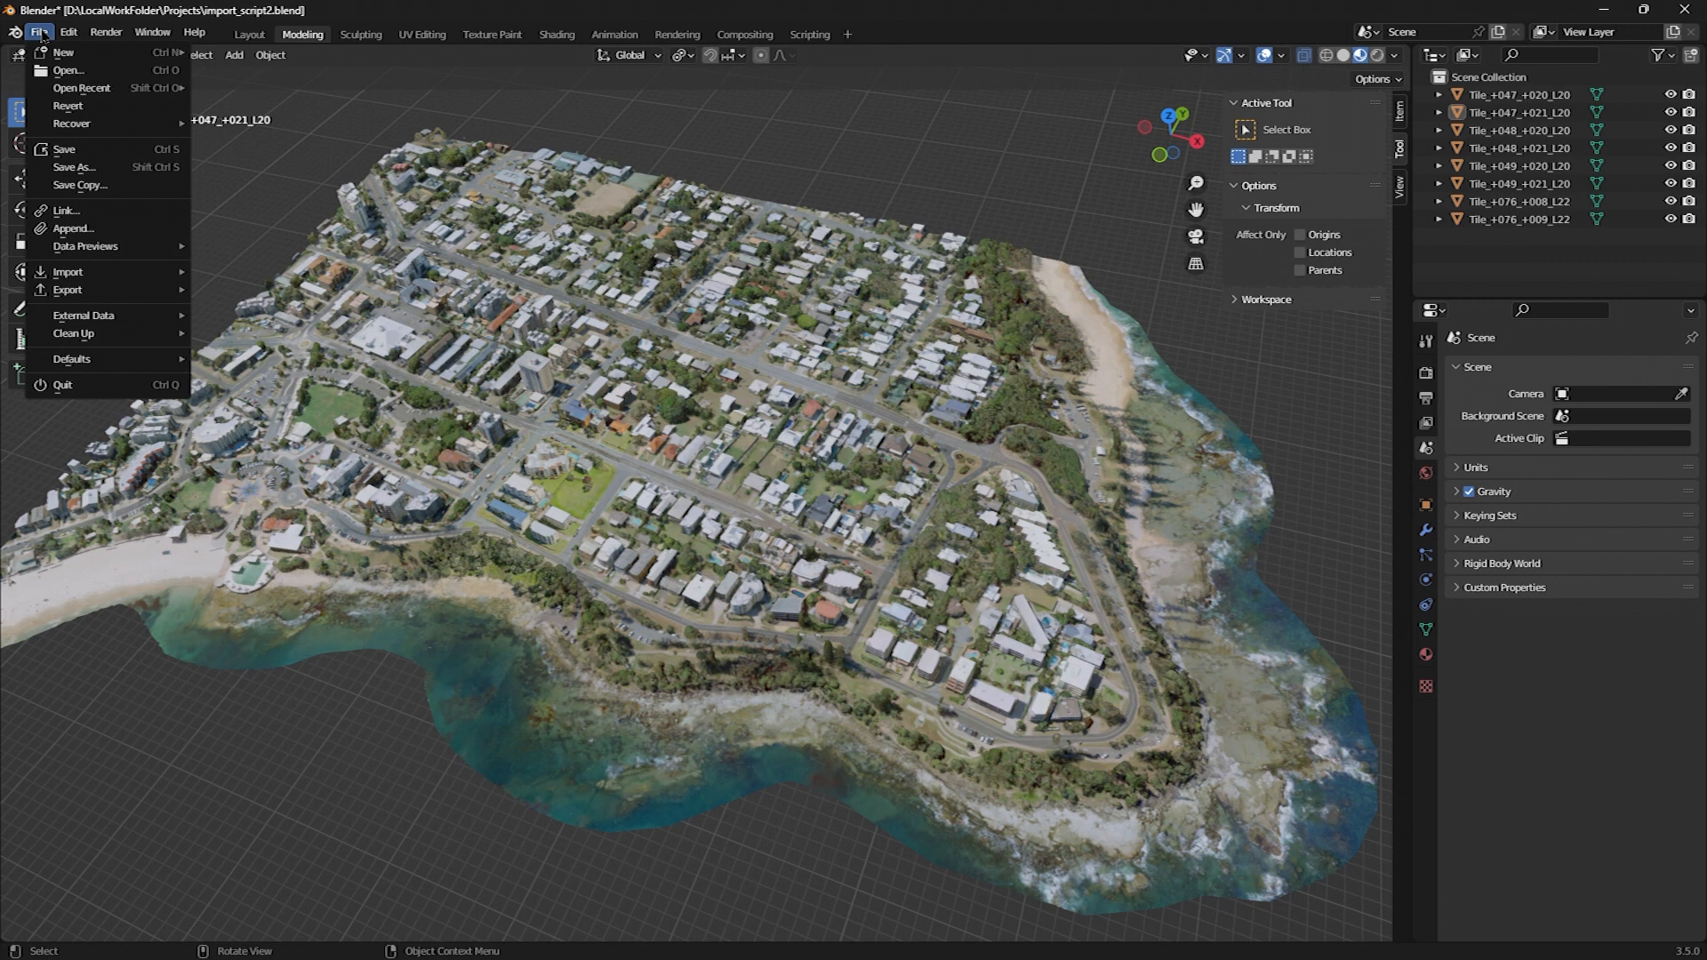
{"action": "mouse_move", "coordinate": [101, 300]}
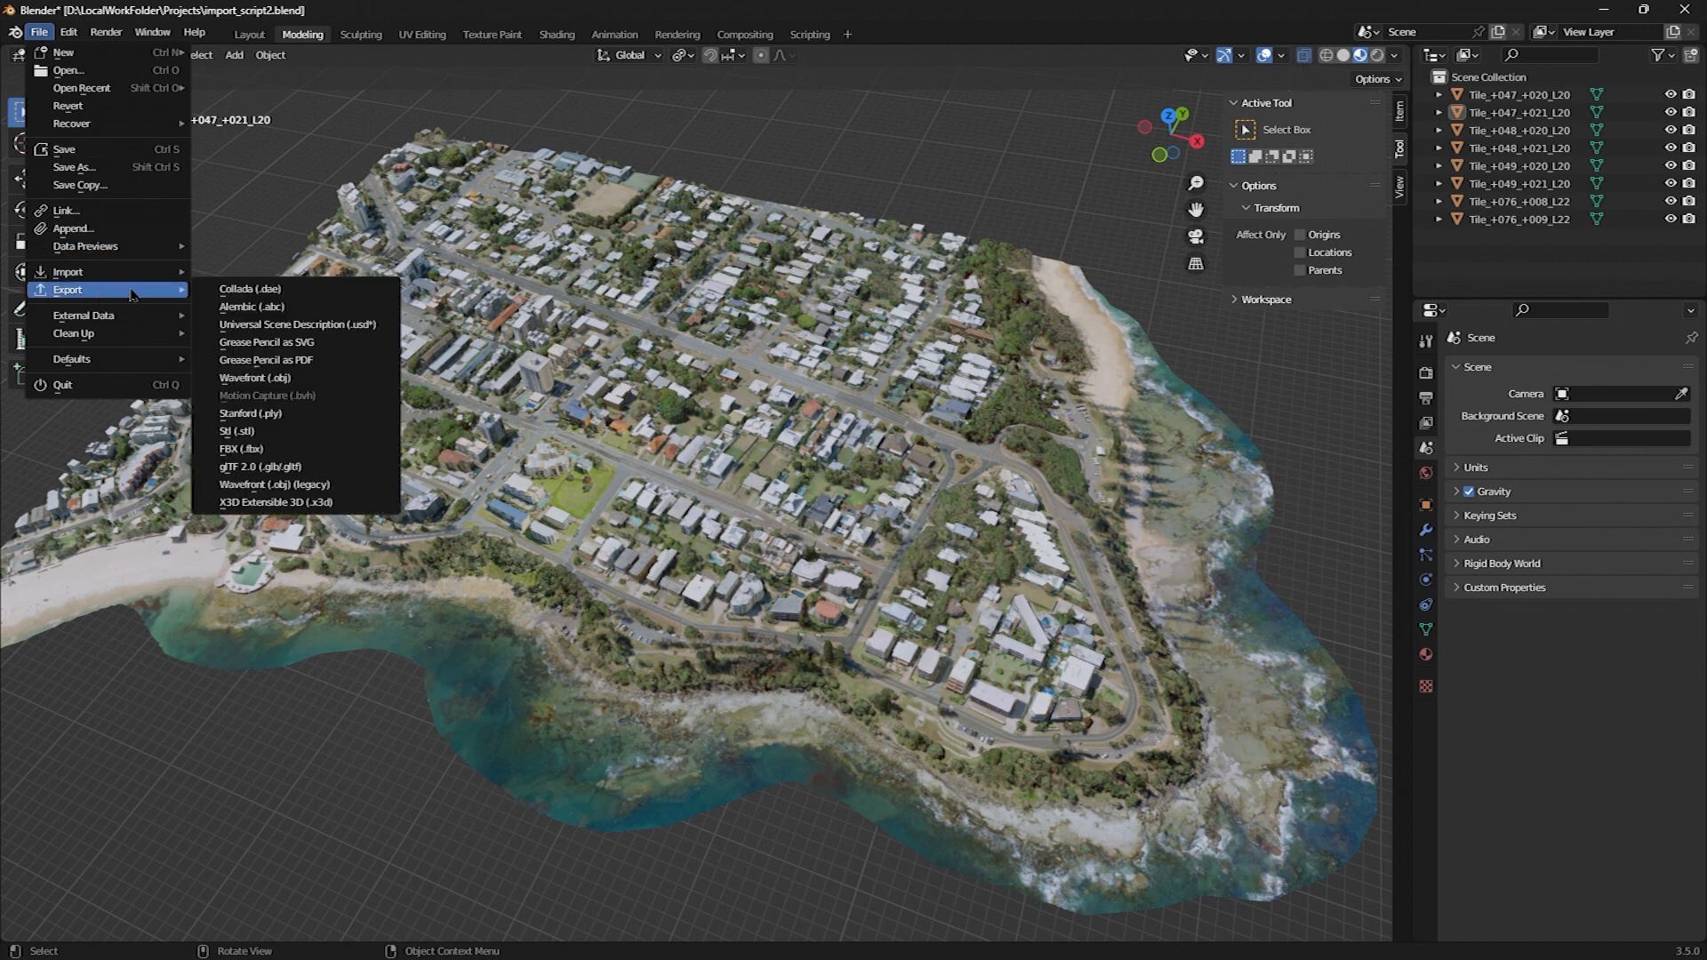
{"action": "left_click", "coordinate": [217, 290]}
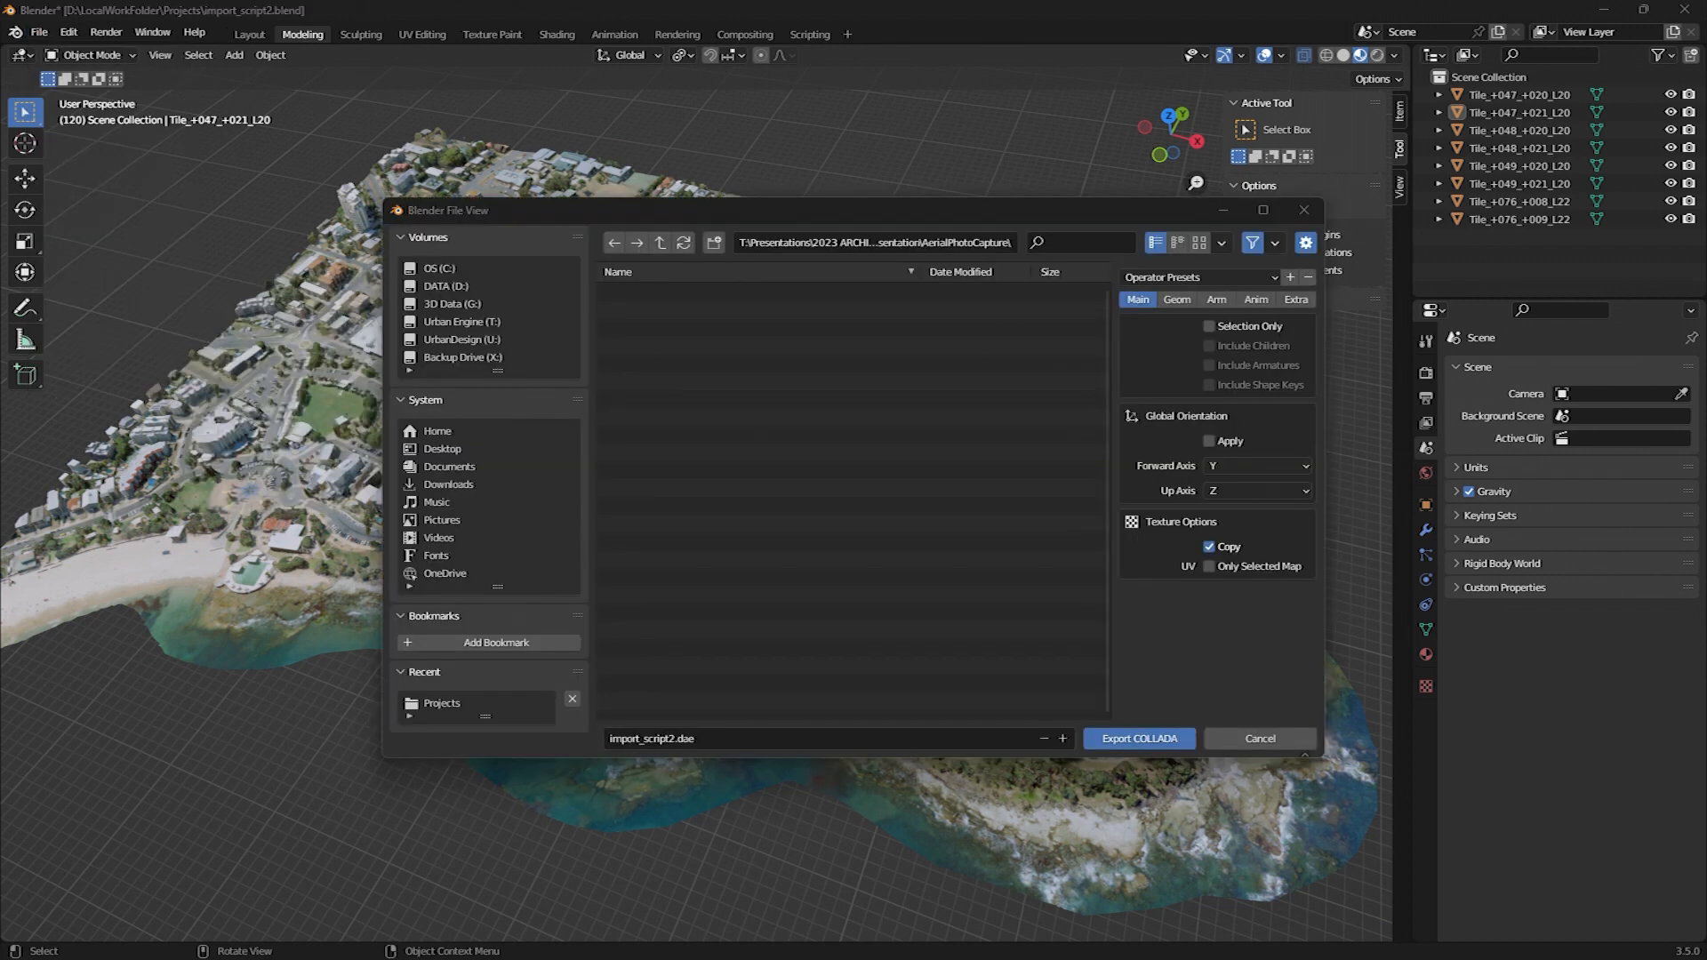
{"action": "left_click", "coordinate": [702, 738]}
{"action": "left_click", "coordinate": [673, 739]}
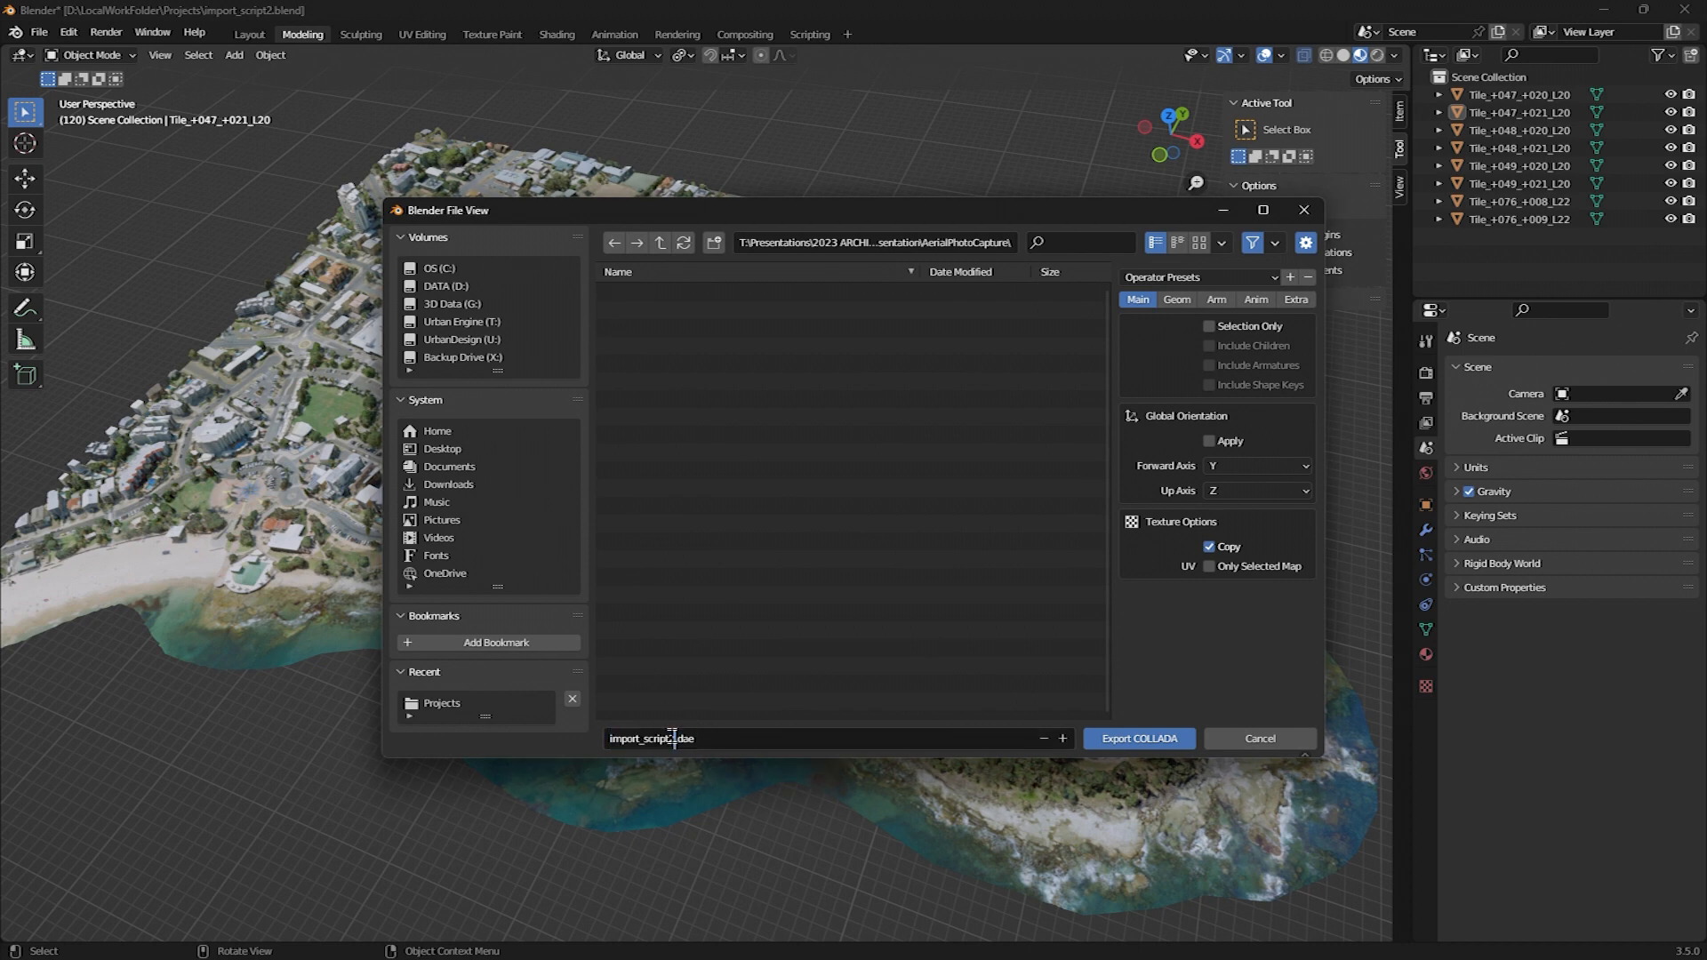
{"action": "left_click_drag", "start_coordinate": [673, 739], "coordinate": [555, 736]}
{"action": "type", "text": "AerialPhotoCapture"}
{"action": "left_click", "coordinate": [1250, 468]}
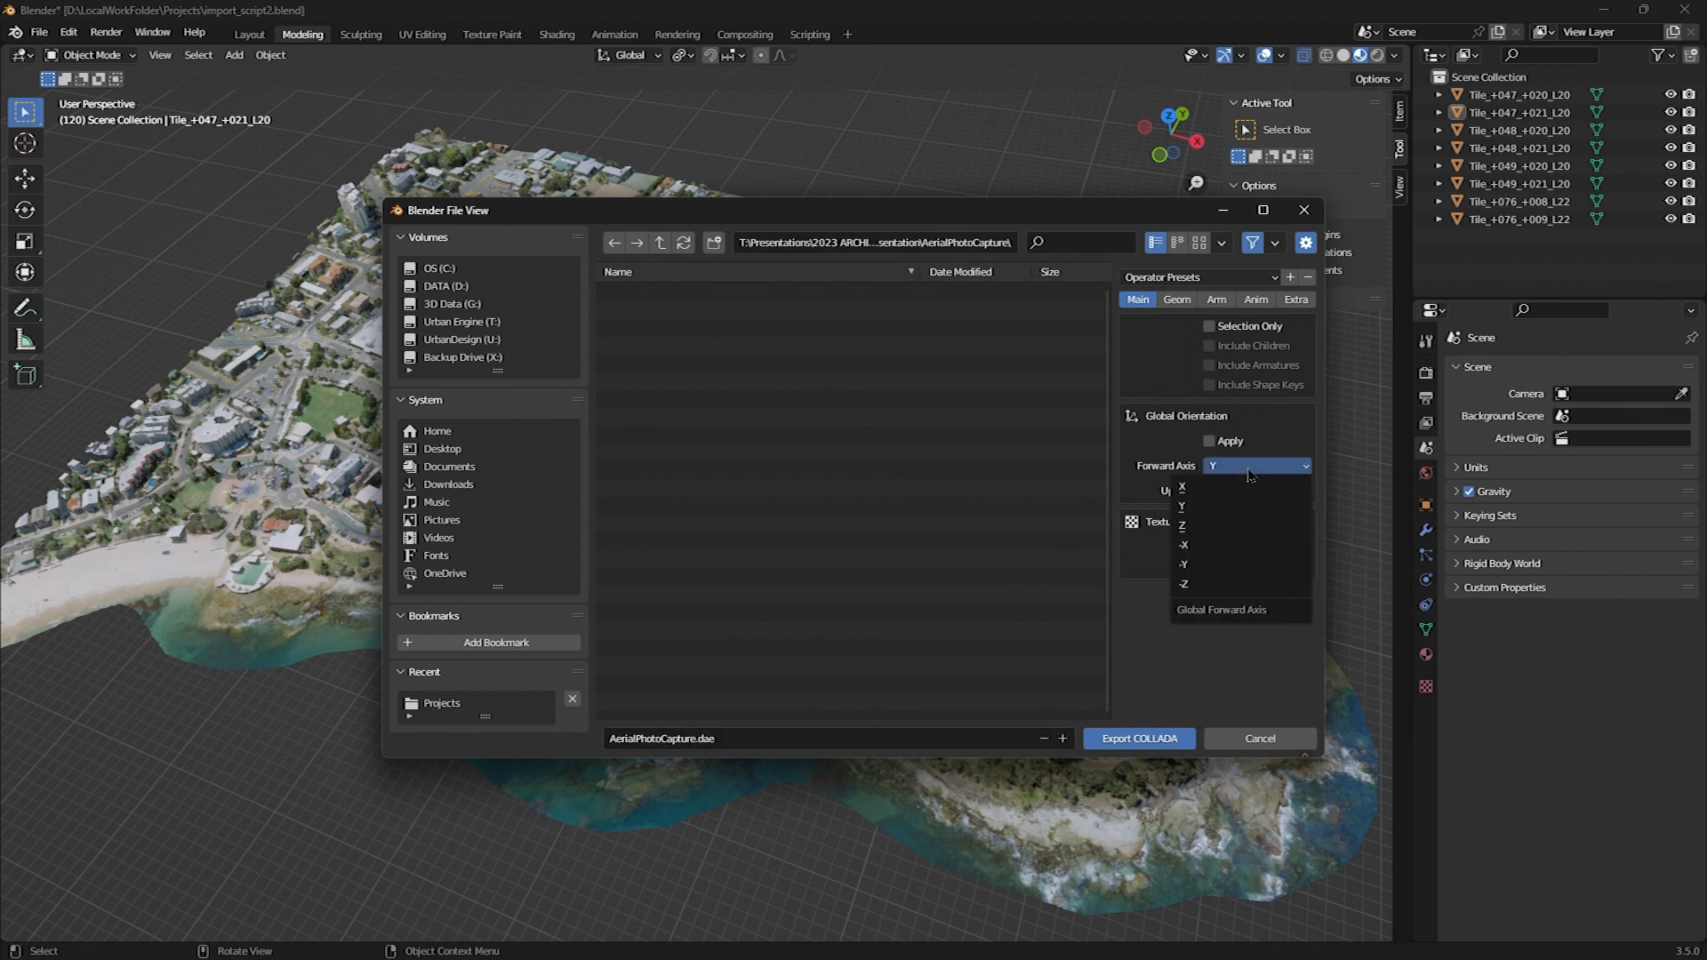
{"action": "left_click", "coordinate": [1249, 471]}
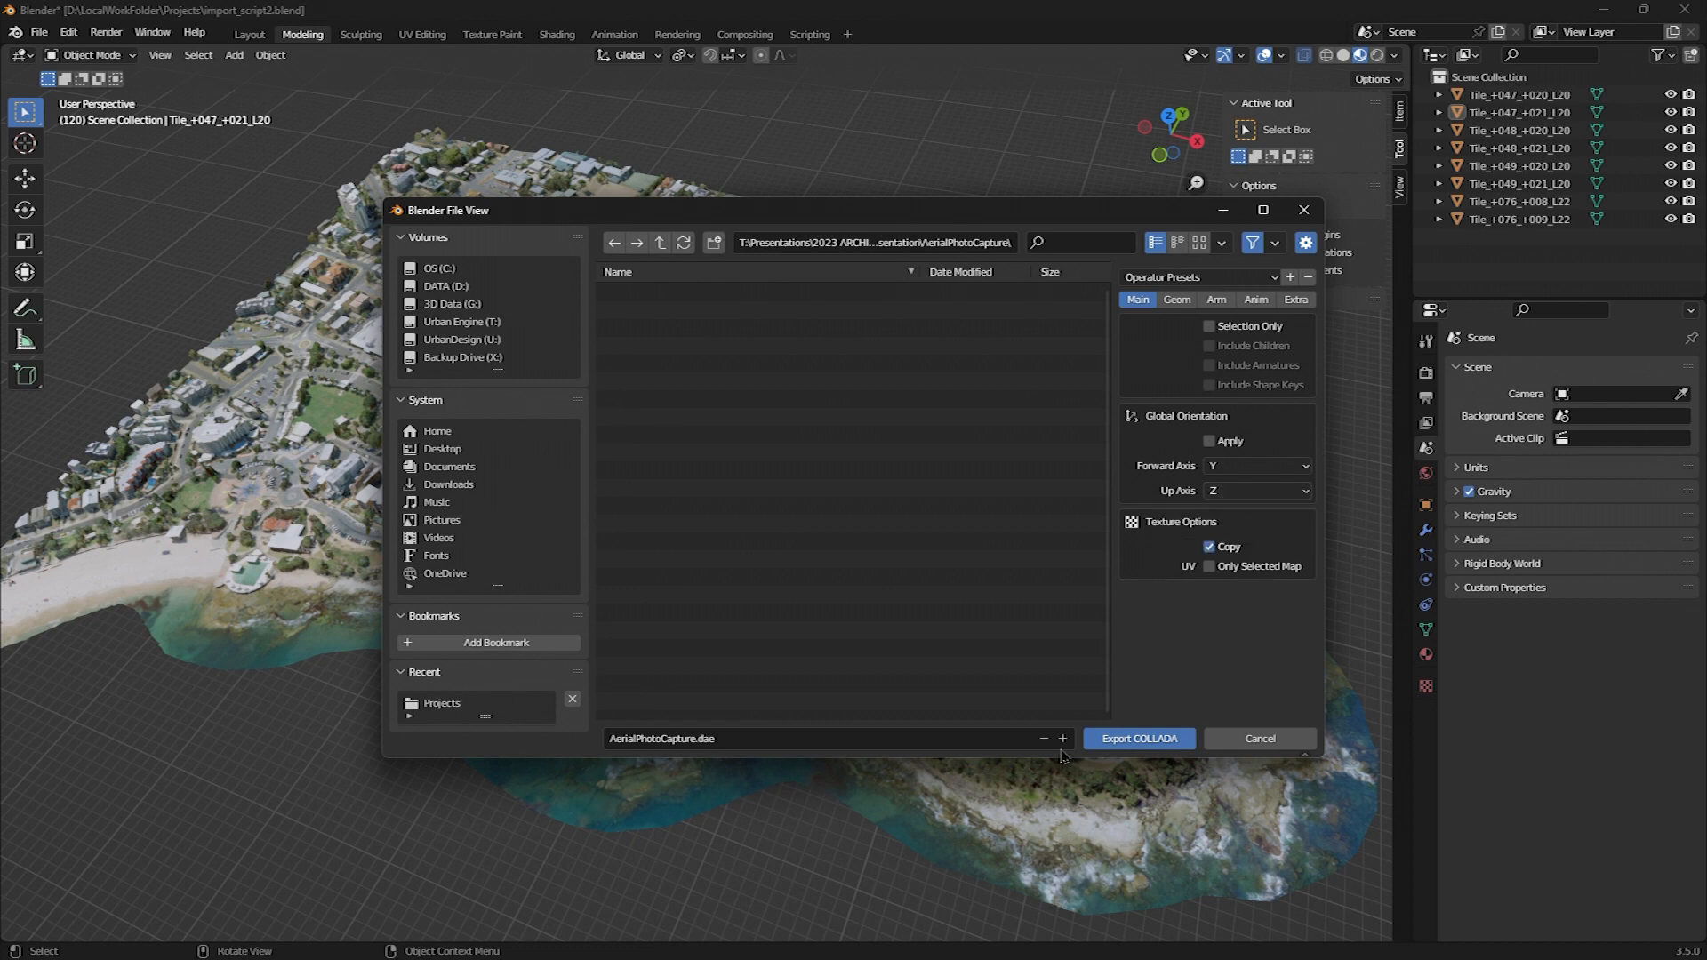
{"action": "left_click", "coordinate": [1145, 738]}
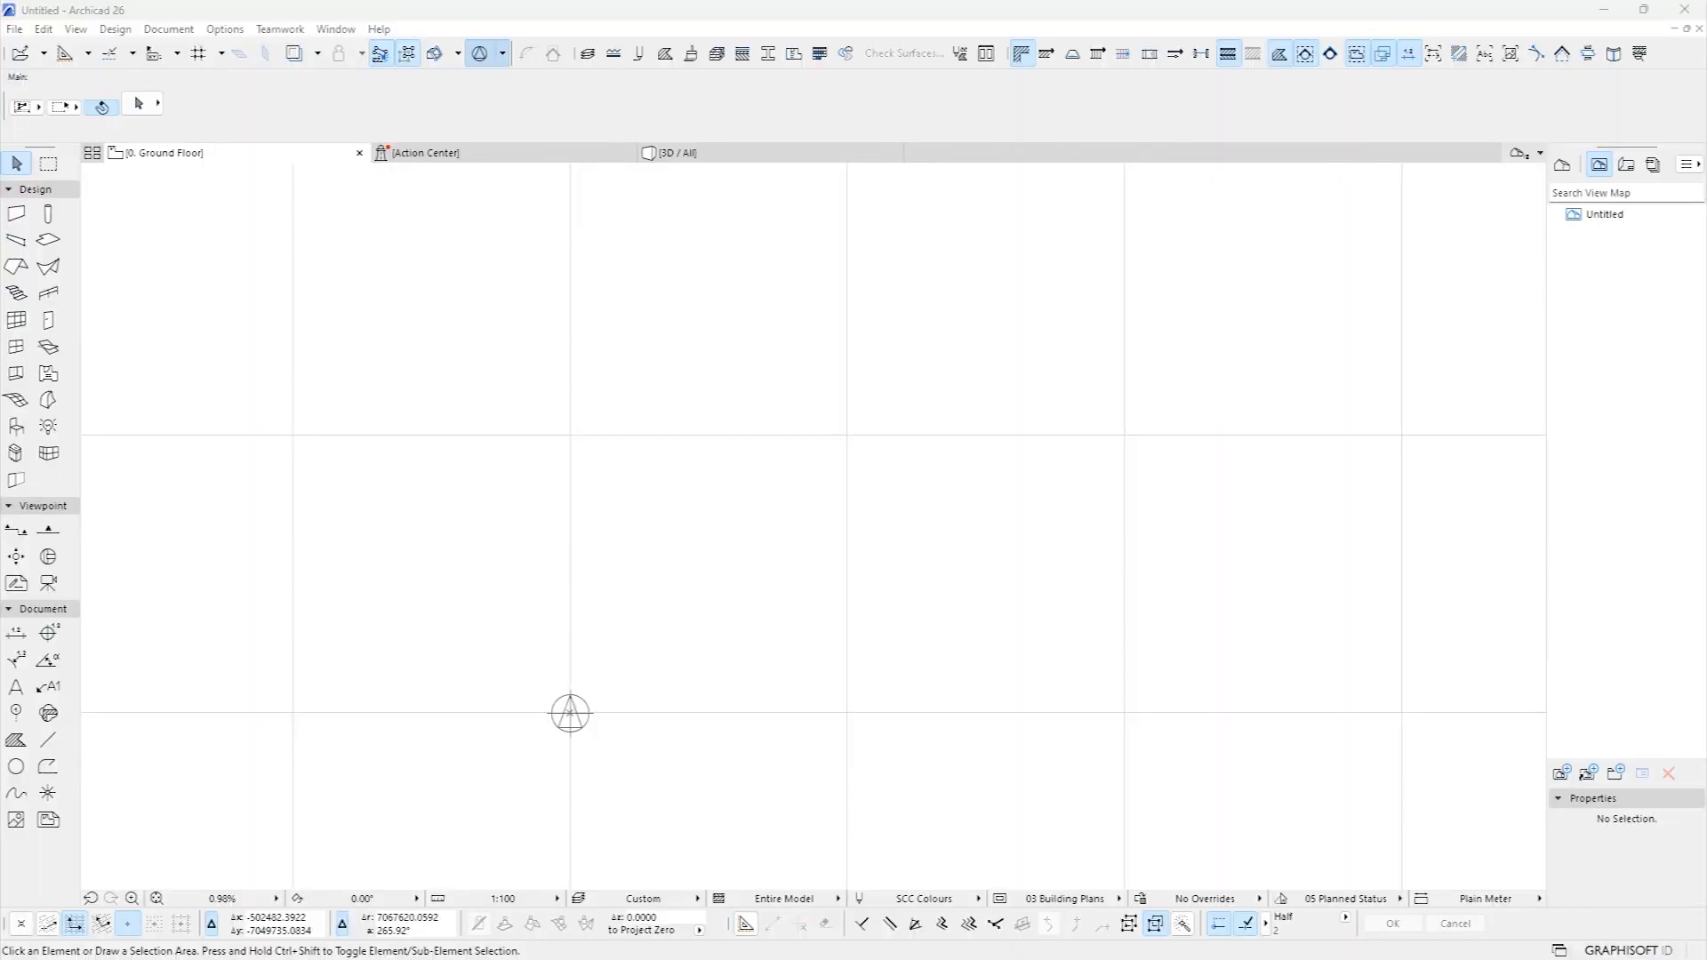
Switch to Archicad and open AerialPhotoCapture.dae with the file type set to Collada file
{"action": "left_click", "coordinate": [14, 29]}
{"action": "mouse_move", "coordinate": [19, 74]}
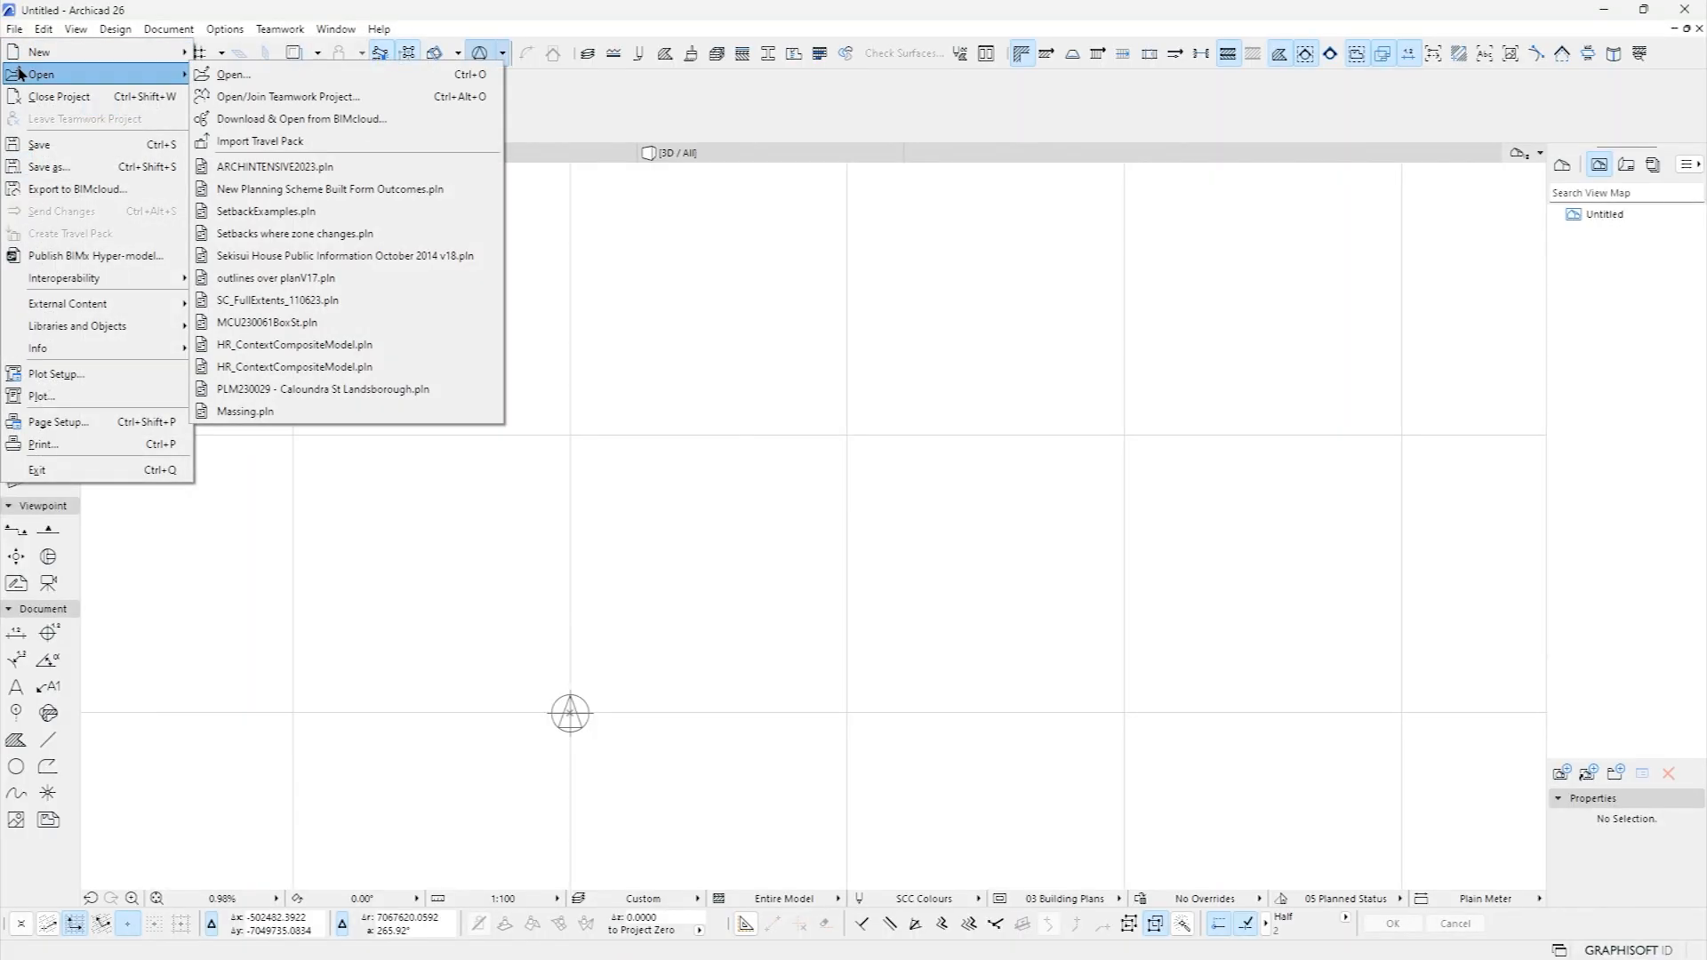
{"action": "left_click", "coordinate": [222, 75]}
{"action": "left_click", "coordinate": [495, 138]}
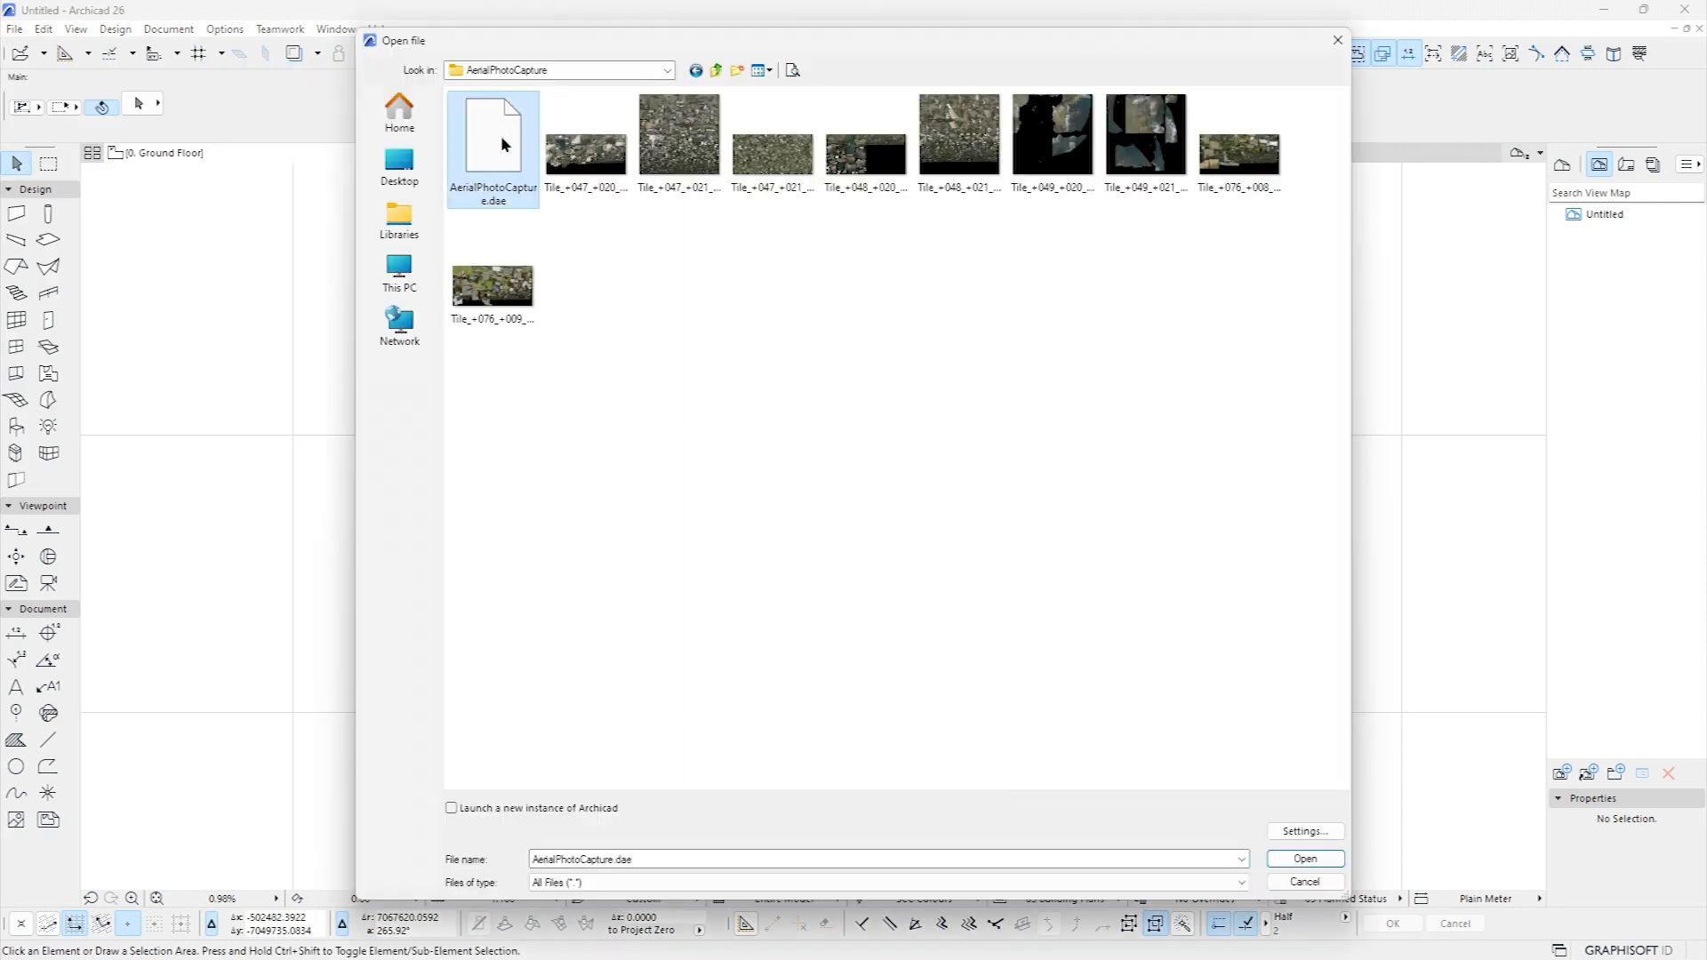
{"action": "left_click", "coordinate": [623, 880]}
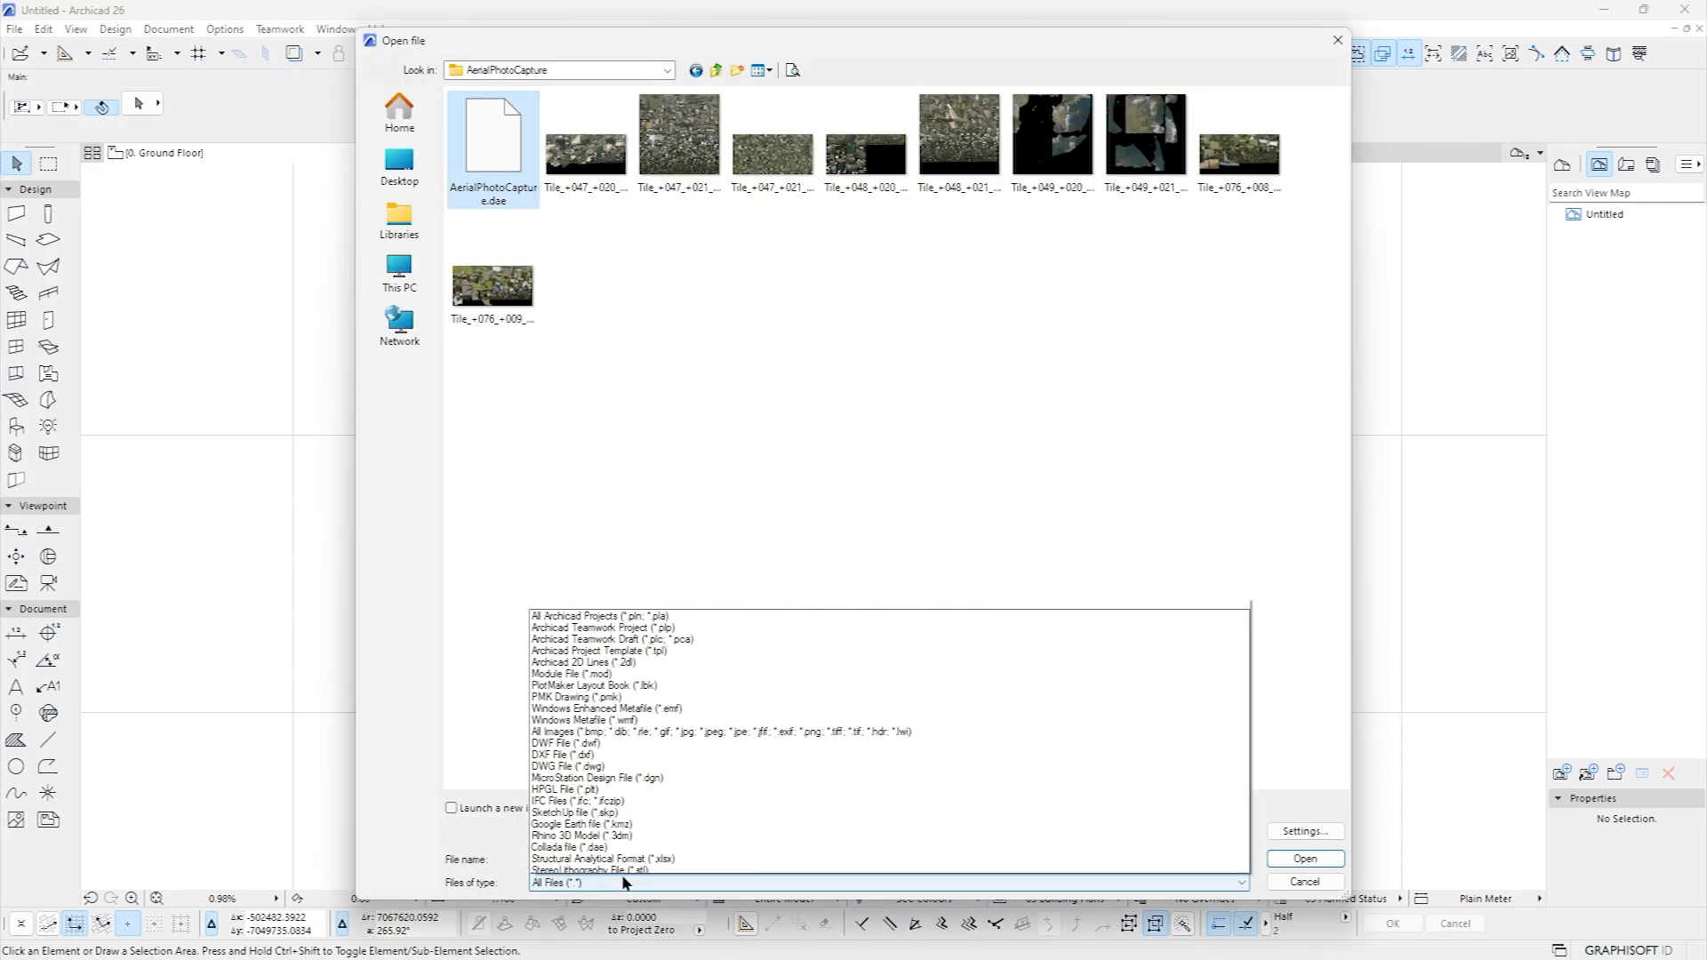
{"action": "left_click", "coordinate": [596, 833]}
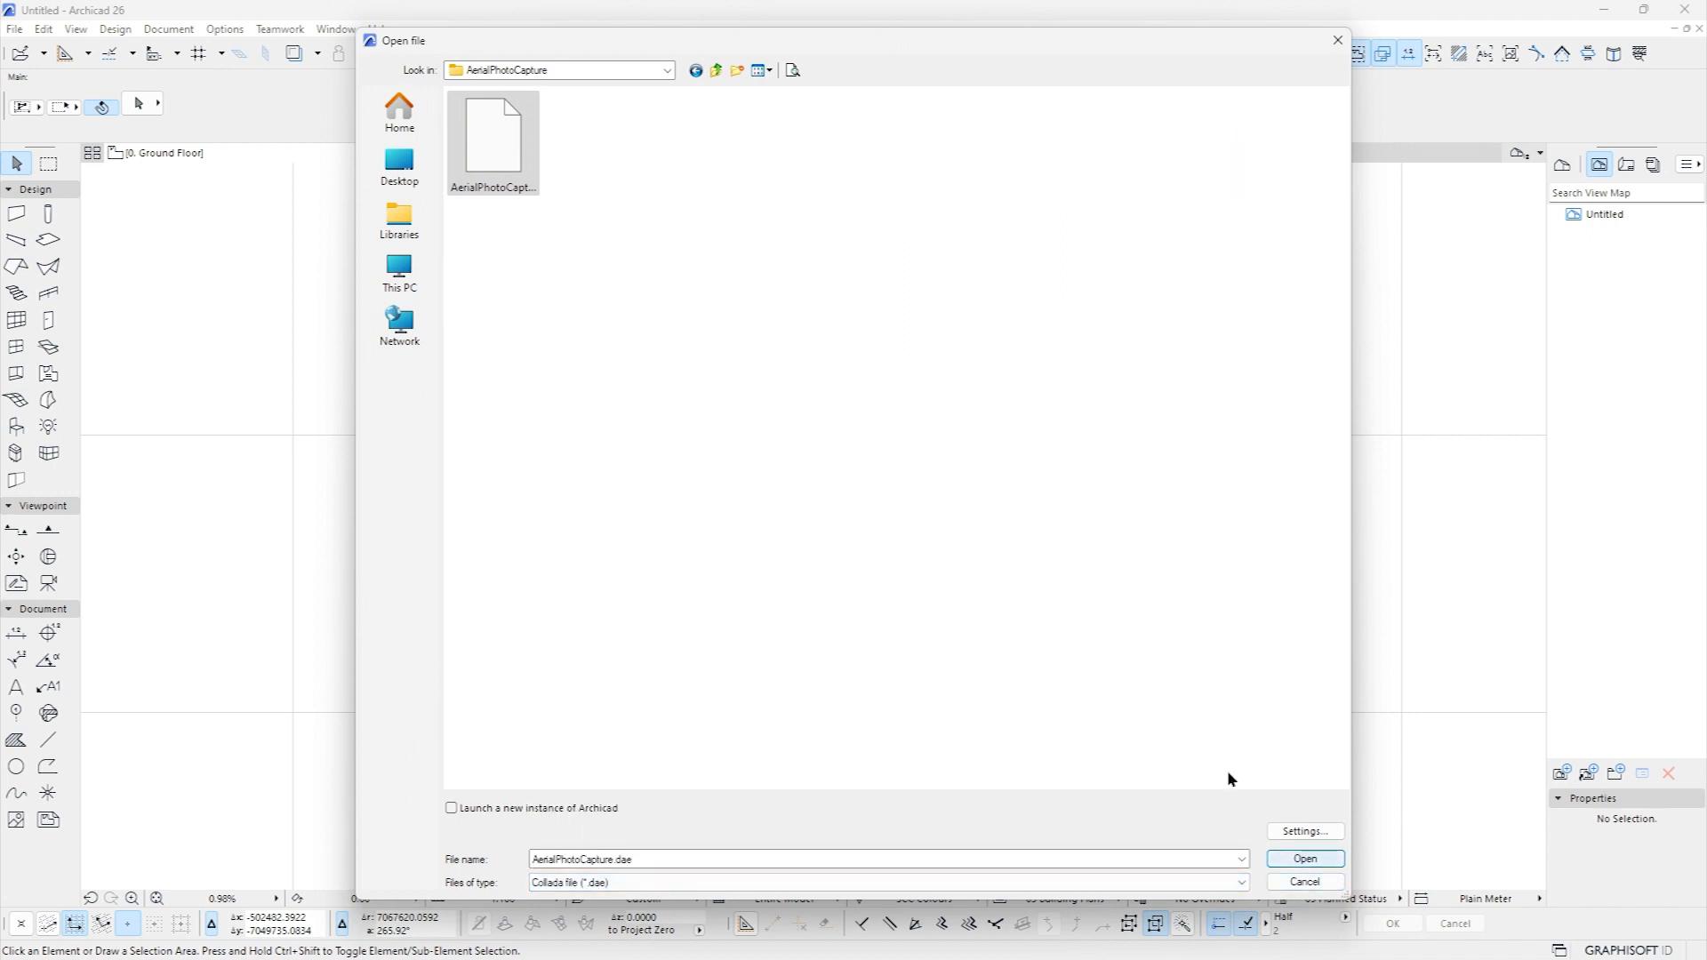
{"action": "double_click", "coordinate": [492, 131]}
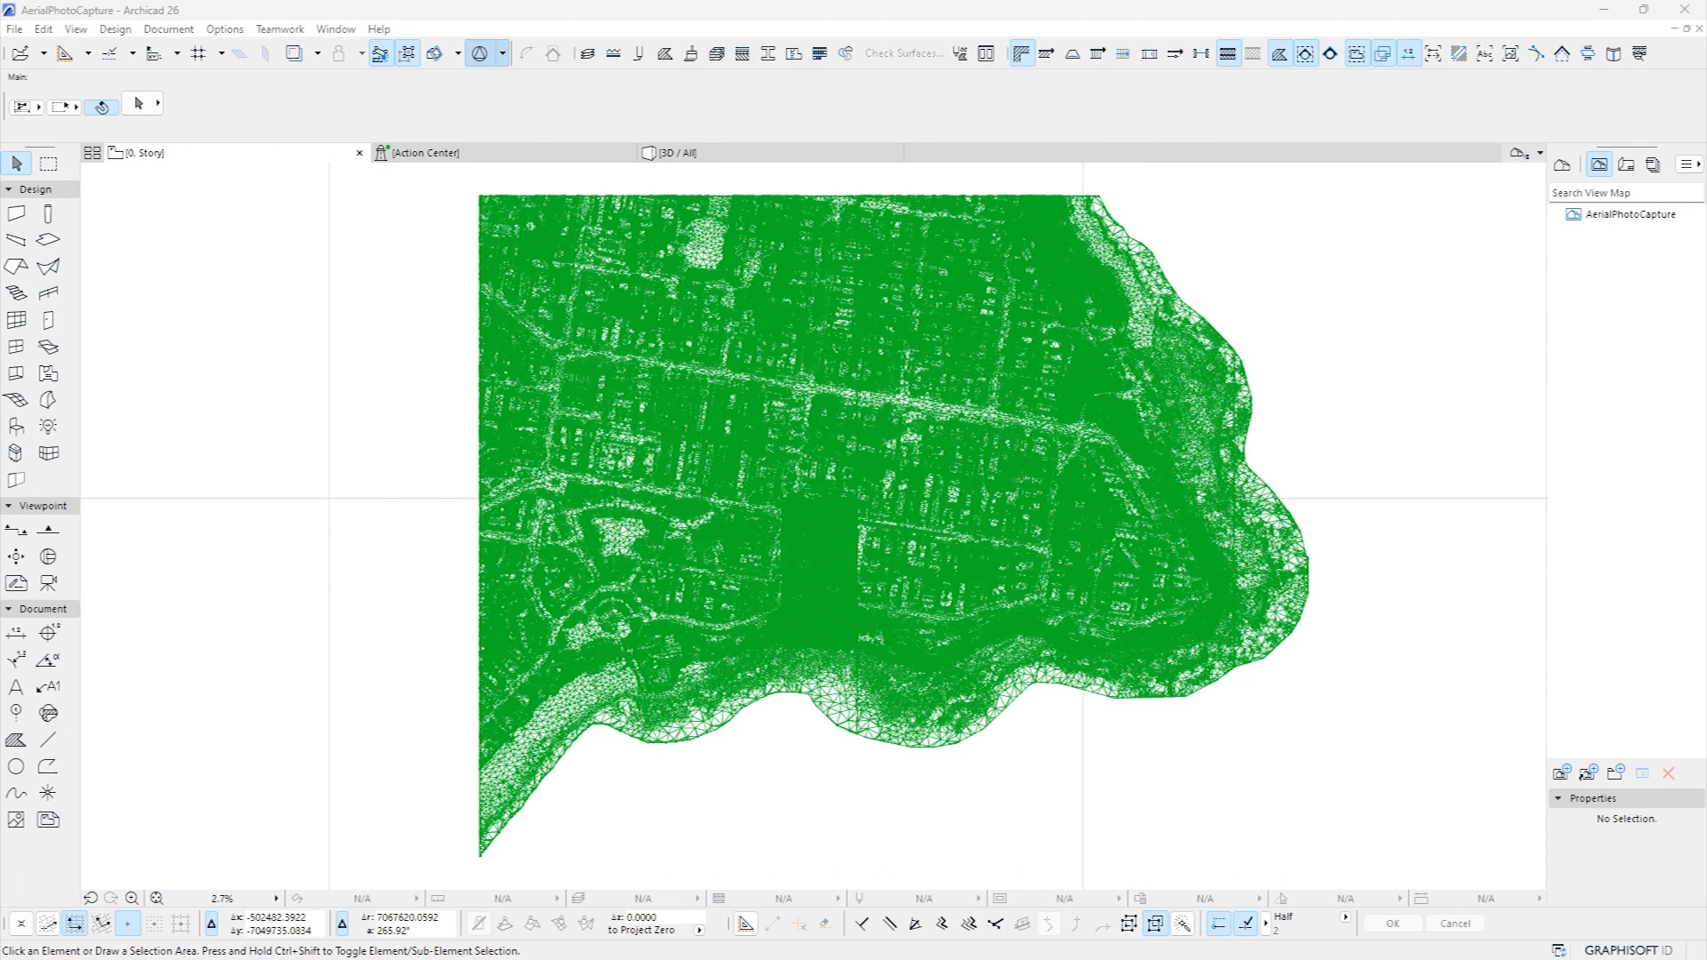
View the imported photogrammetry model in 3D and return to the 0. Story floor plan
{"action": "key", "text": "F3"}
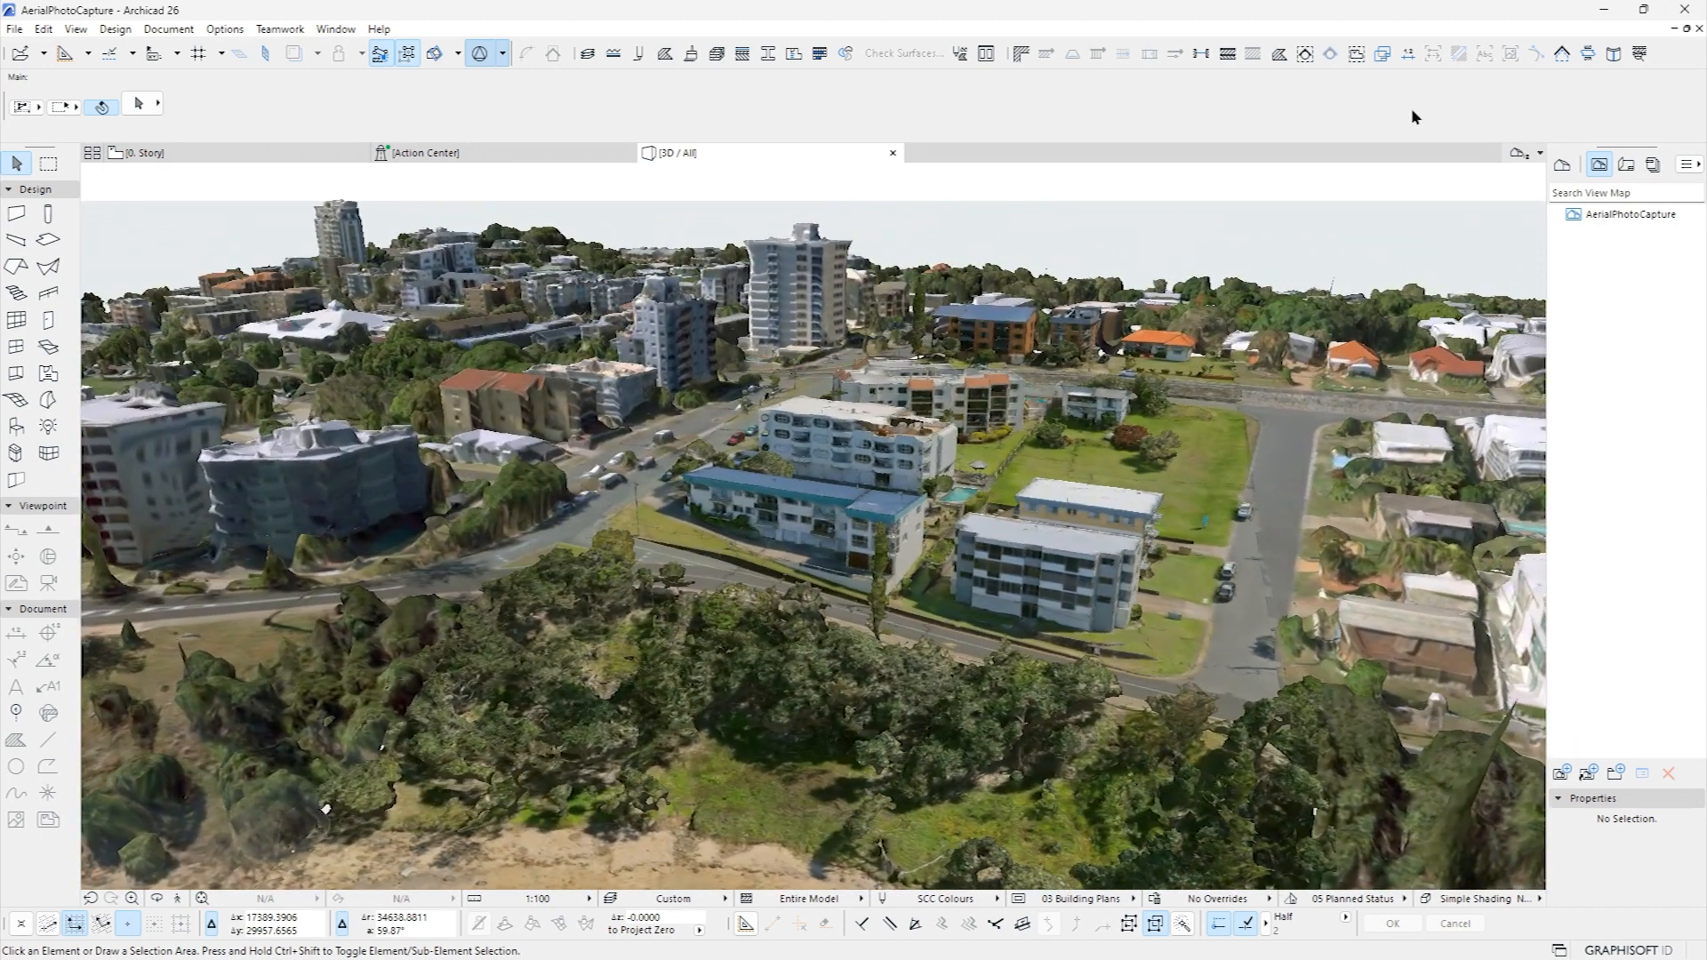
{"action": "mouse_move", "coordinate": [254, 151]}
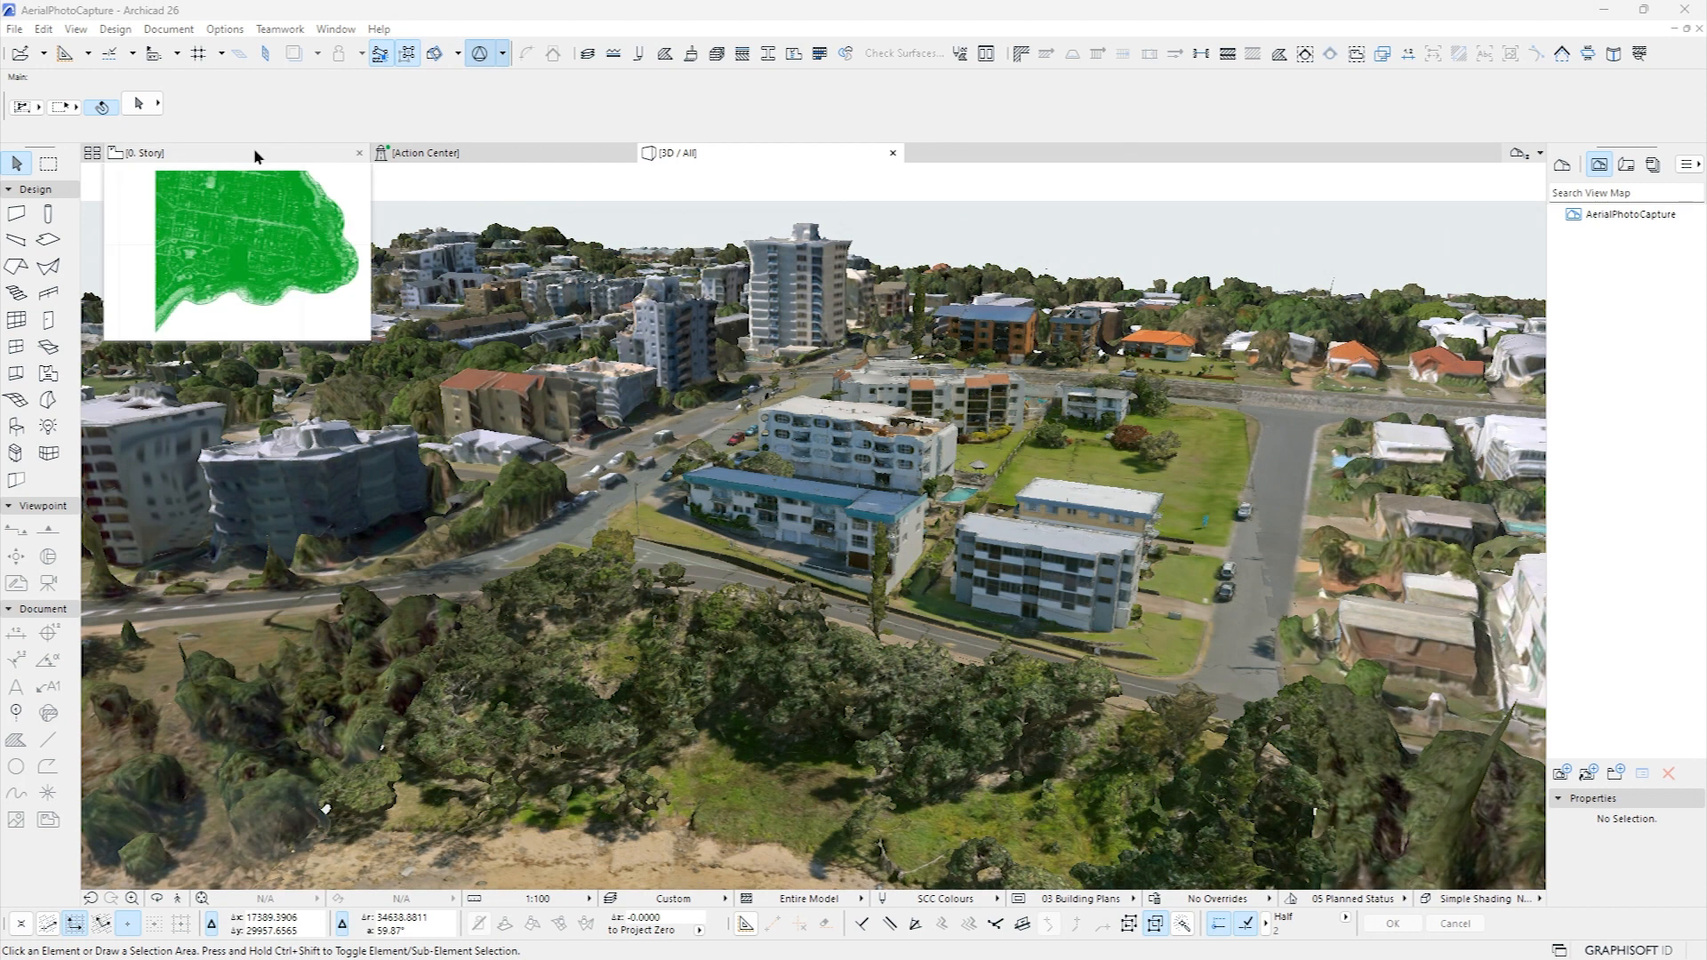
{"action": "left_click", "coordinate": [258, 155]}
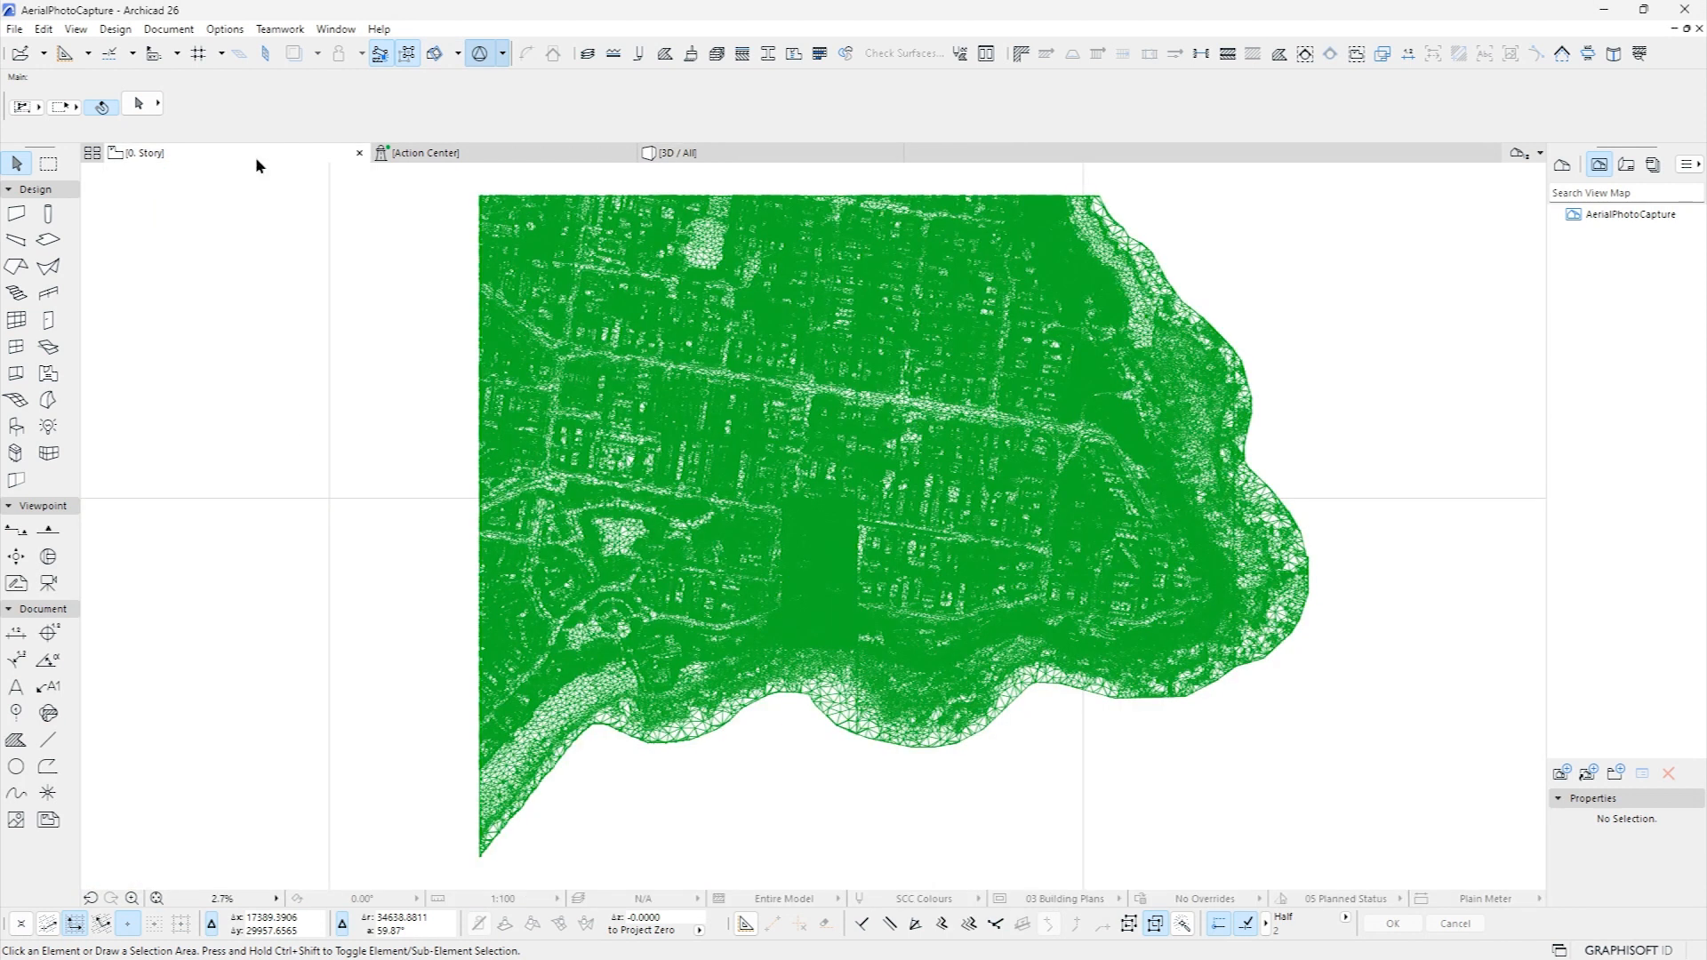
Move the entire photogrammetry model to real-world coordinates, with an X offset of 506800 and its matching northing offset in Y
{"action": "key", "text": "ctrl+a"}
{"action": "key", "text": "ctrl+d"}
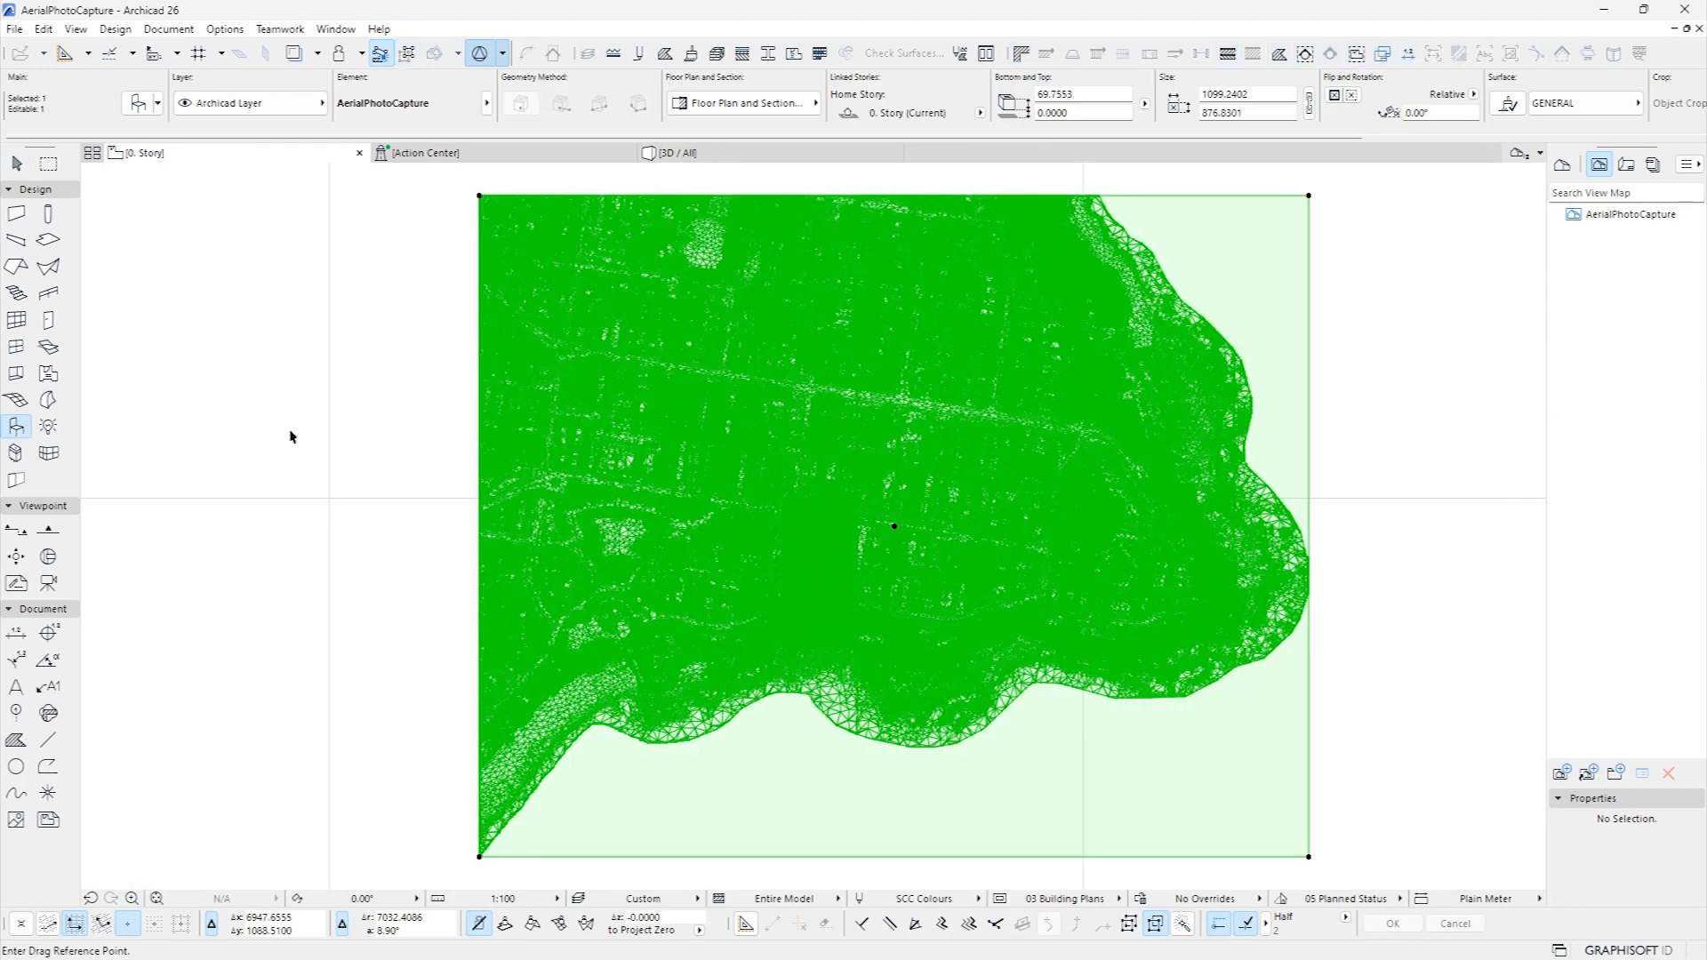
{"action": "left_click", "coordinate": [292, 436]}
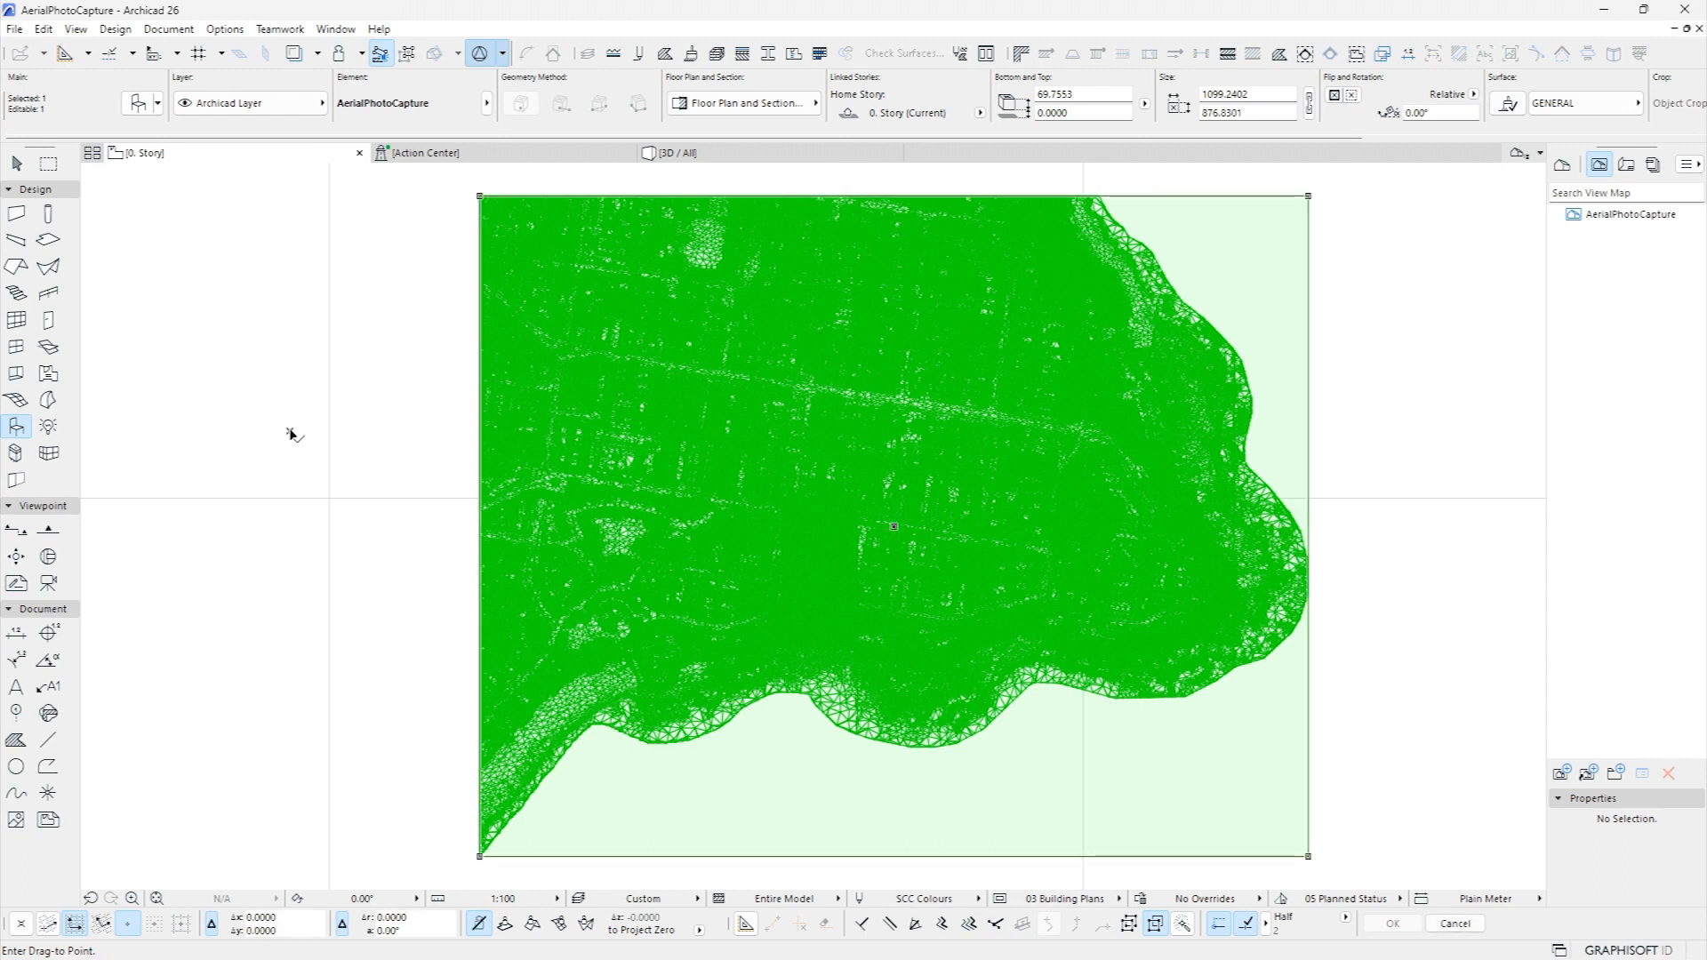
{"action": "type", "text": "50"}
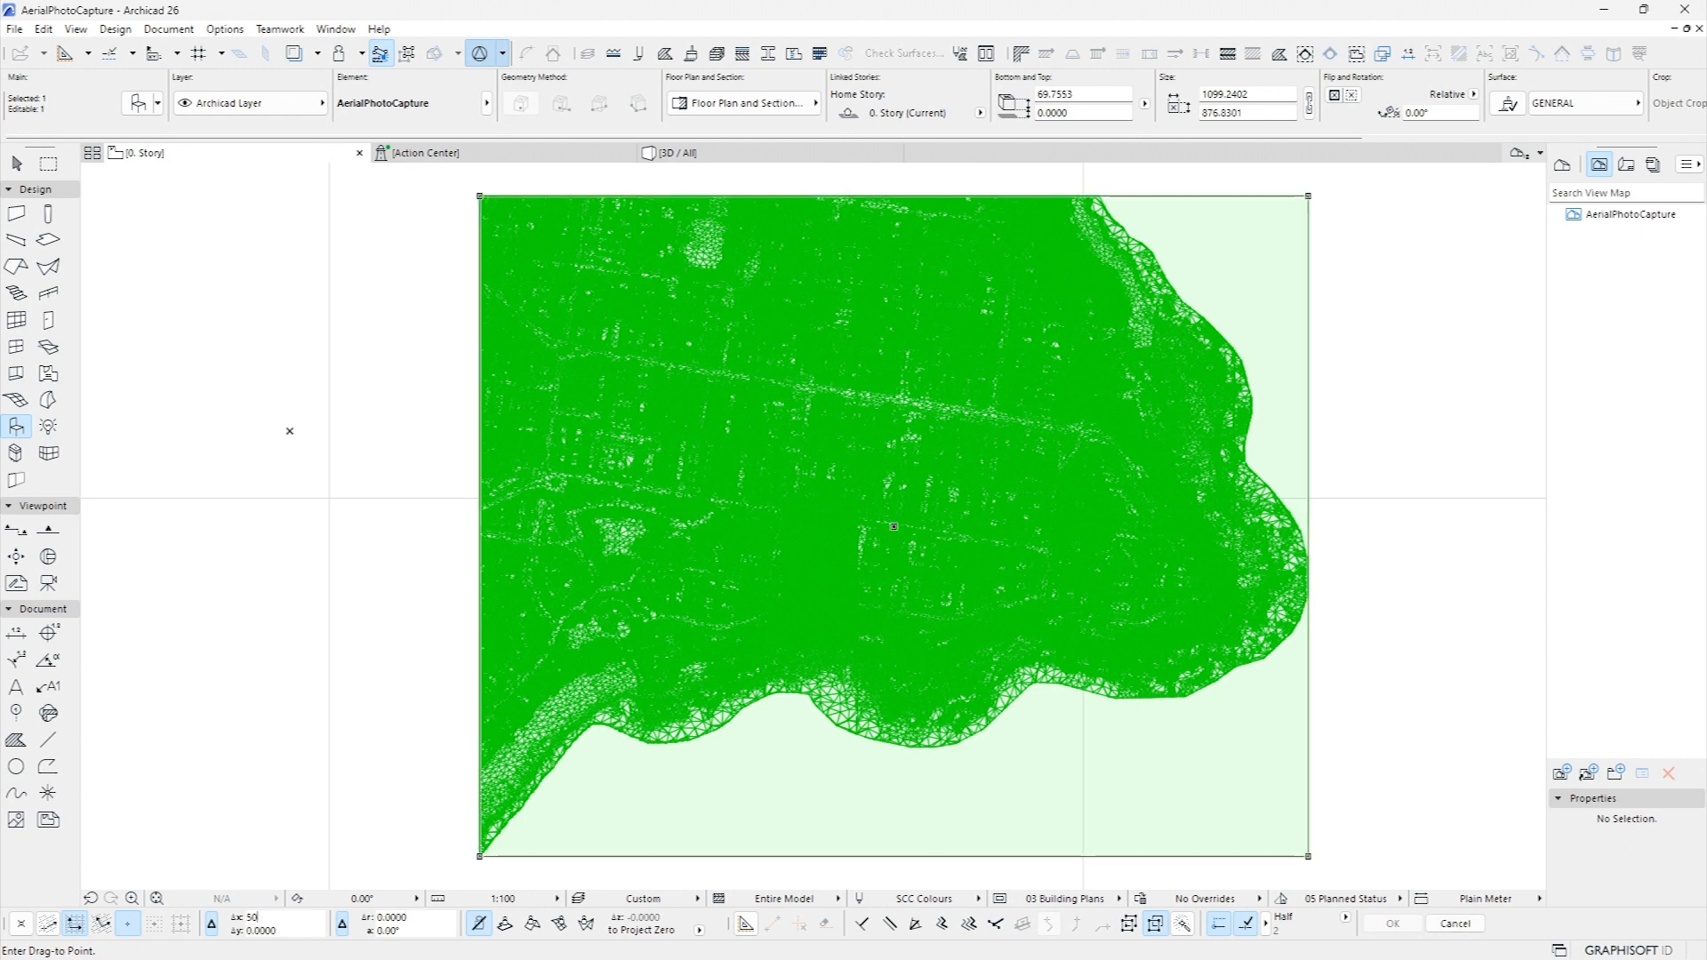
{"action": "type", "text": "680"}
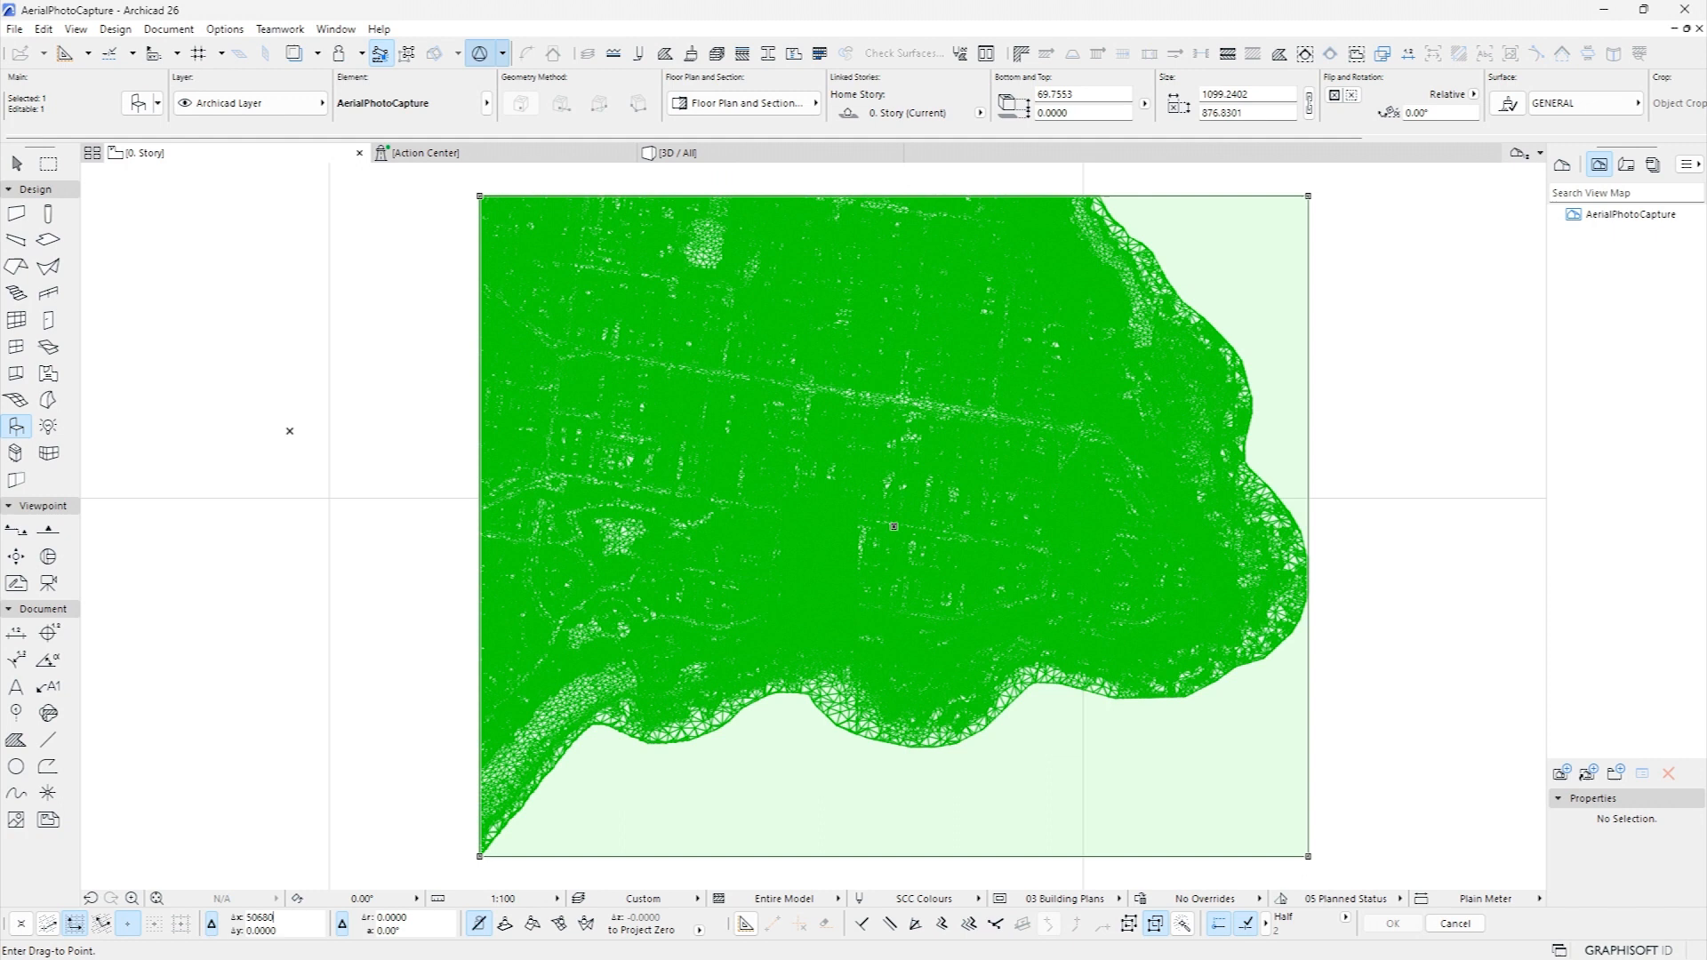
{"action": "type", "text": "0"}
{"action": "key", "text": "Tab"}
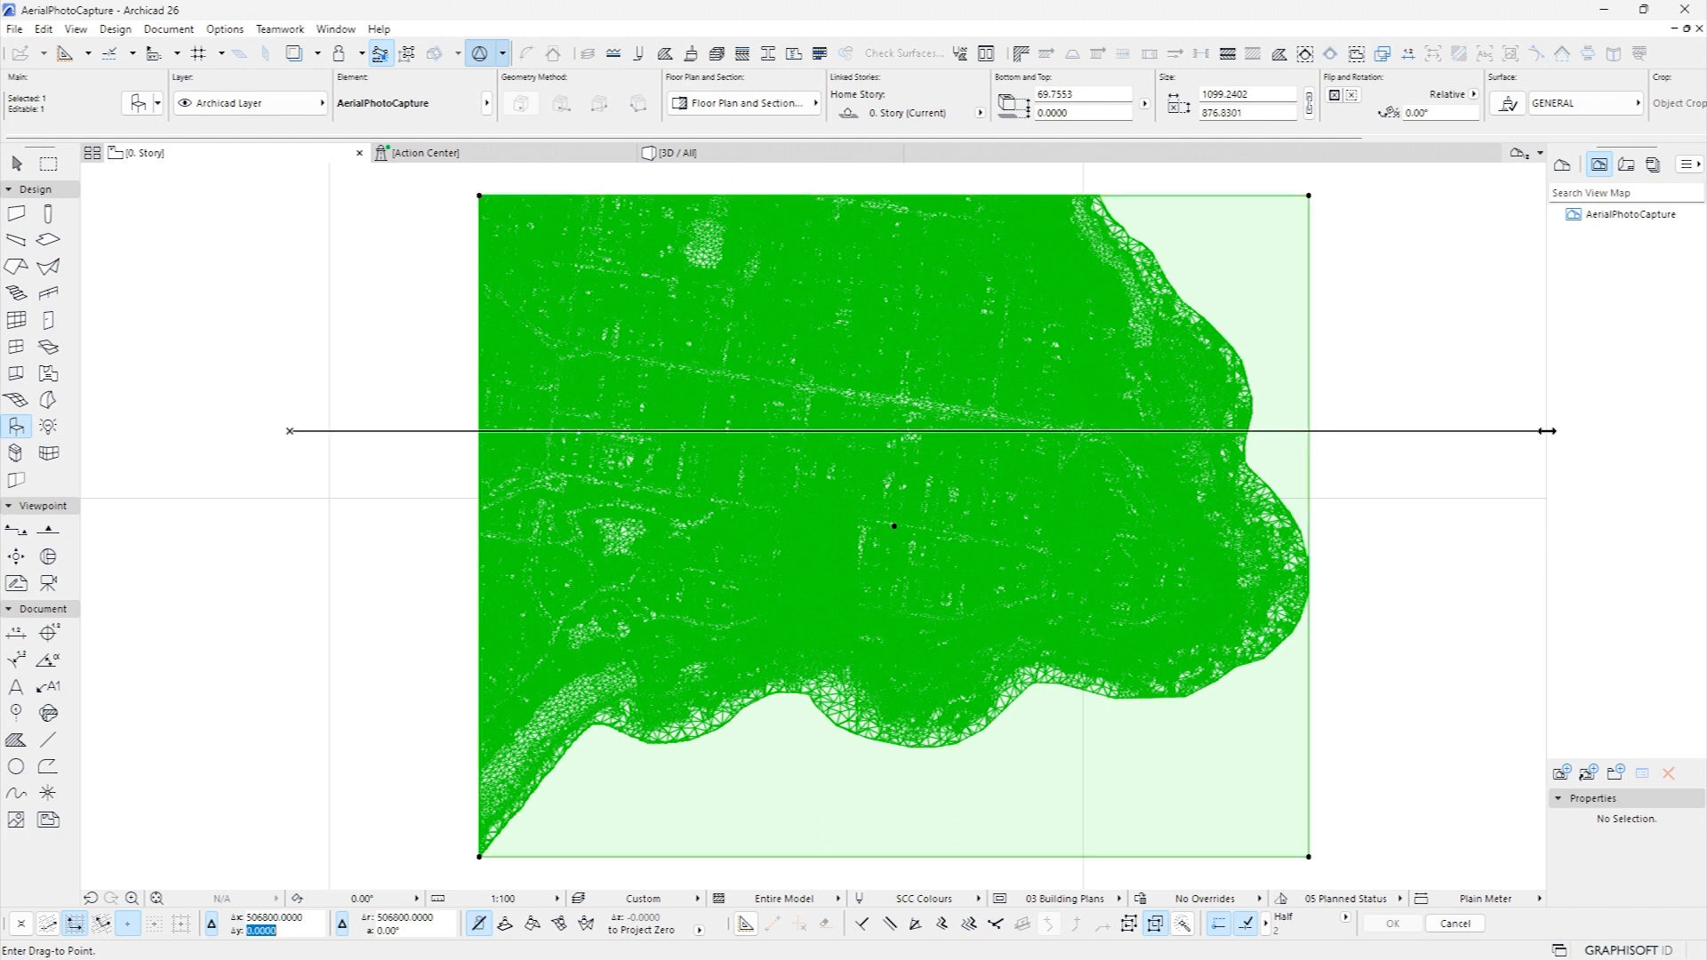
{"action": "type", "text": "7035688"}
{"action": "key", "text": "Return"}
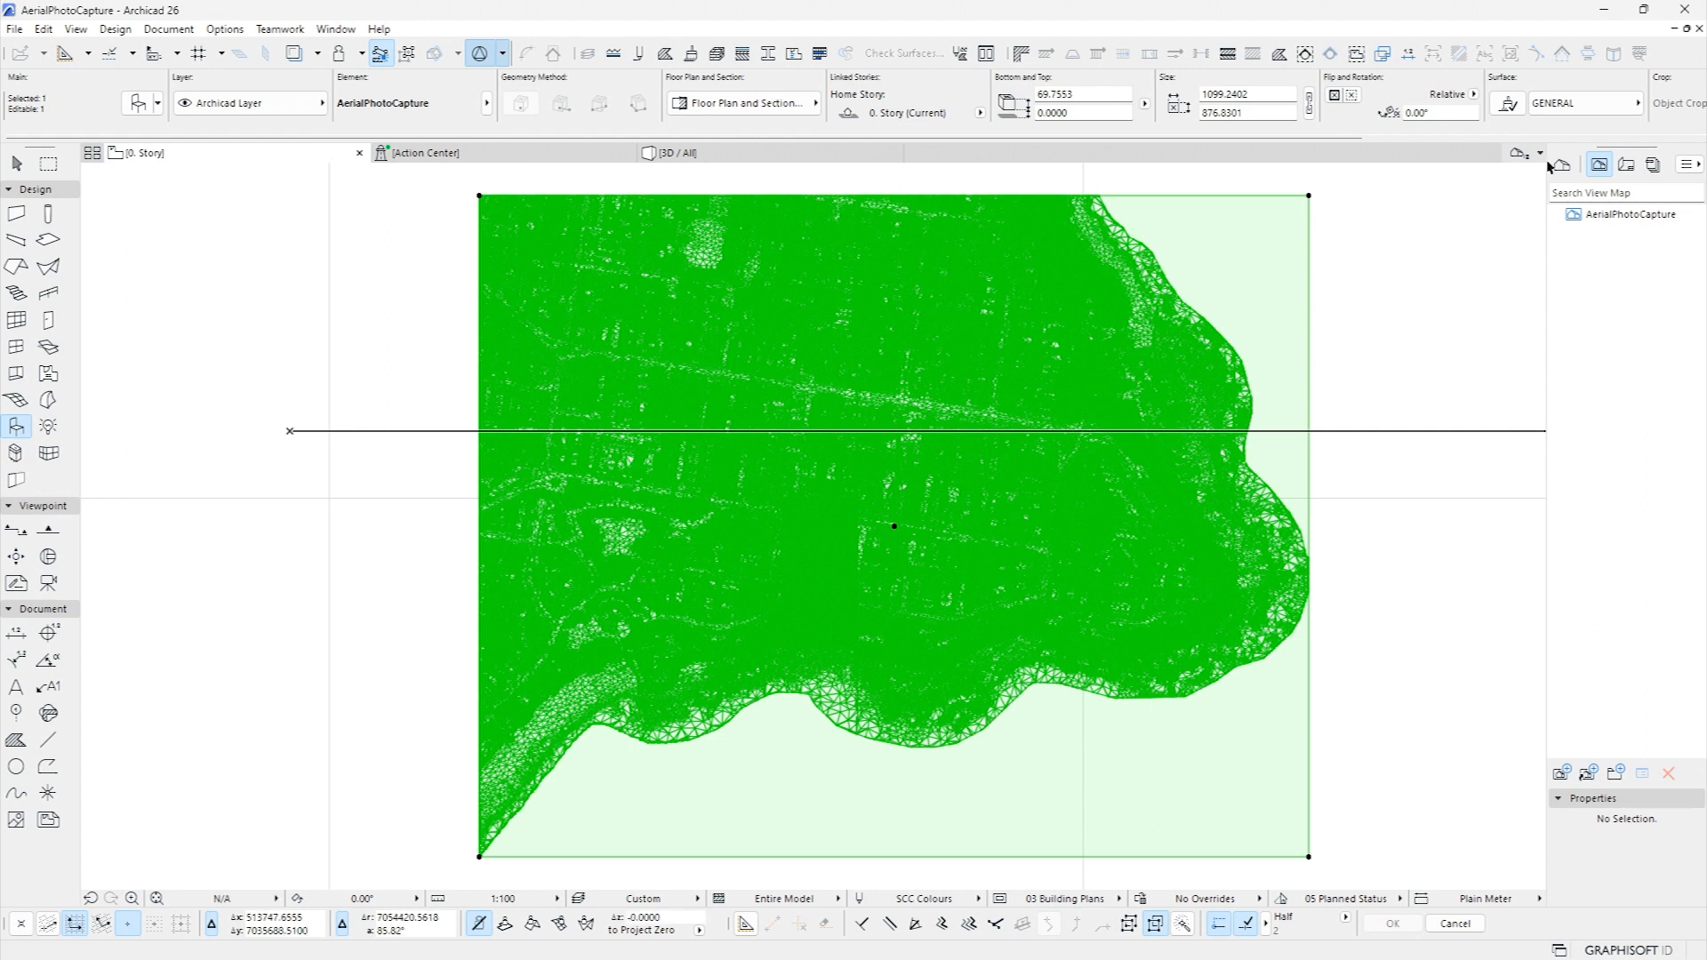
{"action": "middle_click", "coordinate": [487, 541]}
{"action": "middle_click", "coordinate": [488, 541]}
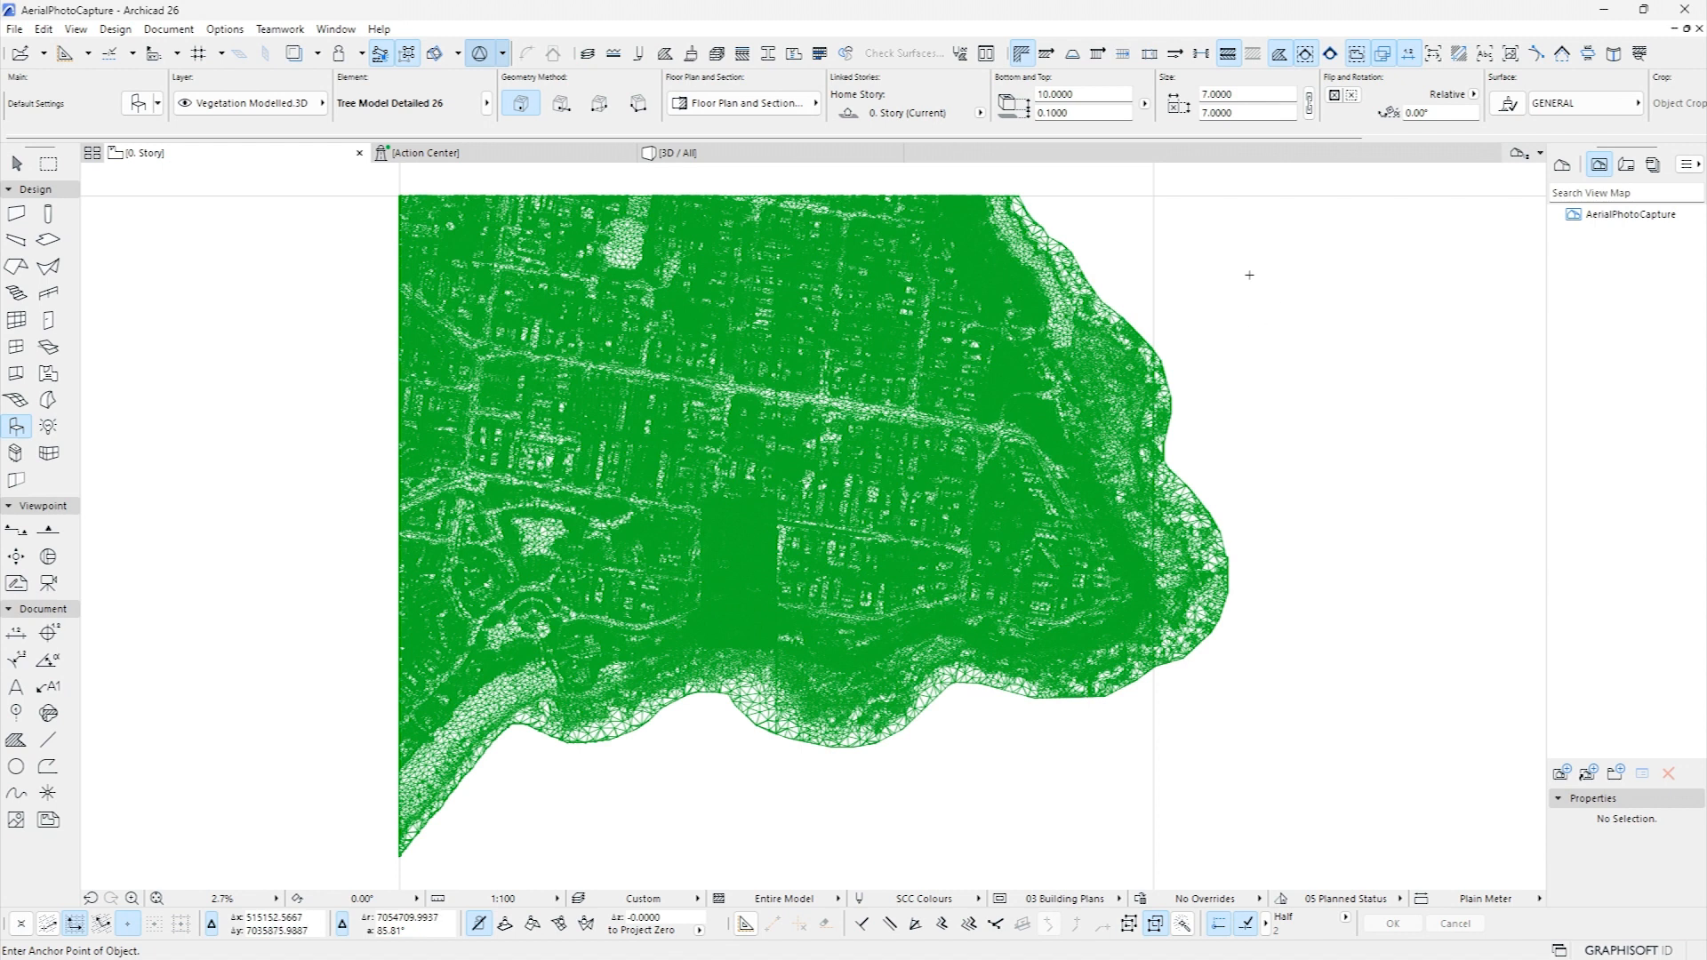
{"action": "scroll", "coordinate": [1182, 230], "scroll_direction": "down", "scroll_amount": 3}
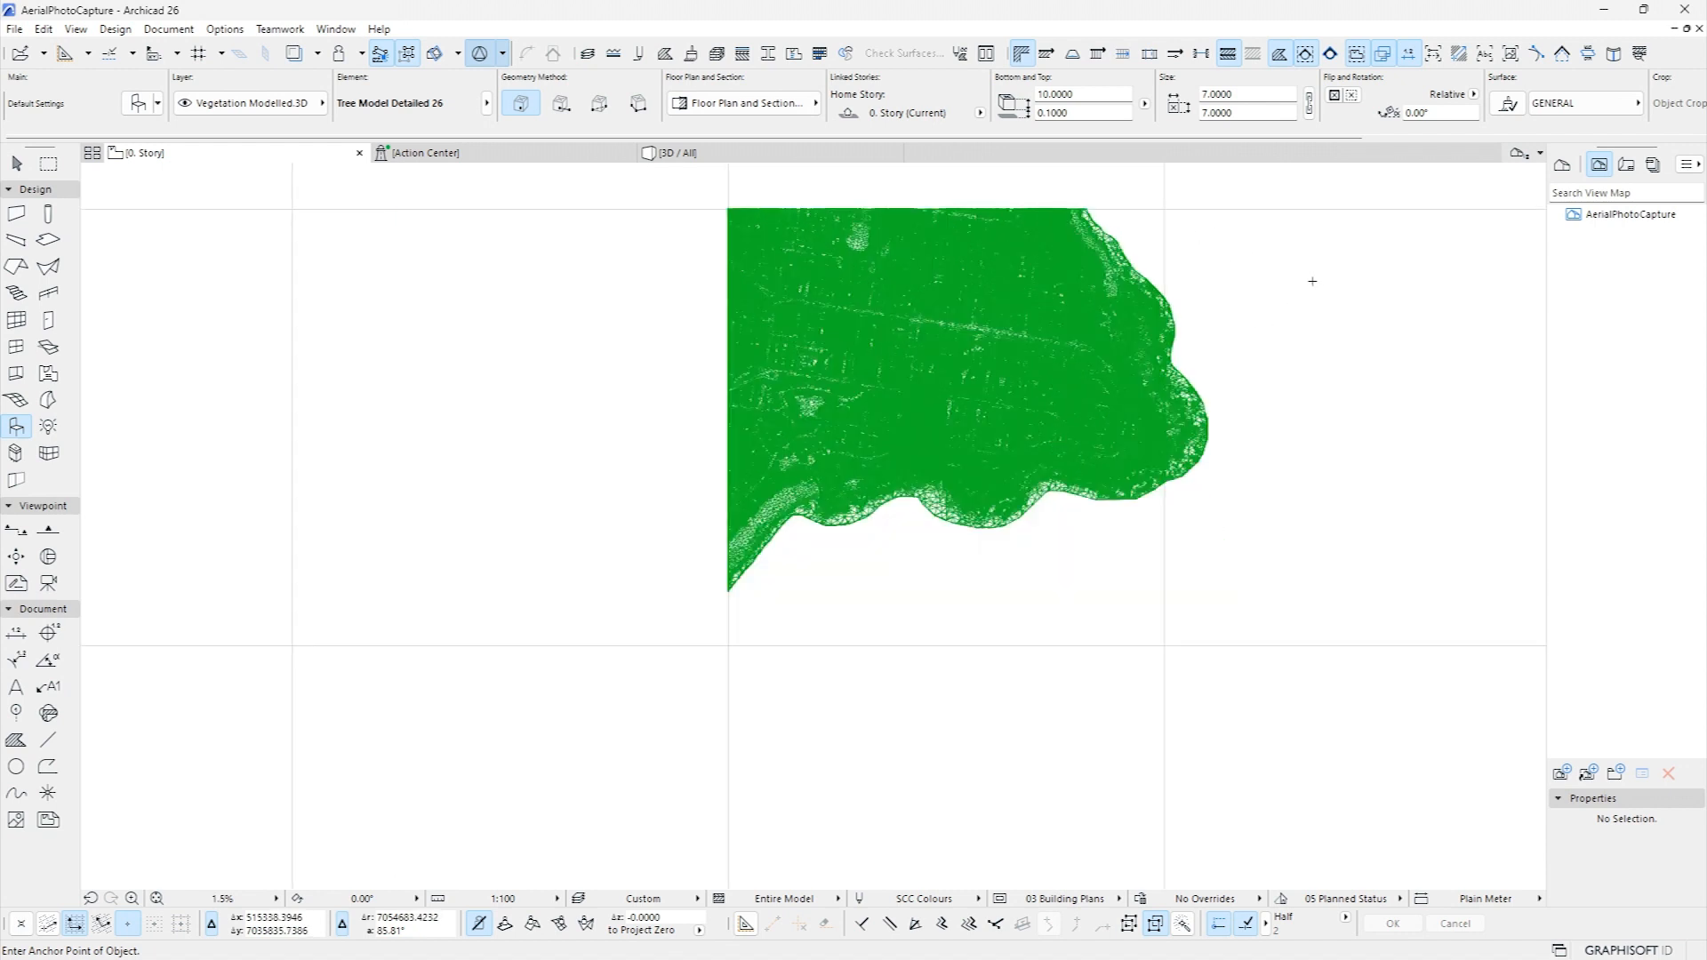
{"action": "middle_click_drag", "start_coordinate": [468, 309], "coordinate": [294, 341]}
Save the project as AerialPhotoCapture.pln in the Archicad folder
{"action": "key", "text": "ctrl+s"}
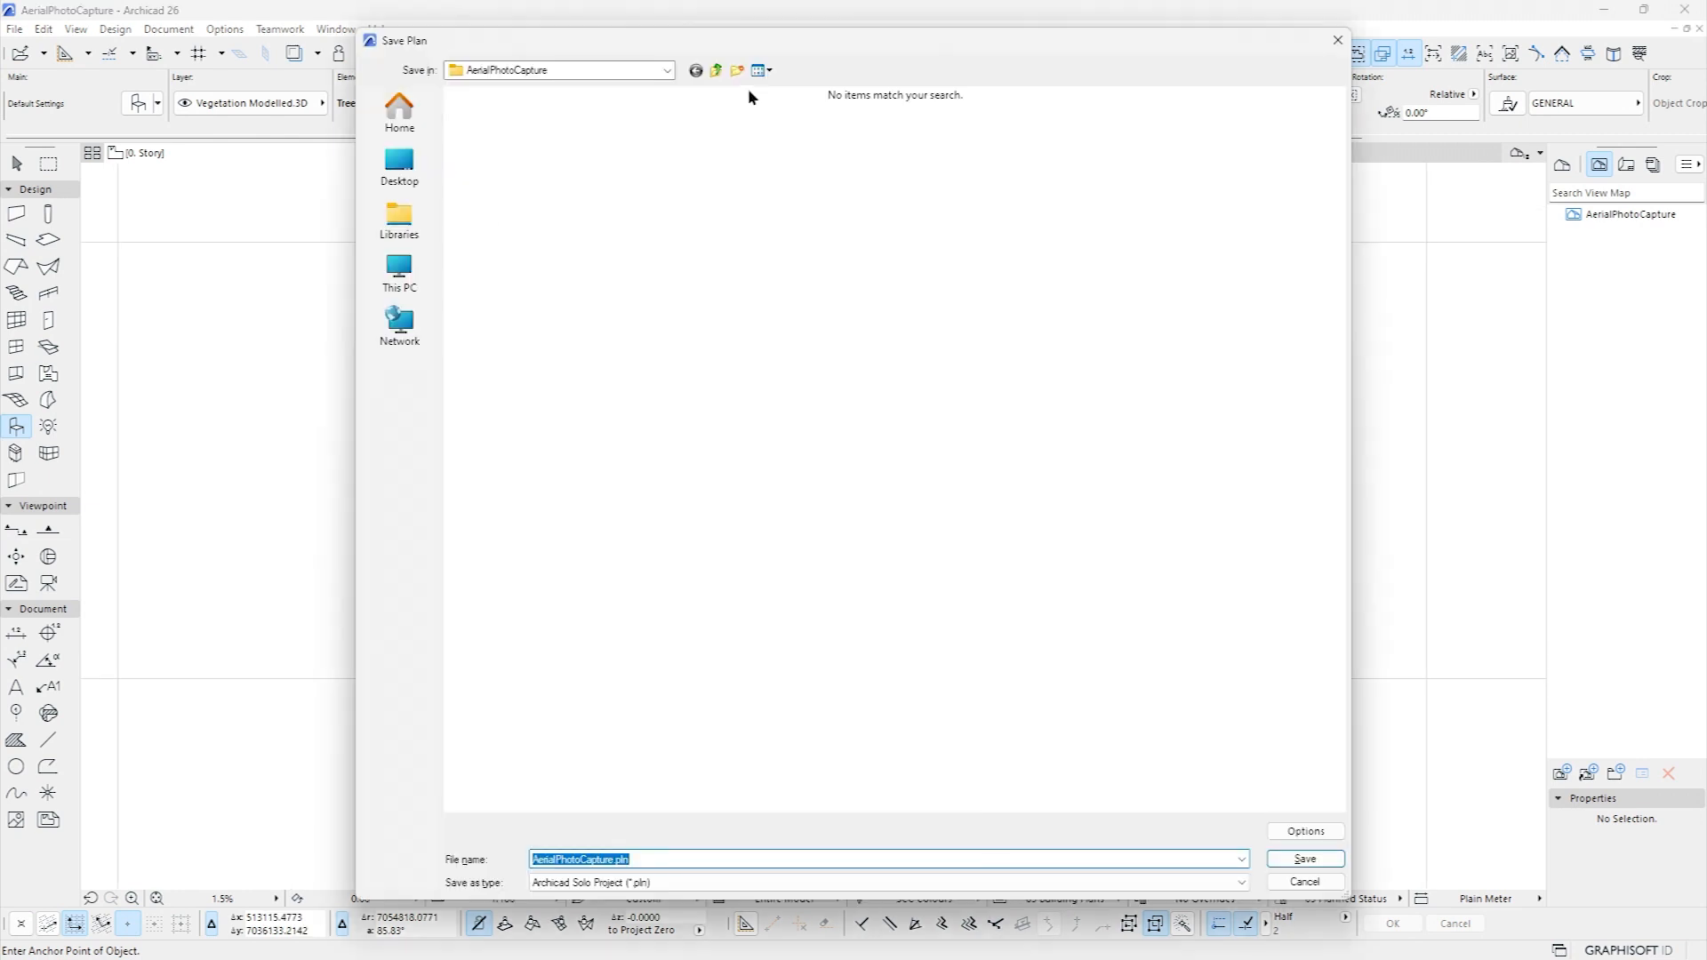
{"action": "left_click", "coordinate": [717, 71]}
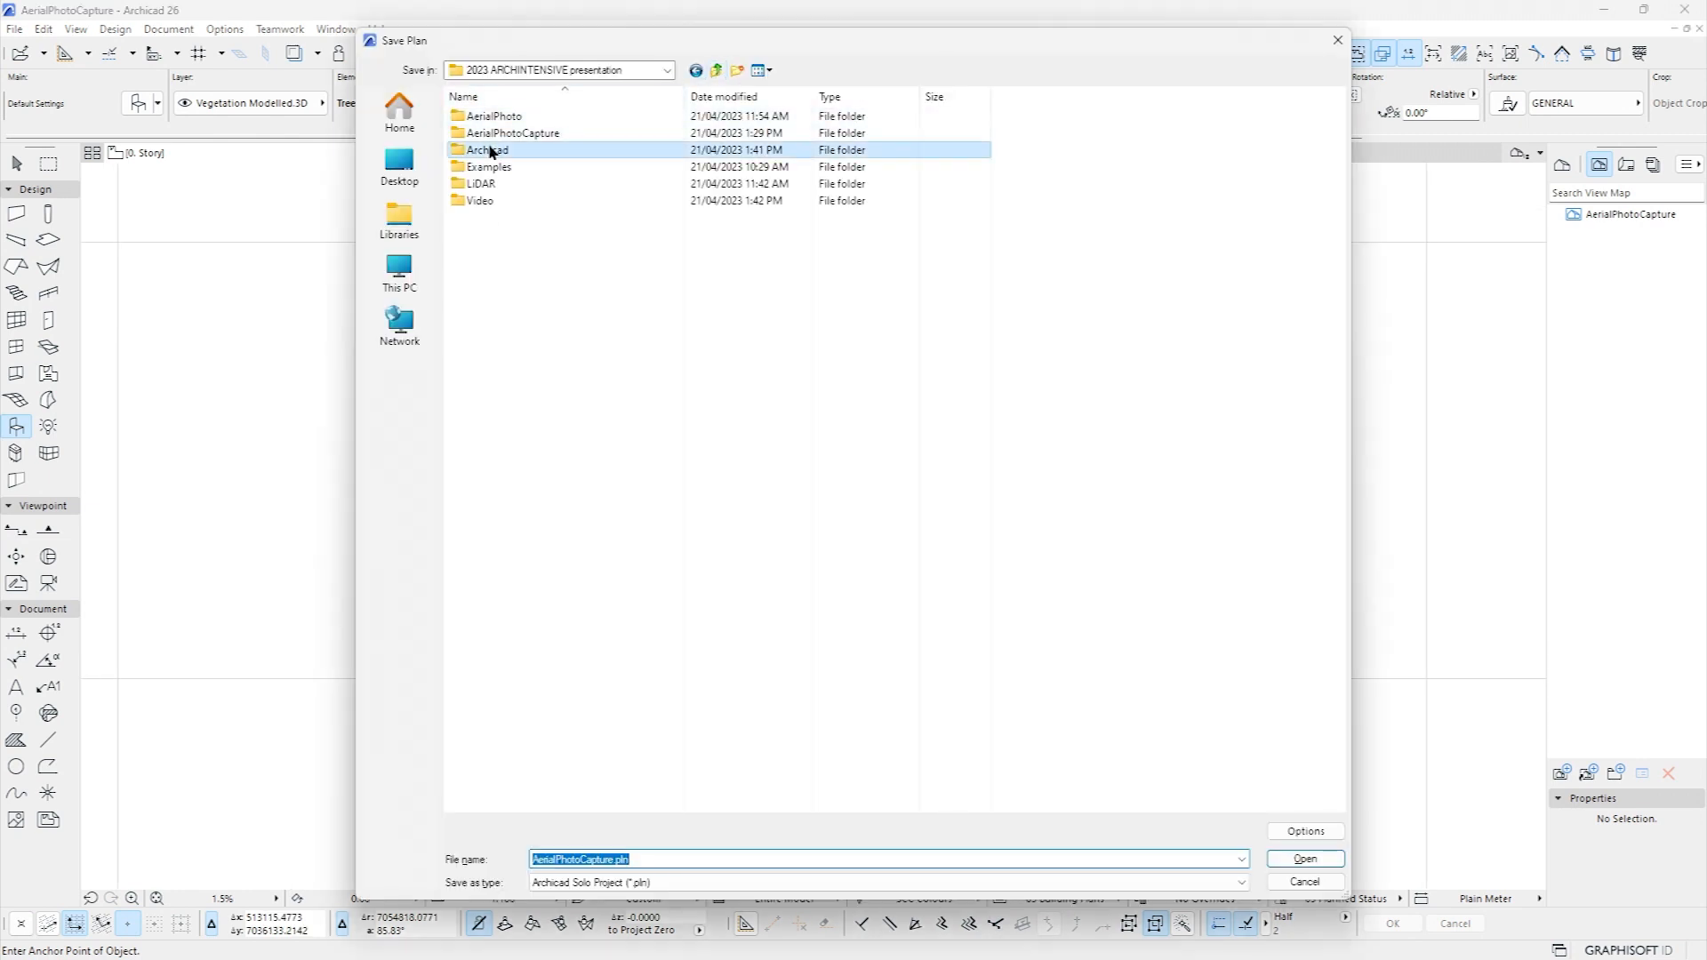
{"action": "double_click", "coordinate": [489, 150]}
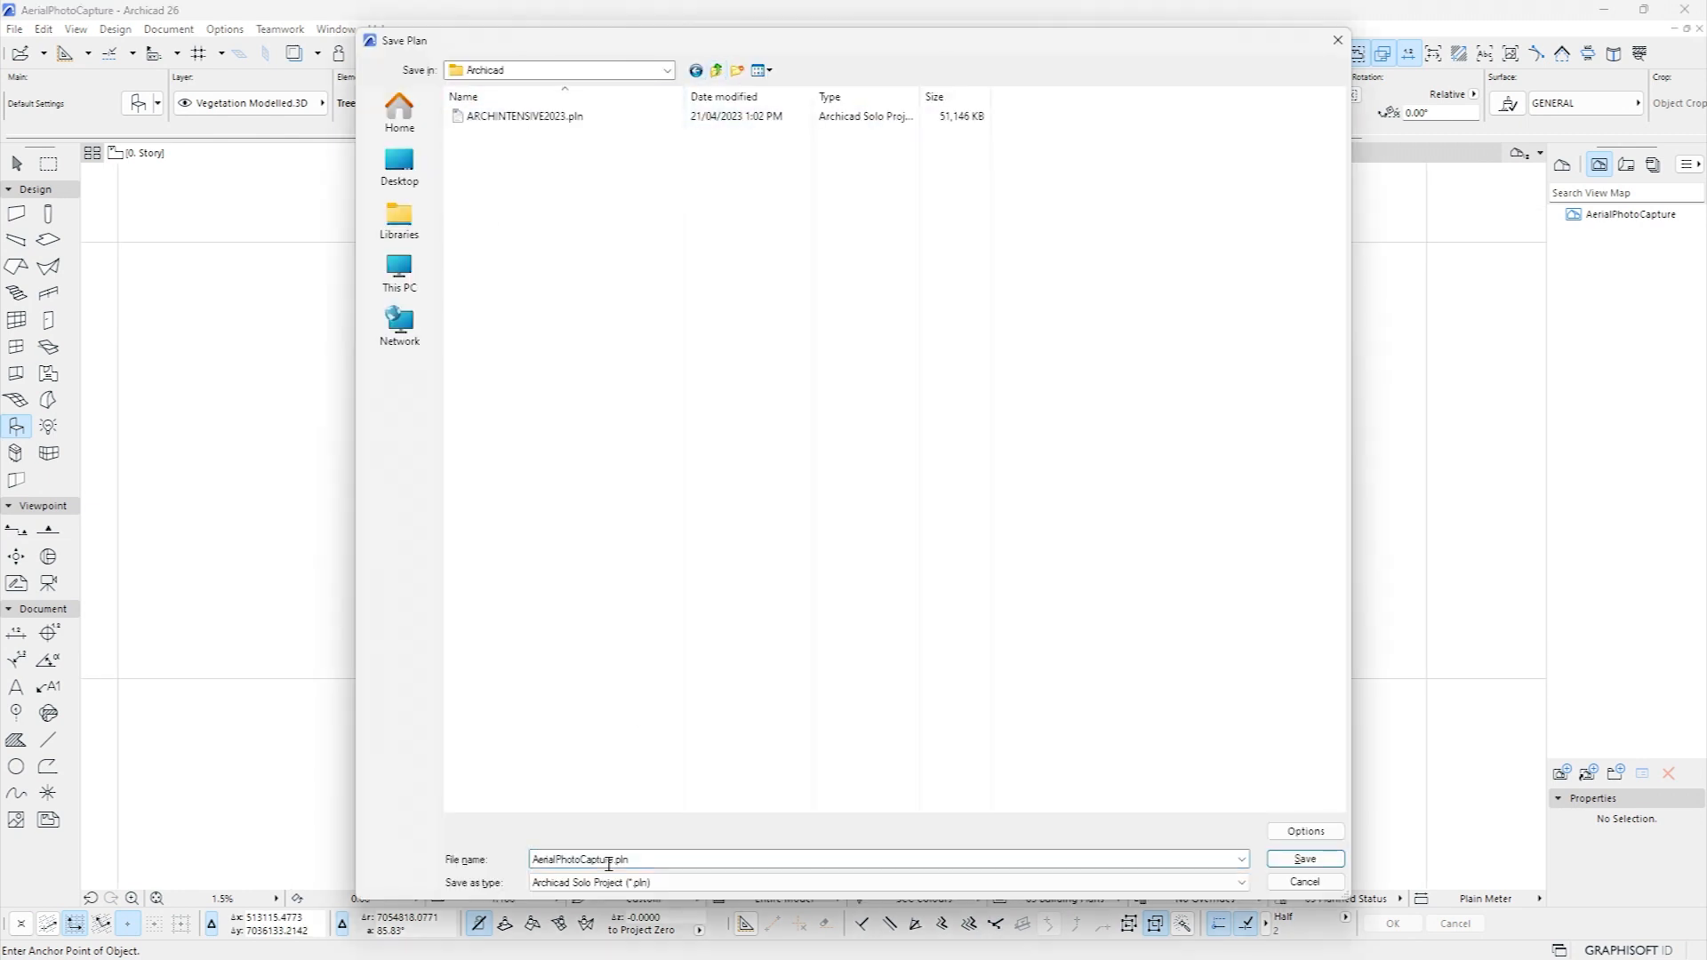
{"action": "left_click", "coordinate": [1303, 859]}
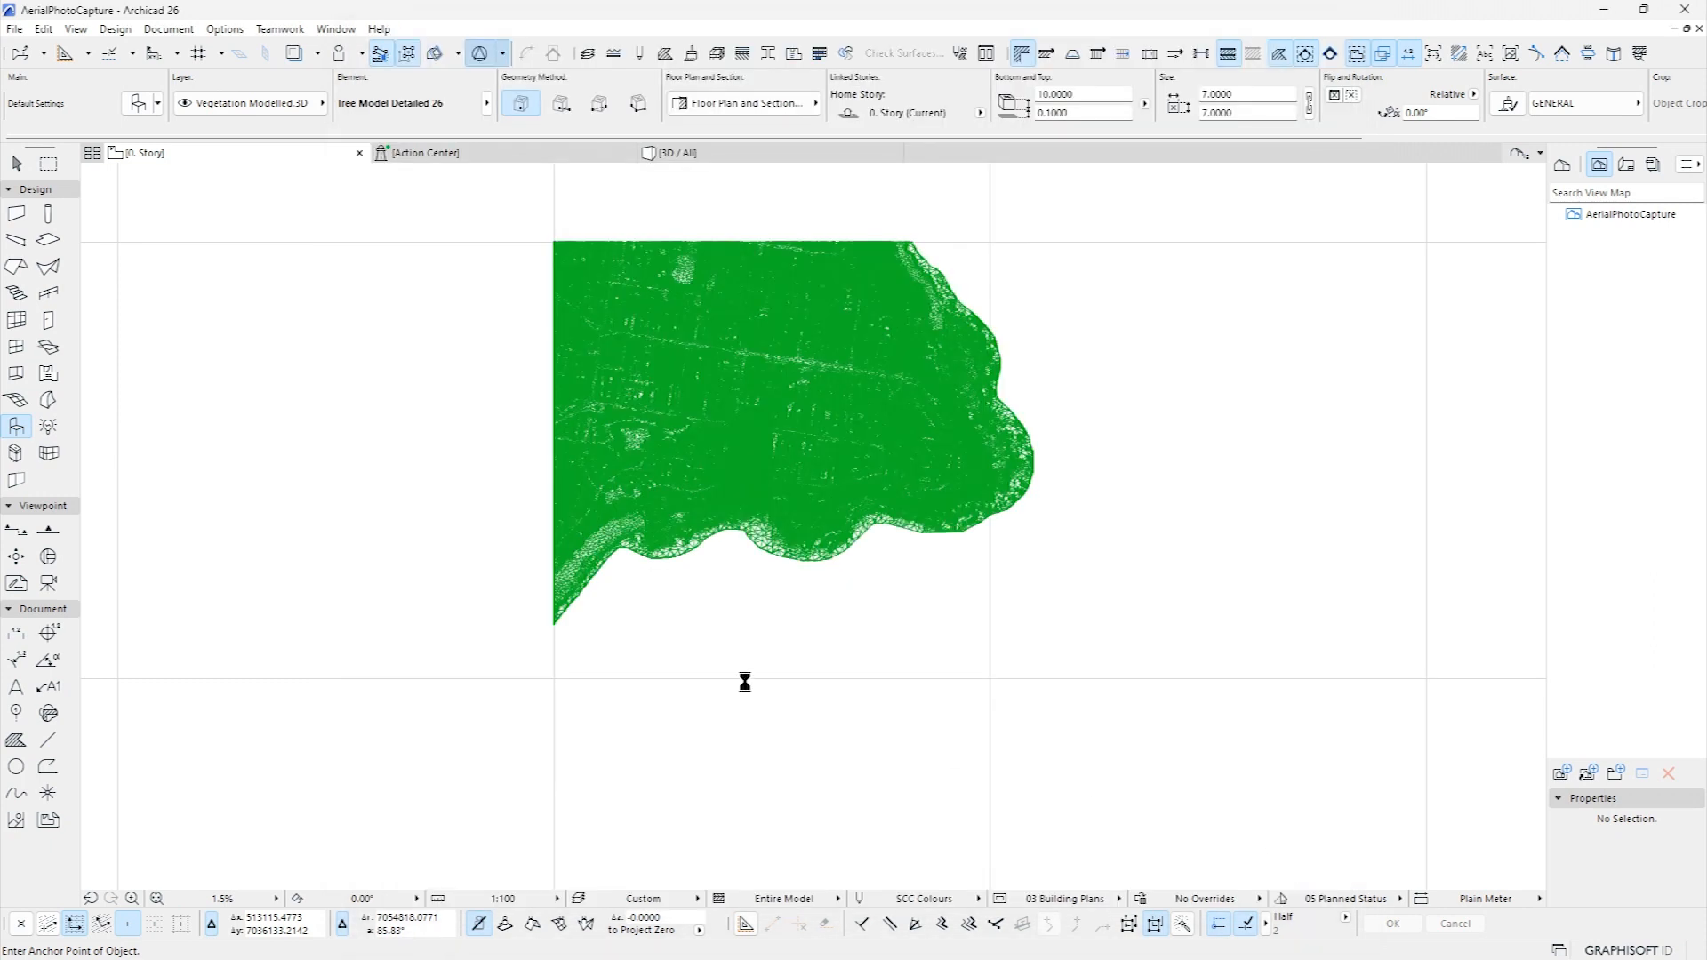
Merge the Virtual Building (All Stories) of ARCHINTENSIVE2023.pln into the project, keeping its original position
{"action": "left_click", "coordinate": [13, 29]}
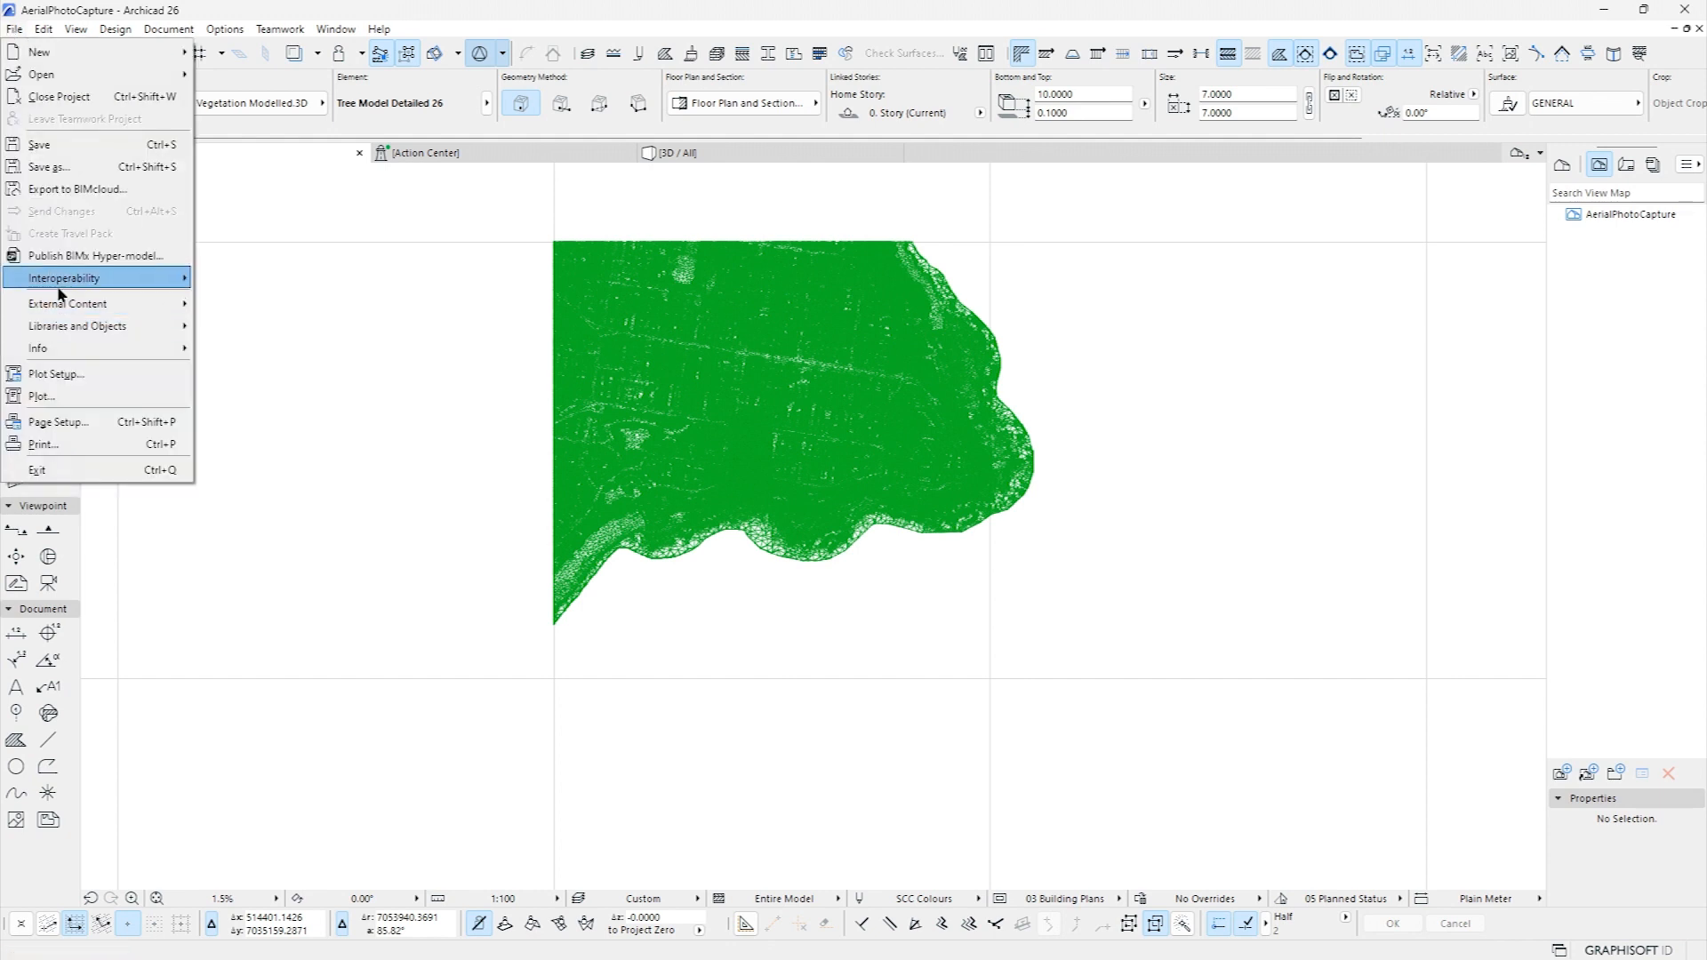
{"action": "mouse_move", "coordinate": [103, 278]}
{"action": "mouse_move", "coordinate": [238, 279]}
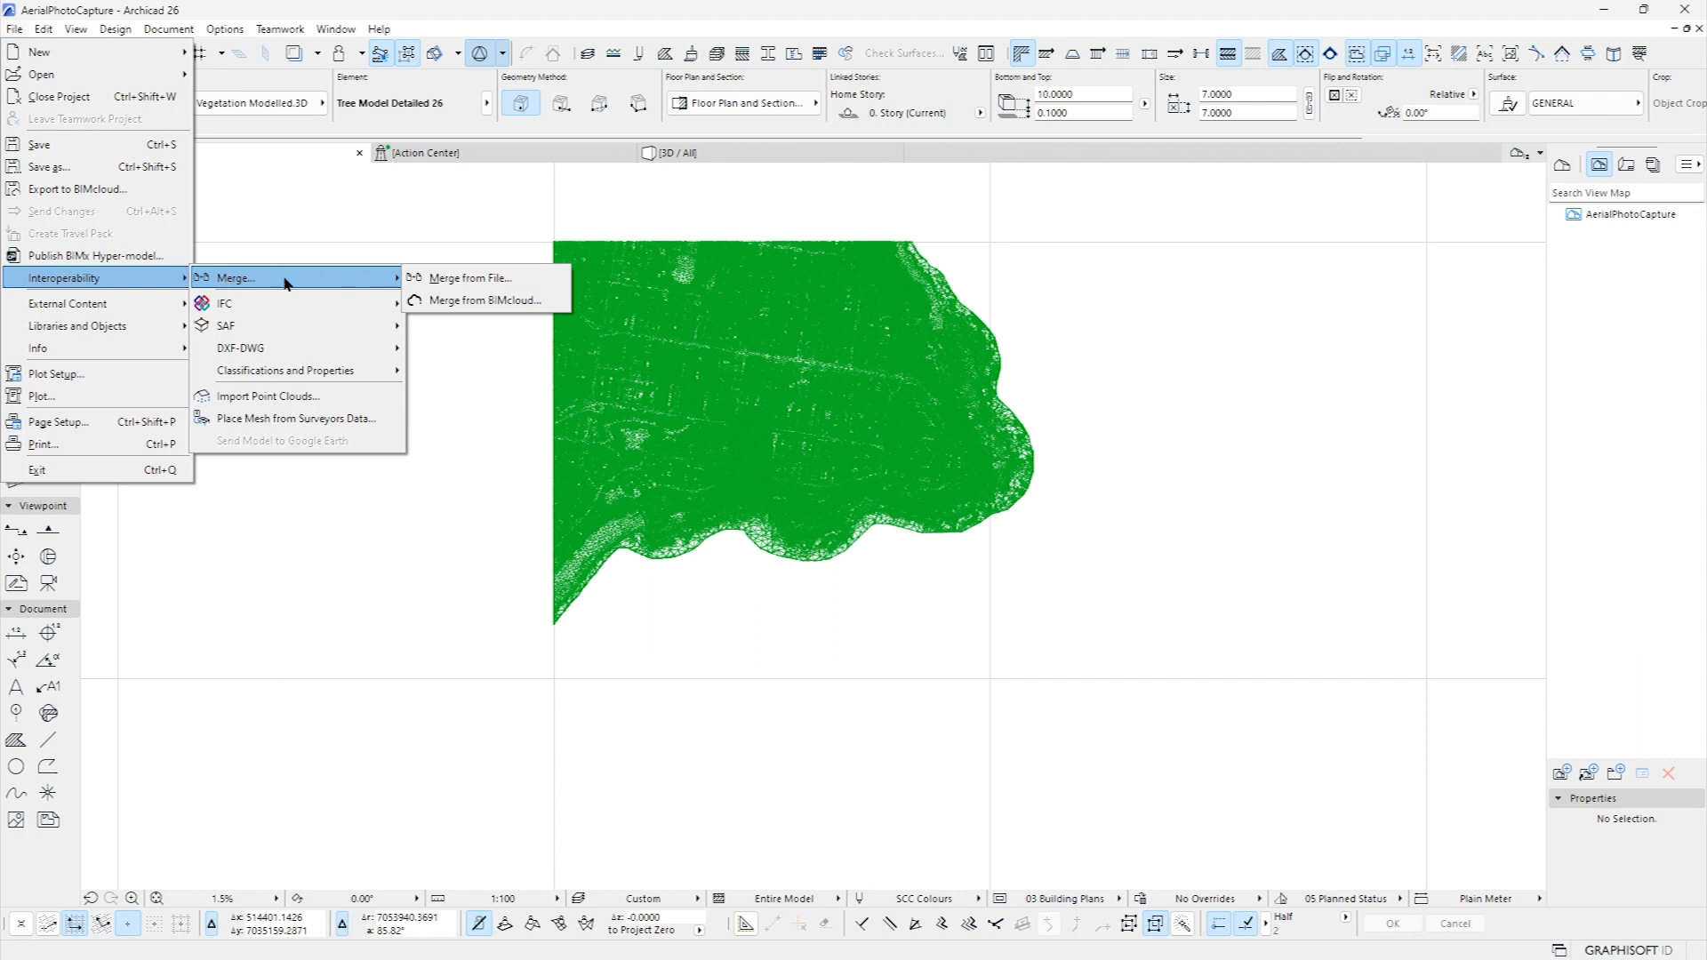
{"action": "left_click", "coordinate": [436, 278]}
{"action": "left_click", "coordinate": [519, 135]}
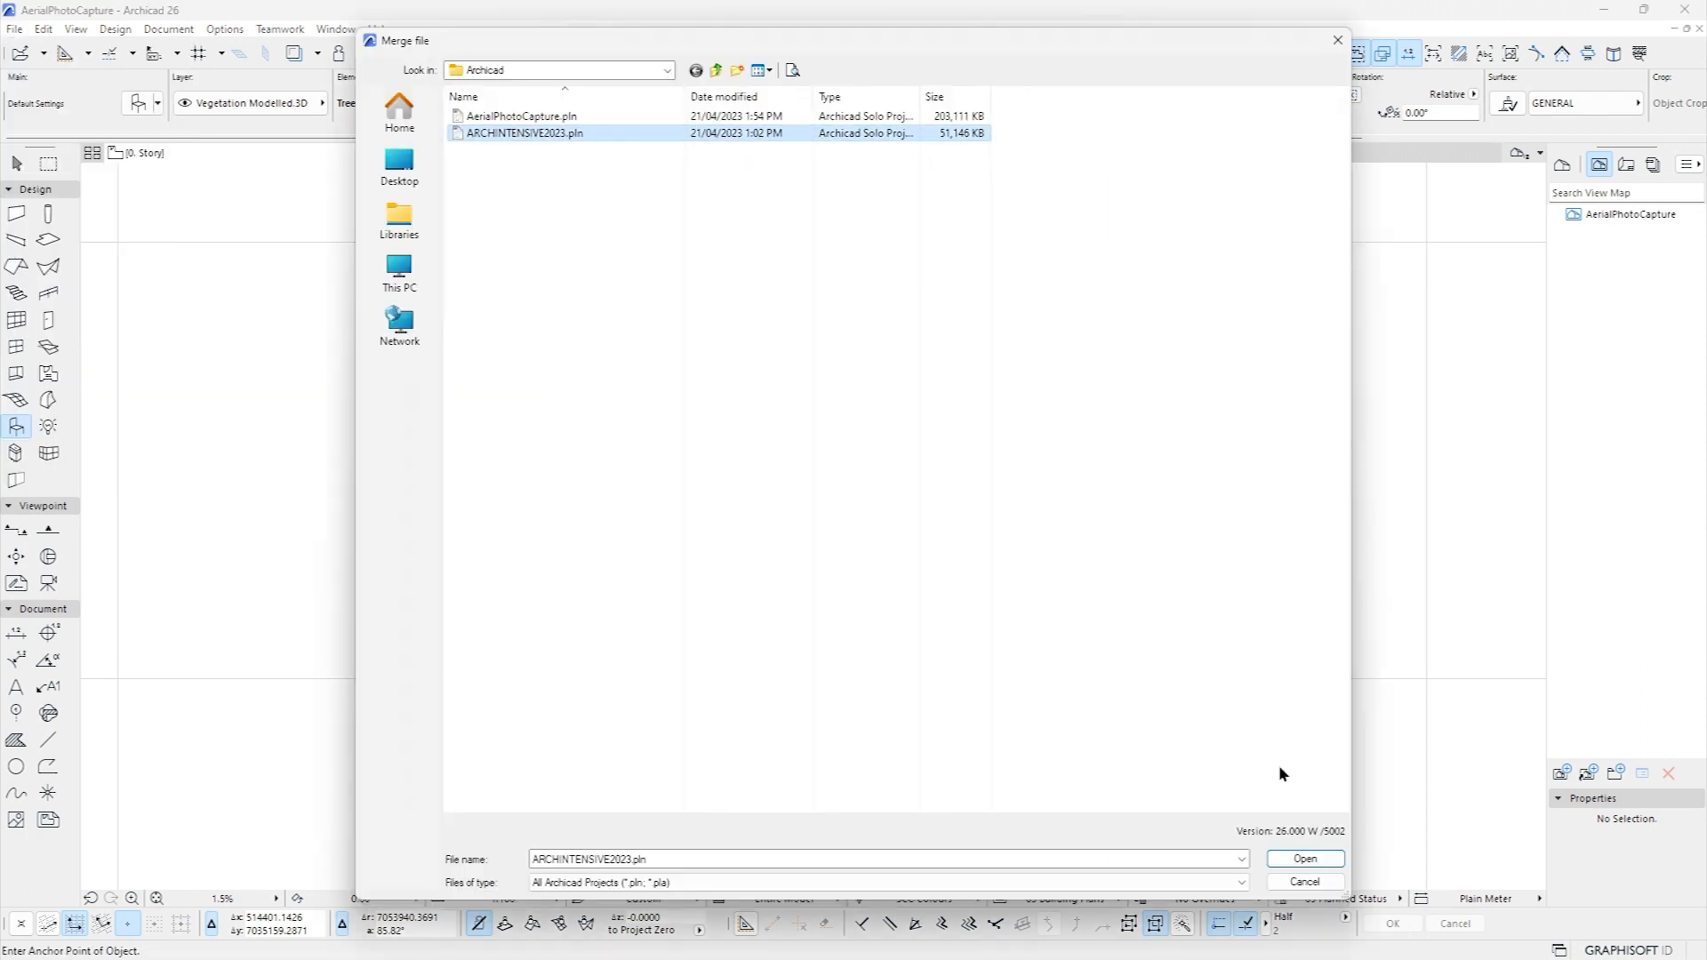
{"action": "left_click", "coordinate": [1298, 860]}
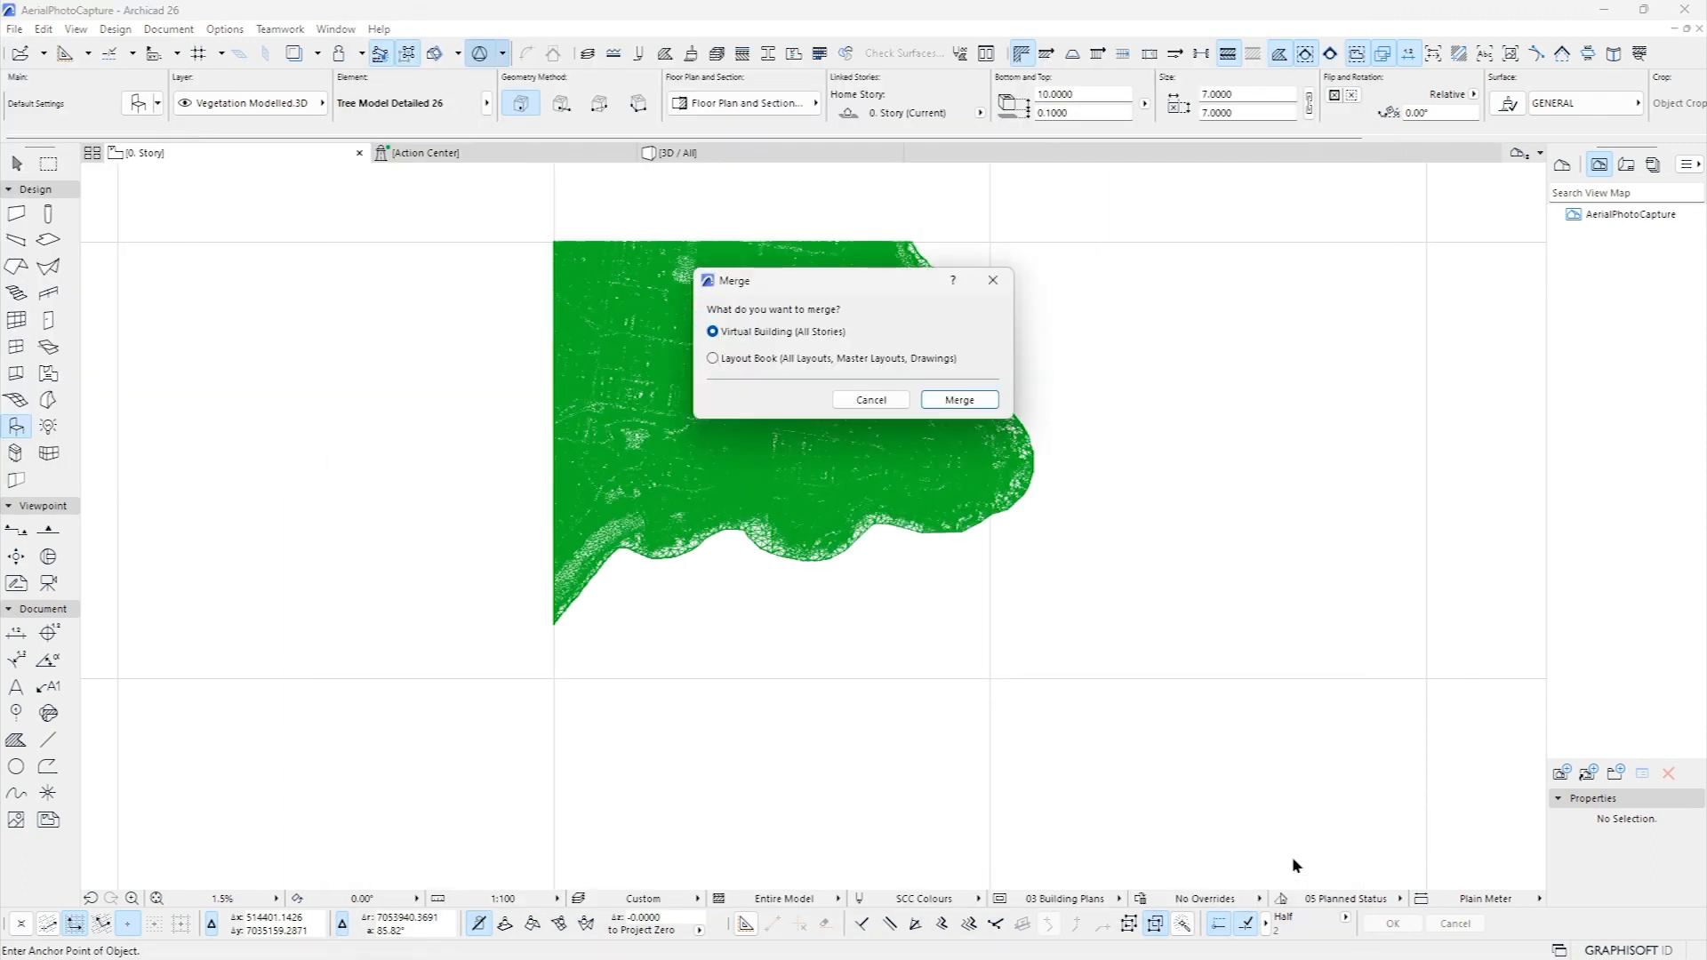
{"action": "left_click", "coordinate": [960, 400]}
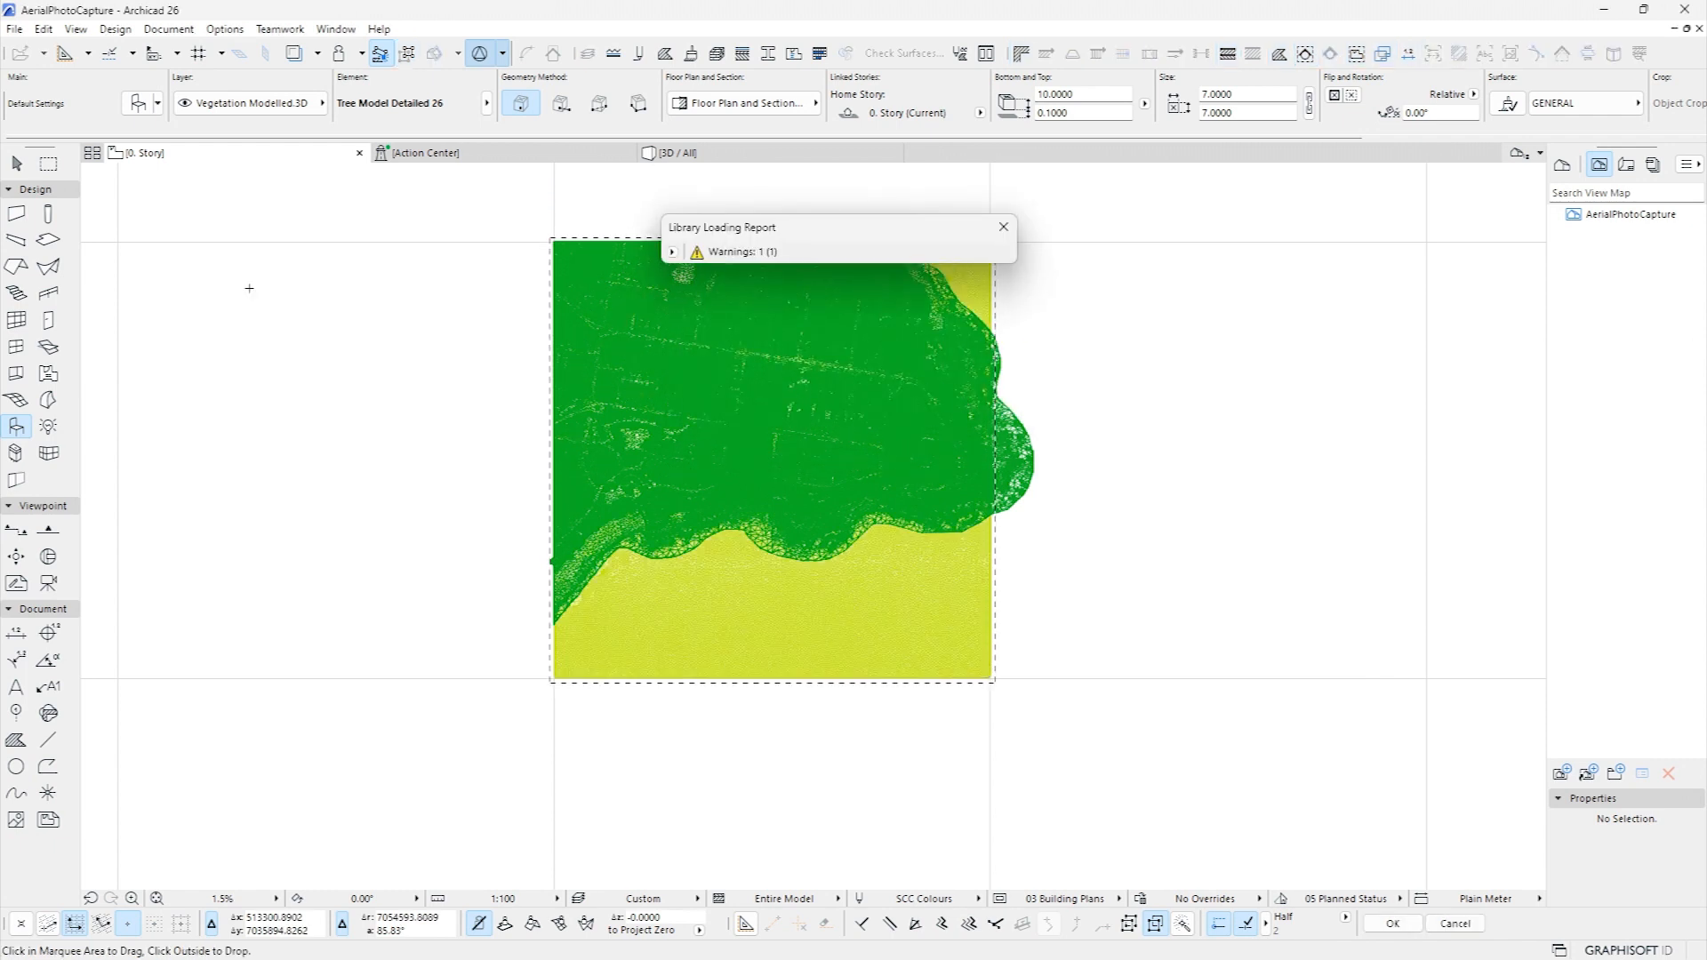
{"action": "left_click", "coordinate": [249, 288]}
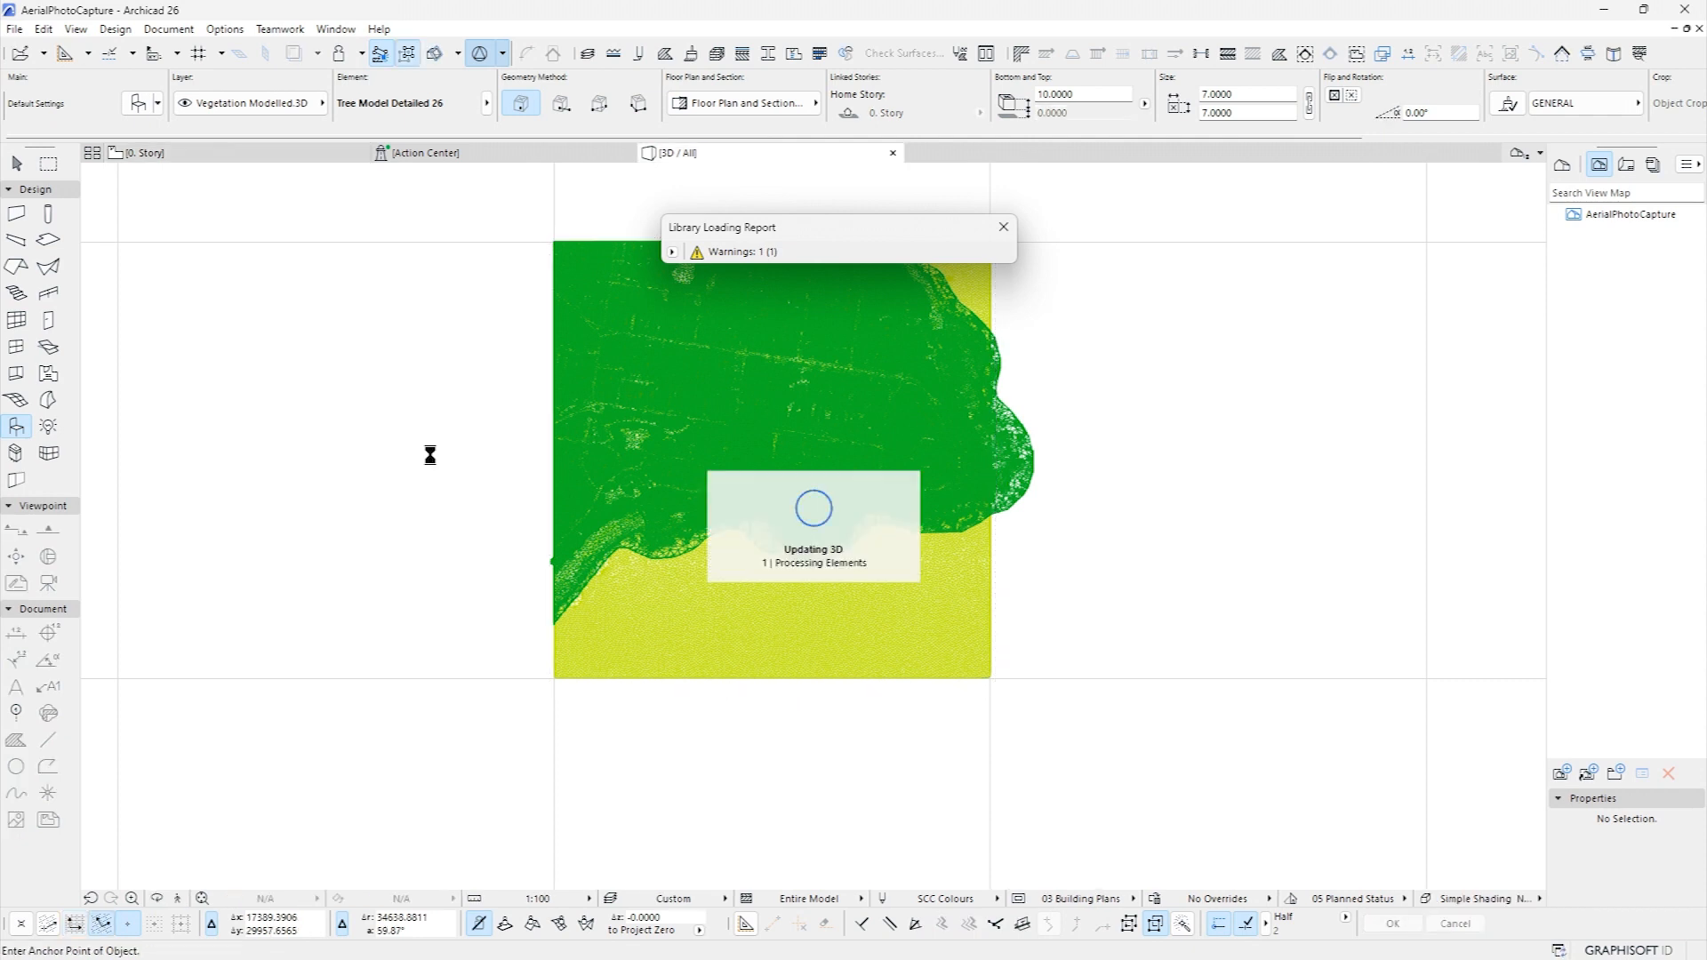
Inspect the merged model in 3D, remove the white LiDAR buildings morph from view and dismiss the Library Loading Report
{"action": "scroll", "coordinate": [431, 455], "scroll_direction": "up", "scroll_amount": 5}
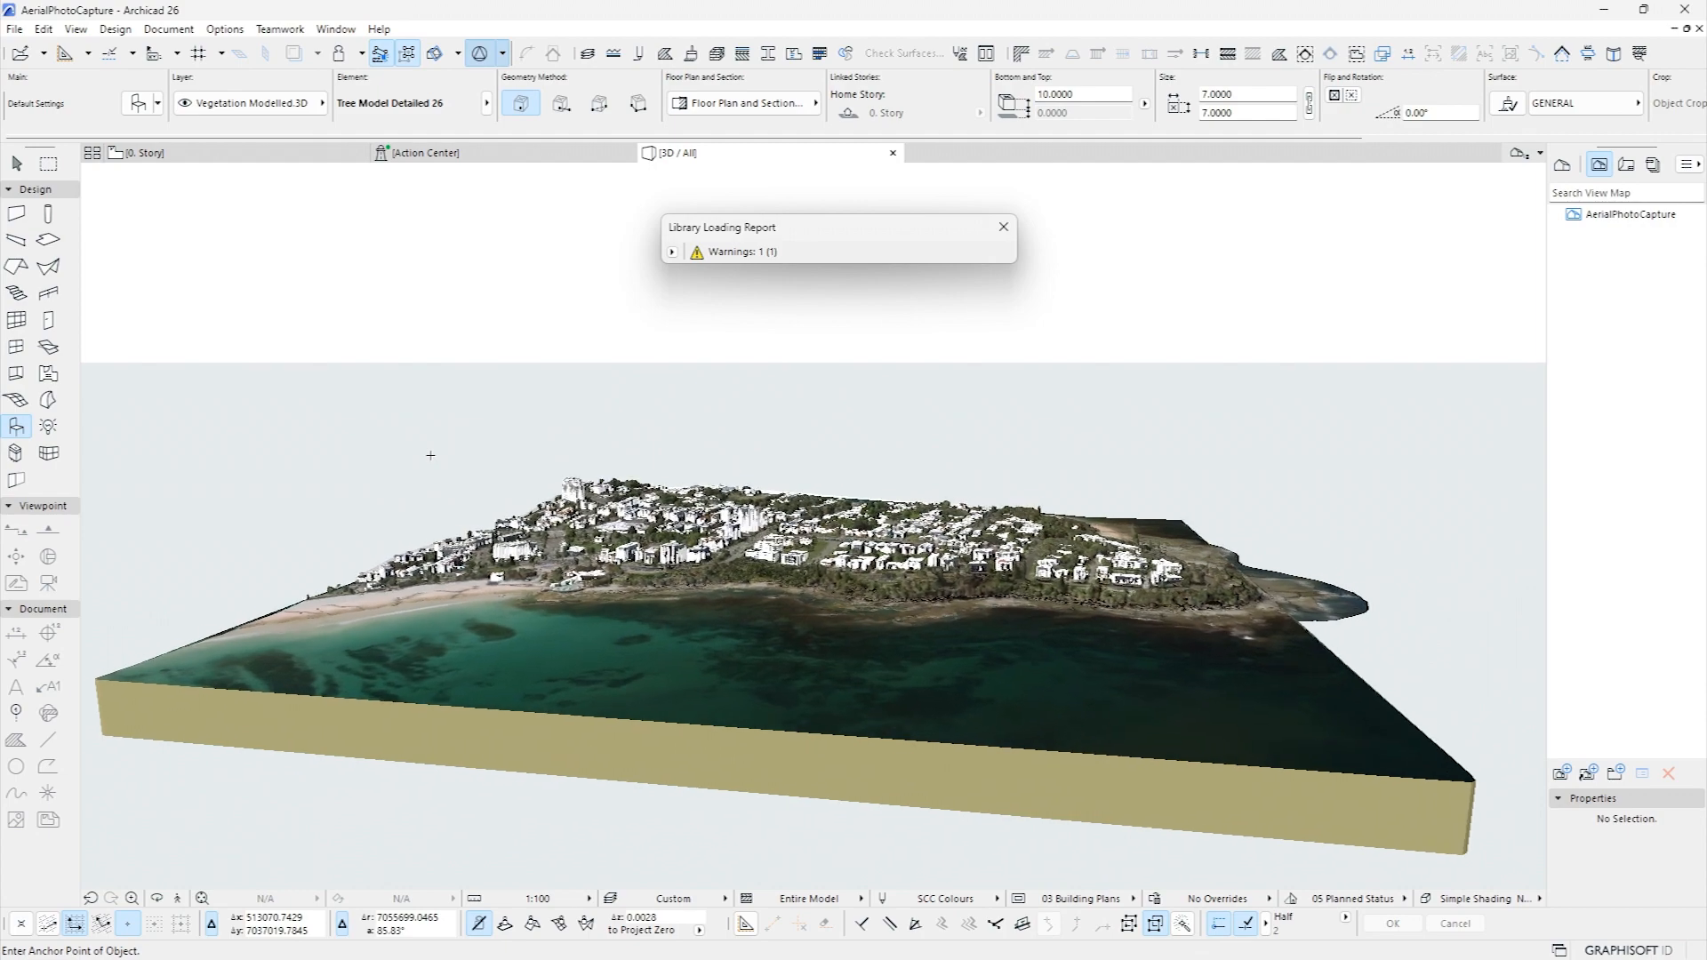
{"action": "scroll", "coordinate": [431, 455], "scroll_direction": "up", "scroll_amount": 5}
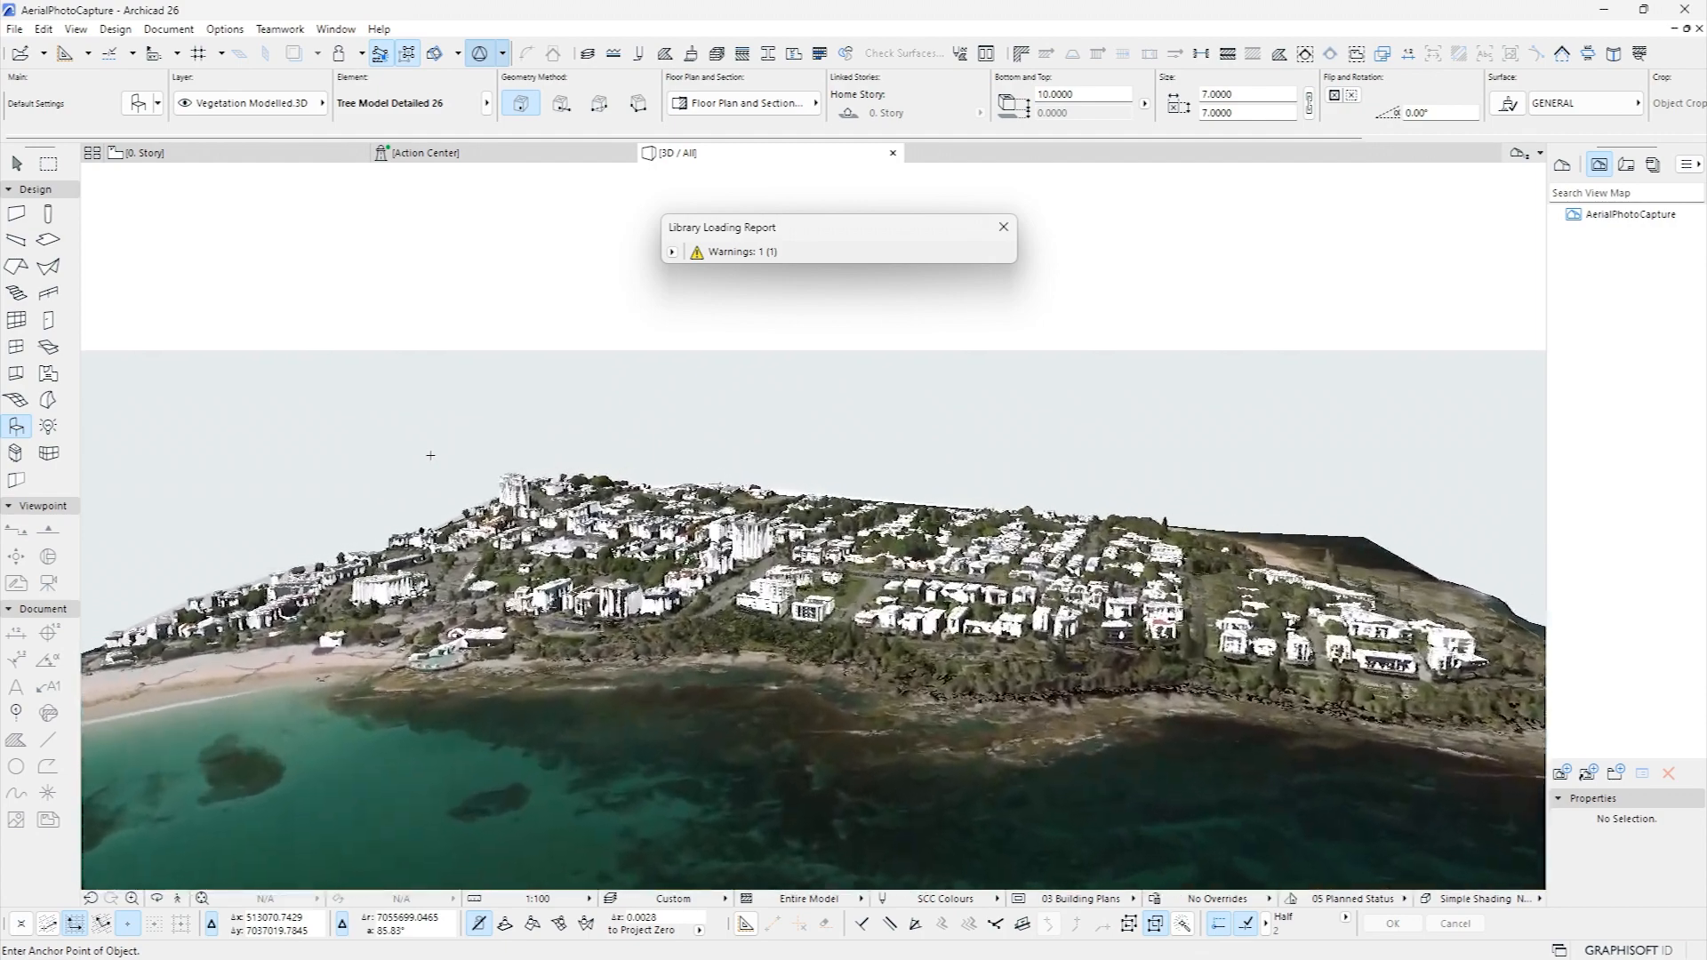
{"action": "scroll", "coordinate": [431, 456], "scroll_direction": "up", "scroll_amount": 5}
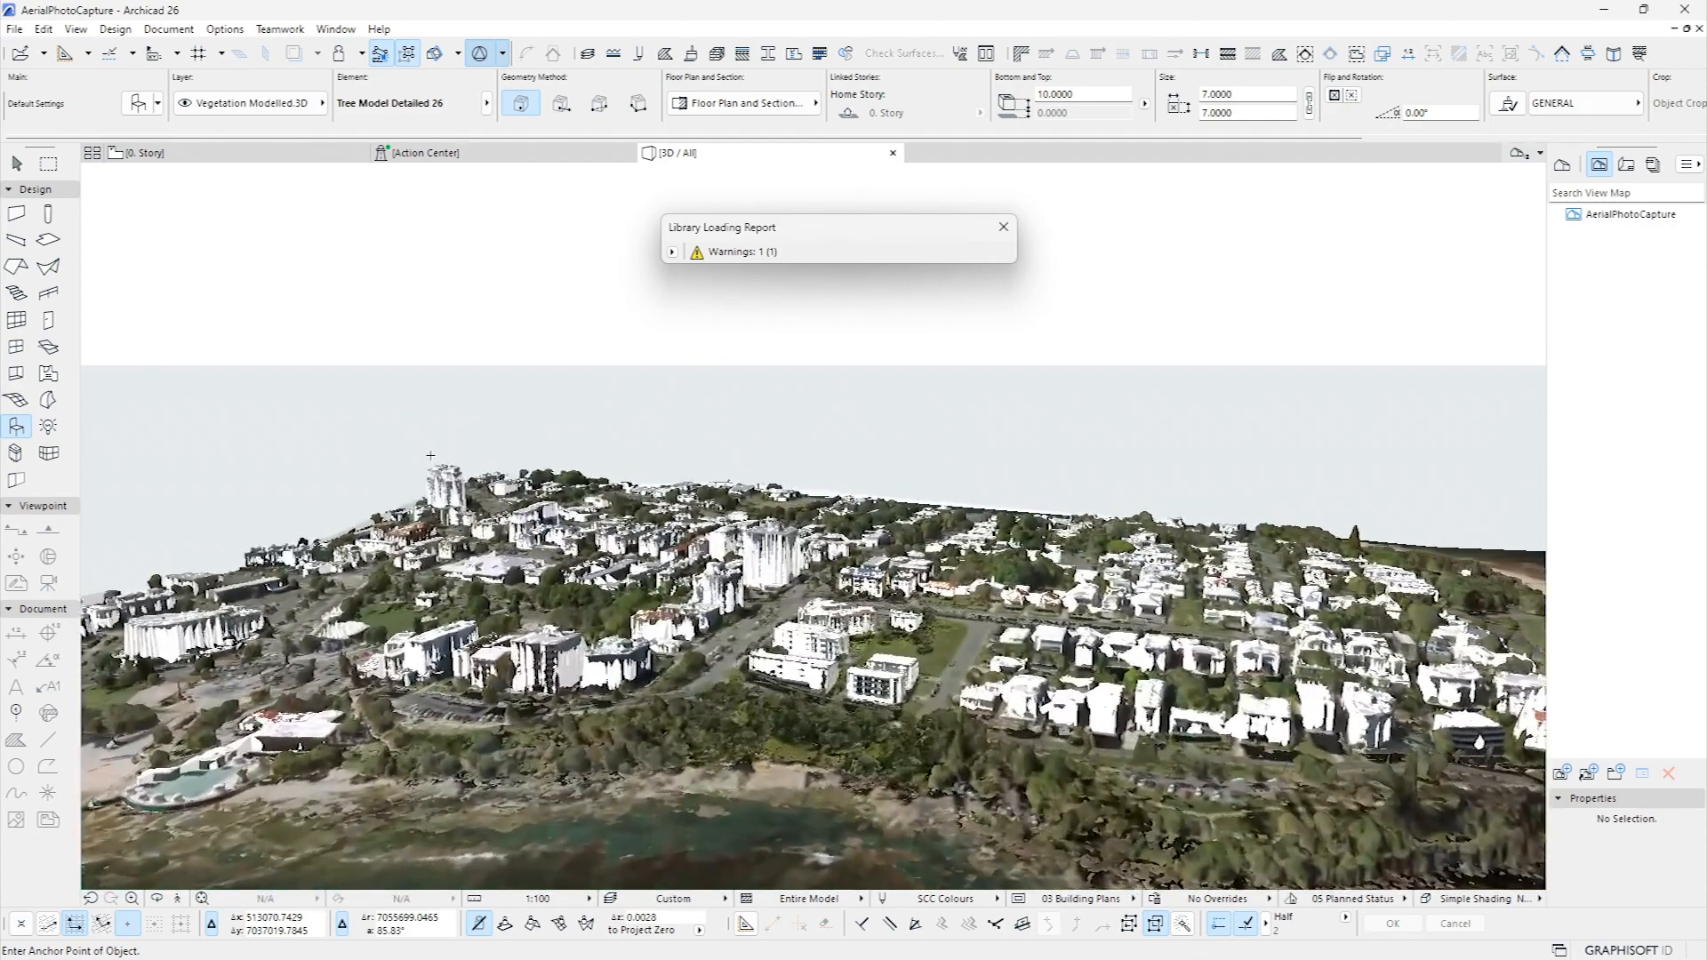
{"action": "scroll", "coordinate": [431, 455], "scroll_direction": "up", "scroll_amount": 5}
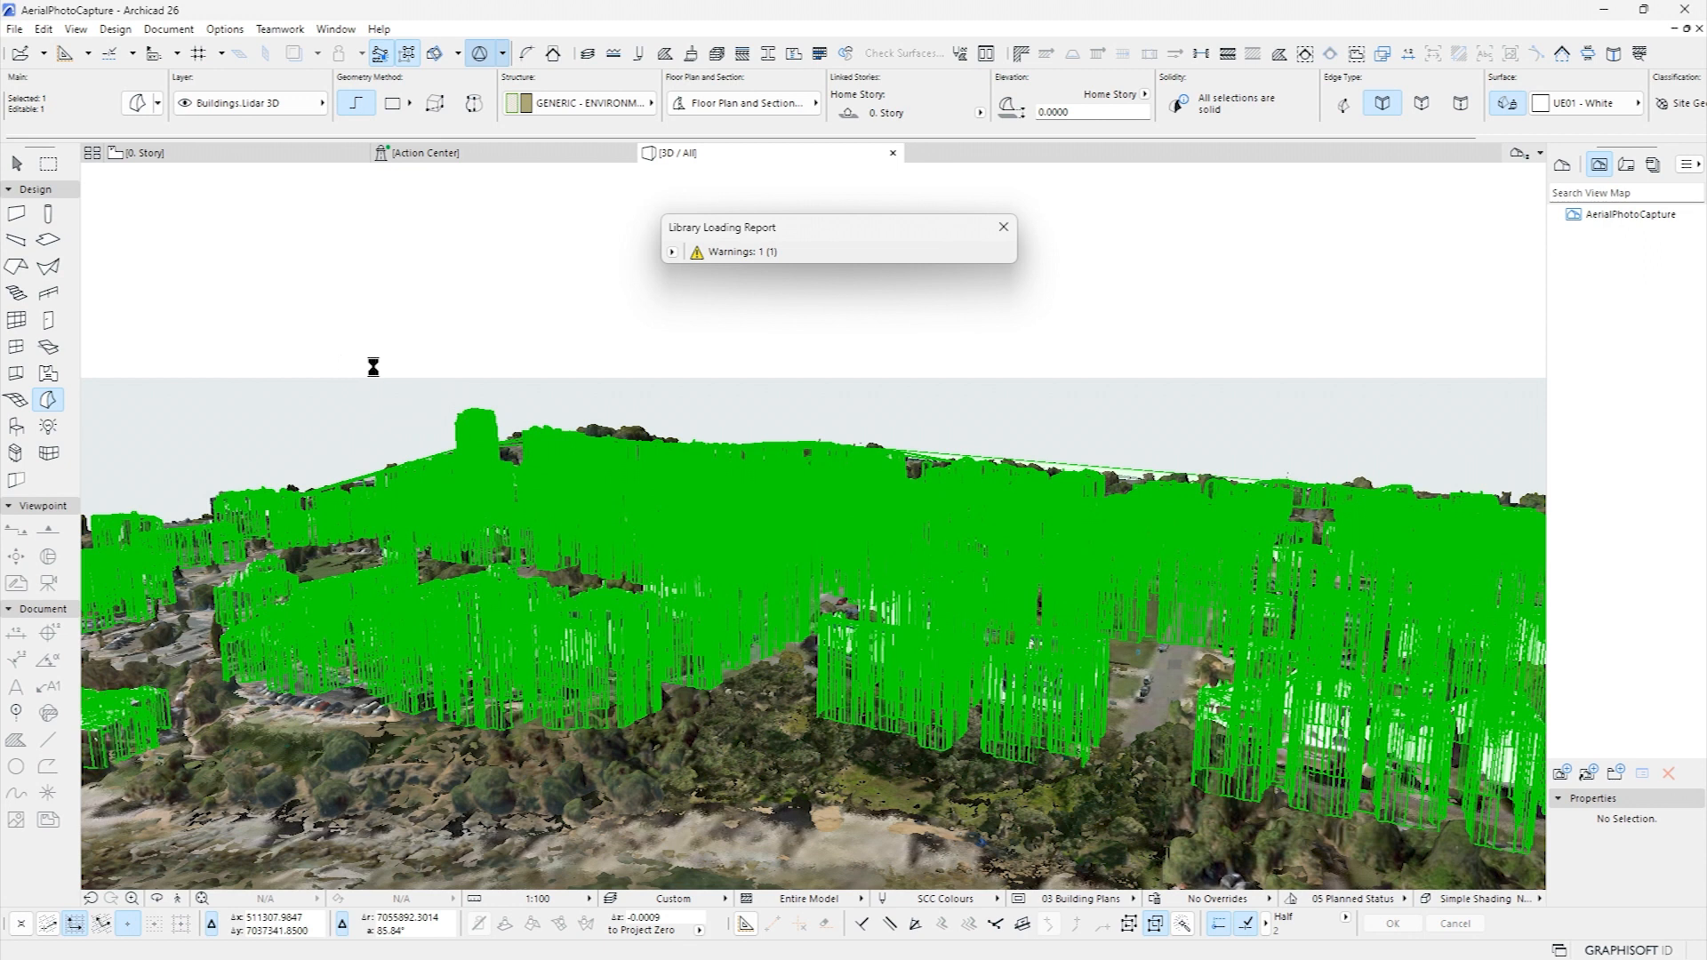
{"action": "key", "text": "Escape"}
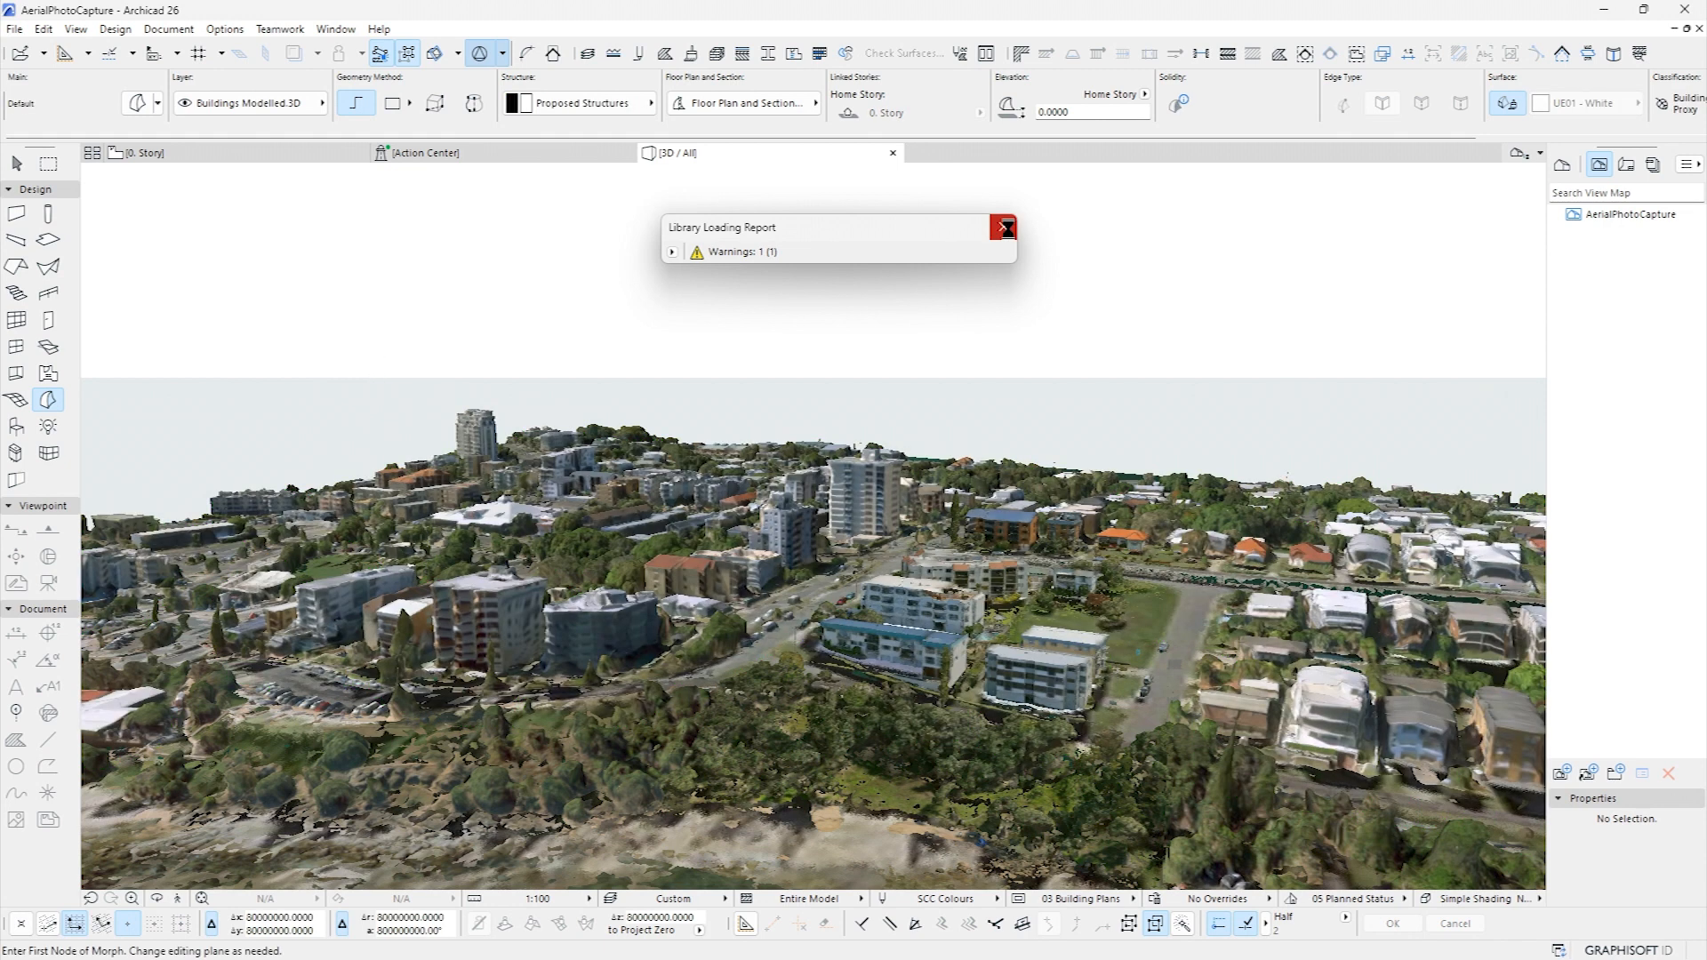
{"action": "left_click", "coordinate": [1003, 226]}
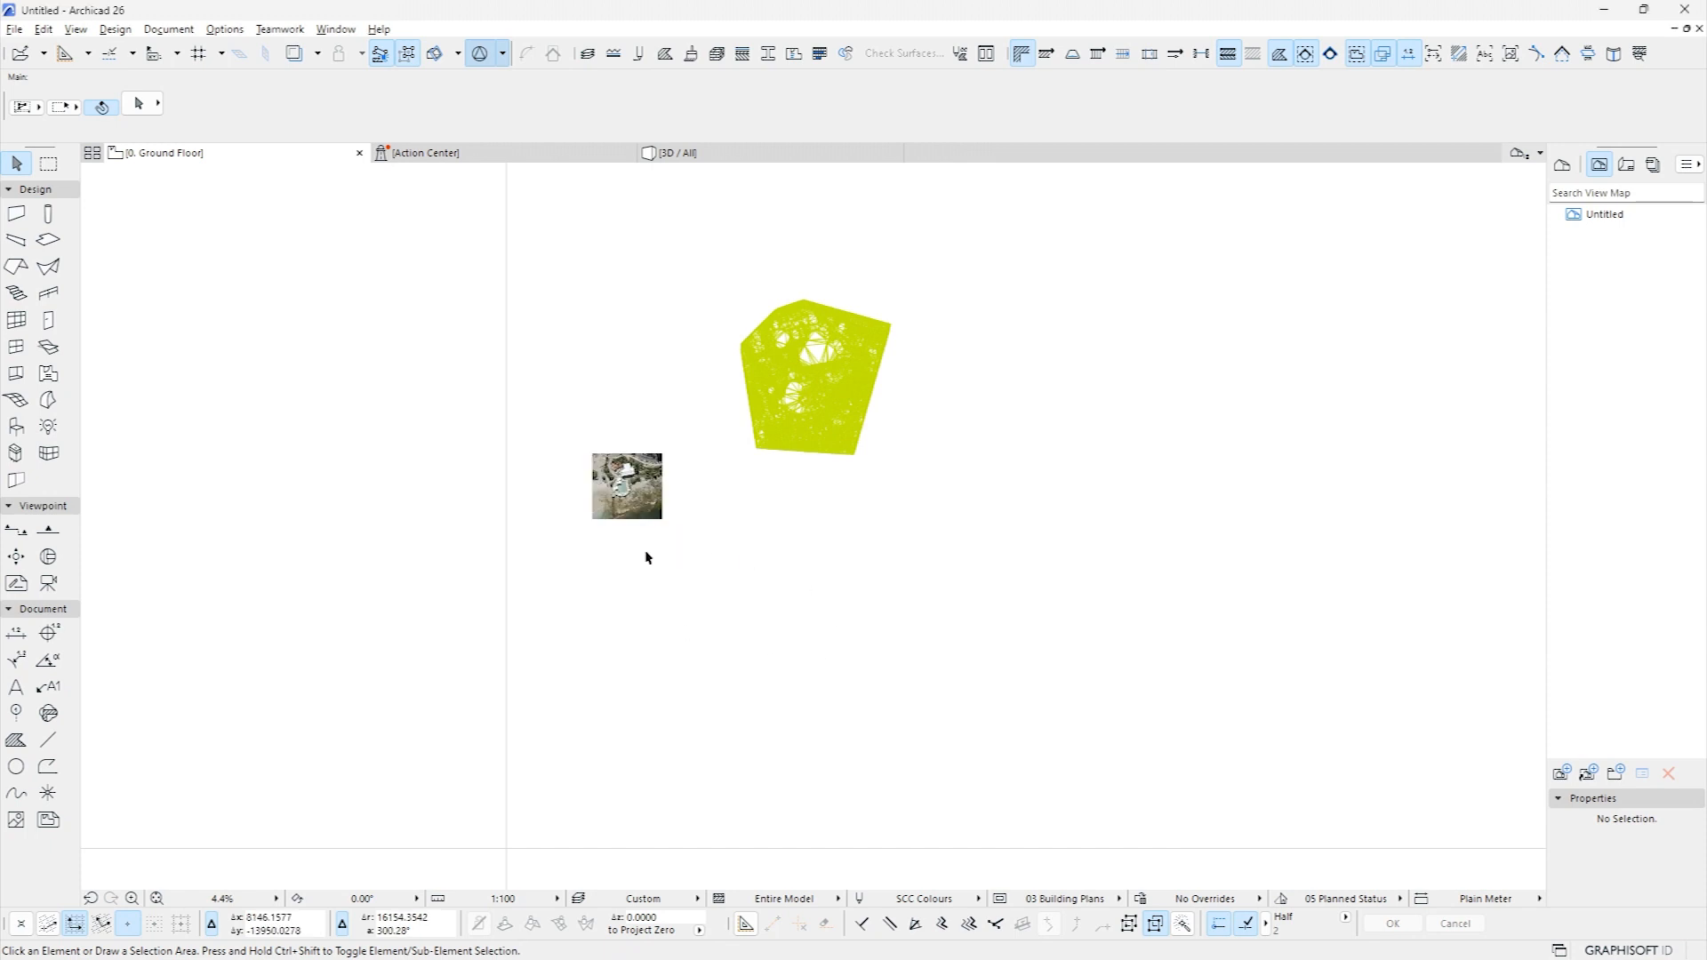
Fit the 160 × 150 m aerial photo over the pool mesh and draw a small rectangular slab touching the photo's lower-left corner
{"action": "left_click", "coordinate": [628, 498]}
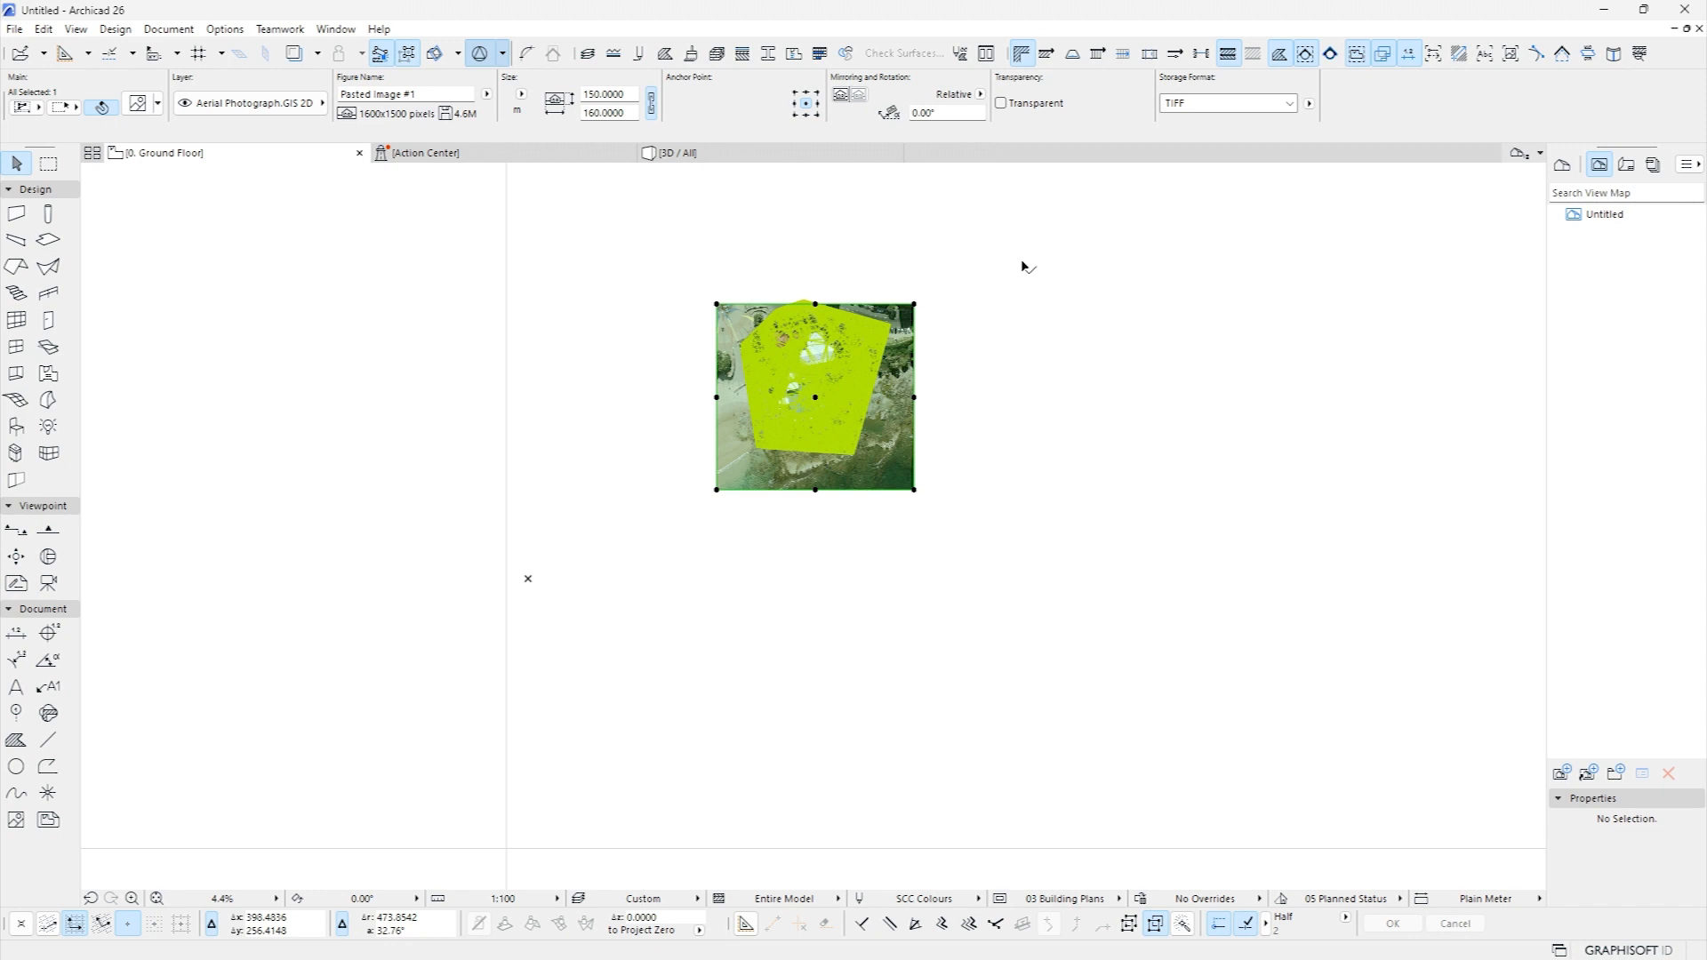
{"action": "key", "text": "ctrl+shift+apostrophe"}
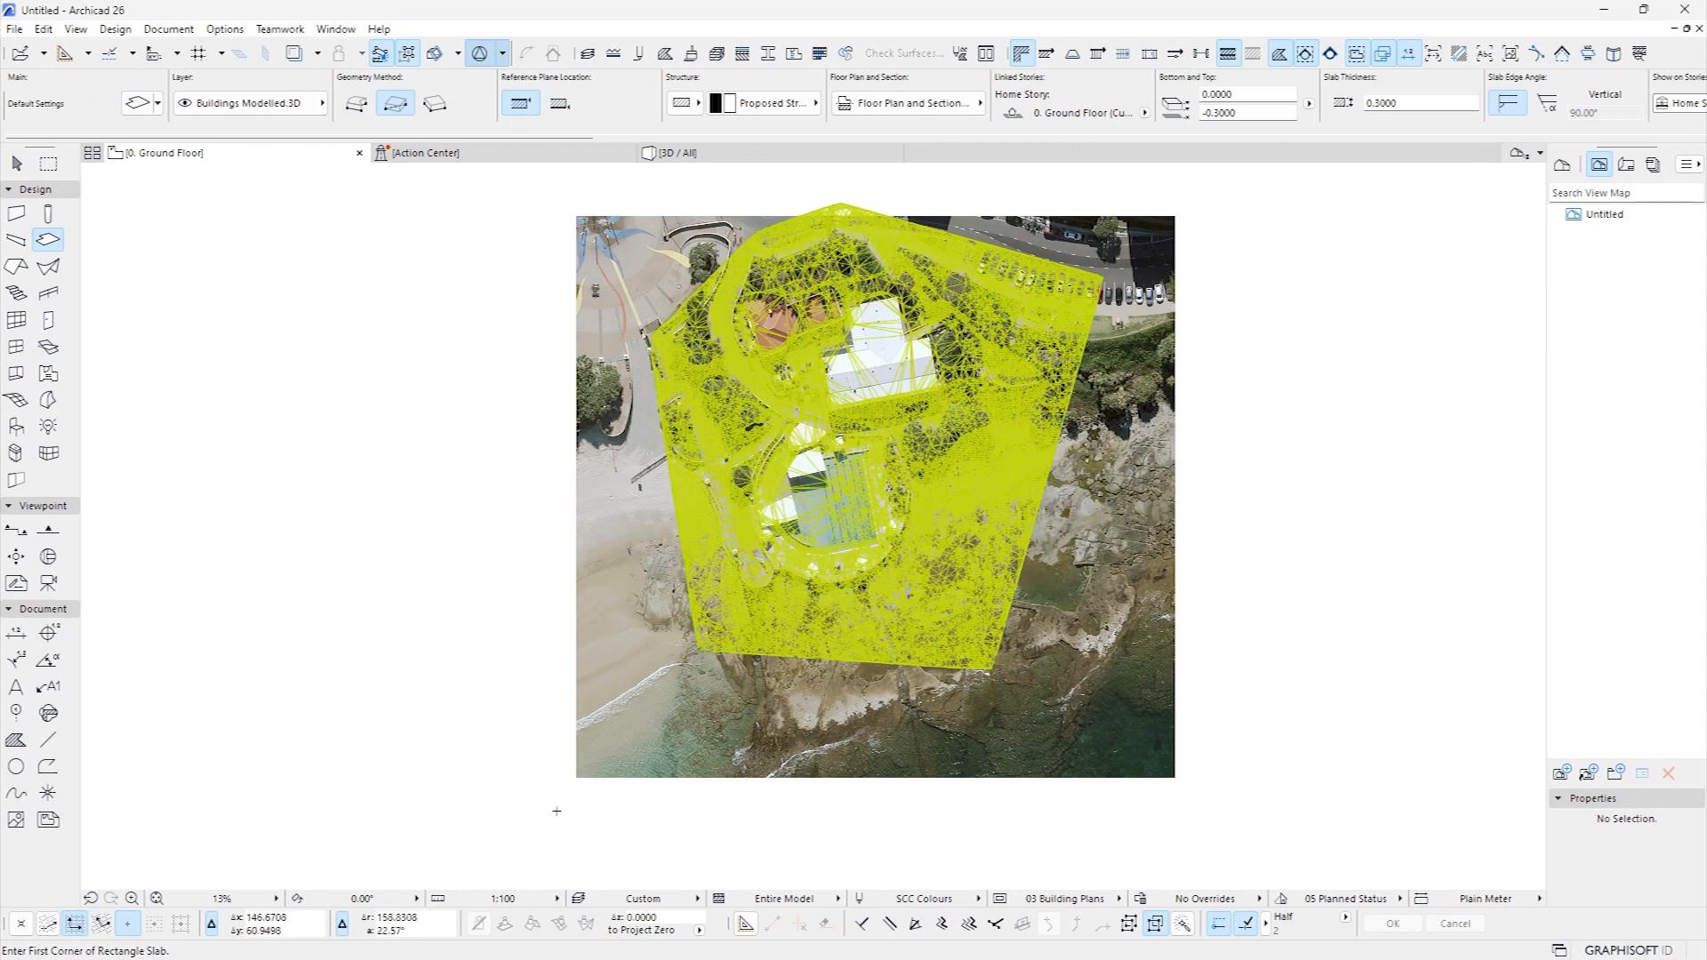
{"action": "left_click", "coordinate": [575, 778]}
{"action": "left_click", "coordinate": [491, 840]}
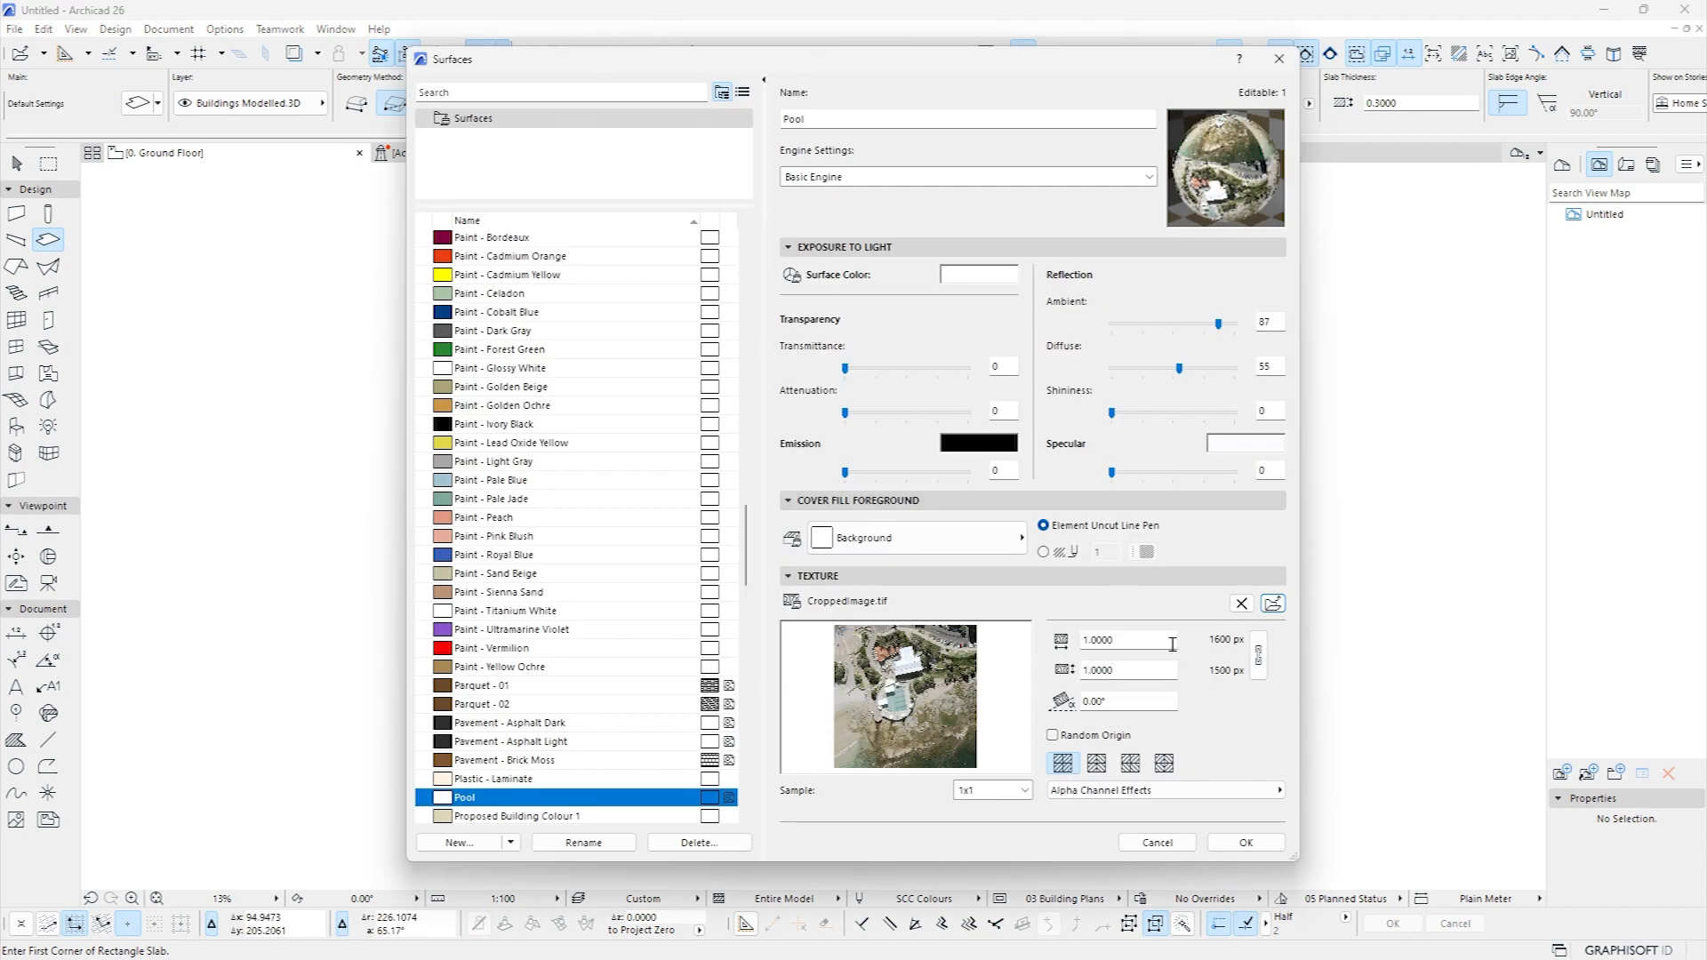
Set the Pool surface's CroppedImage.tif texture to 160 wide by 150 high
{"action": "double_click", "coordinate": [1173, 641]}
{"action": "type", "text": "160"}
{"action": "key", "text": "Tab"}
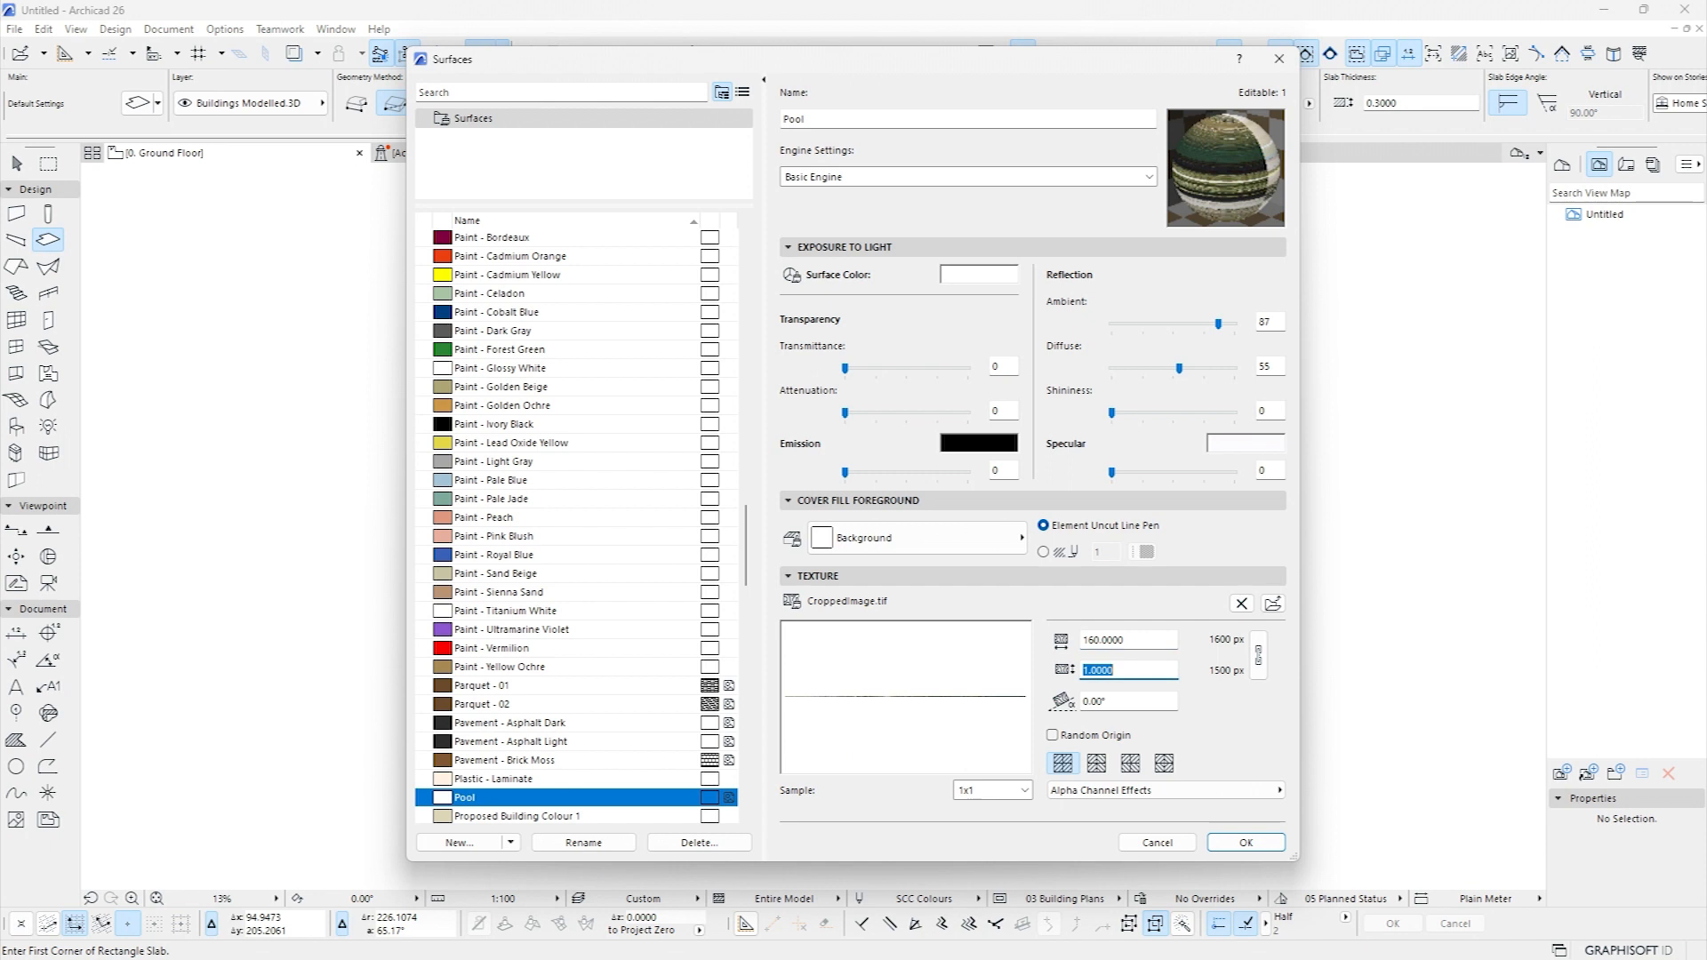
{"action": "type", "text": "150"}
{"action": "key", "text": "Tab"}
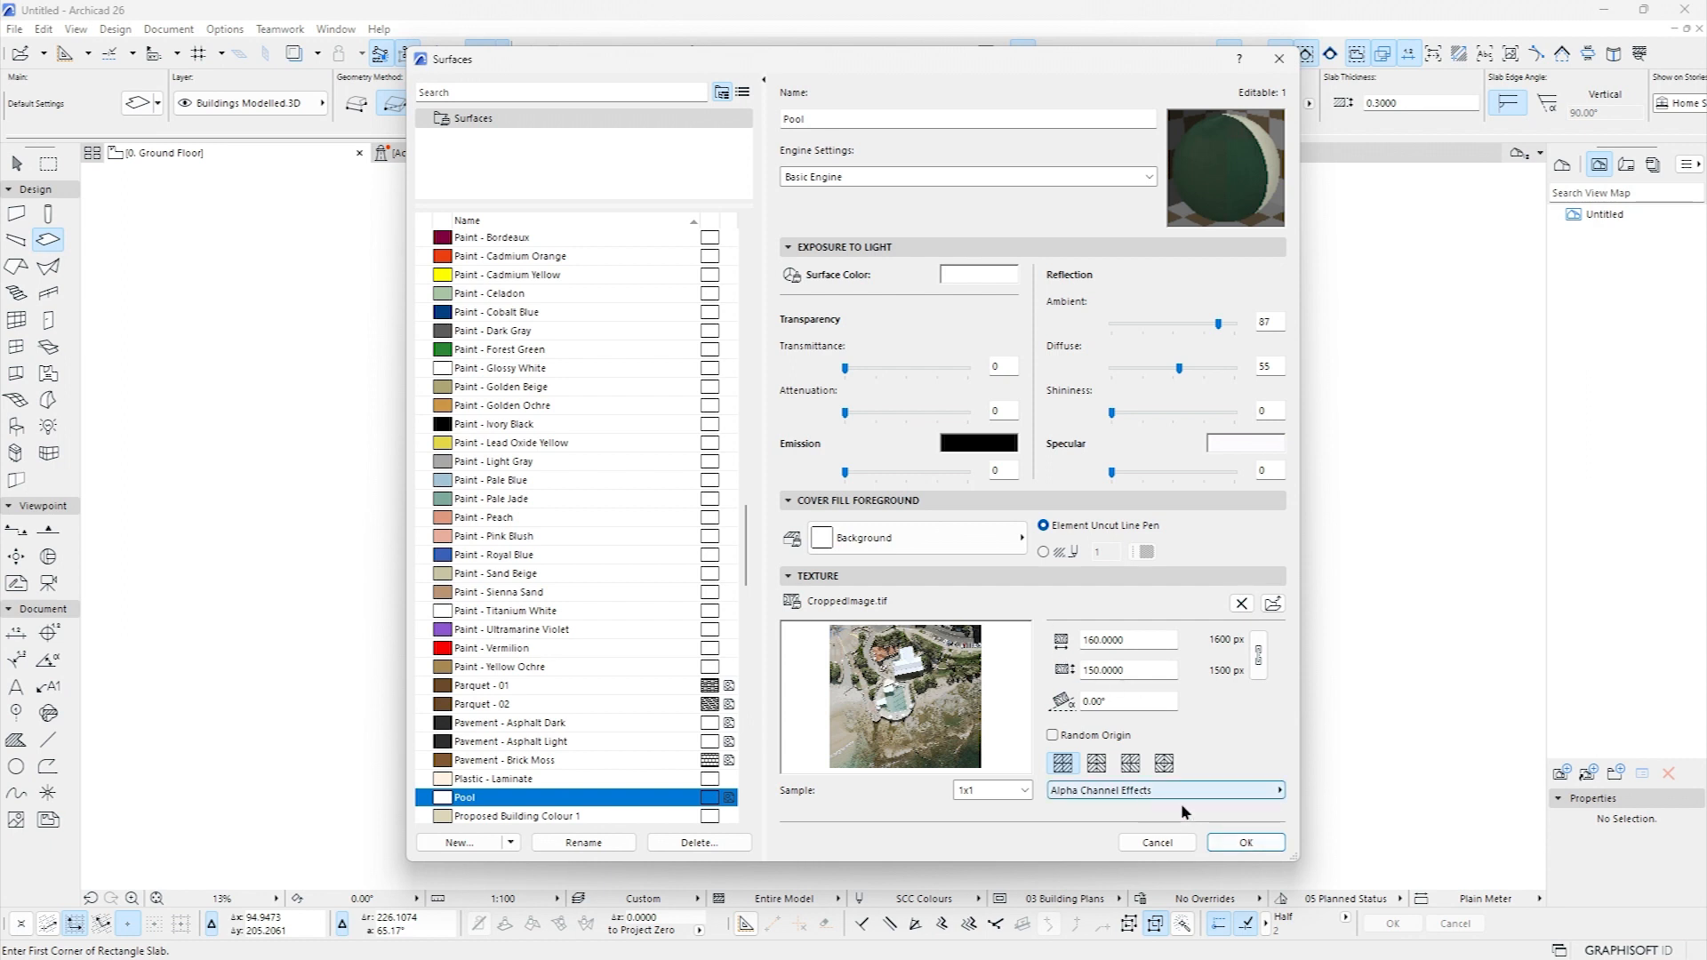
{"action": "left_click", "coordinate": [1244, 841]}
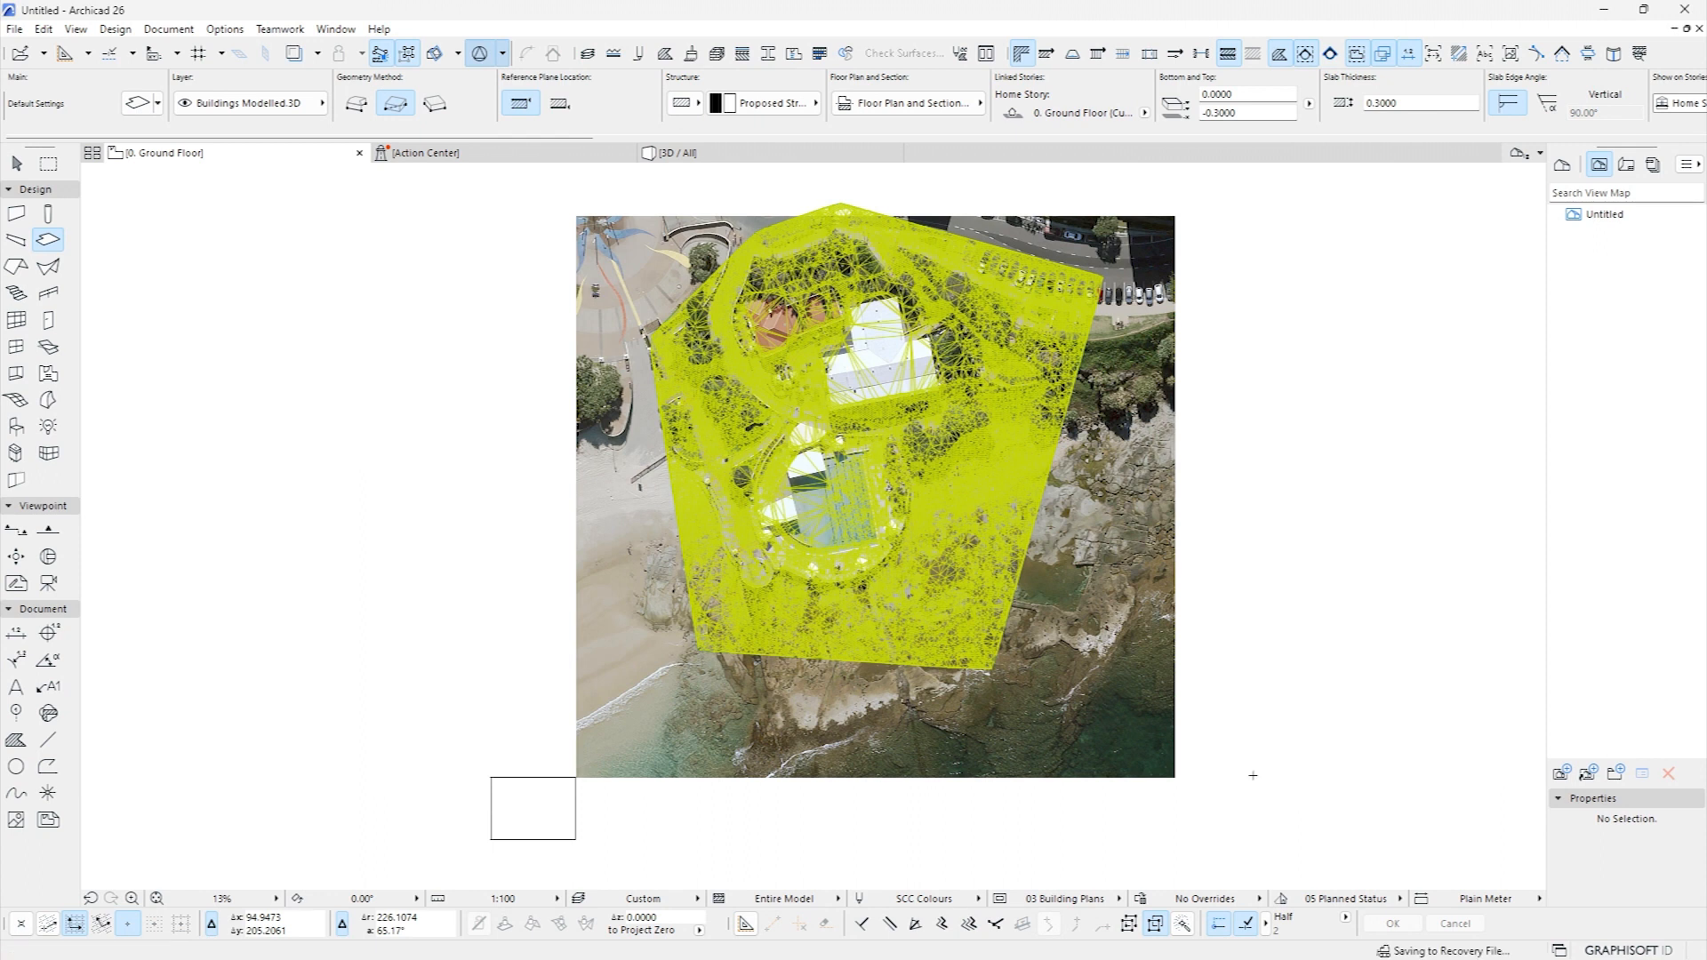
Select the pool mesh in 3D and align its 3D texture origin to the slab corner that touches the aerial photo
{"action": "key", "text": "F3"}
{"action": "middle_click_drag", "start_coordinate": [792, 504], "coordinate": [863, 481], "text": "shift"}
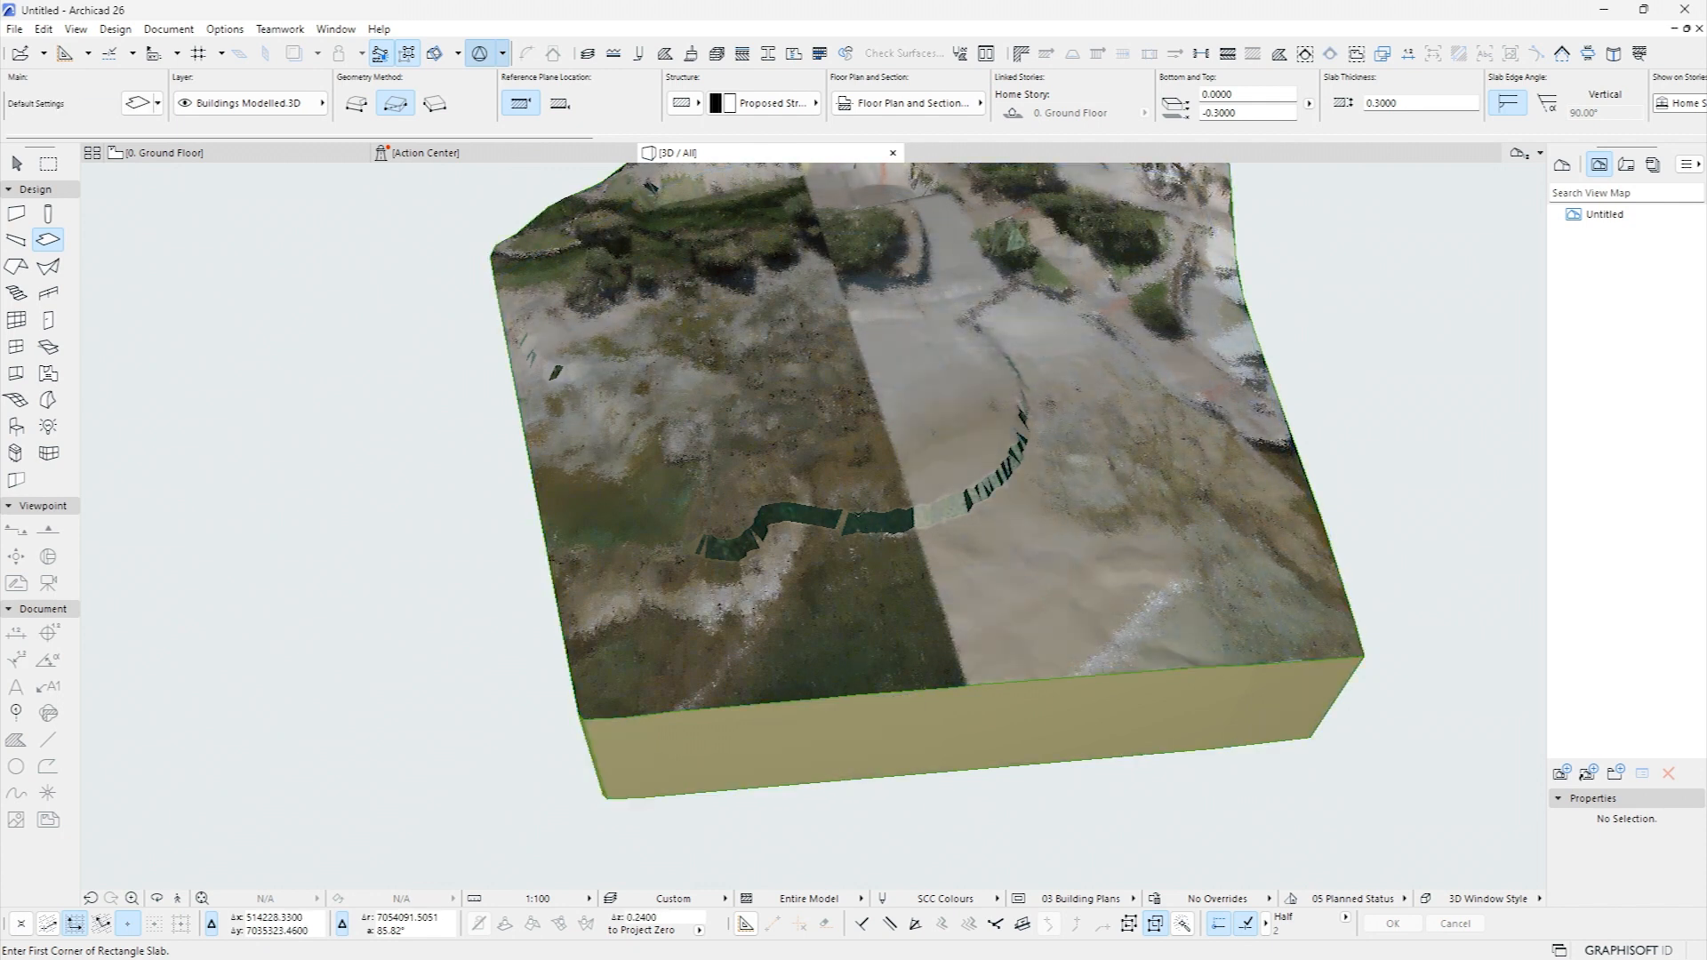
{"action": "scroll", "coordinate": [860, 515], "scroll_direction": "down", "scroll_amount": 5}
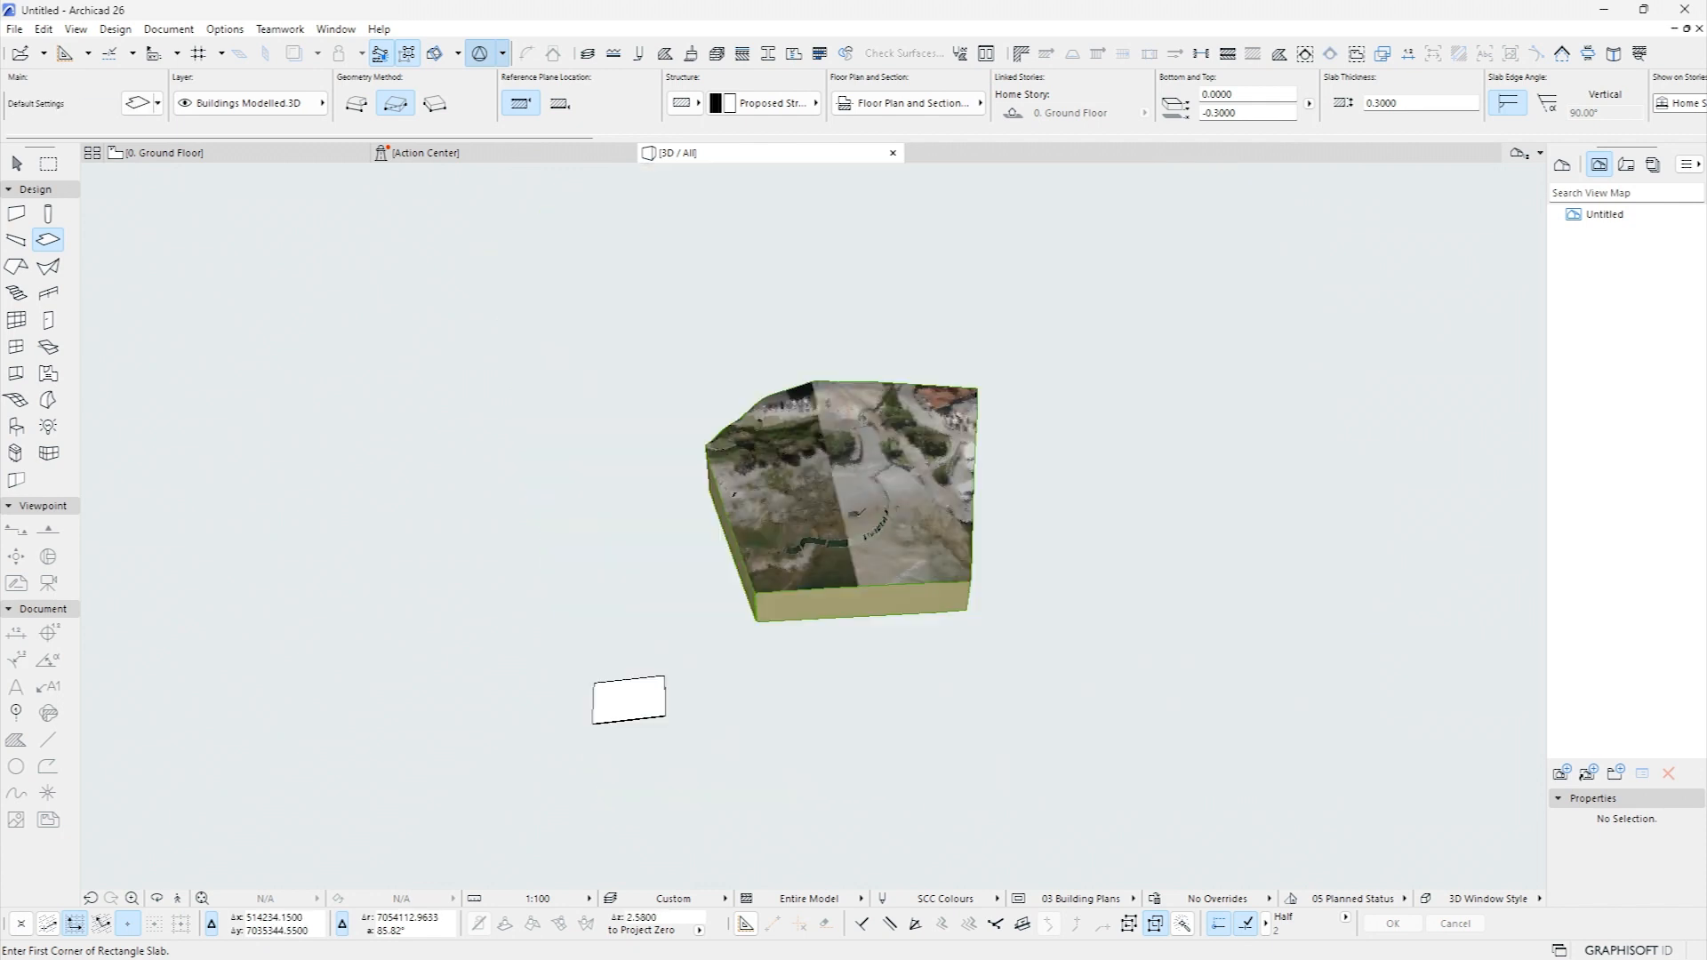
{"action": "left_click", "coordinate": [825, 613], "text": "shift"}
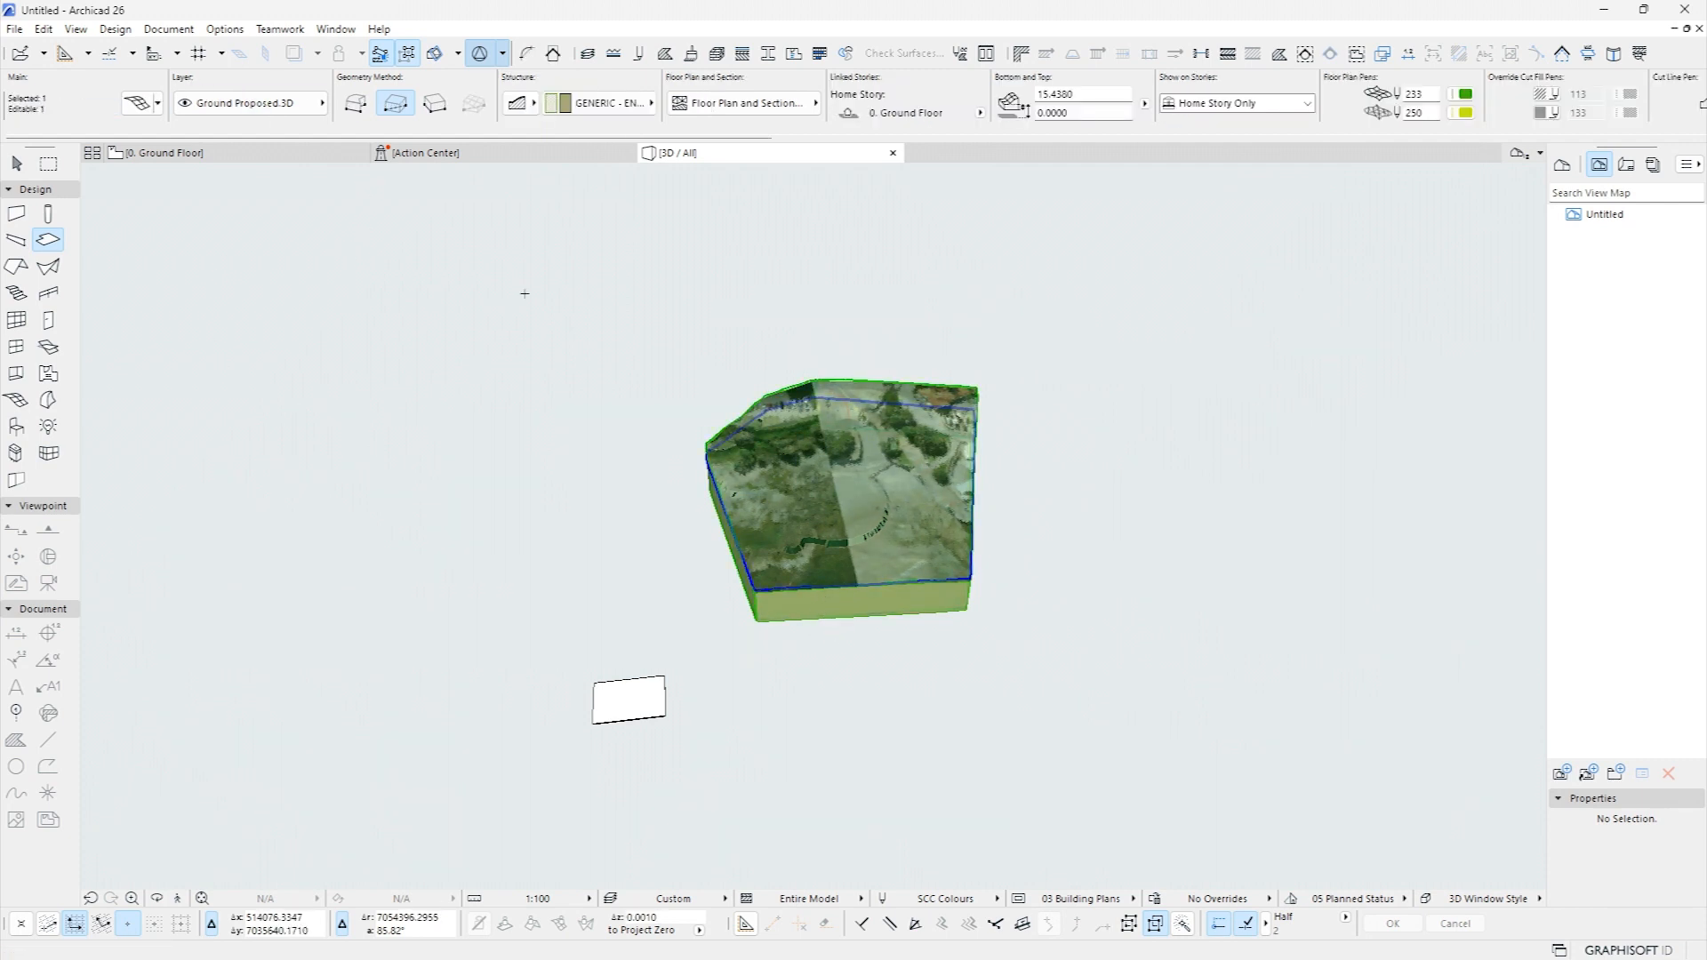
{"action": "left_click", "coordinate": [169, 28]}
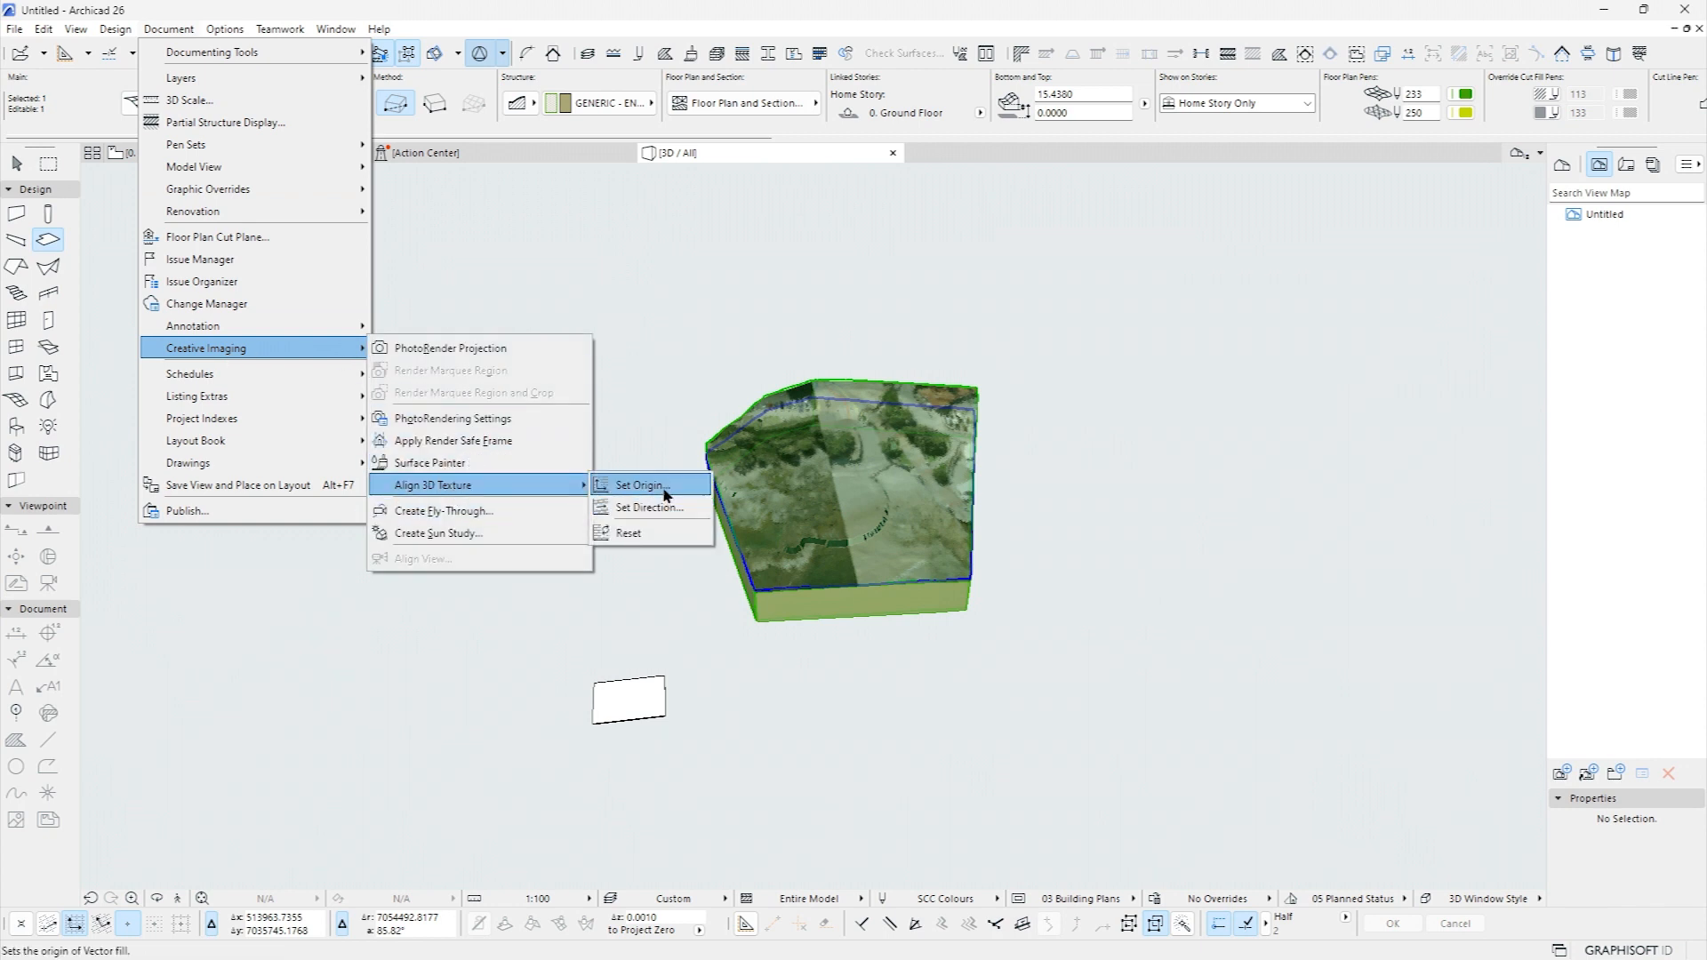
{"action": "left_click", "coordinate": [666, 491]}
{"action": "left_click", "coordinate": [666, 677]}
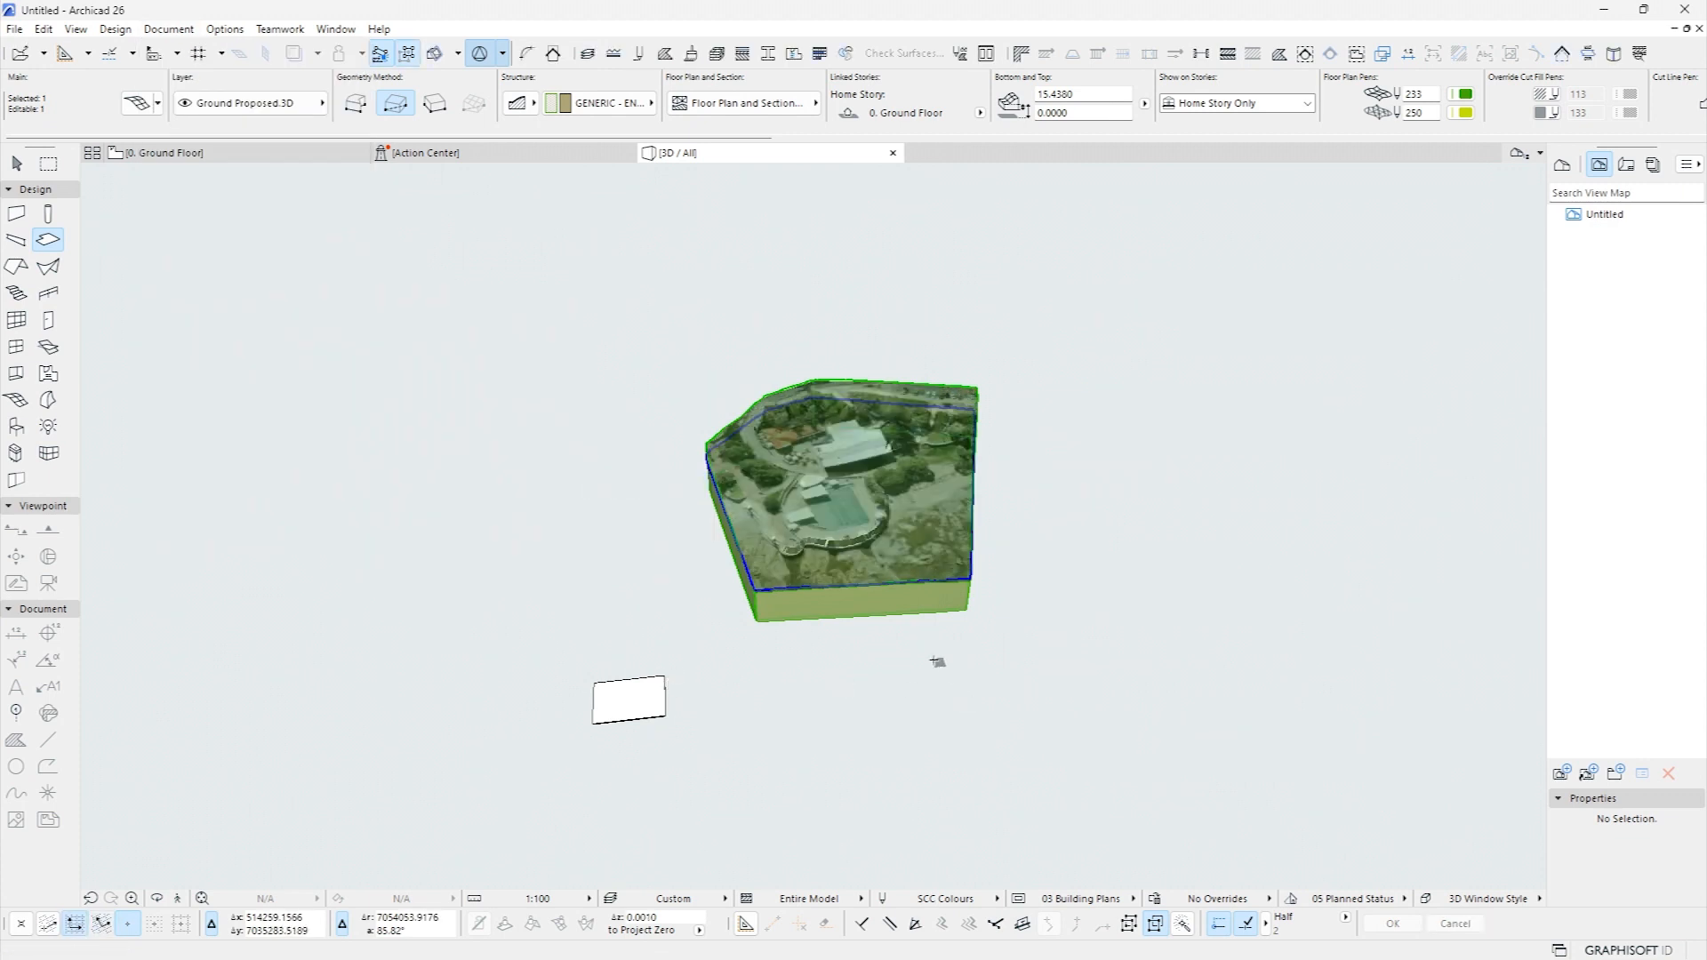
{"action": "key", "text": "Escape"}
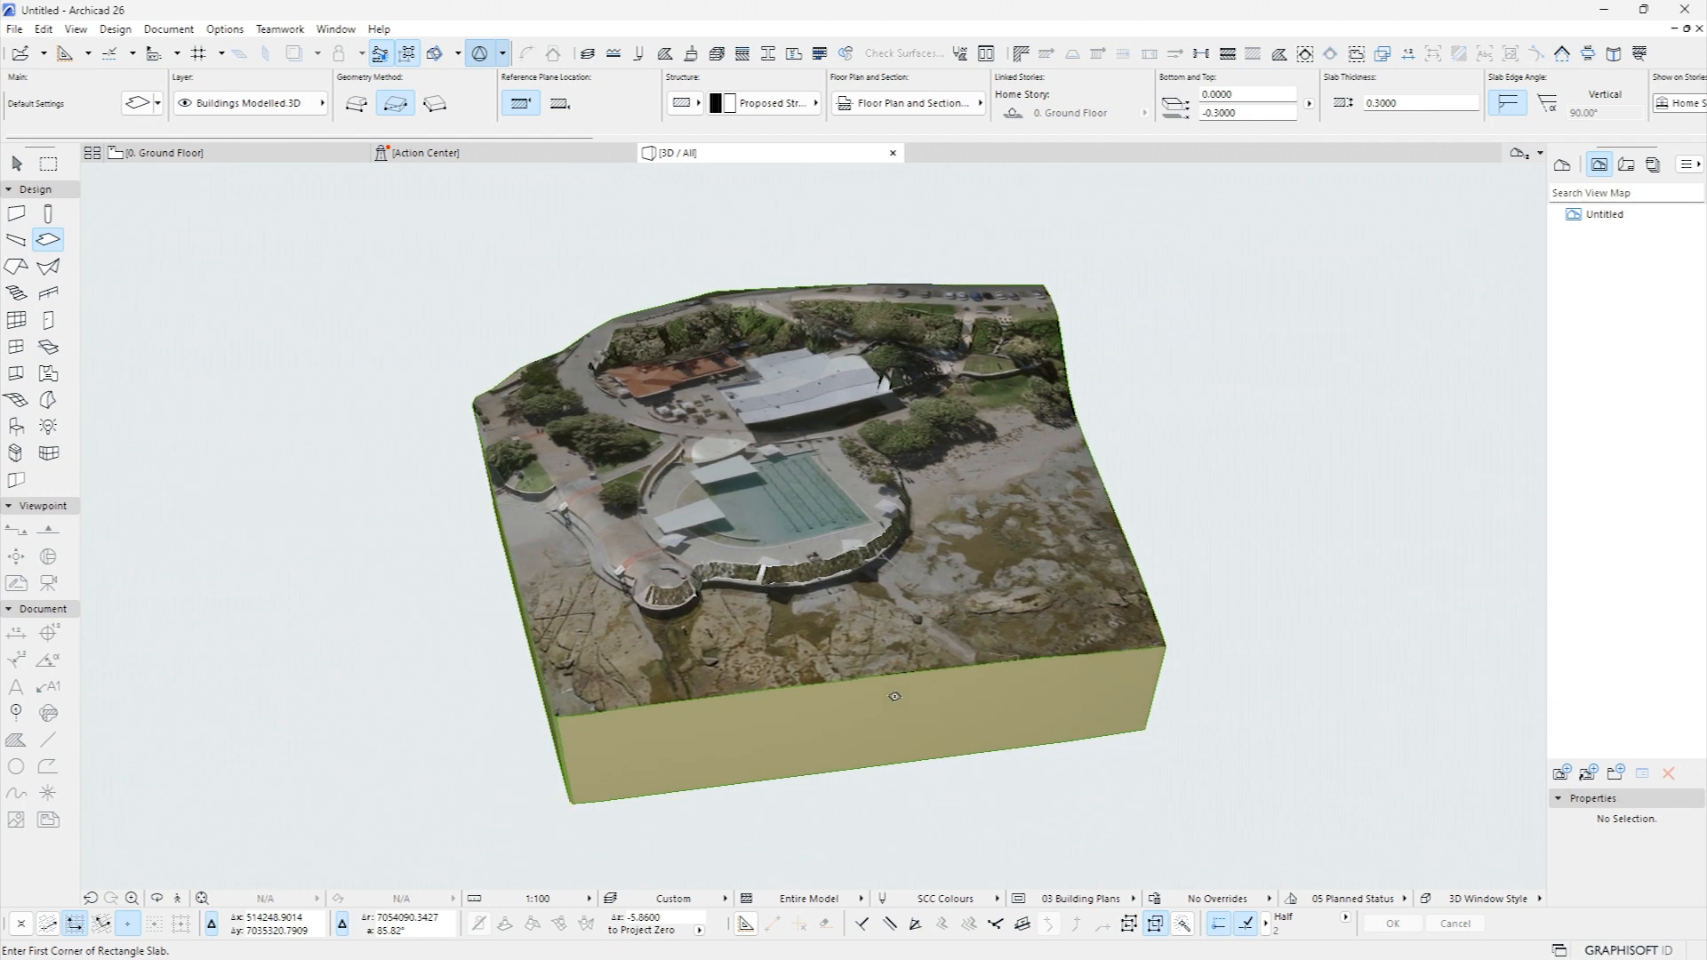
{"action": "scroll", "coordinate": [894, 697], "scroll_direction": "up", "scroll_amount": 4}
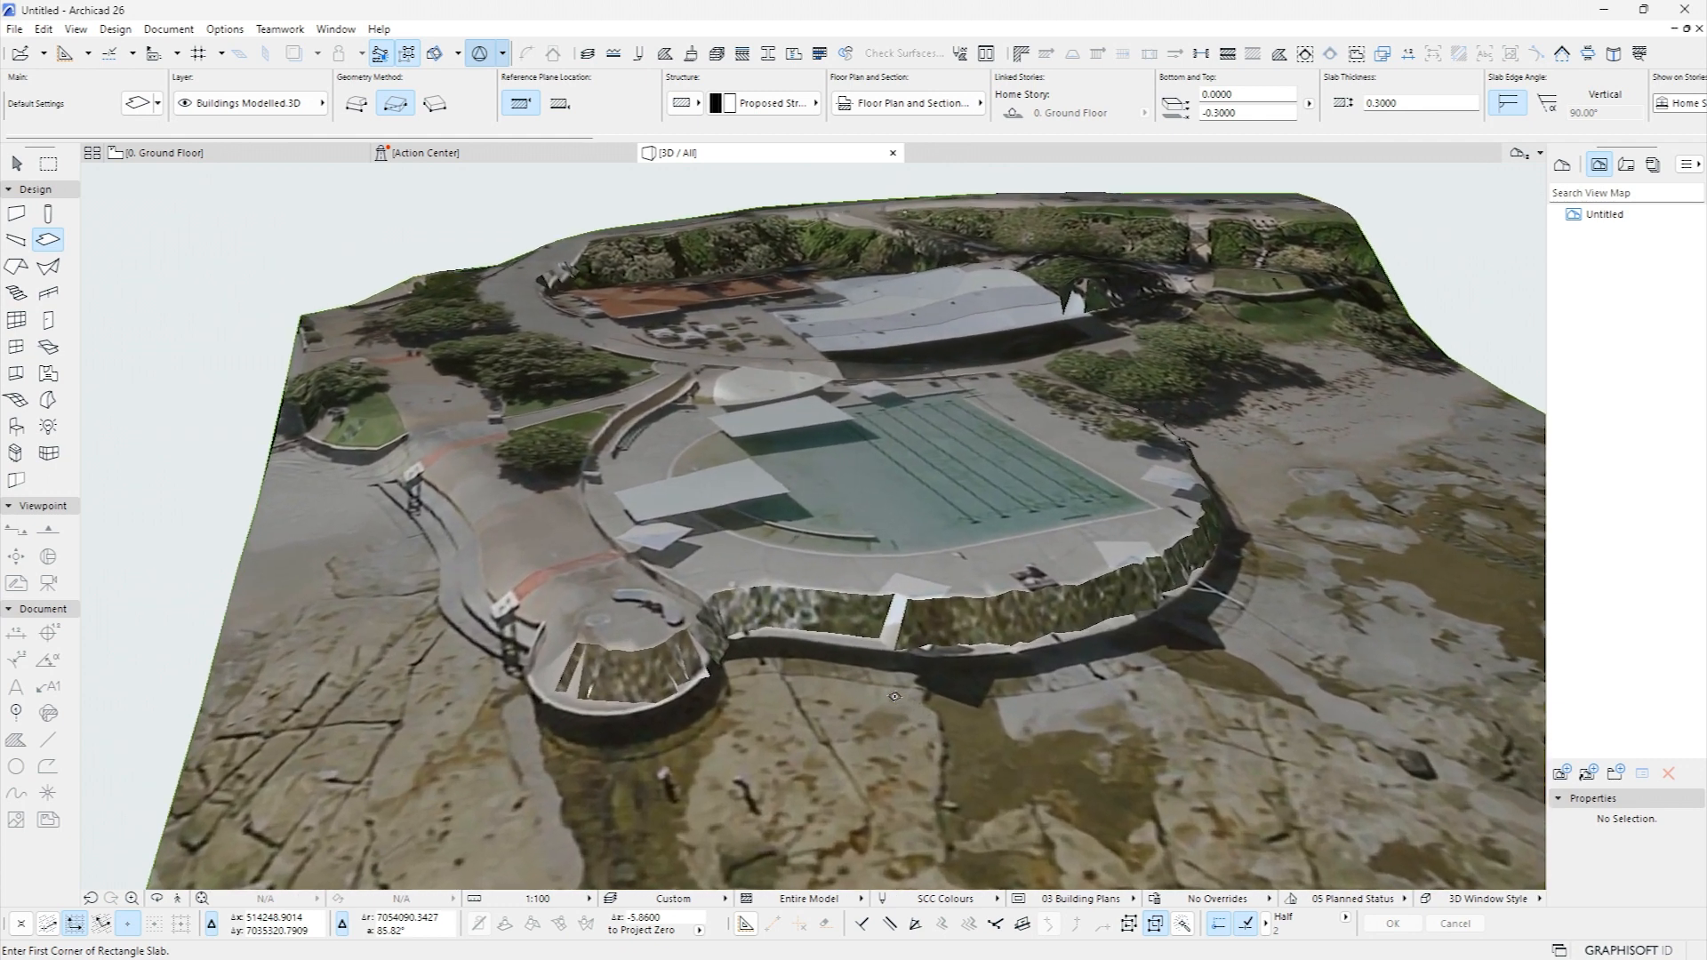